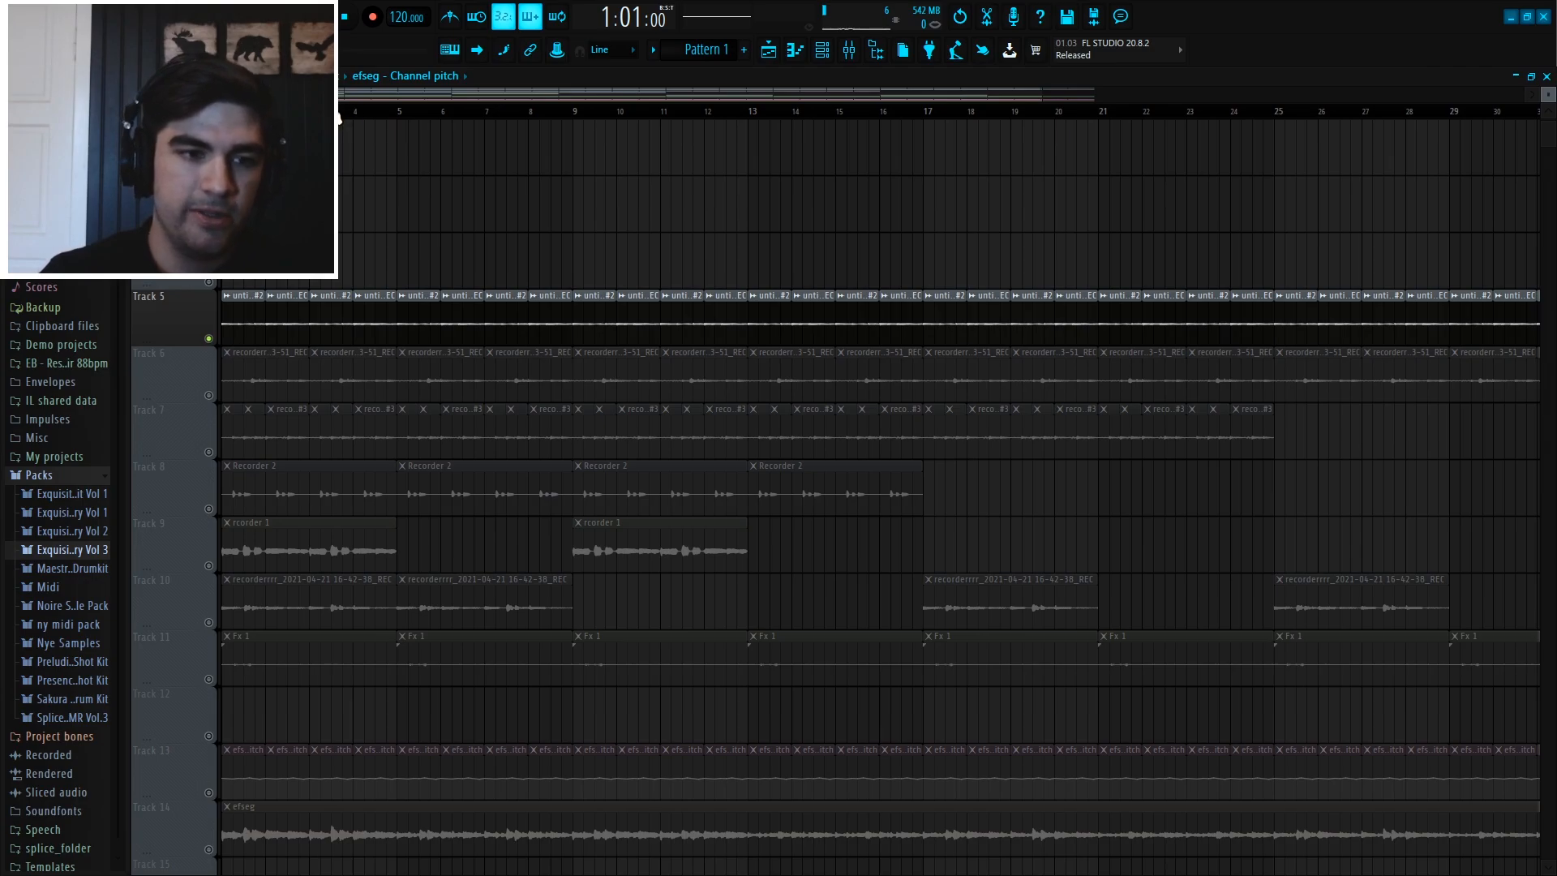
- Listen to the soloed Track 5 recording from the start of the playlist
scroll(336, 116, "down", 2)
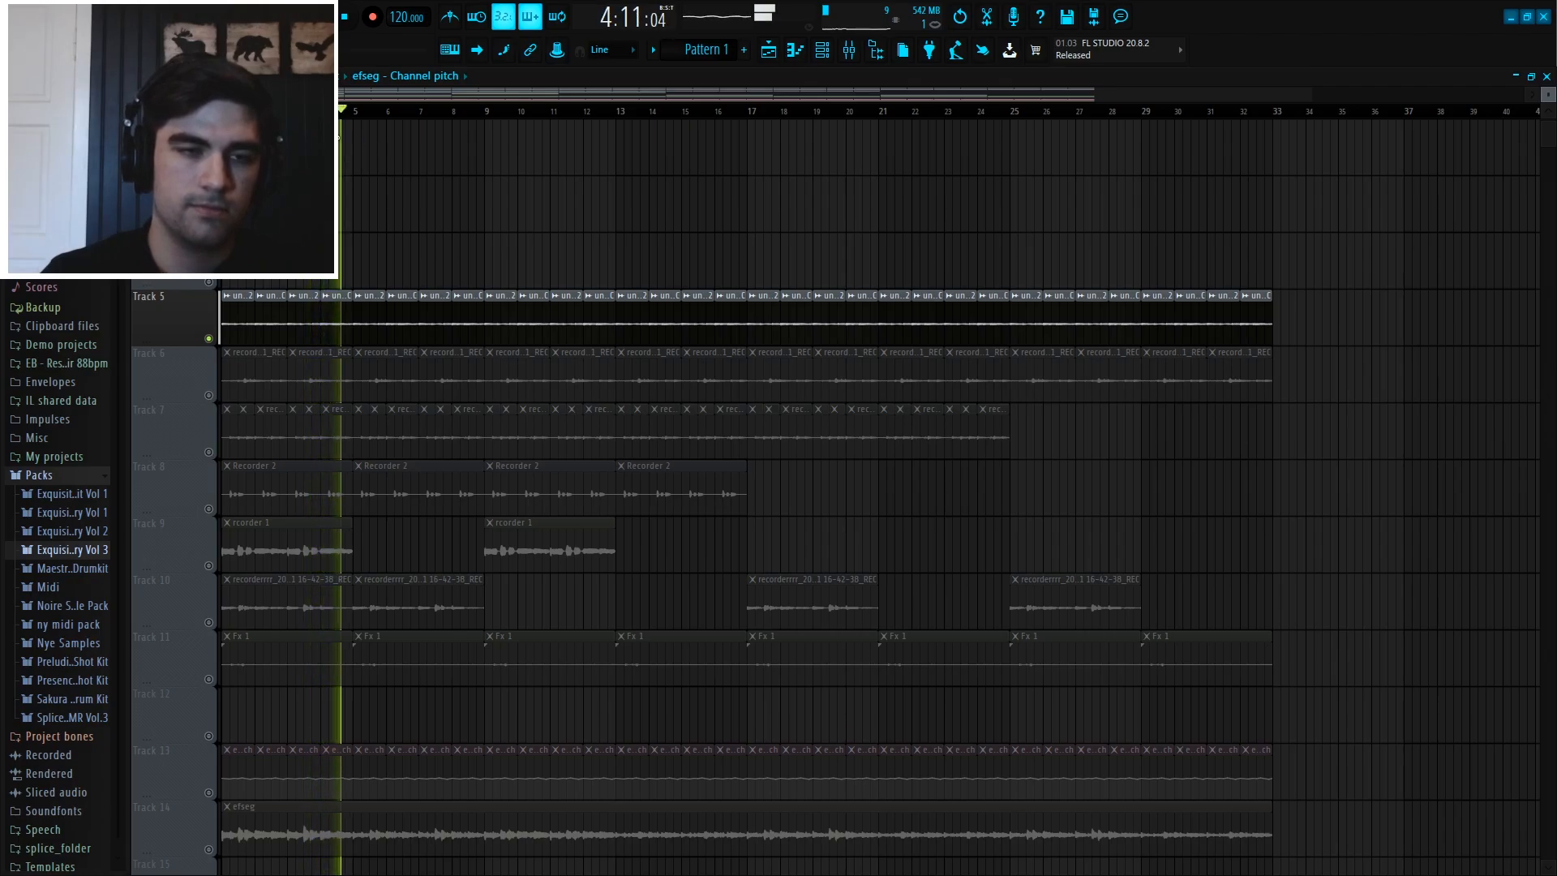
key("space")
scroll(221, 324, "up", 3)
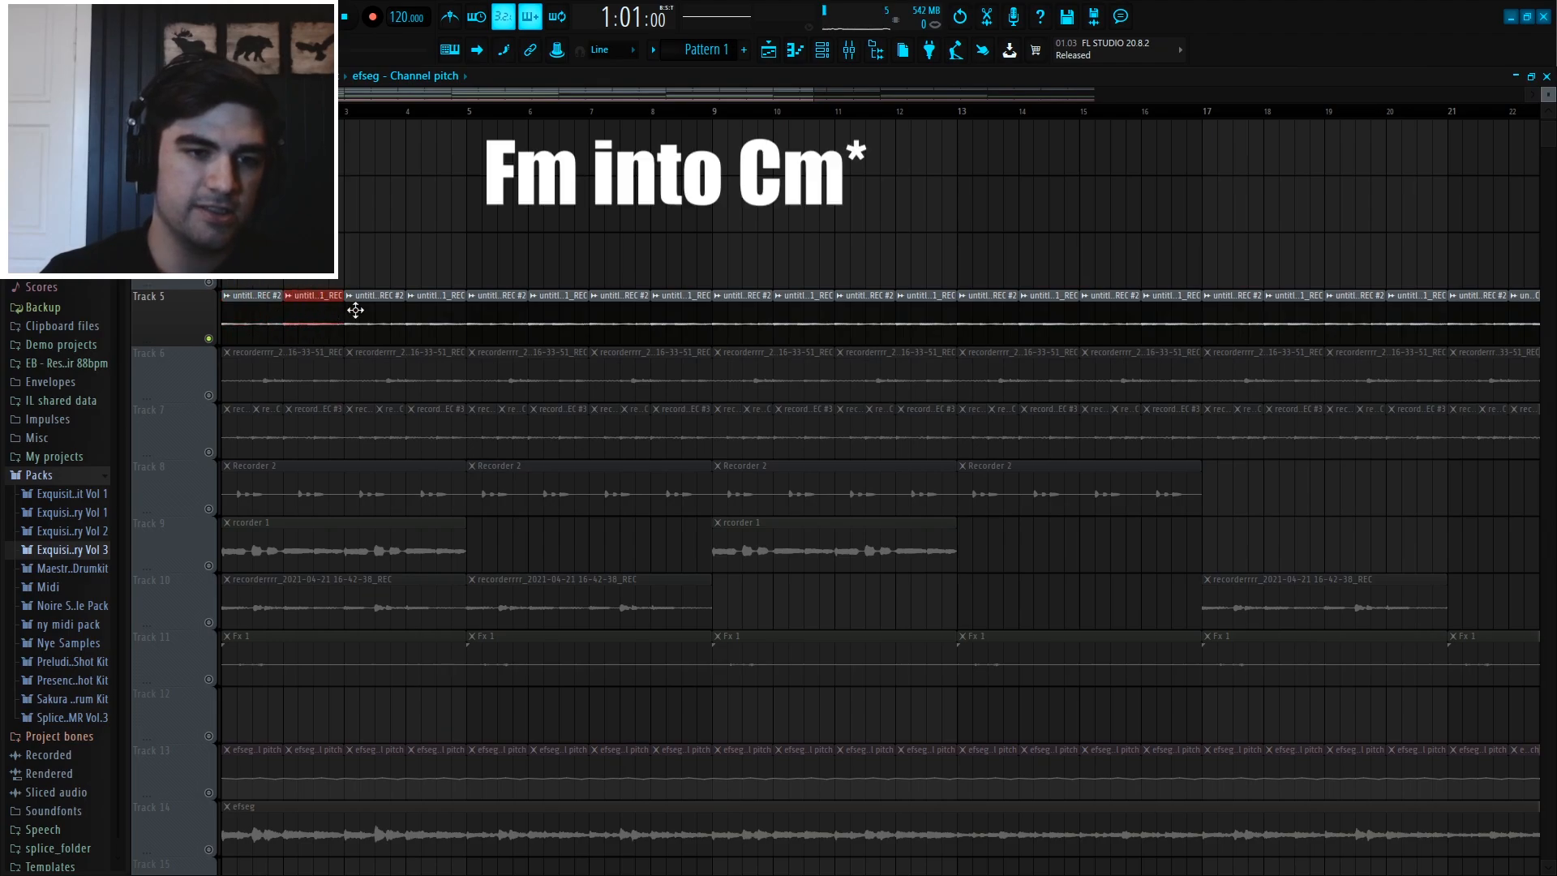
scroll(393, 114, "down", 3)
key("space")
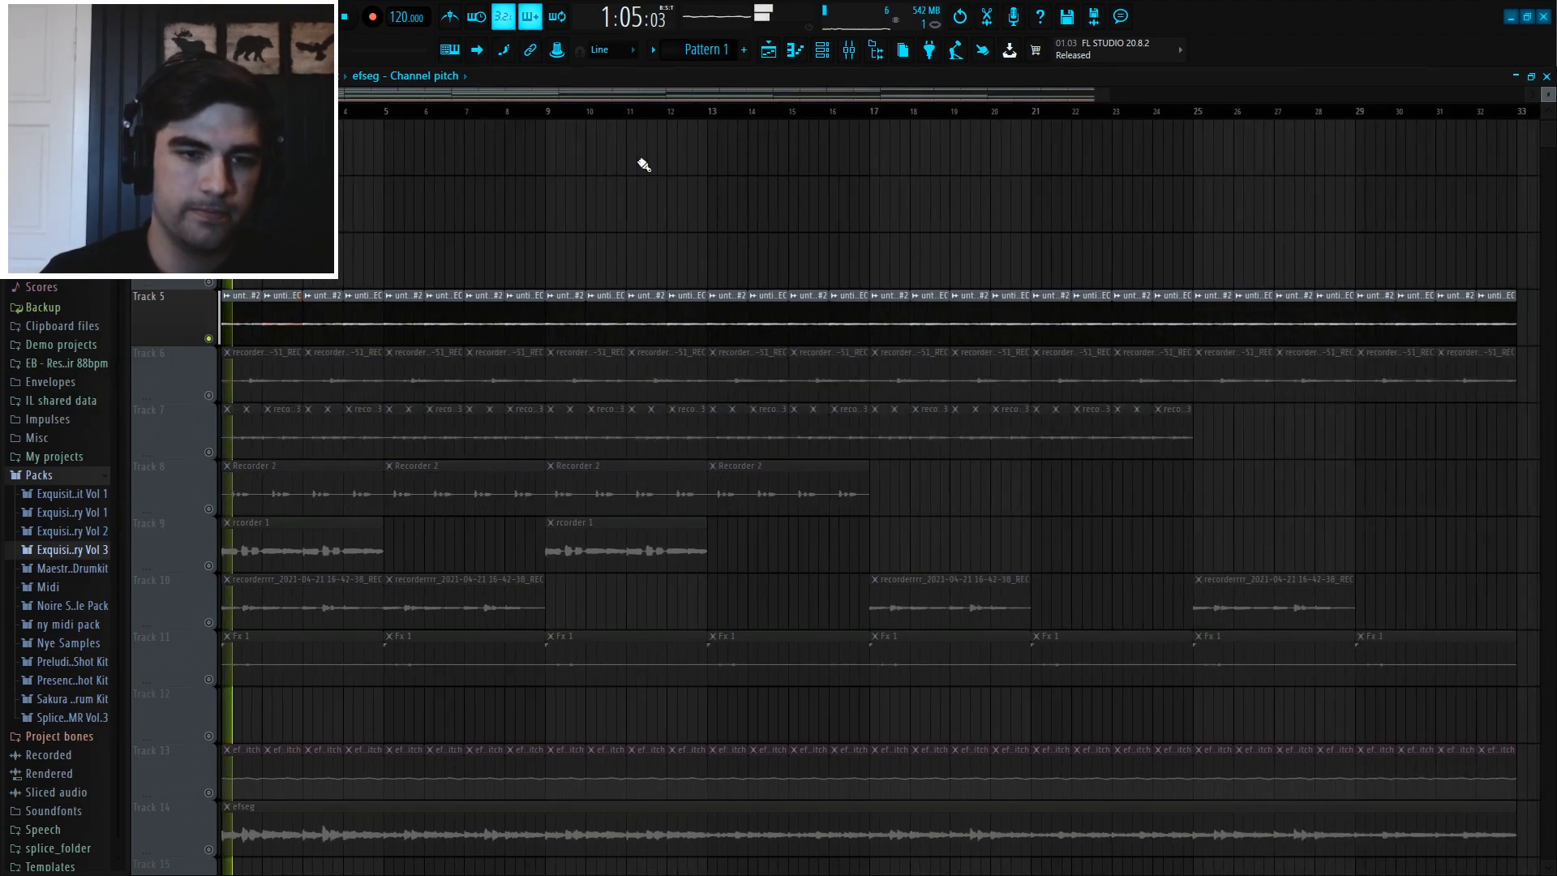
- Open the mixer on Insert 2 and examine the curve of its Fruity parametric EQ 2
left_click(848, 49)
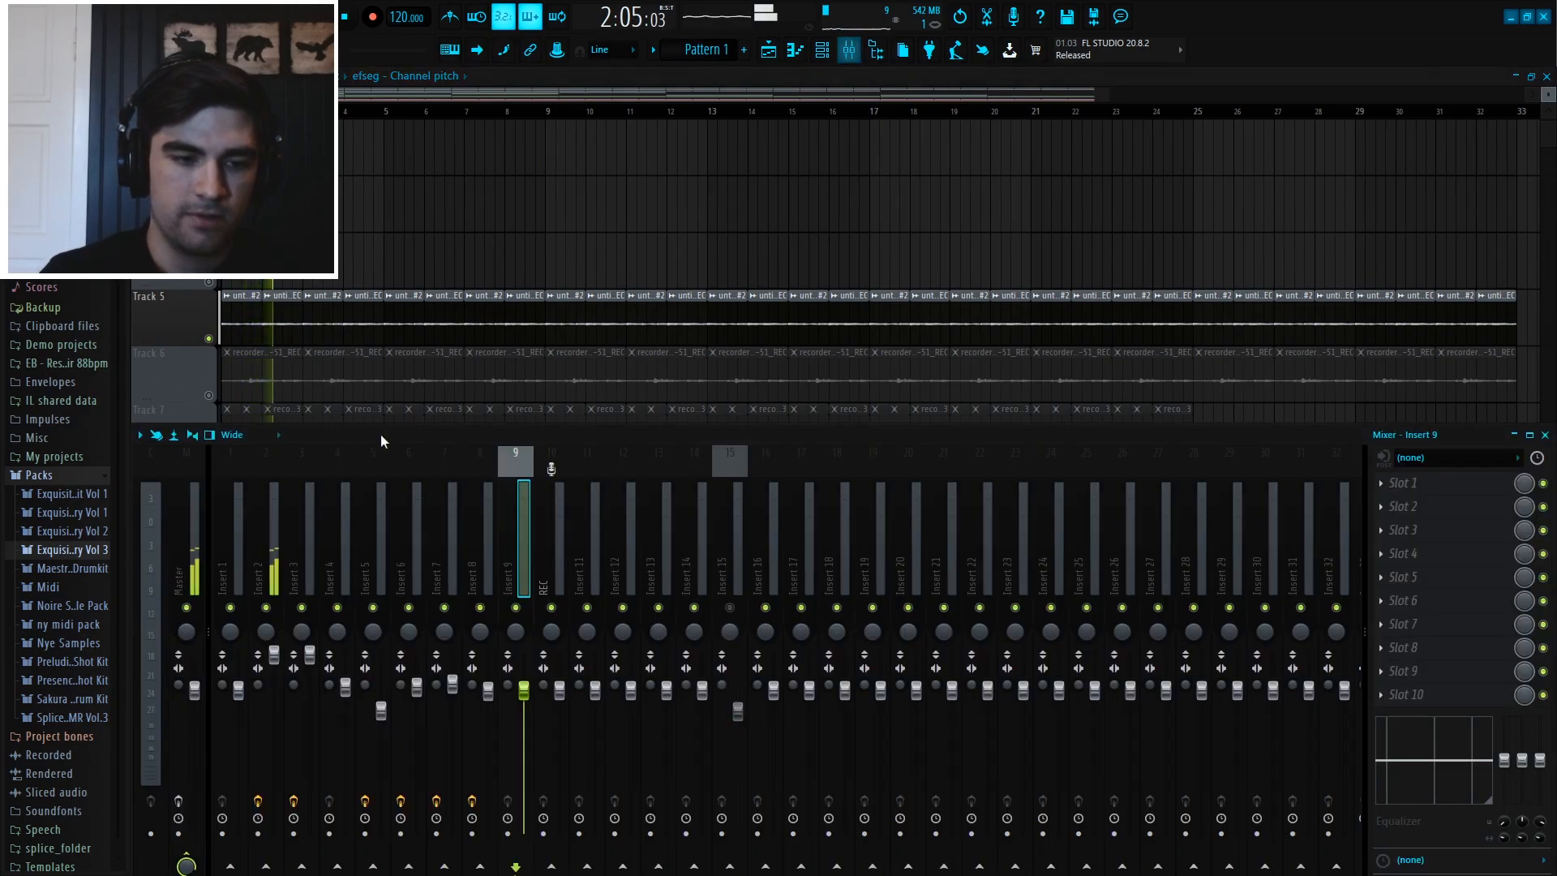
left_click(266, 548)
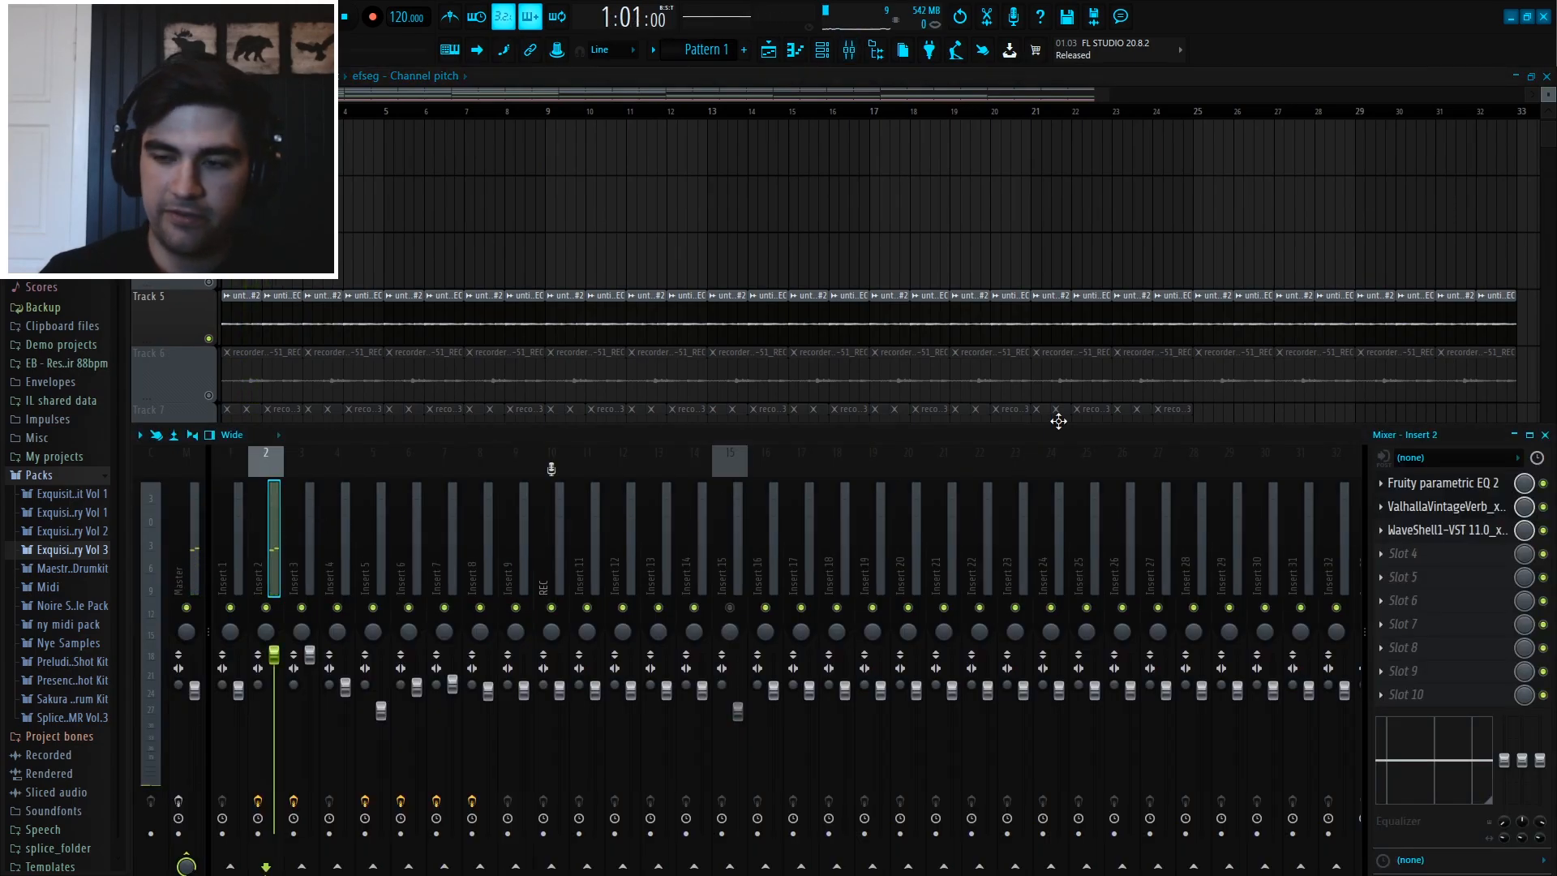
left_click(1483, 486)
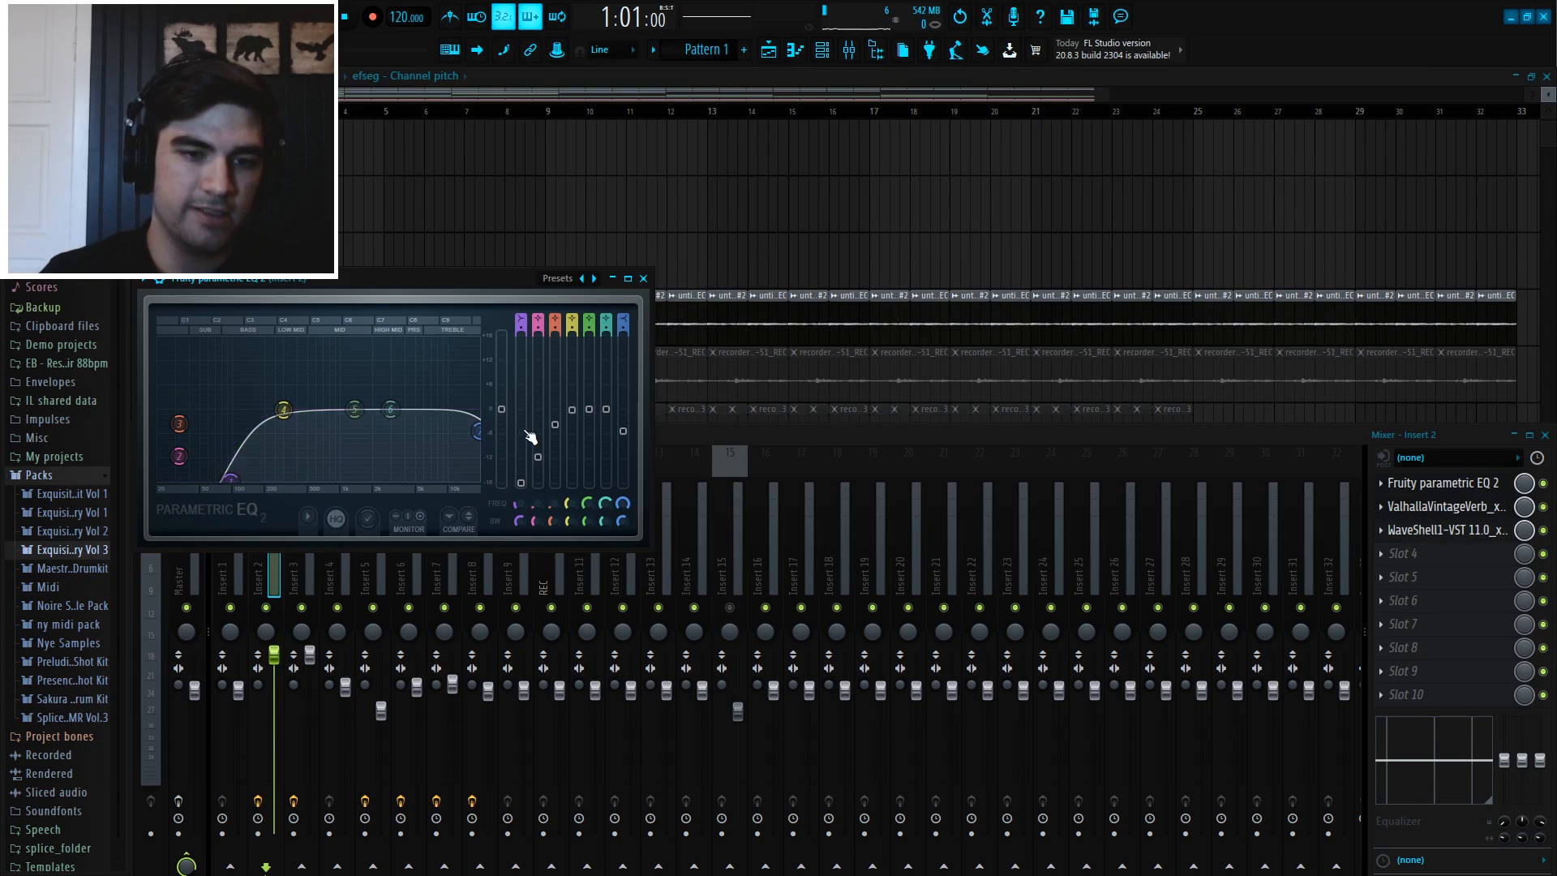
left_click(643, 278)
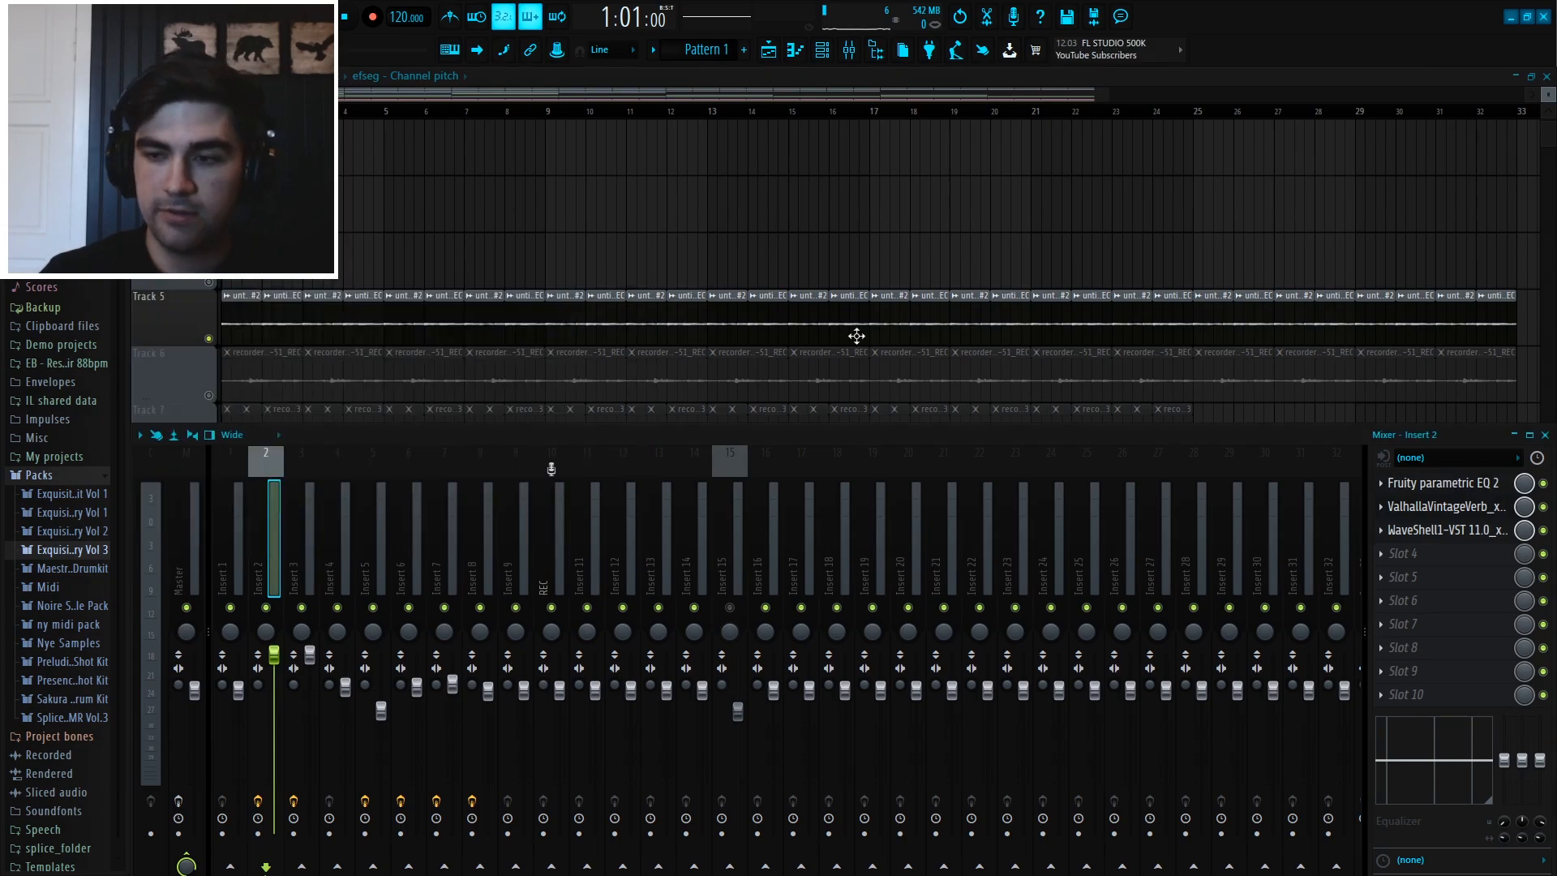
- Examine the ValhallaVintageVerb and S1 Stereo Imager settings on Insert 2, and close the mixer
left_click(1486, 510)
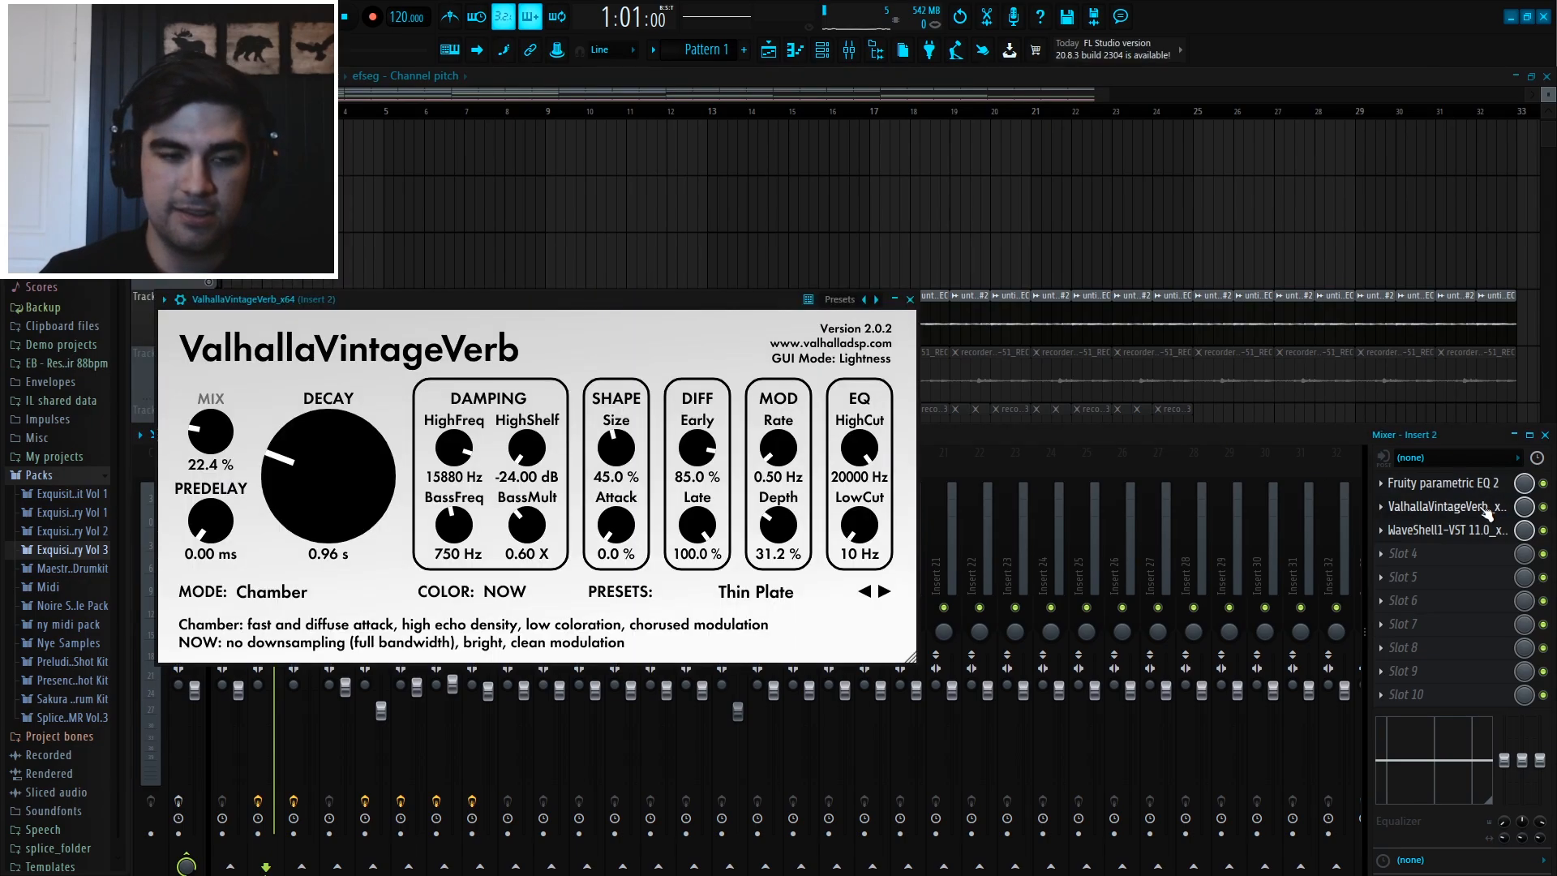
left_click(910, 299)
left_click(1477, 535)
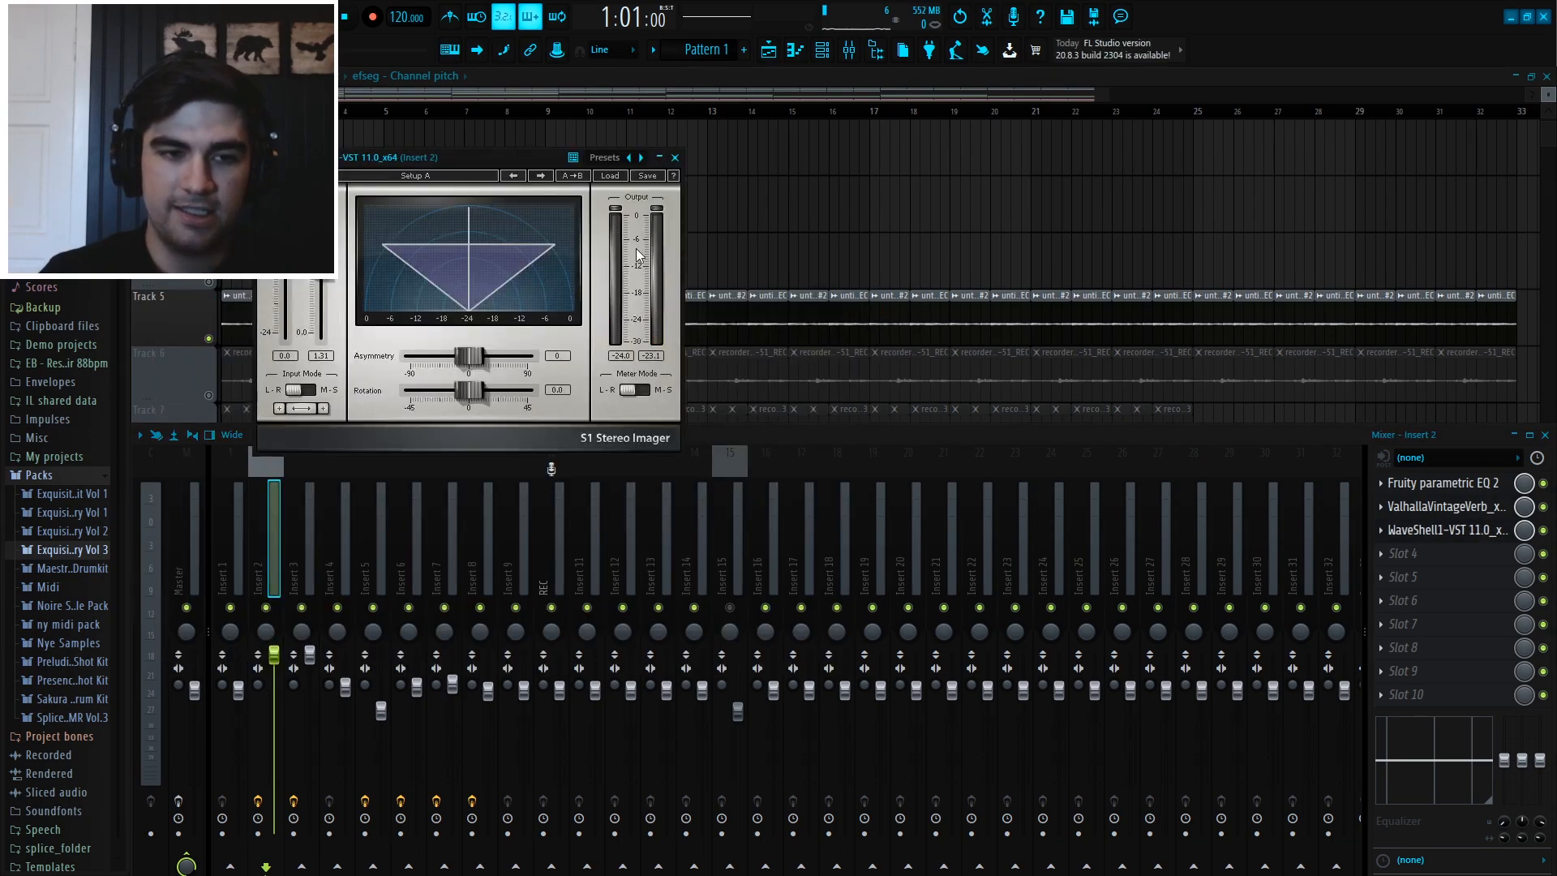
left_click(676, 158)
key("F9")
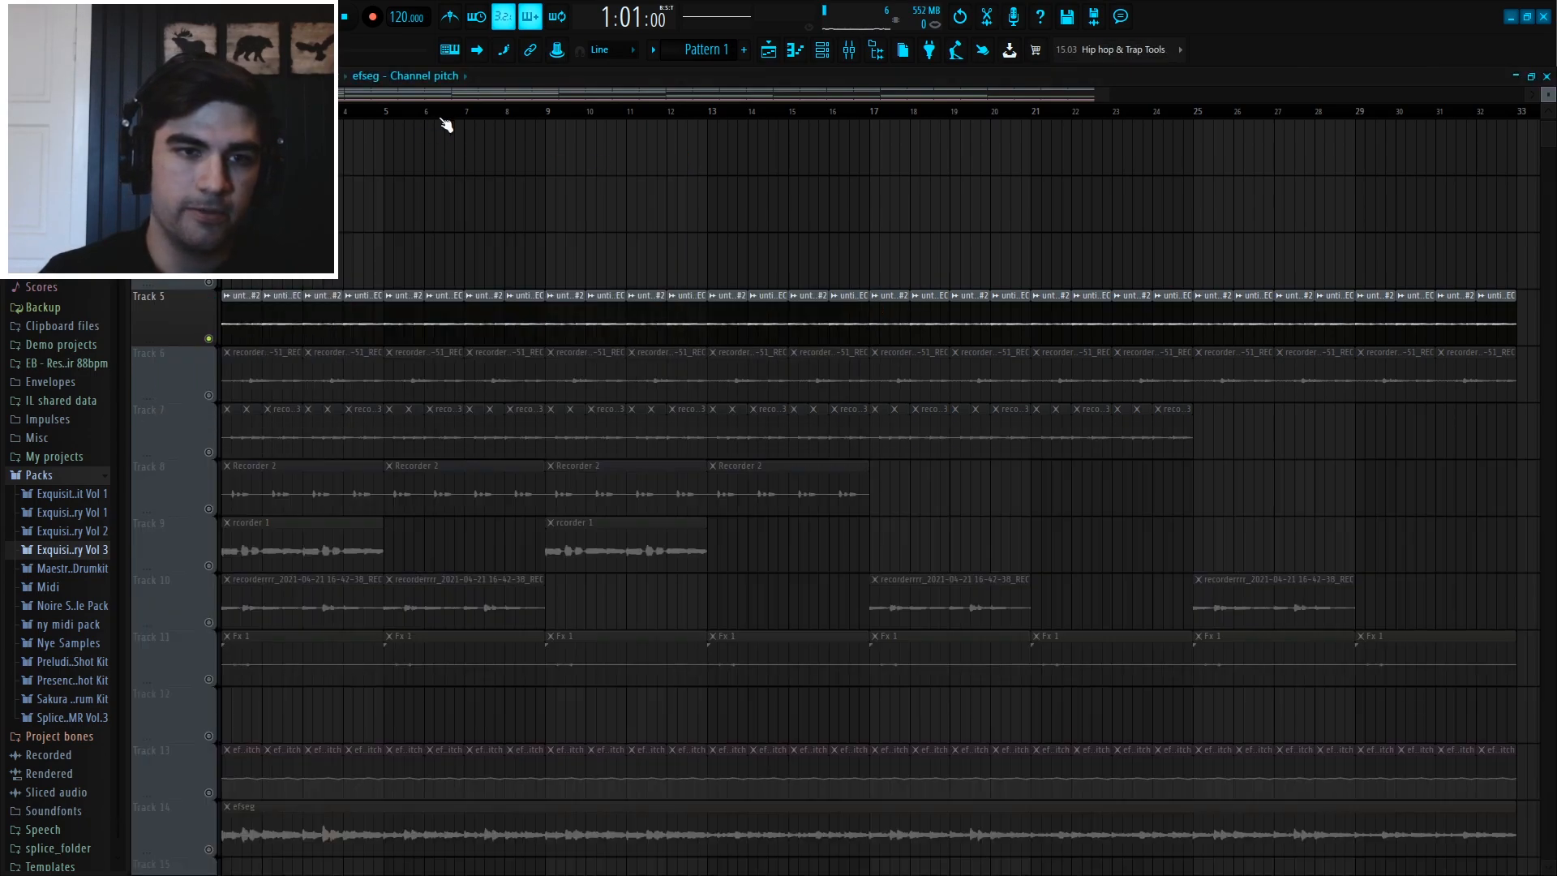
- Replay the soloed Track 5 from the start while checking its level in the mixer, and stop playback
scroll(445, 117, "down", 2)
key("space")
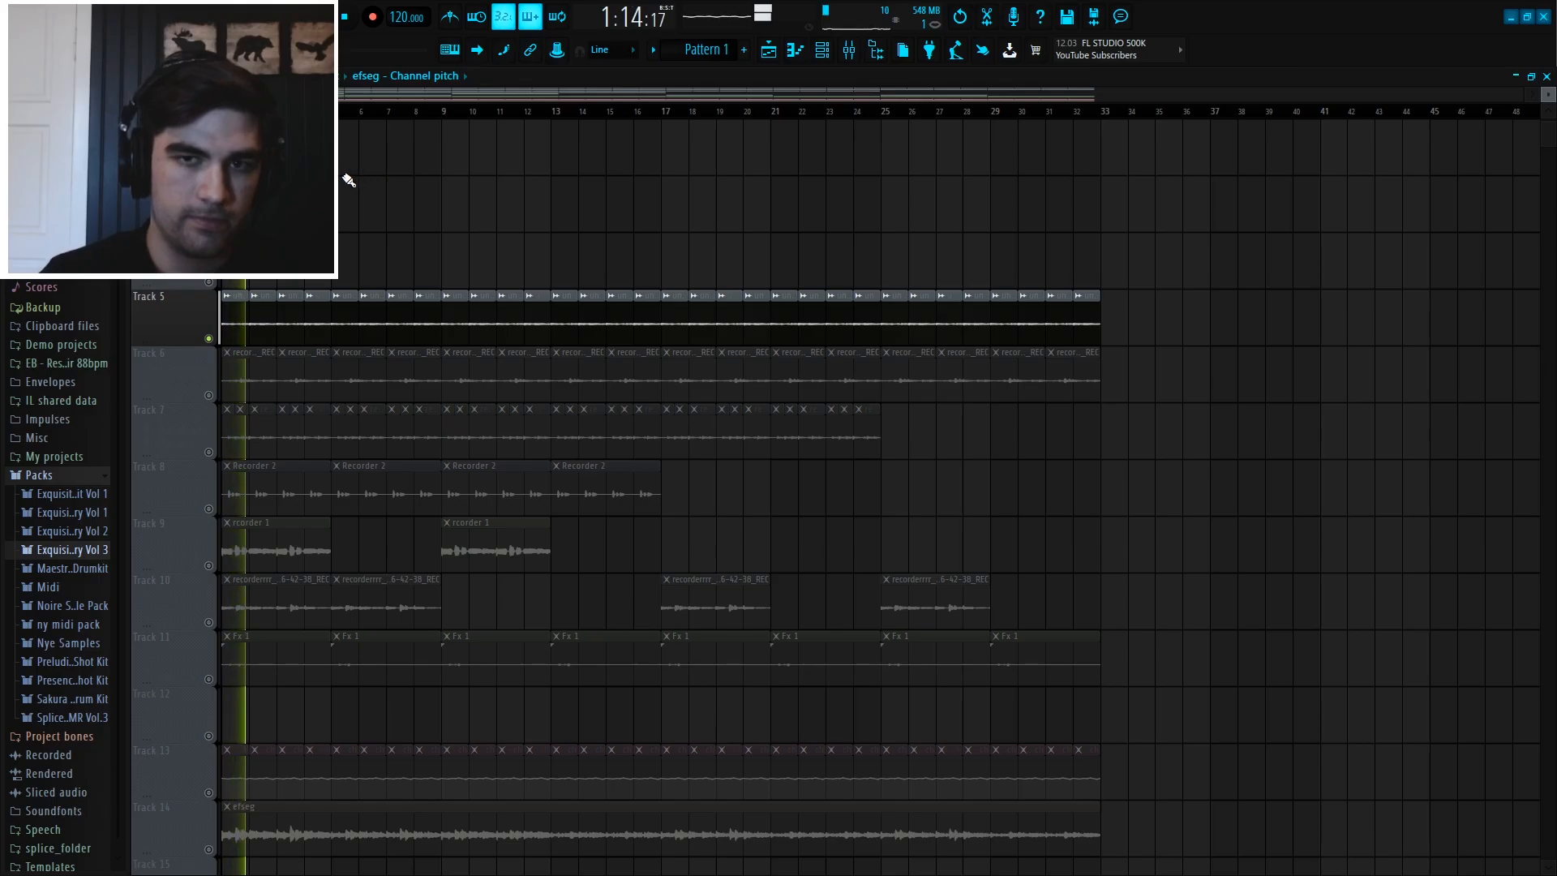
left_click(857, 53)
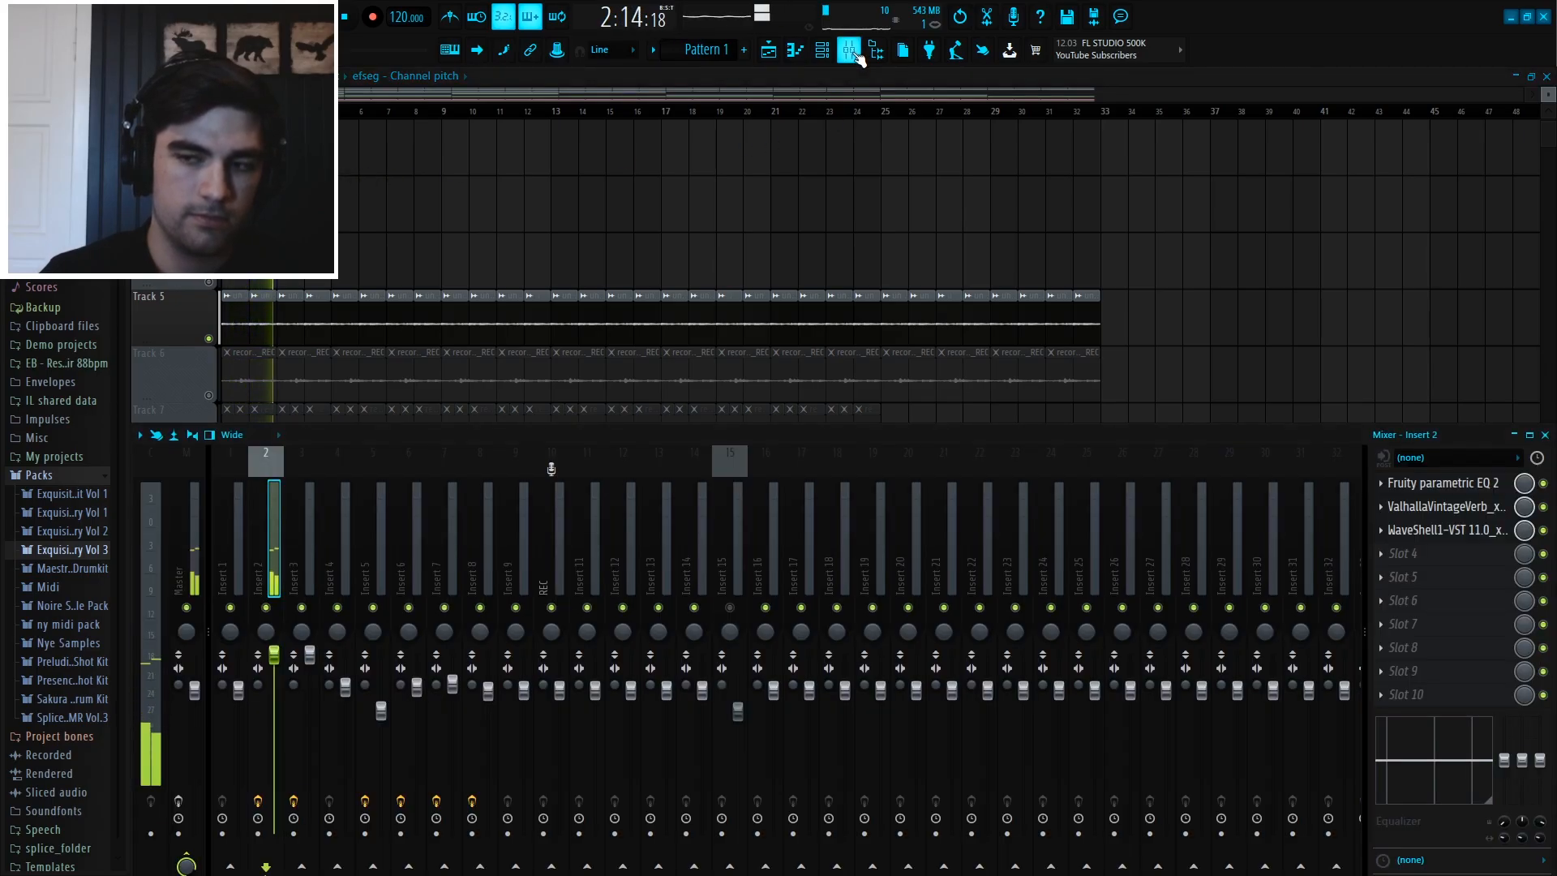
left_click(857, 53)
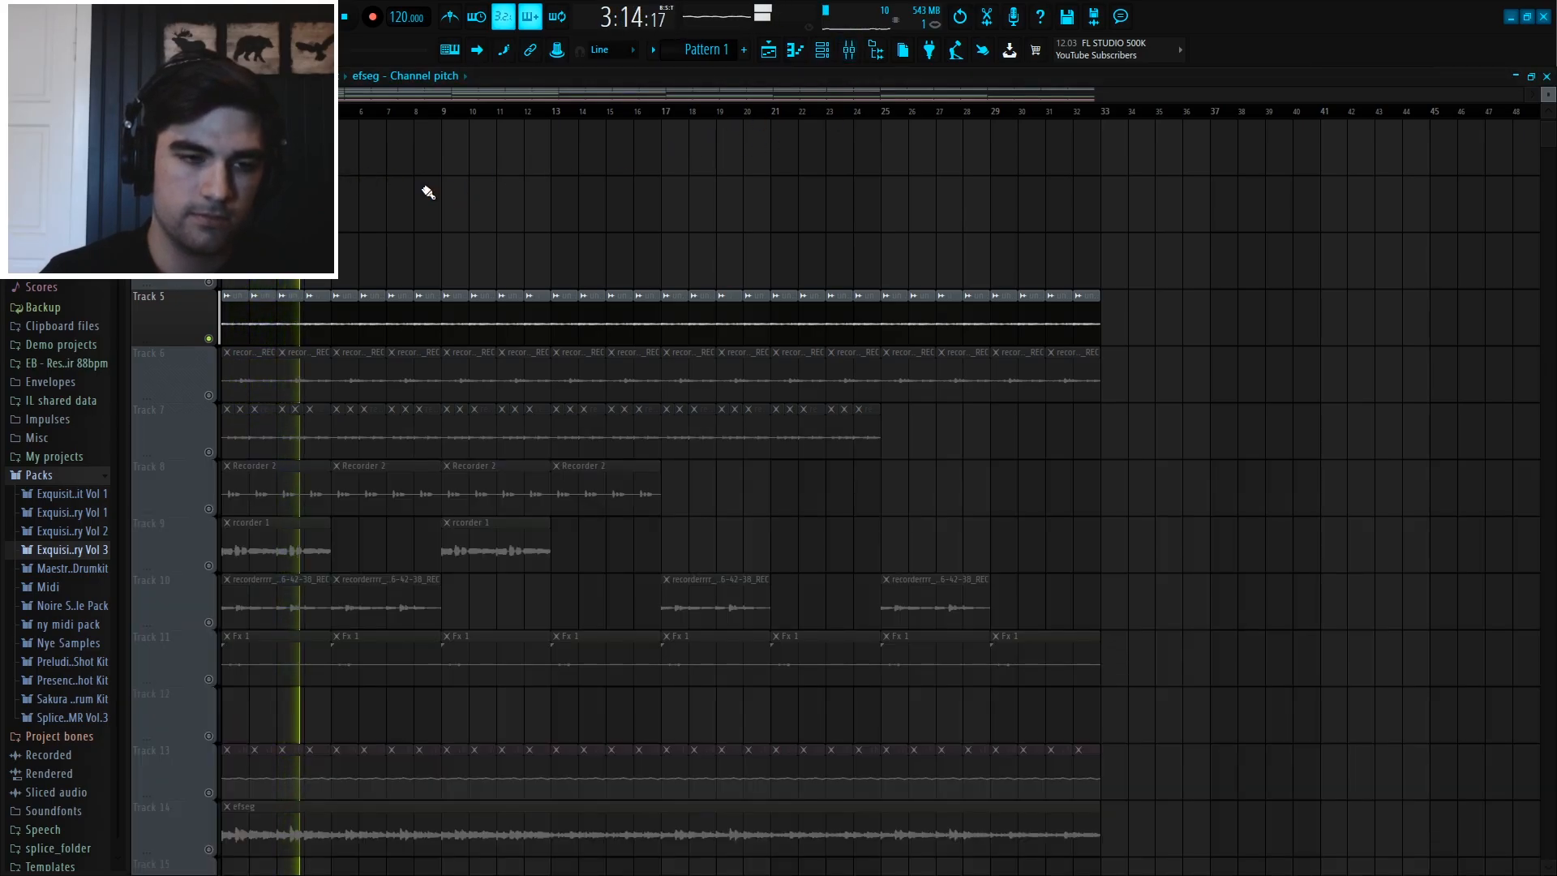
scroll(316, 162, "up", 4)
key("space")
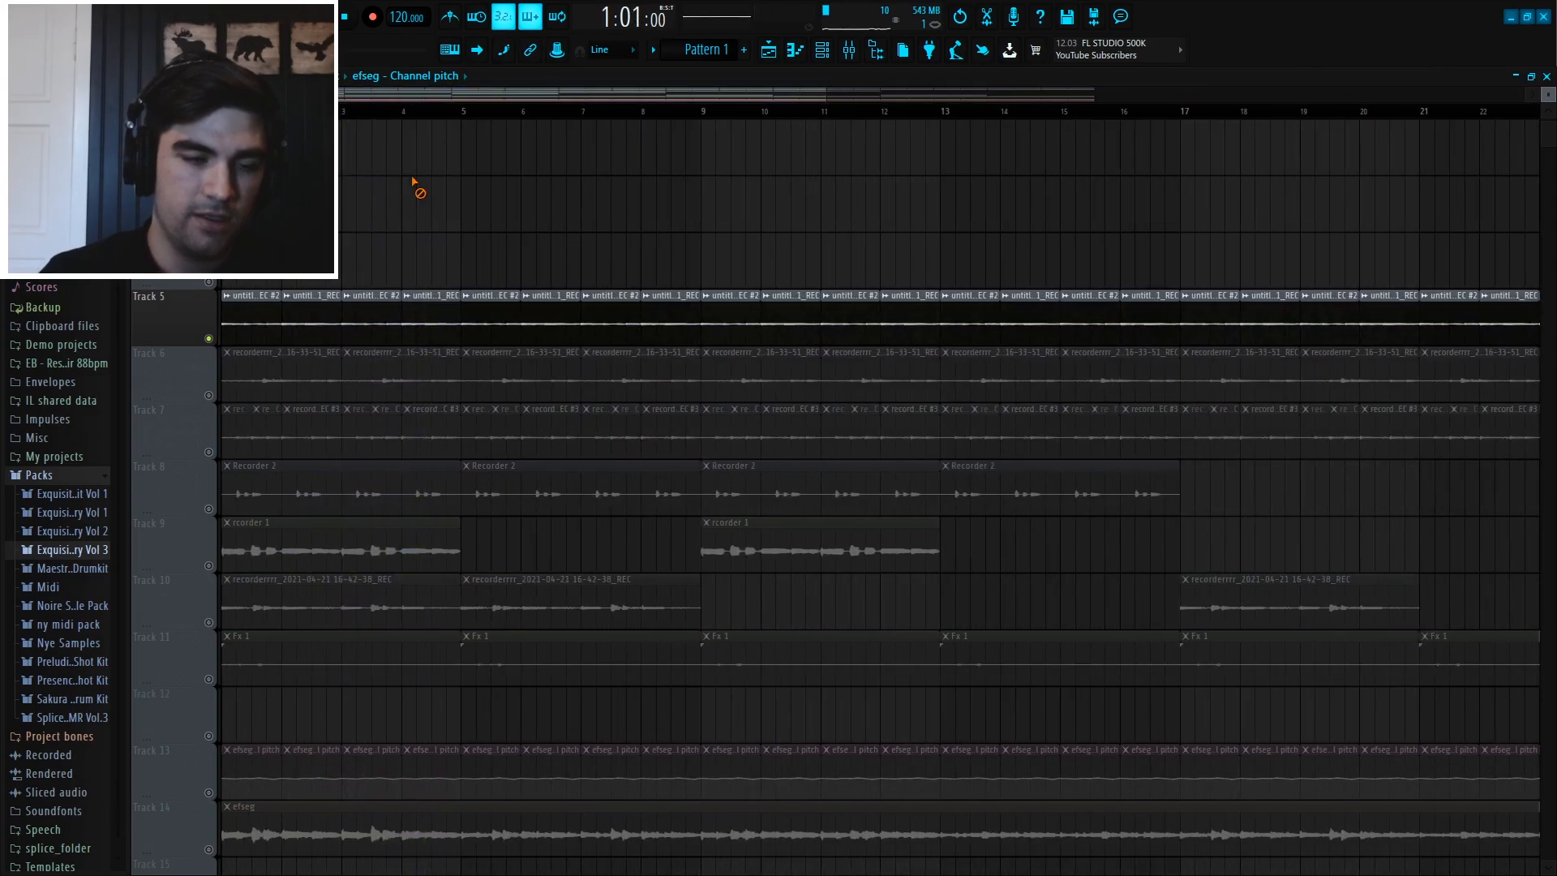
scroll(460, 118, "down", 3)
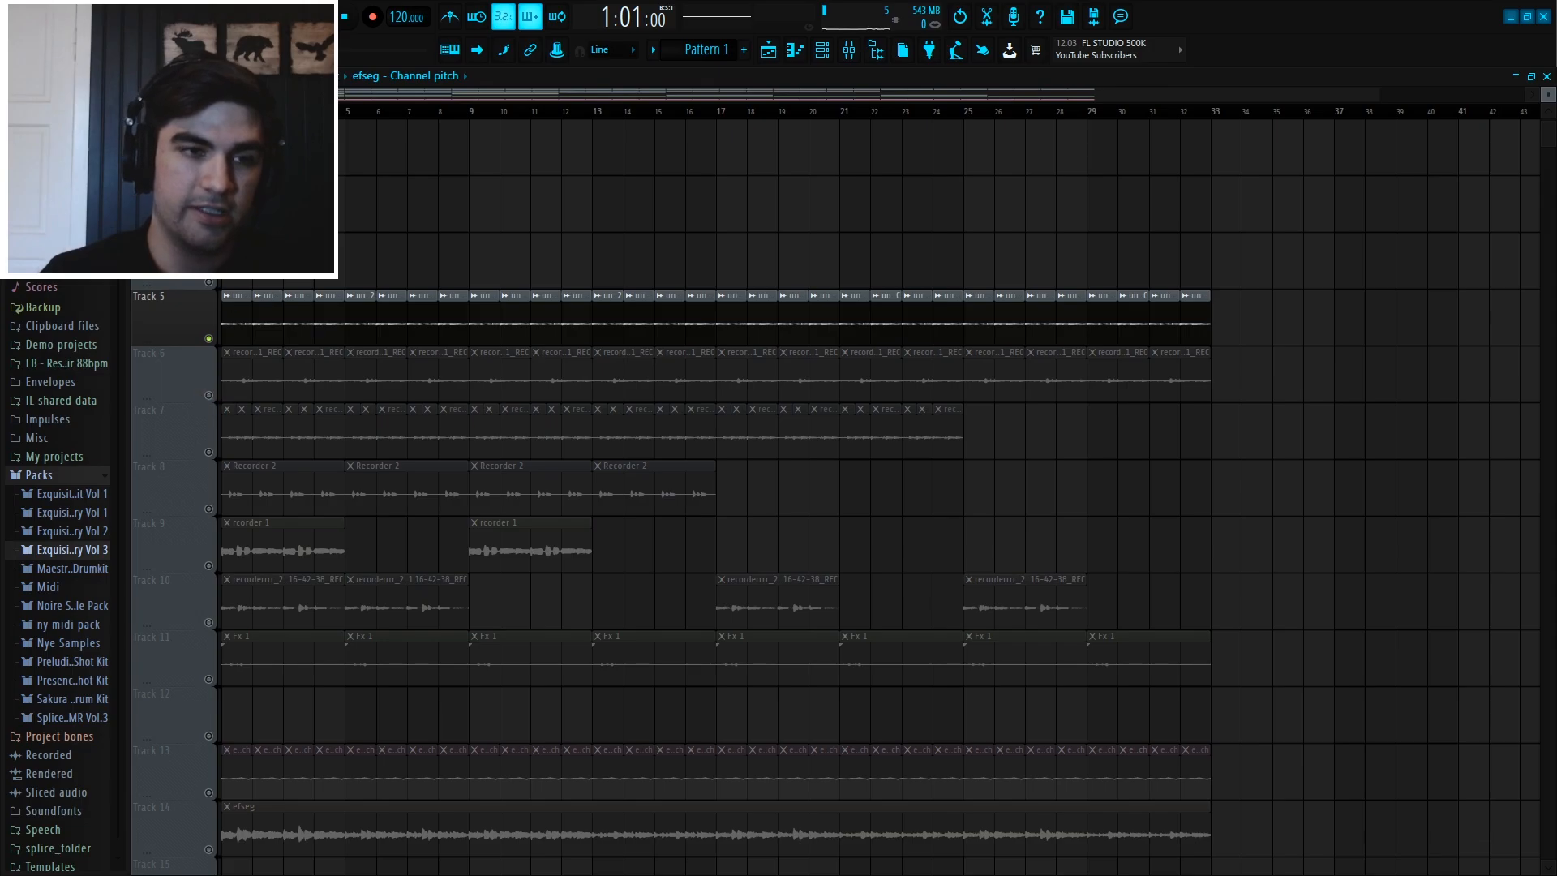
scroll(279, 306, "up", 3)
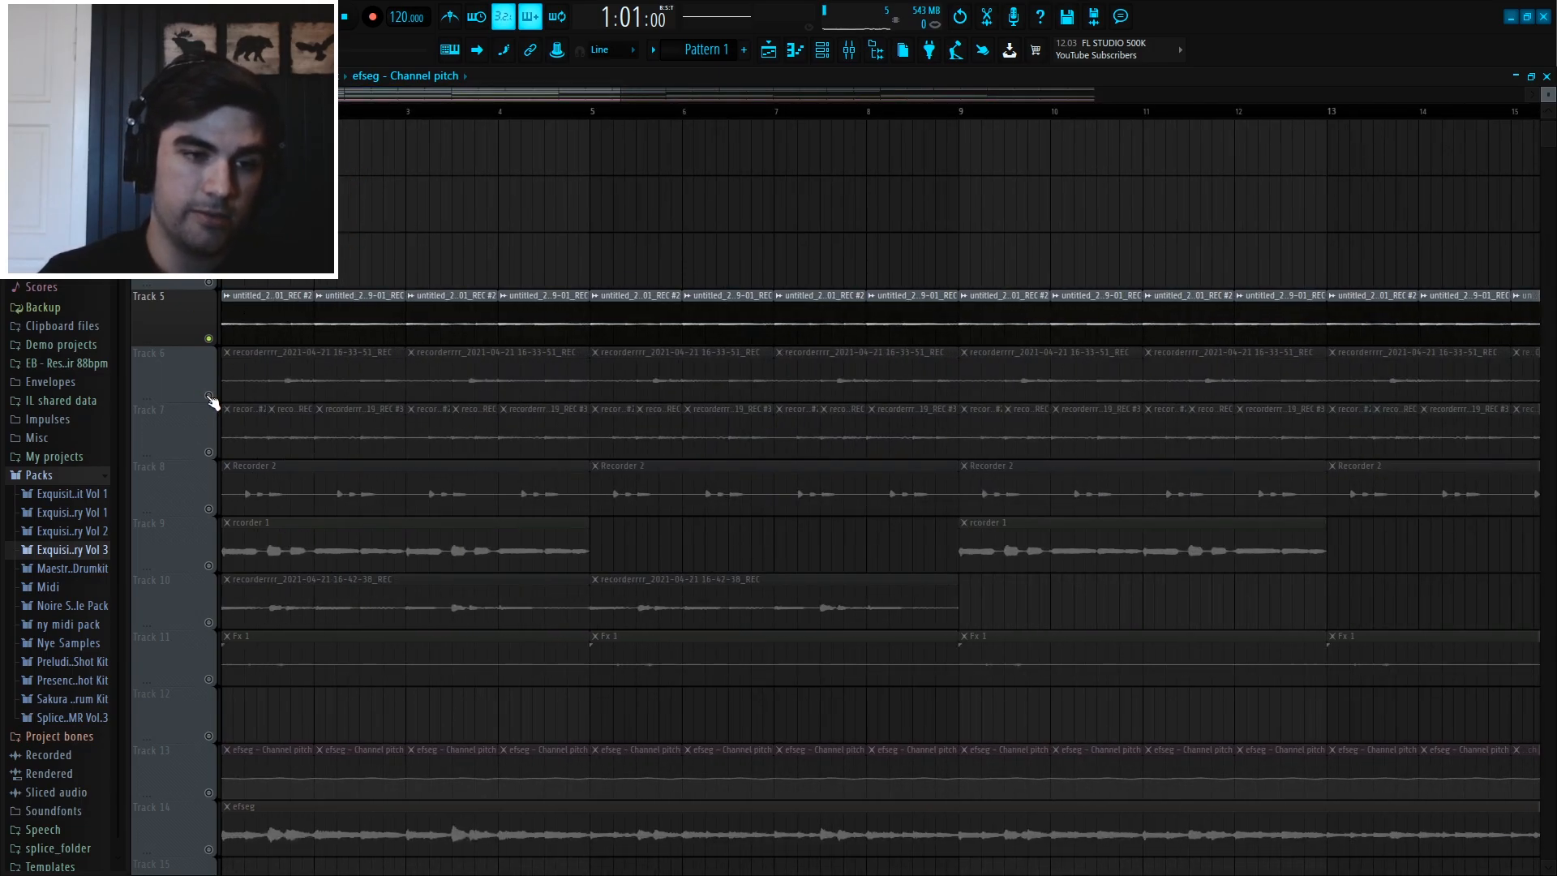
- Solo Track 6 and play its recorder clips from the start of the playlist
right_click(209, 395)
scroll(339, 115, "down", 2)
key("space")
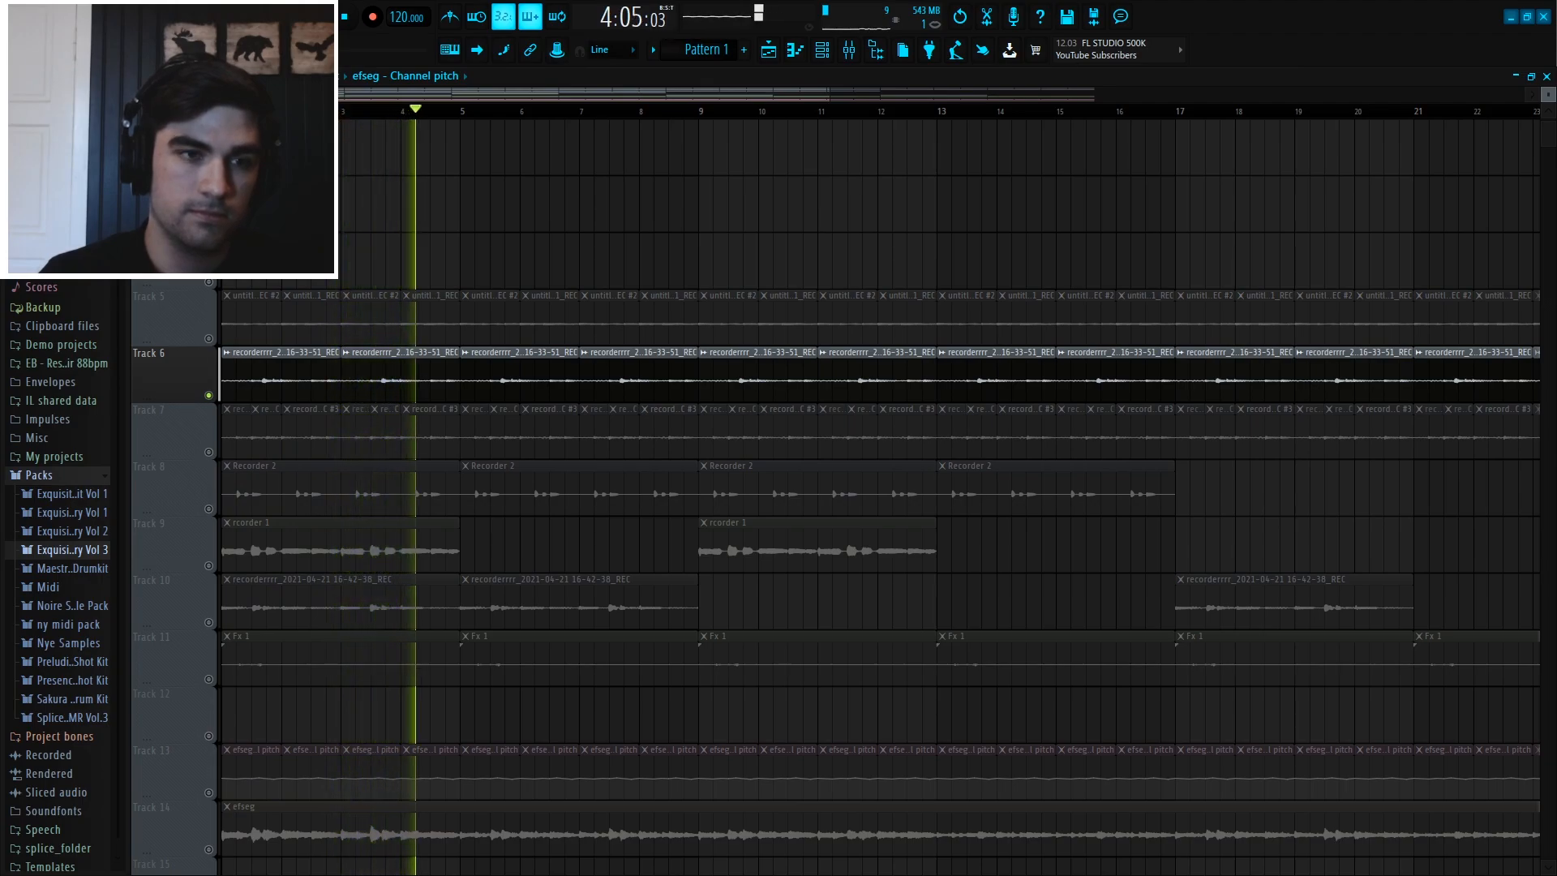
scroll(339, 119, "up", 3)
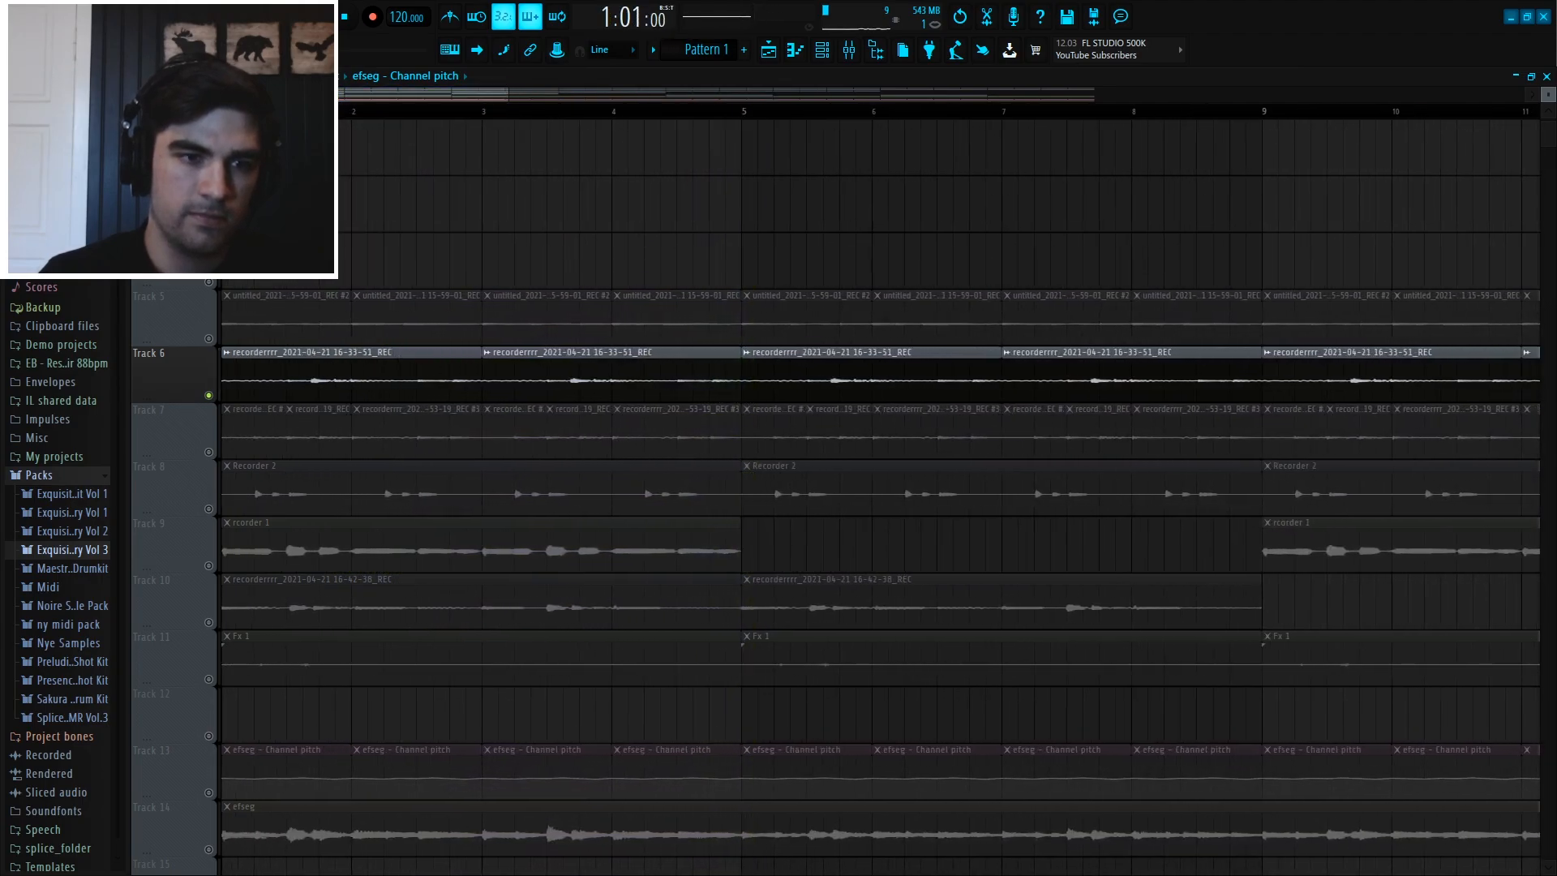
- Unmute Track 5 alongside Track 6 and listen to both layers together
left_click(208, 338)
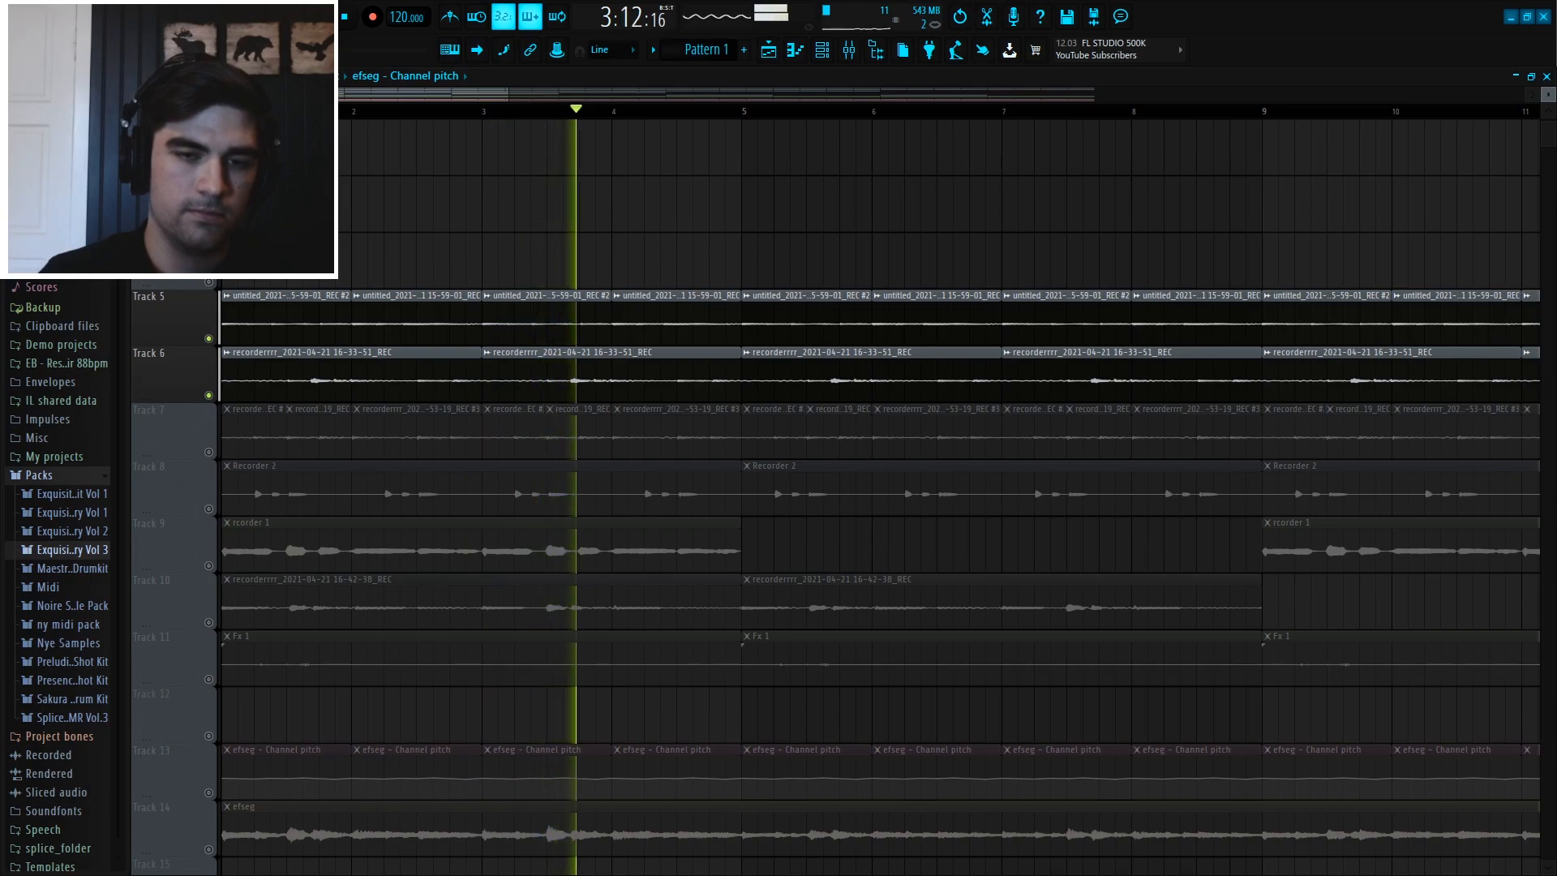
key("space")
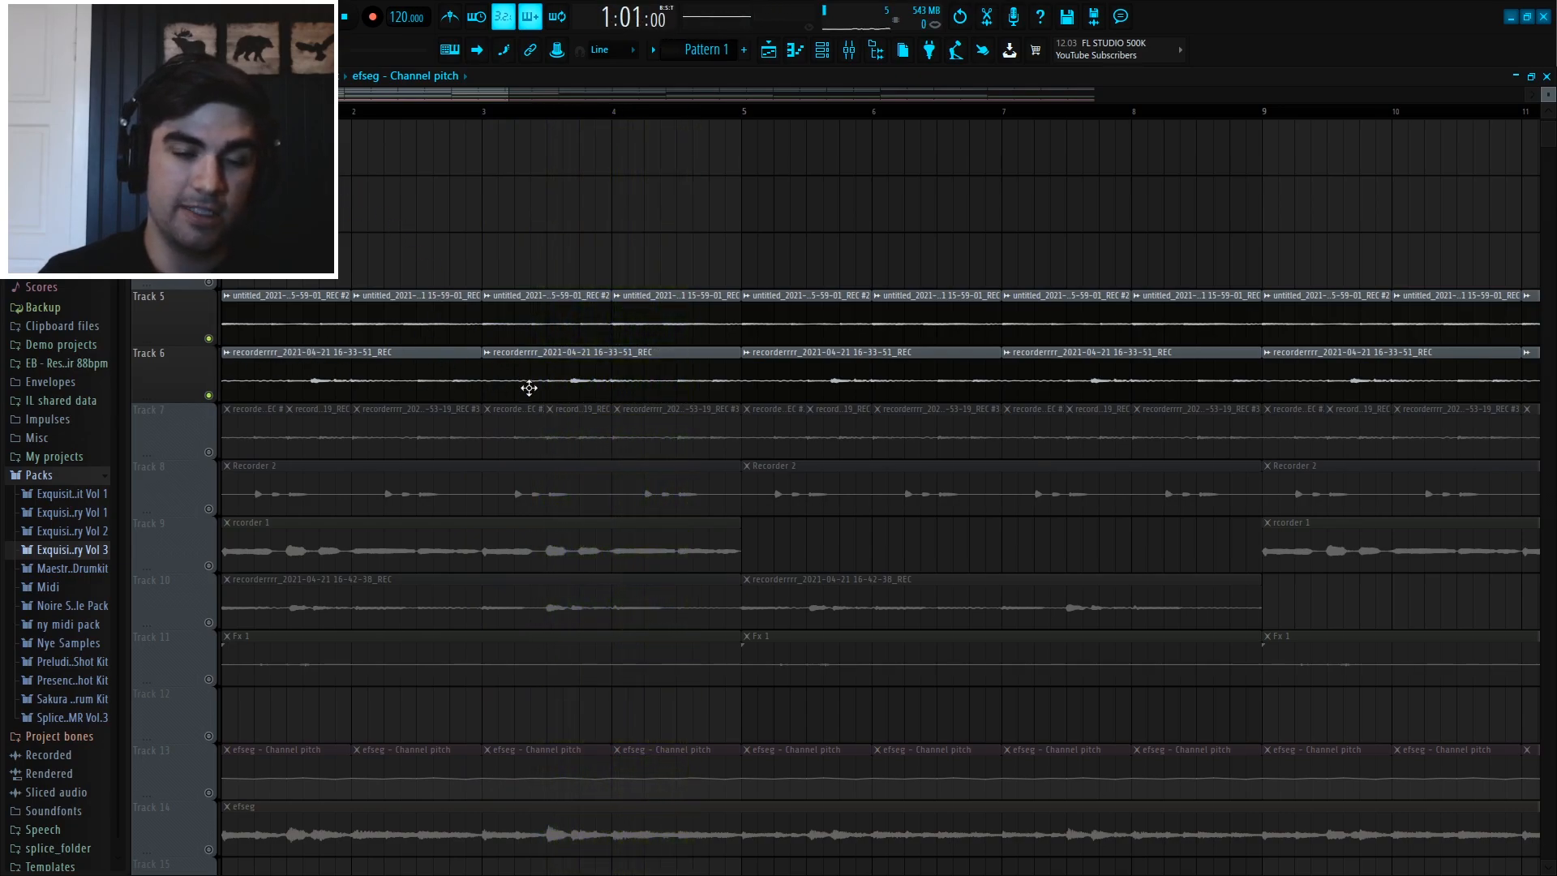
scroll(305, 162, "up", 3)
scroll(305, 162, "left", 1)
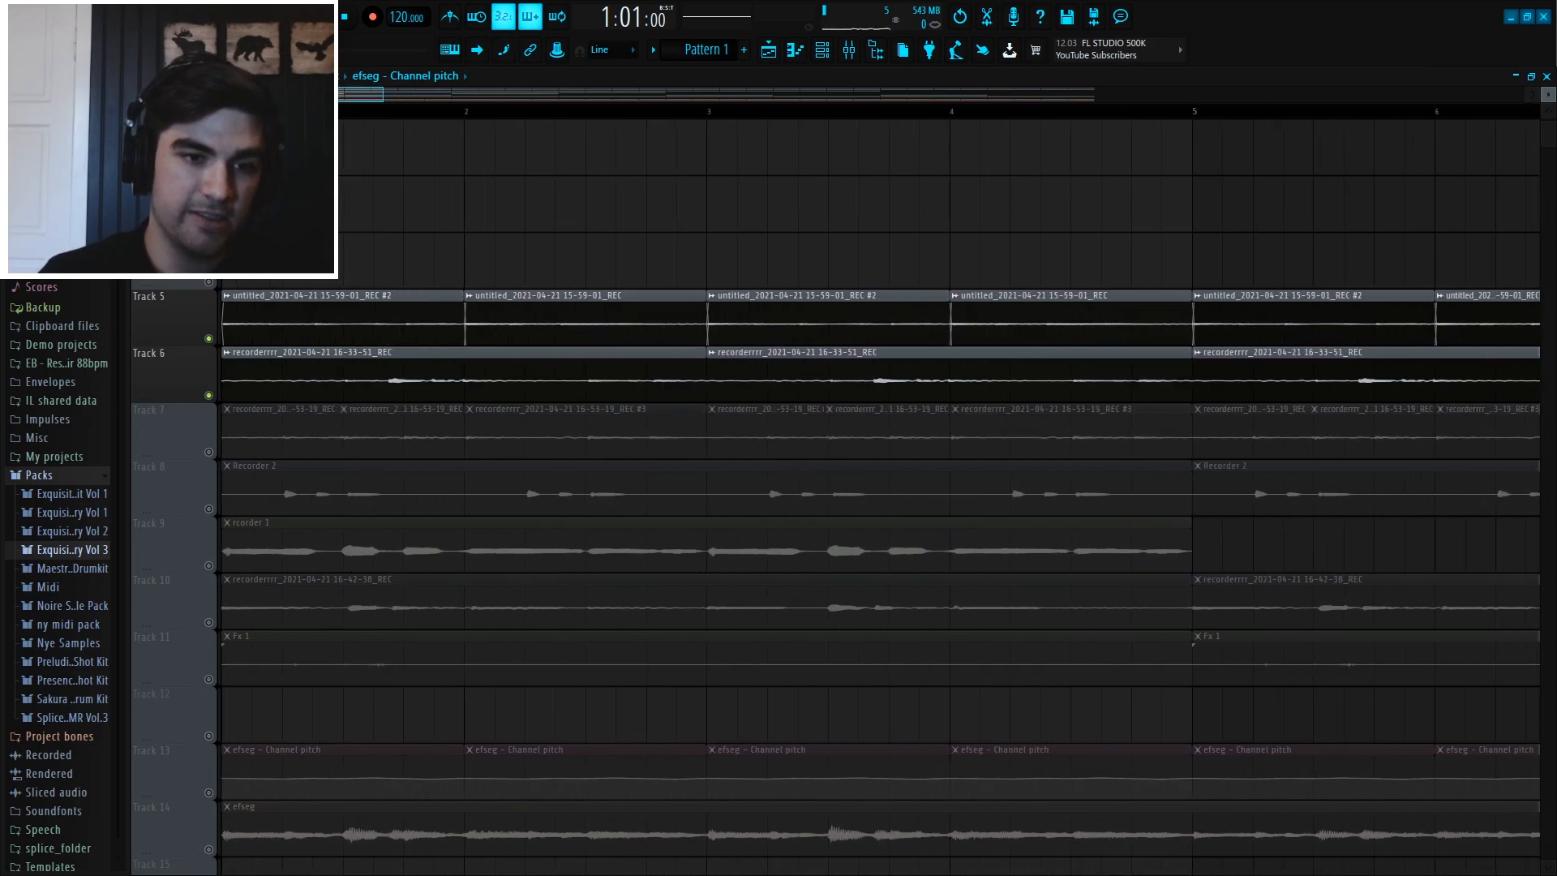
left_click_drag(297, 350, 468, 397)
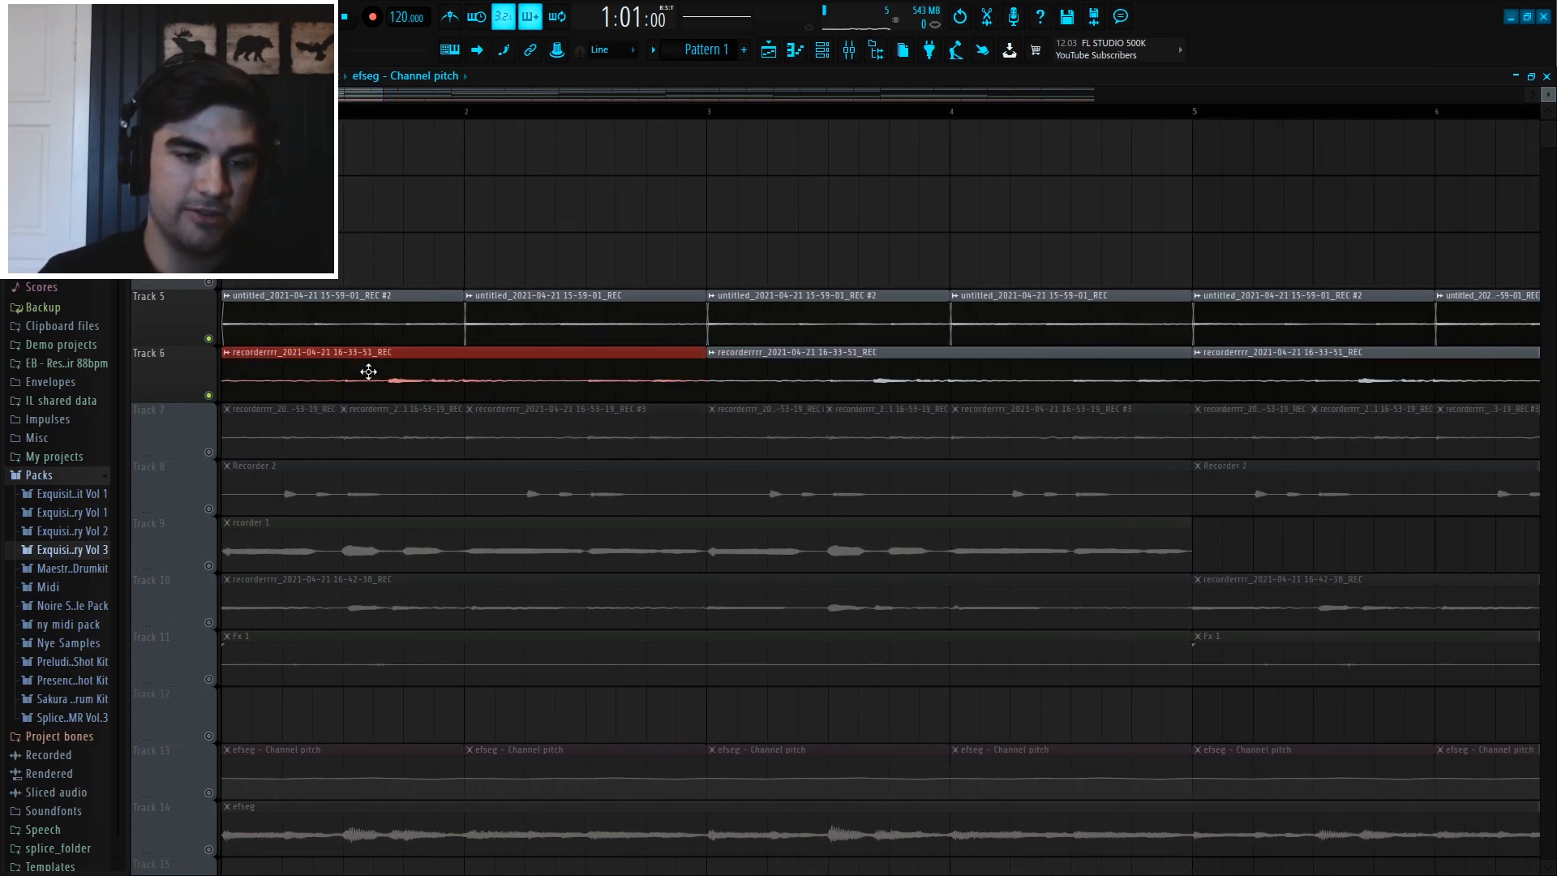
left_click(388, 230, "ctrl")
left_click_drag(349, 343, 419, 230)
- Play the opening bars of Tracks 5 and 6 together to compare how the two recordings fit
scroll(279, 232, "up", 4)
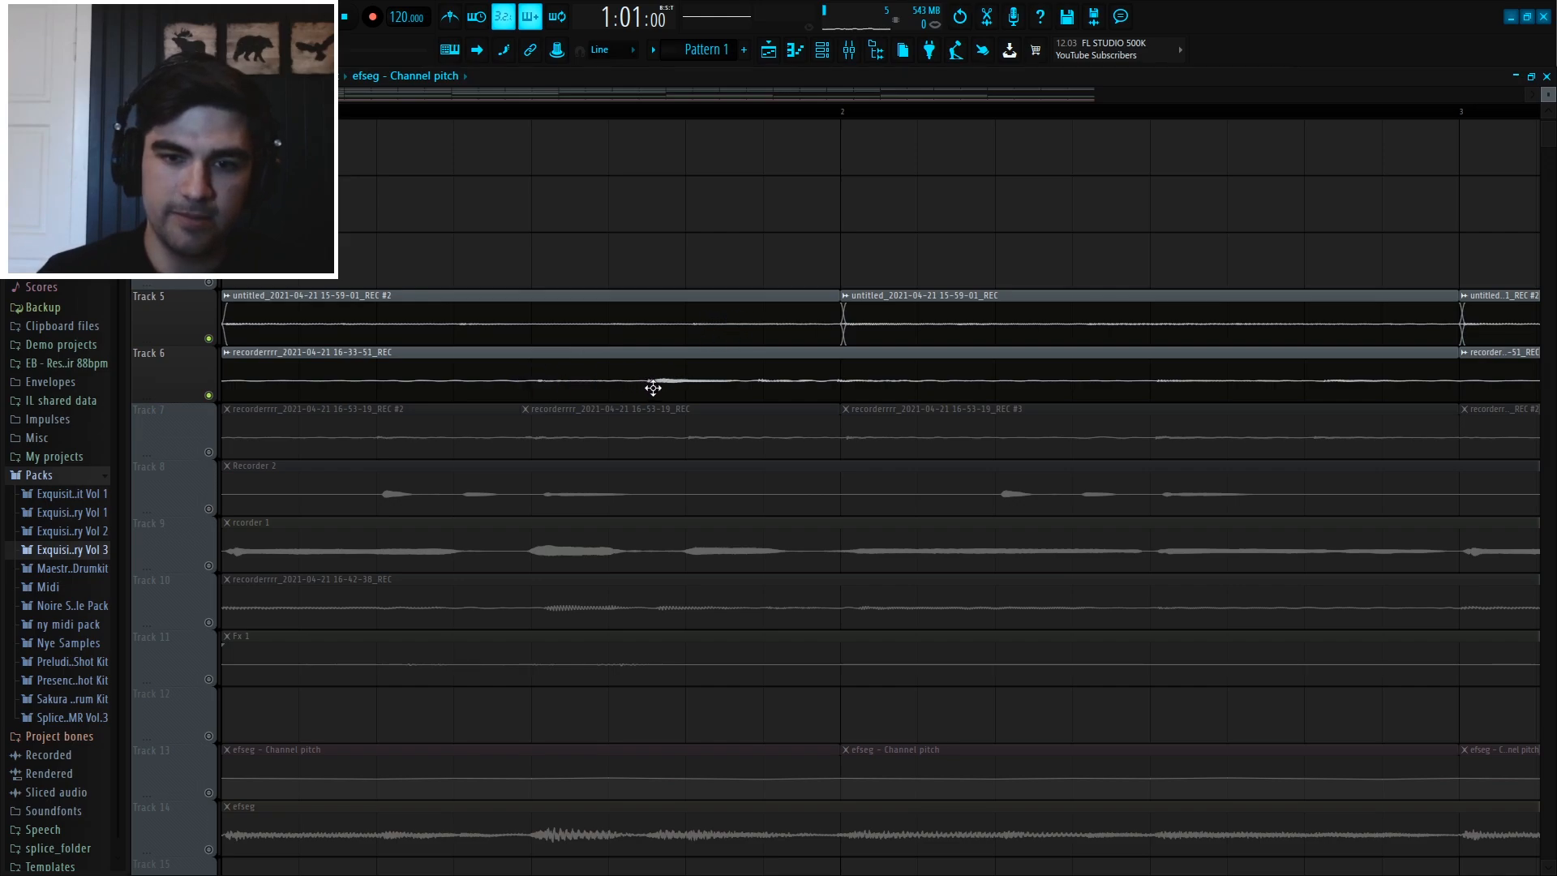
key("space")
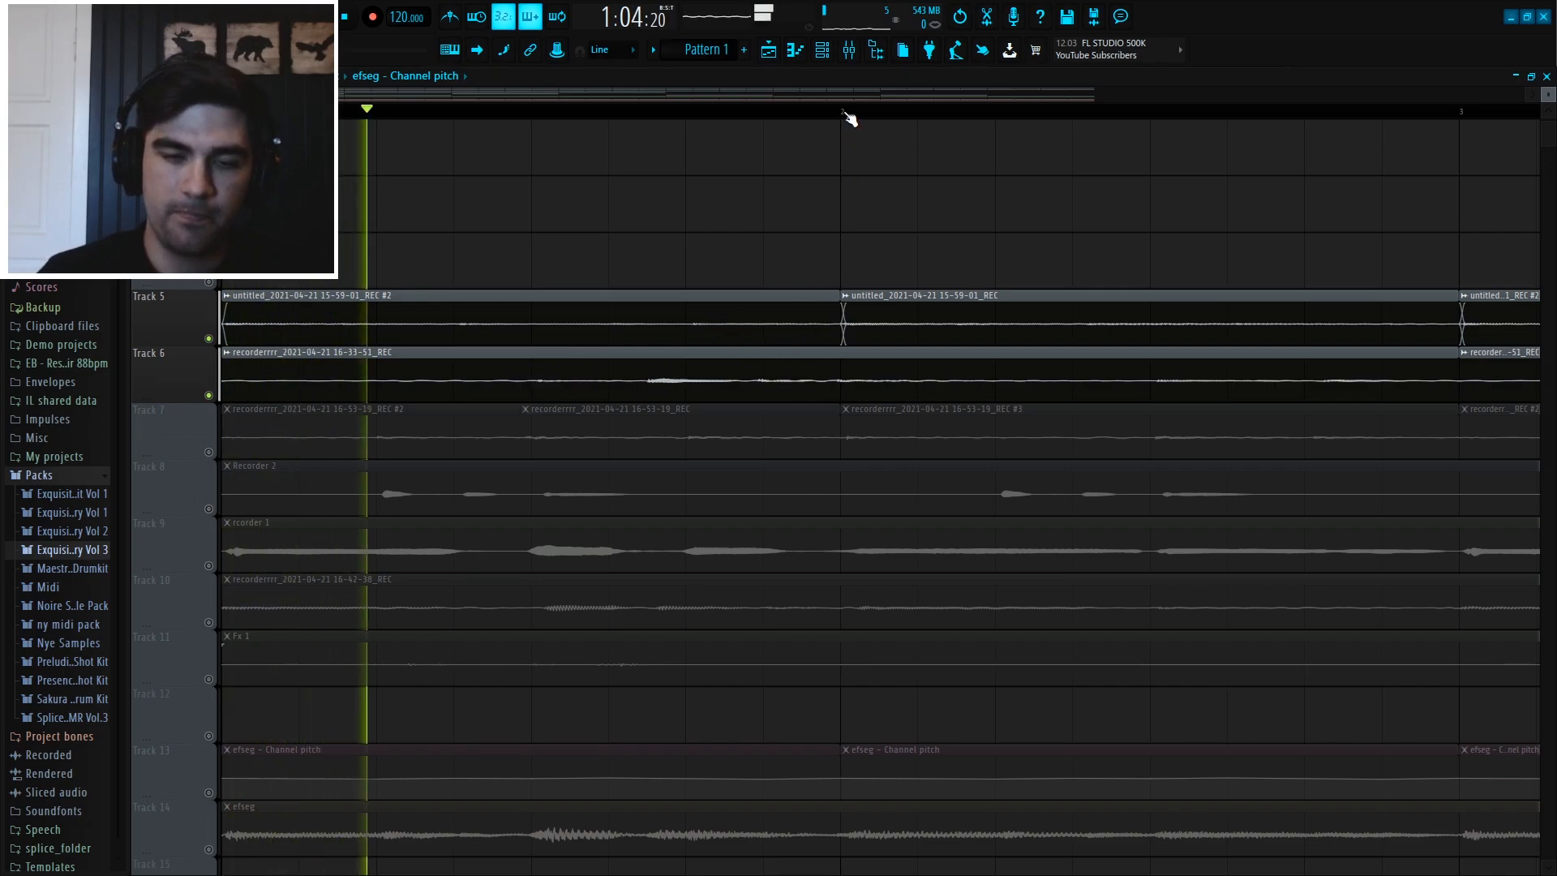
scroll(850, 120, "down", 3)
key("space")
scroll(849, 118, "down", 3)
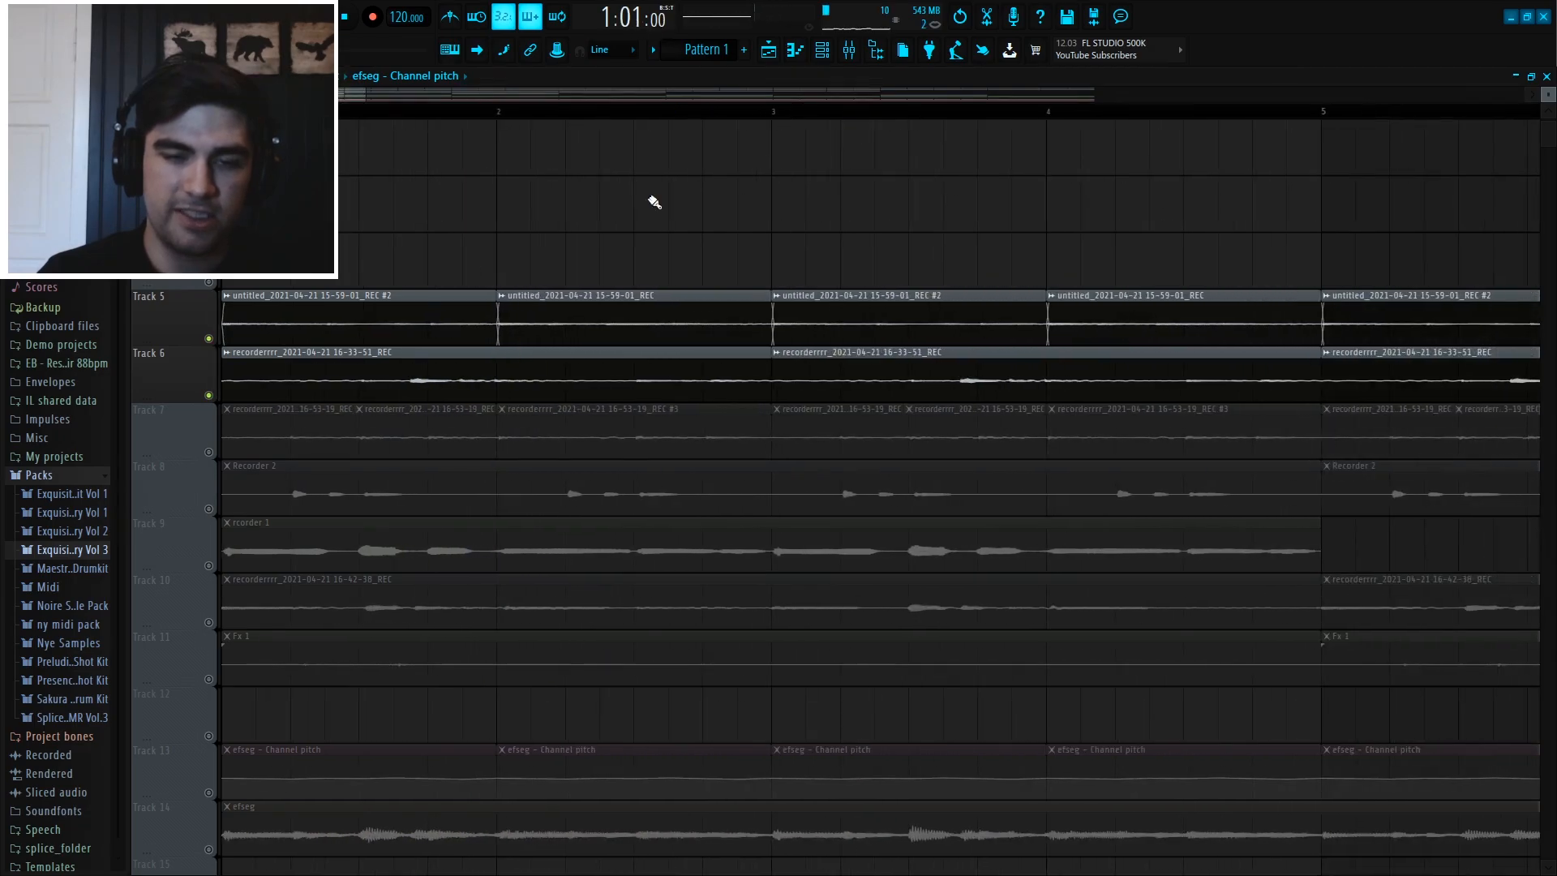
scroll(630, 116, "down", 2)
key("space")
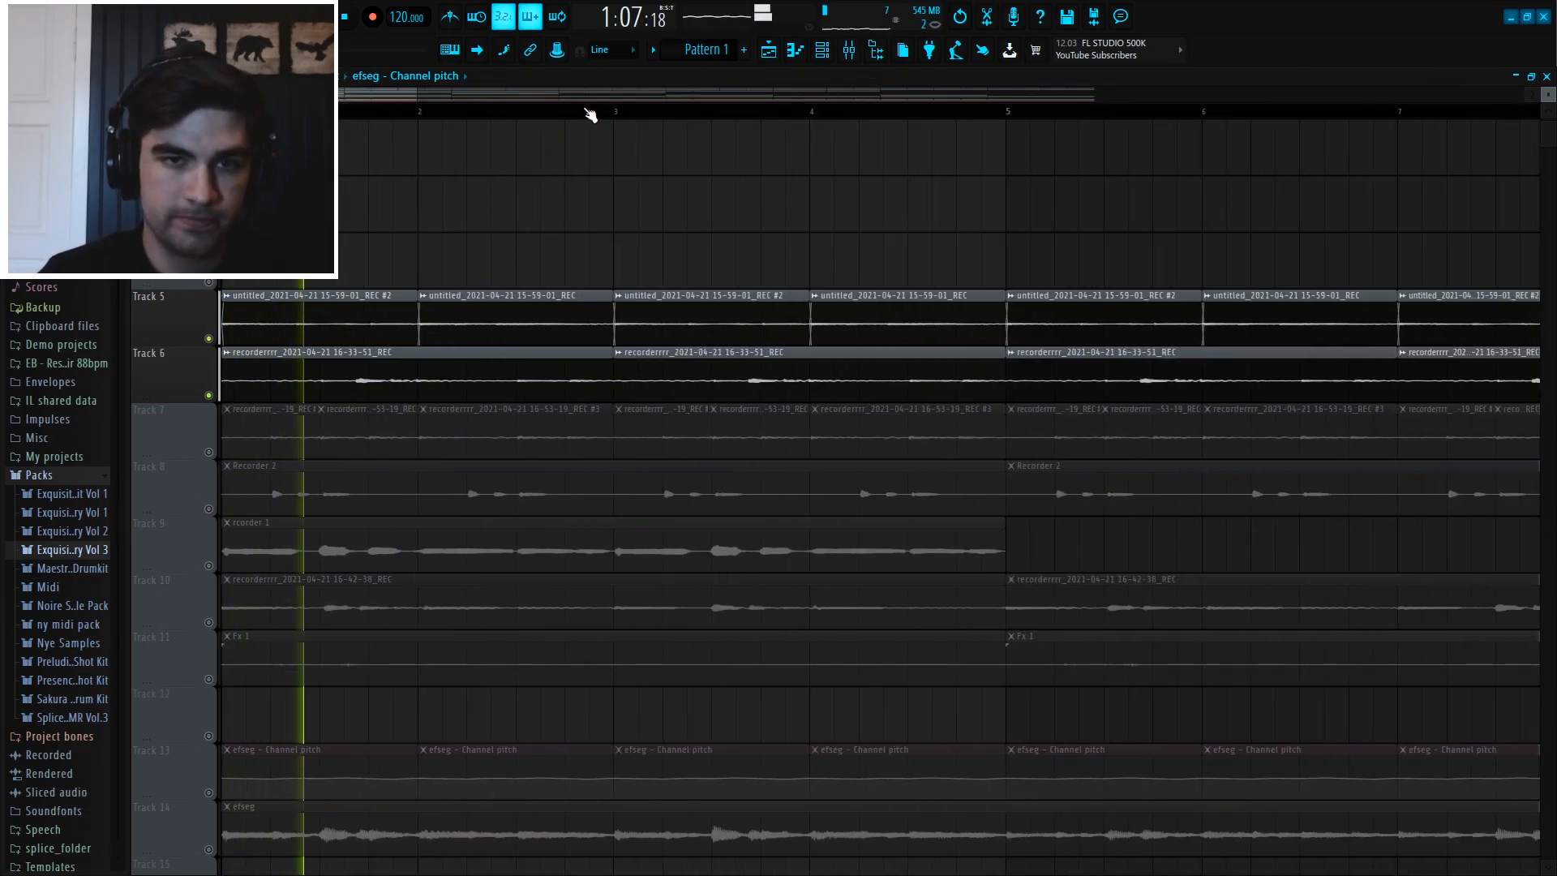
scroll(591, 114, "down", 1)
scroll(676, 120, "down", 1)
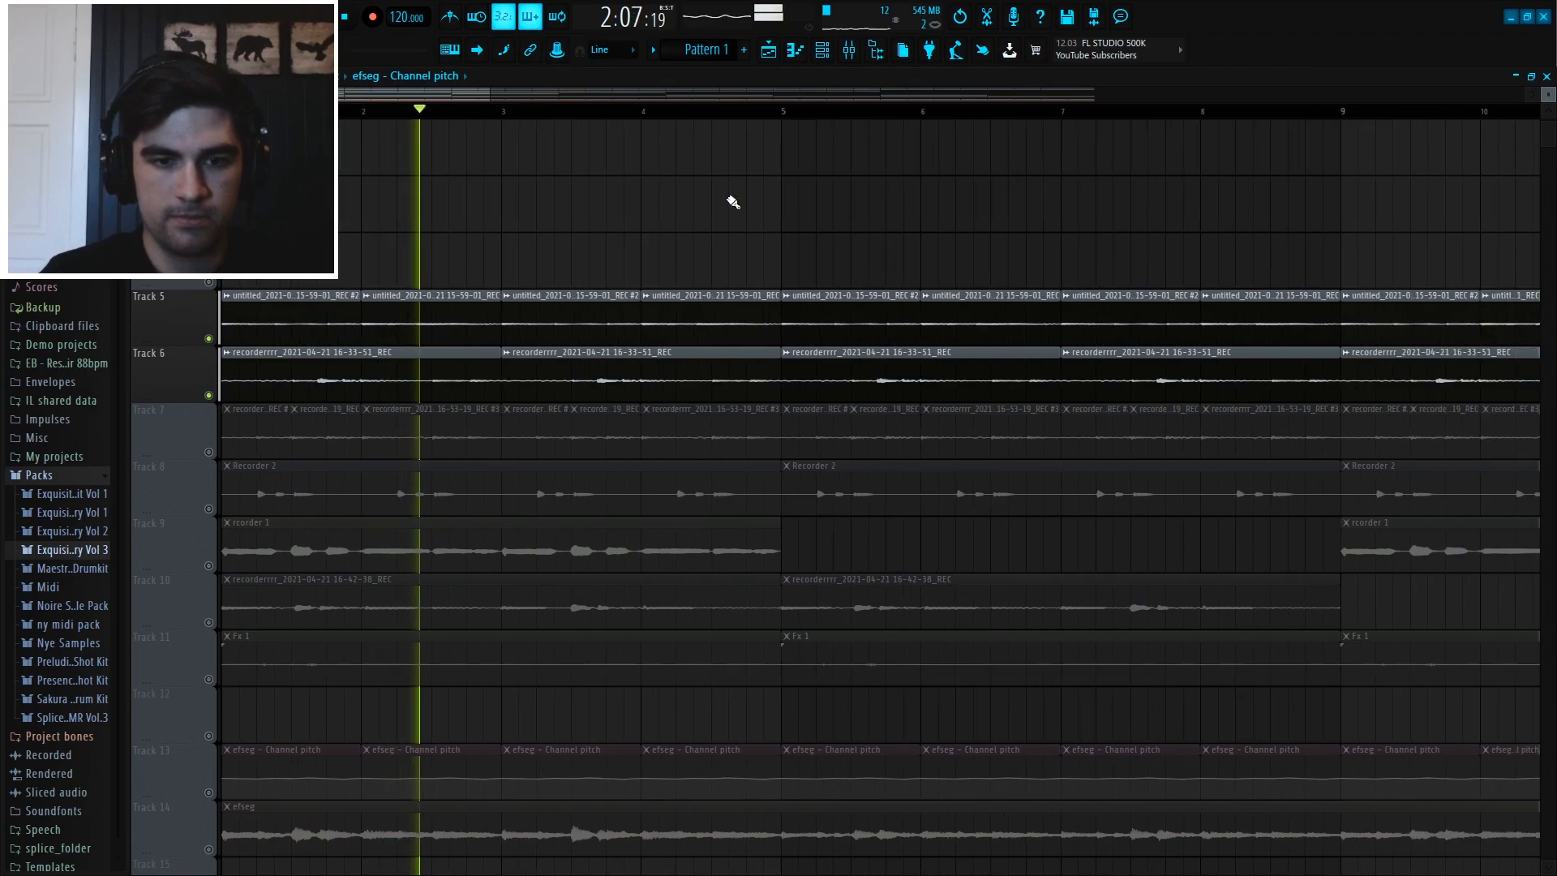
- Stop playback, select the channel of the Track 6 recorder clip and show its mixer insert
double_click(733, 376)
key("space")
left_click(477, 173)
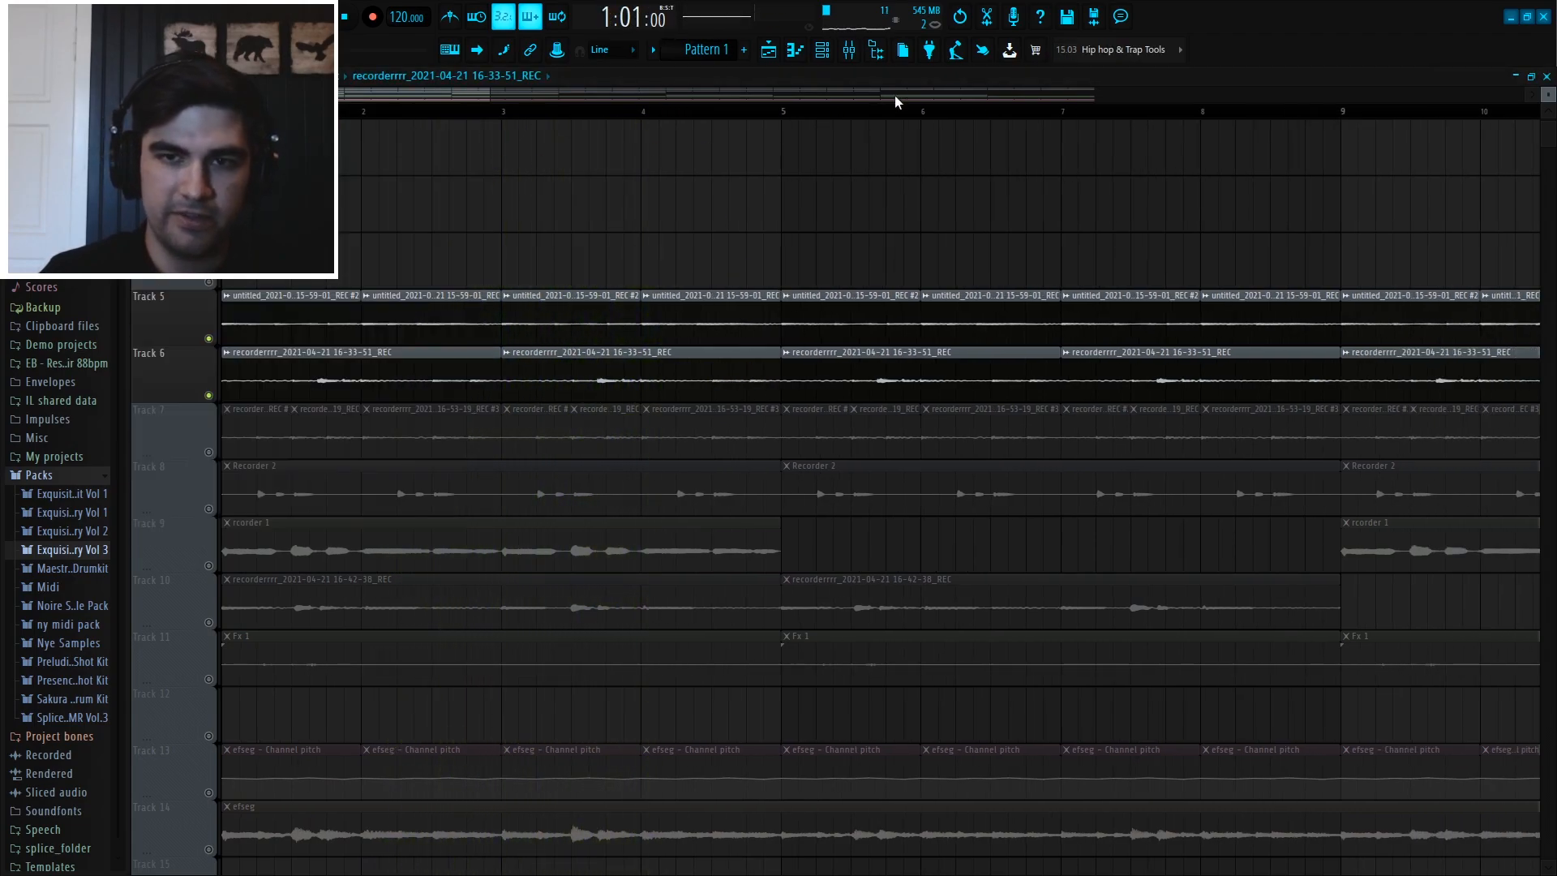
left_click(849, 51)
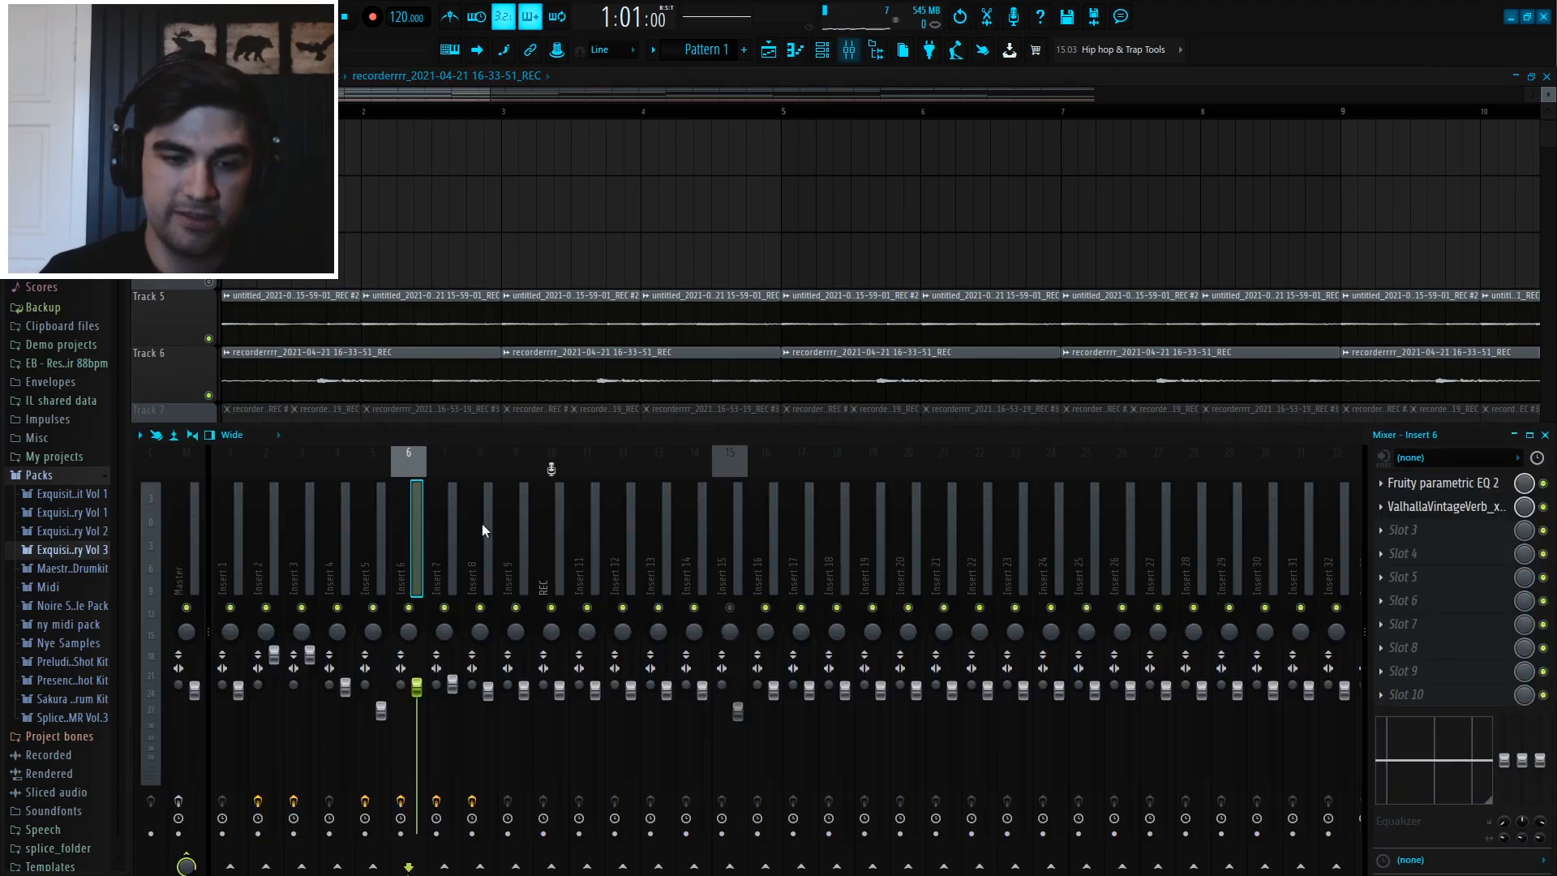
- Examine the Fruity parametric EQ 2 and ValhallaVintageVerb on Insert 6, and close the mixer
left_click(1482, 485)
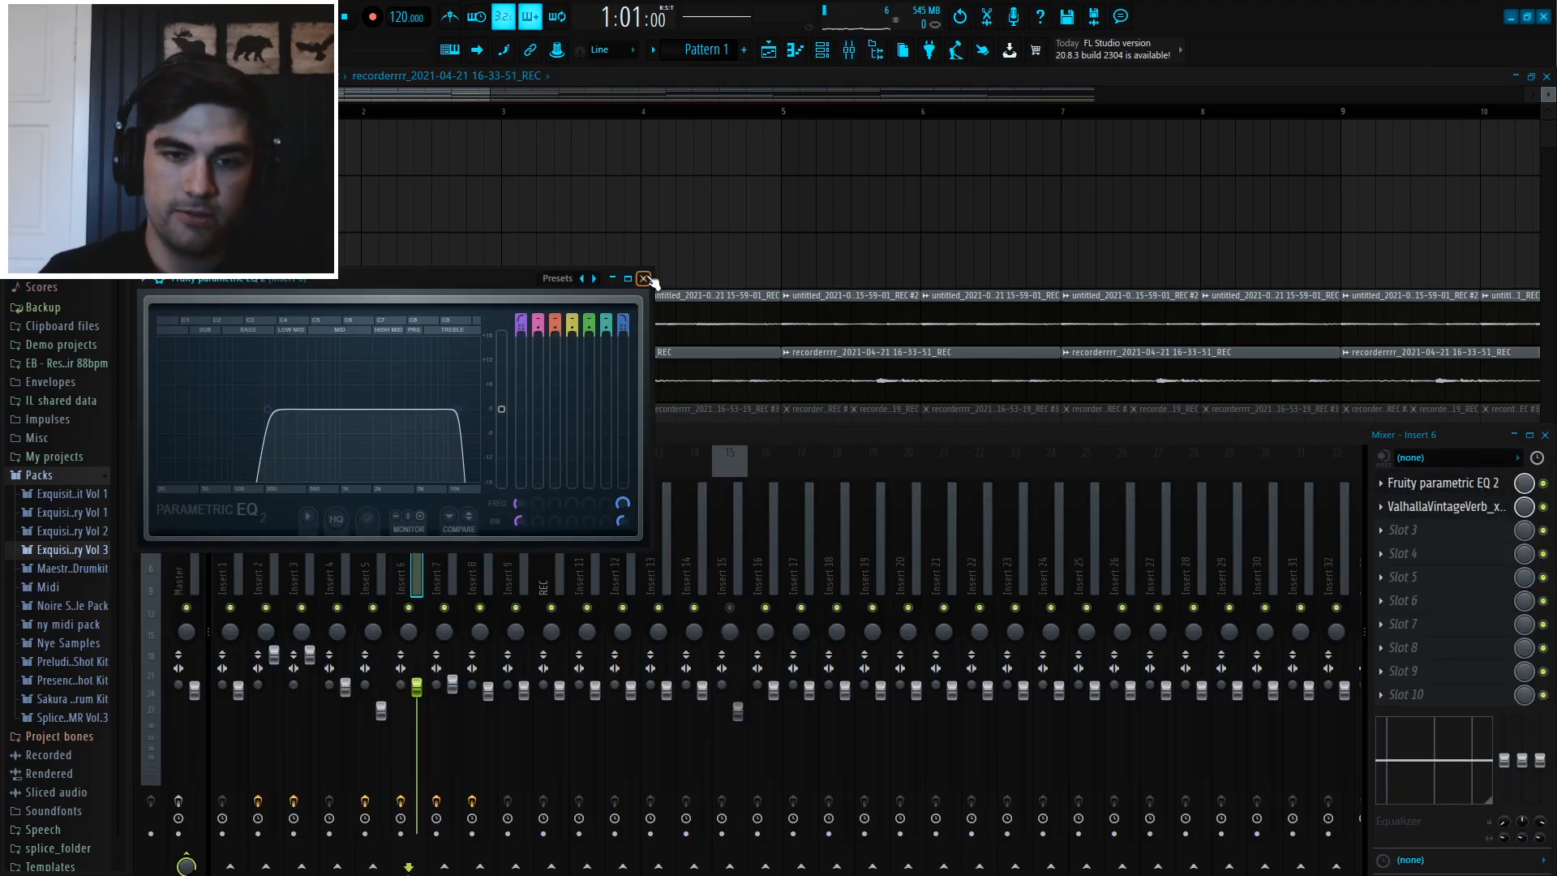
left_click(643, 279)
left_click(1462, 507)
left_click(1469, 511)
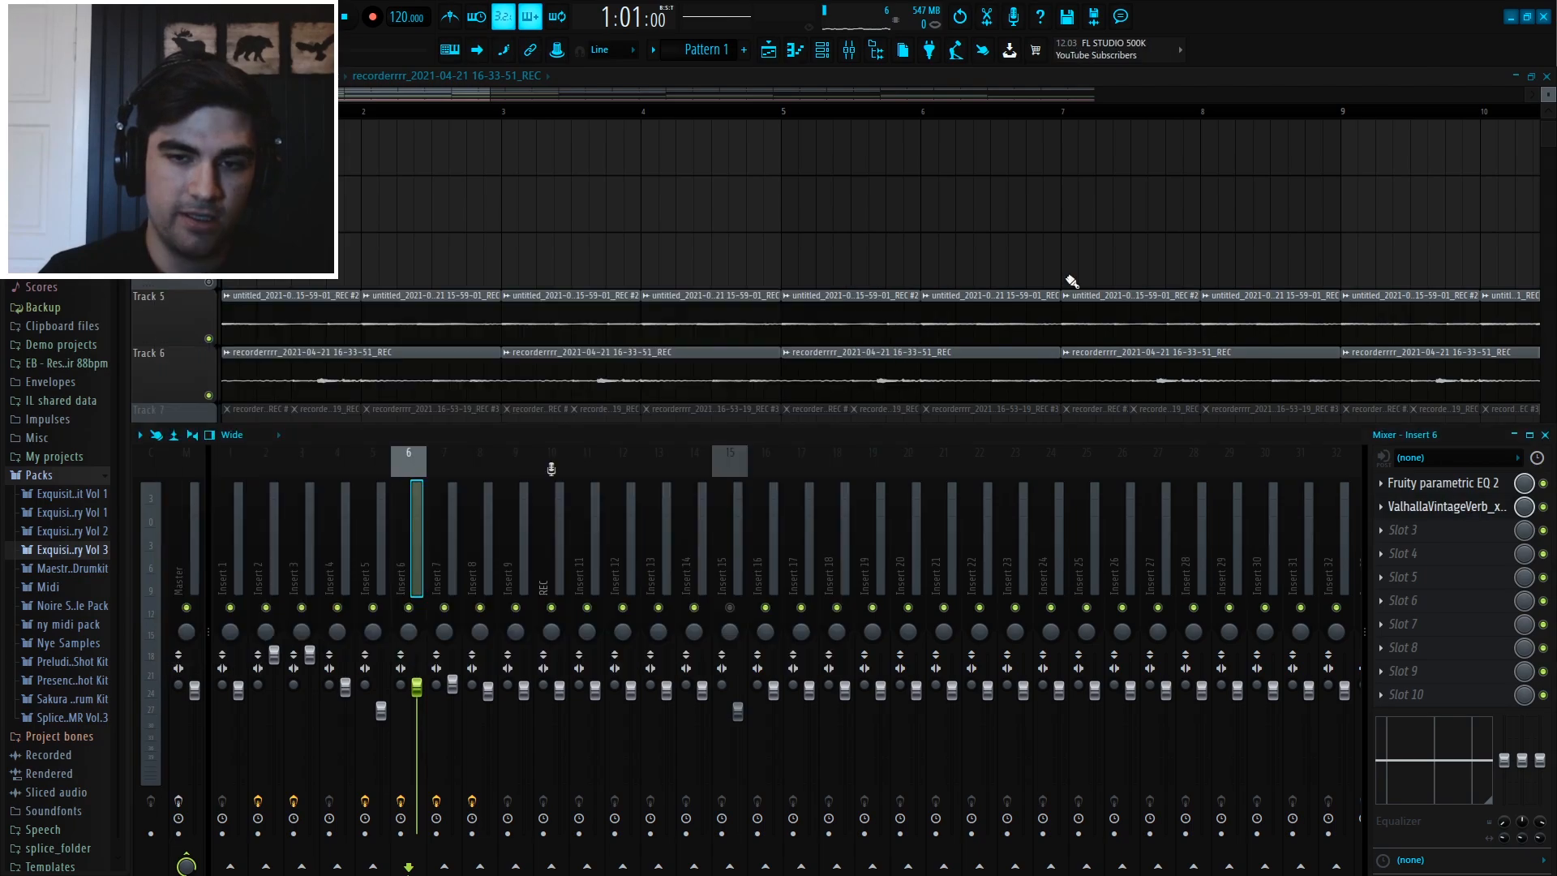
left_click(849, 51)
- Solo Track 7 in the playlist to isolate its chopped recorder clips
scroll(434, 113, "up", 3)
scroll(400, 114, "down", 4)
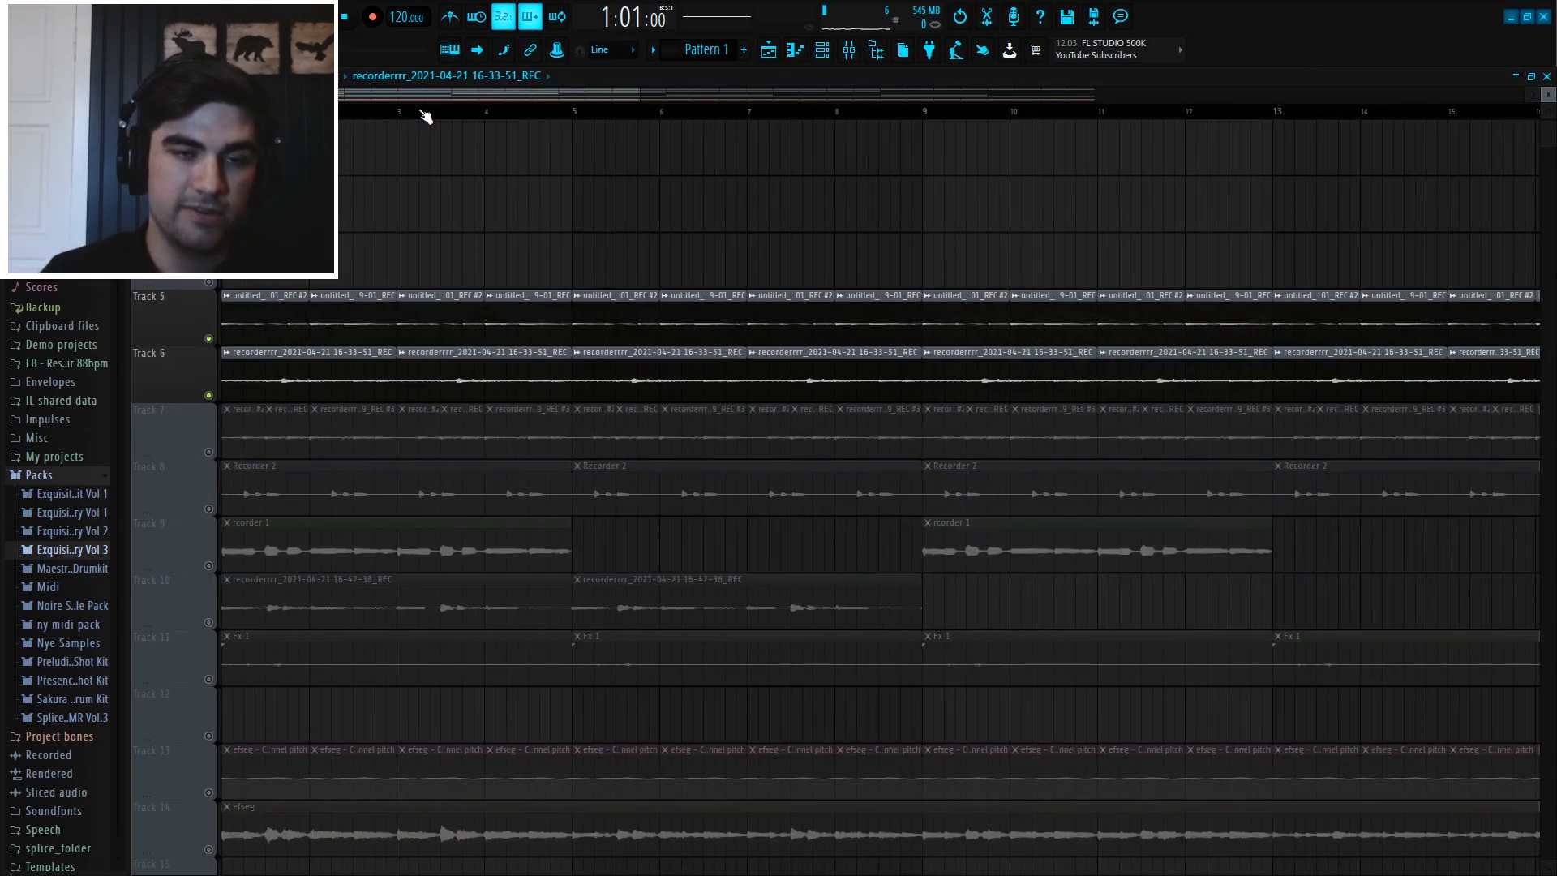
scroll(421, 112, "down", 4)
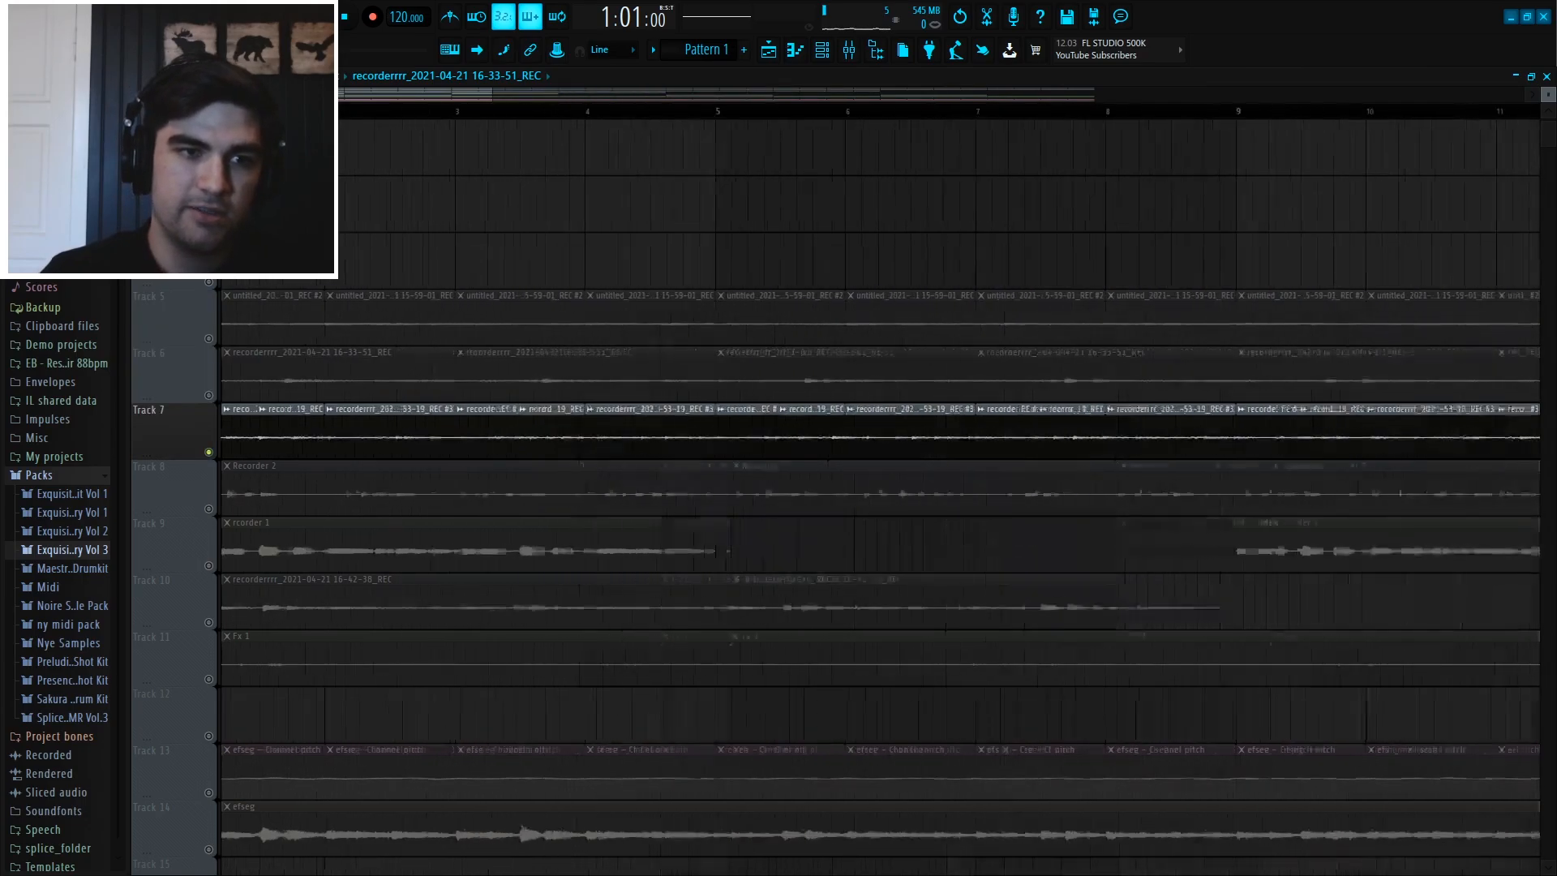
scroll(312, 112, "up", 1)
scroll(355, 114, "down", 2)
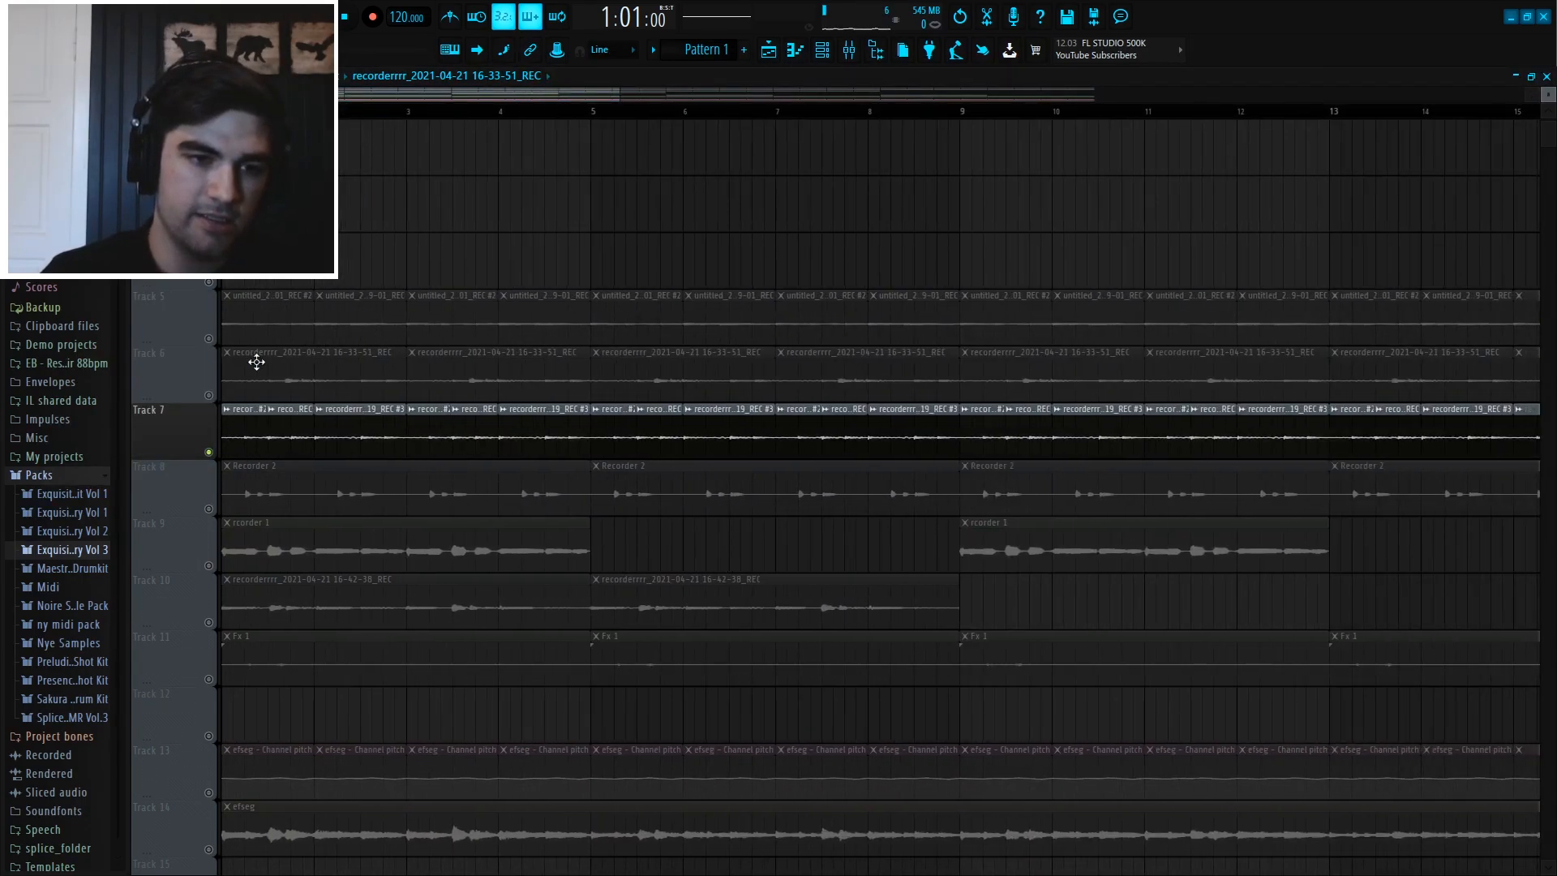
scroll(355, 113, "up", 2)
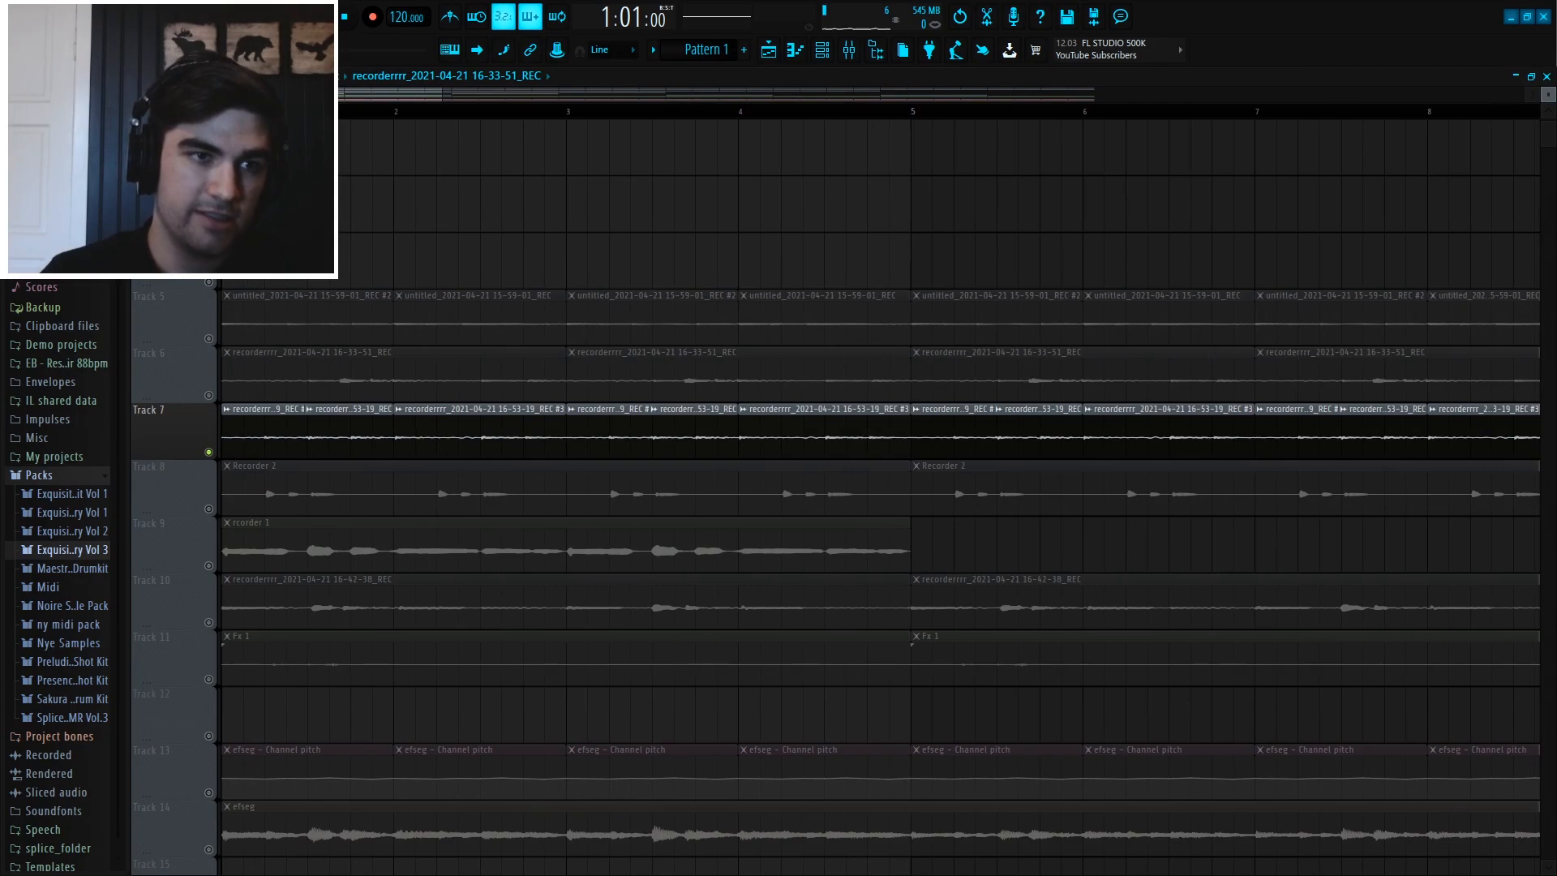
- Play the soloed Track 7 clips over the opening bars, stop, and show the track's full length in the arrangement
key("space")
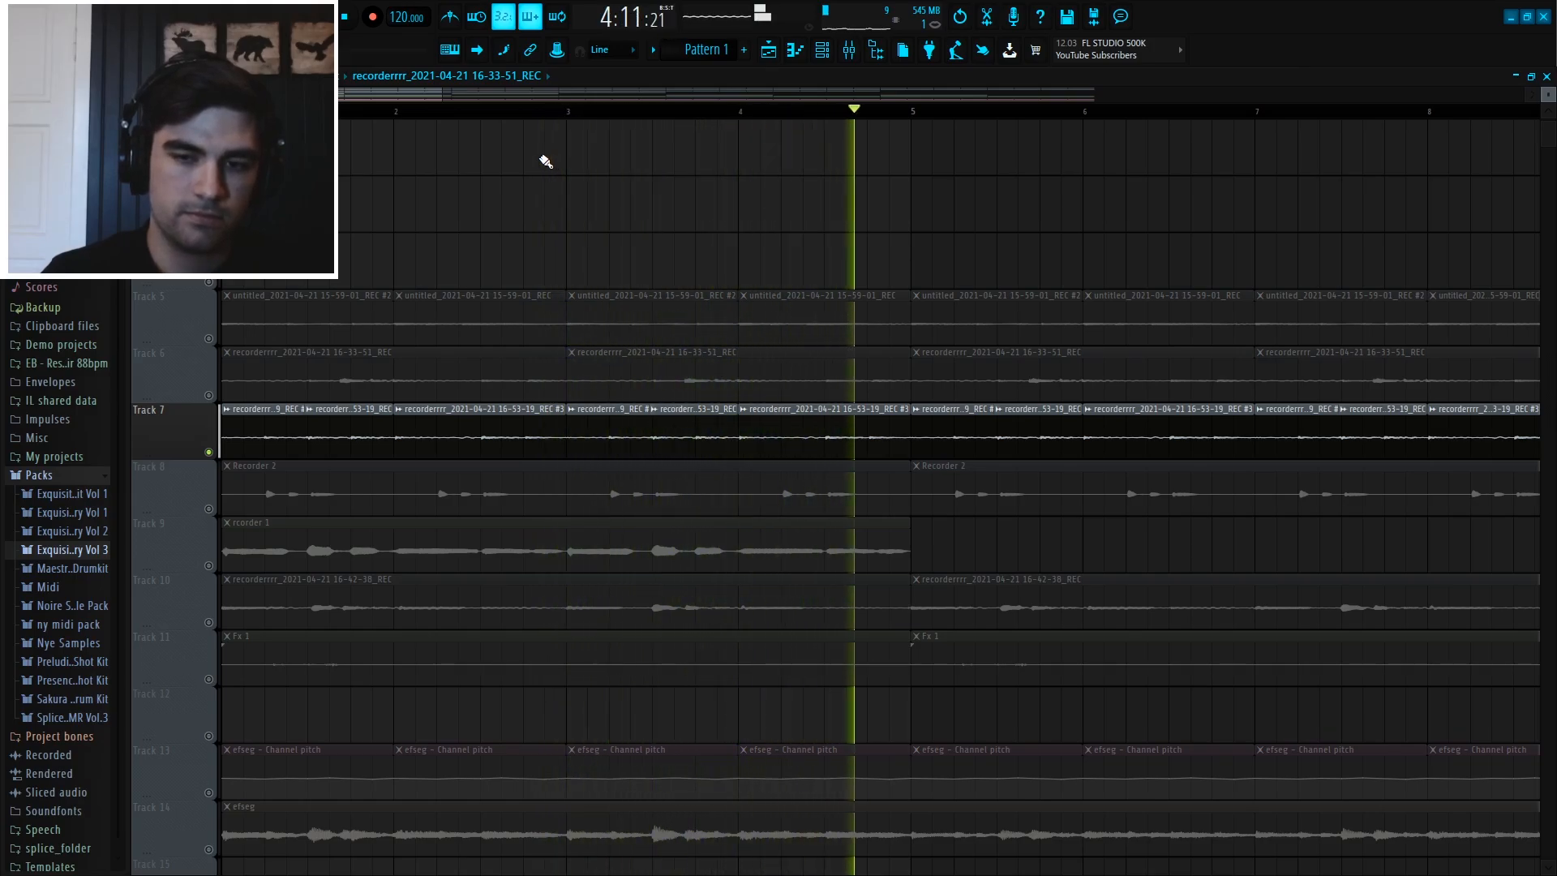
key("space")
scroll(432, 114, "down", 1)
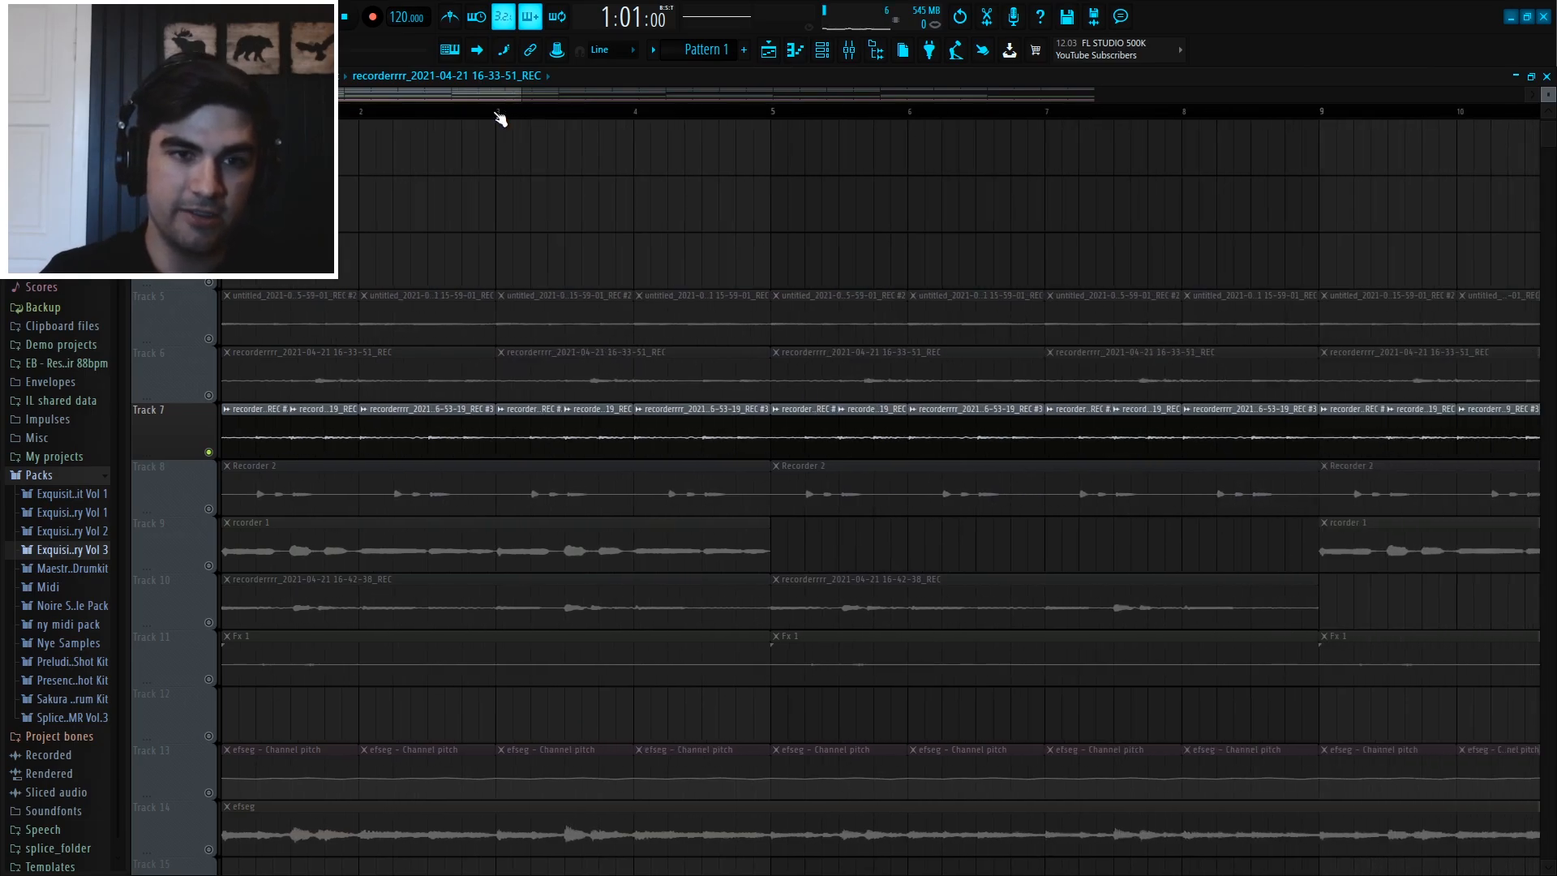
scroll(500, 120, "down", 1)
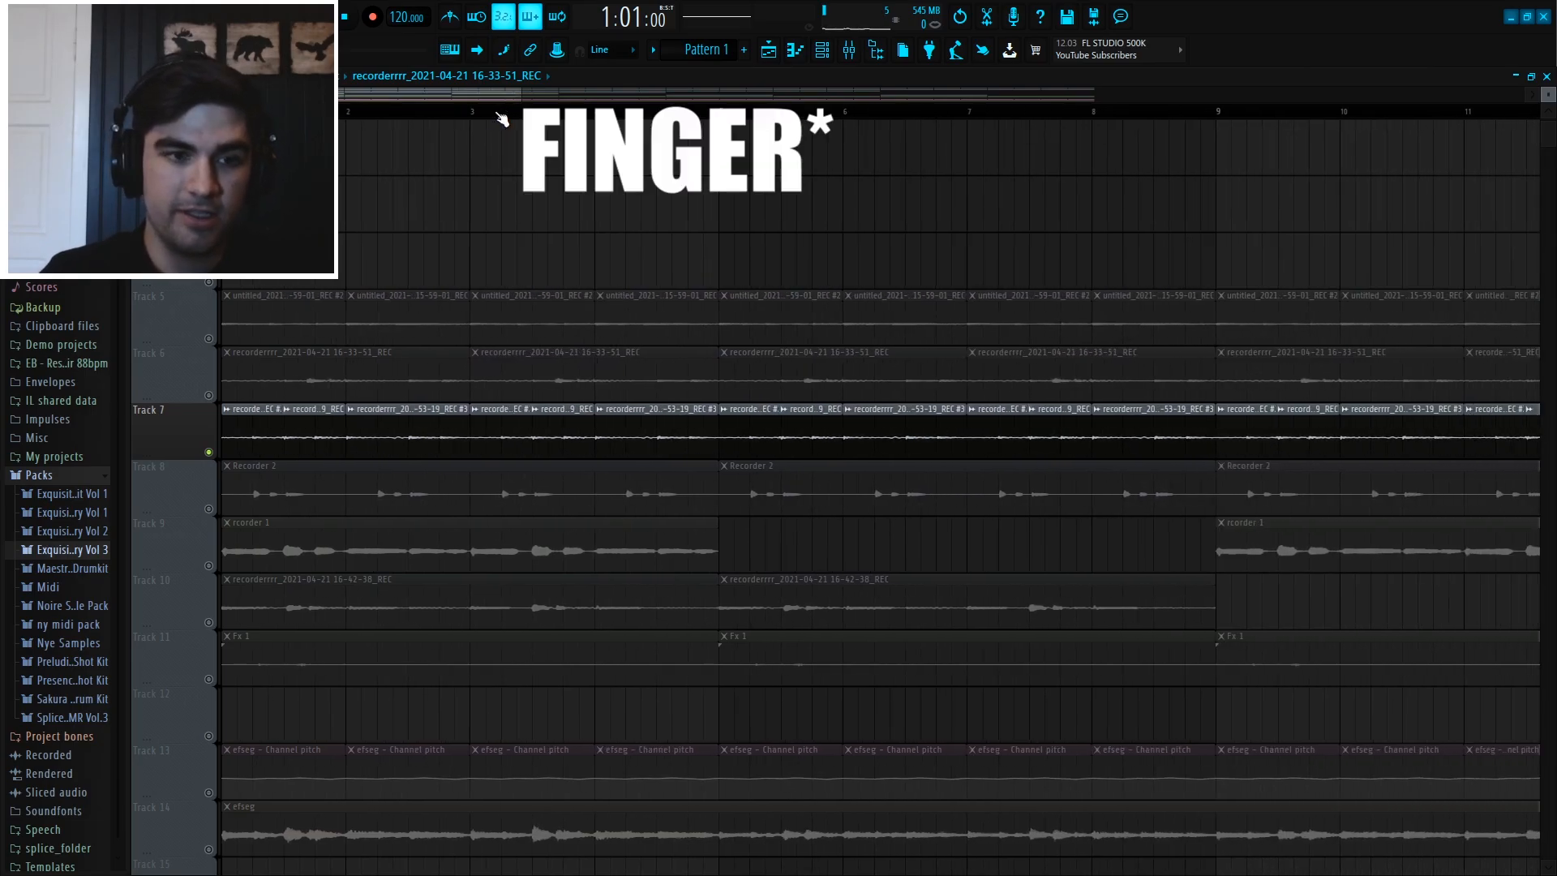
scroll(517, 118, "down", 5)
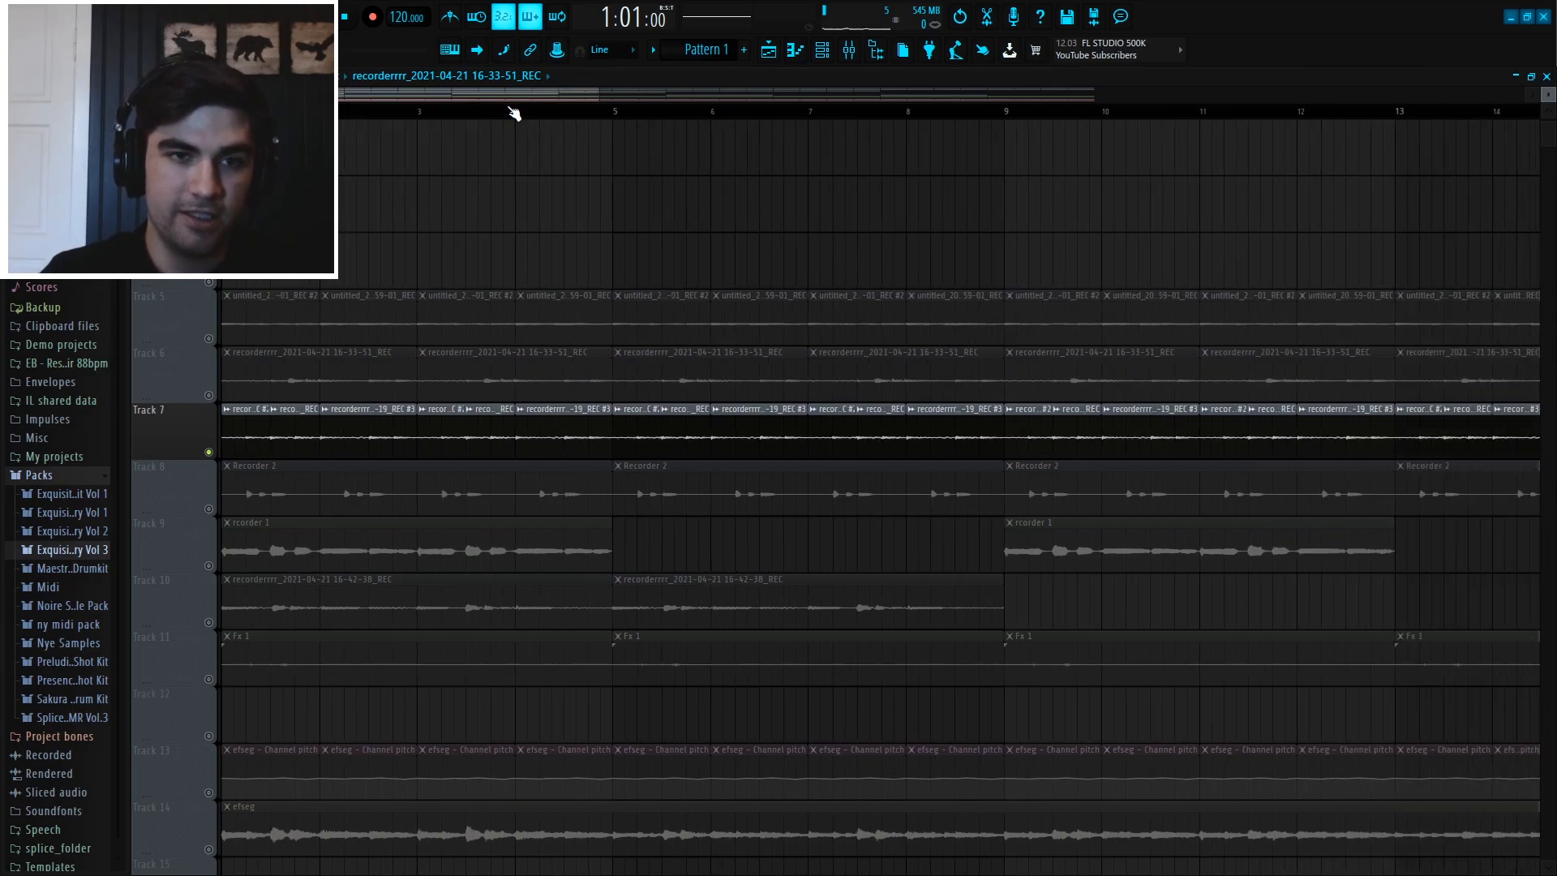
scroll(341, 117, "down", 3)
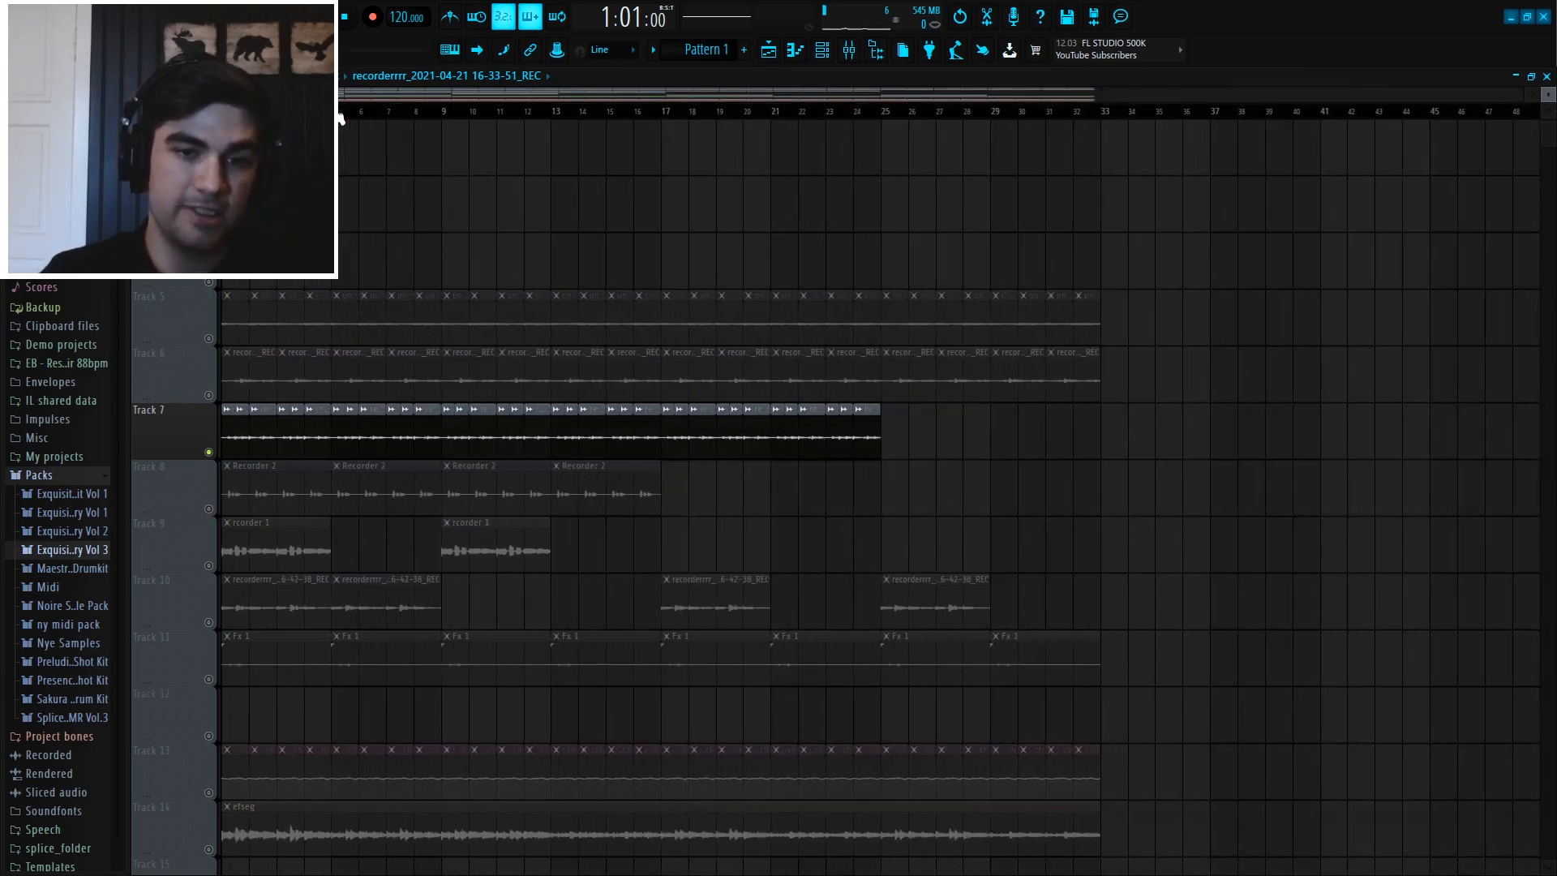
- Open the channel of the first Track 7 recorder clip and show its insert in the mixer
double_click(227, 438)
left_click(479, 174)
left_click(858, 57)
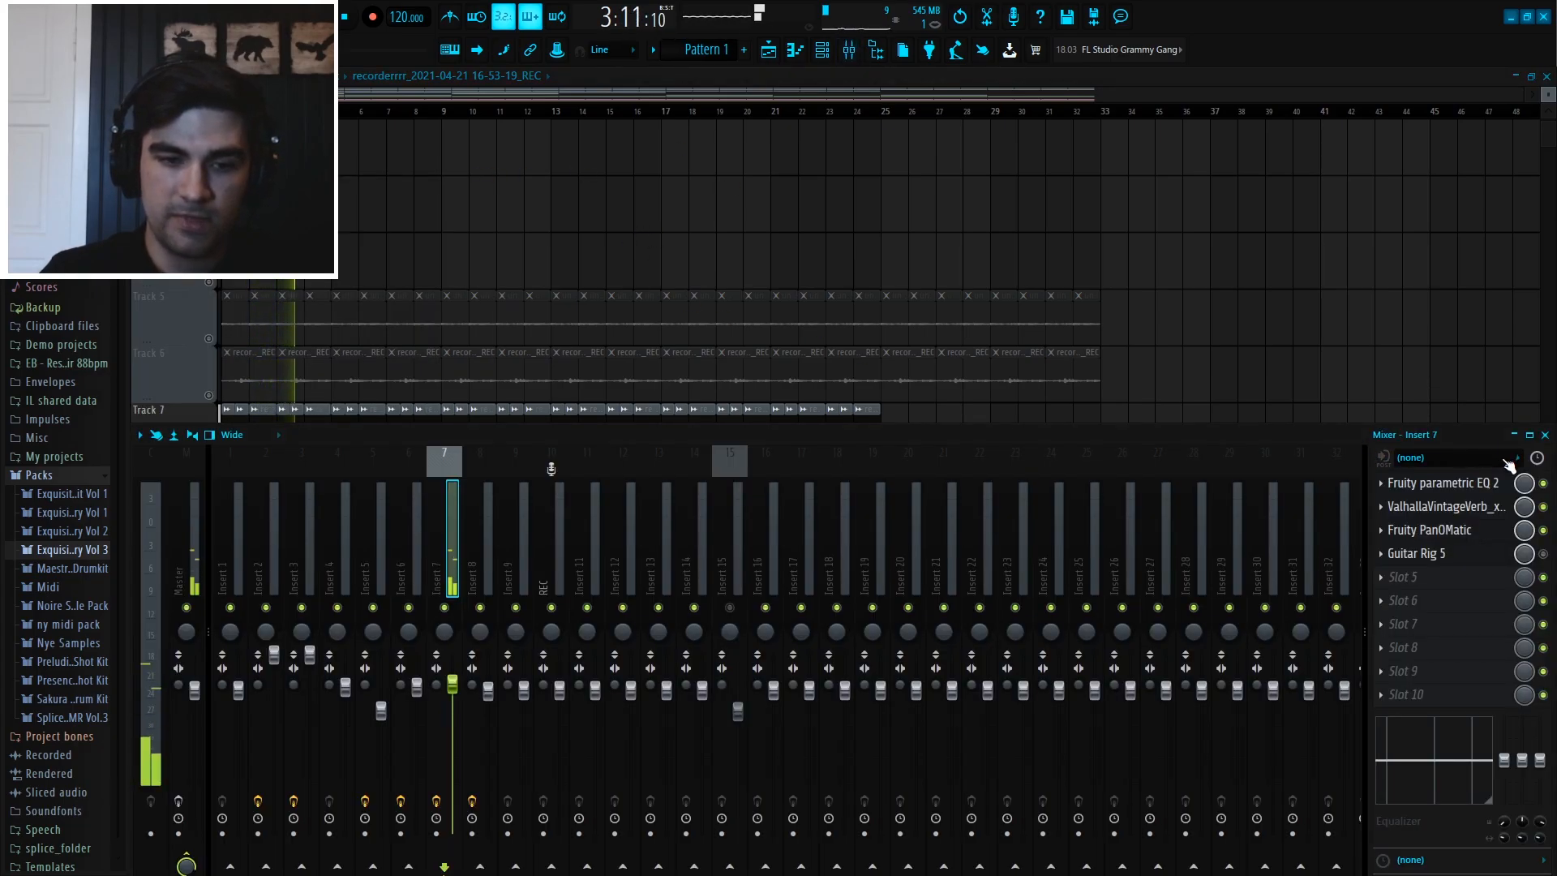
- Examine the Fruity parametric EQ 2 and ValhallaVintageVerb on Insert 7
left_click(1497, 489)
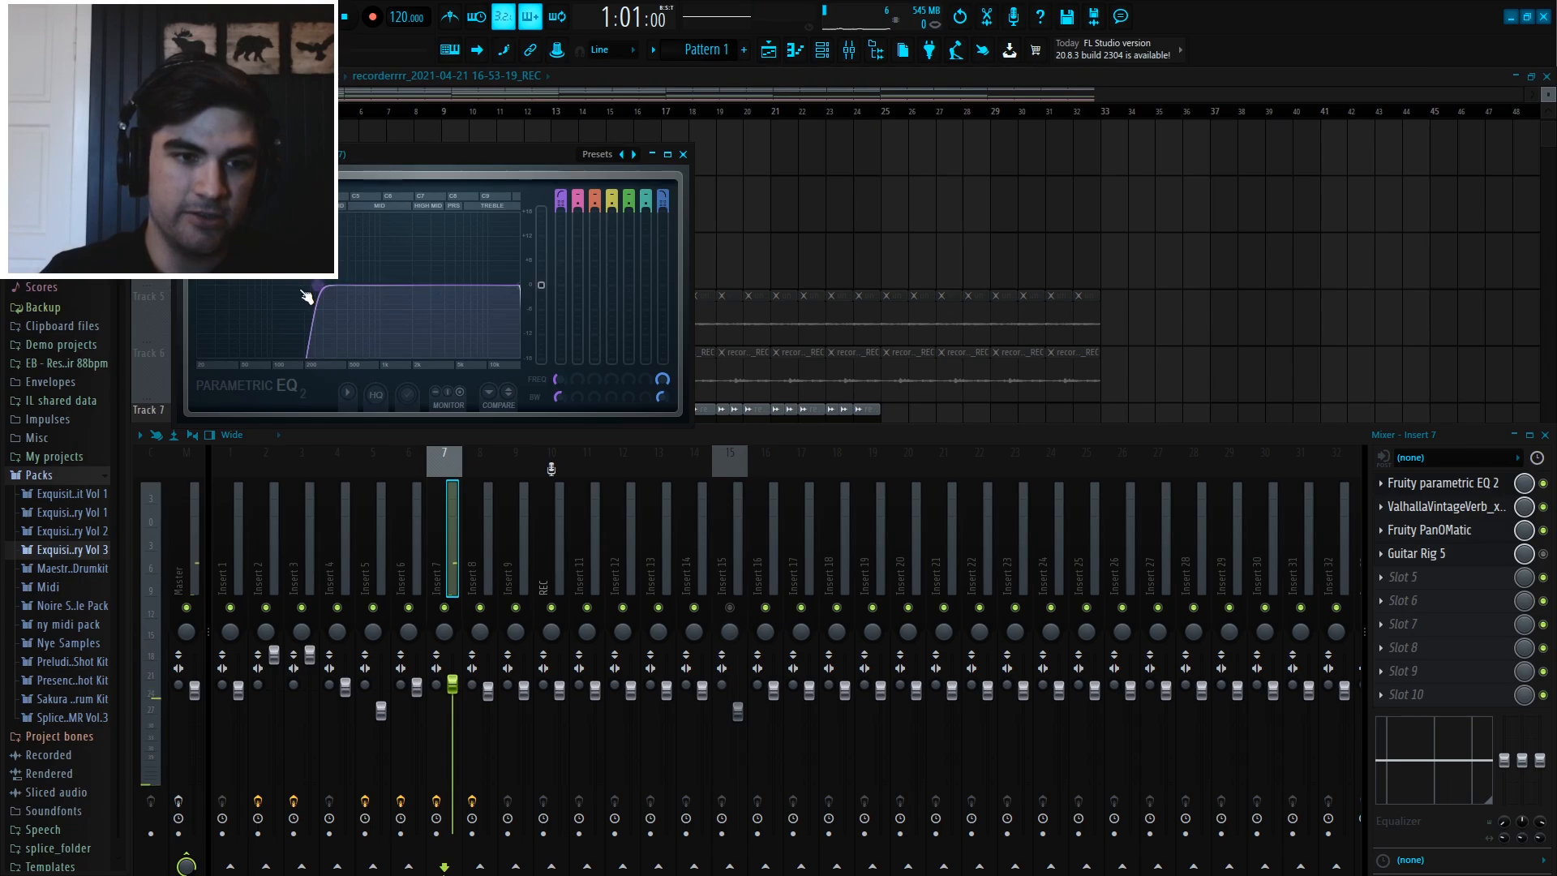
left_click(683, 155)
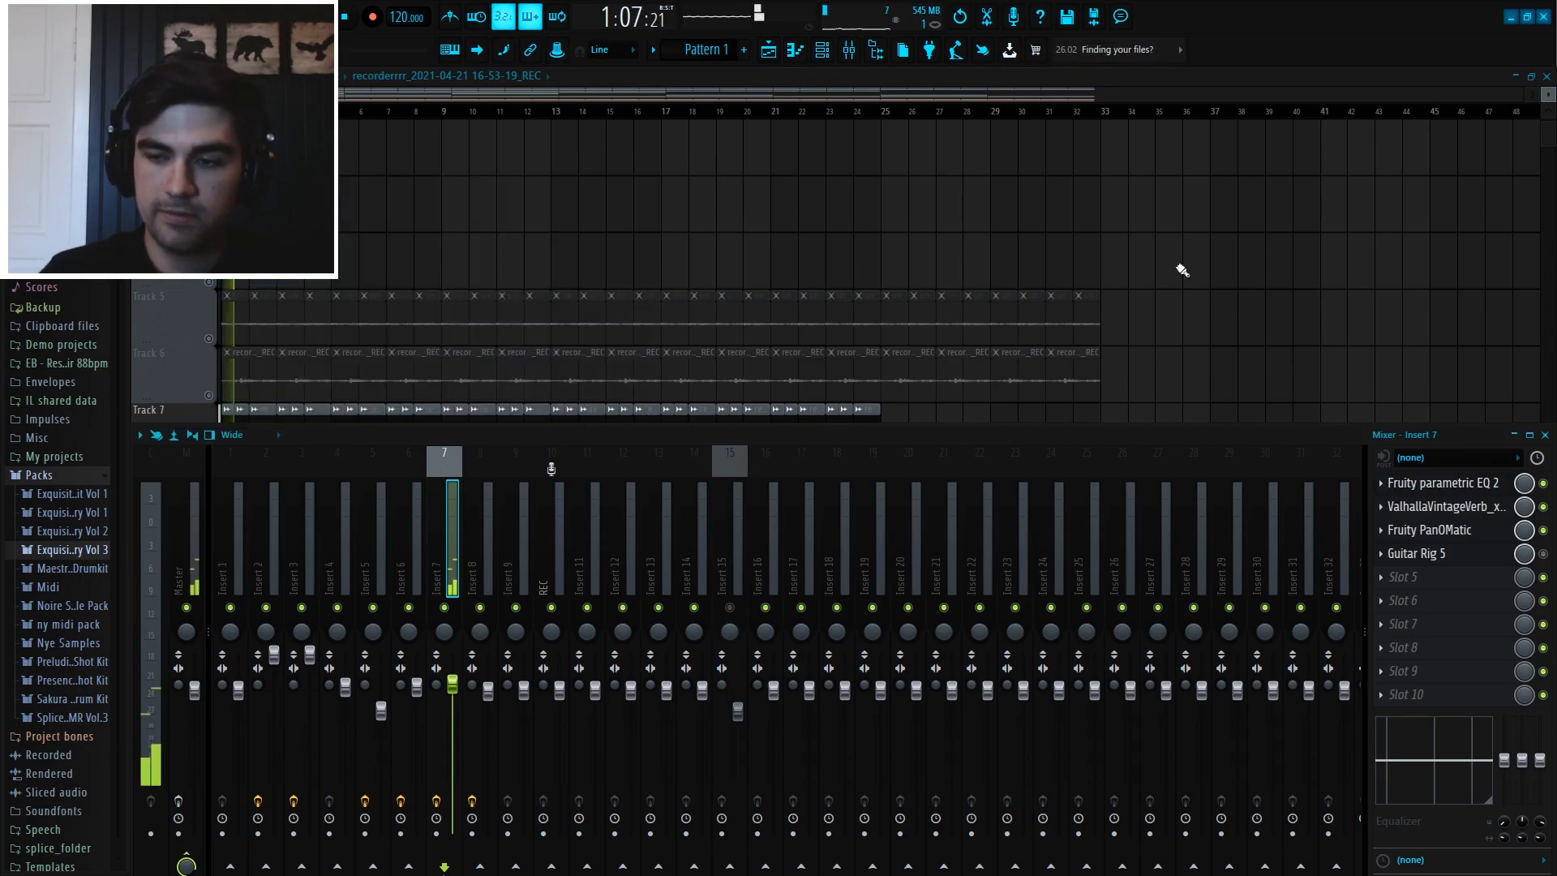
left_click(1496, 513)
left_click(1484, 509)
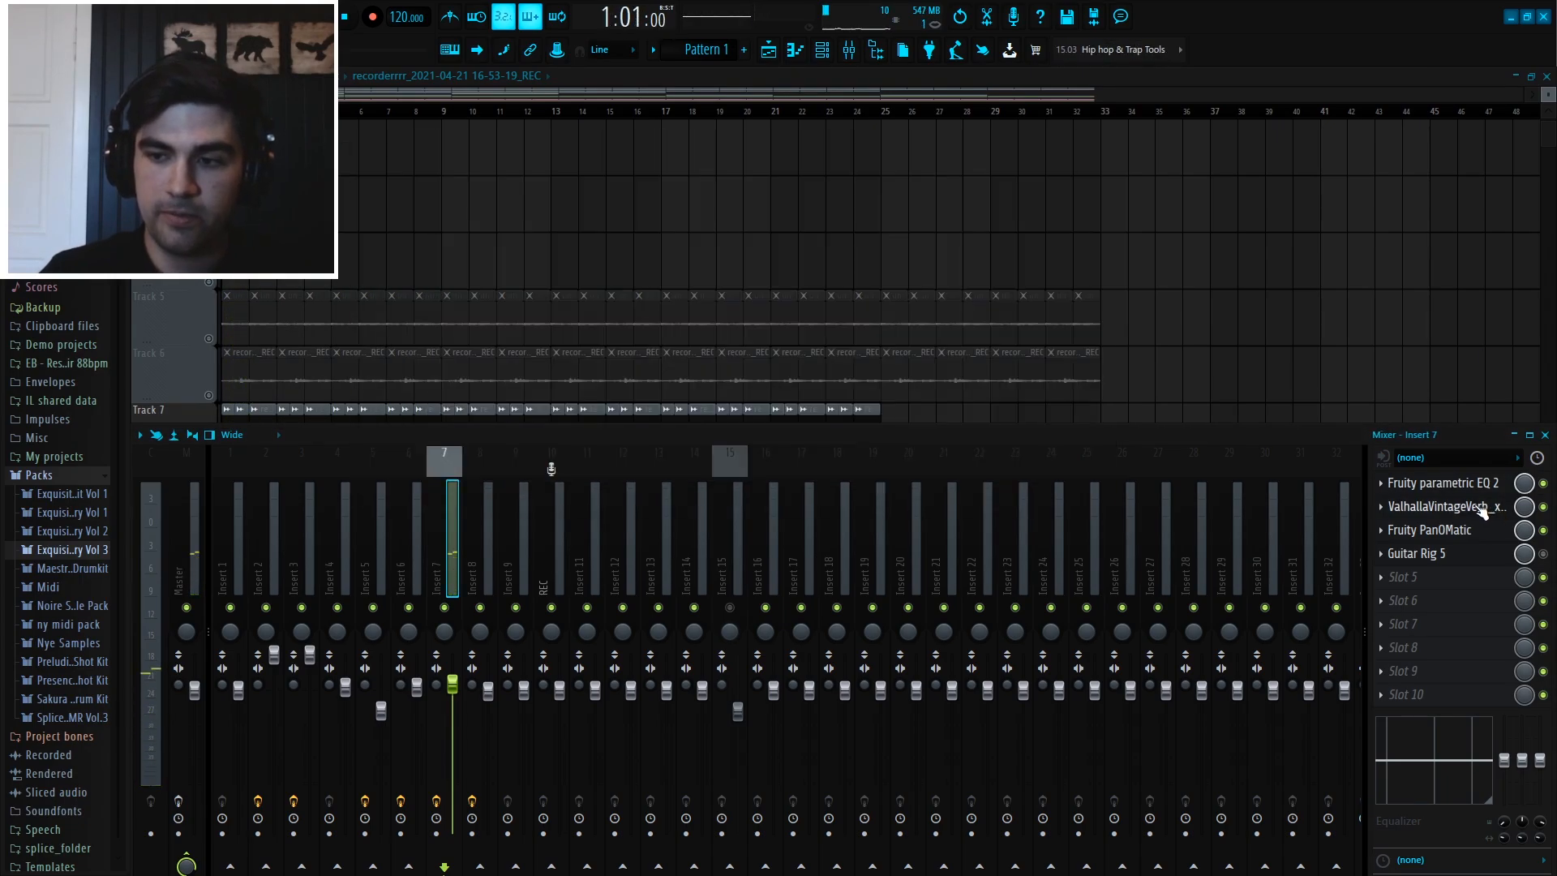
- Examine the Fruity PanOMatic panning LFO on Insert 7, and close the plugin and the mixer
left_click(1459, 538)
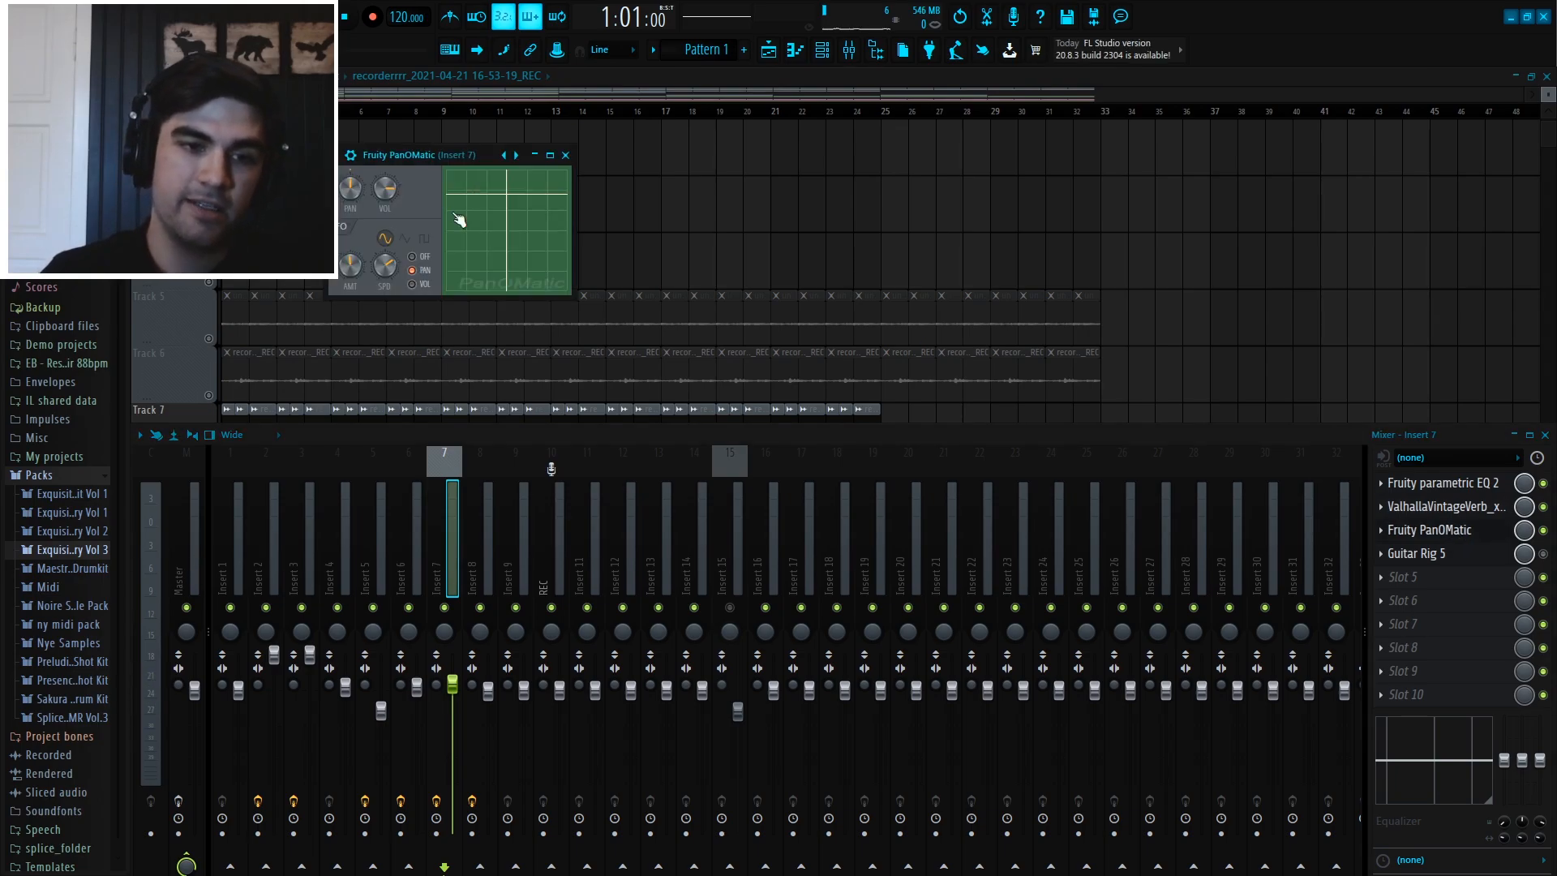
left_click_drag(415, 152, 431, 147)
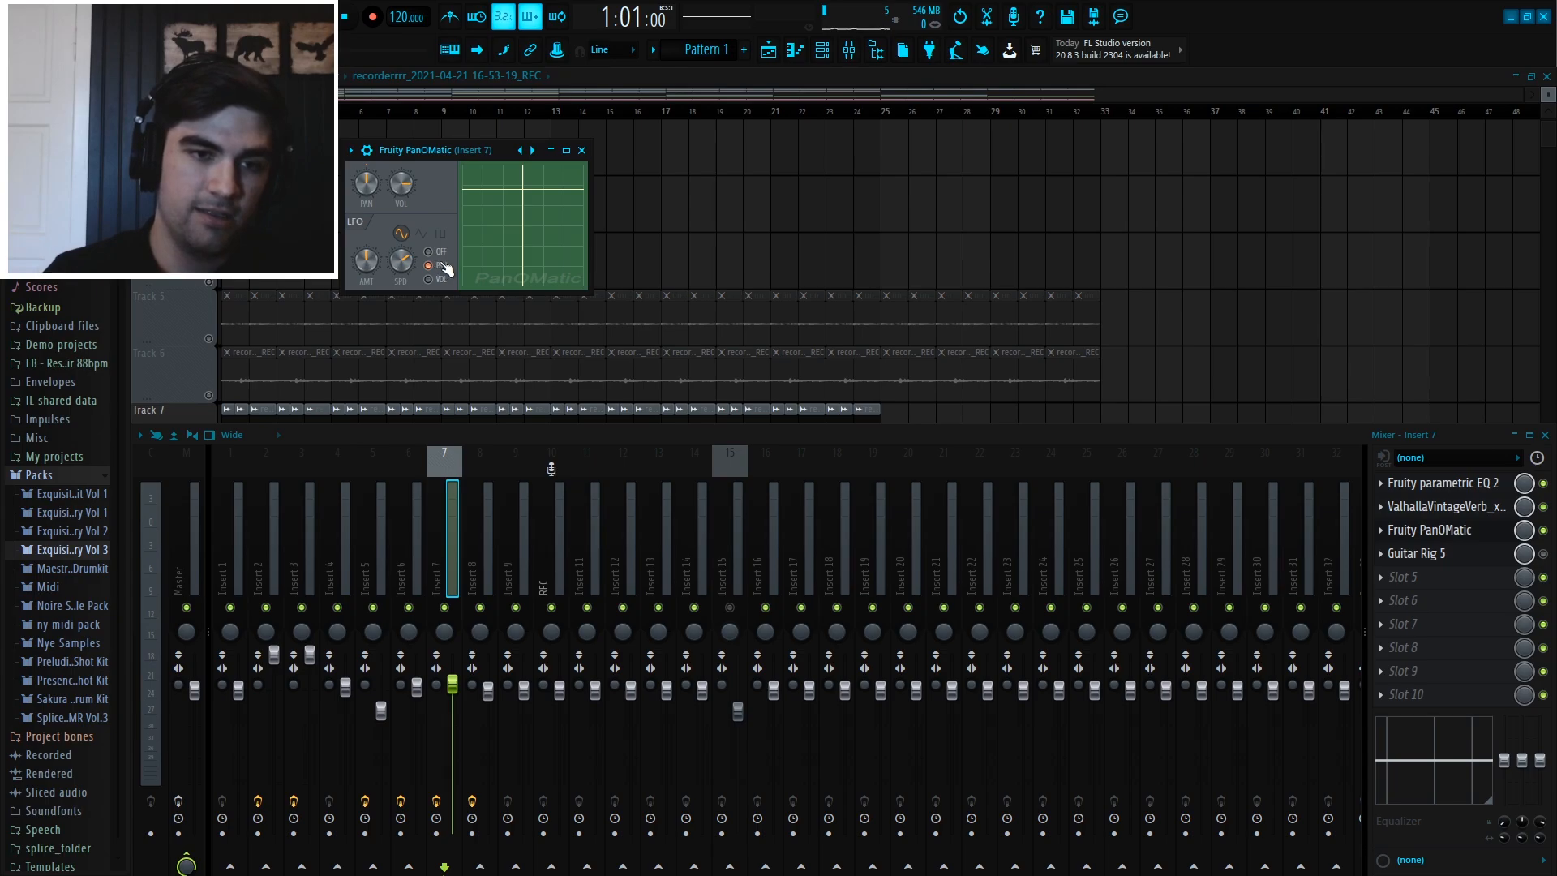
left_click(582, 151)
key("F9")
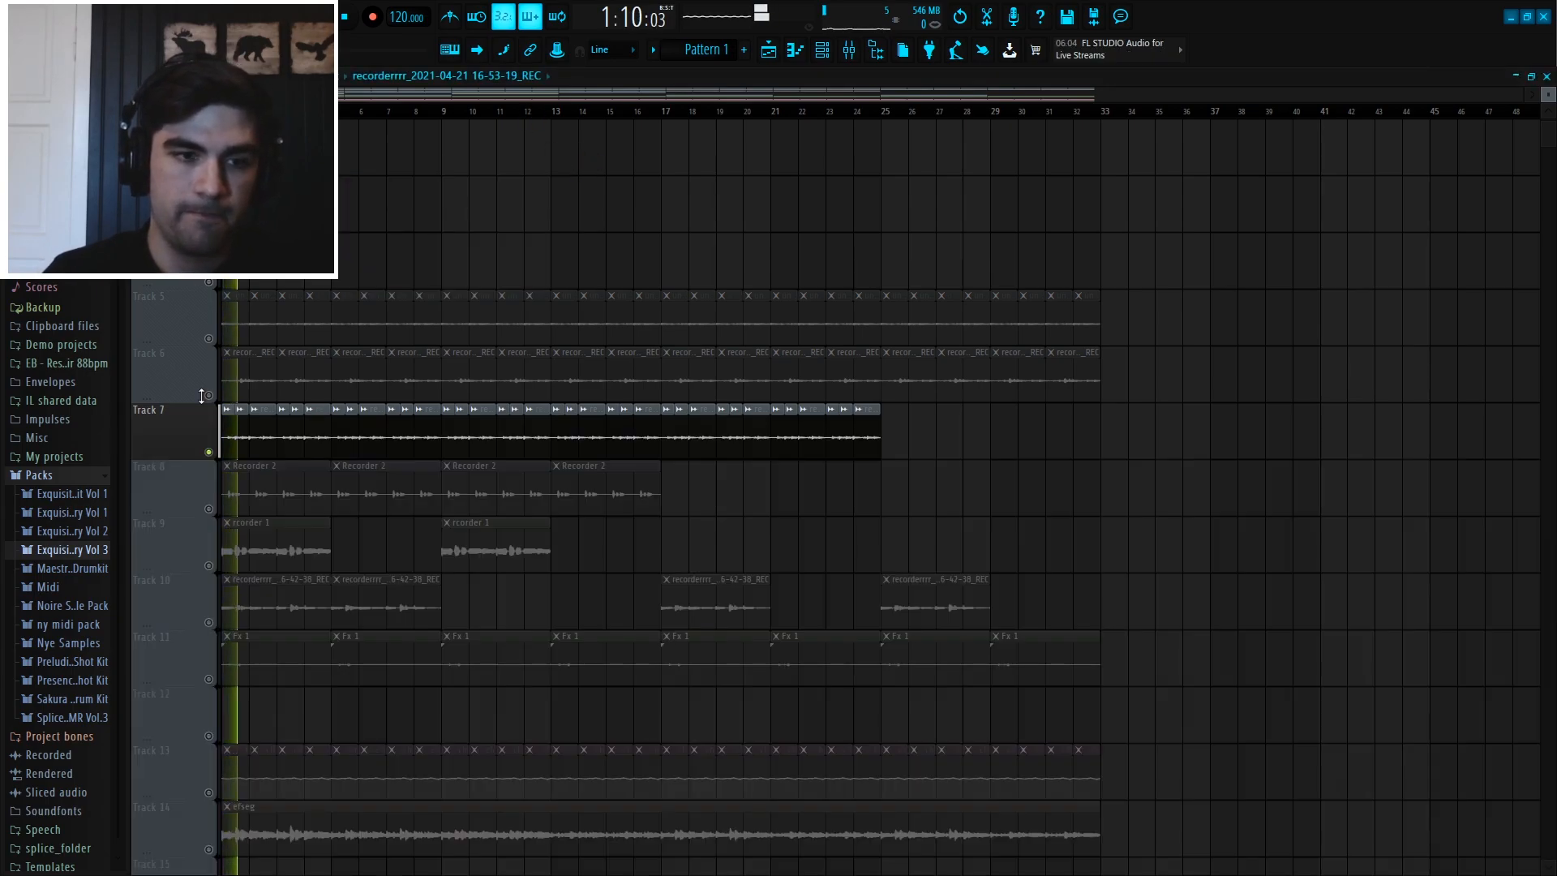
- Solo Track 9 in the playlist and play its first clip on its own
left_click(206, 353)
left_click(208, 339)
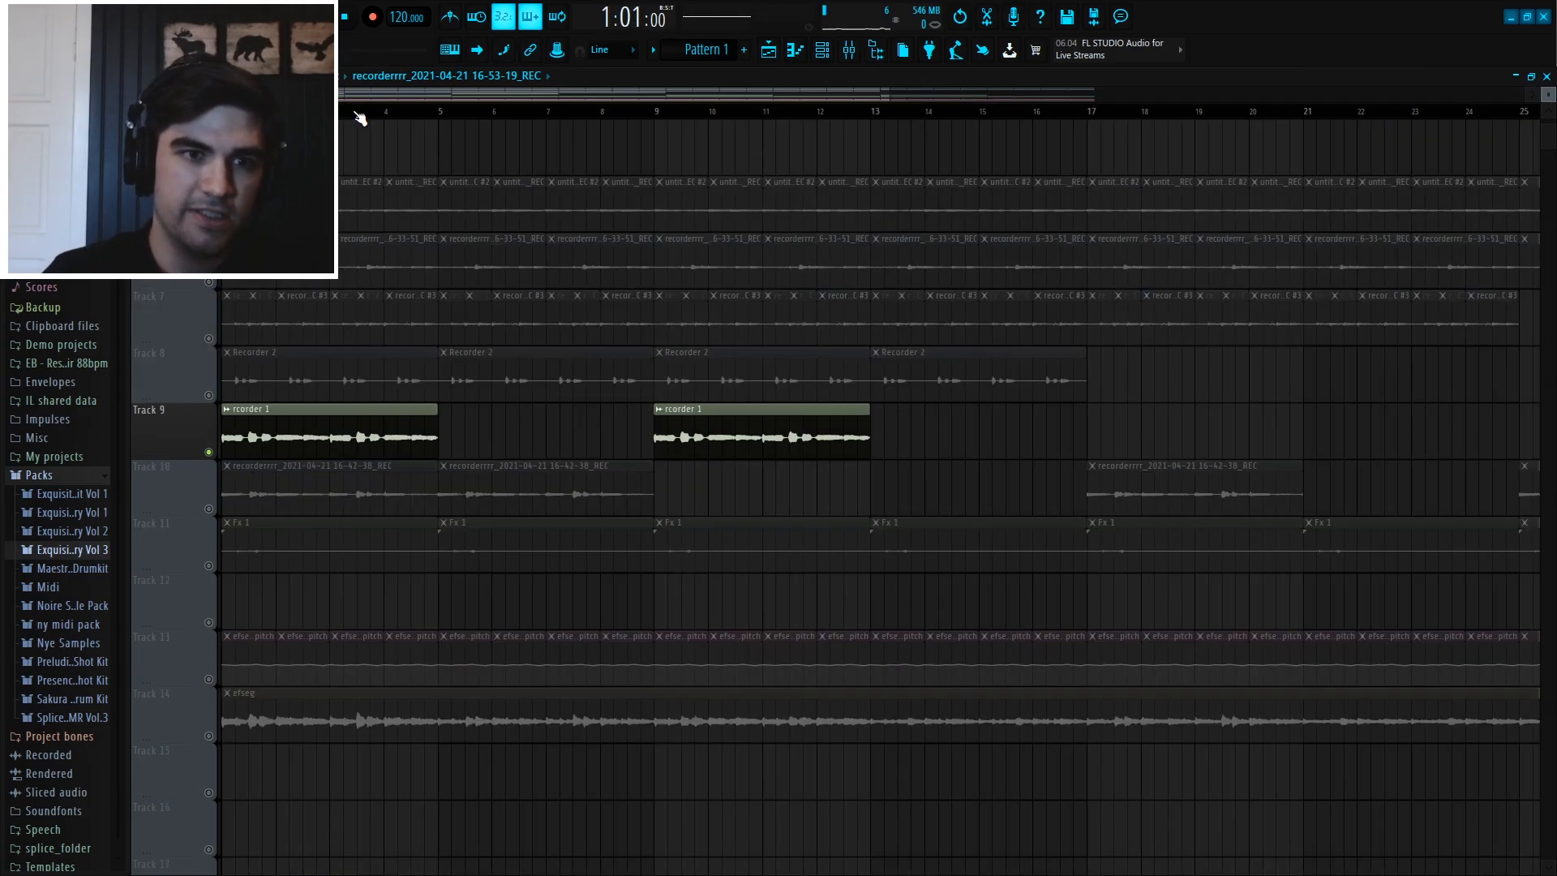
scroll(379, 94, "up", 2)
scroll(394, 132, "down", 2)
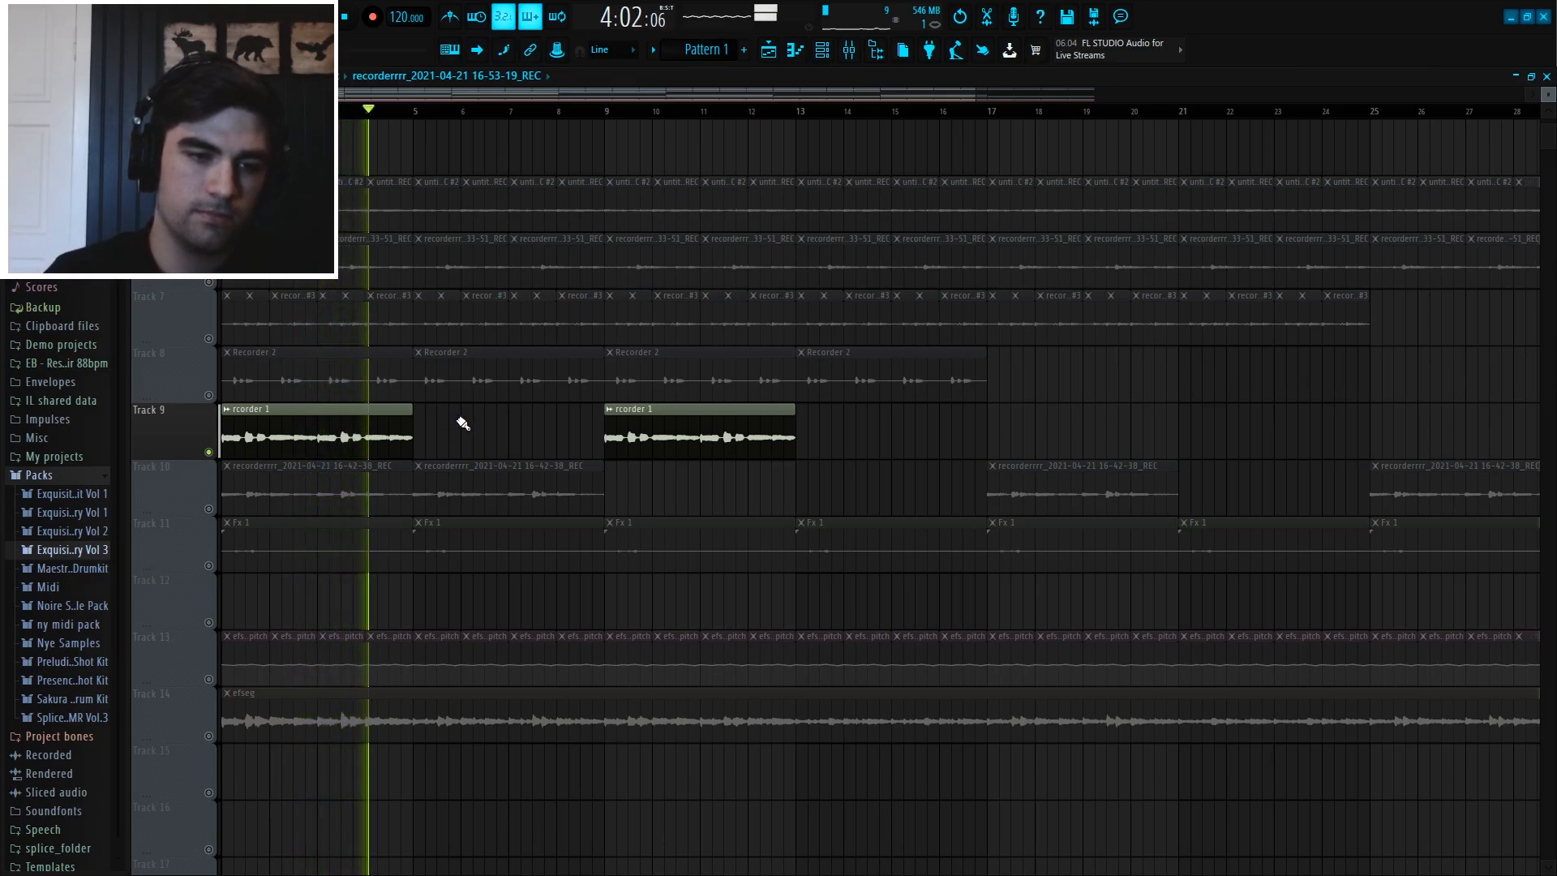
key("space")
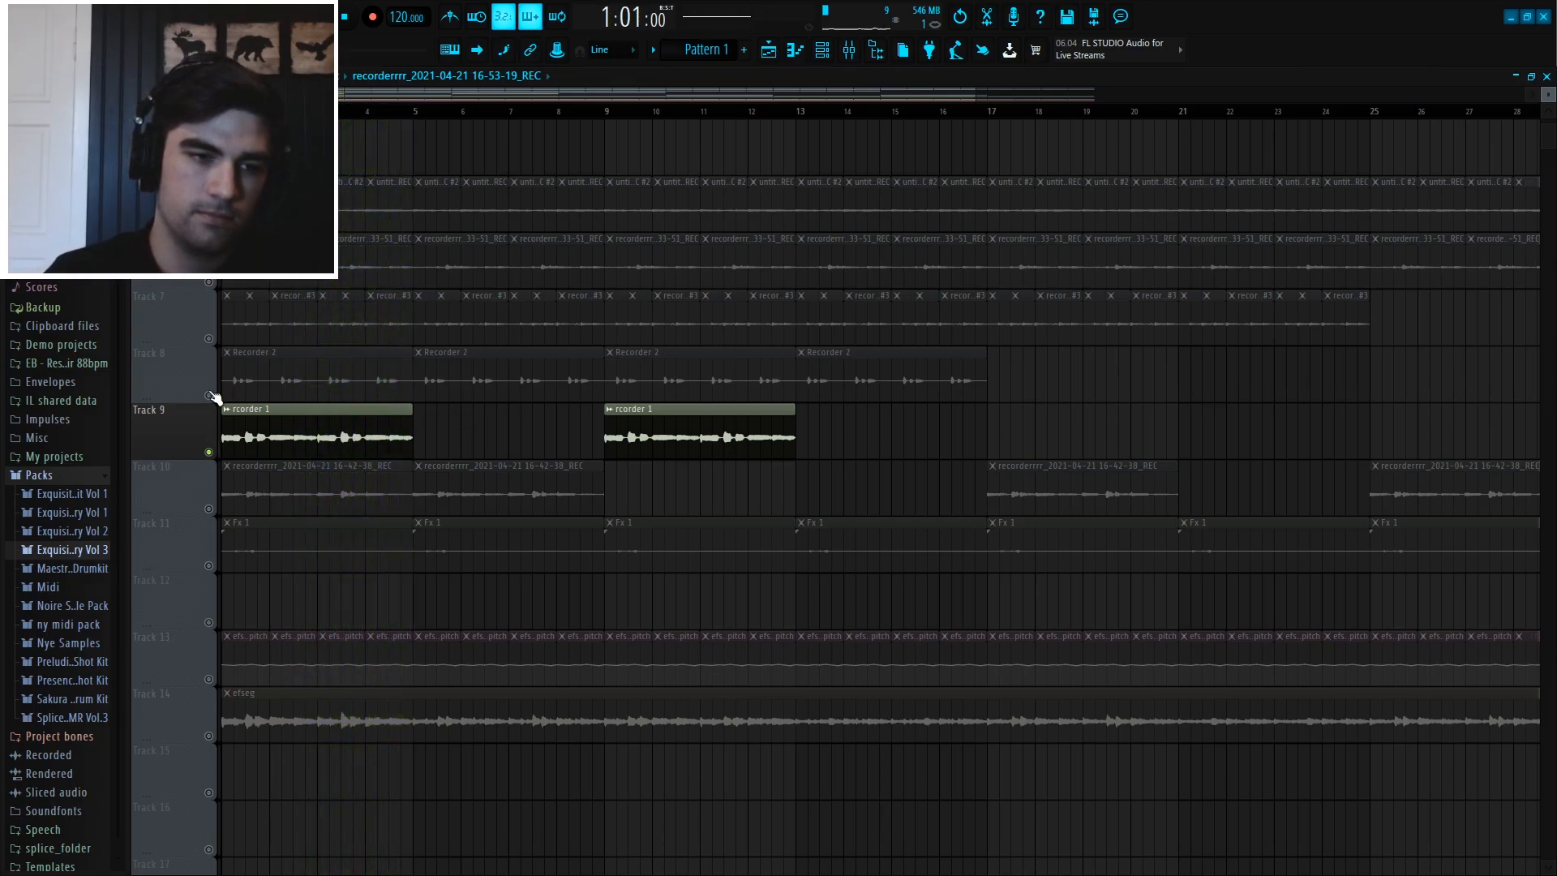
- Solo Track 8 instead and listen to its Recorder 2 clip over the opening four bars
right_click(211, 396)
key("space")
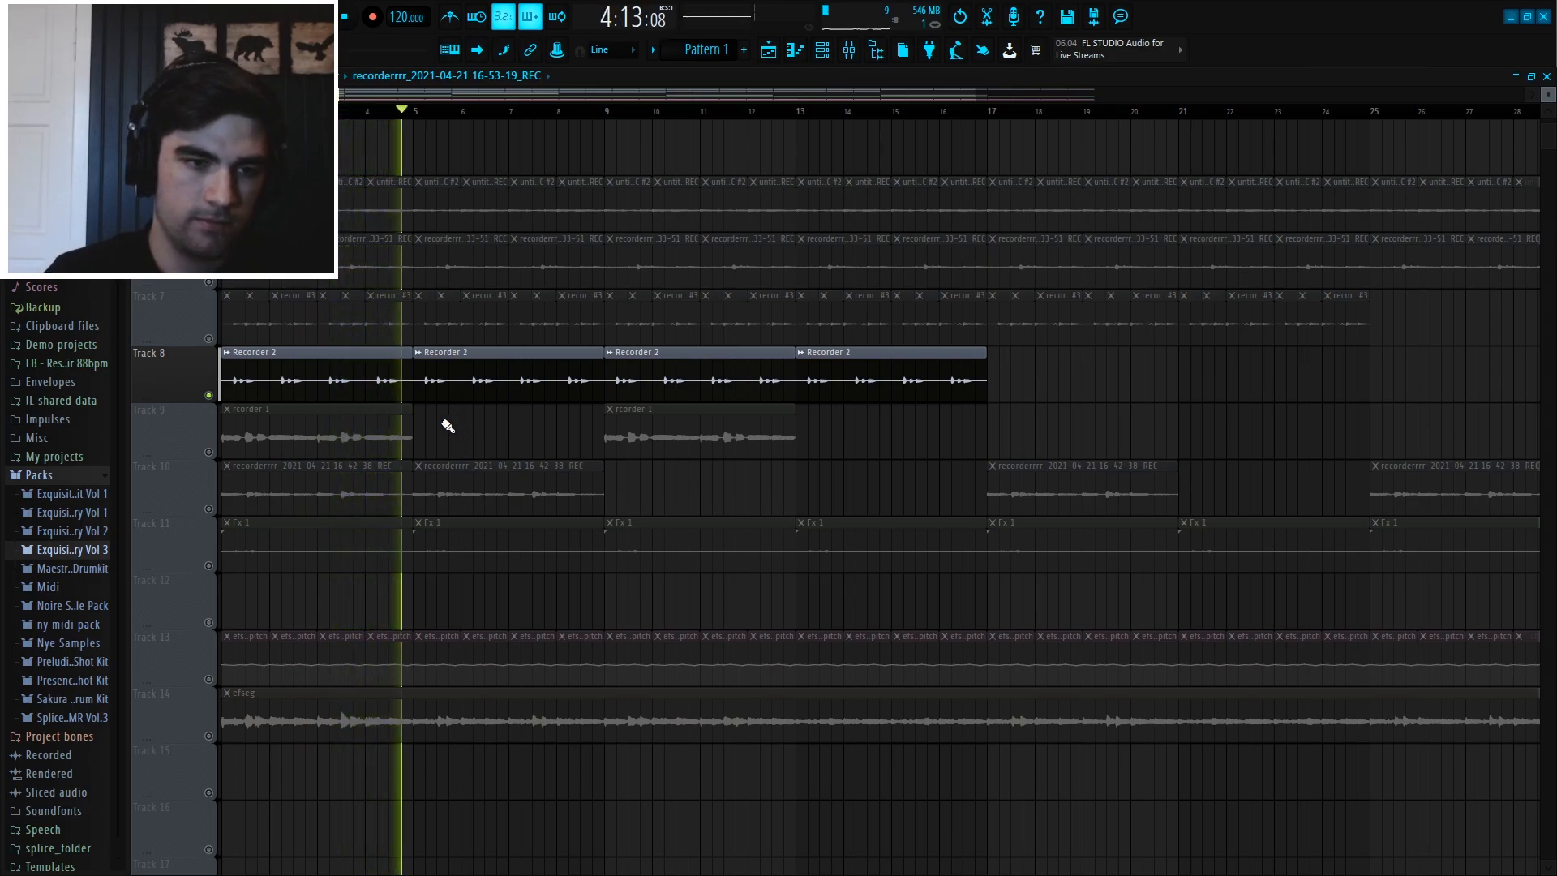
key("space")
- Return the solo to Track 9 and play its opening phrase twice from the start
left_click(210, 454)
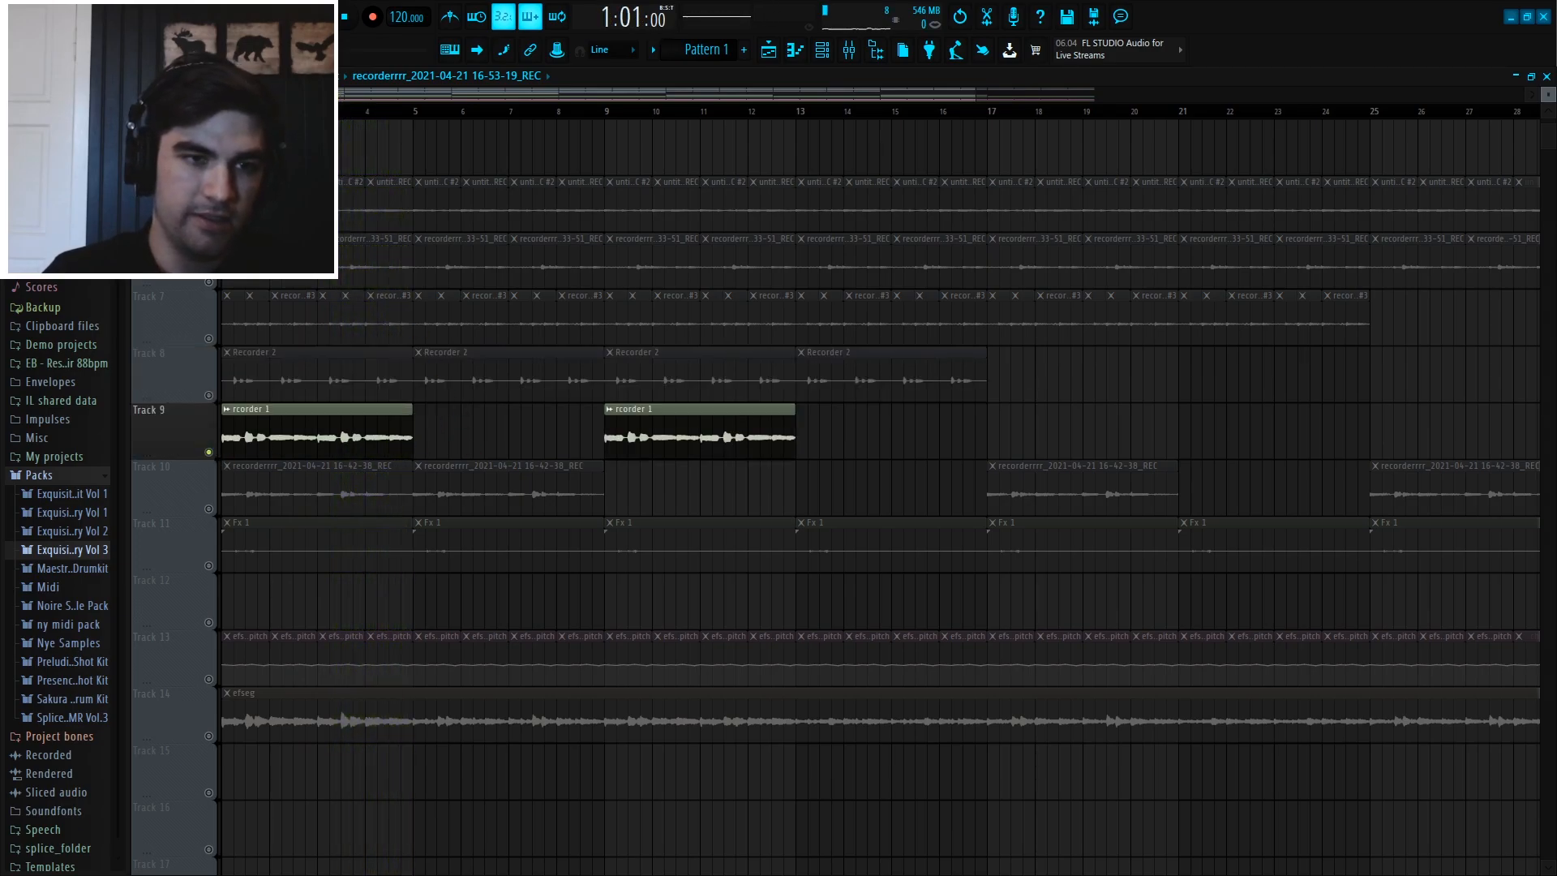
scroll(351, 427, "up", 3)
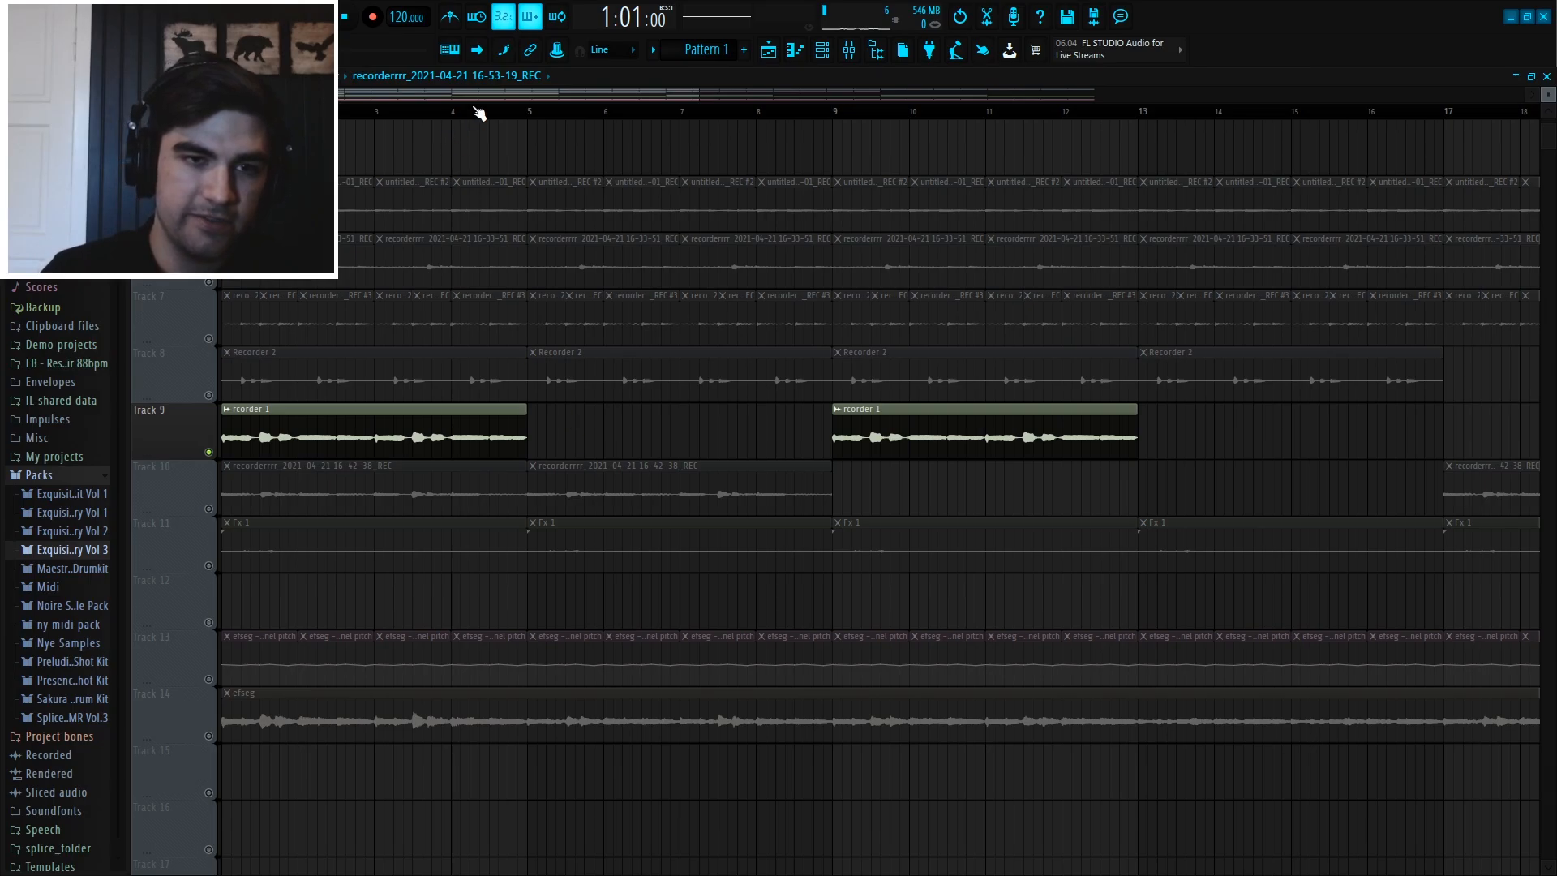
scroll(478, 114, "down", 6)
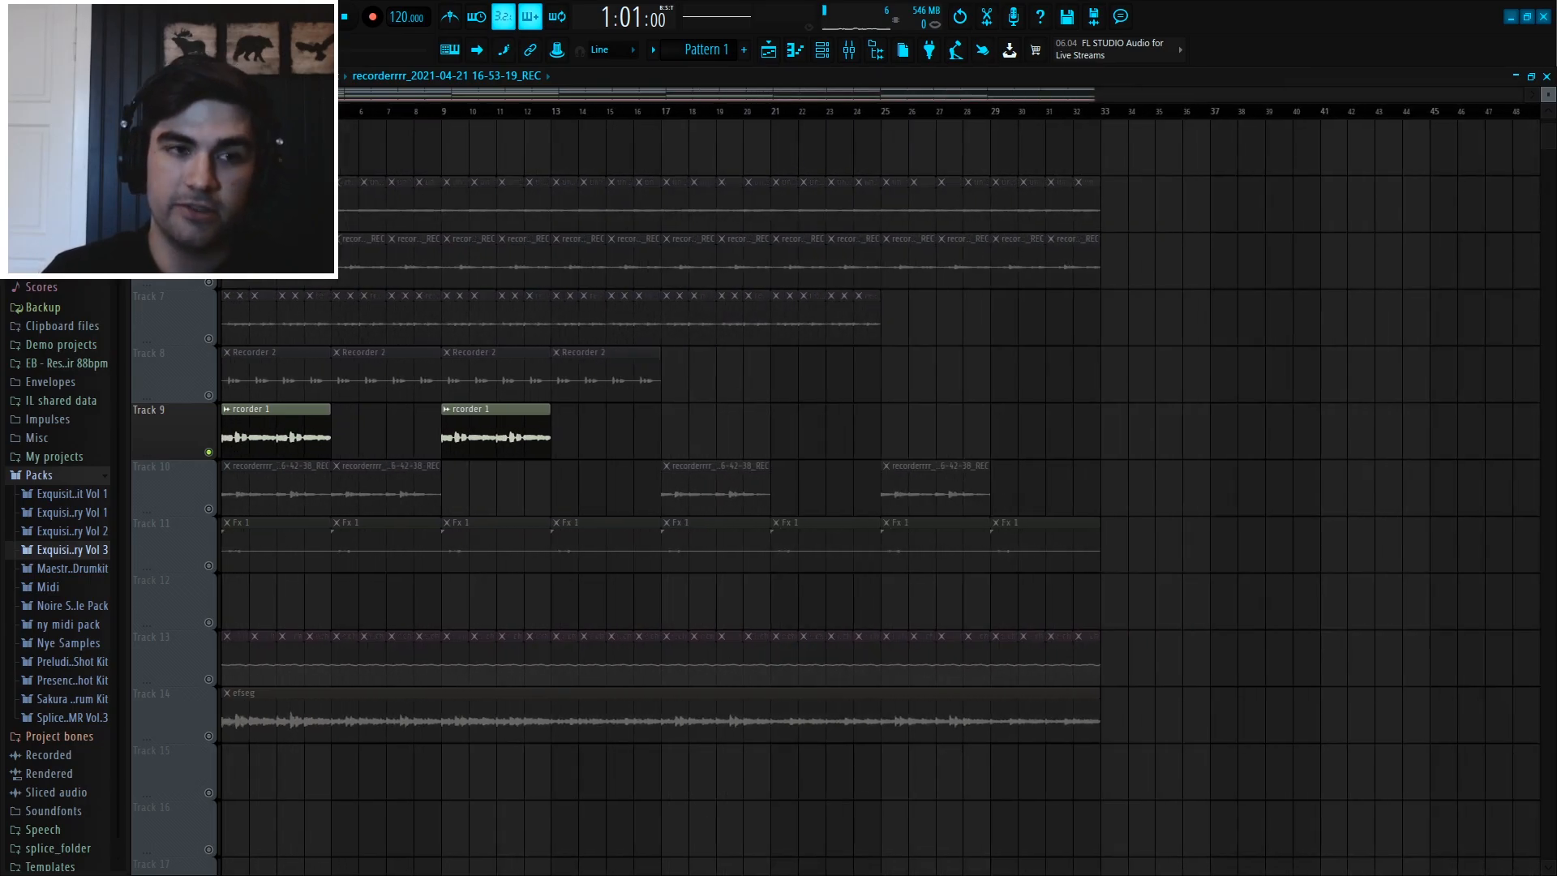
scroll(479, 114, "up", 4)
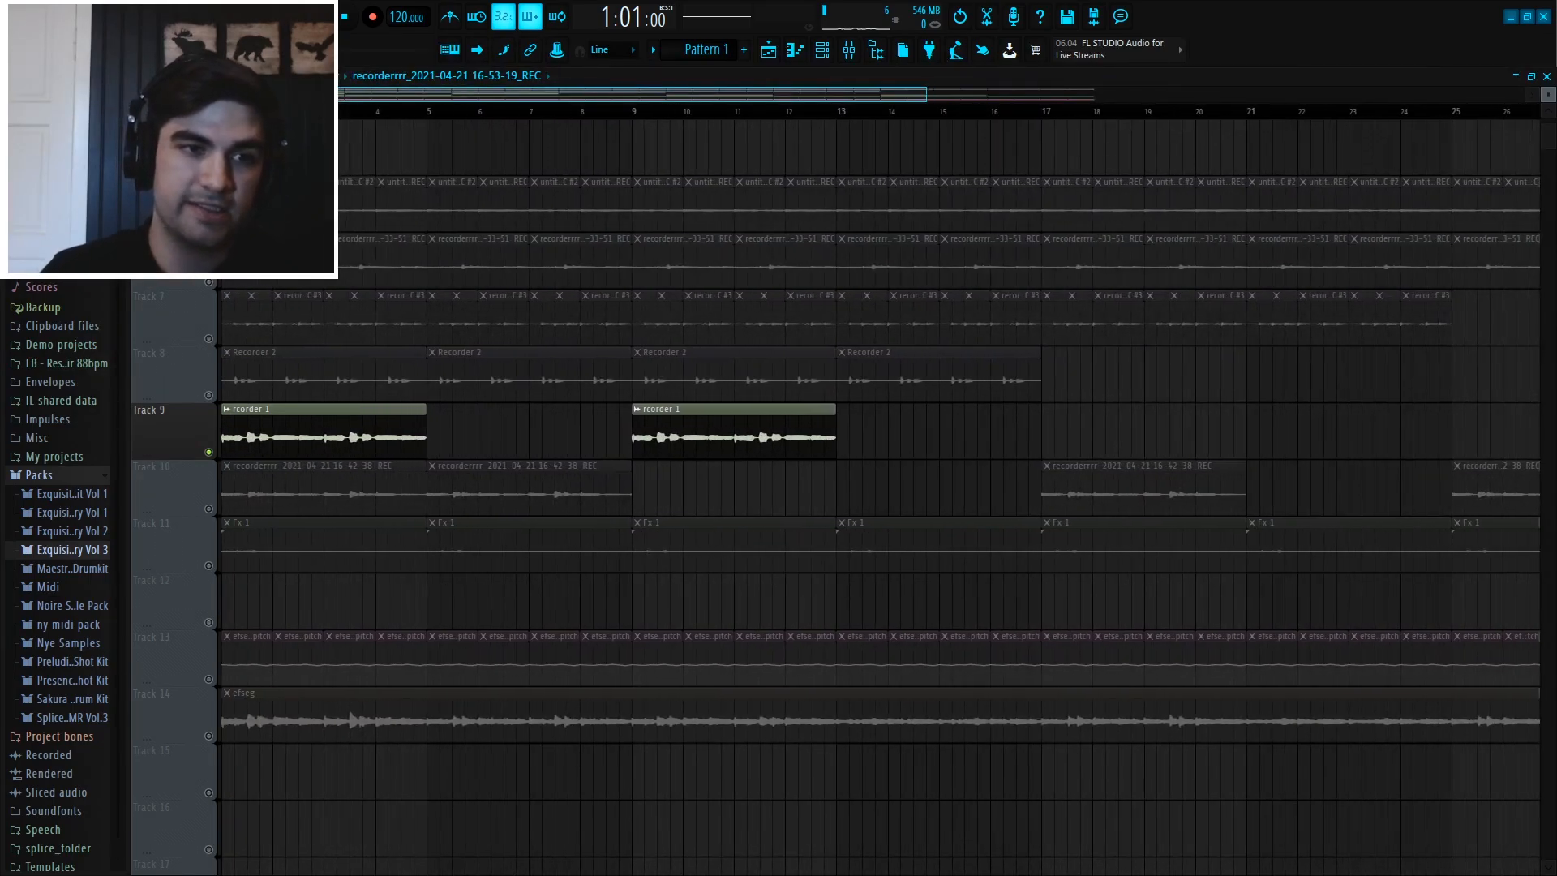
scroll(478, 113, "down", 2)
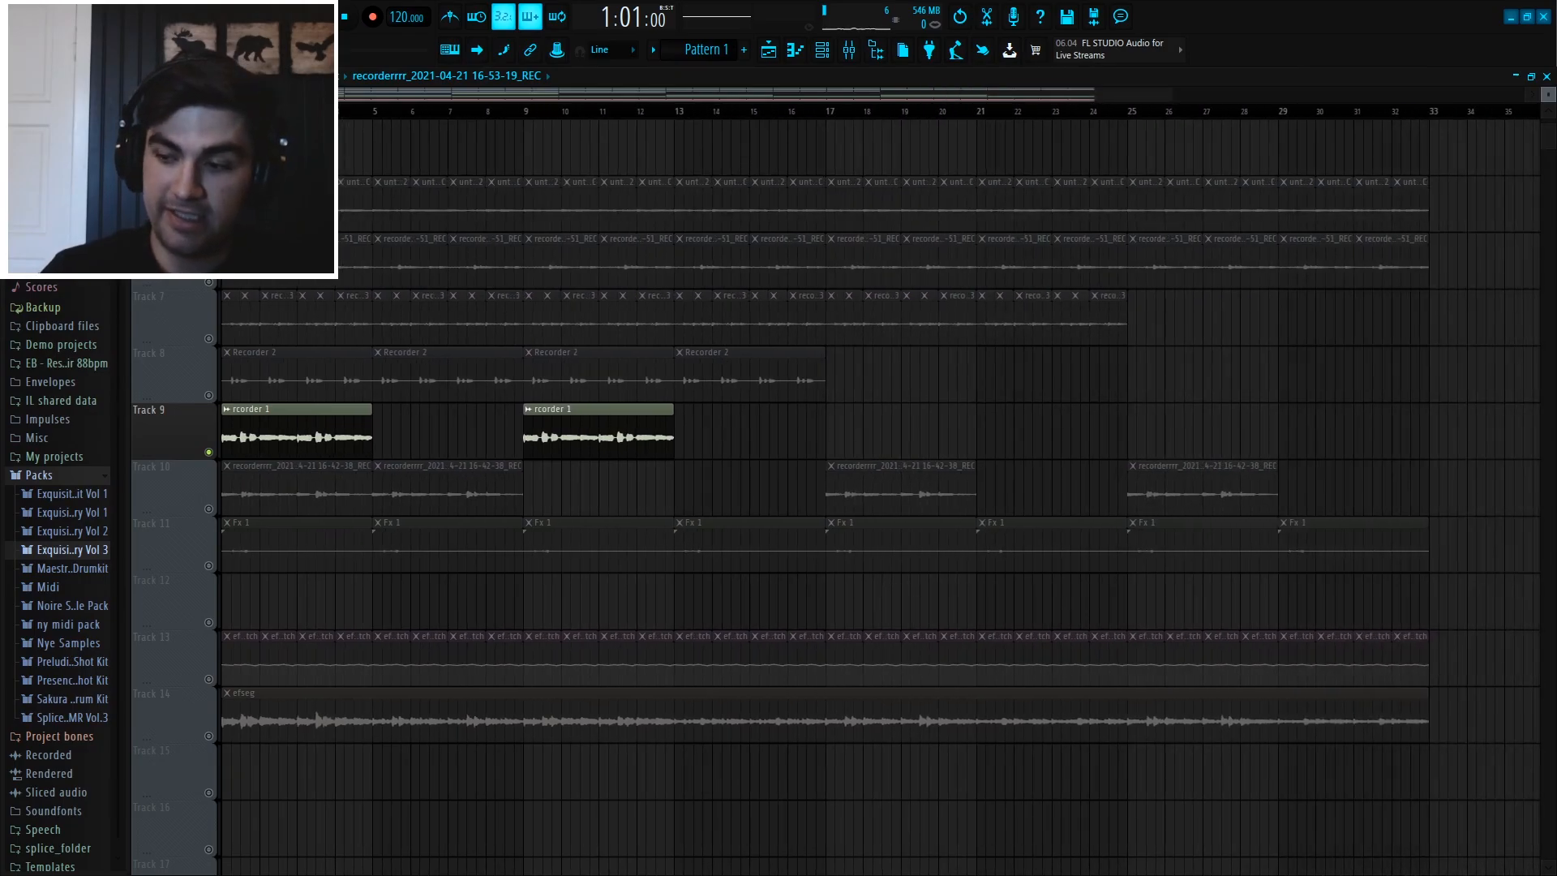
scroll(433, 368, "up", 3)
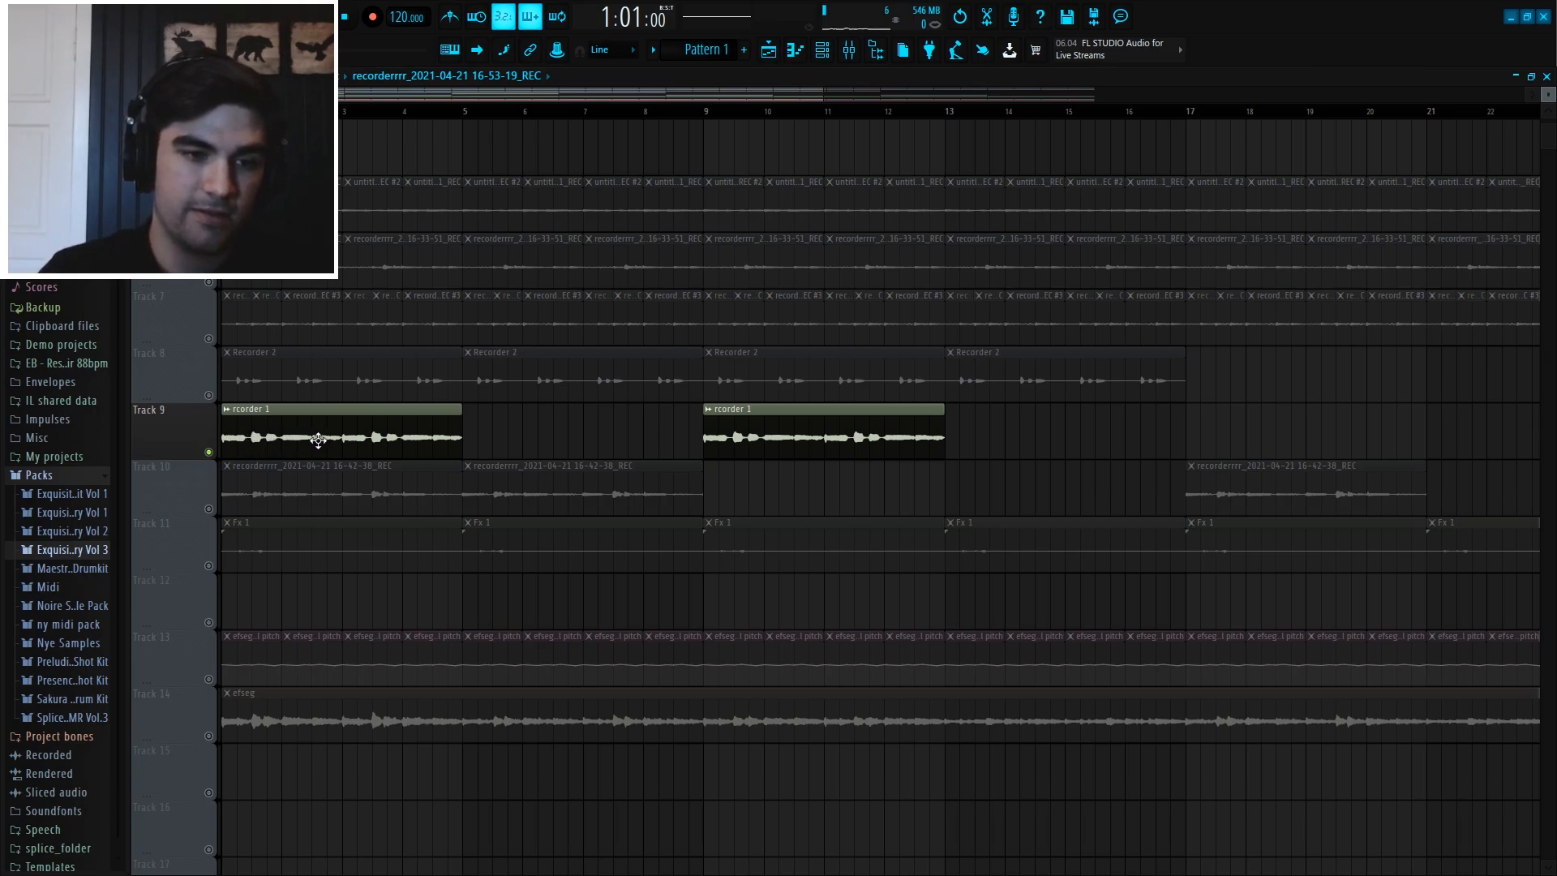
scroll(275, 235, "up", 3)
key("space")
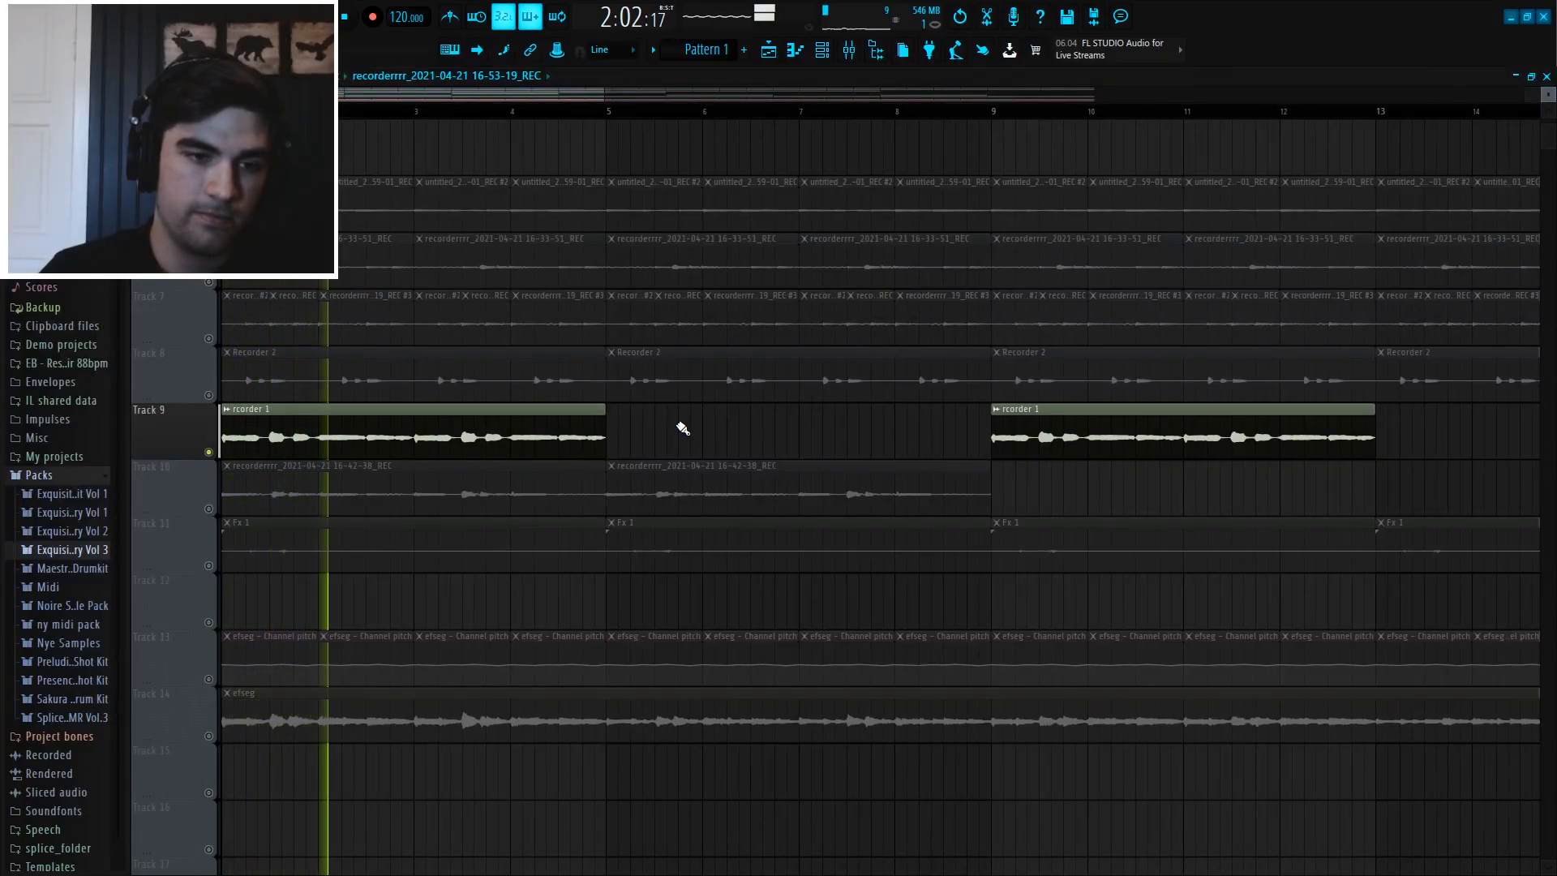
key("space")
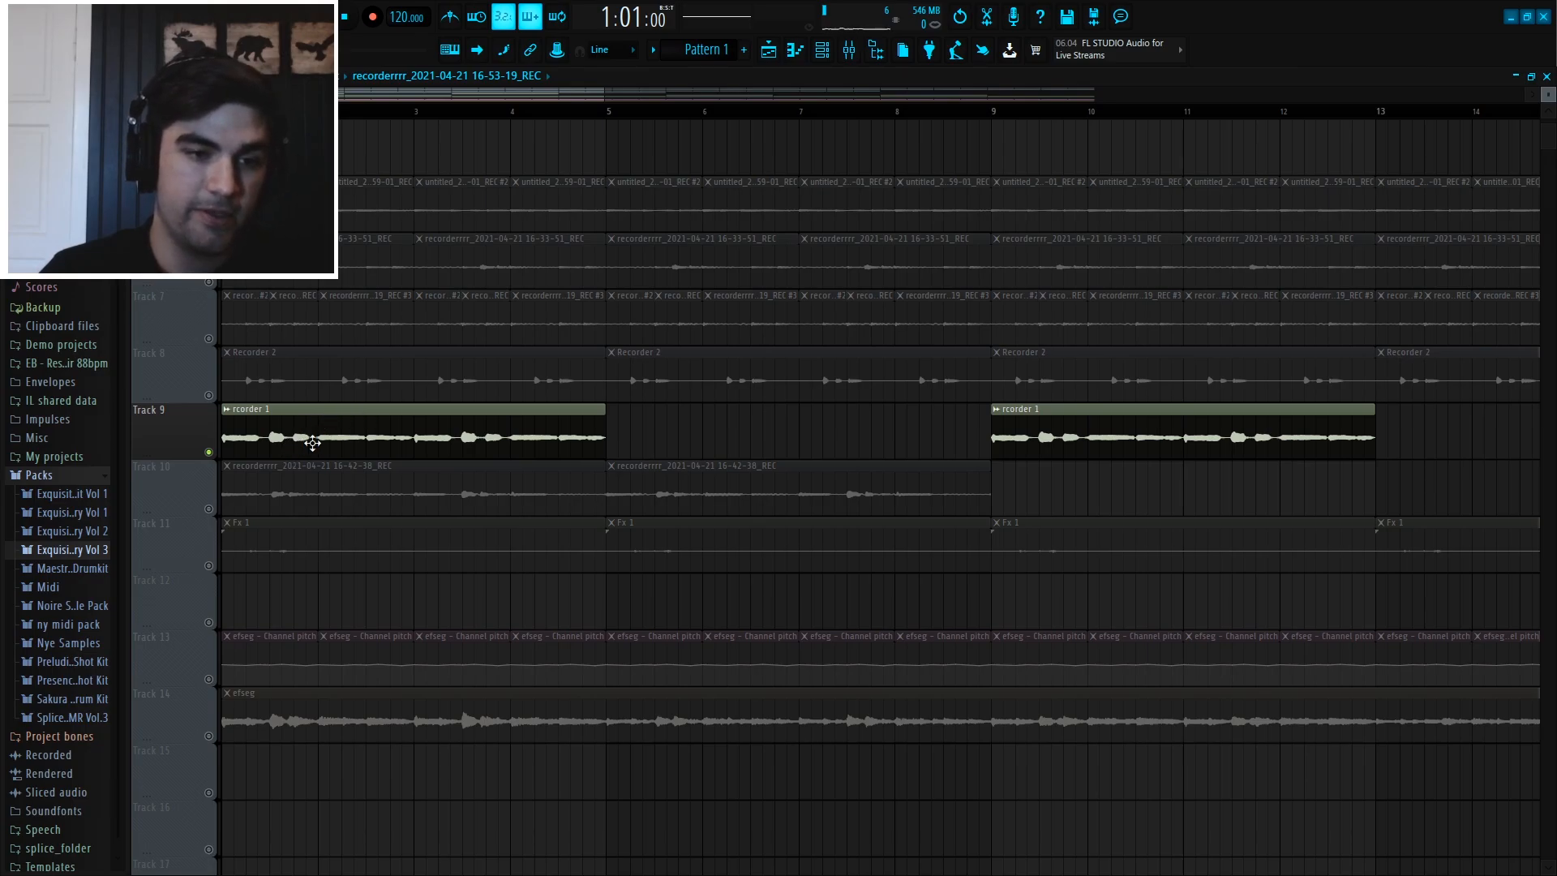
key("space")
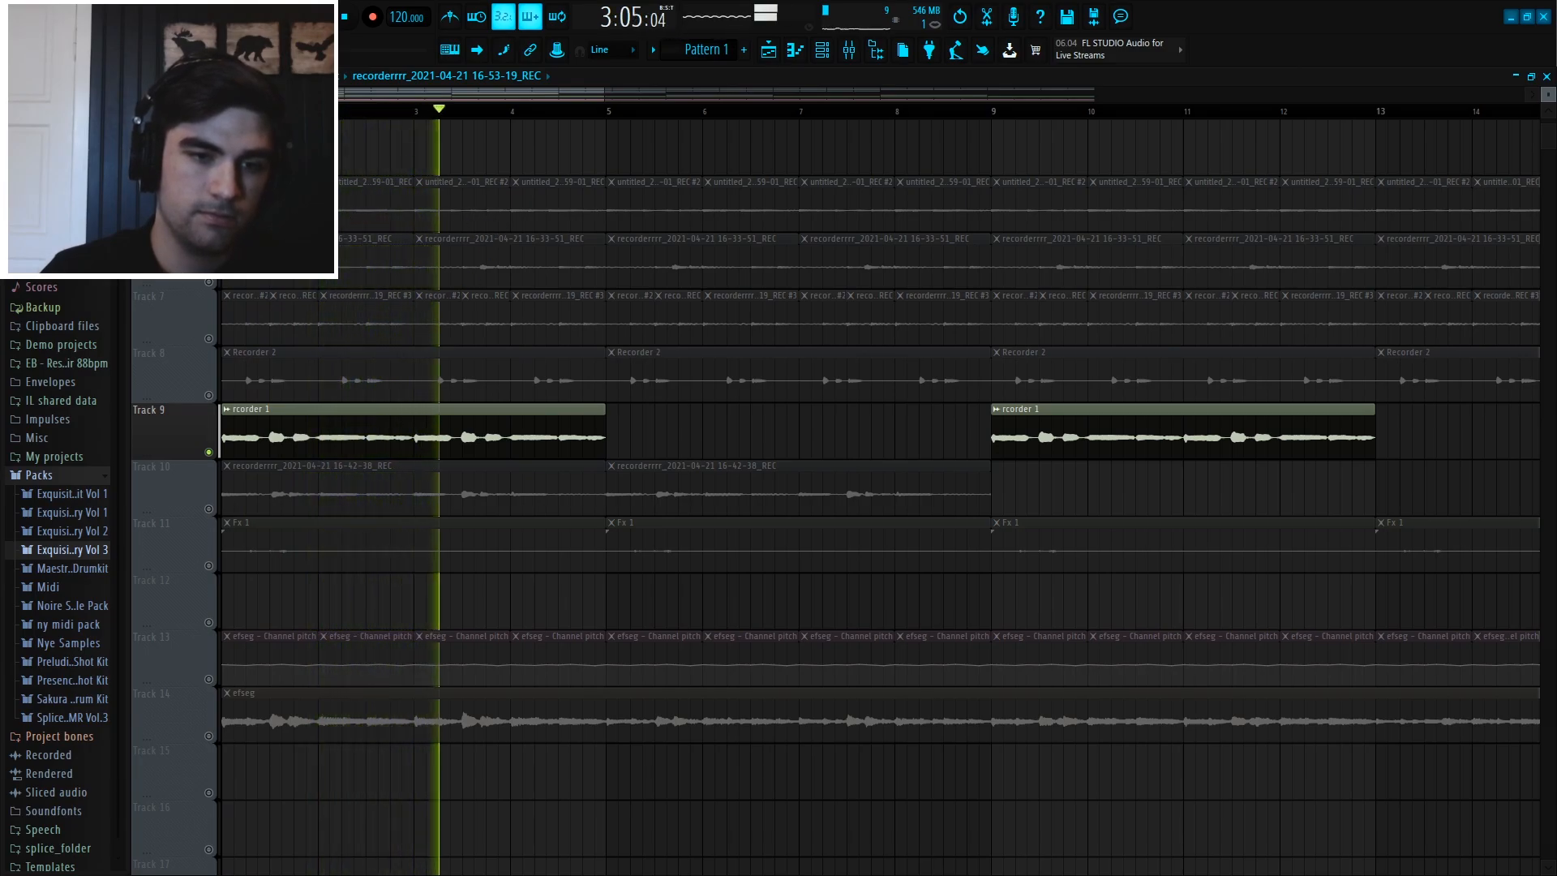
key("space")
- Switch the solo back to Track 8 and play its opening bars
left_click(212, 396)
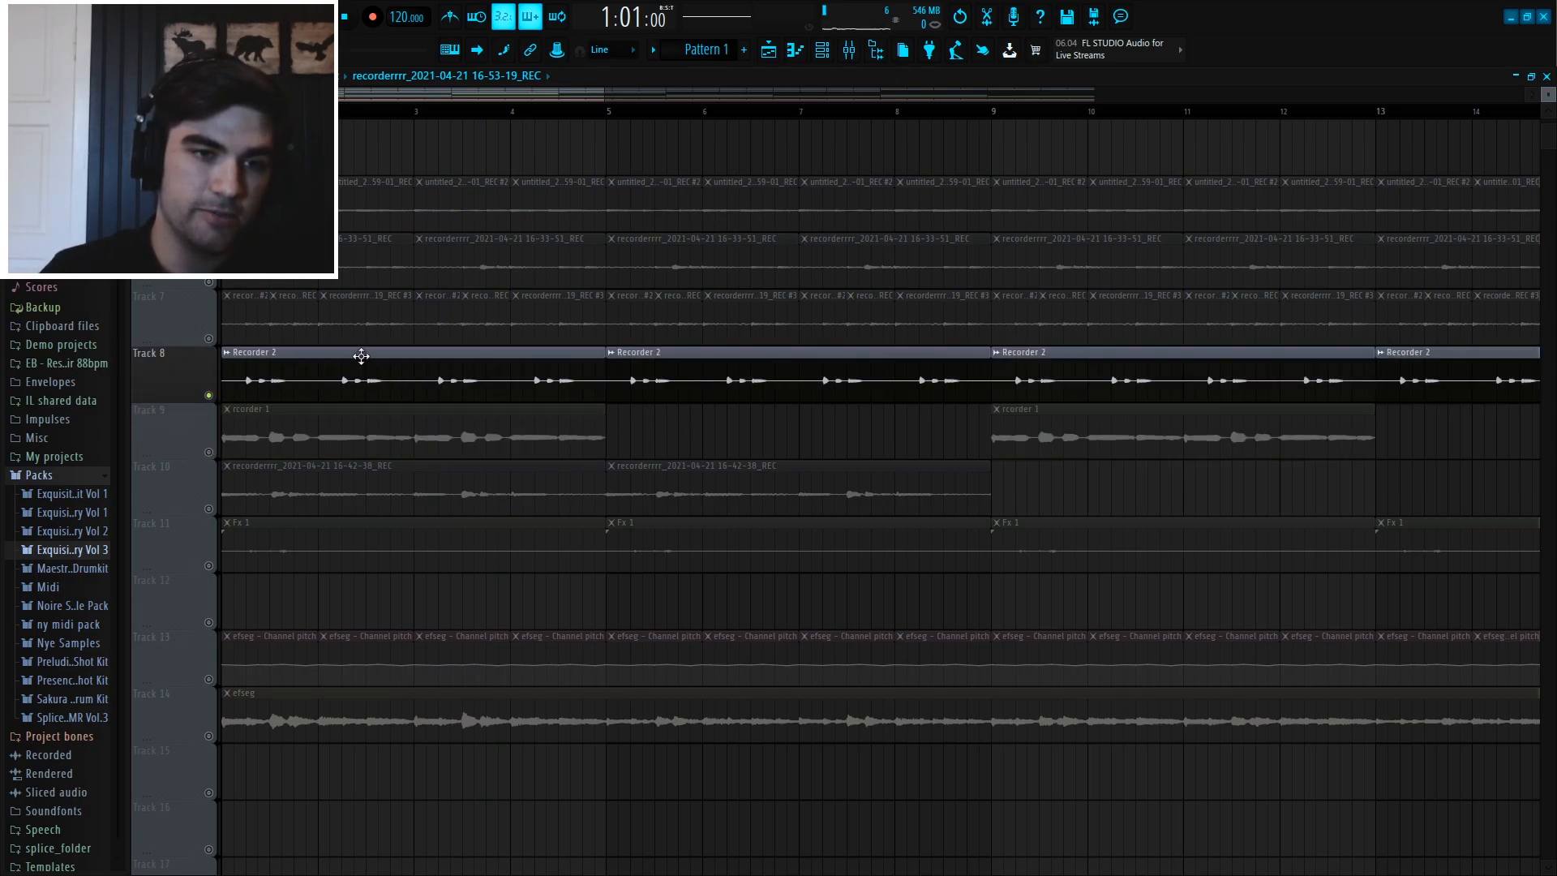
key("space")
scroll(351, 122, "down", 2)
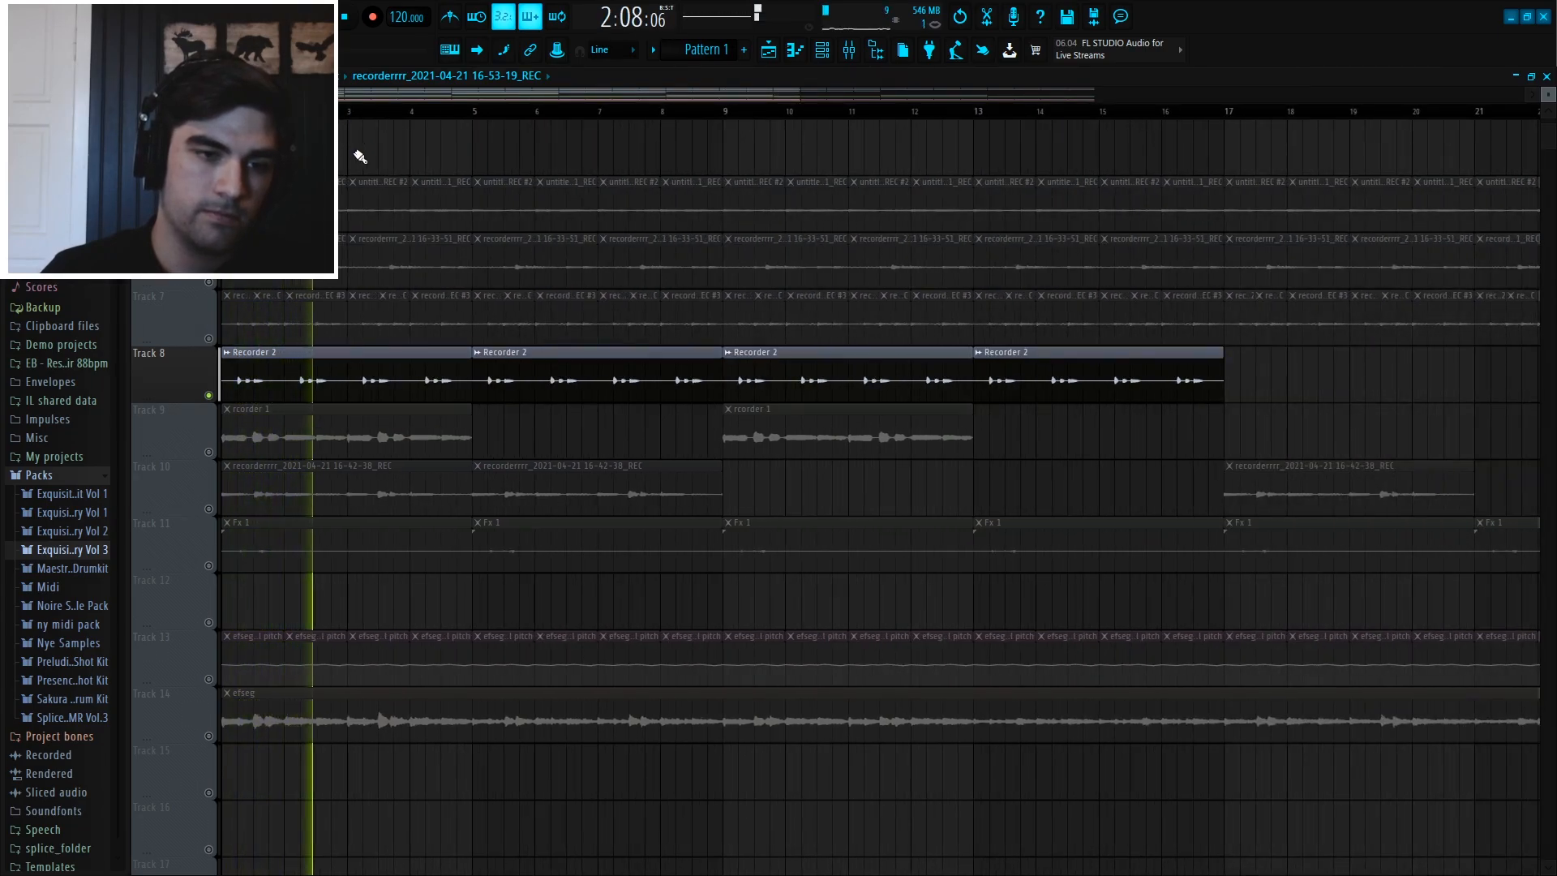
key("space")
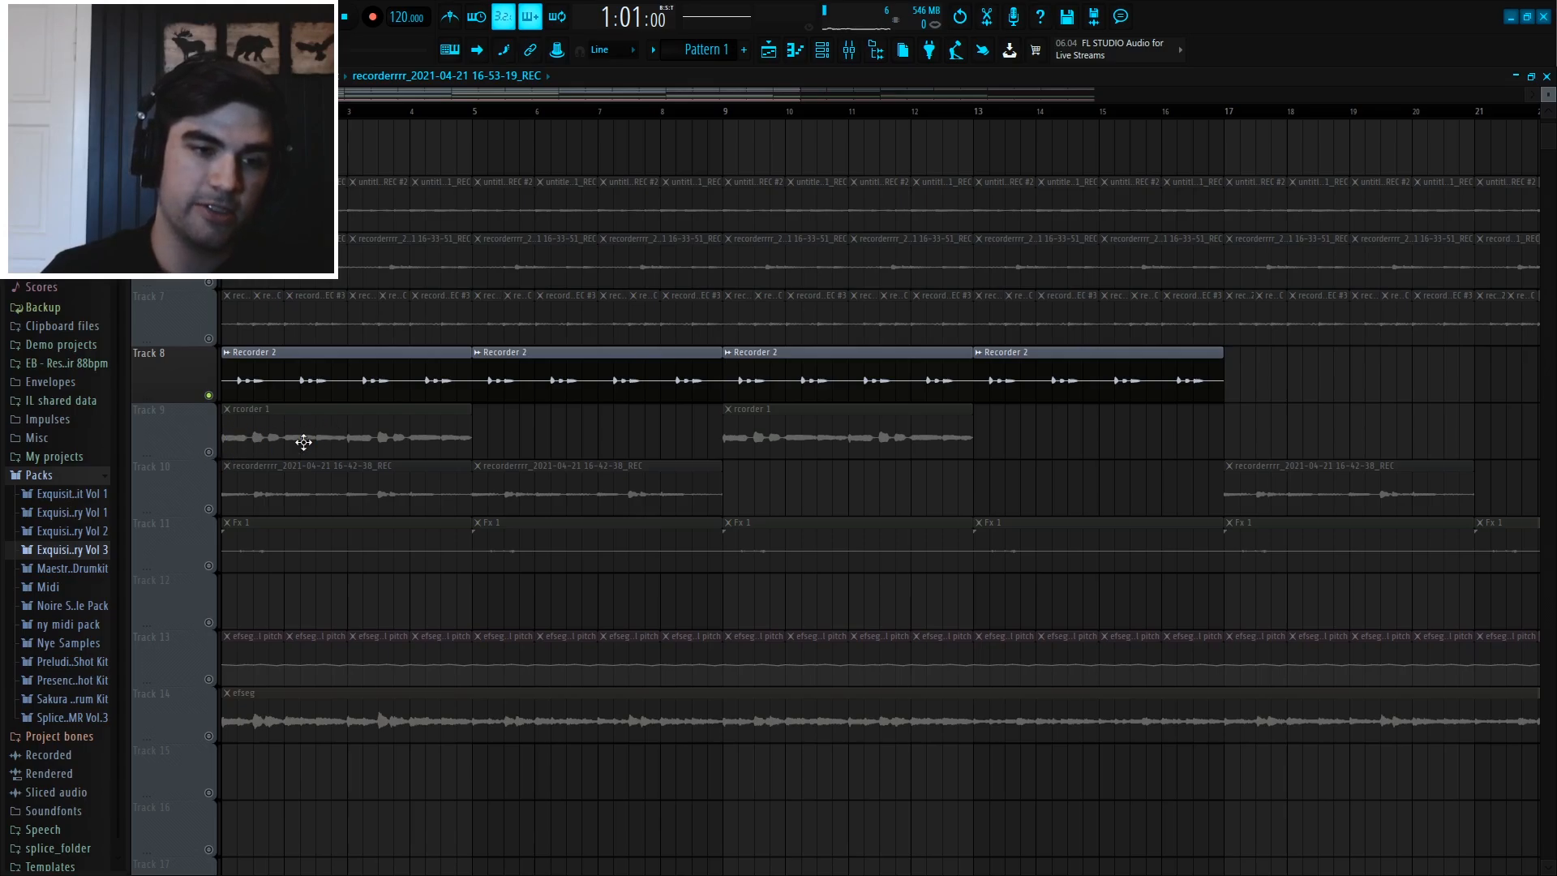
- Enable Track 9 alongside the soloed Track 8 and play the two recordings together
left_click(208, 447)
key("space")
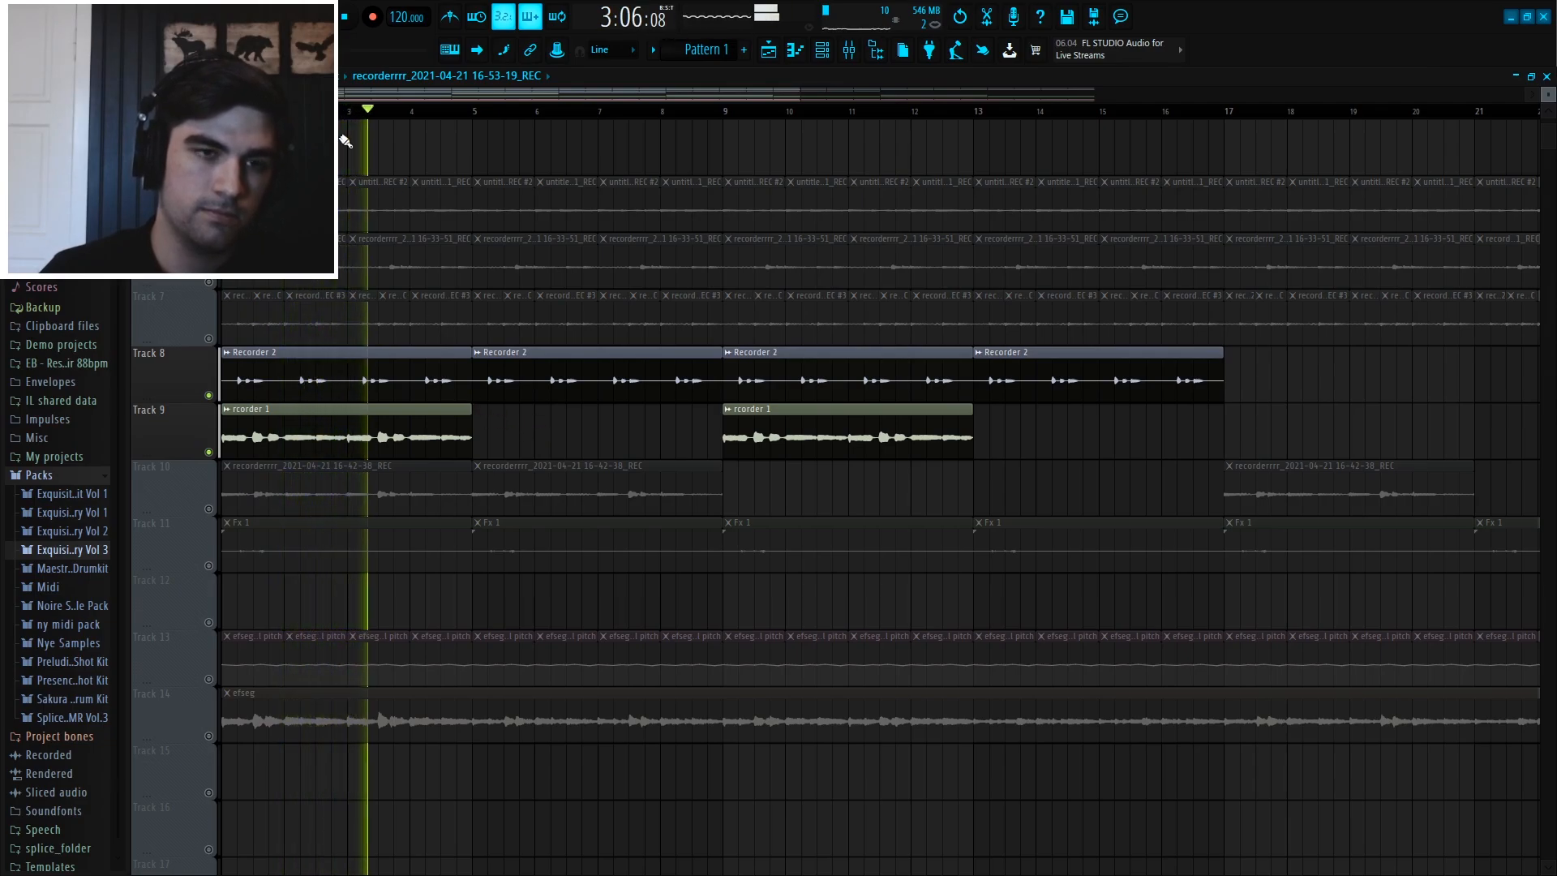
scroll(324, 114, "up", 4)
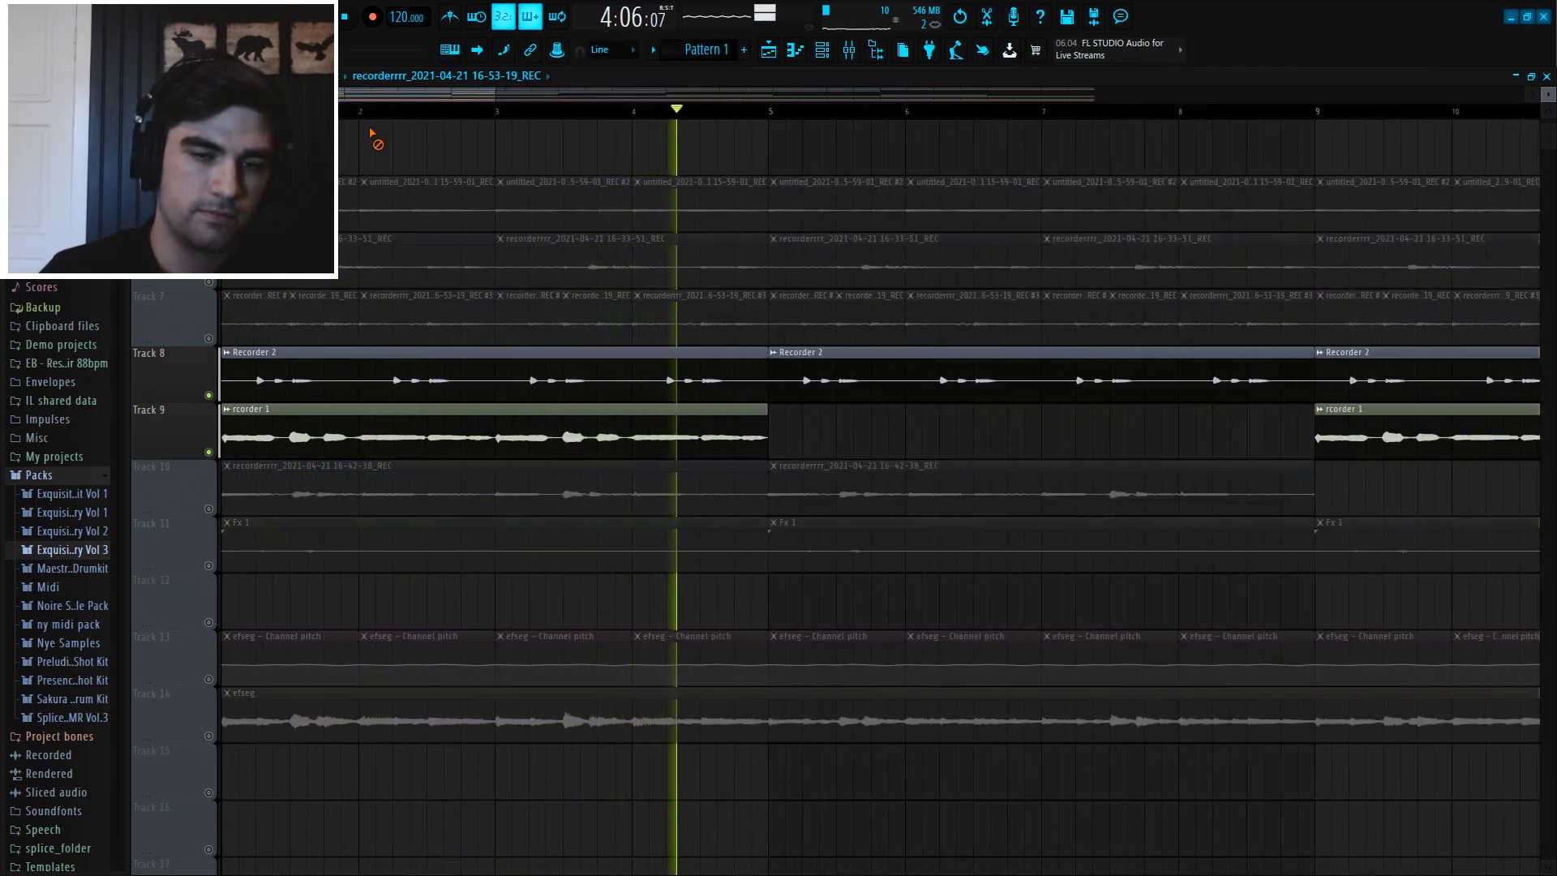
key("space")
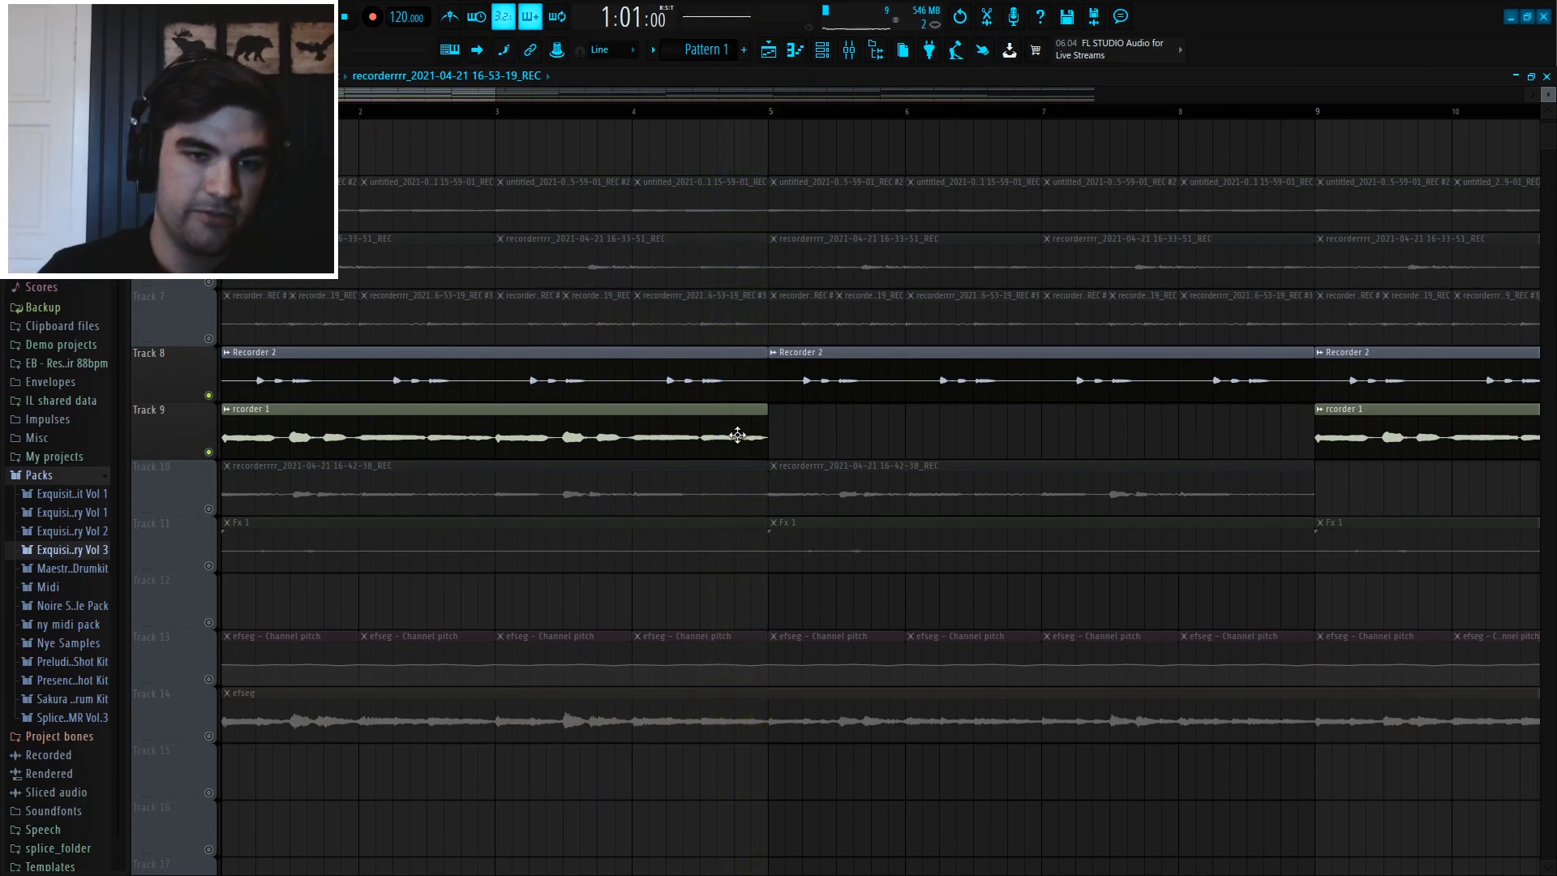
- Replay the opening of Tracks 8 and 9 to hear how the two parts interlock
left_click_drag(737, 436, 232, 380)
left_click(834, 435, "ctrl")
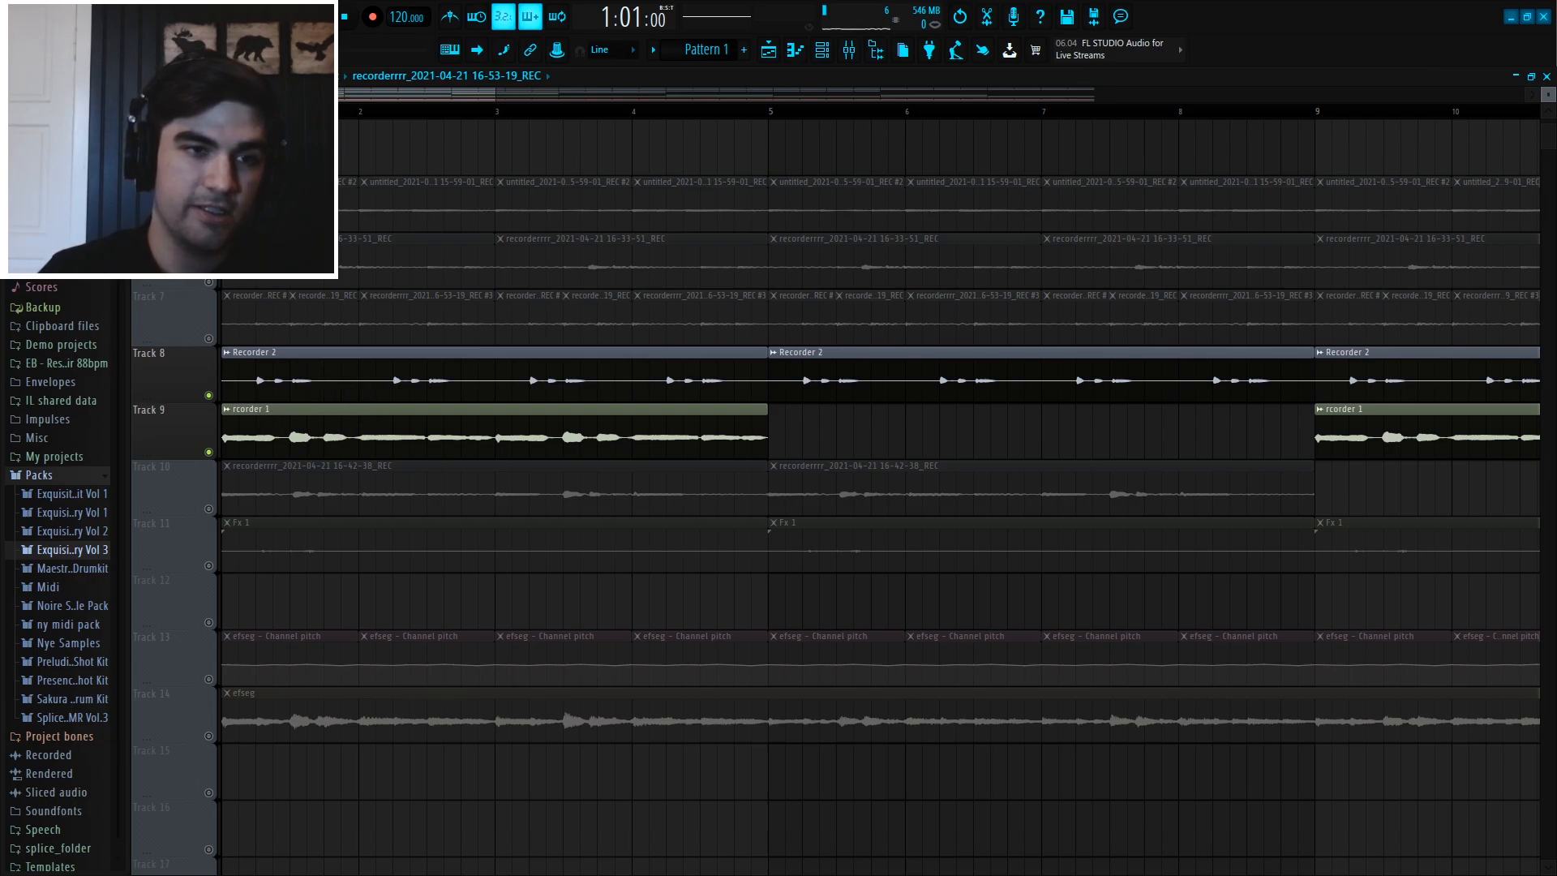
scroll(308, 290, "up", 3)
scroll(523, 128, "down", 4)
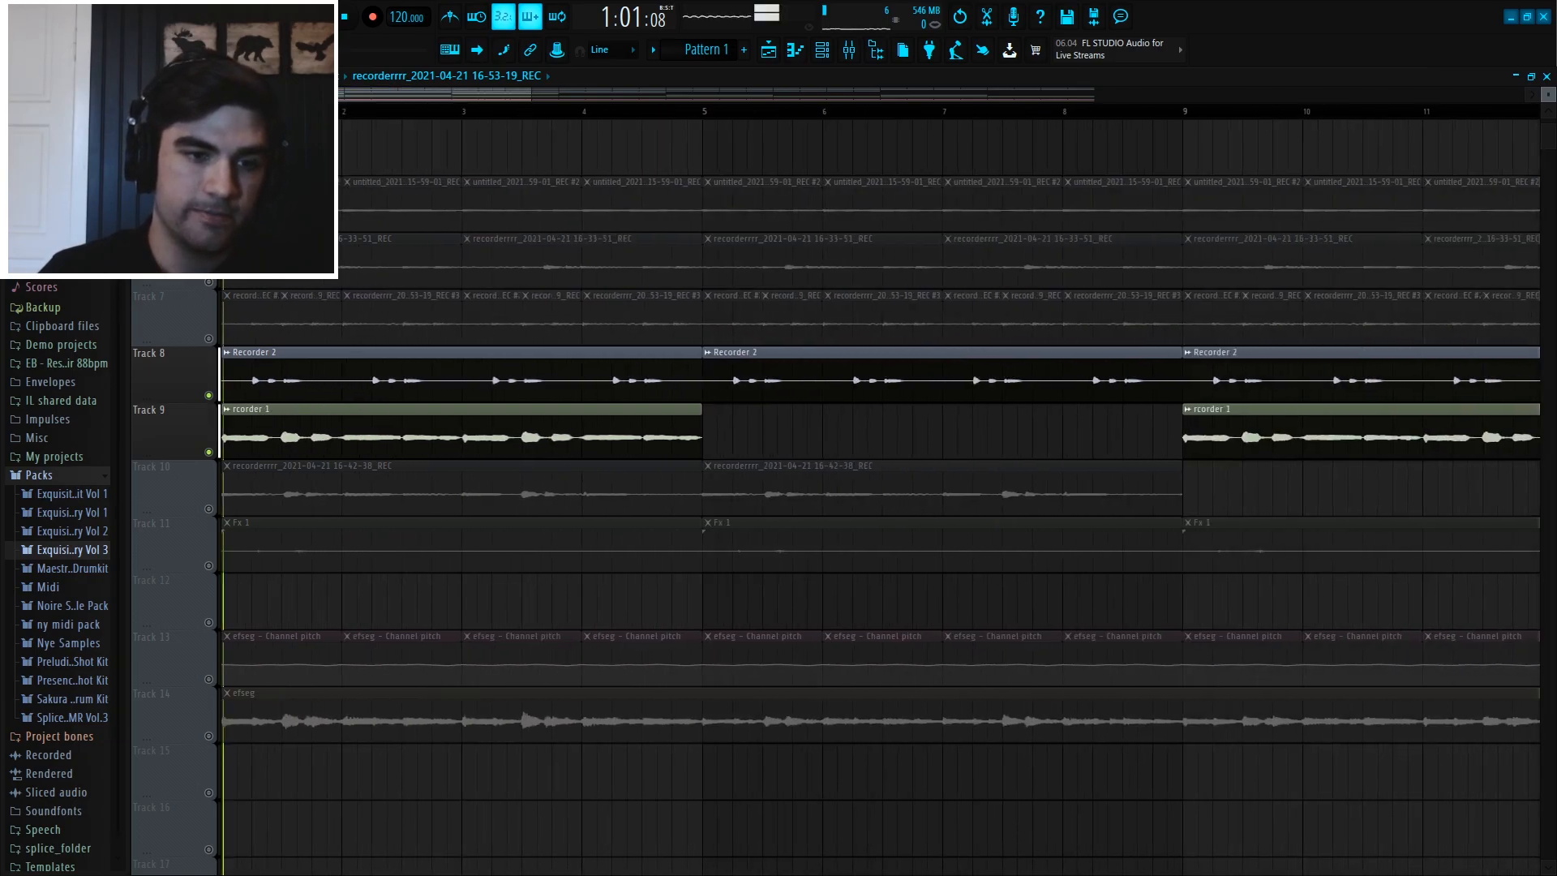
key("space")
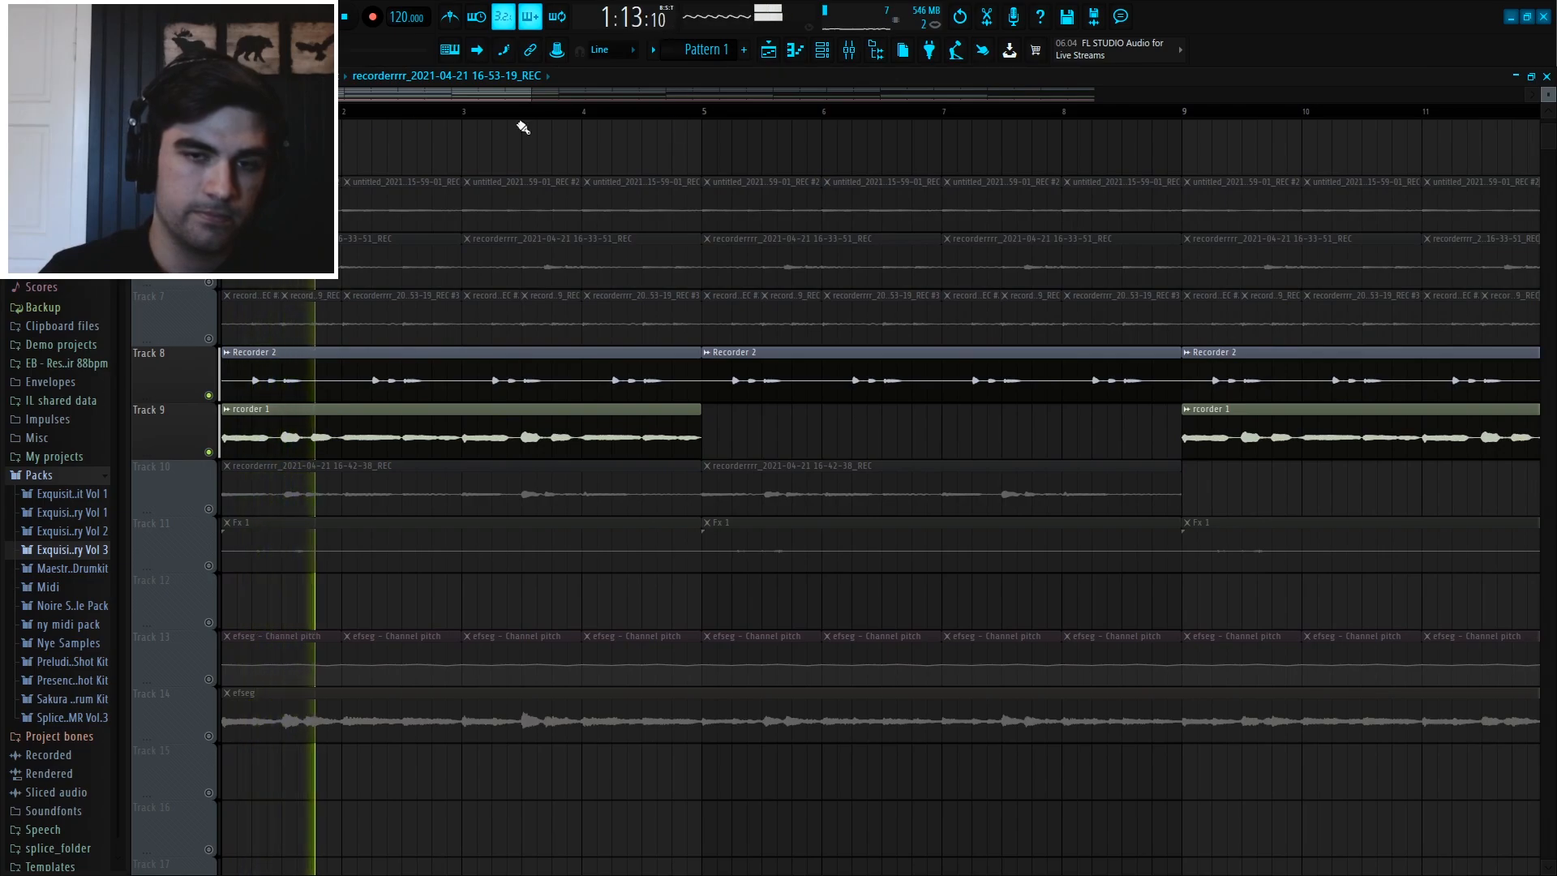
- Show the effects of Insert 5 in the mixer and stop playback
left_click(848, 49)
left_click(372, 537)
key("space")
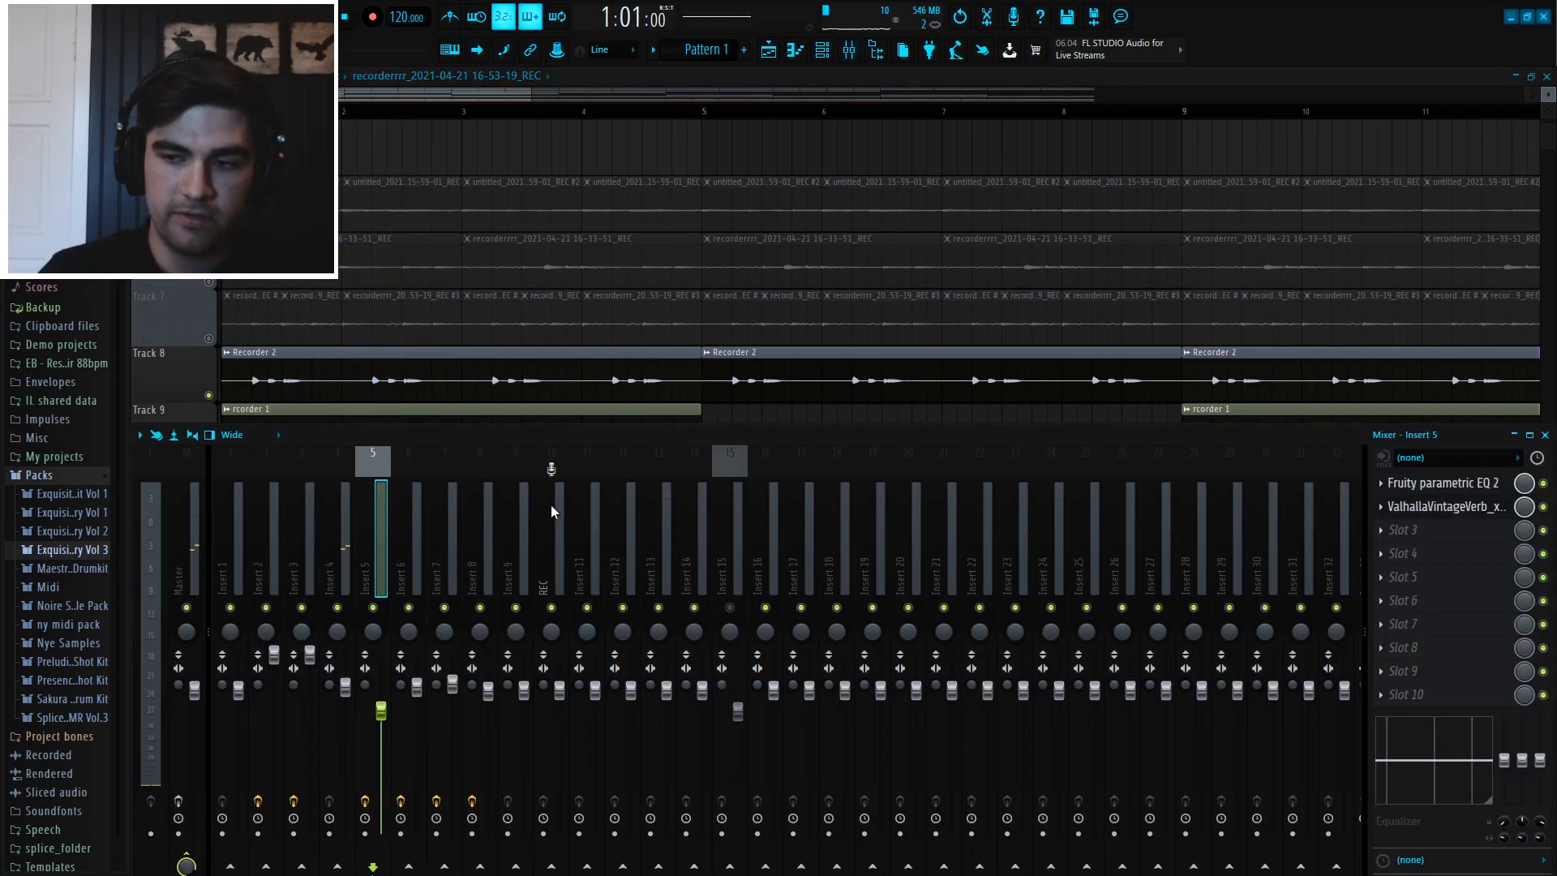
- Review the Fruity parametric EQ 2 and ValhallaVintageVerb settings on Insert 5, closing each plugin and the mixer
left_click(1457, 485)
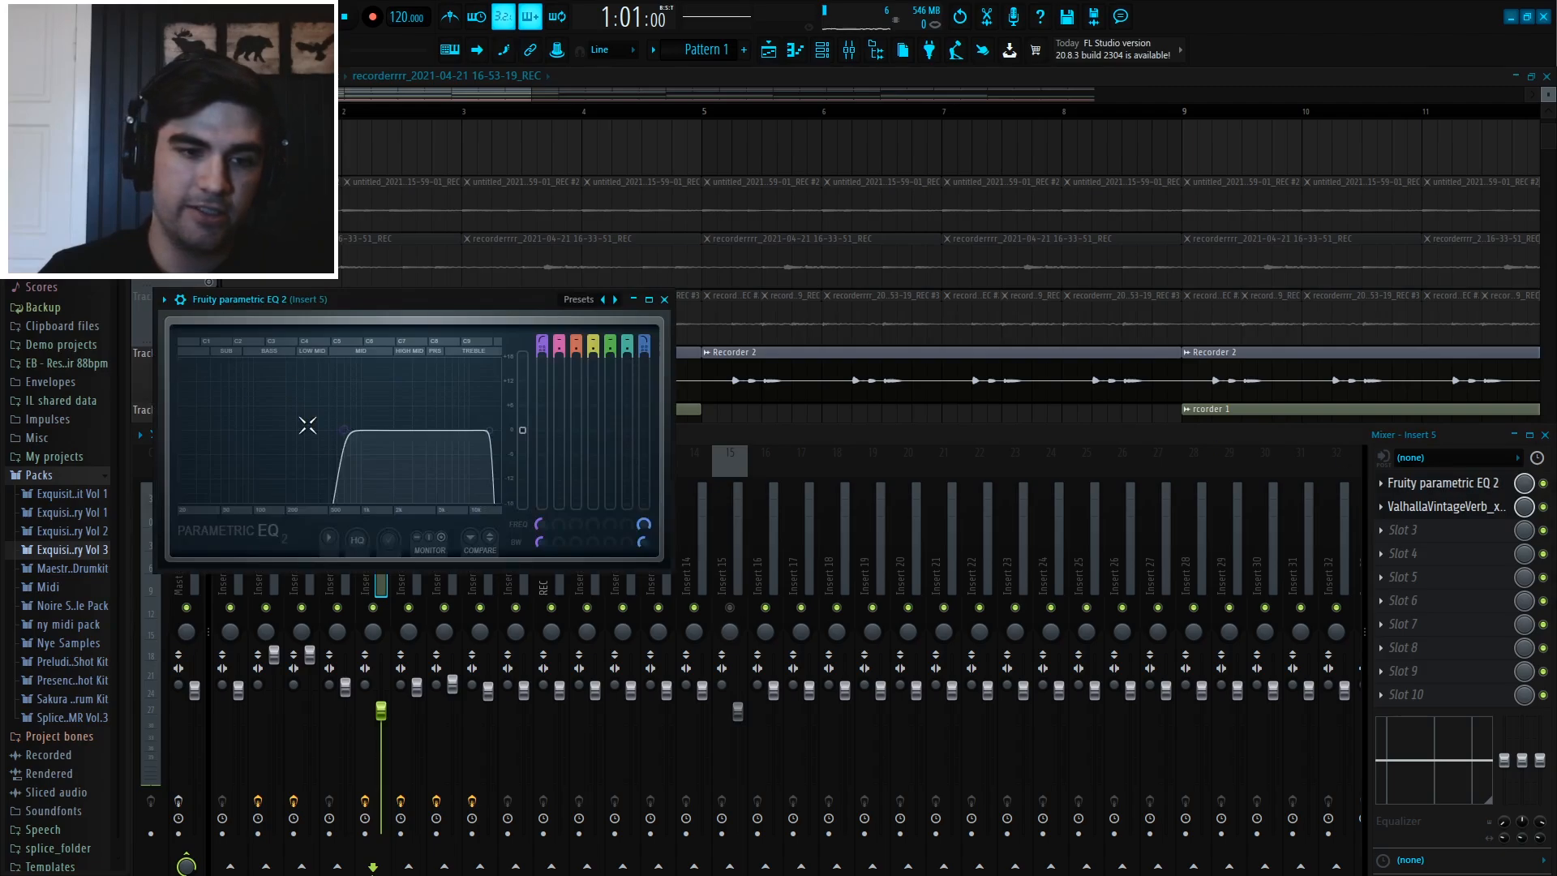
left_click(663, 300)
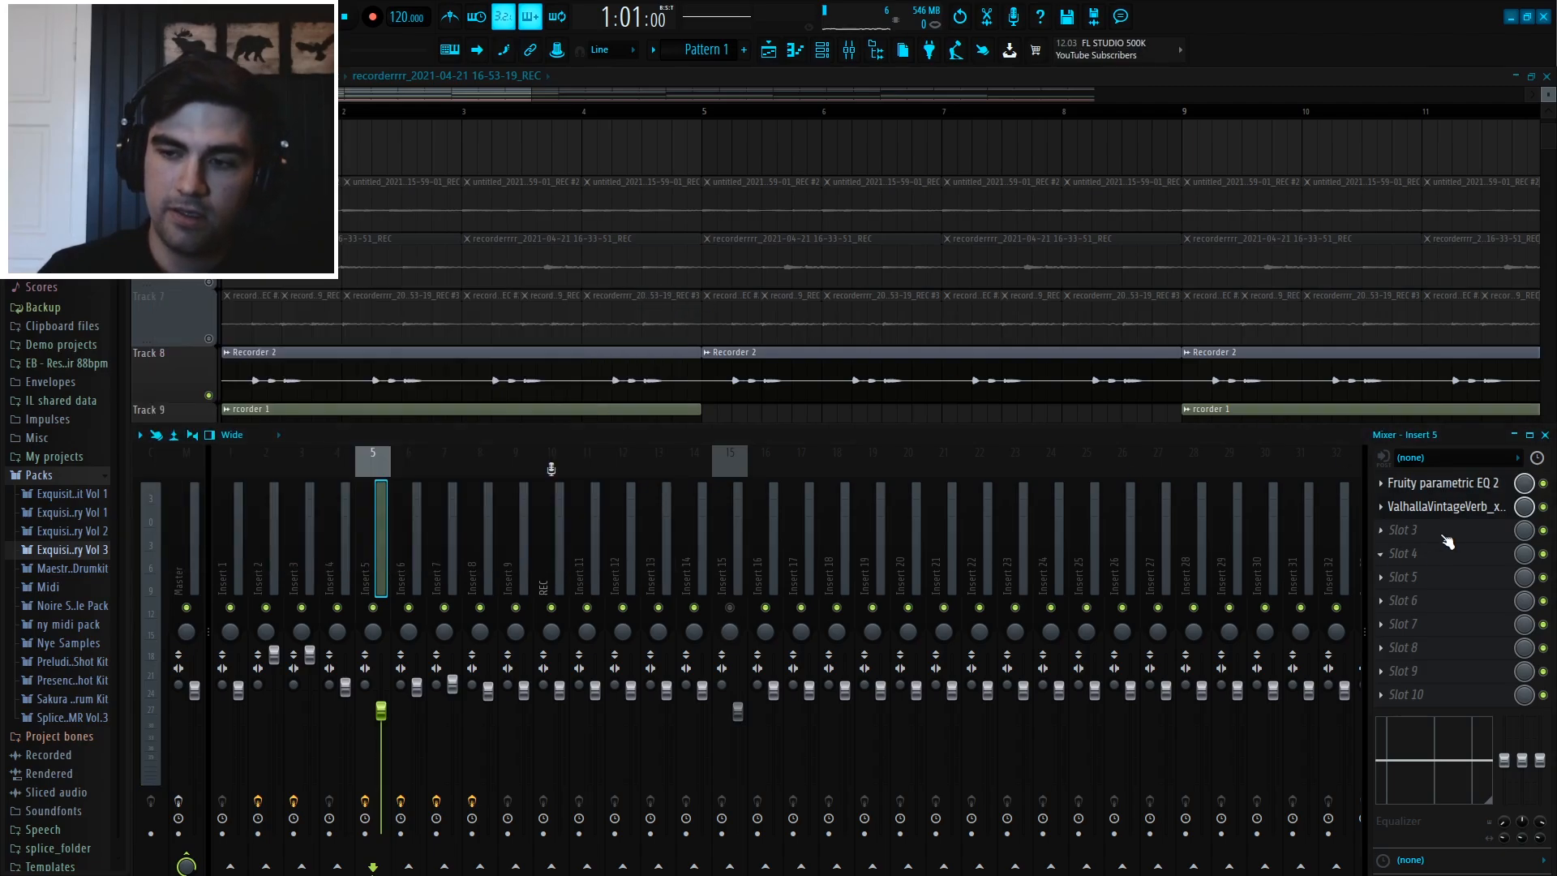
left_click(1468, 514)
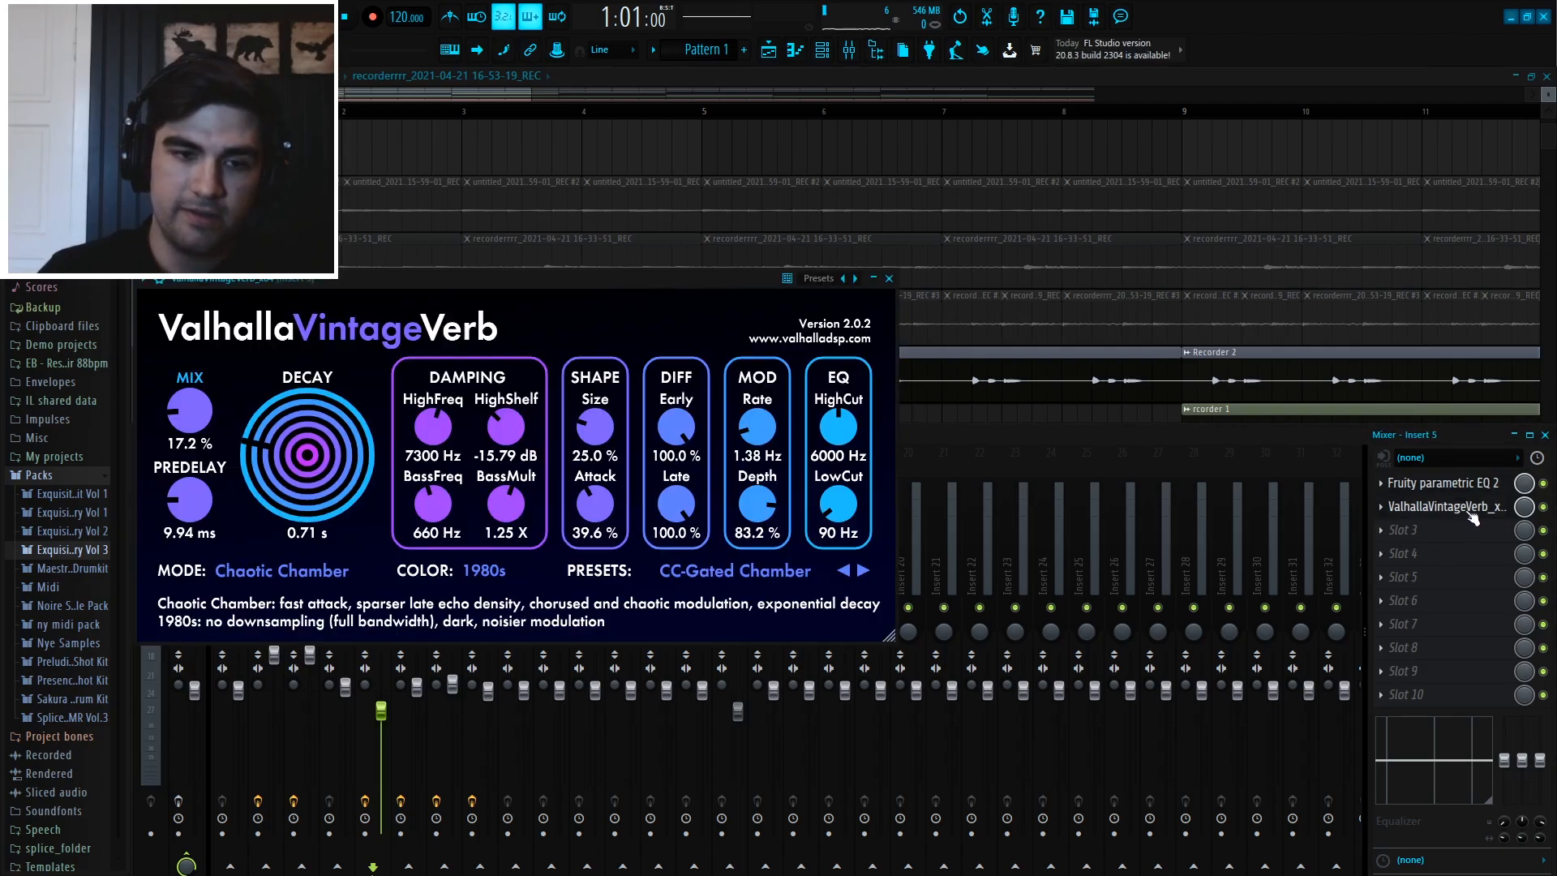
left_click(660, 138)
- Play the opening bars of Tracks 8 and 9 together once more and stop playback
scroll(705, 119, "down", 4)
key("space")
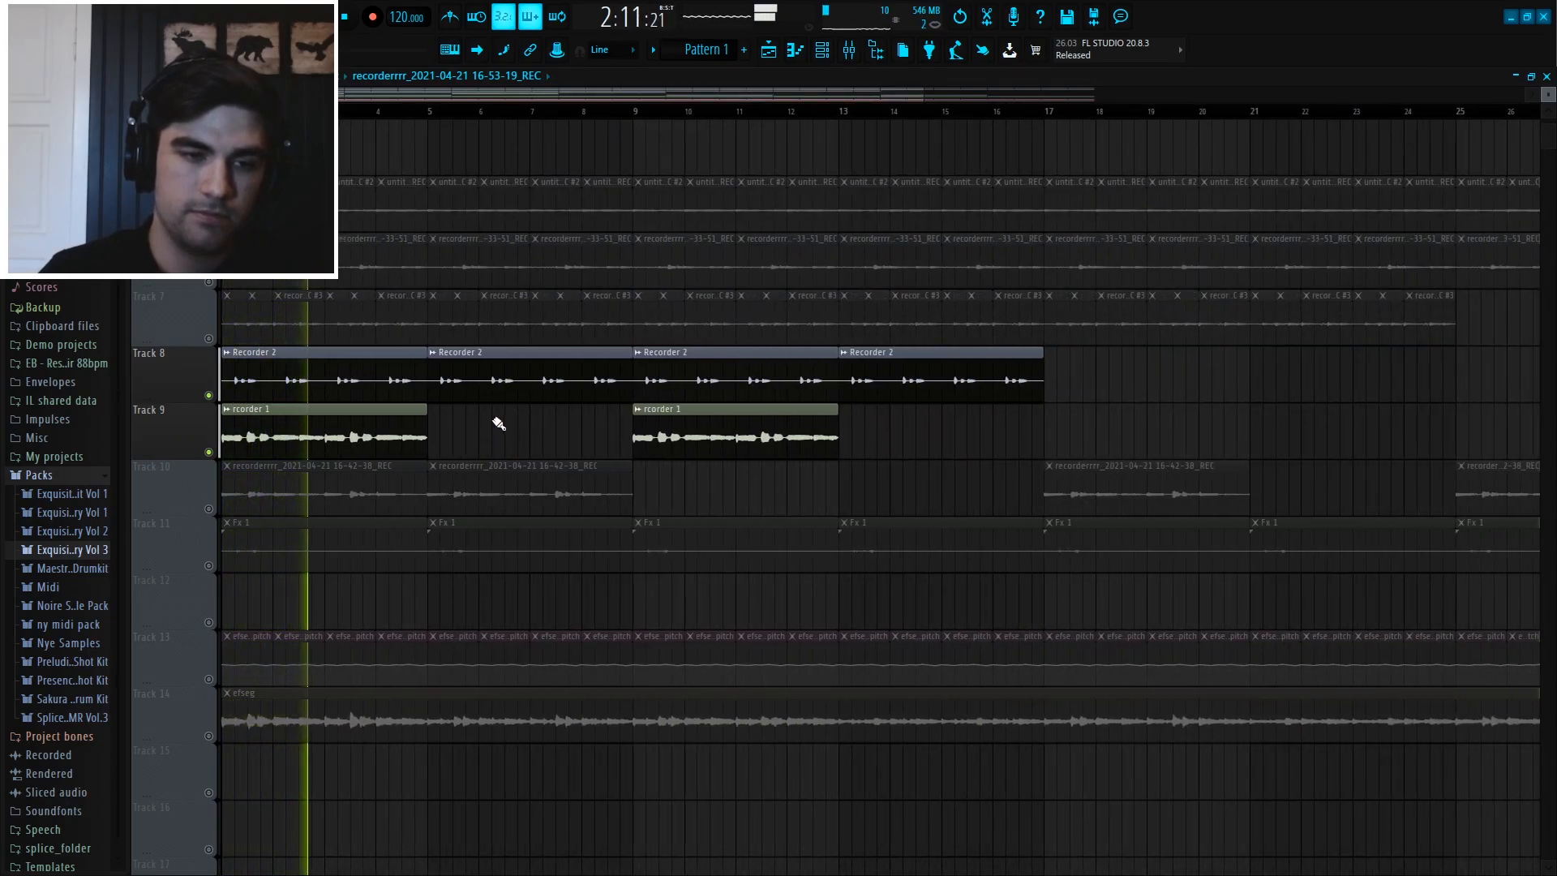
key("space")
- Solo Track 10 and play its recorder clips from the start of the arrangement
scroll(396, 115, "up", 5)
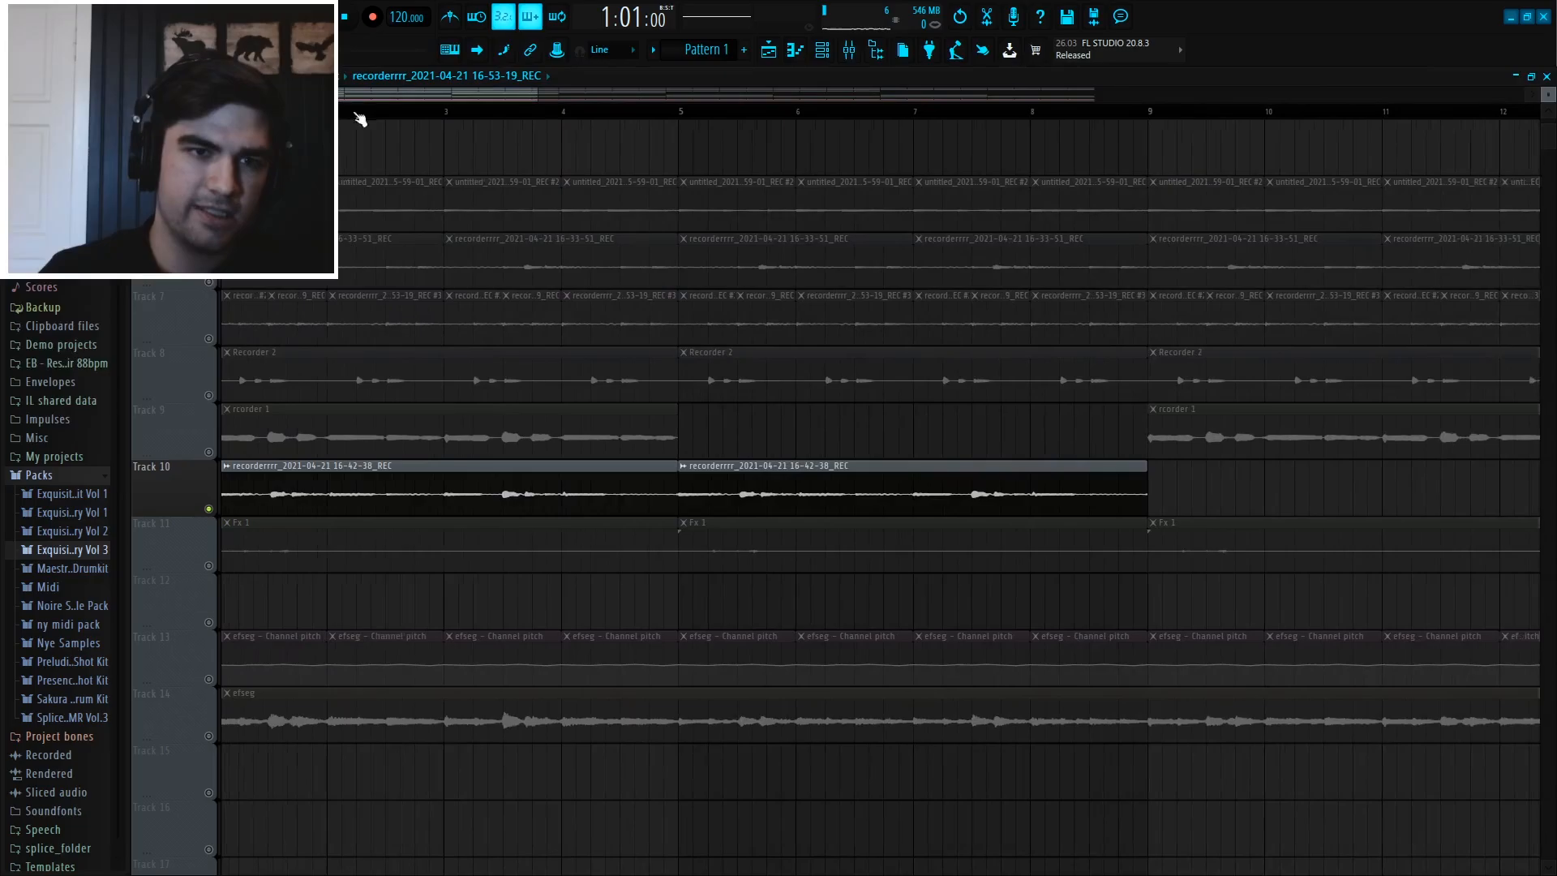
scroll(414, 120, "down", 2)
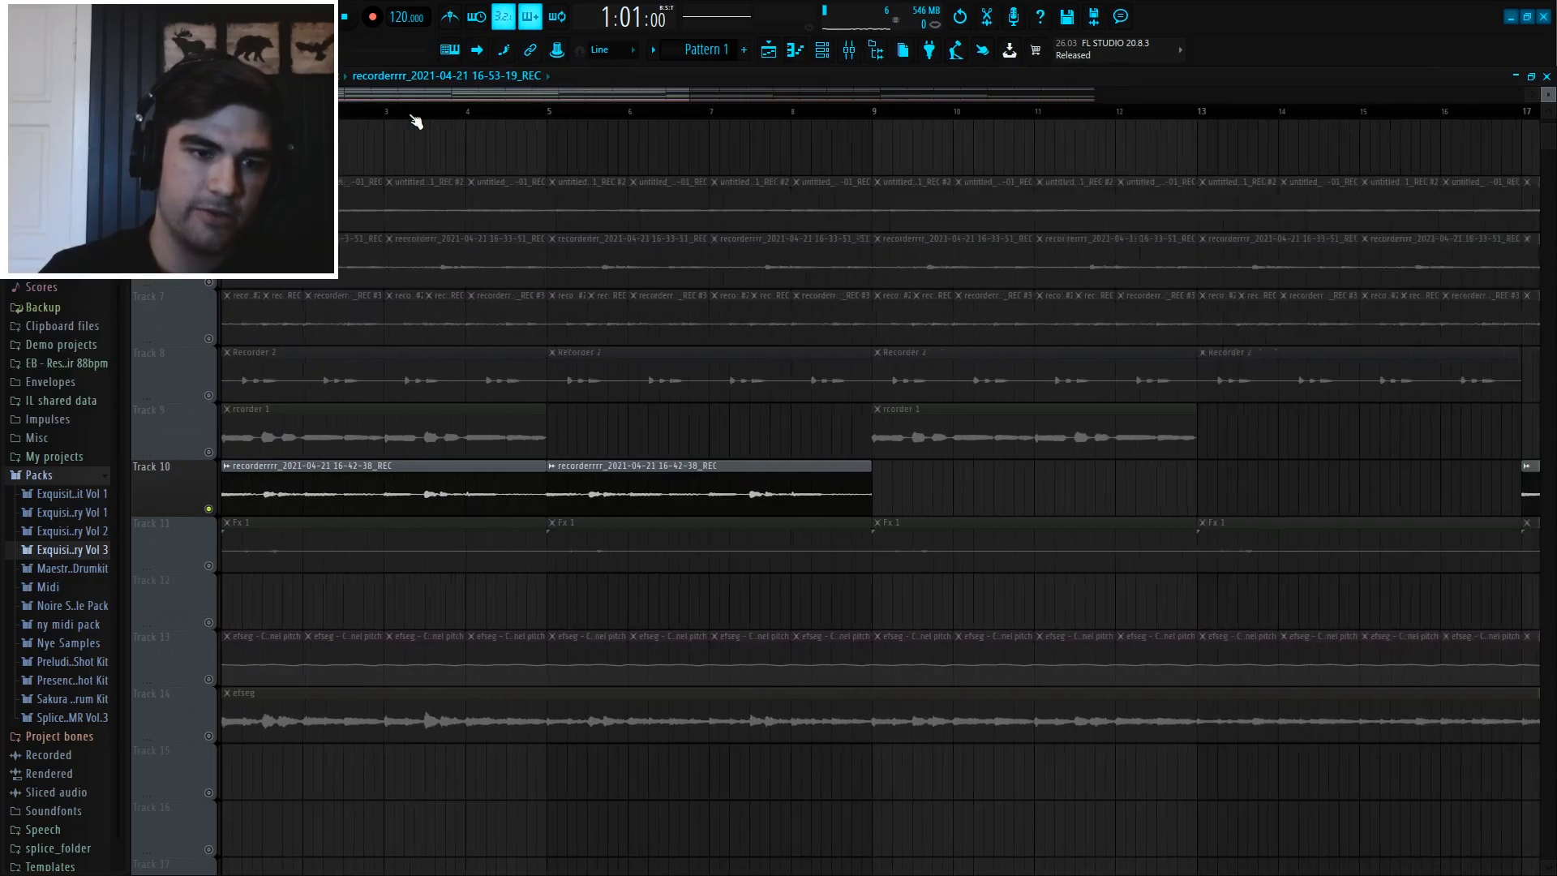
scroll(415, 122, "down", 1)
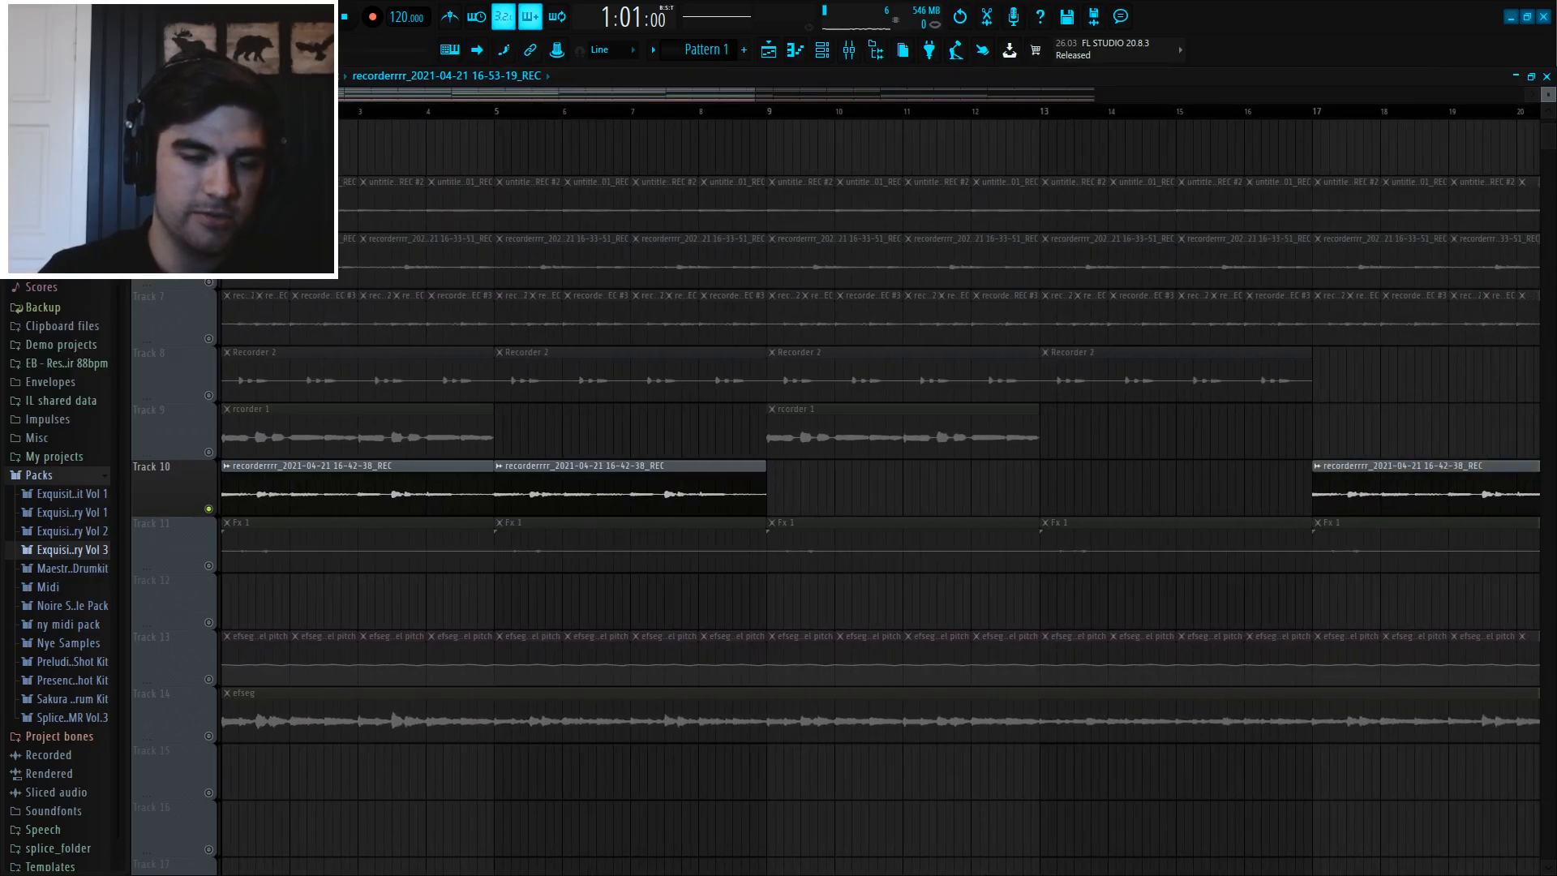
key("space")
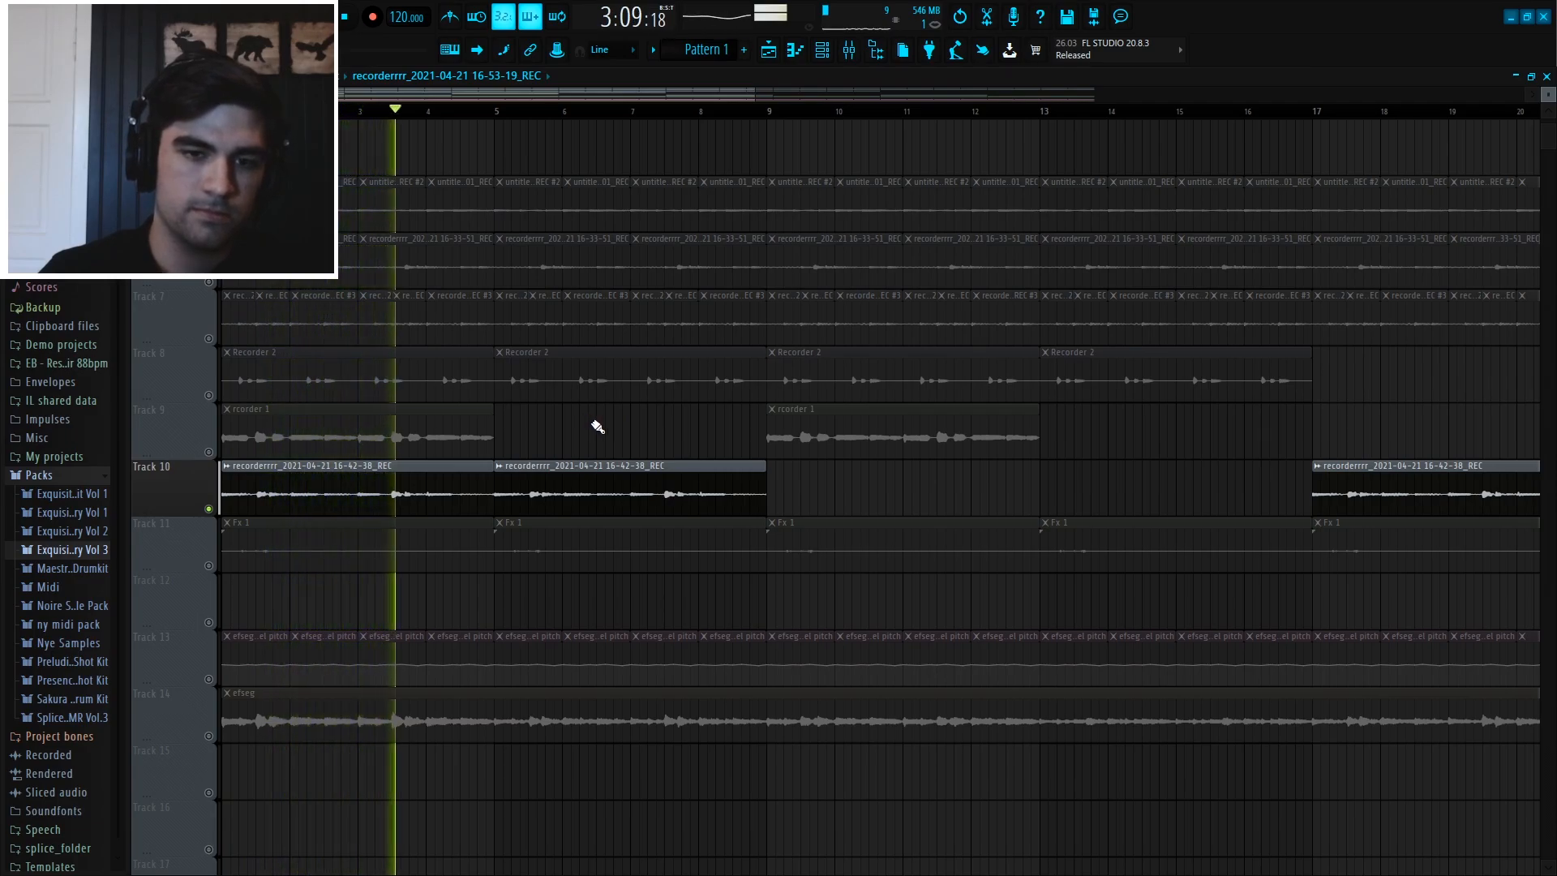
- Inspect the Track 10 clip's channel settings and its Insert 8 effects, stopping playback
double_click(695, 473)
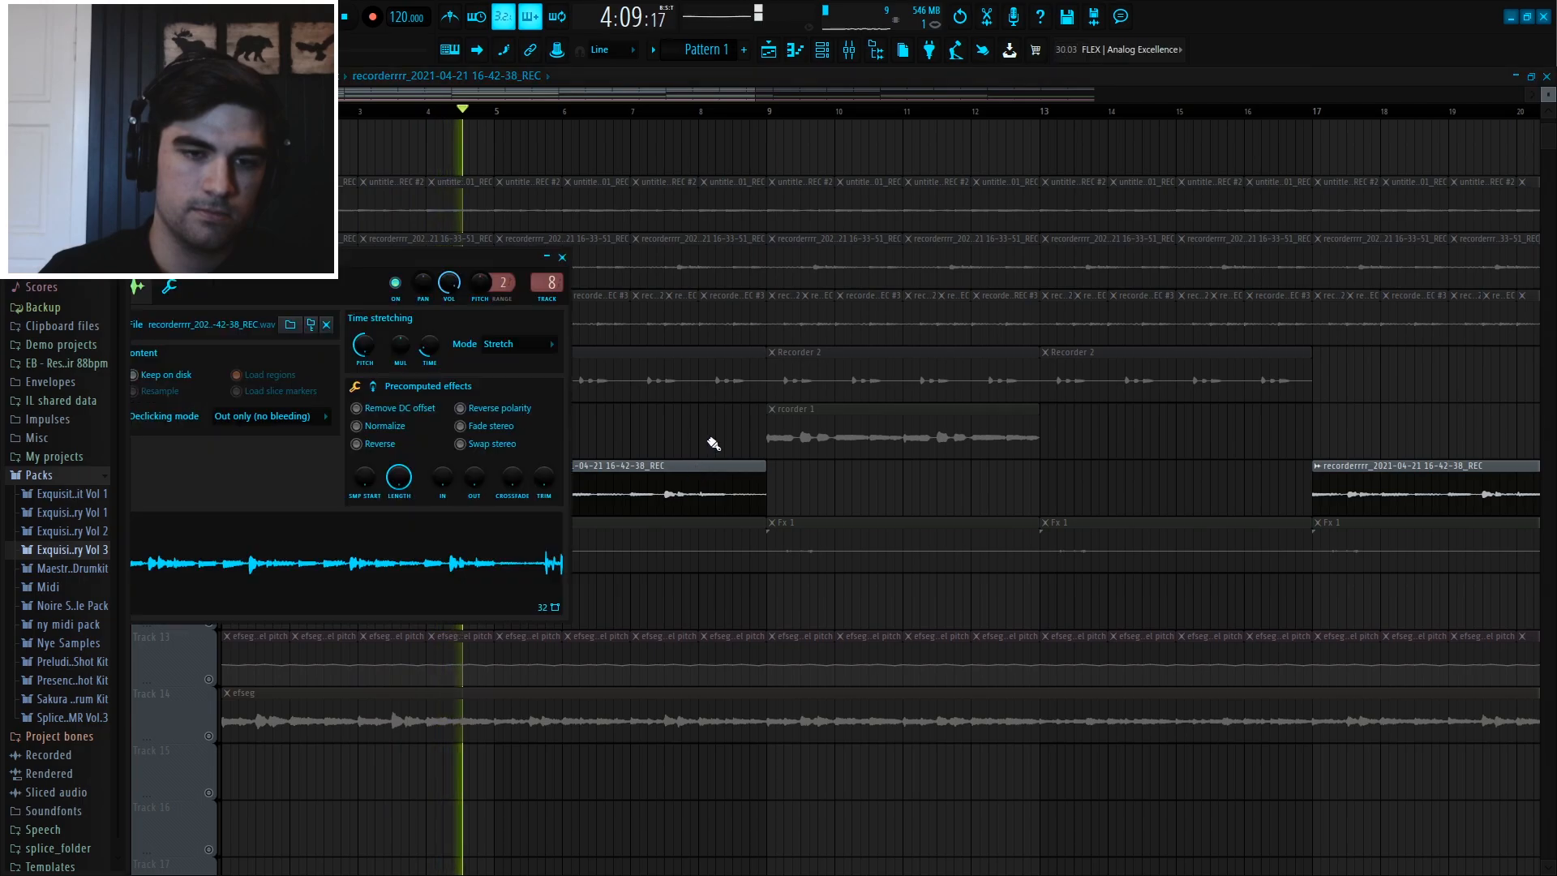
left_click(849, 50)
key("space")
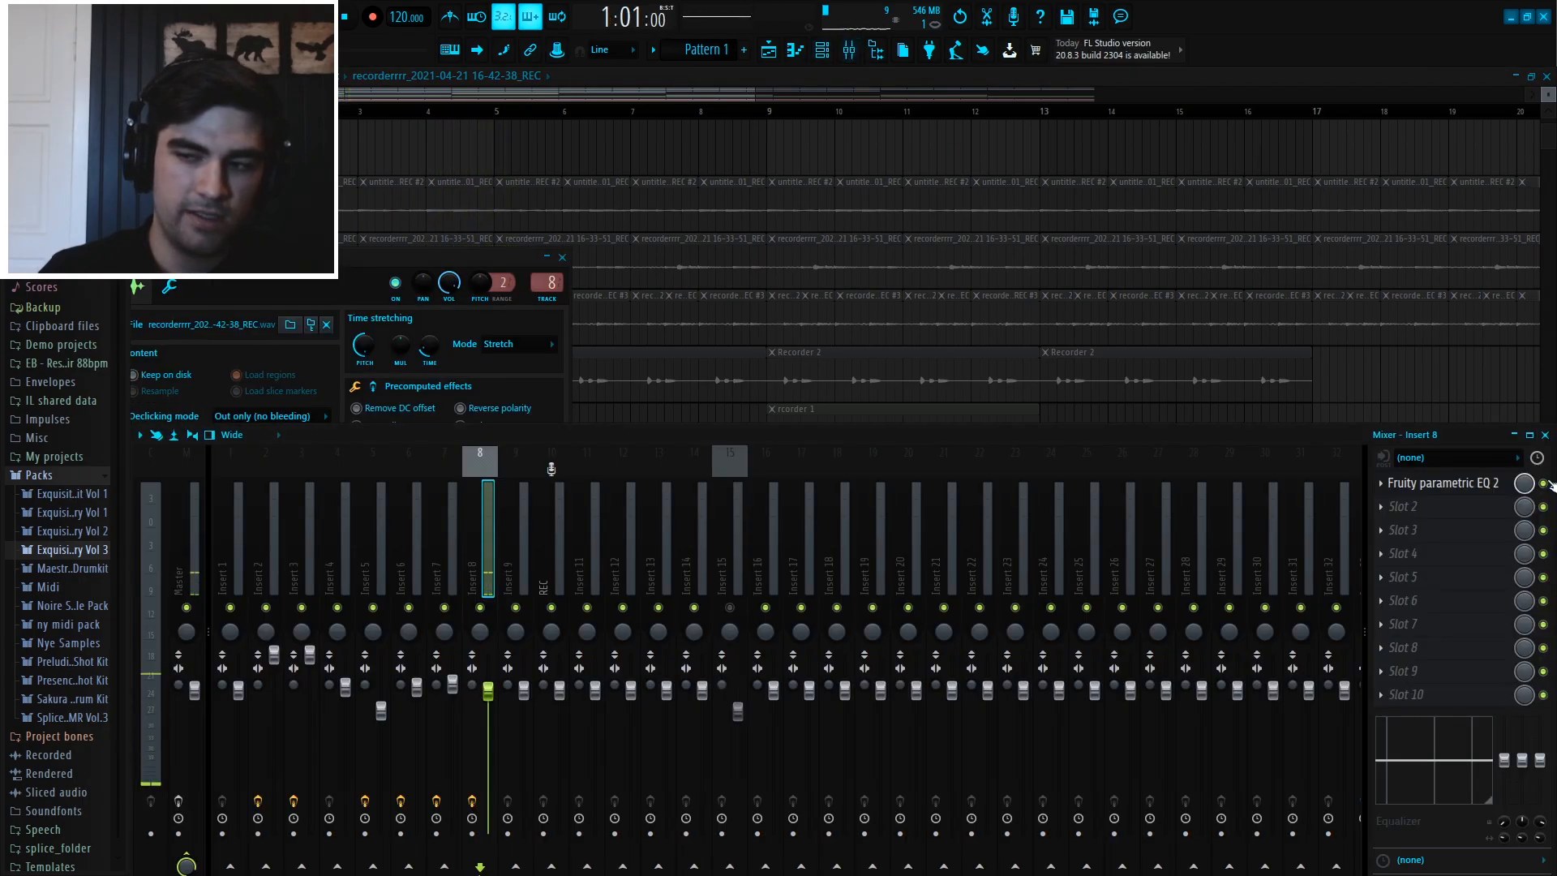
left_click(1544, 435)
double_click(632, 490)
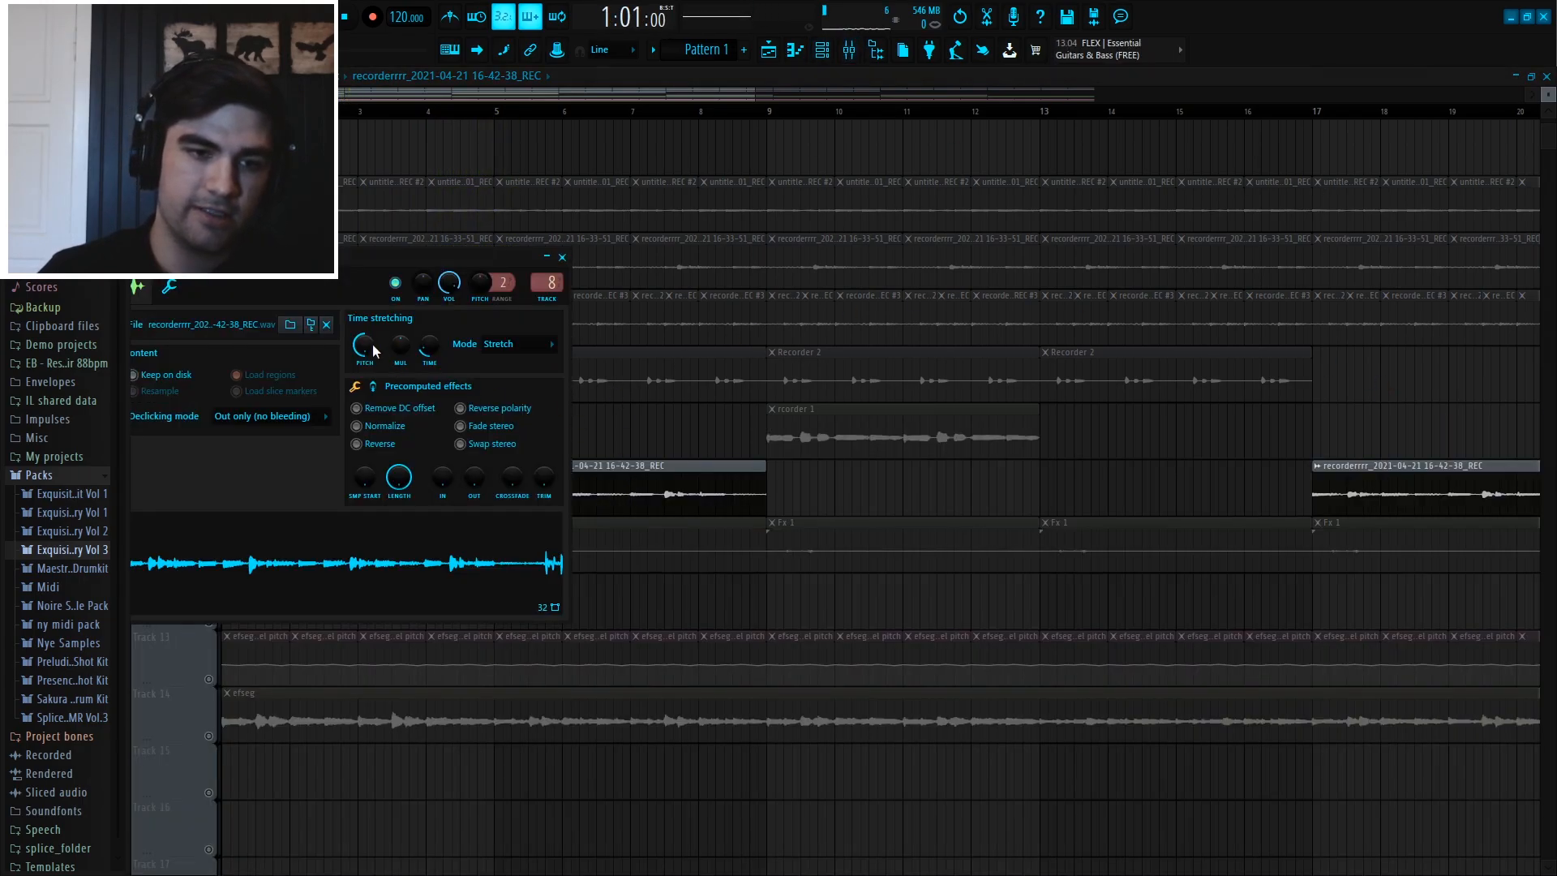
- Close the channel settings and replay the soloed Track 10 recording for about four bars
left_click(696, 445)
key("space")
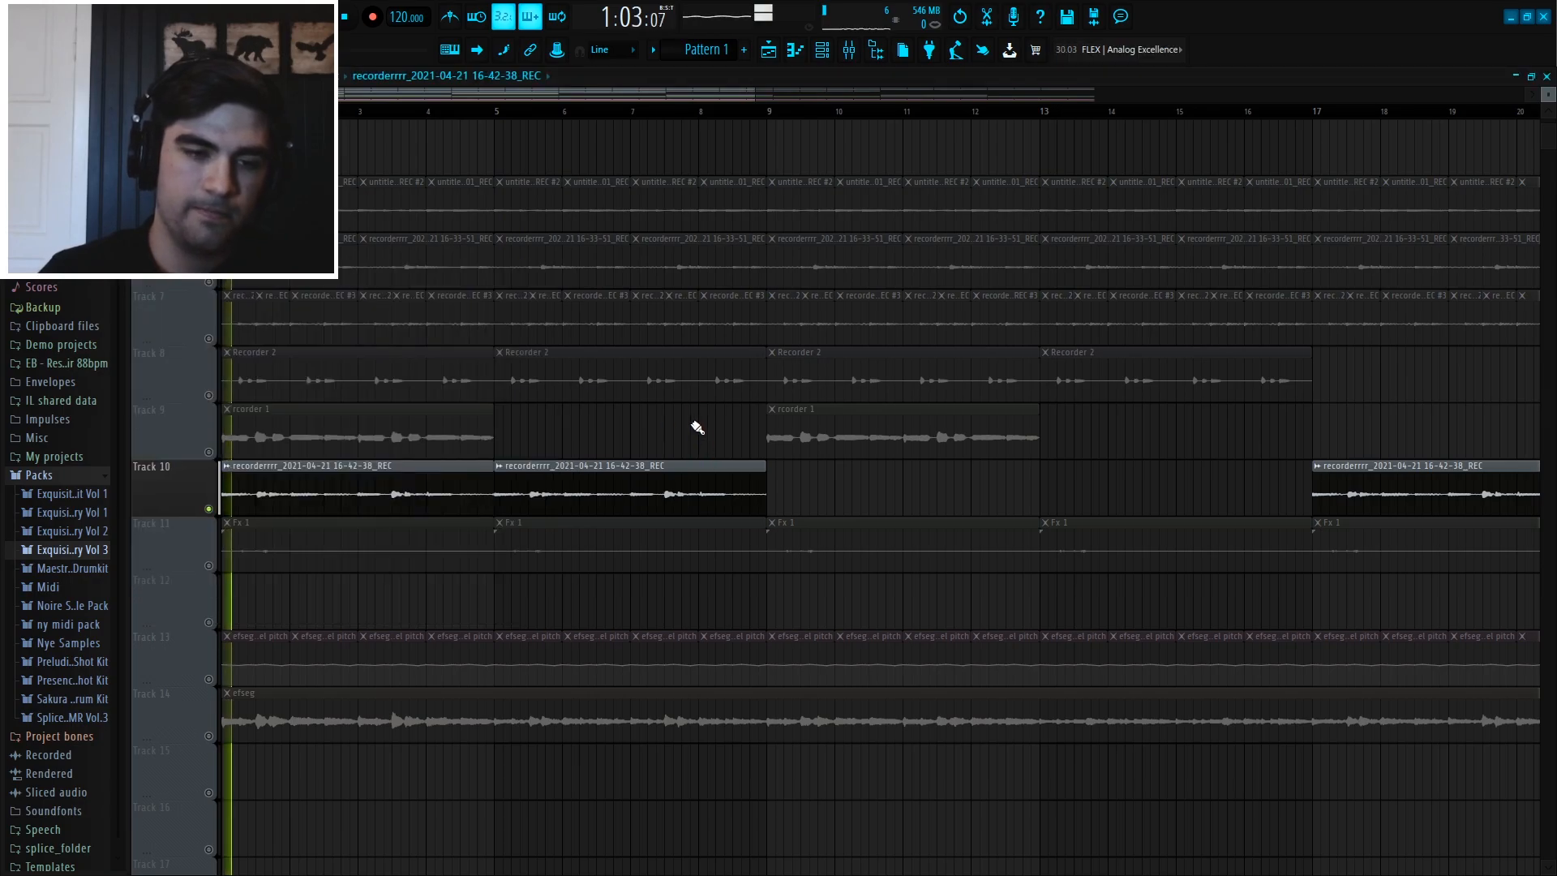
scroll(566, 117, "down", 4)
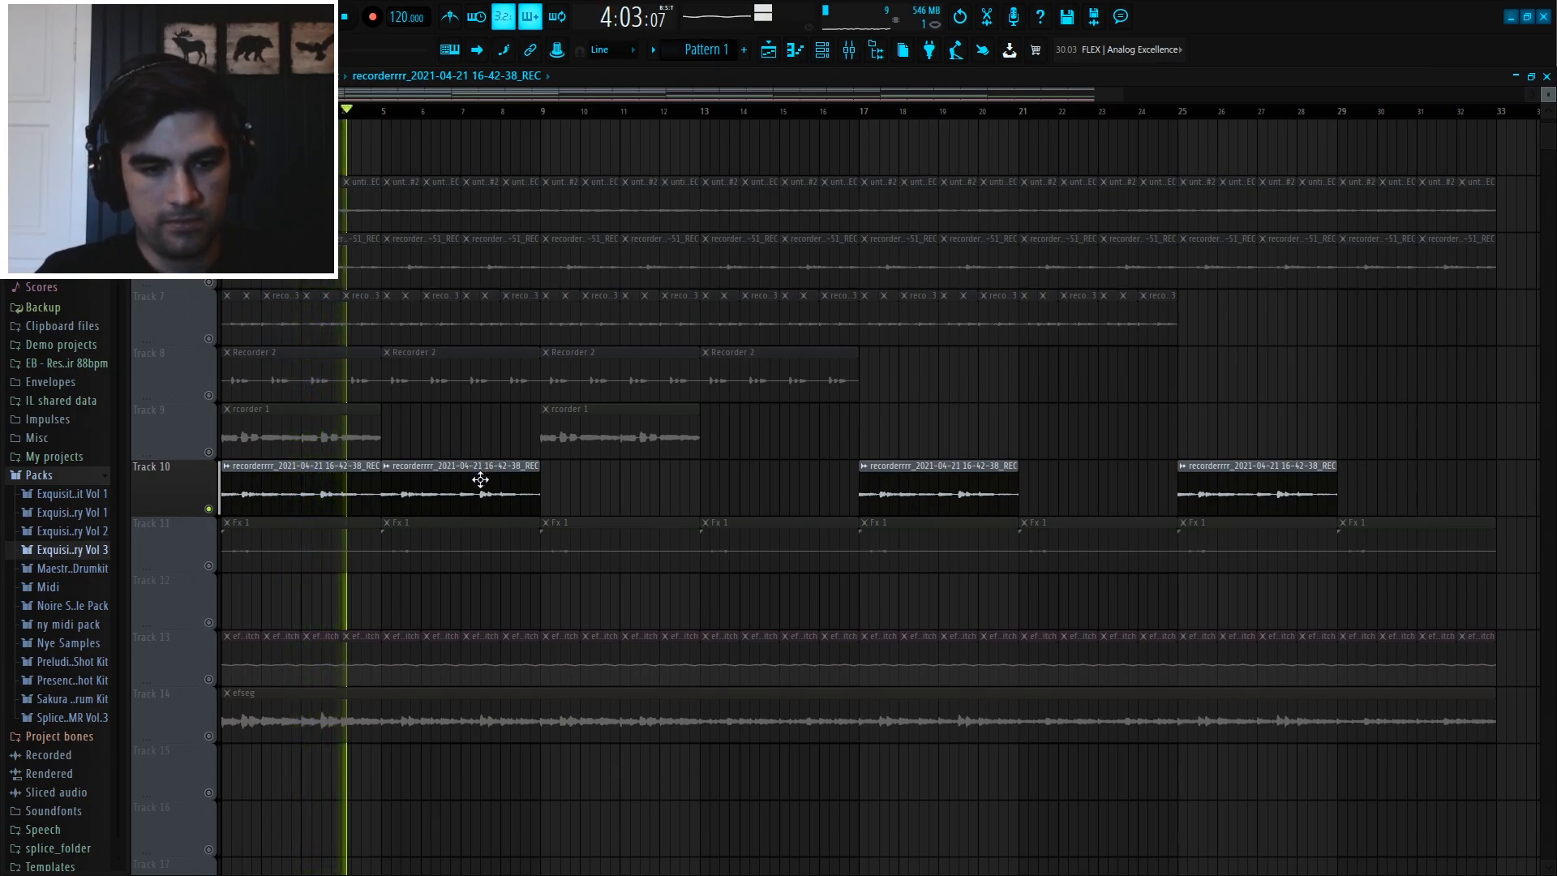
key("space")
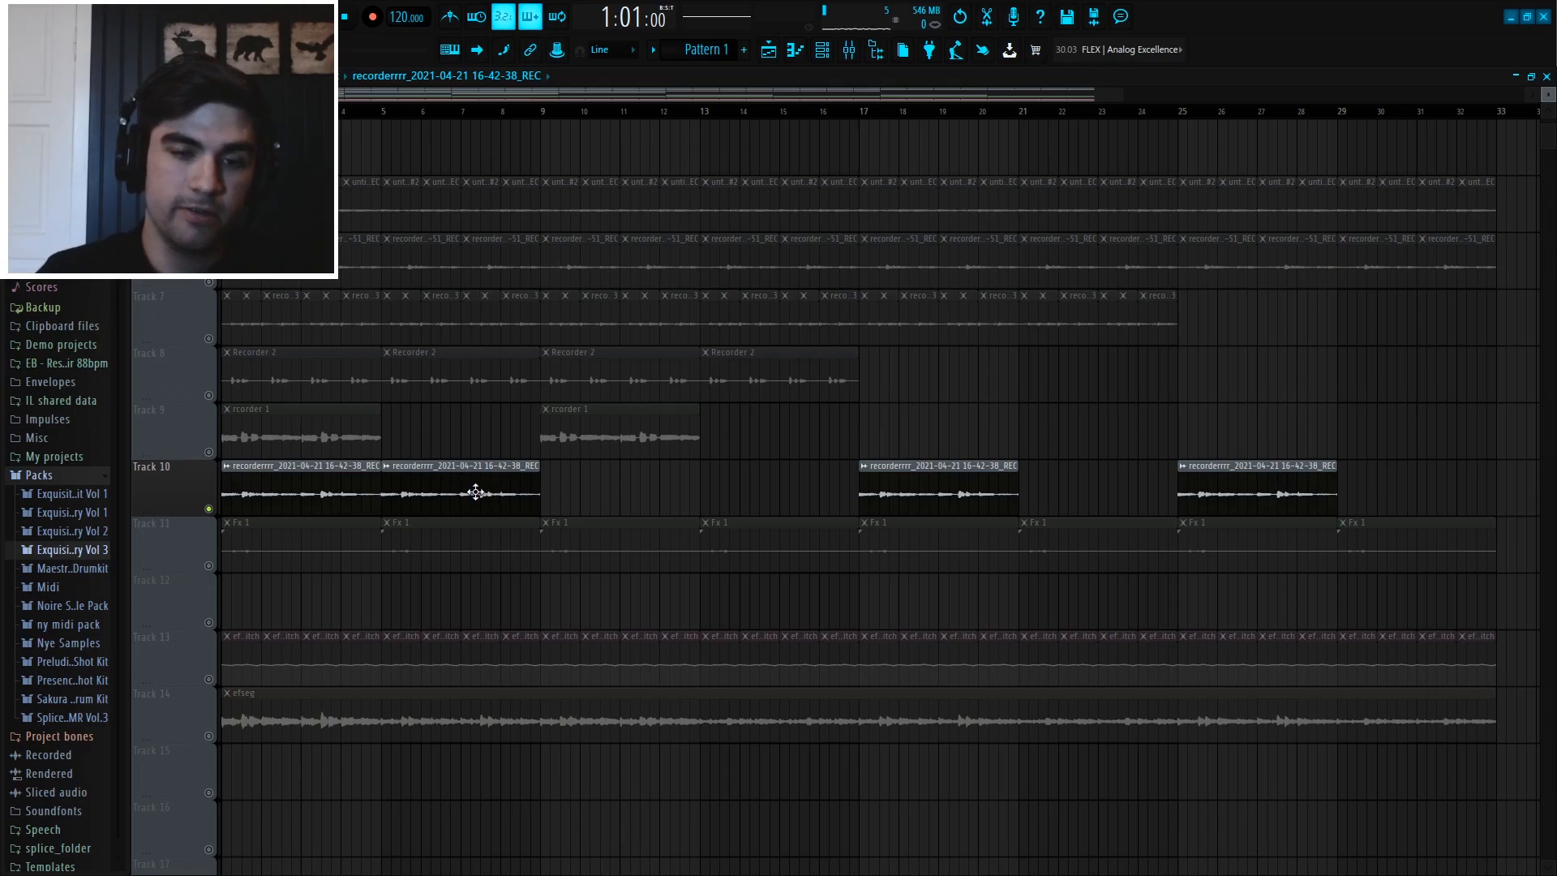
- Adjust the time-stretching pitch of the Track 10 recording and close its channel settings
double_click(491, 493)
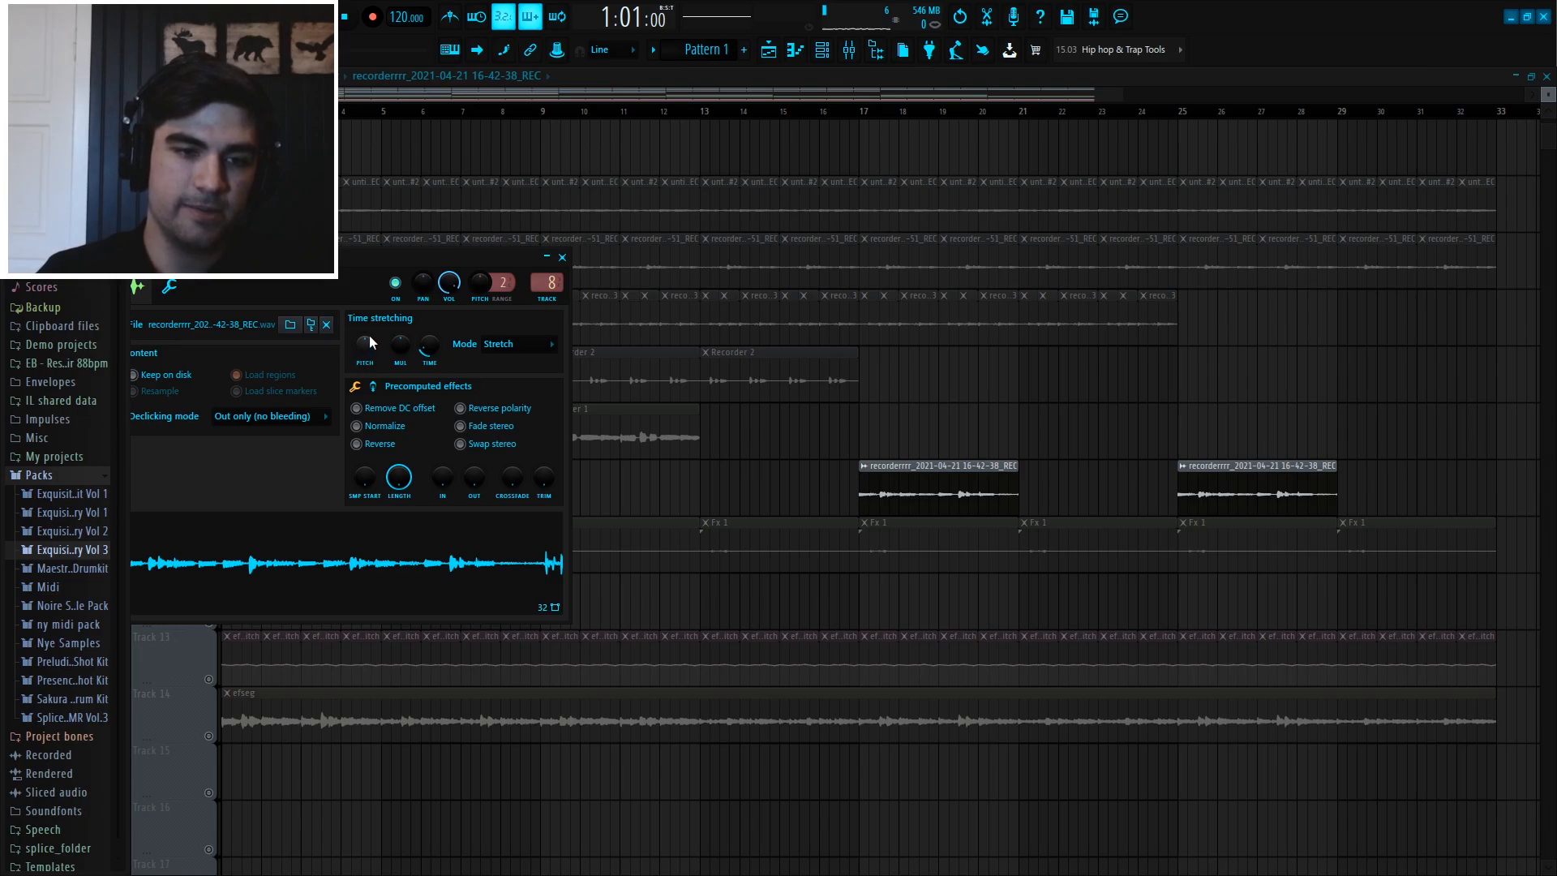
left_click_drag(365, 347, 365, 325)
left_click(562, 257)
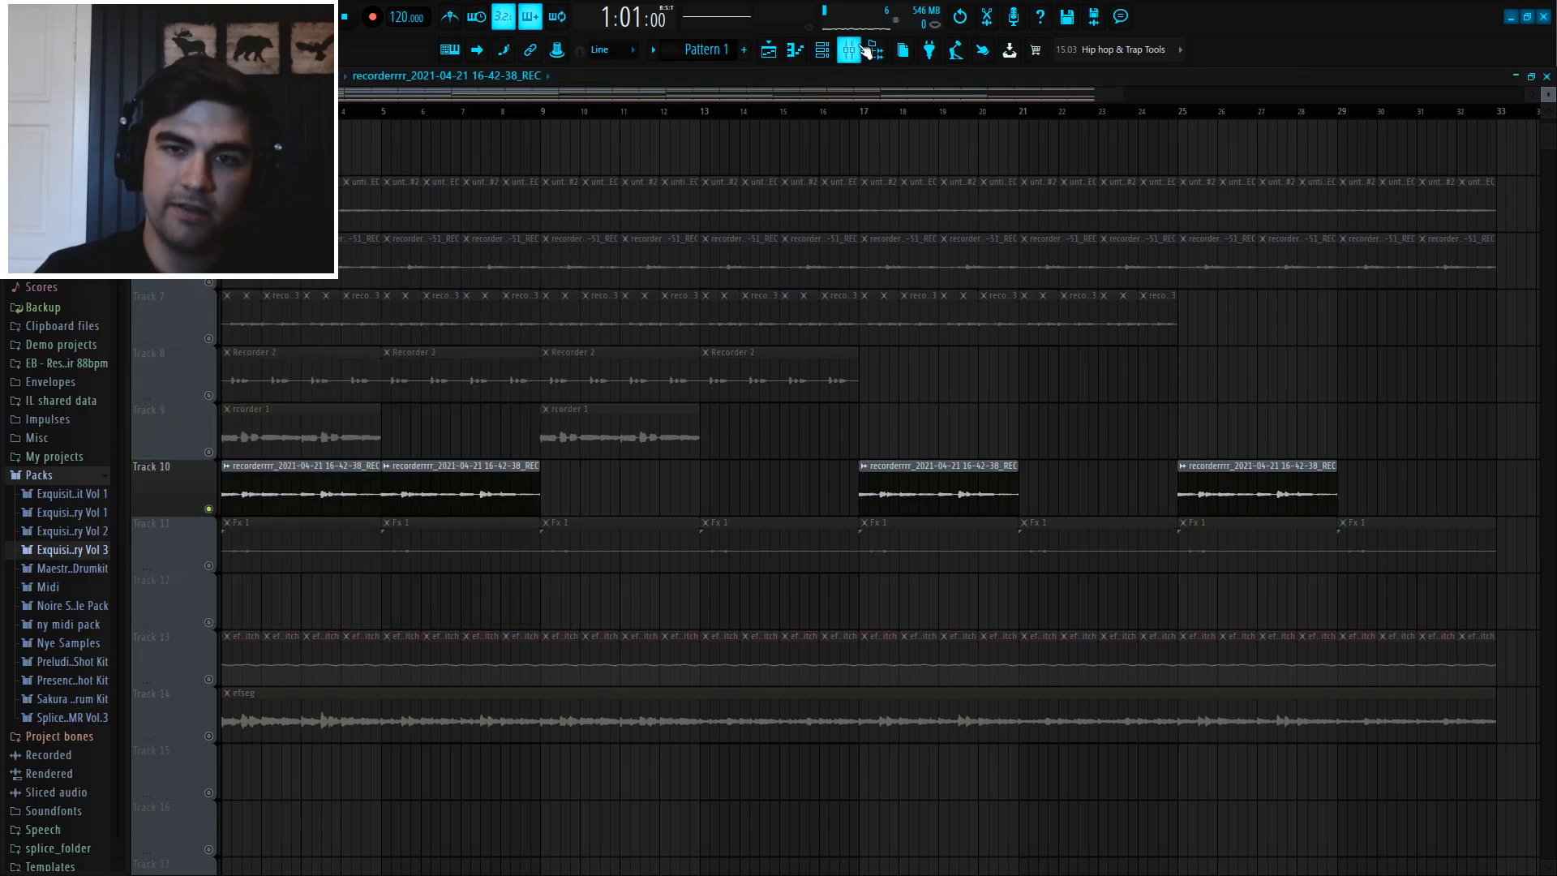
- Review the Fruity parametric EQ 2 curve on Insert 8 and close the plugin and mixer
key("F9")
left_click(1487, 489)
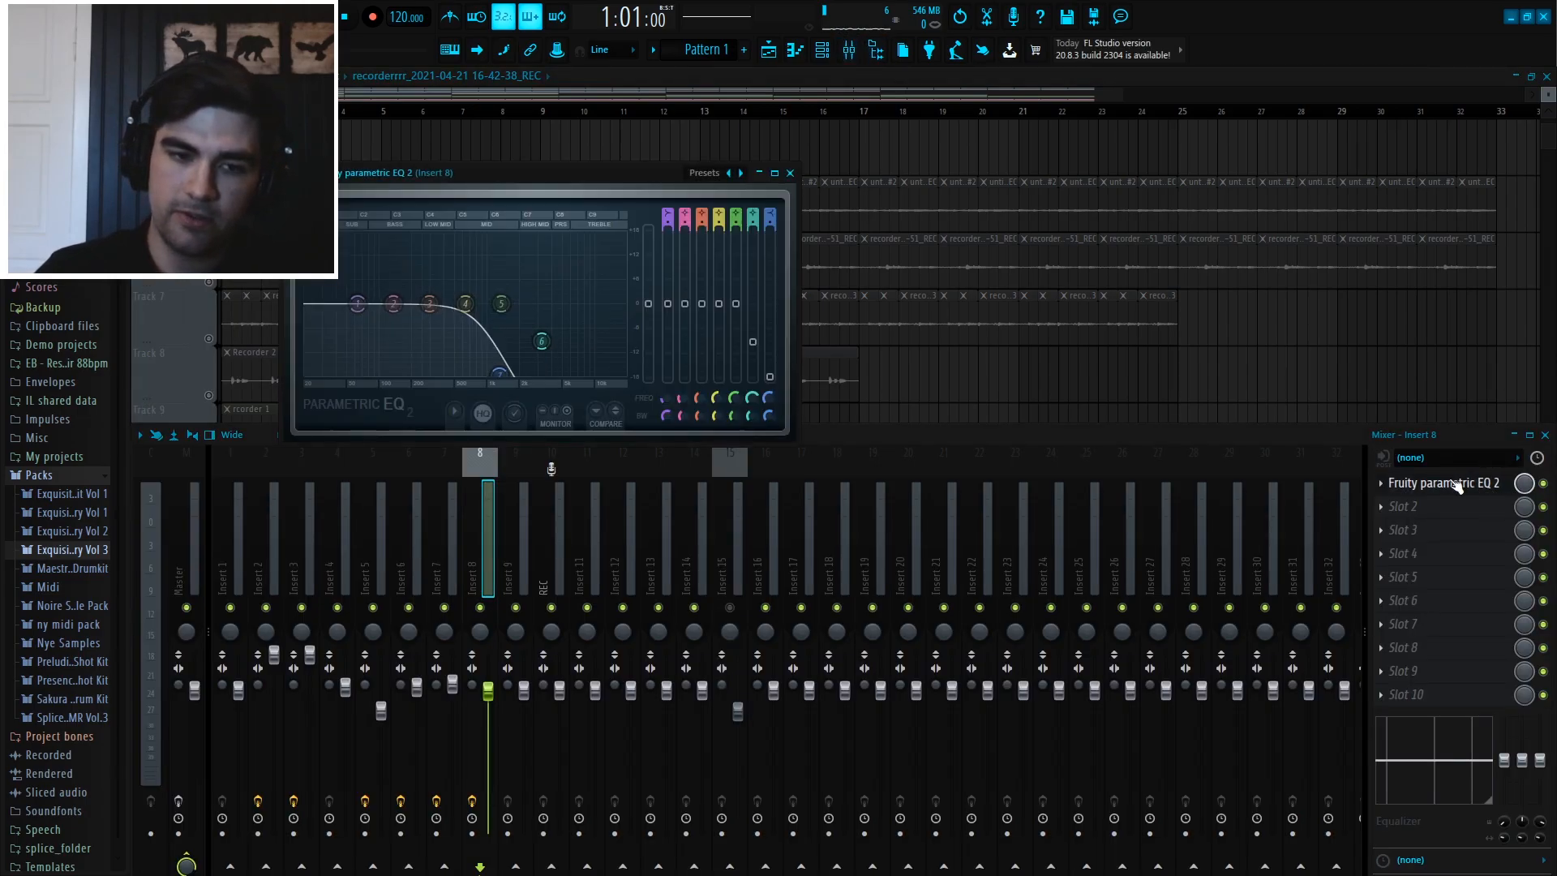
left_click(790, 173)
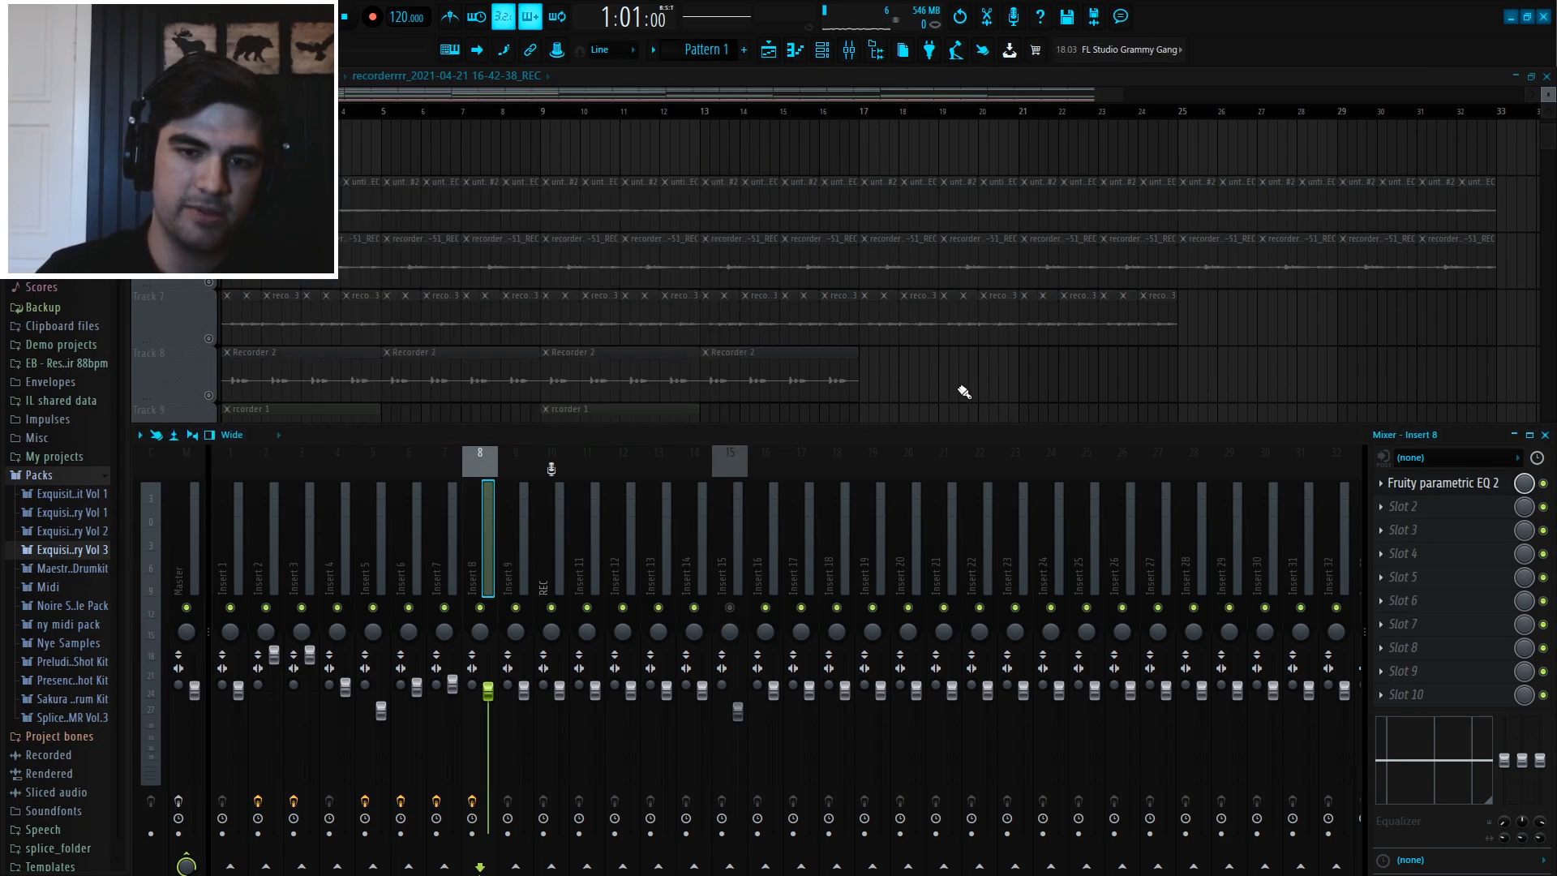
key("F9")
- Play the soloed Track 10, enable Tracks 5 to 9 alongside it during playback, and stop
key("space")
scroll(437, 116, "down", 1)
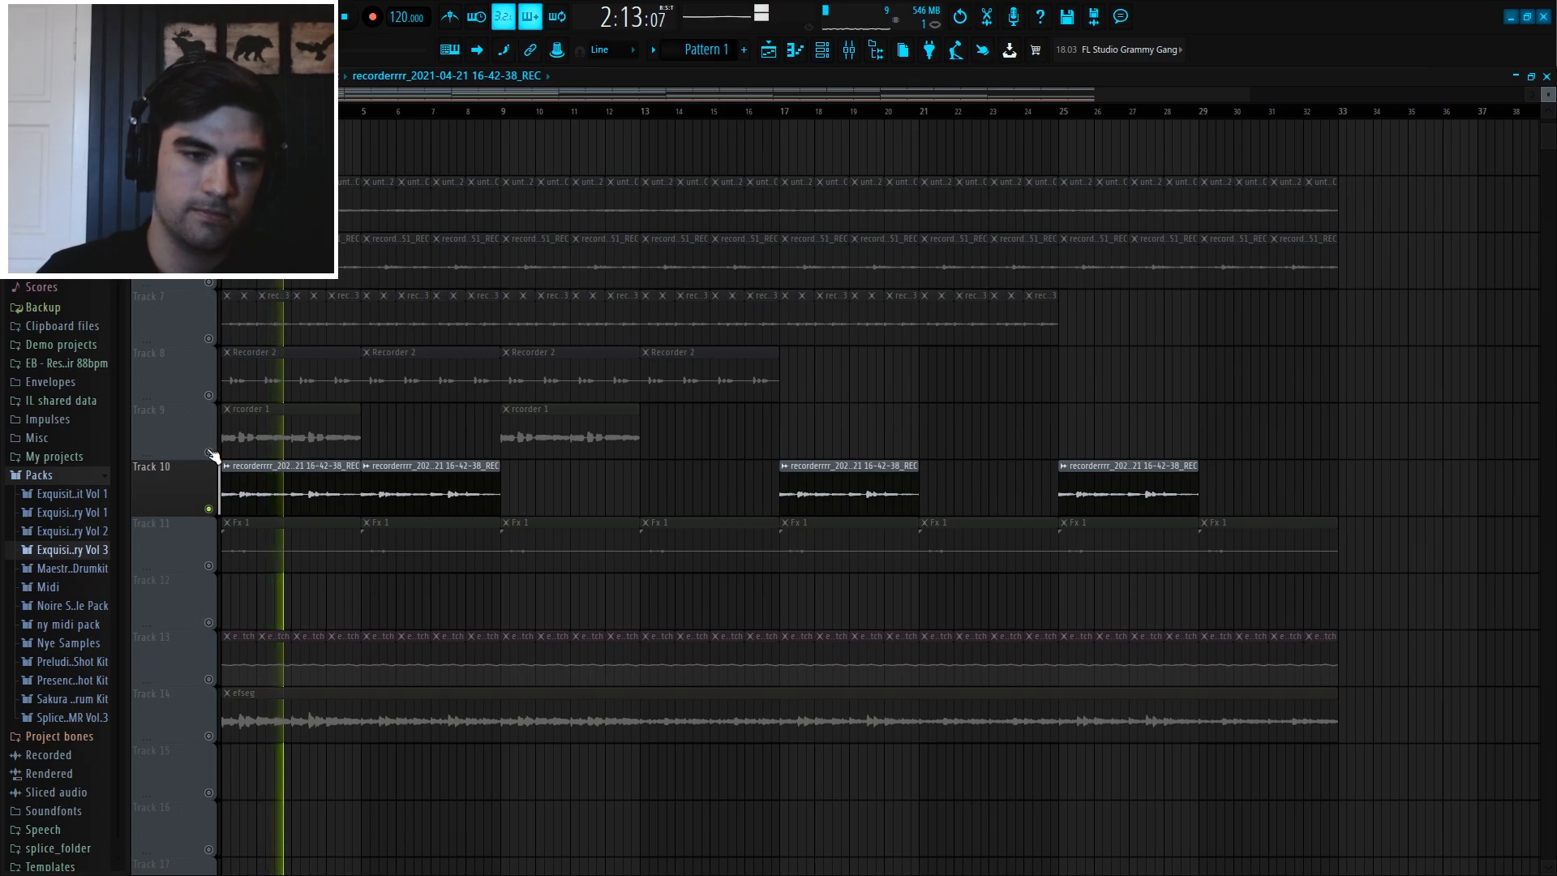
left_click_drag(209, 452, 208, 224)
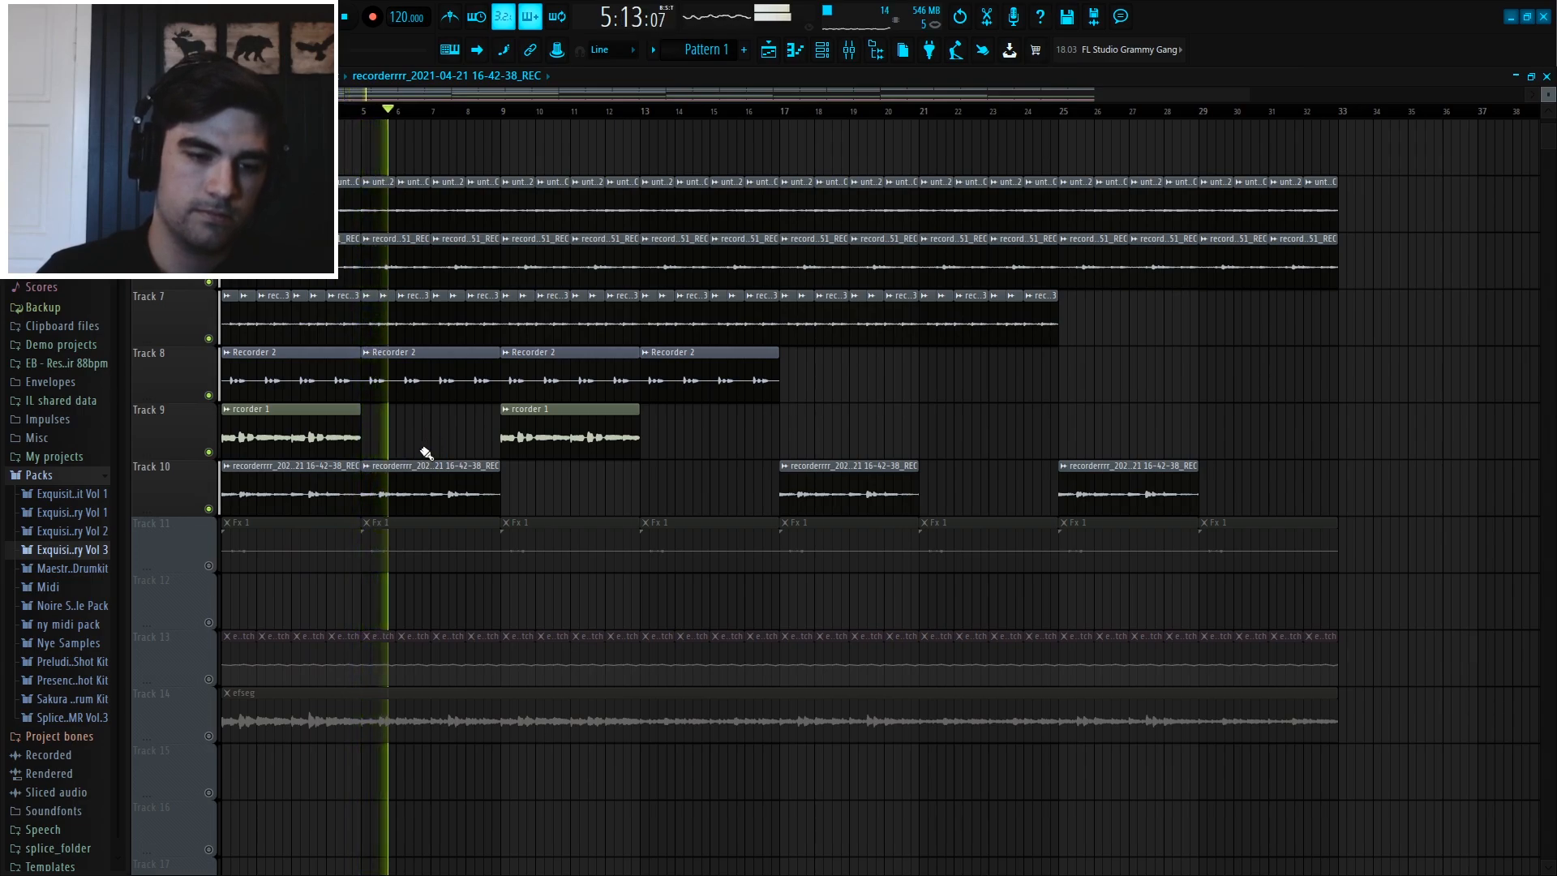
key("space")
- Solo the Fx 1 clips on Track 11 and play them from the start
left_click(210, 566, "ctrl")
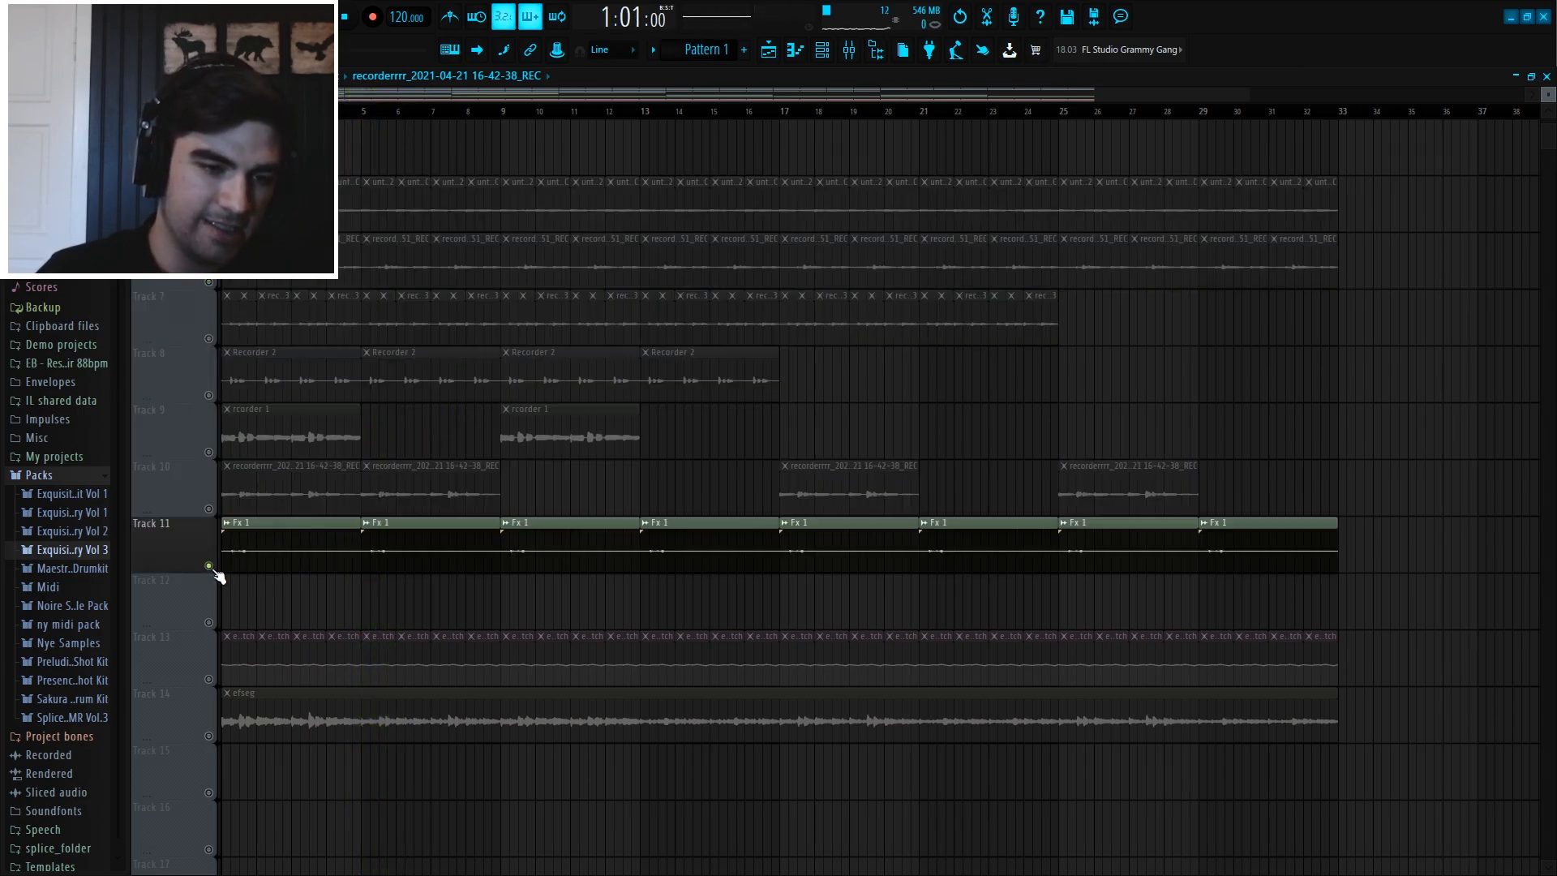
scroll(354, 155, "up", 5, "ctrl")
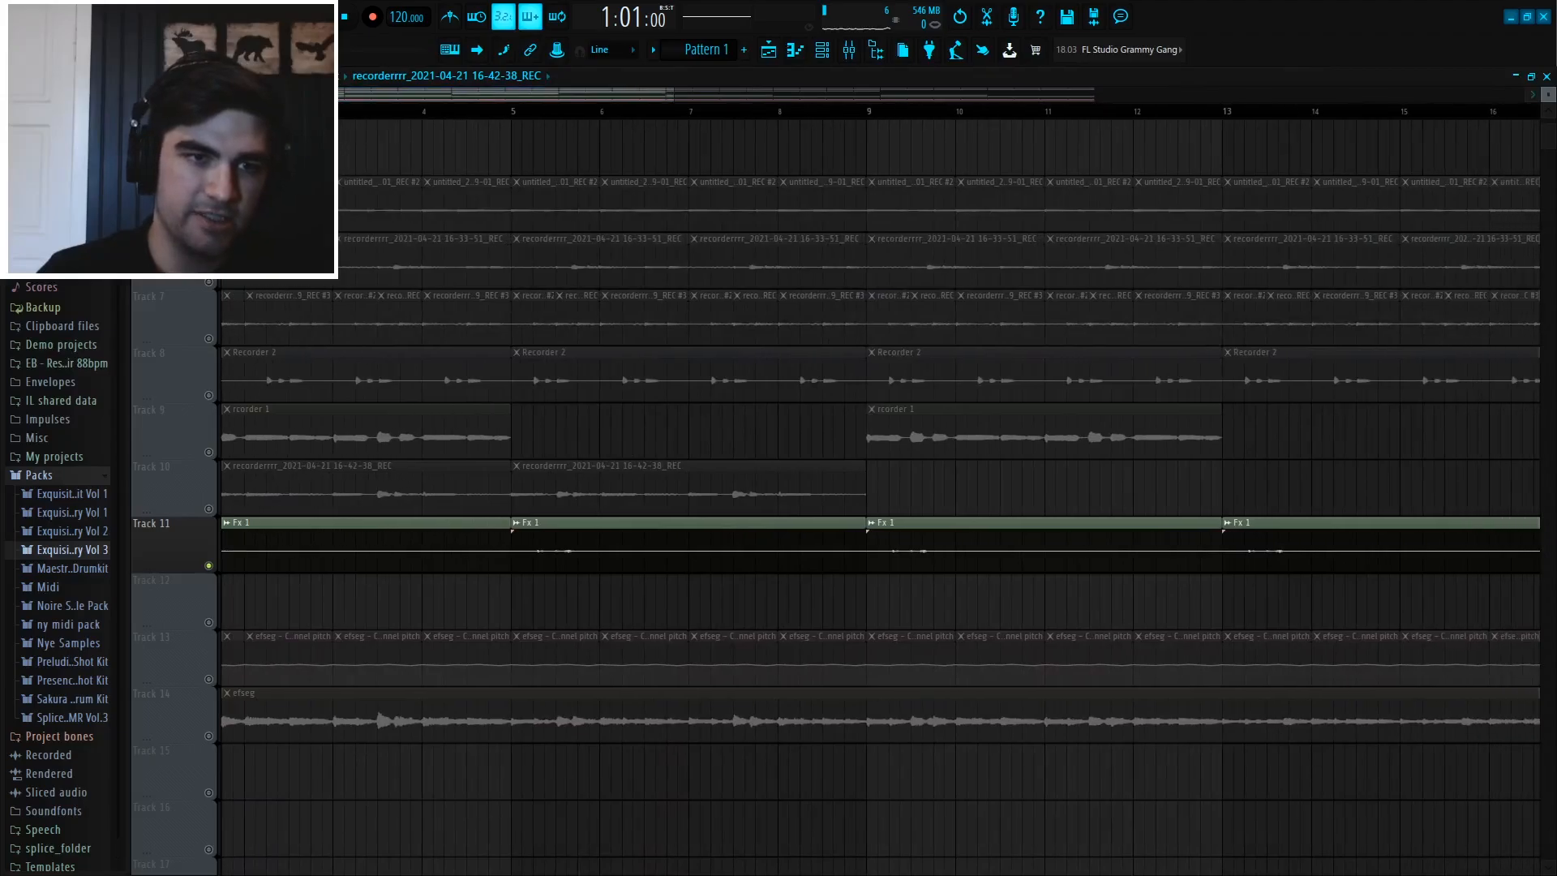
scroll(354, 155, "down", 5, "ctrl")
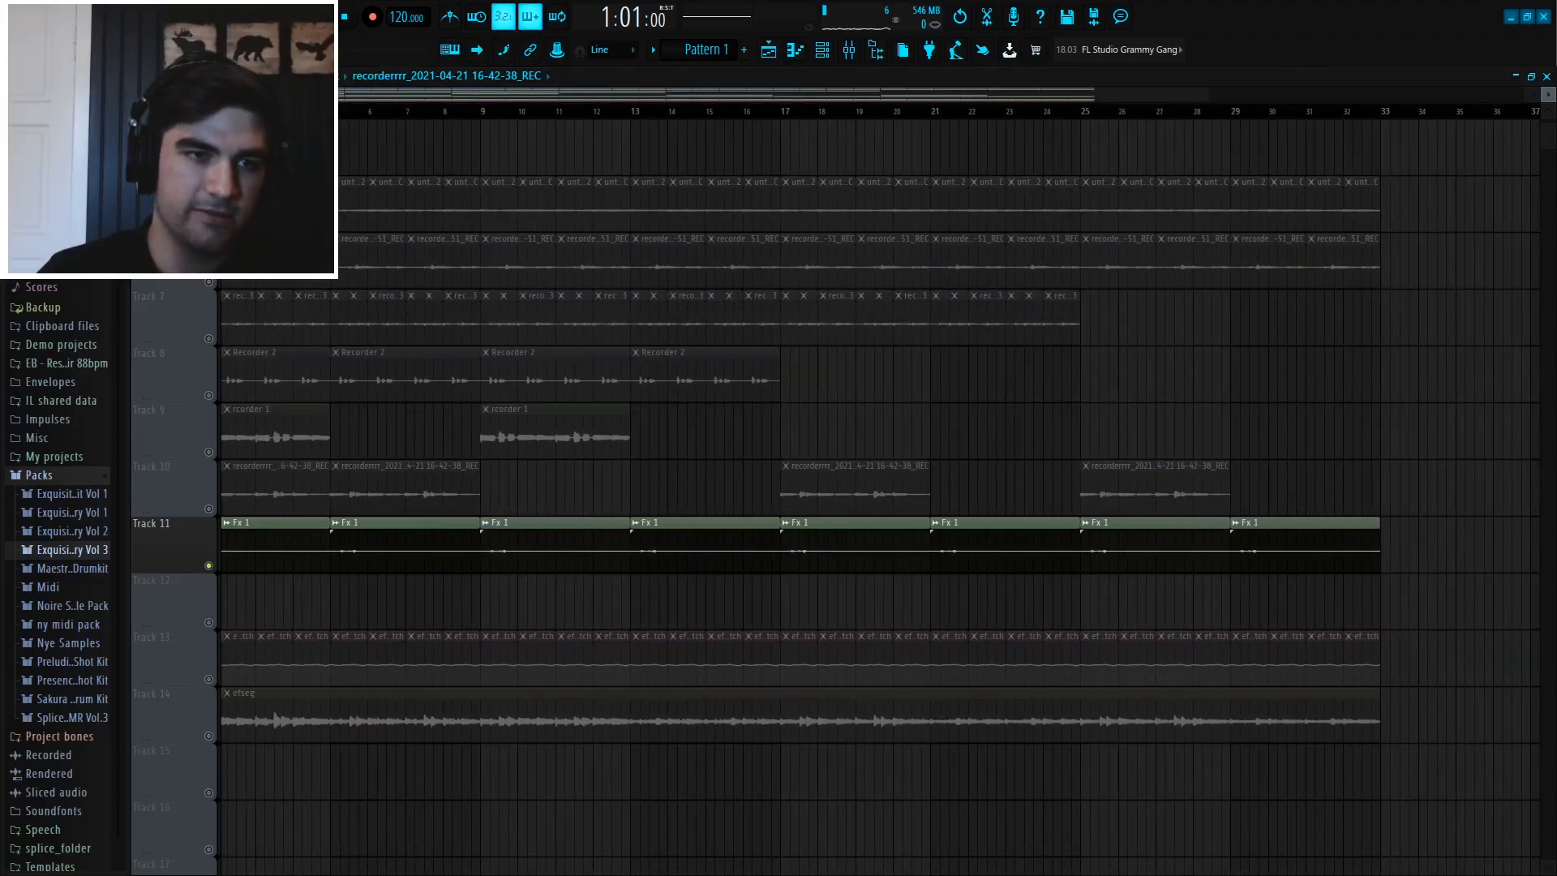
scroll(354, 154, "down", 2, "ctrl")
key("space")
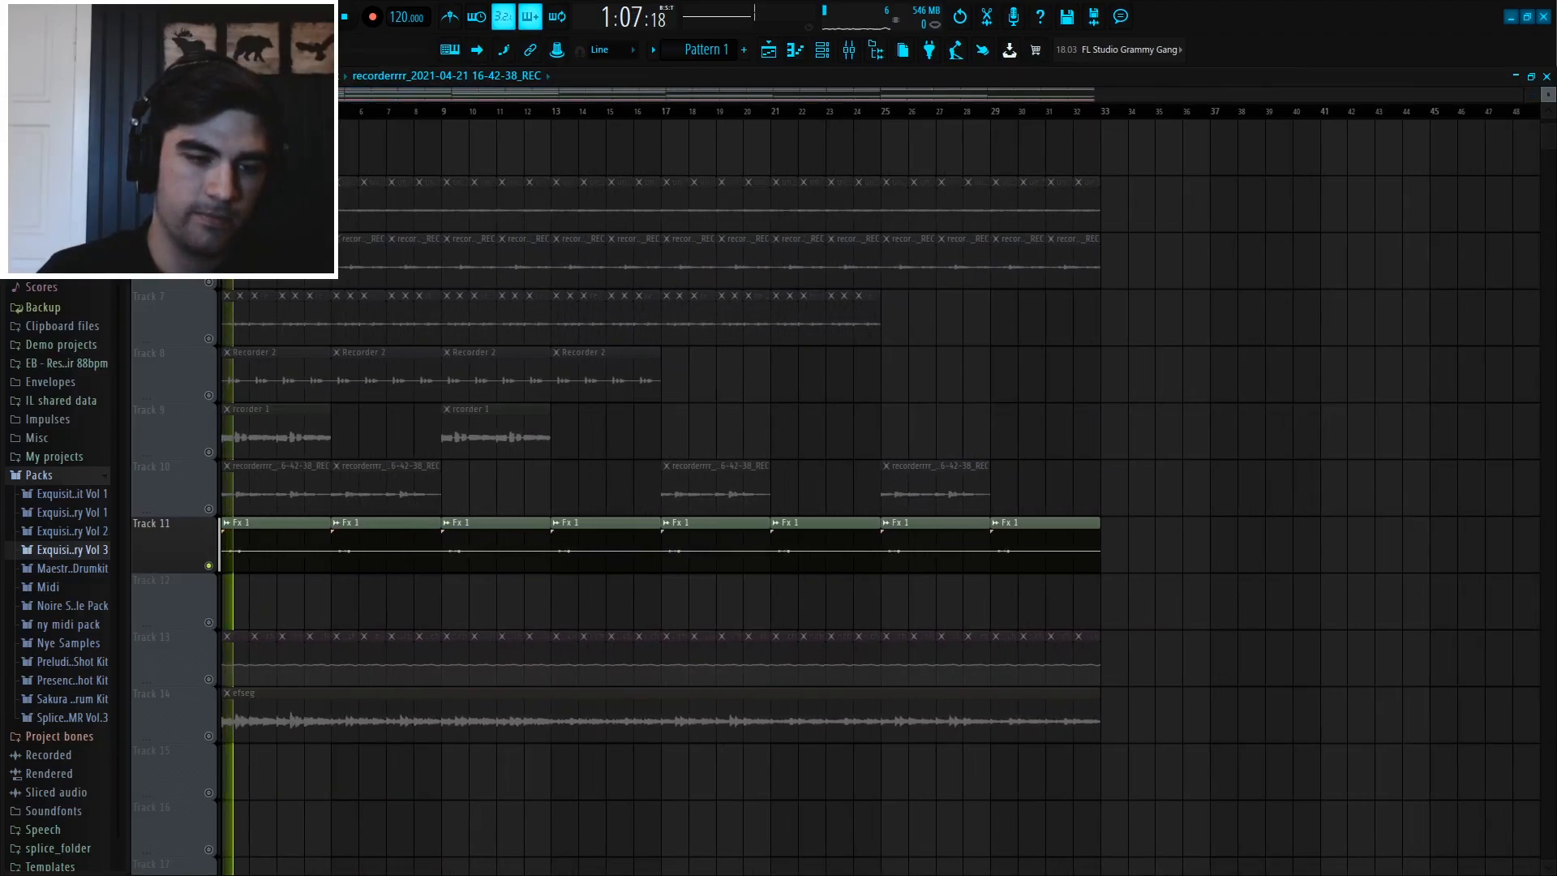
- Enable Tracks 5 to 10 alongside Track 11 during playback, listen to the full layered arrangement, and stop
left_click(208, 508)
left_click(209, 452)
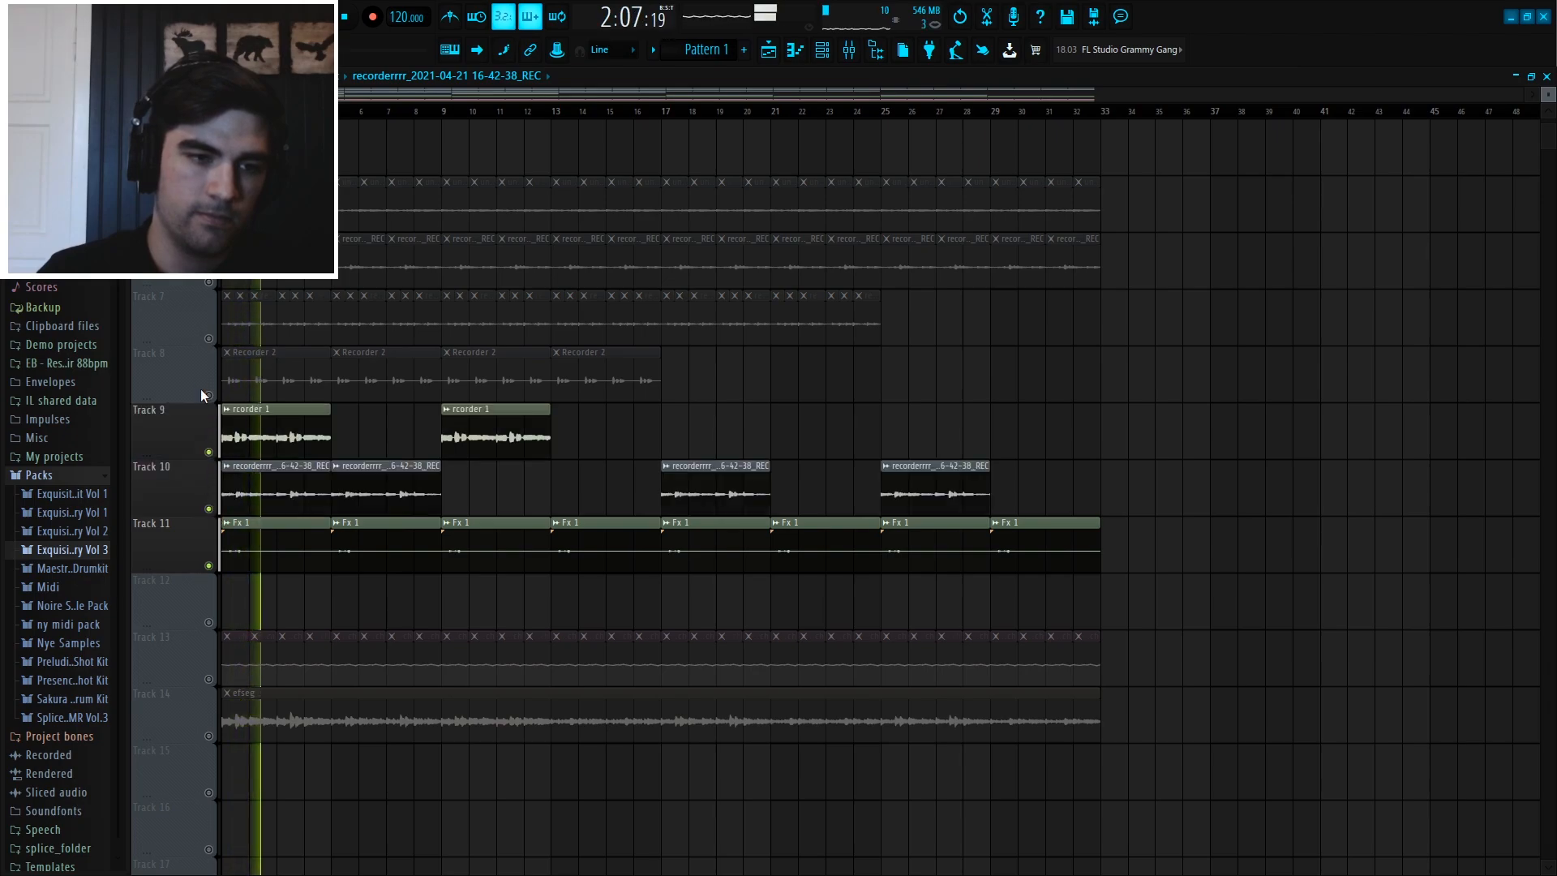
left_click(208, 225)
left_click(208, 281)
left_click(208, 338)
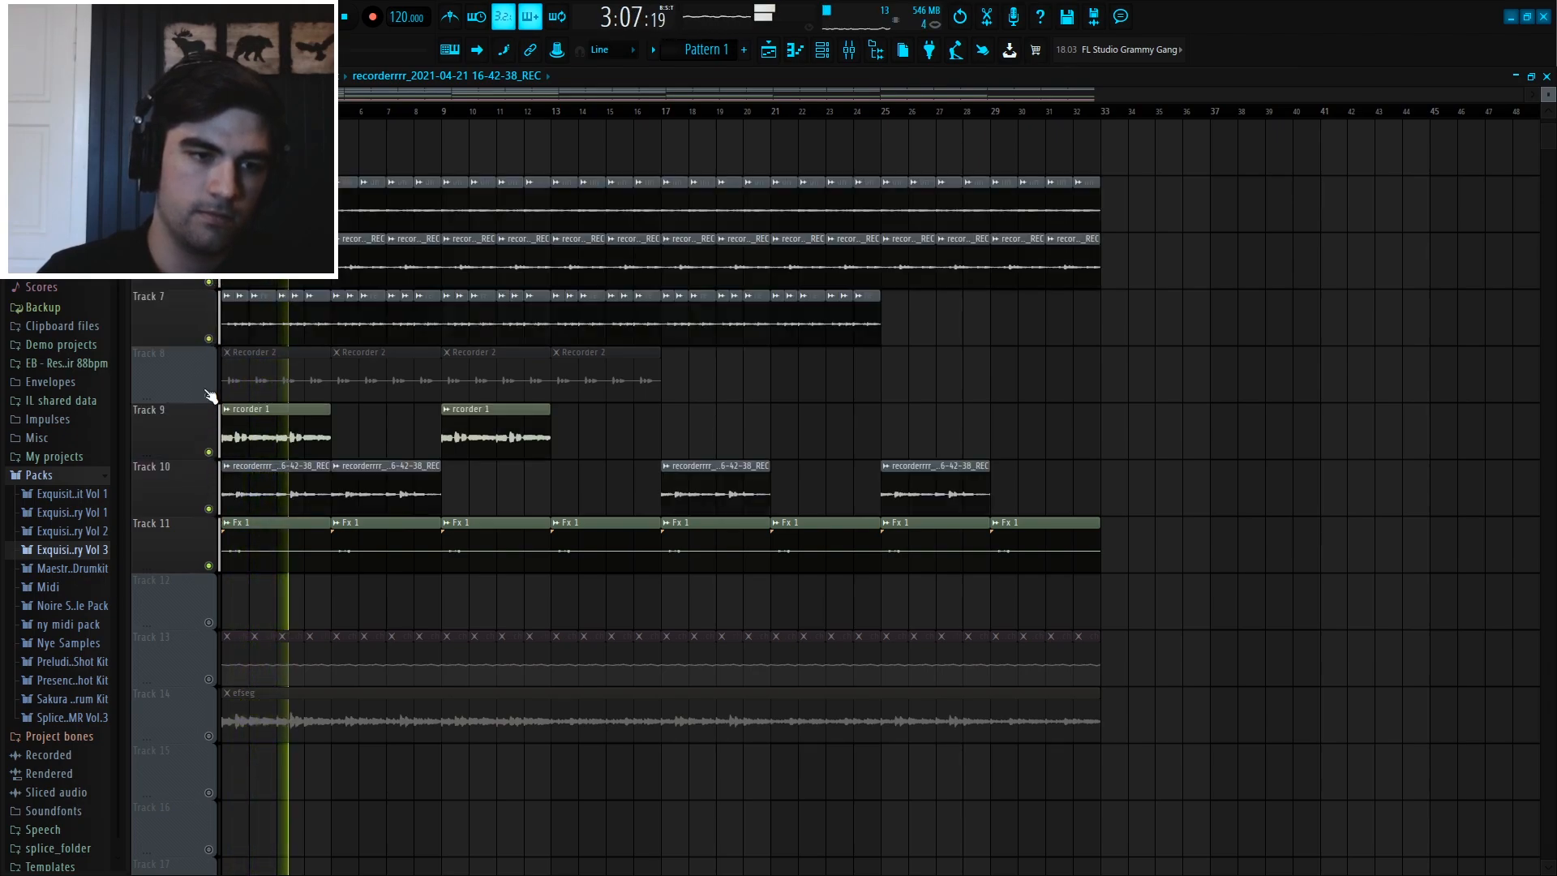
left_click(208, 395)
scroll(385, 405, "down", 1)
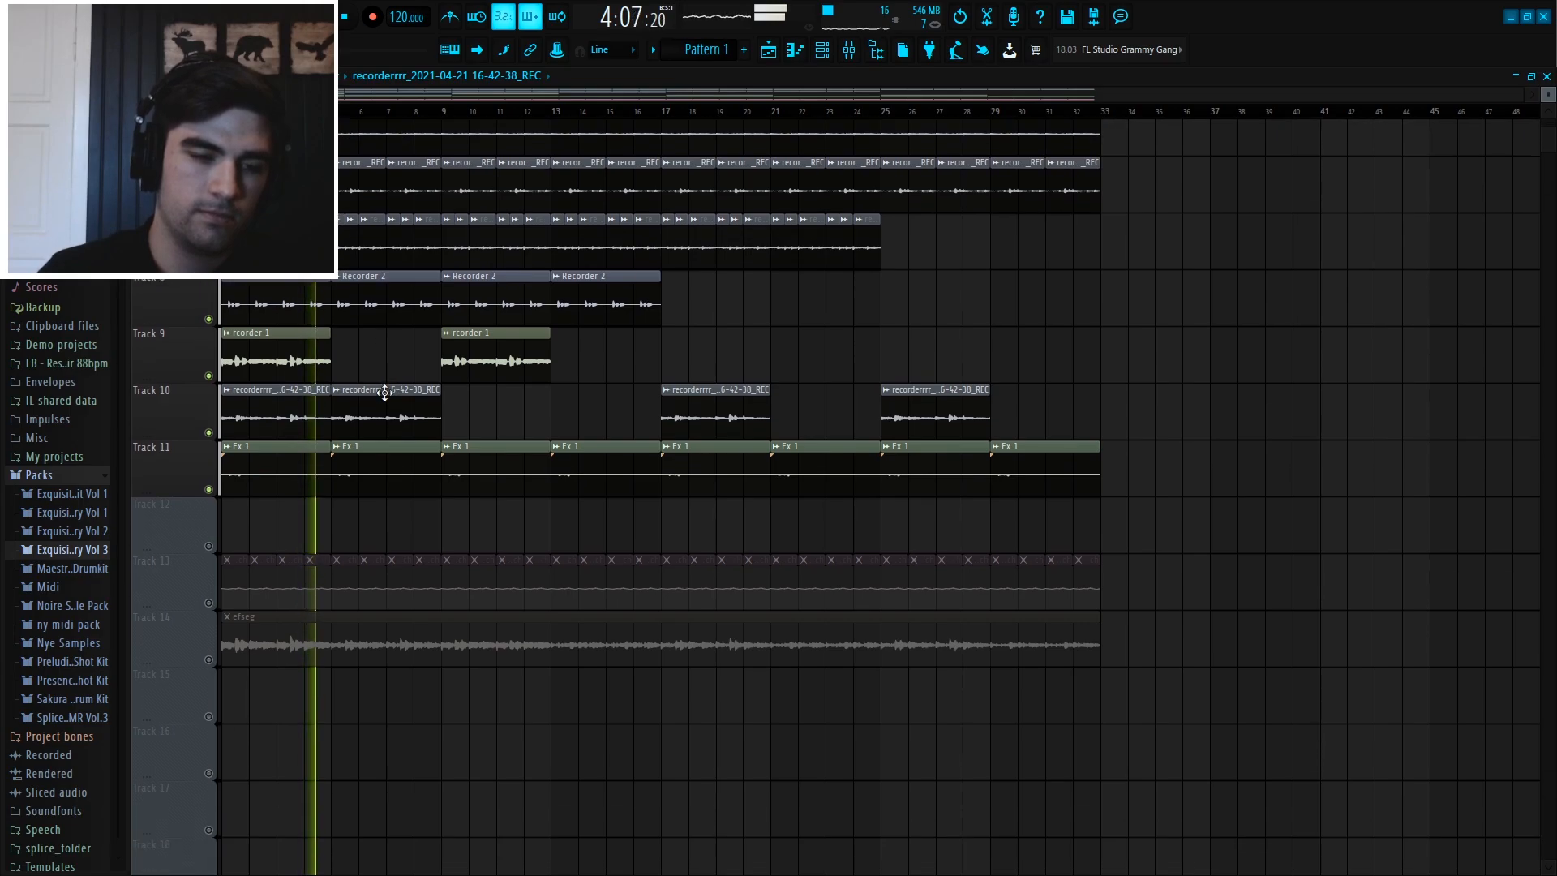
scroll(385, 391, "down", 1)
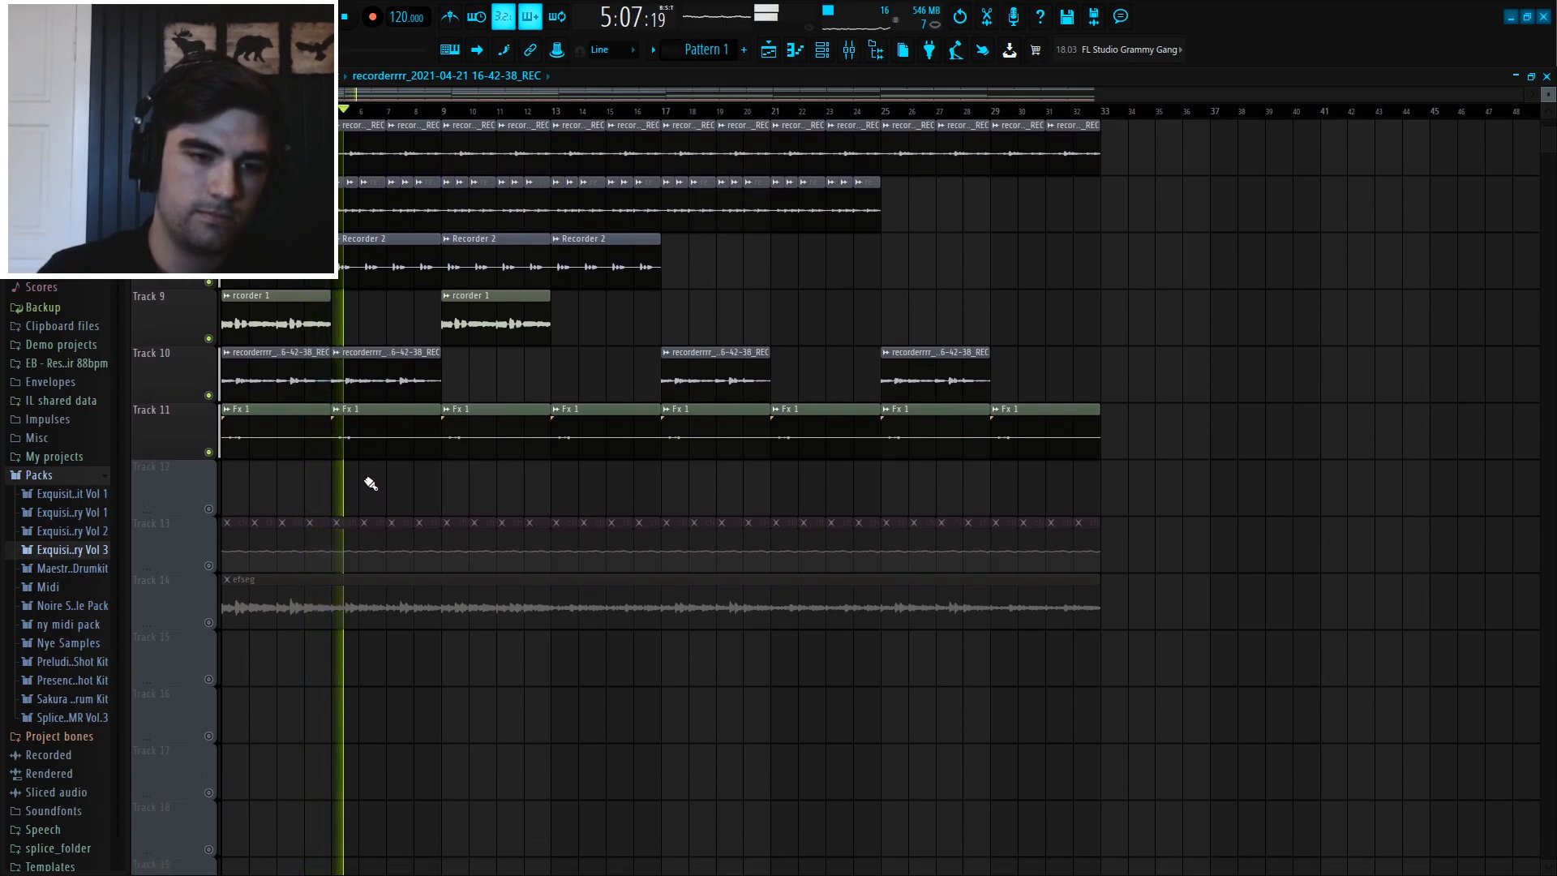
key("space")
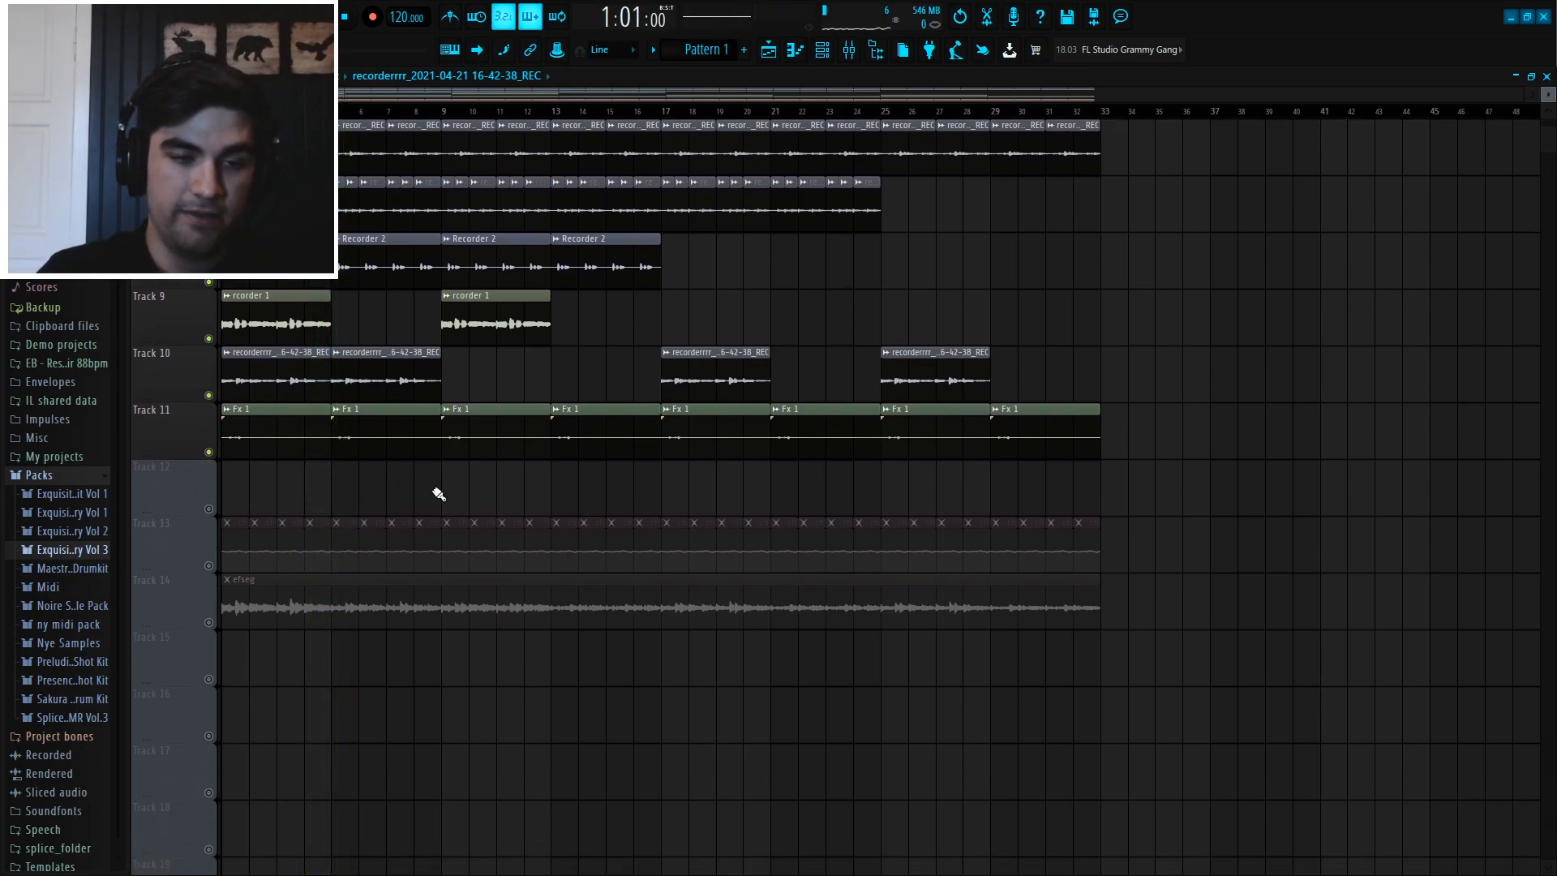
- Solo the efseg audio on Track 14 and enable its channel pitch automation on Track 13
scroll(252, 521, "up", 4, "ctrl")
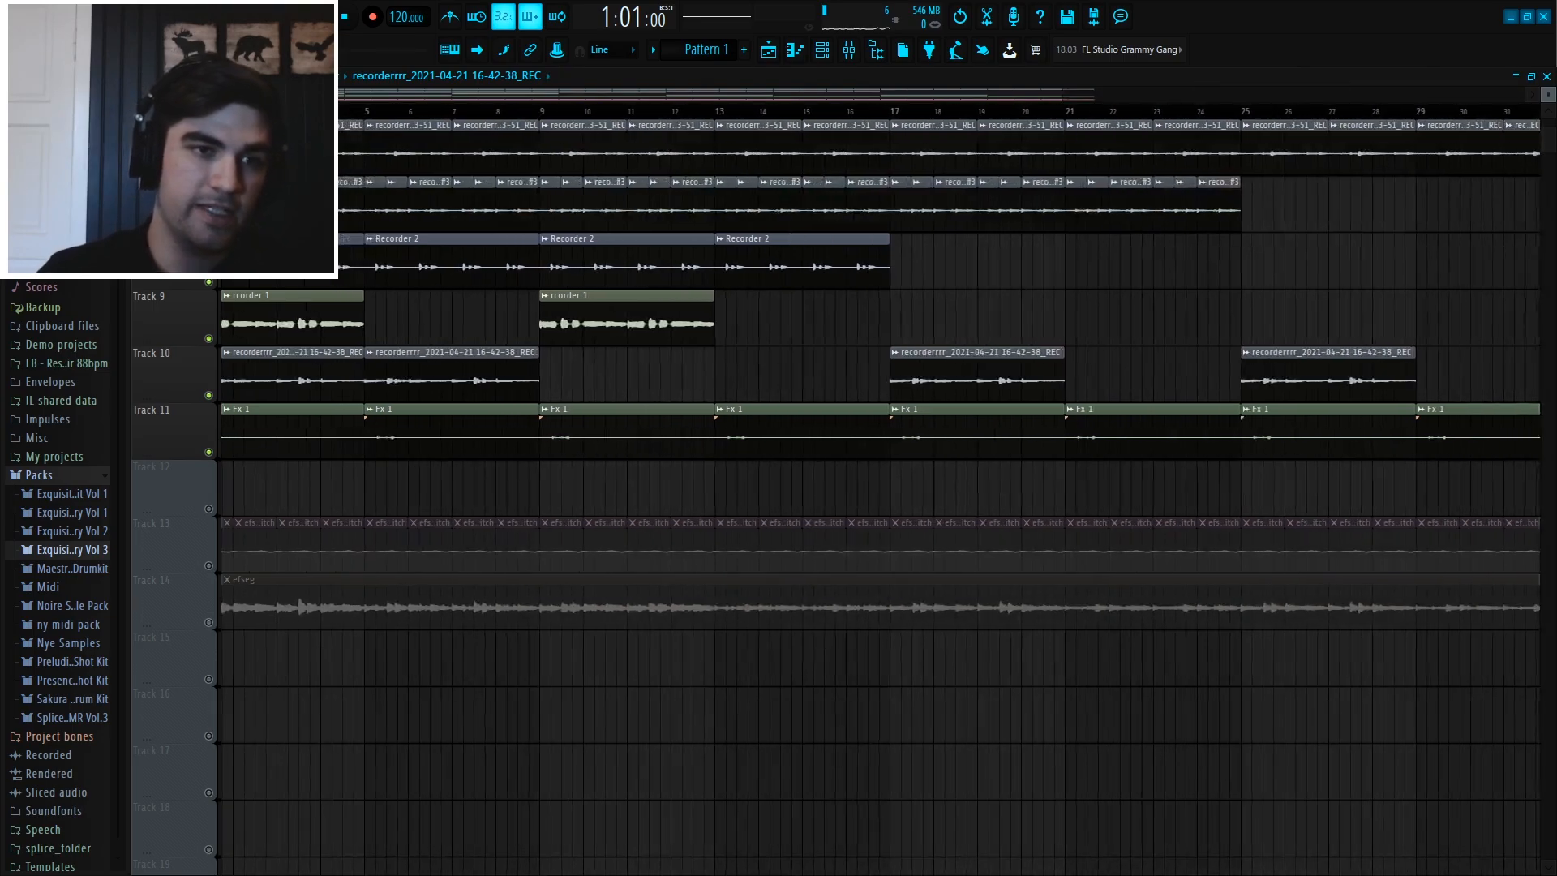
left_click(208, 622, "ctrl")
left_click(208, 565)
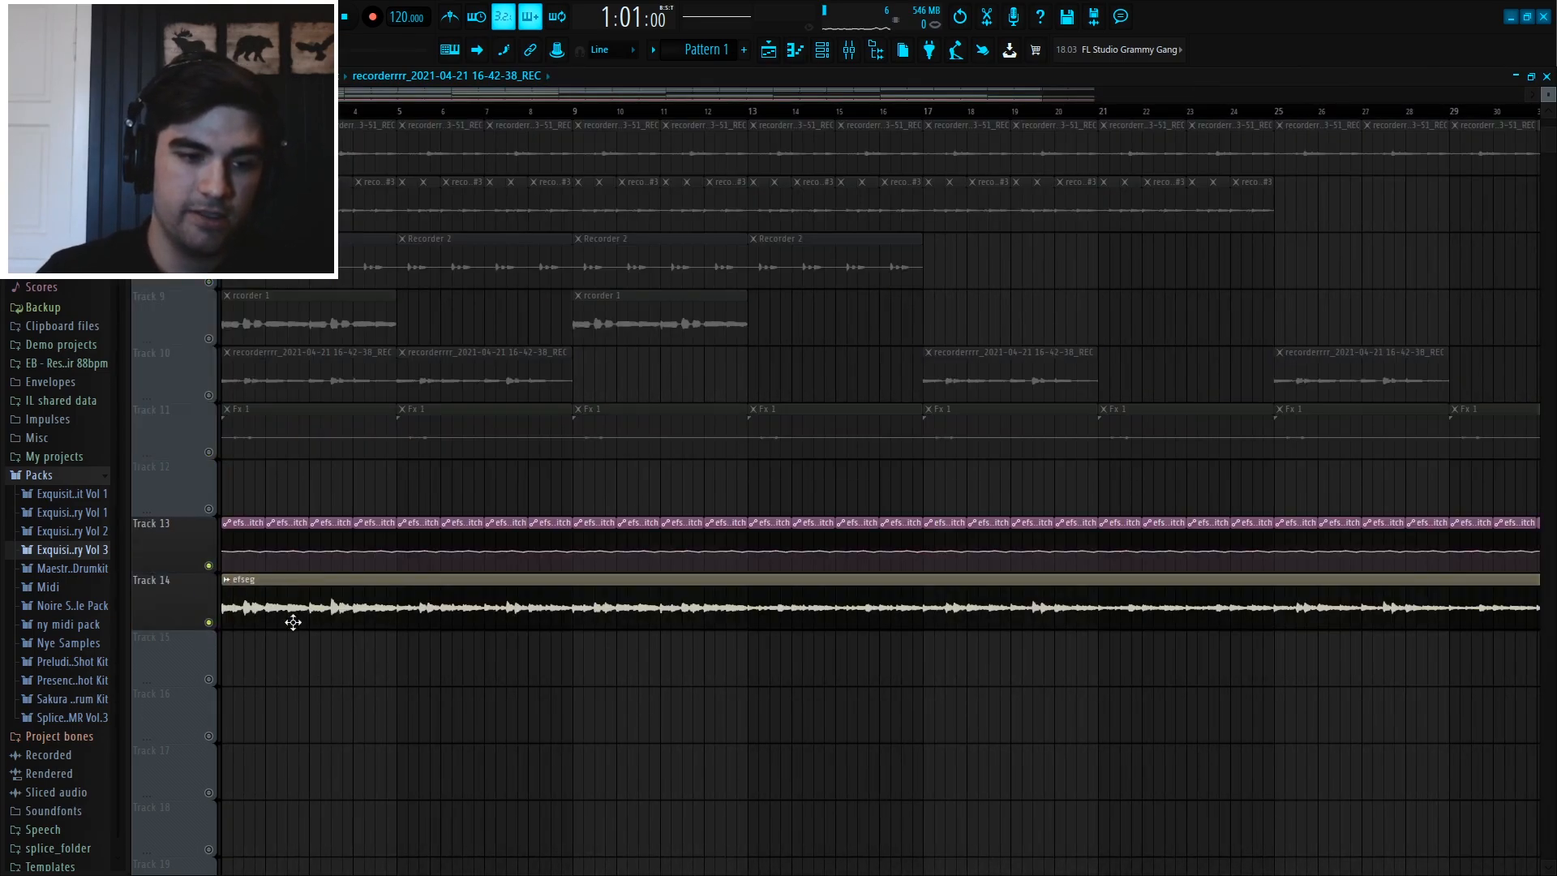
- Show the Master track's effects in the mixer and review its WaveShell1-VST and Fruity parametric EQ 2 settings
left_click(849, 49)
left_click(193, 562)
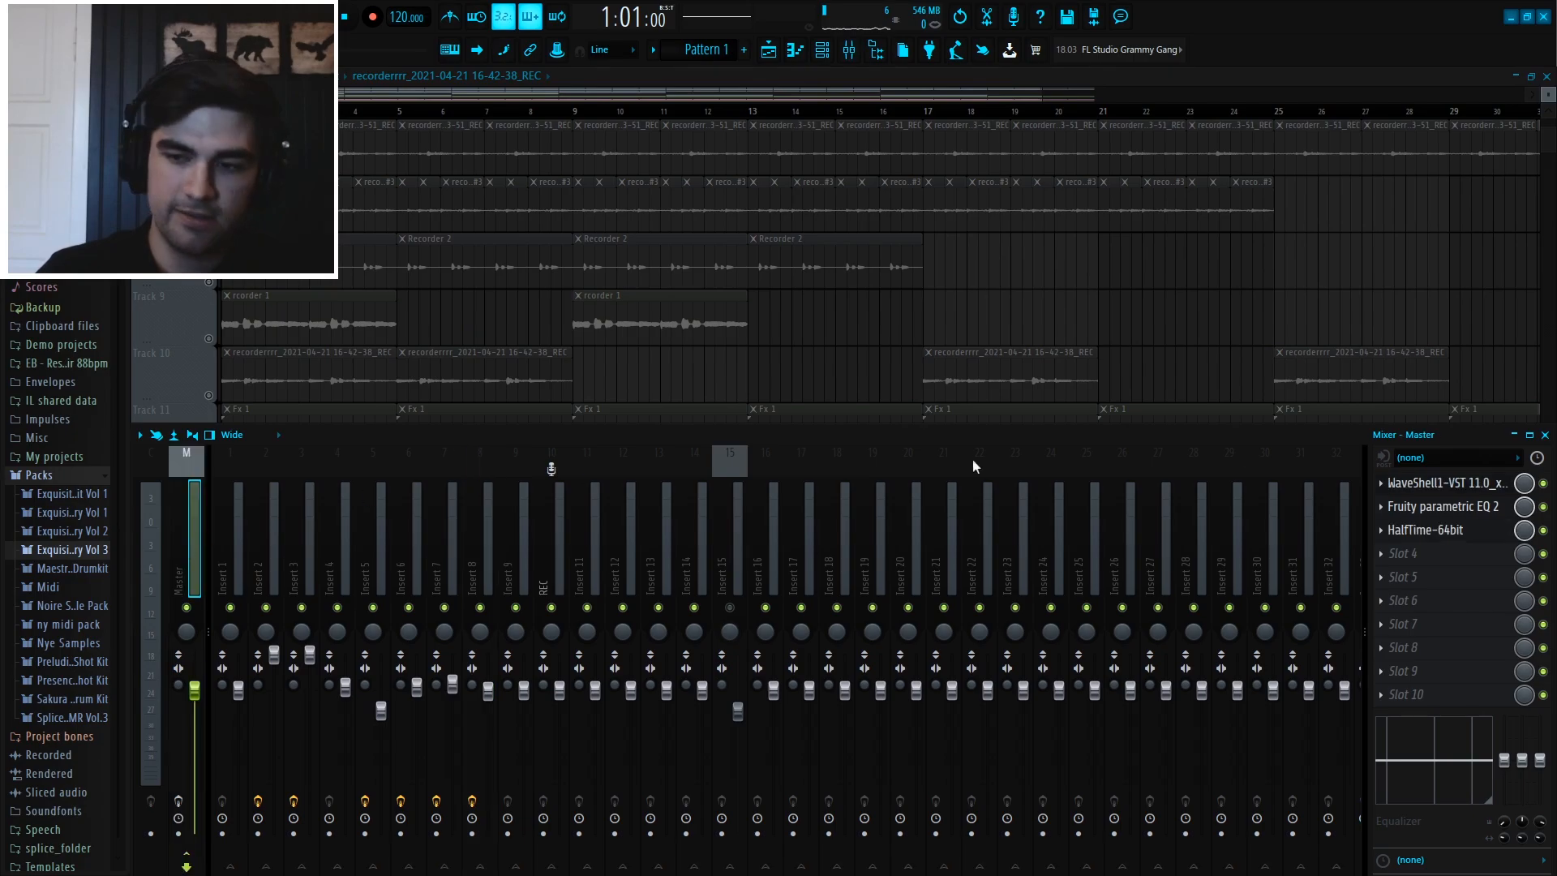
left_click(1485, 489)
mouse_move(399, 198)
left_mouse_down()
mouse_move(377, 185)
mouse_move(440, 177)
mouse_move(394, 174)
left_mouse_up()
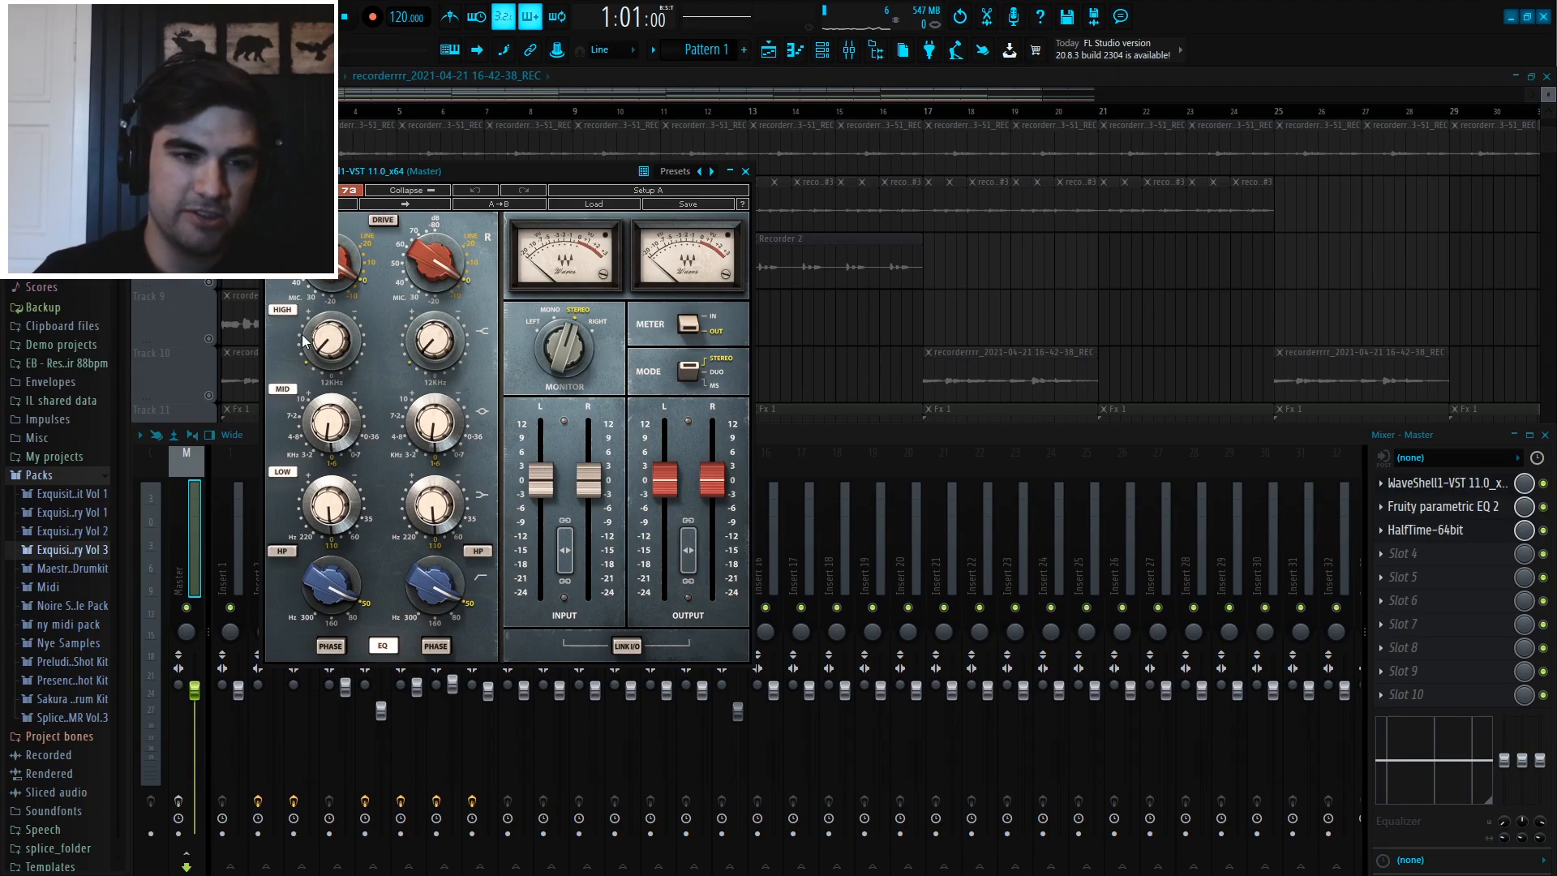
left_click(746, 172)
left_click(1494, 511)
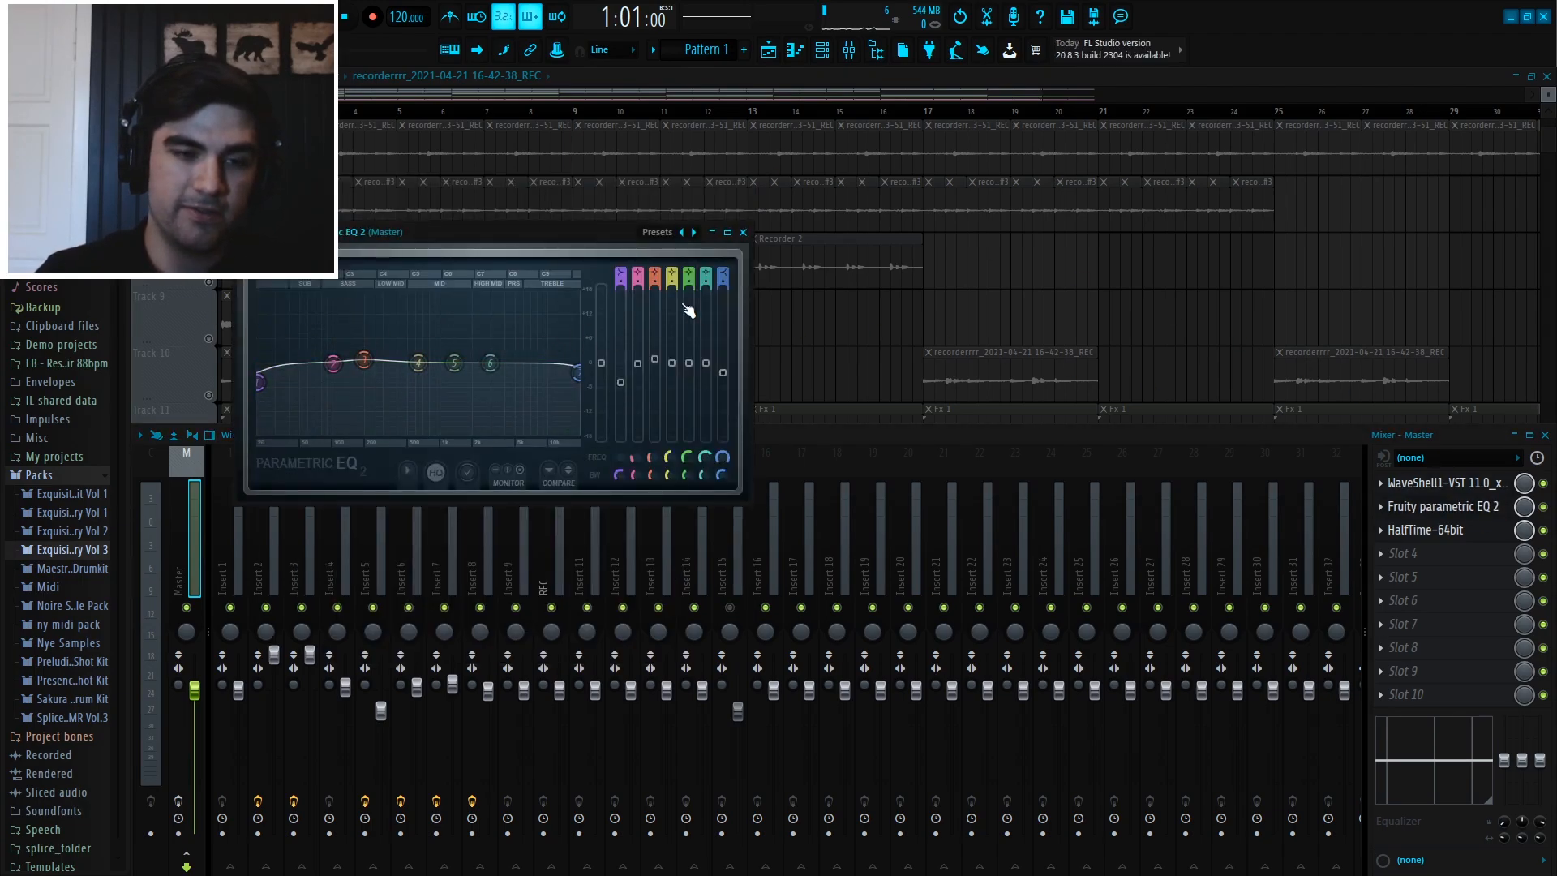
left_click(743, 233)
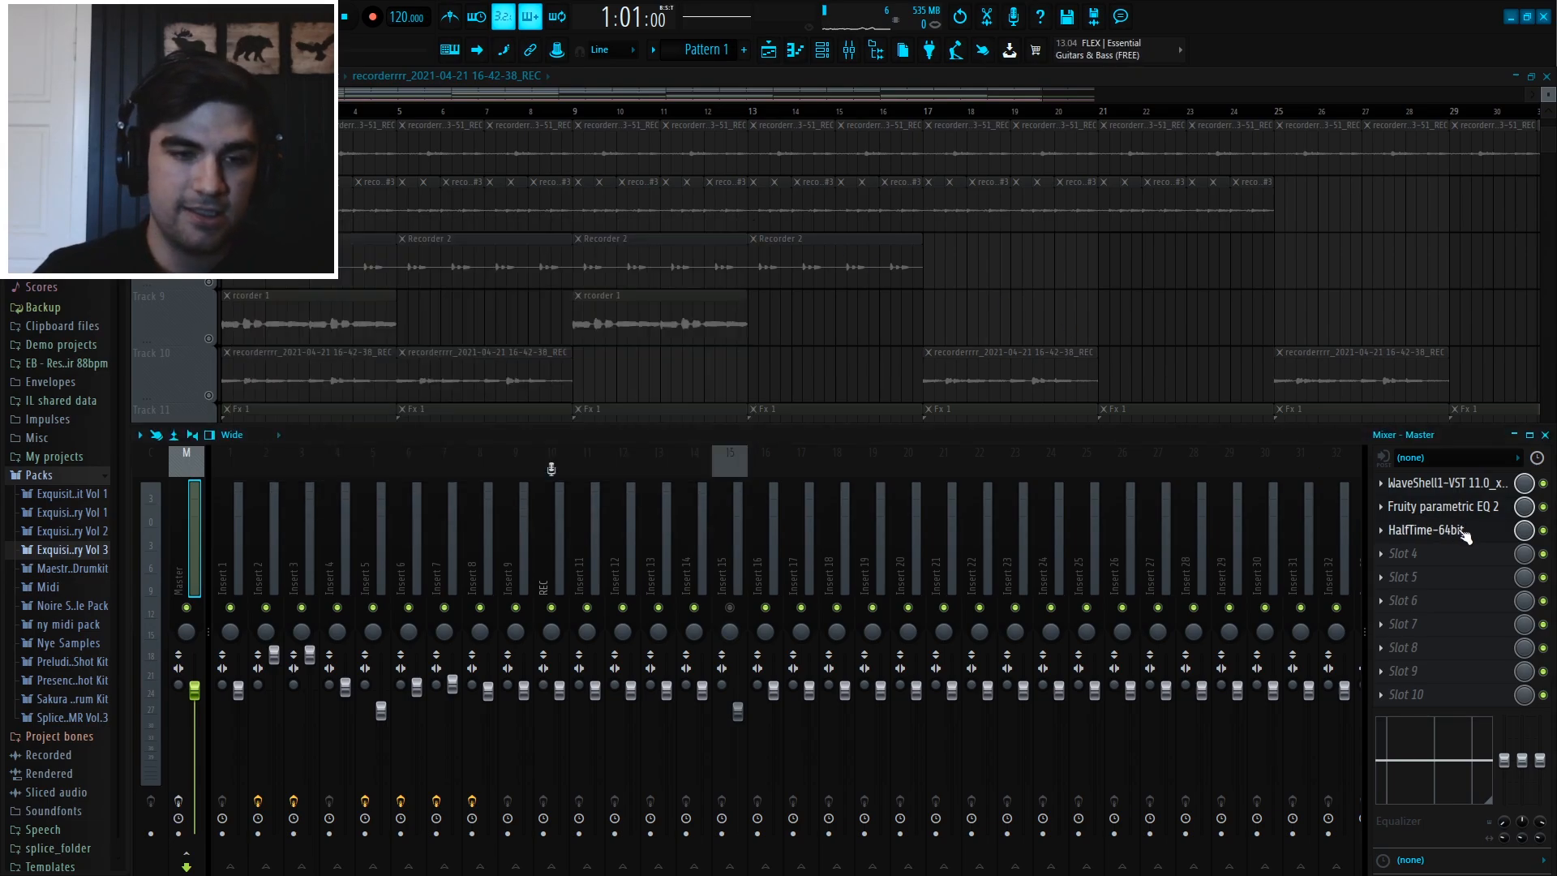
- Review the HalfTime-64bit effect settings on the Master track and hide the mixer
left_click(1451, 530)
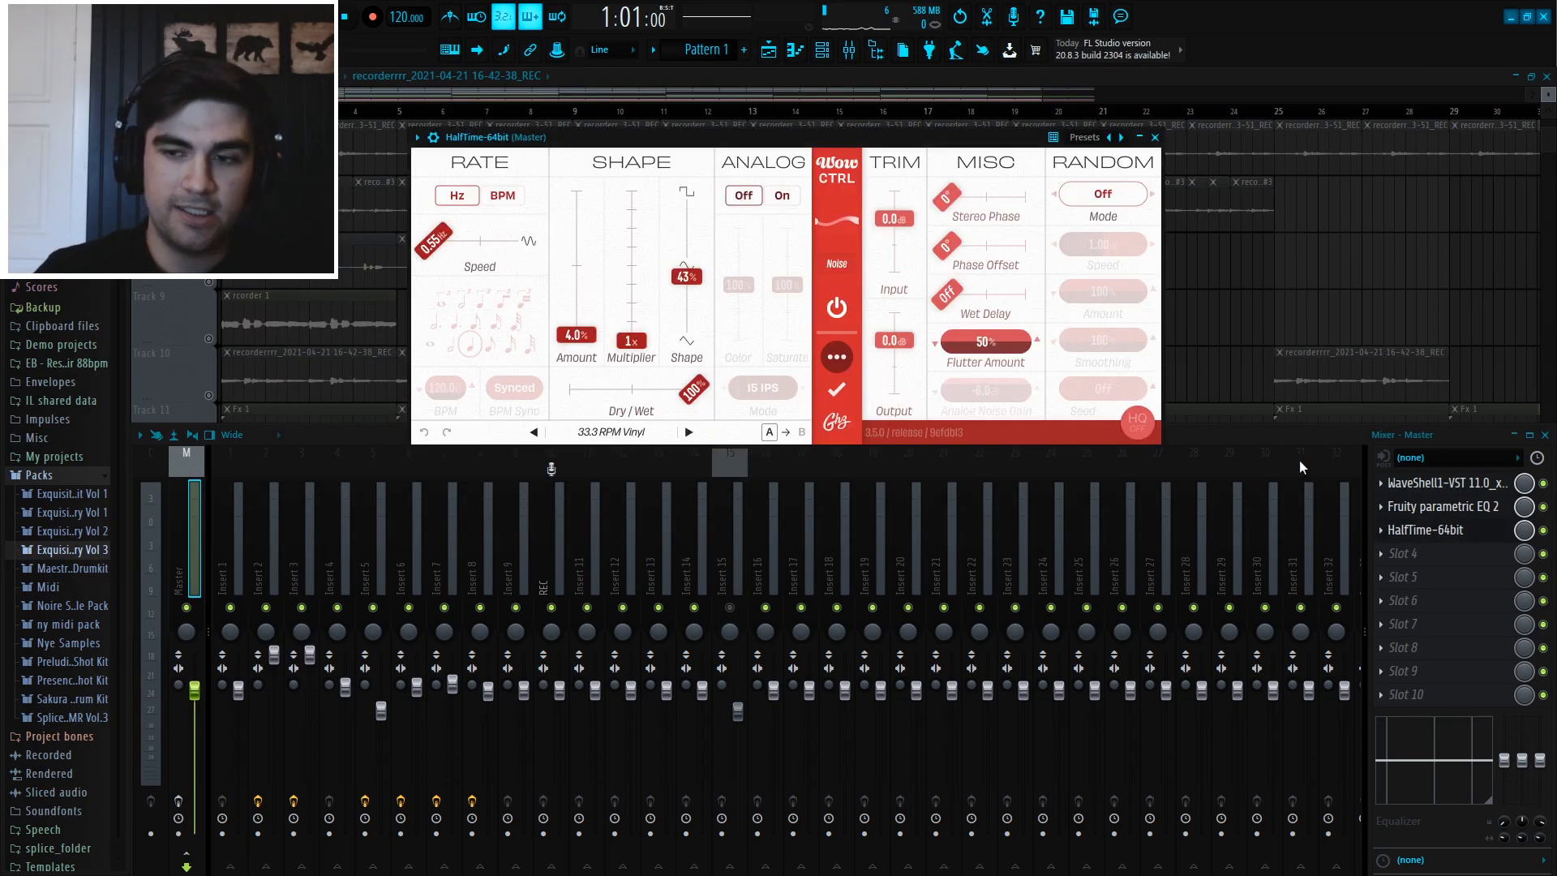
left_click(1154, 137)
key("F9")
- Listen to the efseg audio on Track 14 with its channel pitch automation and stop playback
scroll(1216, 292, "down", 4)
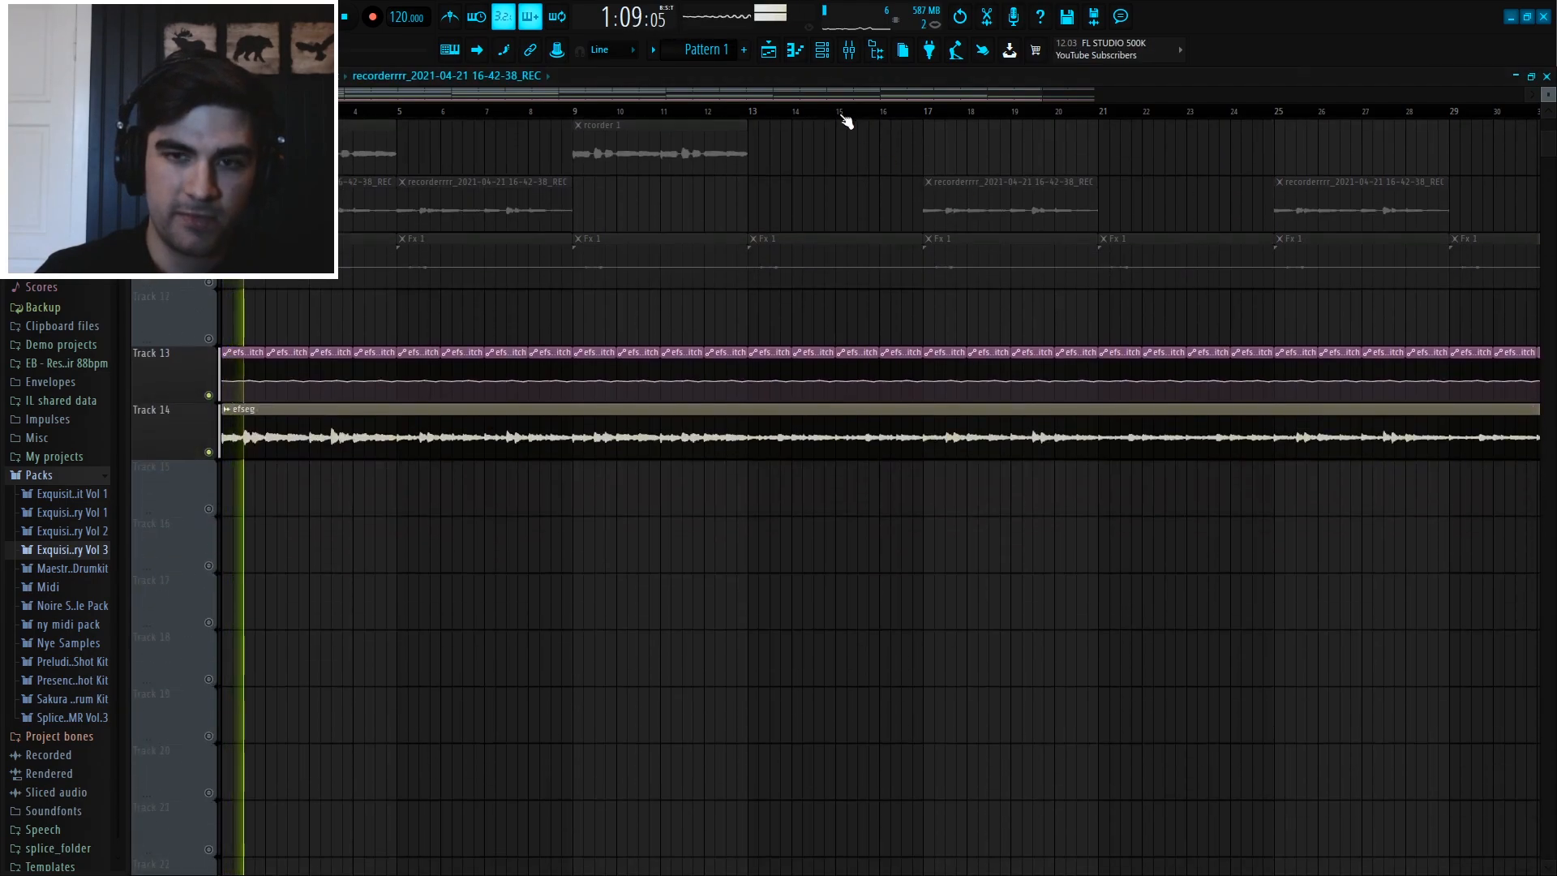
scroll(843, 119, "down", 2)
scroll(843, 120, "up", 5)
key("space")
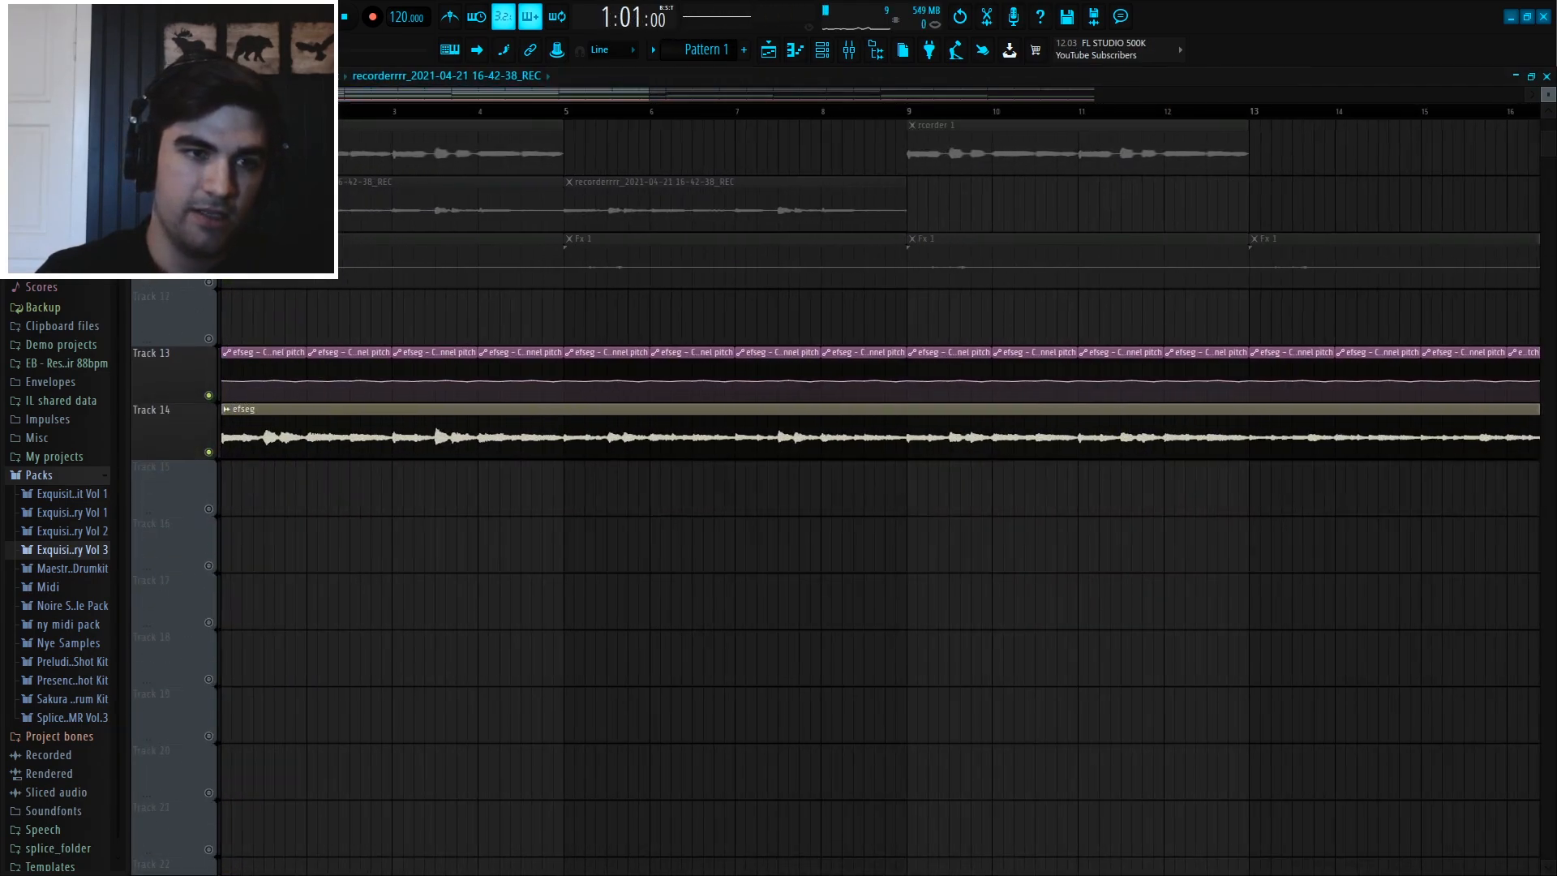
- Examine the efseg clip's channel settings and its pitch control, and close them
scroll(337, 116, "up", 5)
scroll(340, 117, "down", 1)
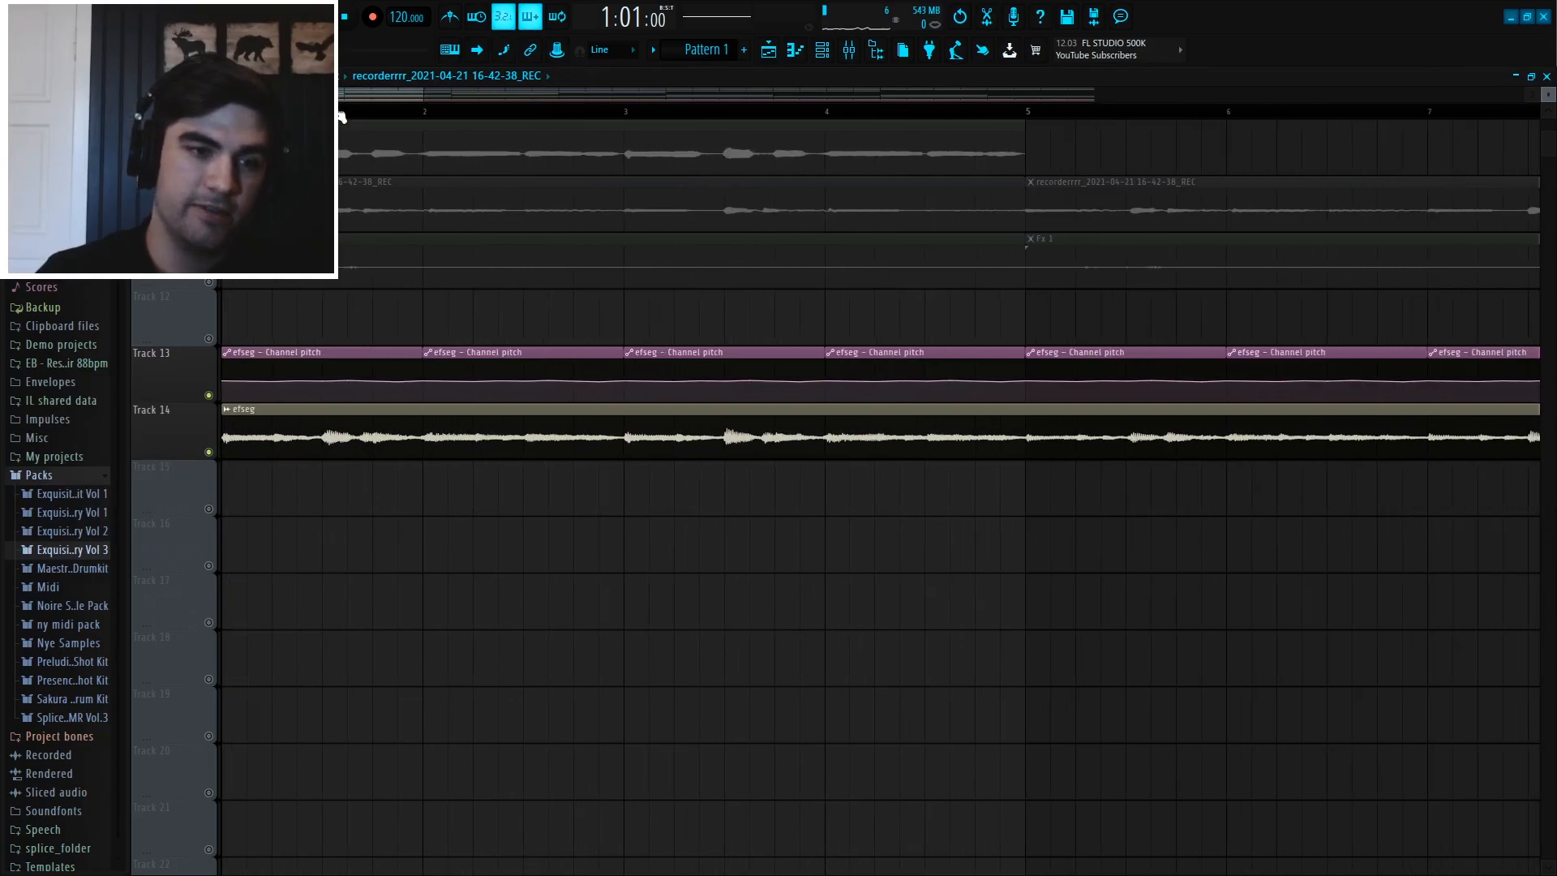
double_click(394, 420)
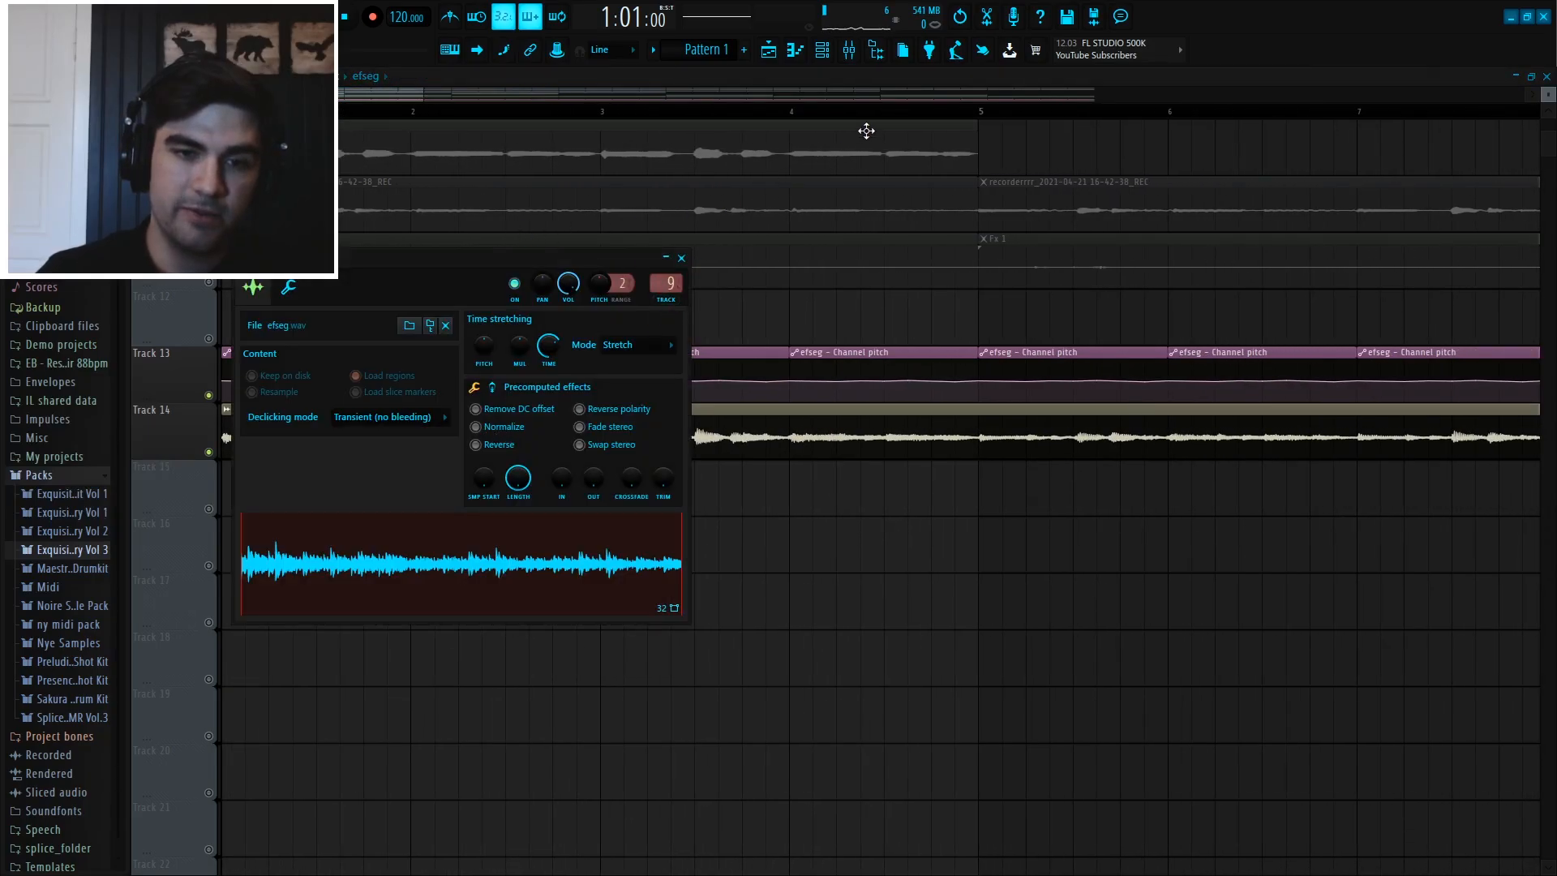
right_click(600, 279)
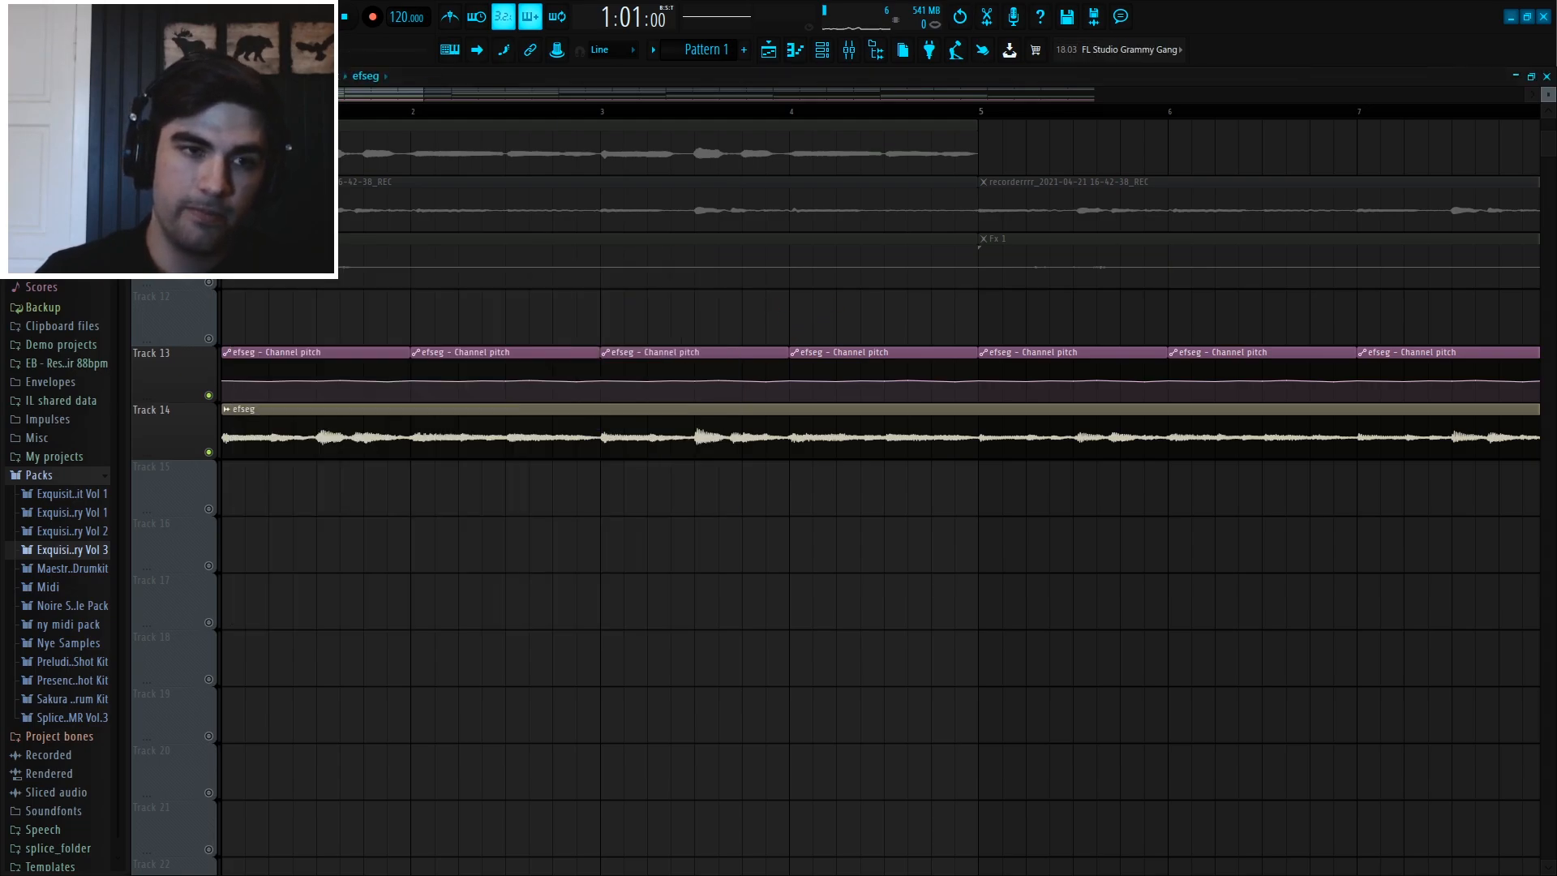
- Examine the points of the efseg channel pitch automation on Track 13 in the first bar
scroll(294, 116, "up", 5)
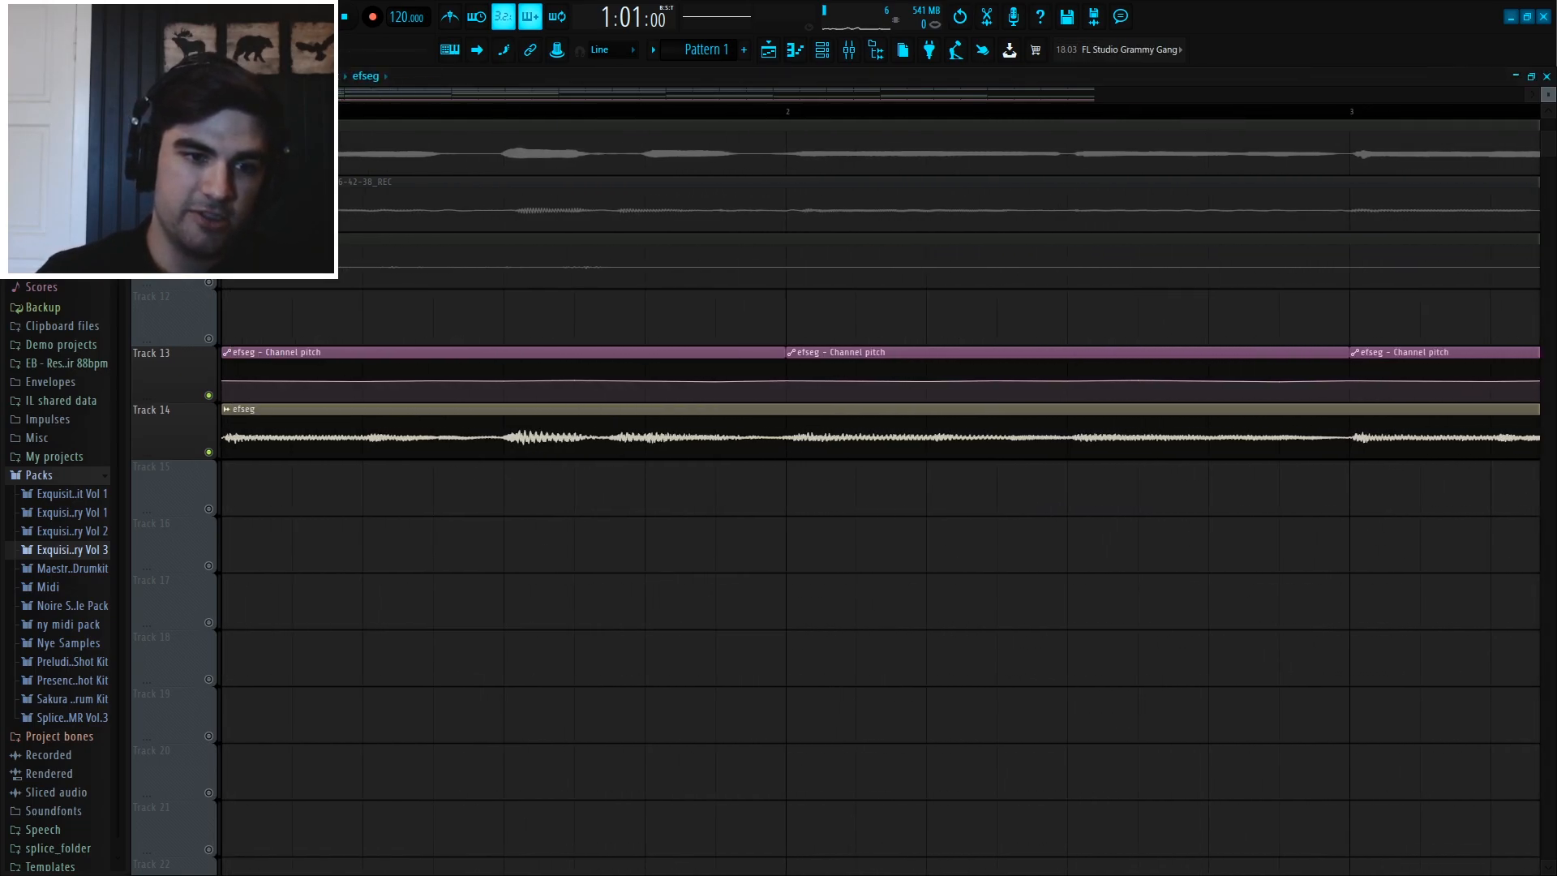
mouse_move(367, 381)
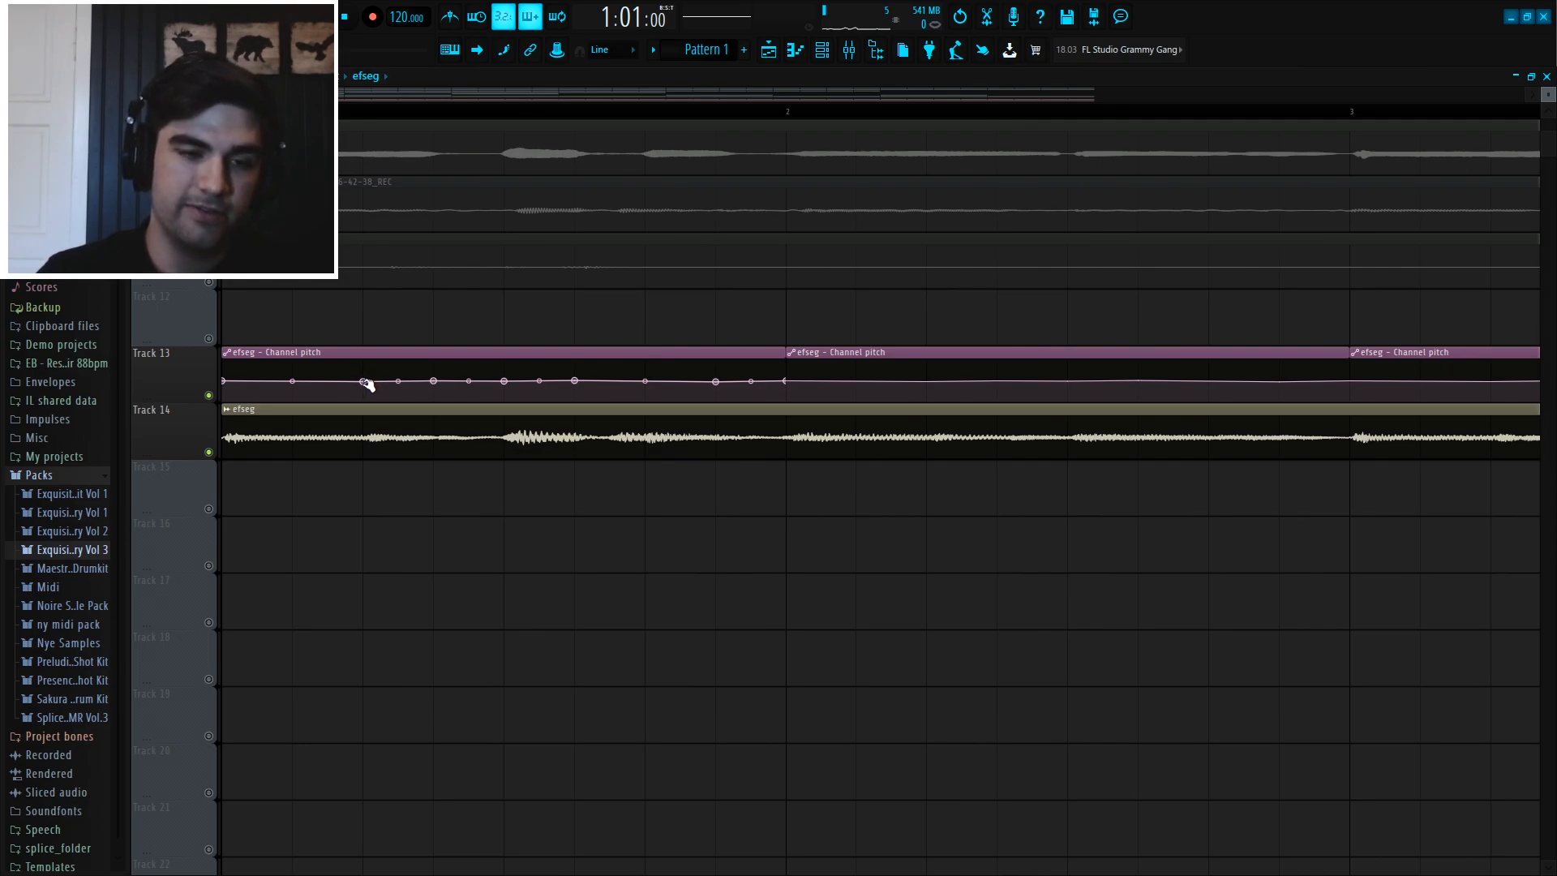
scroll(472, 115, "down", 5)
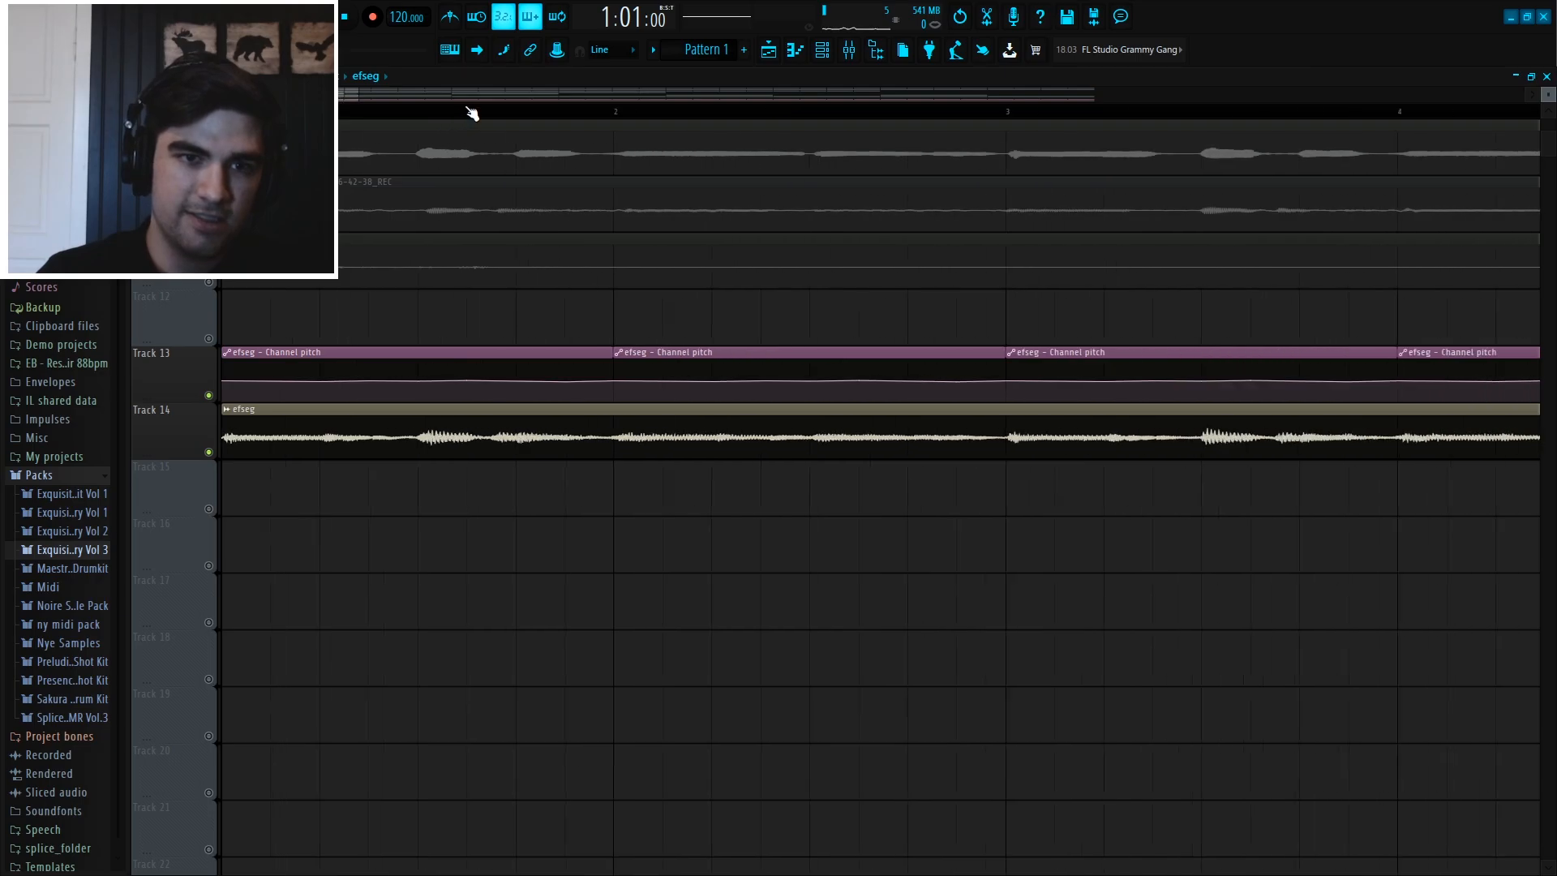
scroll(472, 115, "down", 3)
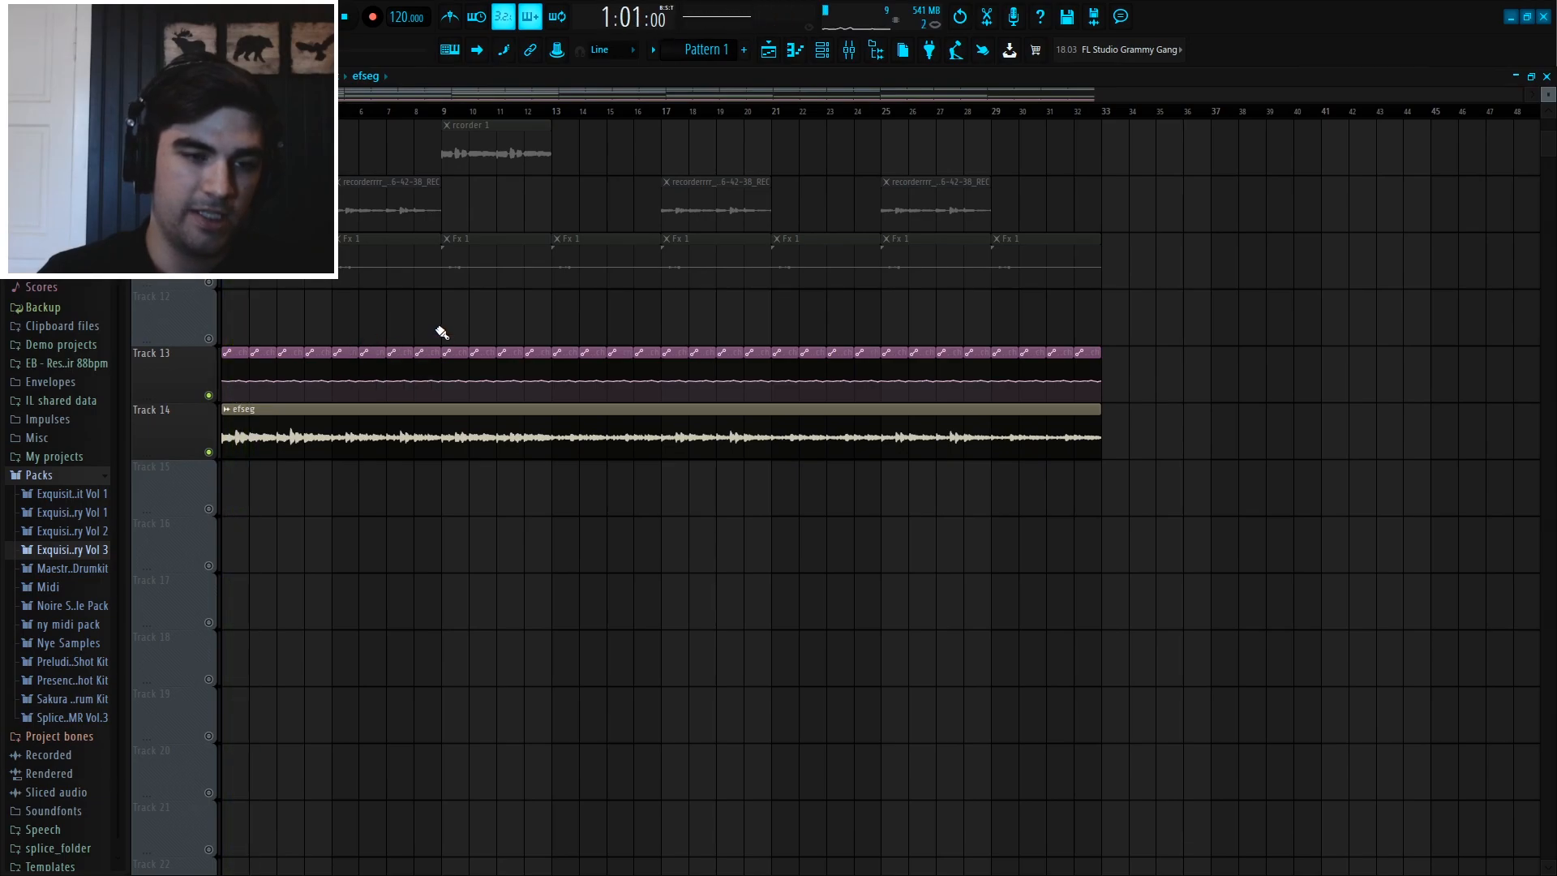
- Play the pitch-automated efseg audio from the start again and stop it after the opening bars
scroll(473, 112, "up", 2)
key("space")
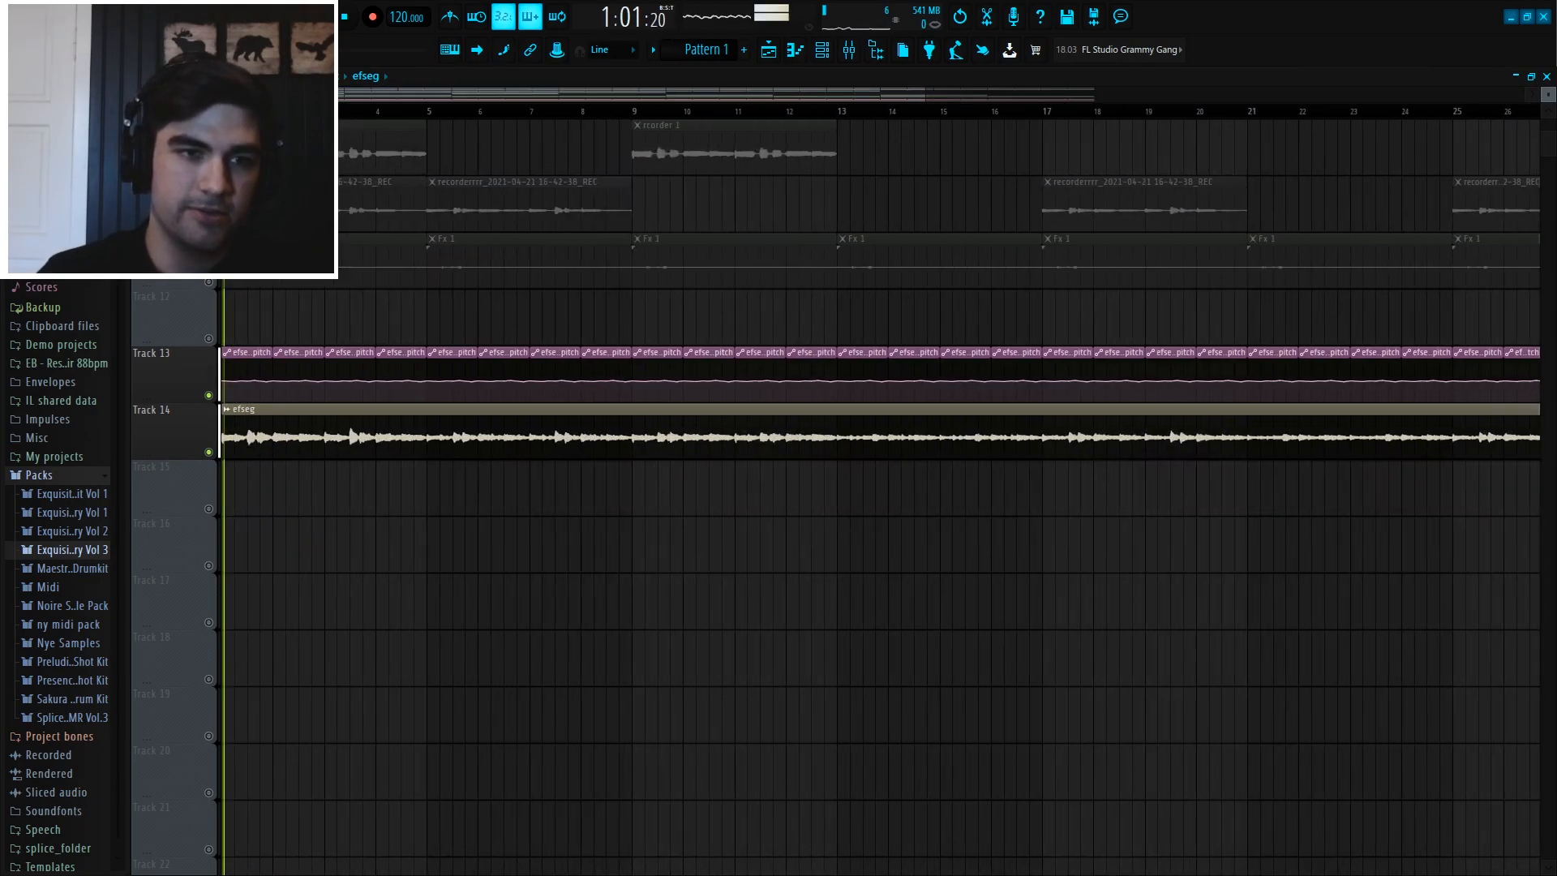
scroll(466, 114, "down", 1)
scroll(504, 111, "down", 1)
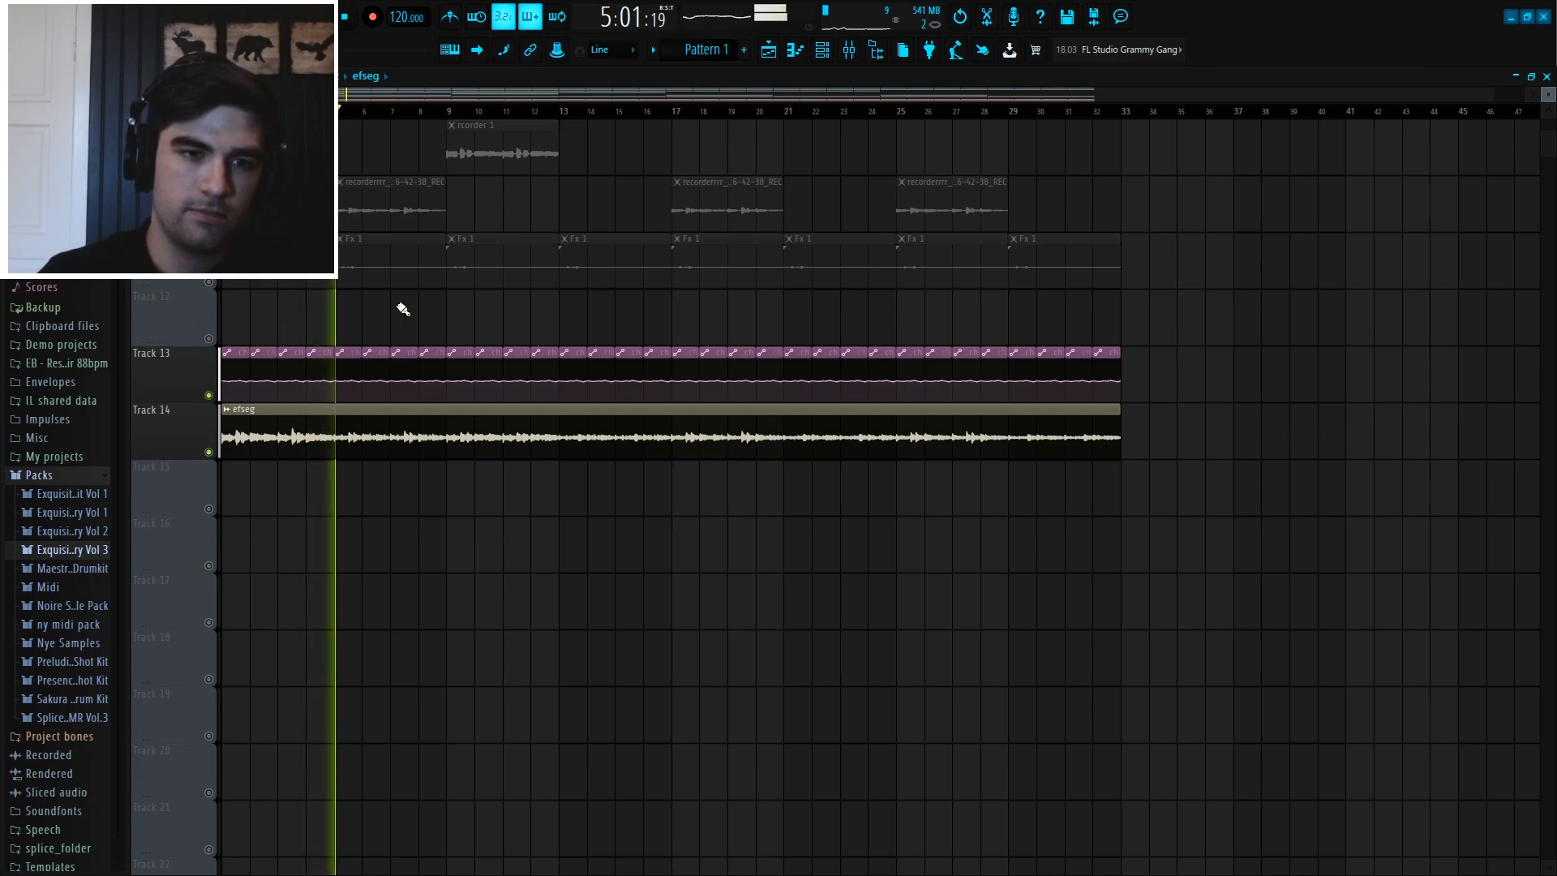
key("space")
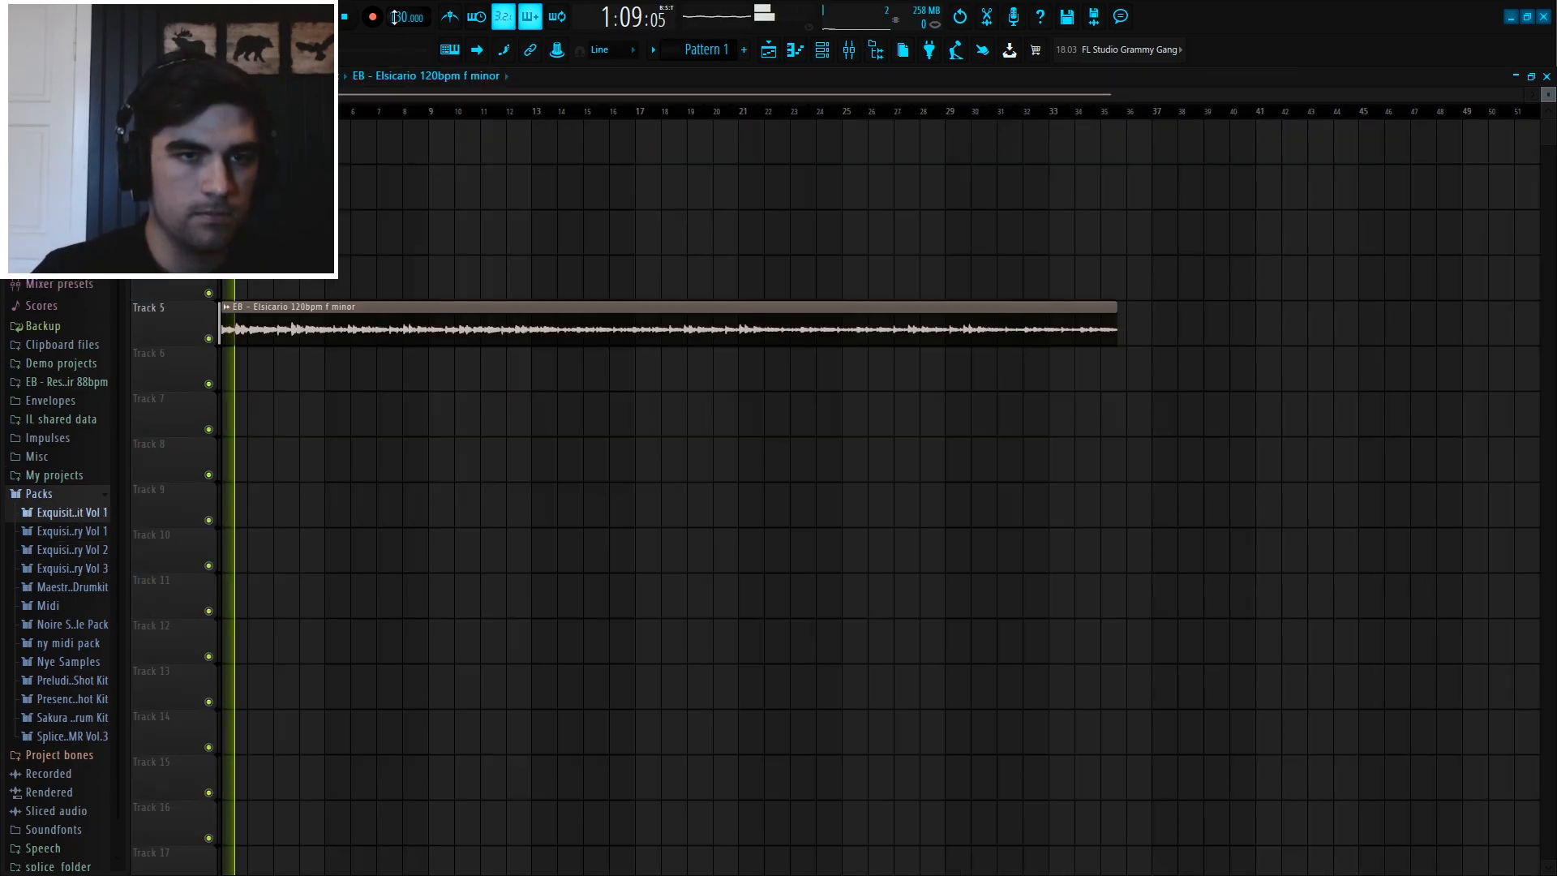
- Set the project tempo to 120 and slice the EB - Elsicario clip on Track 5 every four bars
left_click_drag(394, 17, 394, 25)
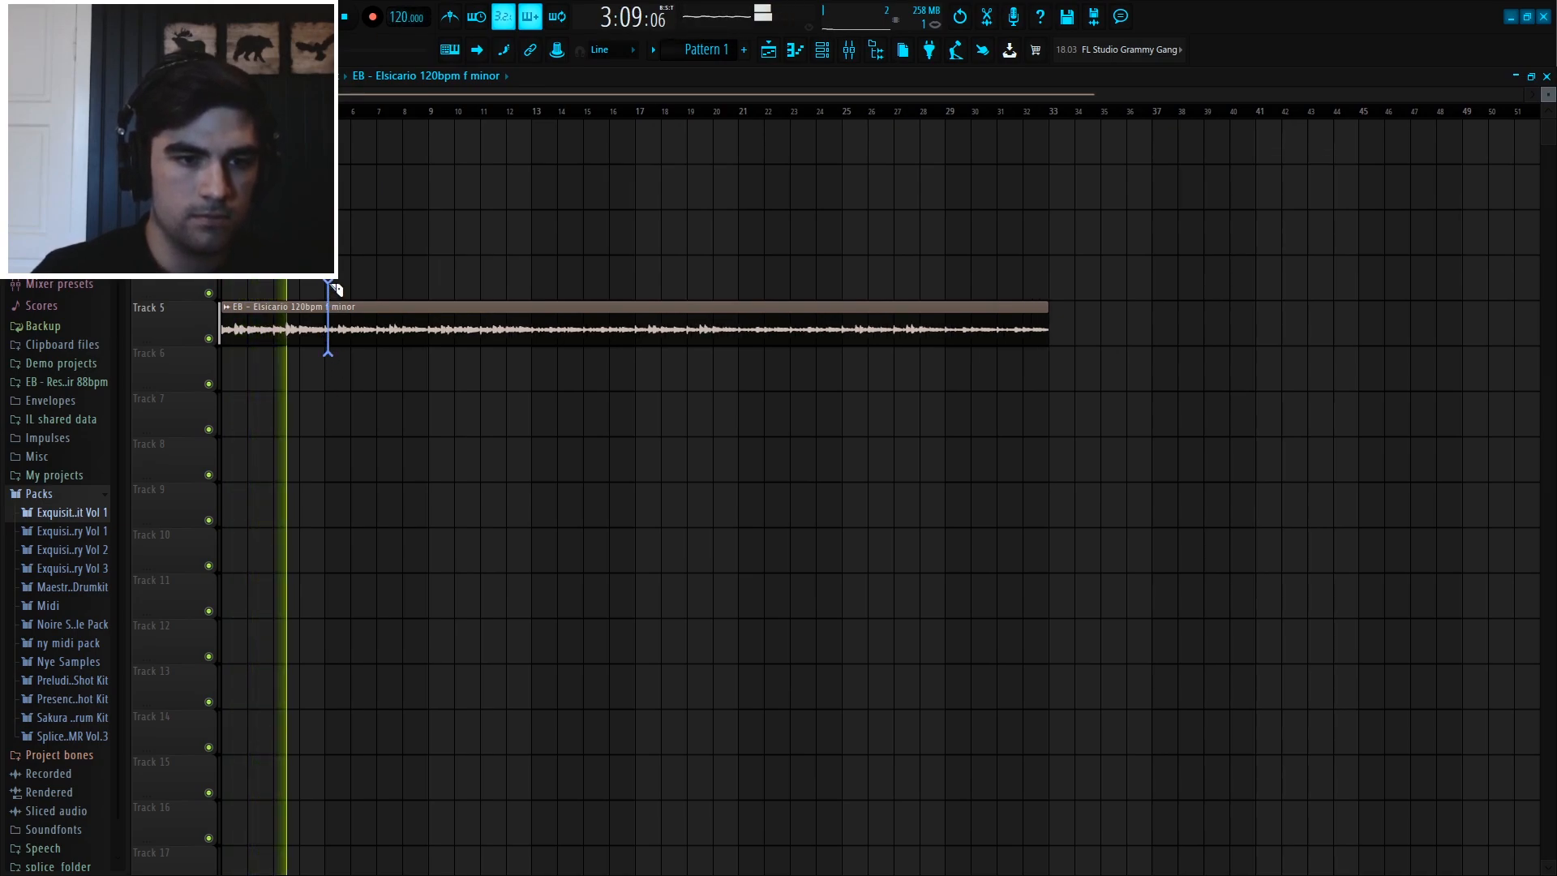
left_click_drag(328, 286, 323, 351)
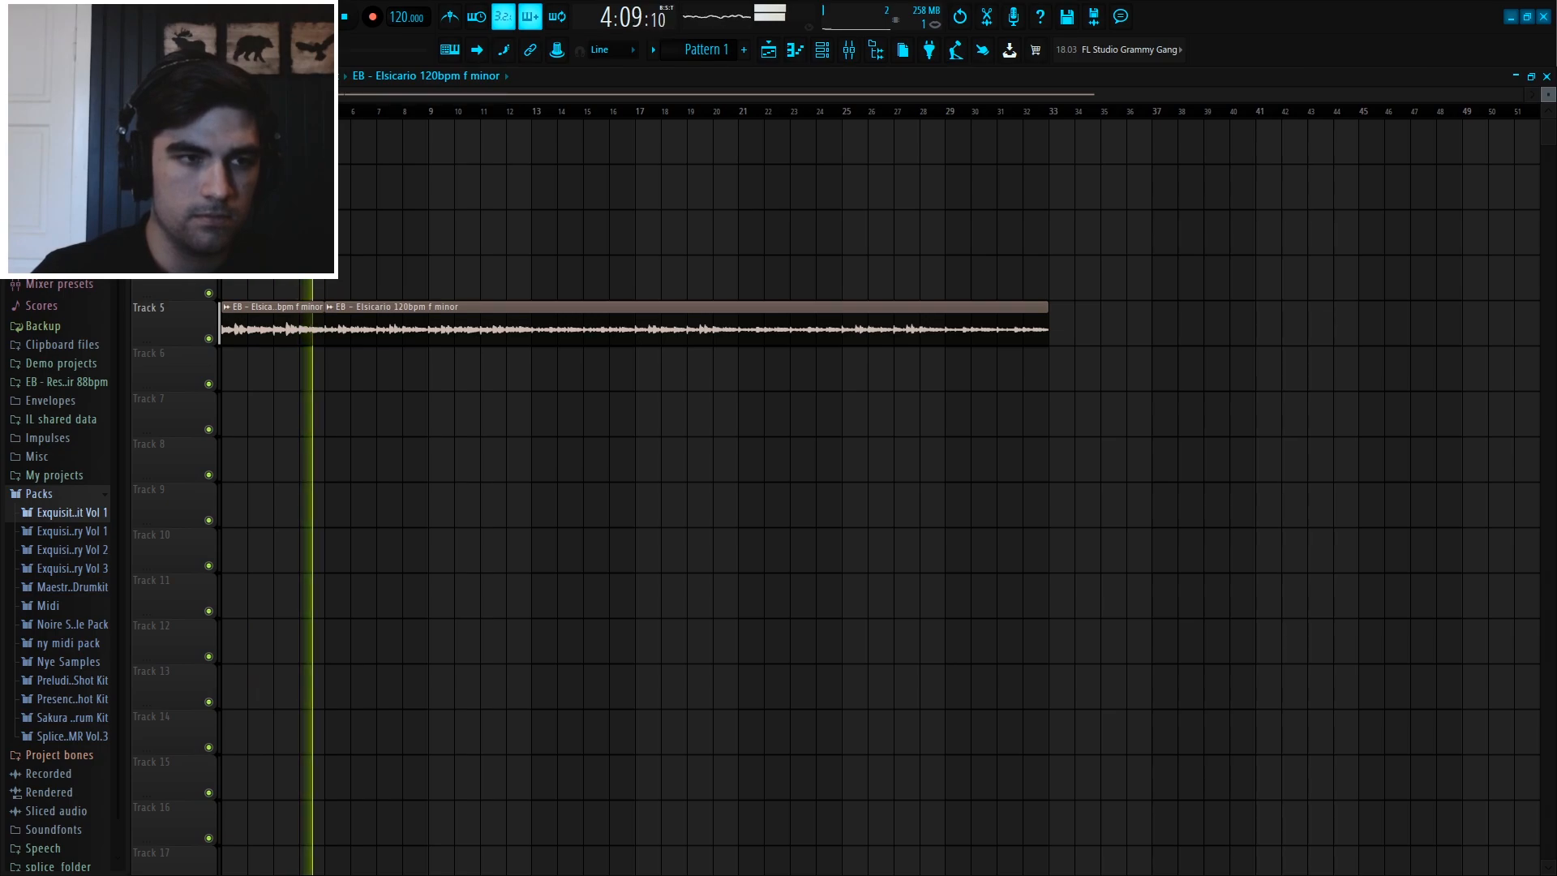
left_click(29, 76)
left_click(54, 323)
left_click_drag(432, 348, 429, 300)
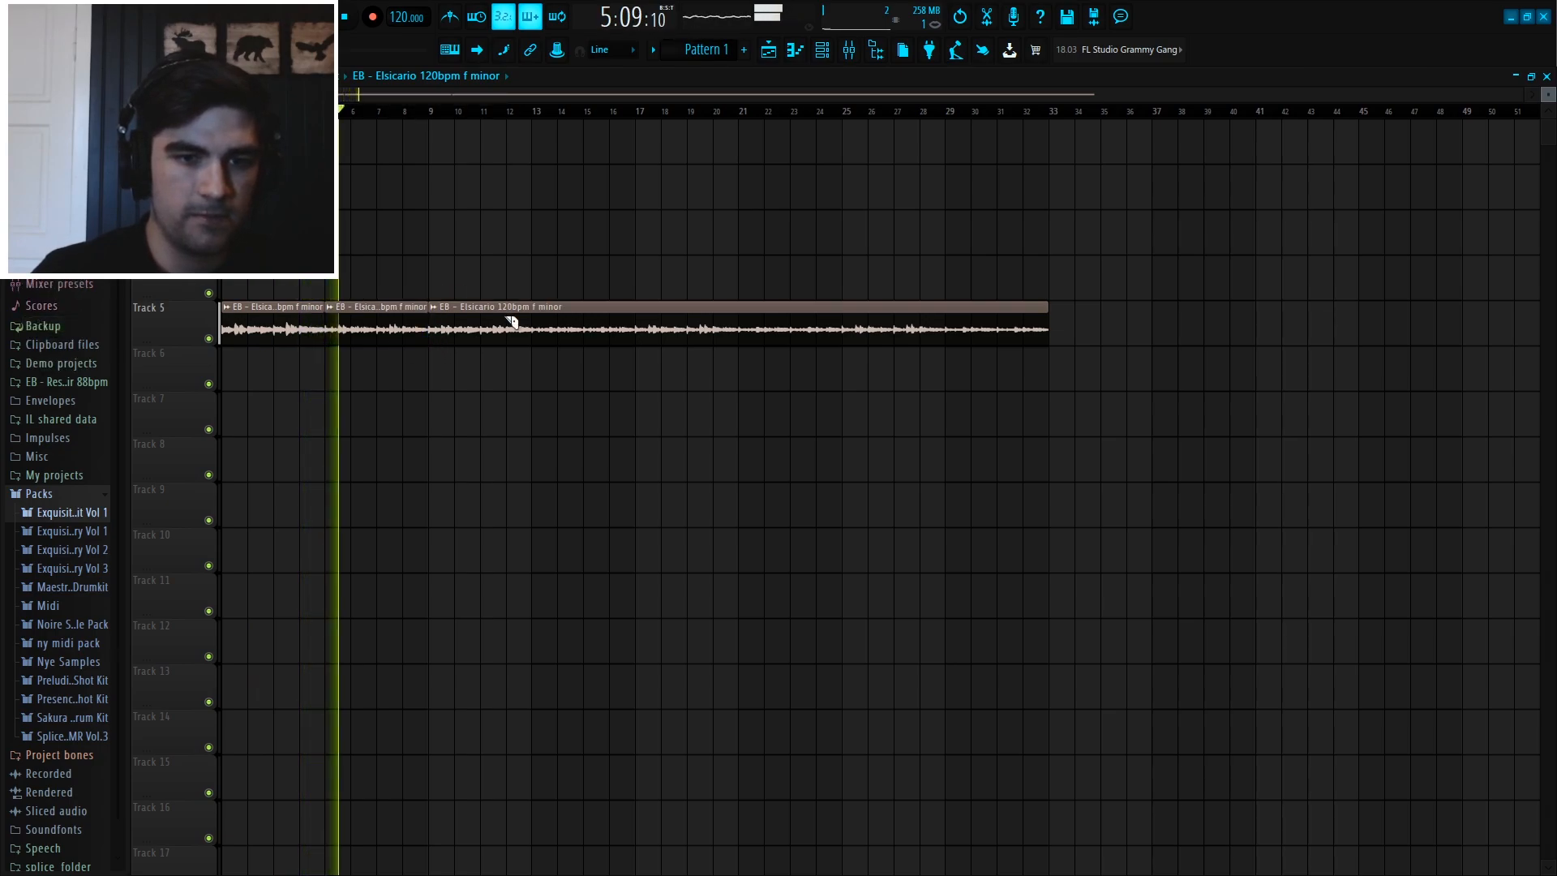
left_click_drag(531, 354, 532, 297)
left_click_drag(634, 360, 637, 293)
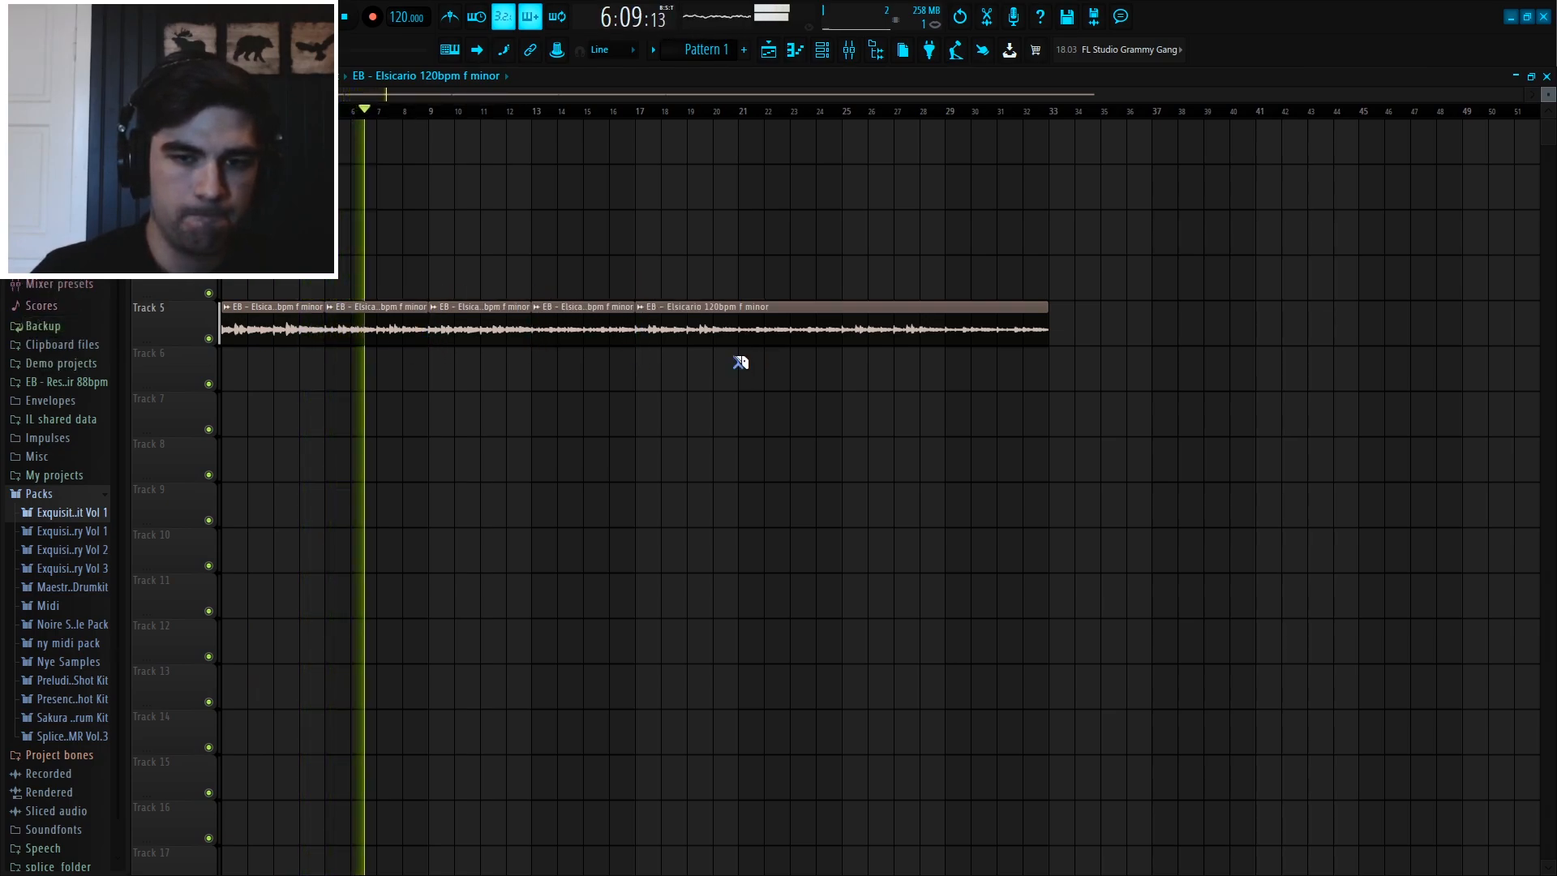
left_click_drag(740, 359, 739, 295)
left_click_drag(840, 357, 842, 295)
left_click_drag(945, 355, 945, 294)
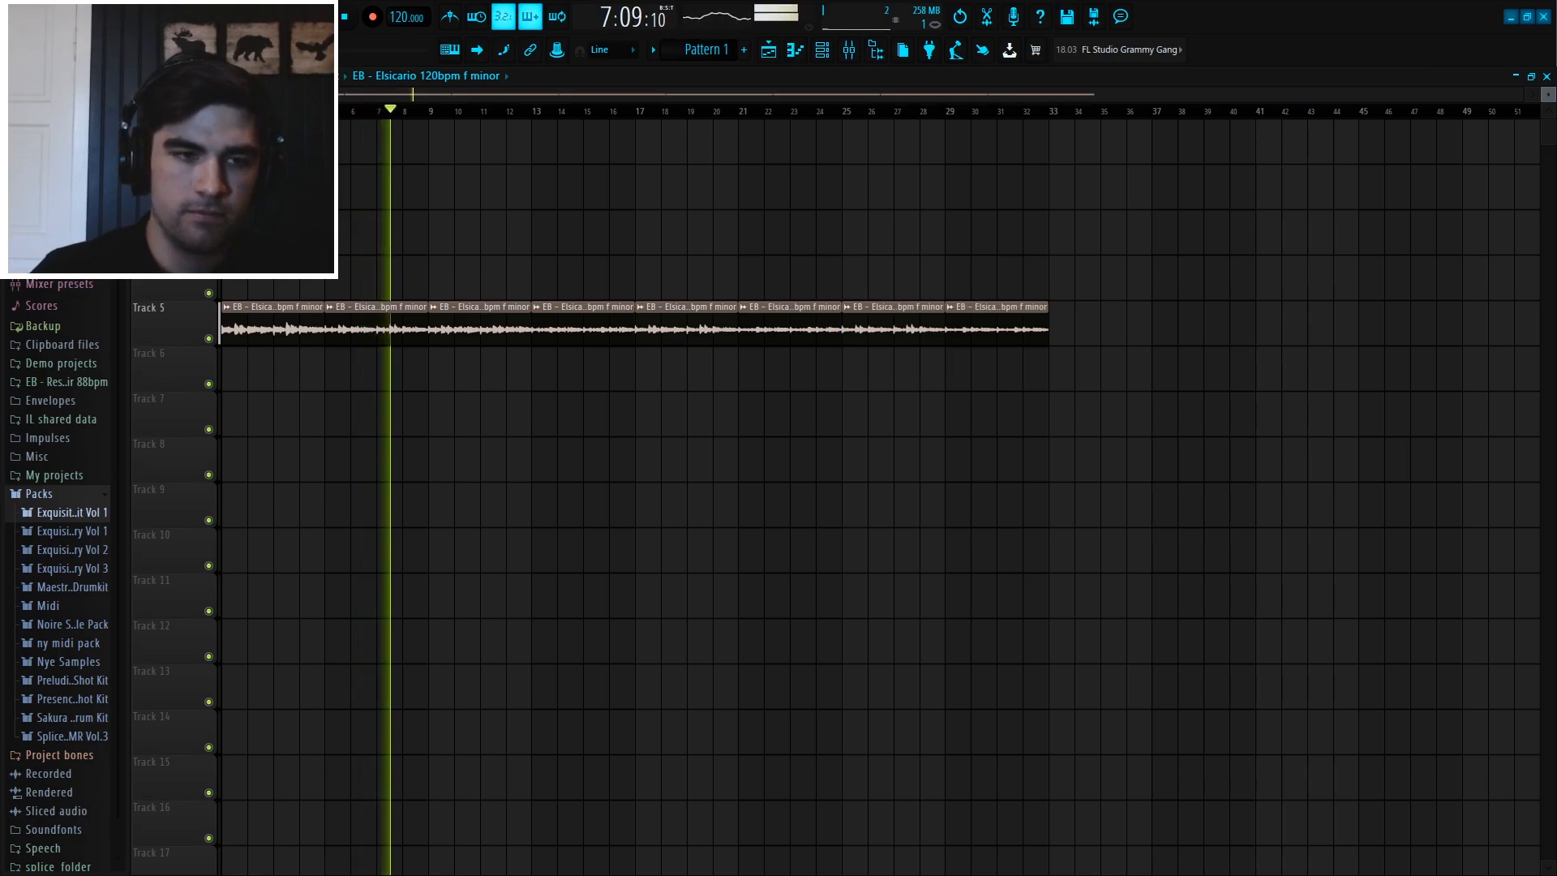
- Change the time-stretching mode of the EB - Elsicario audio and route it to mixer Insert 1
double_click(274, 316)
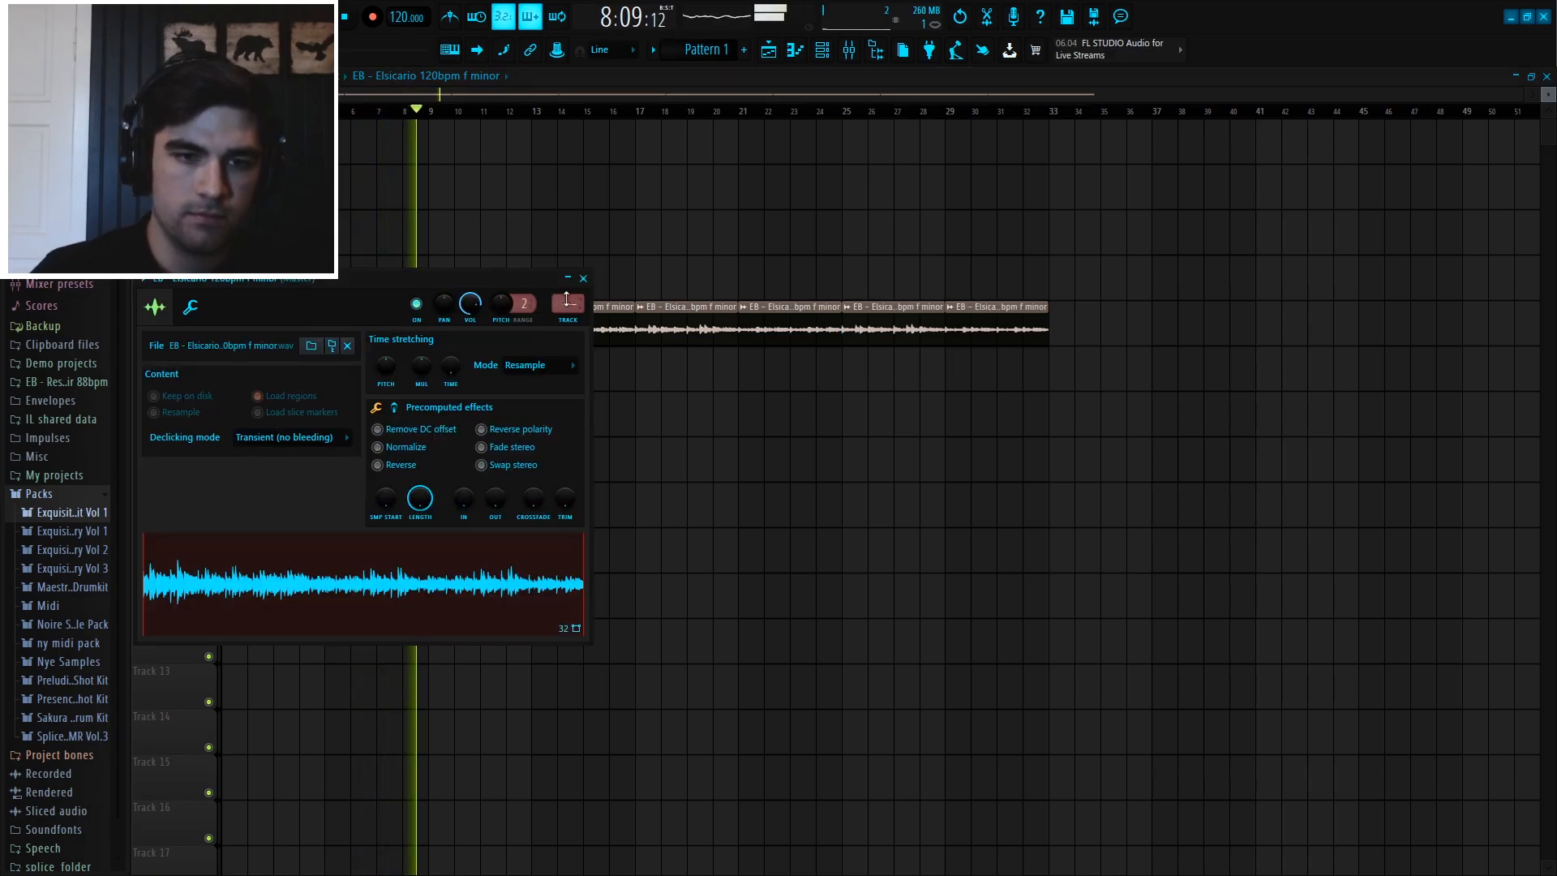
left_click(549, 371)
left_click(528, 406)
left_click(583, 279)
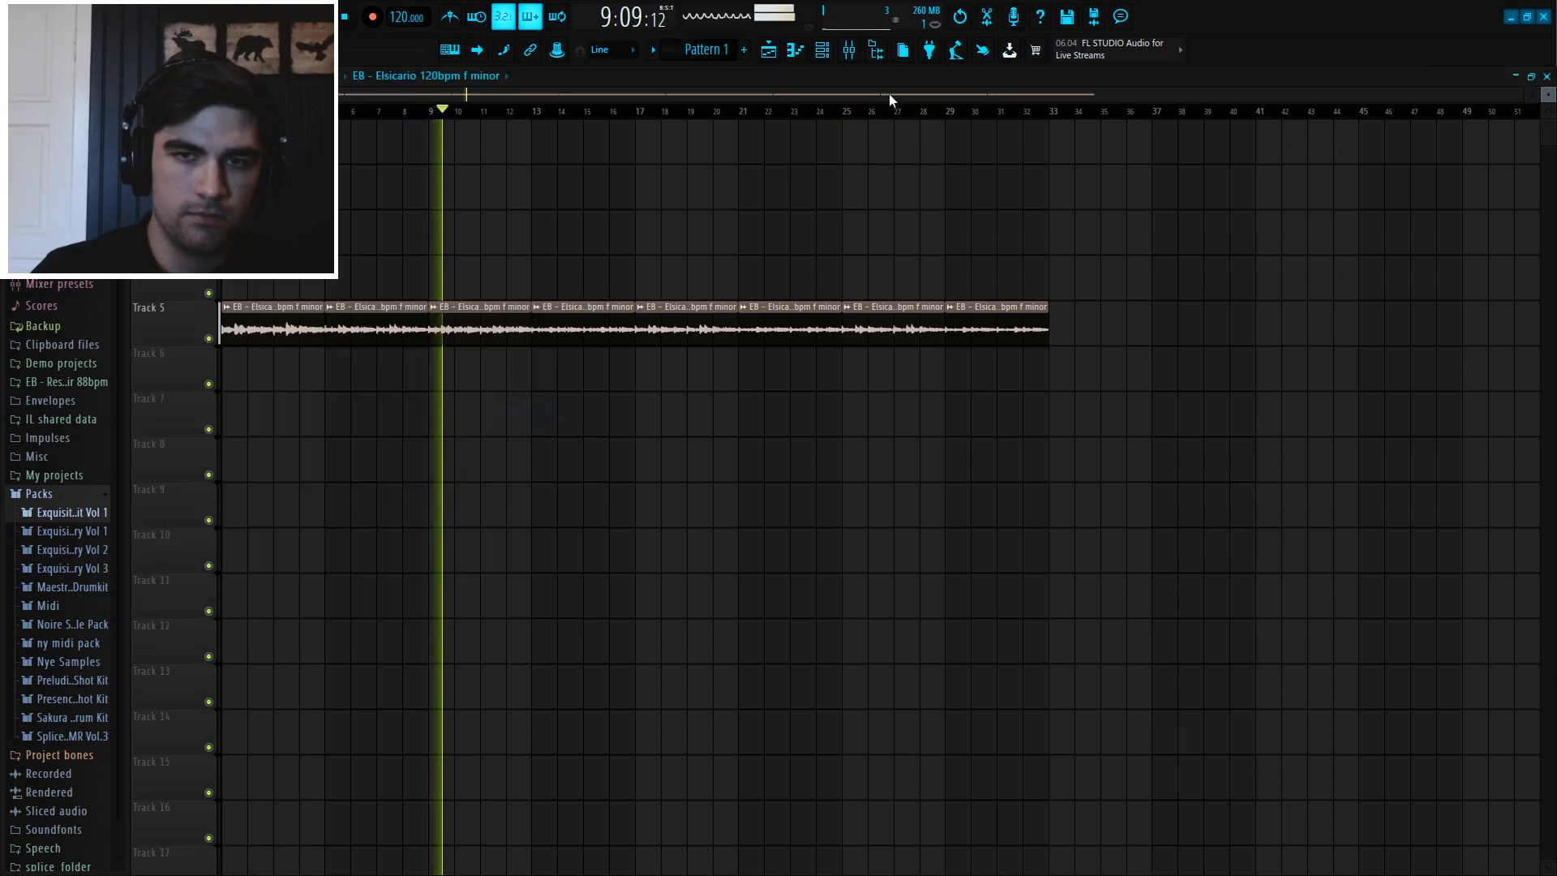
left_click(849, 50)
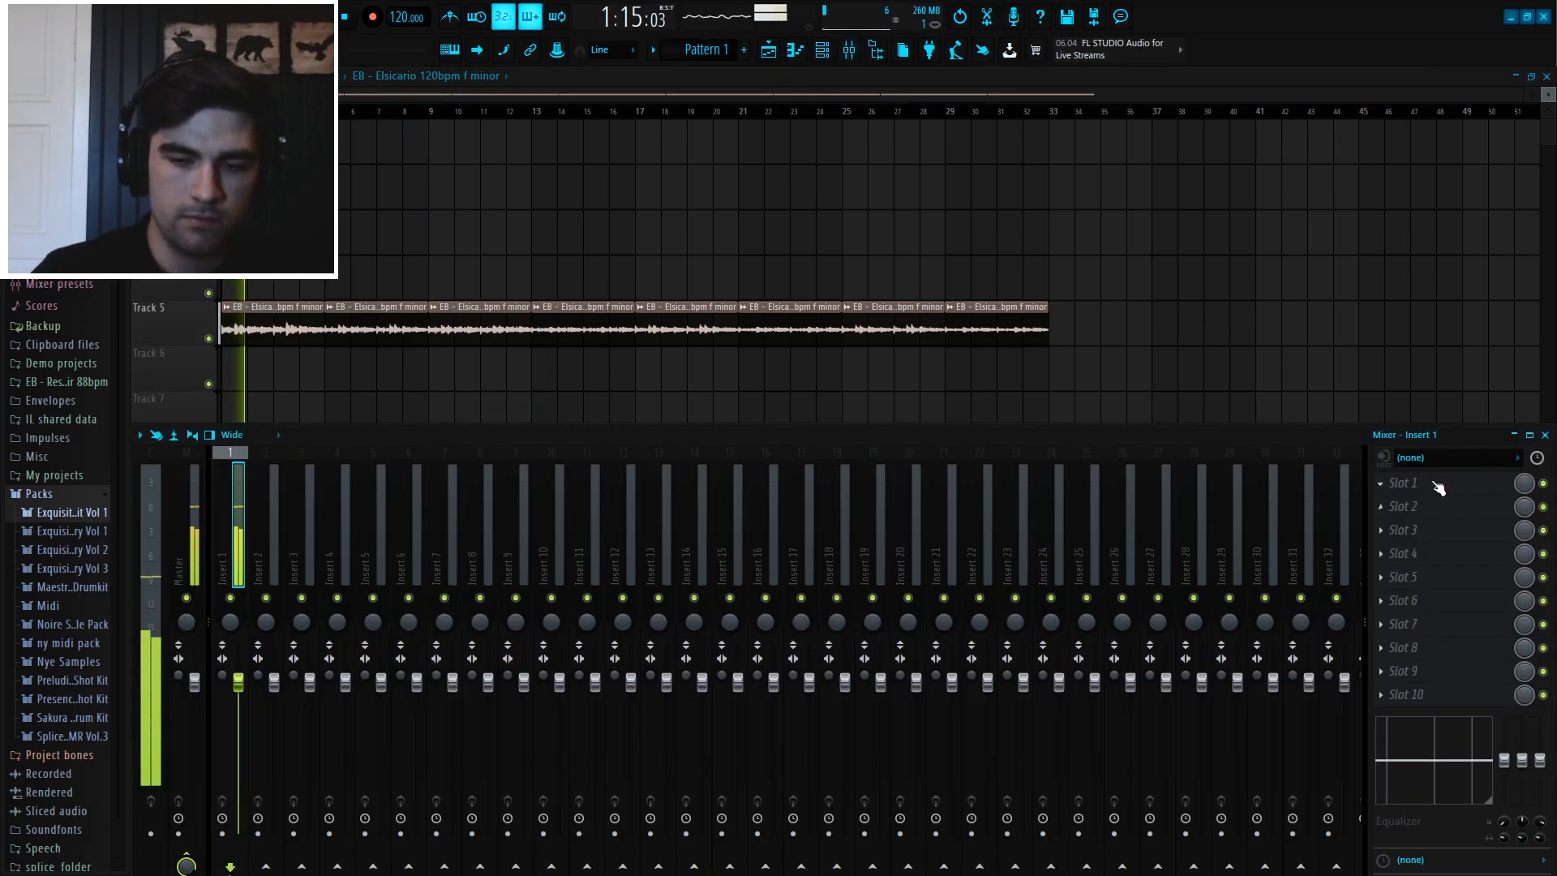
key("F9")
- Audition the Track 5 slices starting at bars 17, 21, 25 and 29
key("space")
scroll(245, 162, "up", 1)
left_click_drag(243, 121, 432, 347)
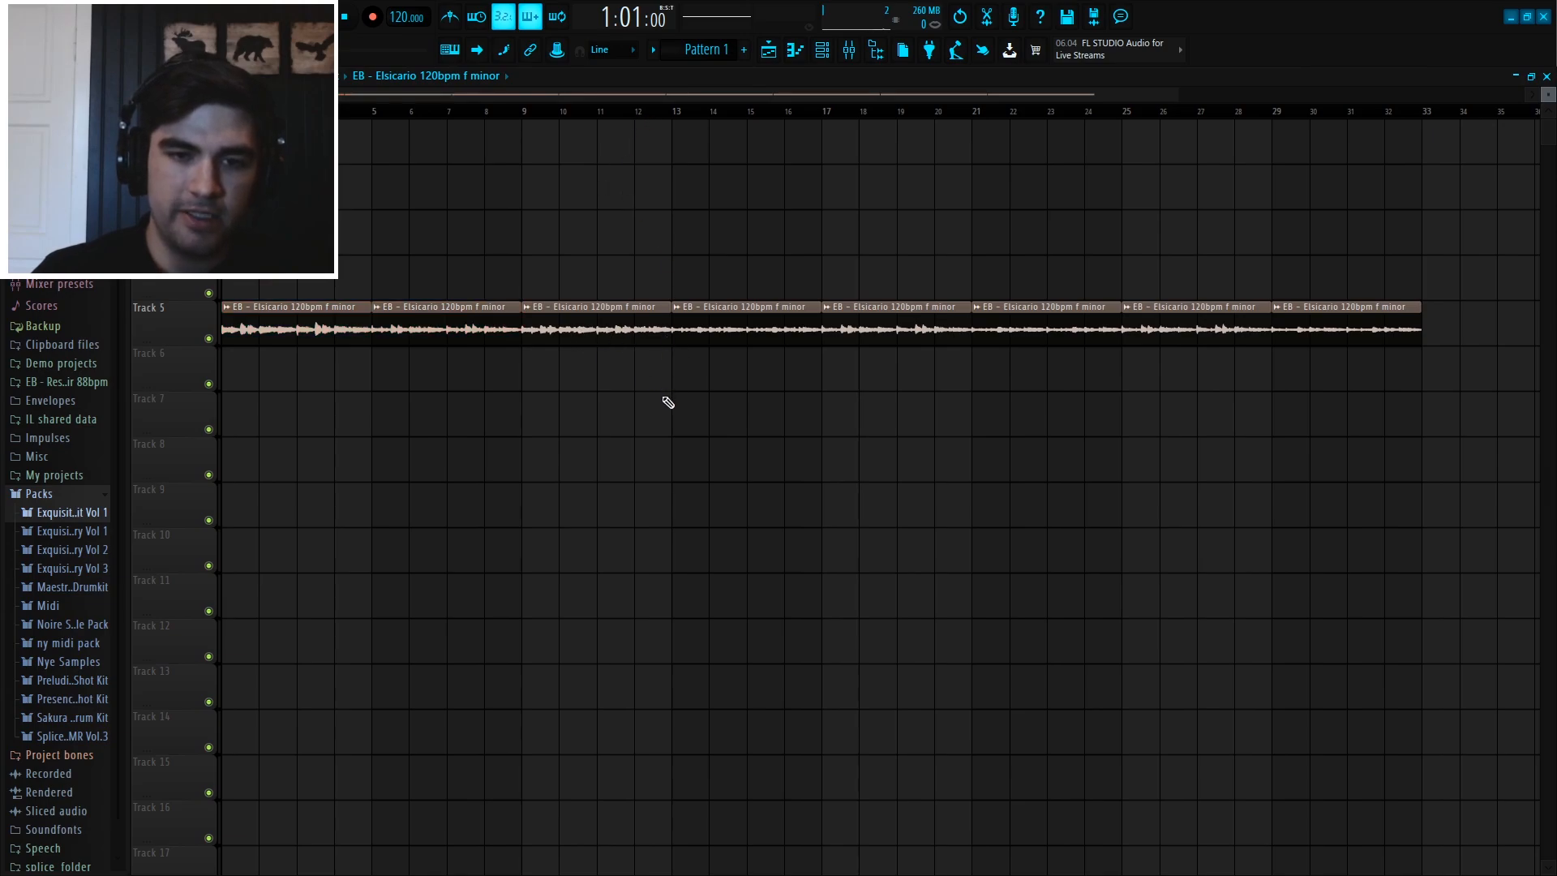
scroll(719, 116, "down", 1)
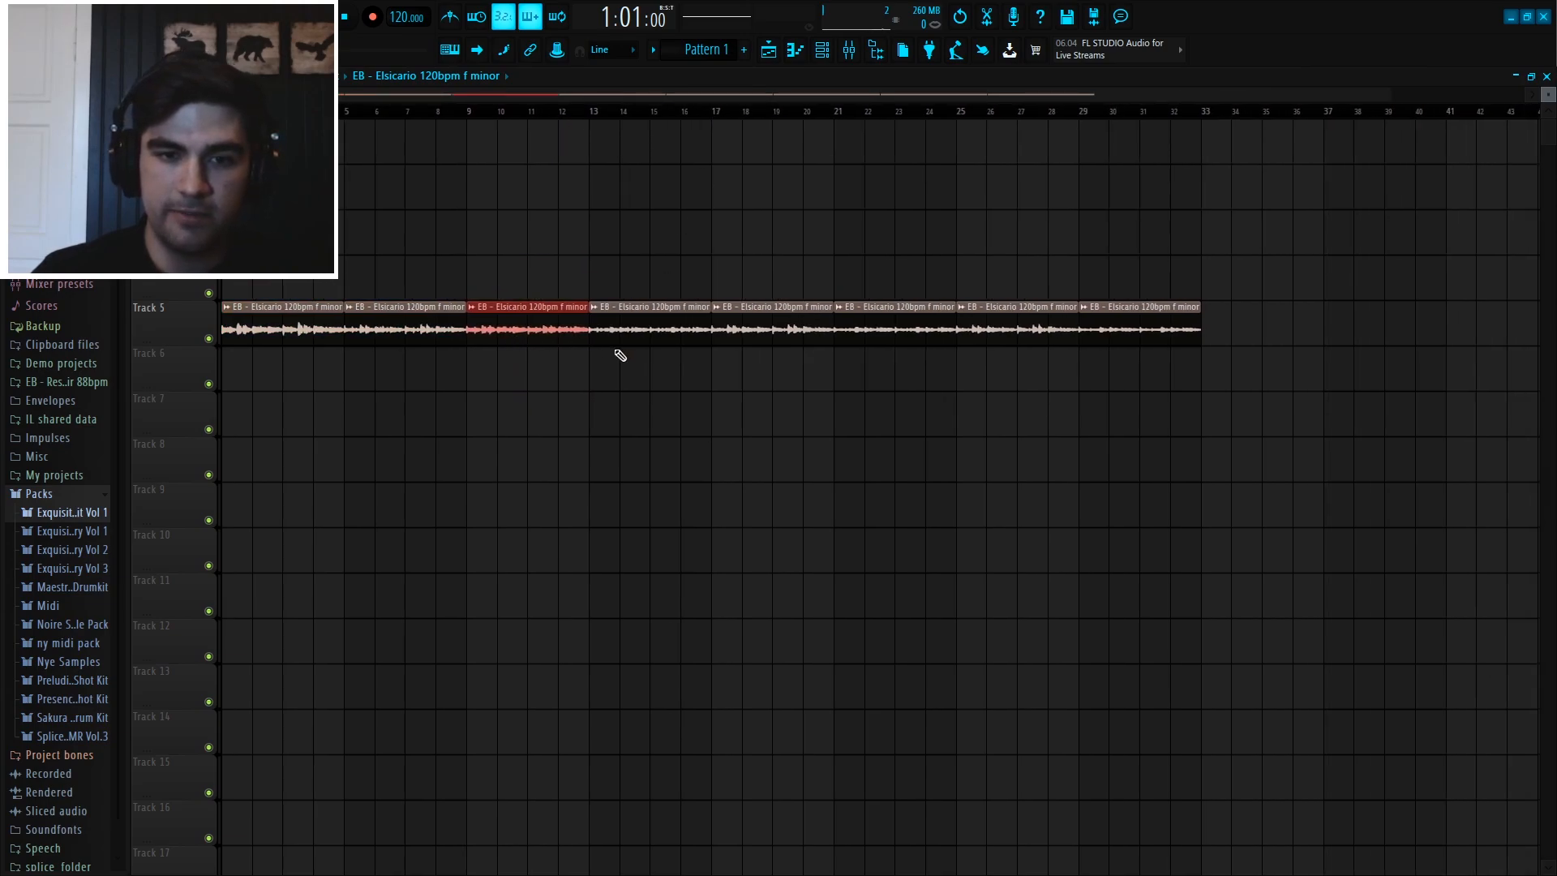
key("space")
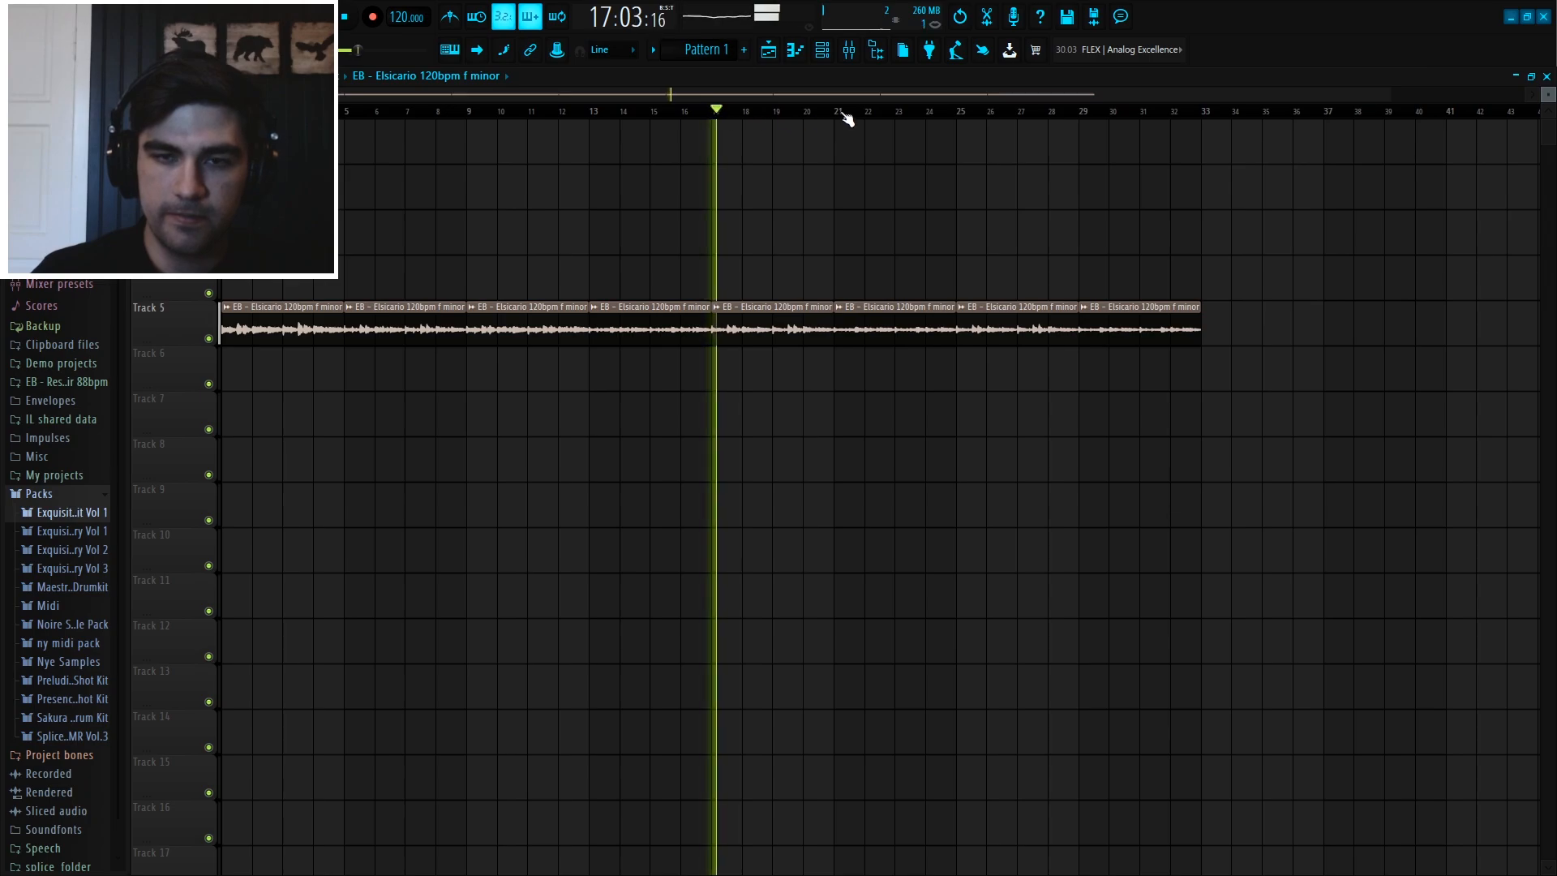
left_click(834, 114)
left_click(962, 115)
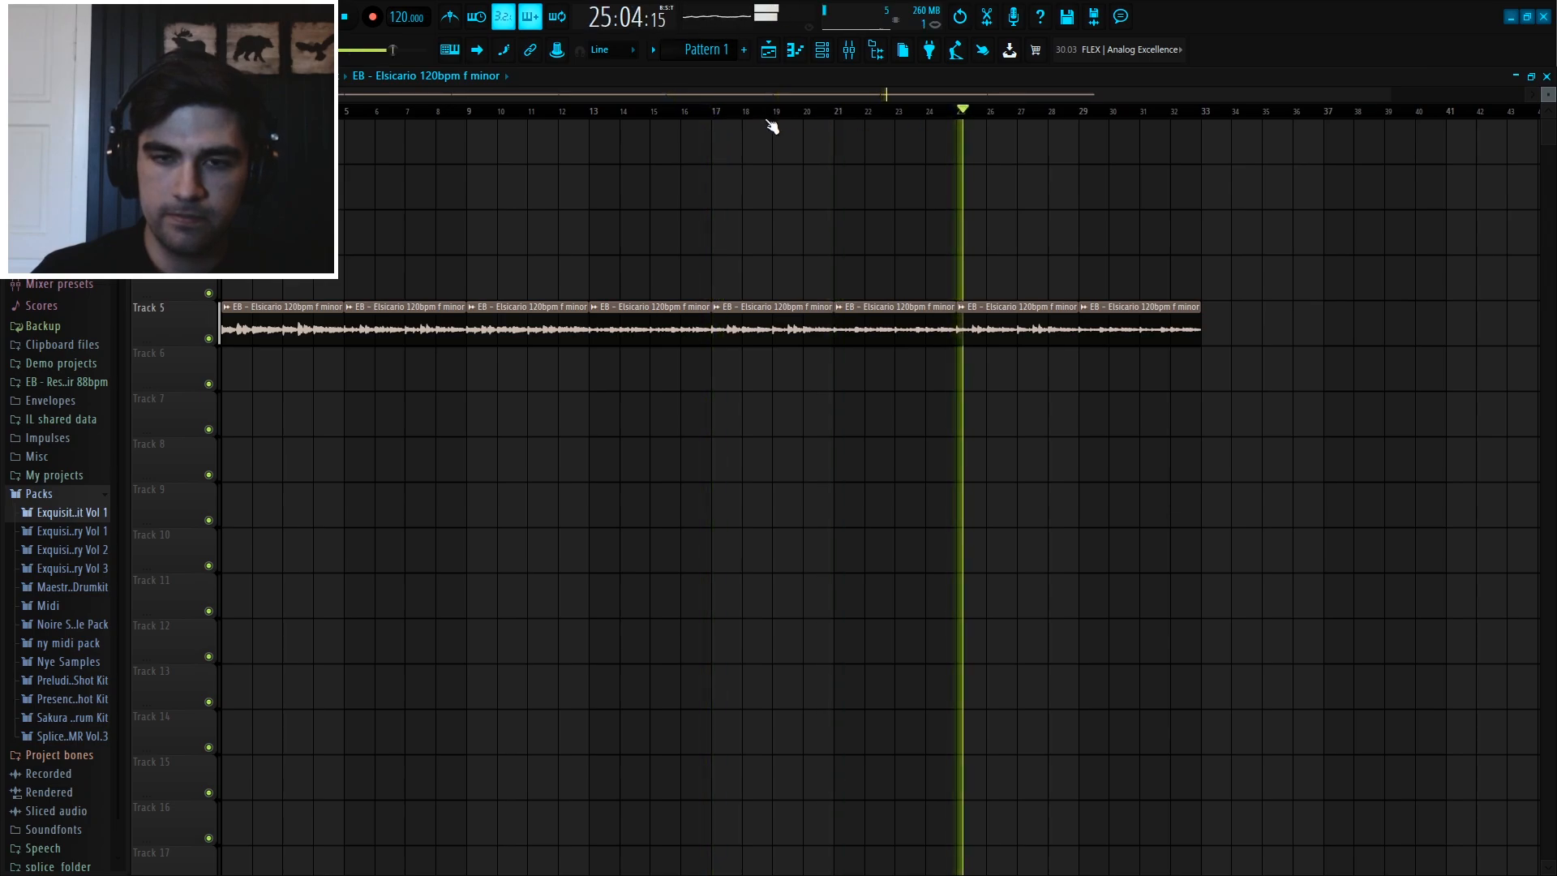
left_click(831, 114)
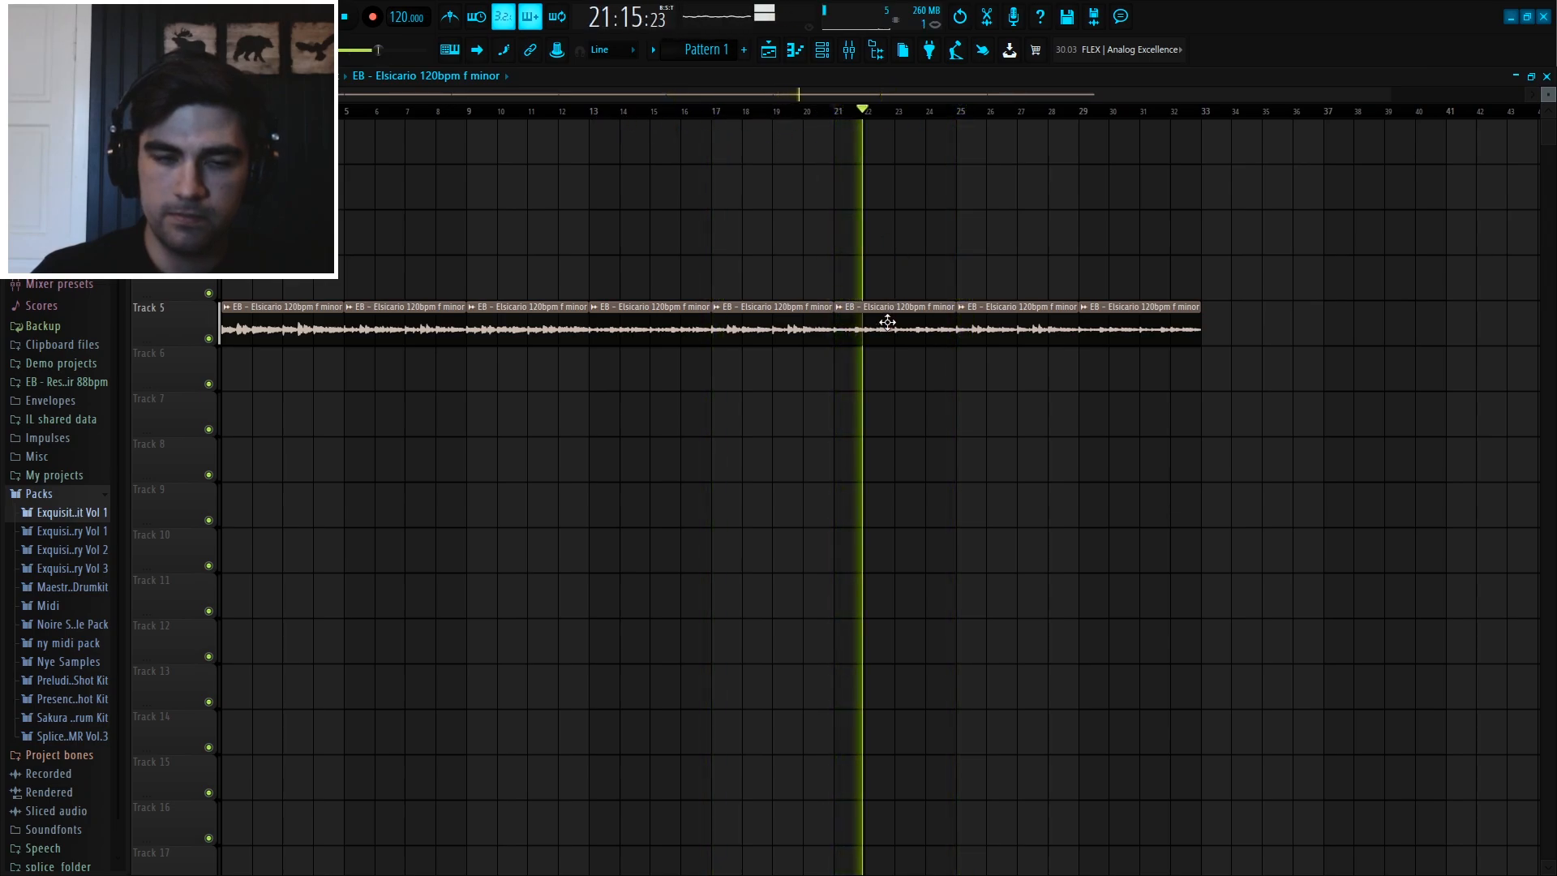
left_click(1084, 114)
- Place slices on Track 6 at bars 9 and 13 and shift the remaining Track 5 slices to start at bar 17
left_click_drag(1105, 333, 1157, 331)
left_click(467, 116)
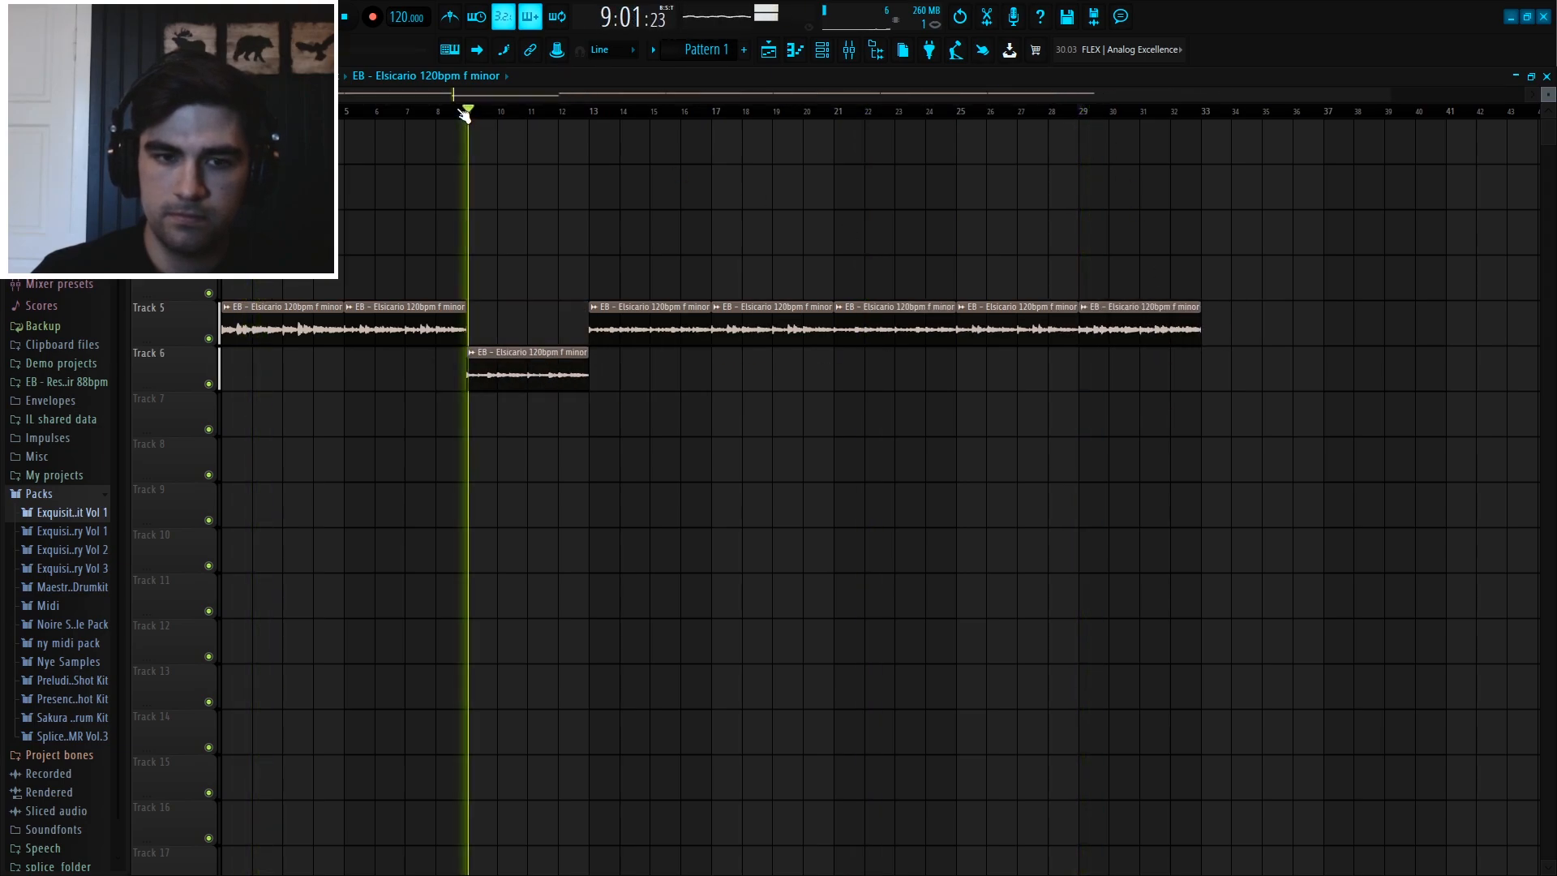
left_click(963, 116)
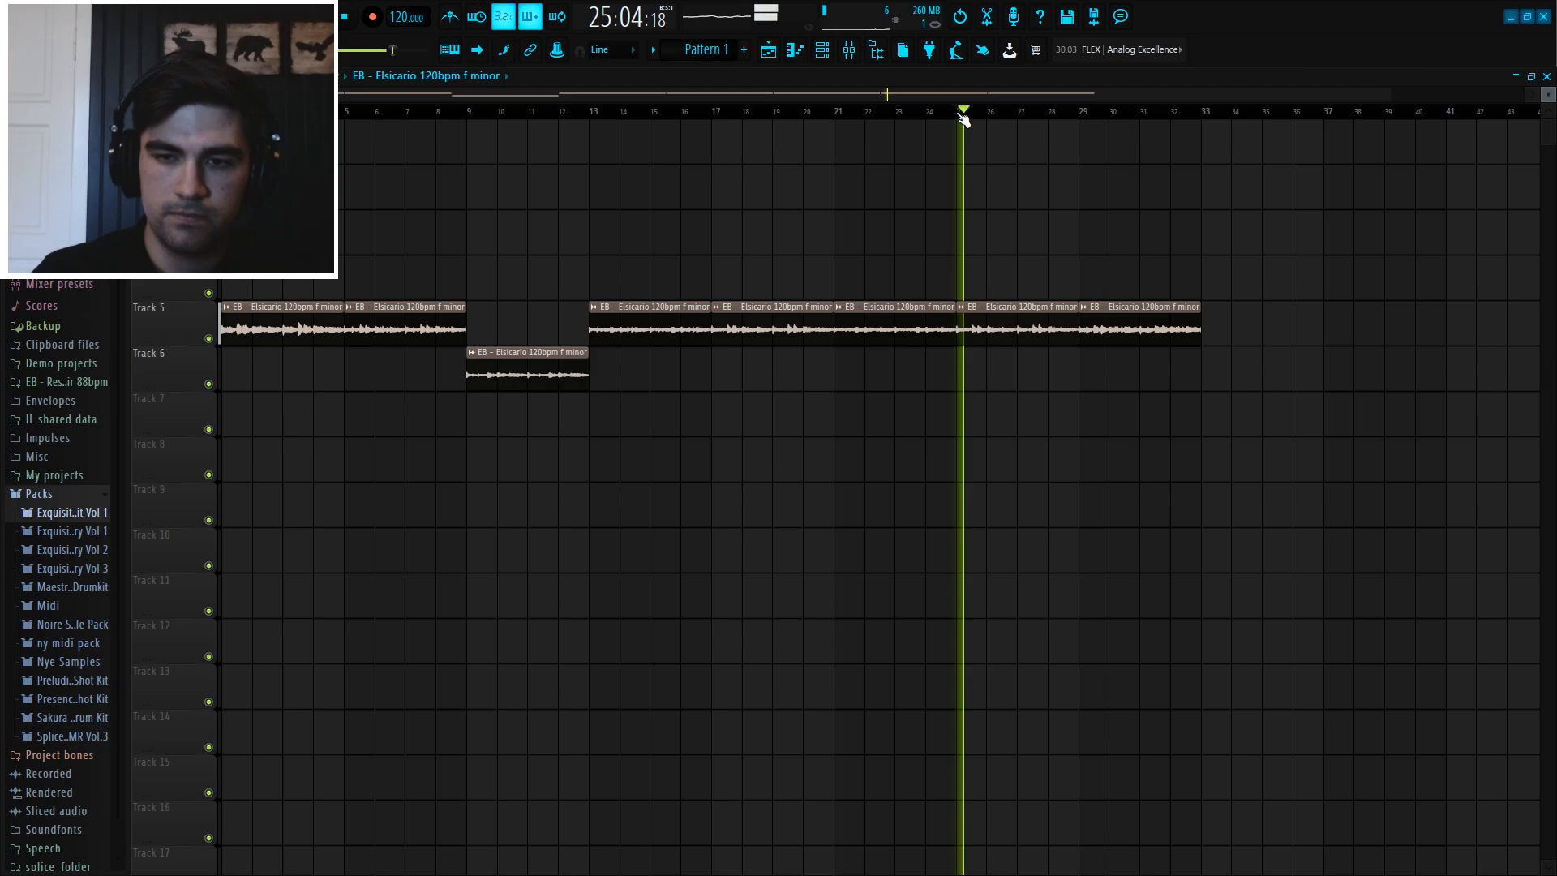
left_click(1087, 114)
left_click_drag(1111, 324, 621, 295)
left_click_drag(633, 321, 754, 323)
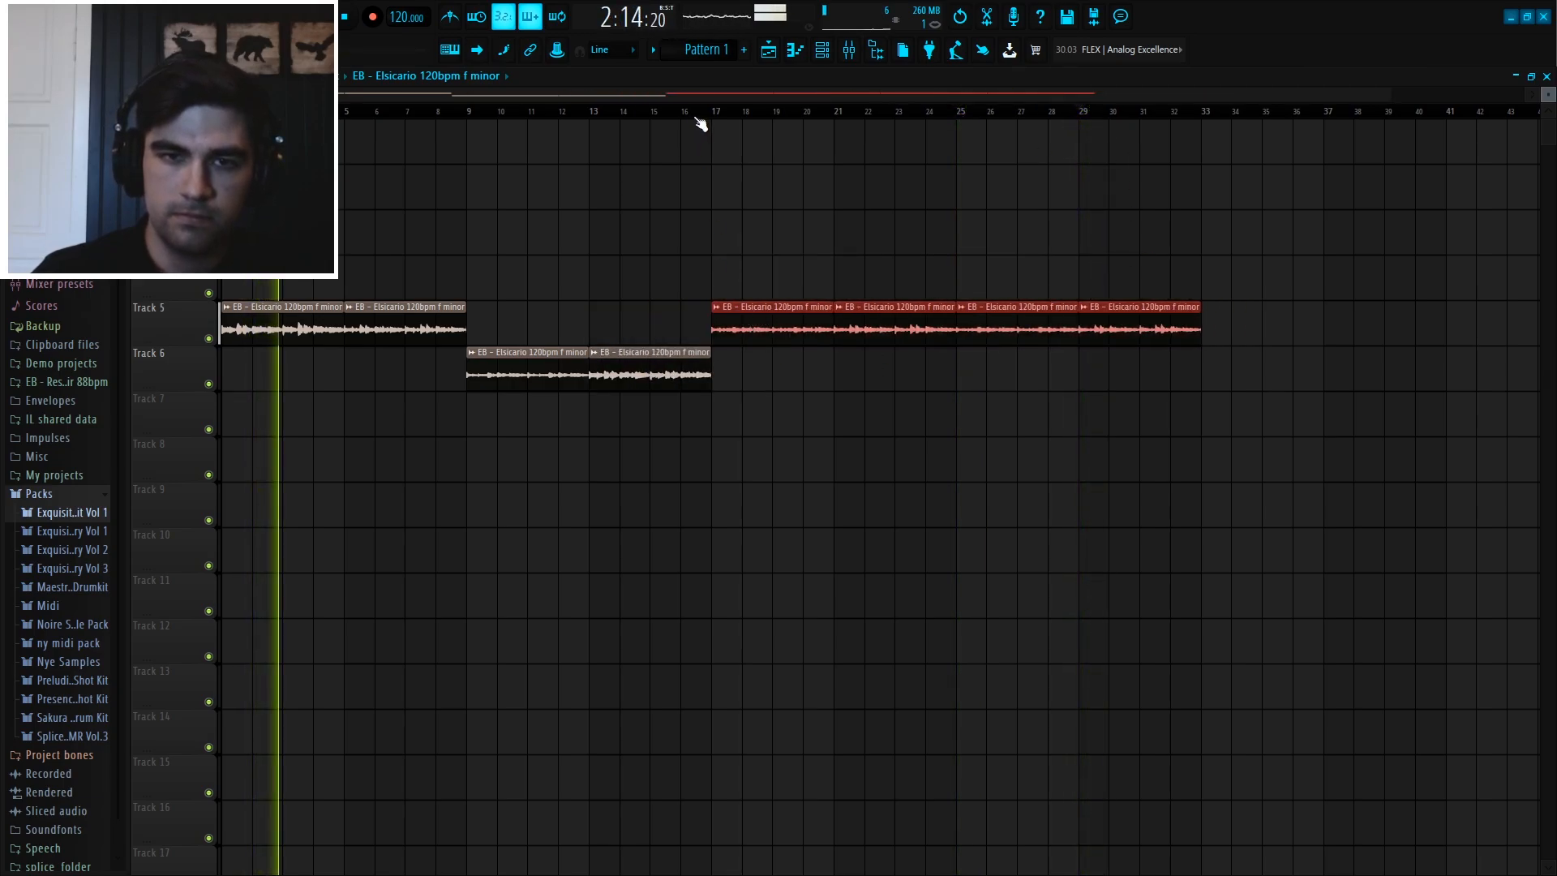
scroll(698, 125, "down", 1)
right_click(492, 167)
- Add Fruity Parametric EQ 2 to Insert 1 with the 40Hz + 18kHz cut preset and listen to the result
left_click(848, 50)
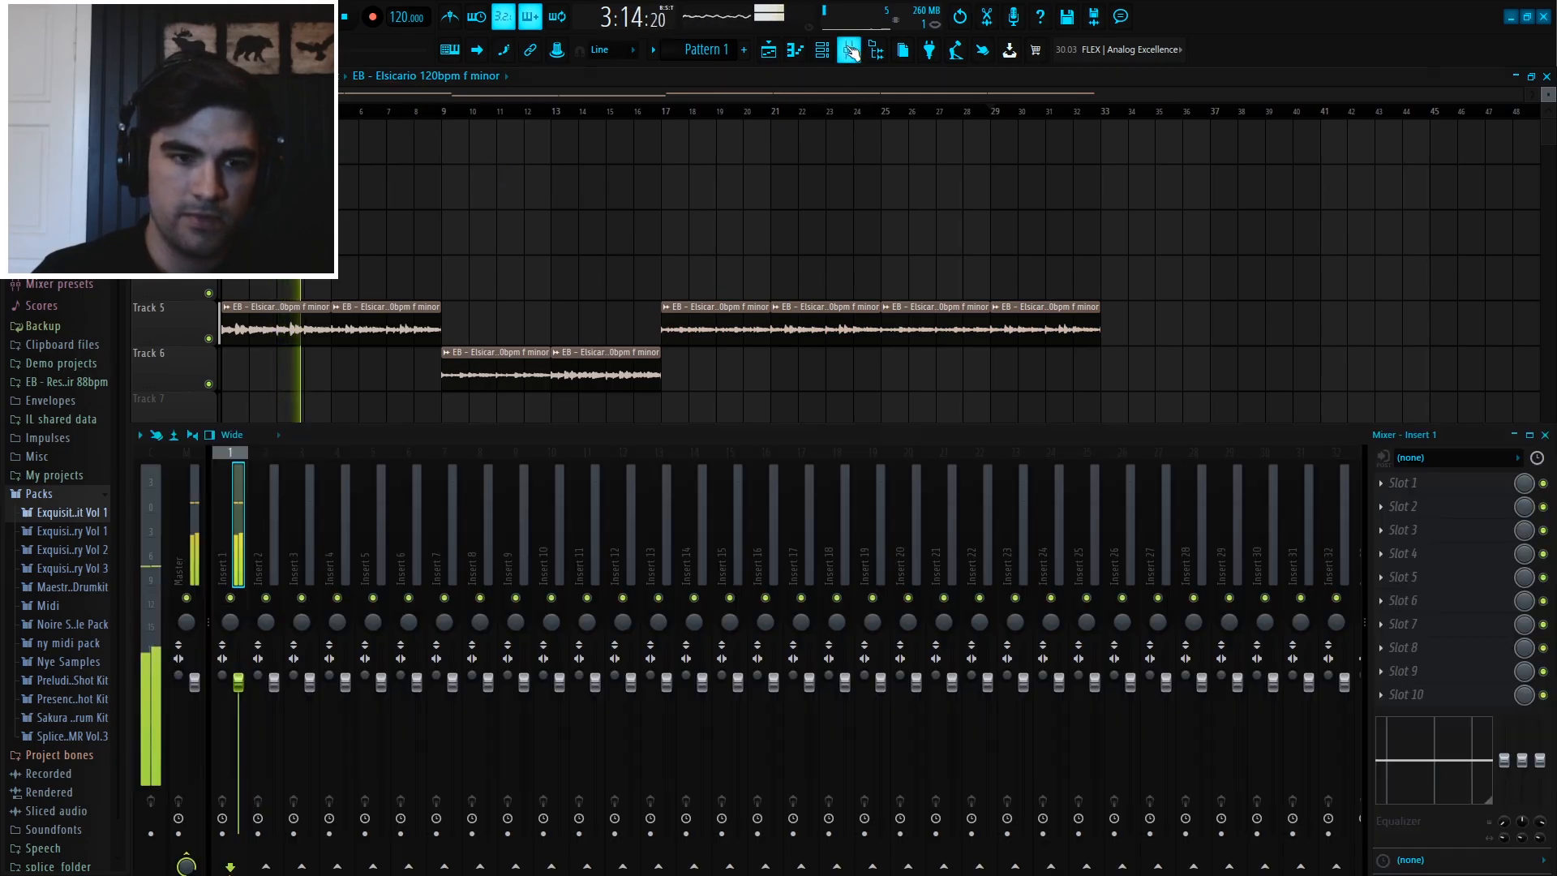
left_click(1451, 483)
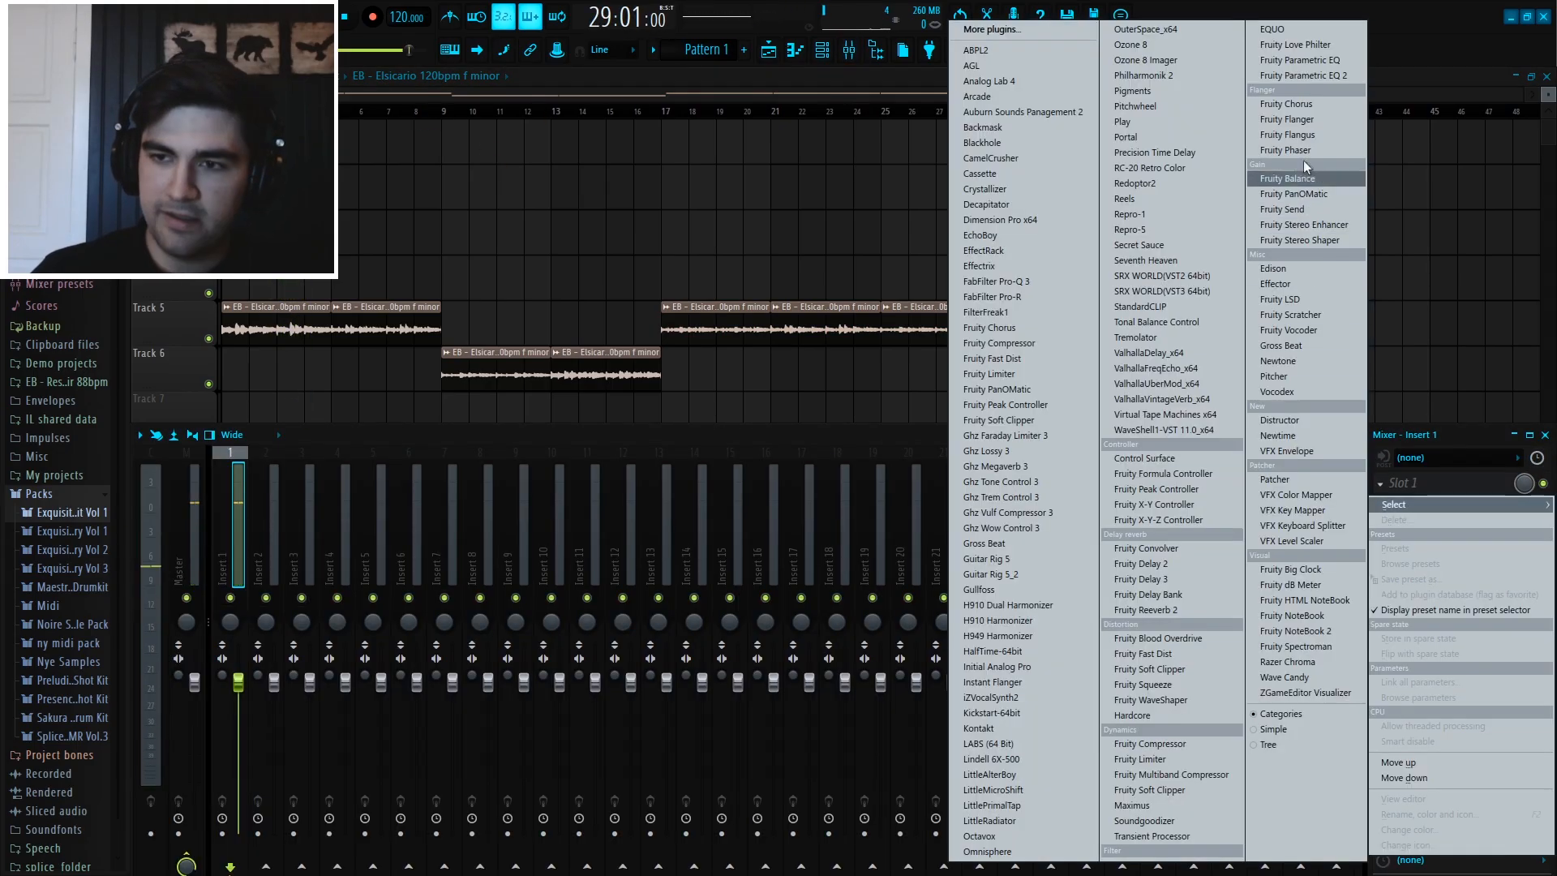
left_click(1335, 77)
left_click(515, 236)
left_click(551, 316)
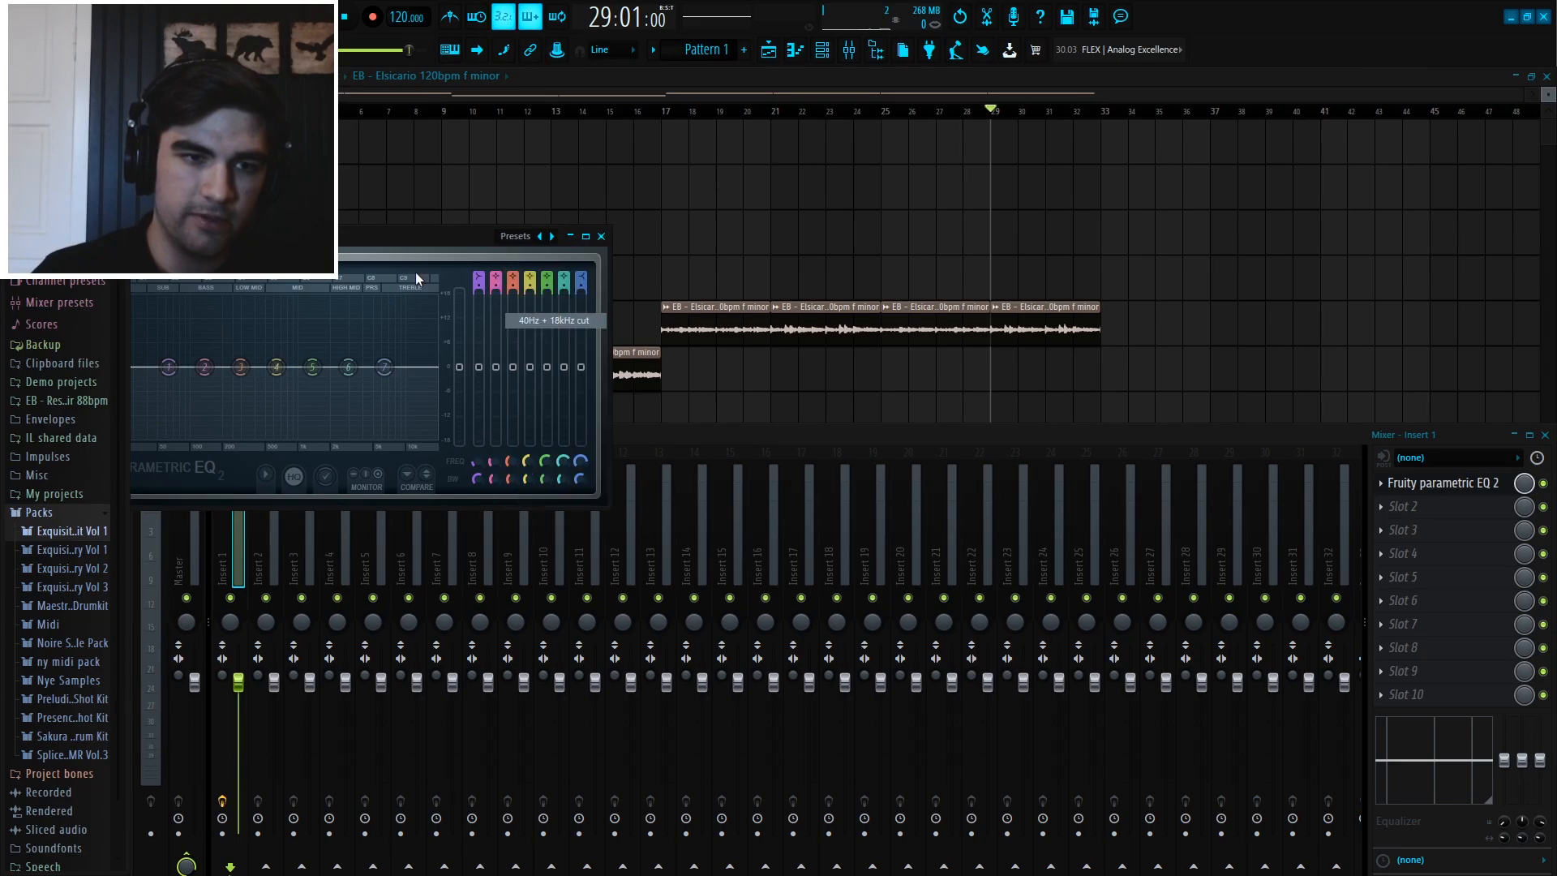
key("space")
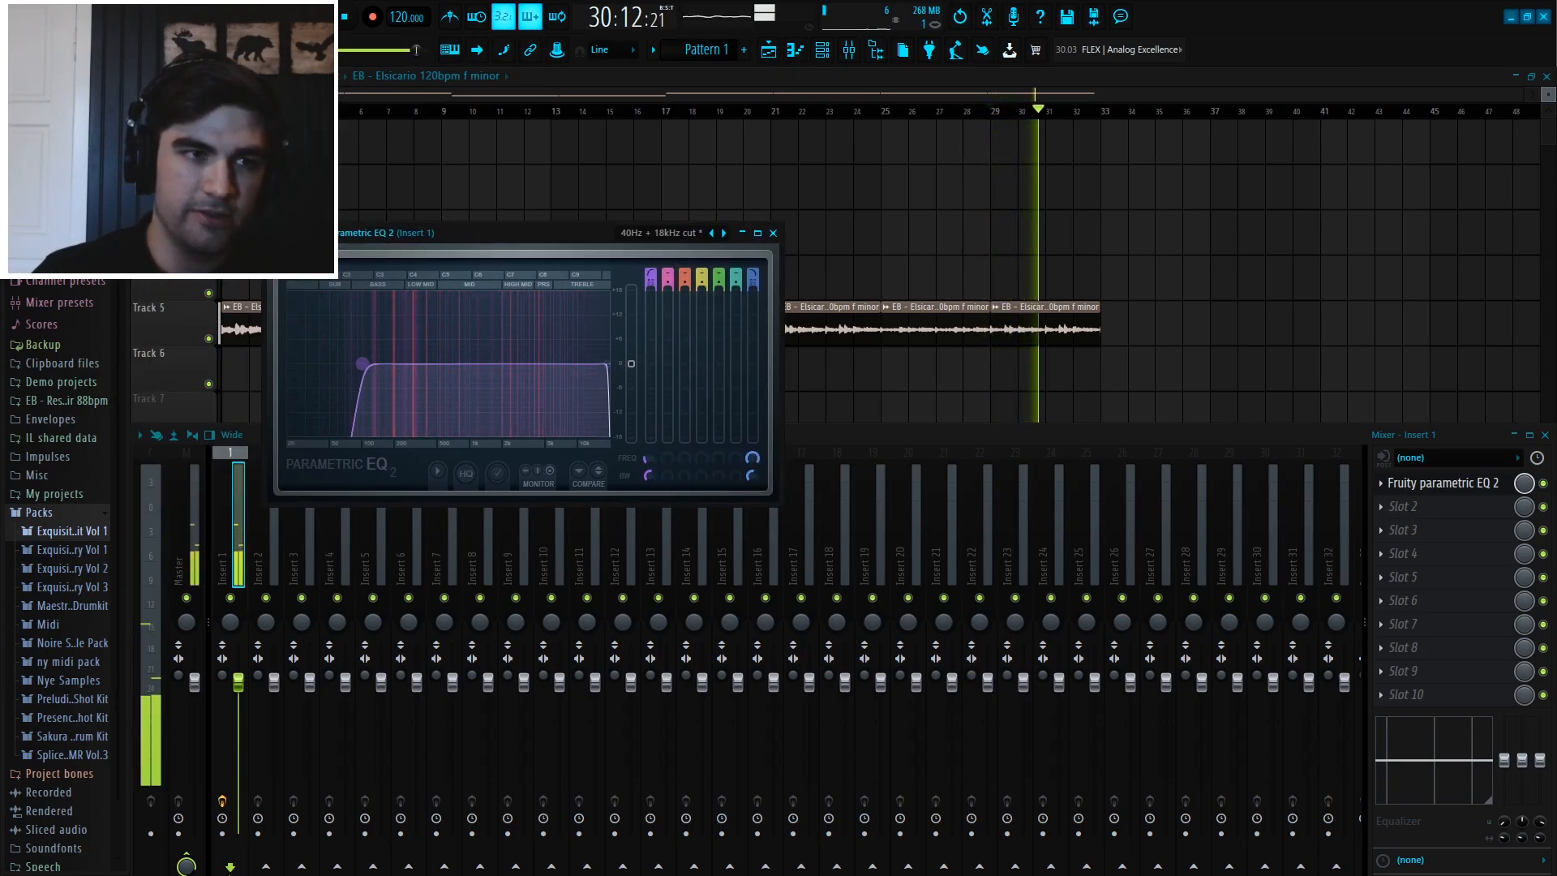
left_click(774, 233)
- Create an automation clip for the EQ's mix level, ramping down to bar 9 and jumping back up from there
right_click(1525, 484)
left_click(1497, 586)
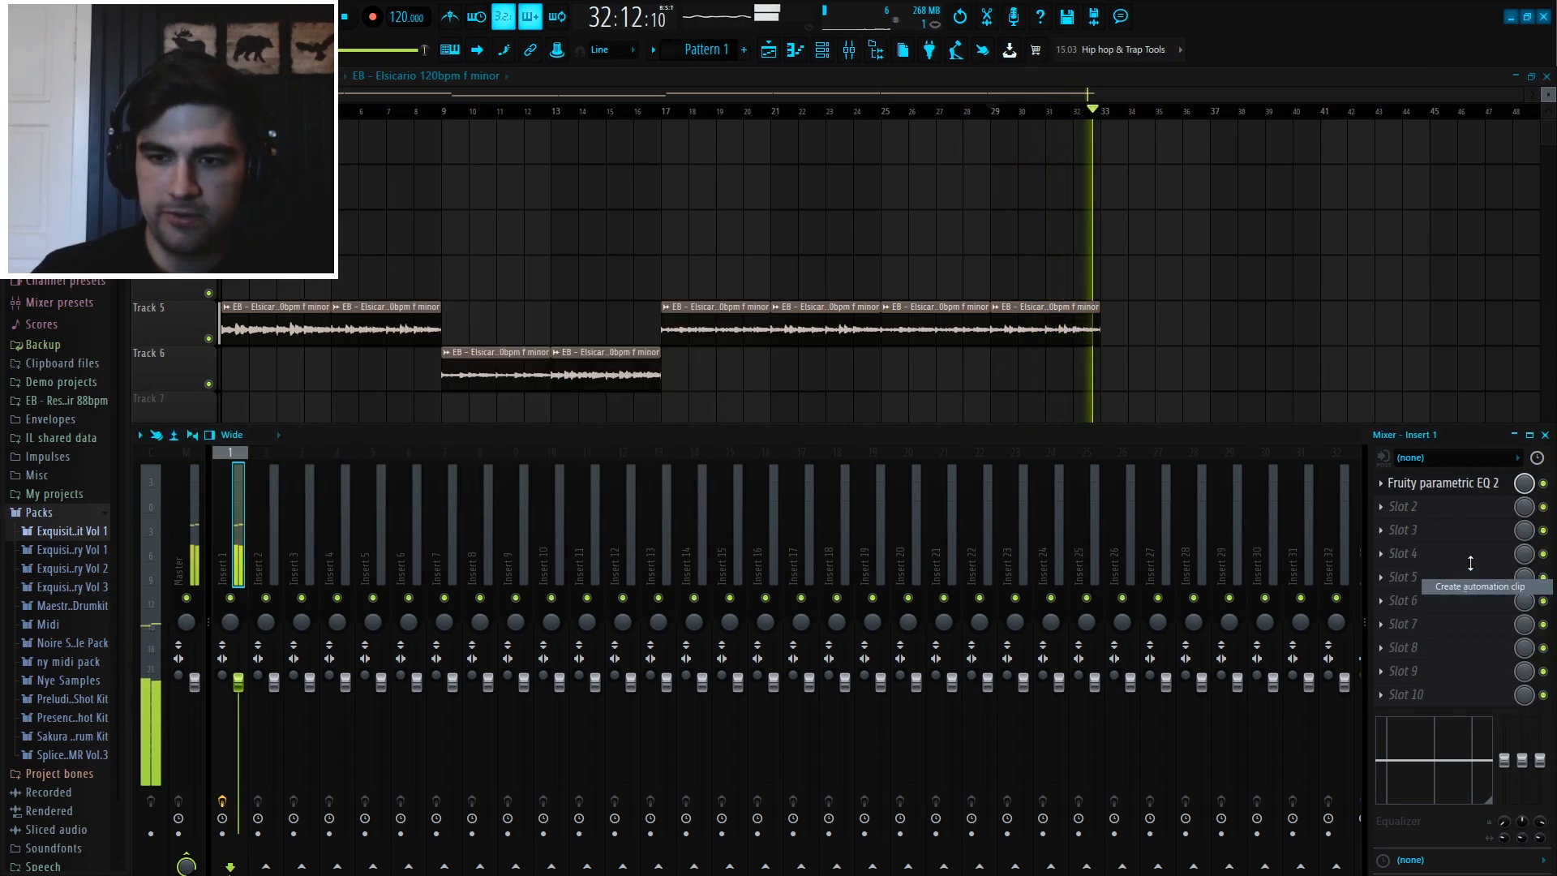
key("space")
key("F9")
left_click_drag(434, 124, 384, 251)
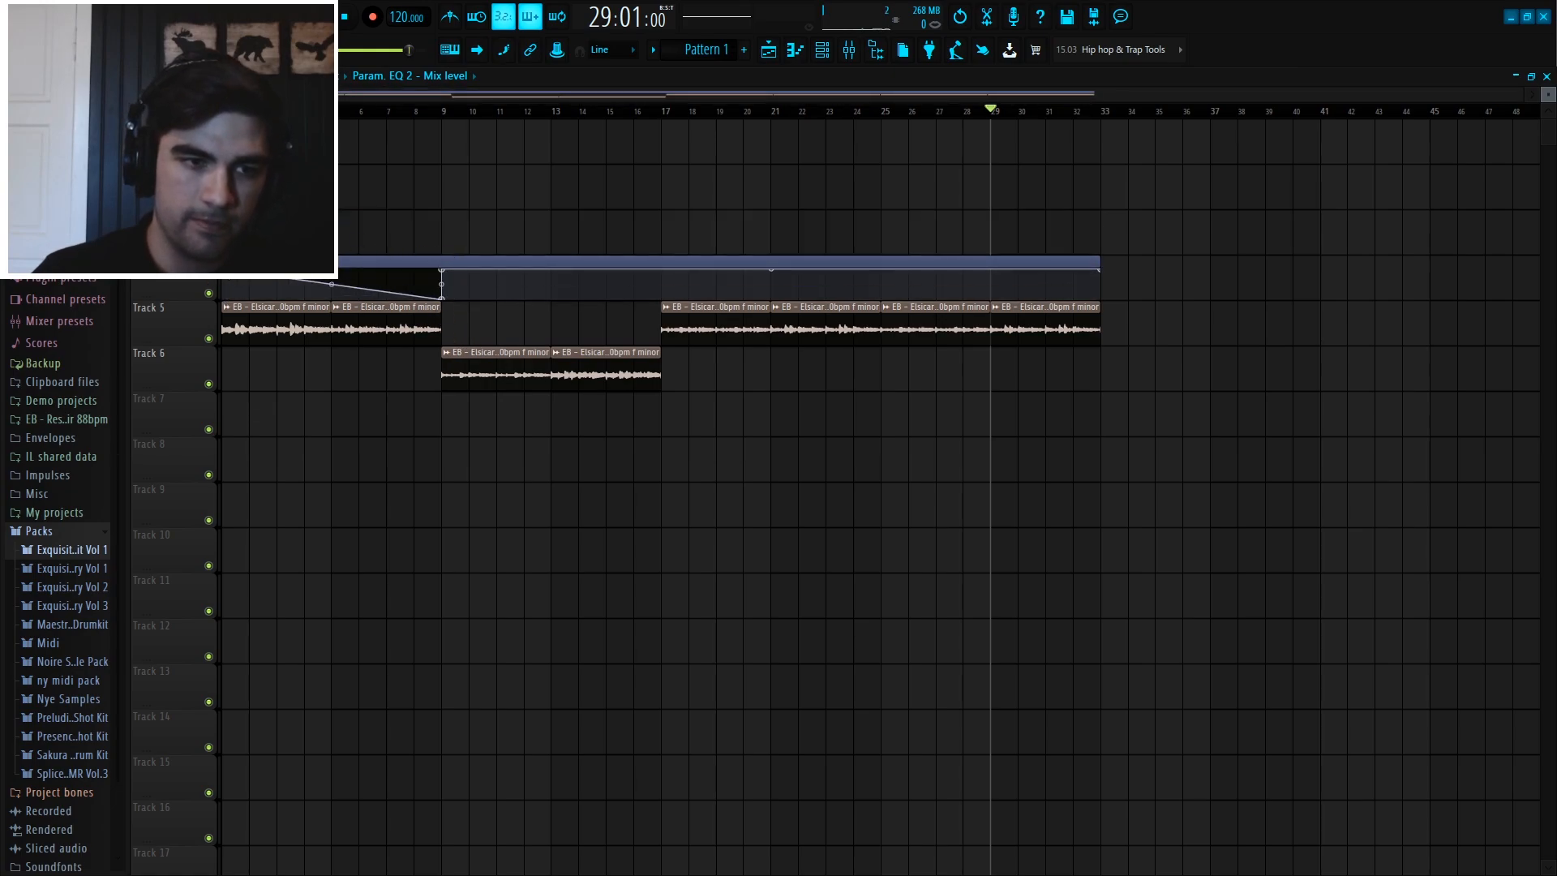
- Play the arrangement from the opening bars, around bar 5 and around bar 8 to hear the EQ mix level automation
key("space")
left_click_drag(302, 111, 251, 111)
left_click(355, 112)
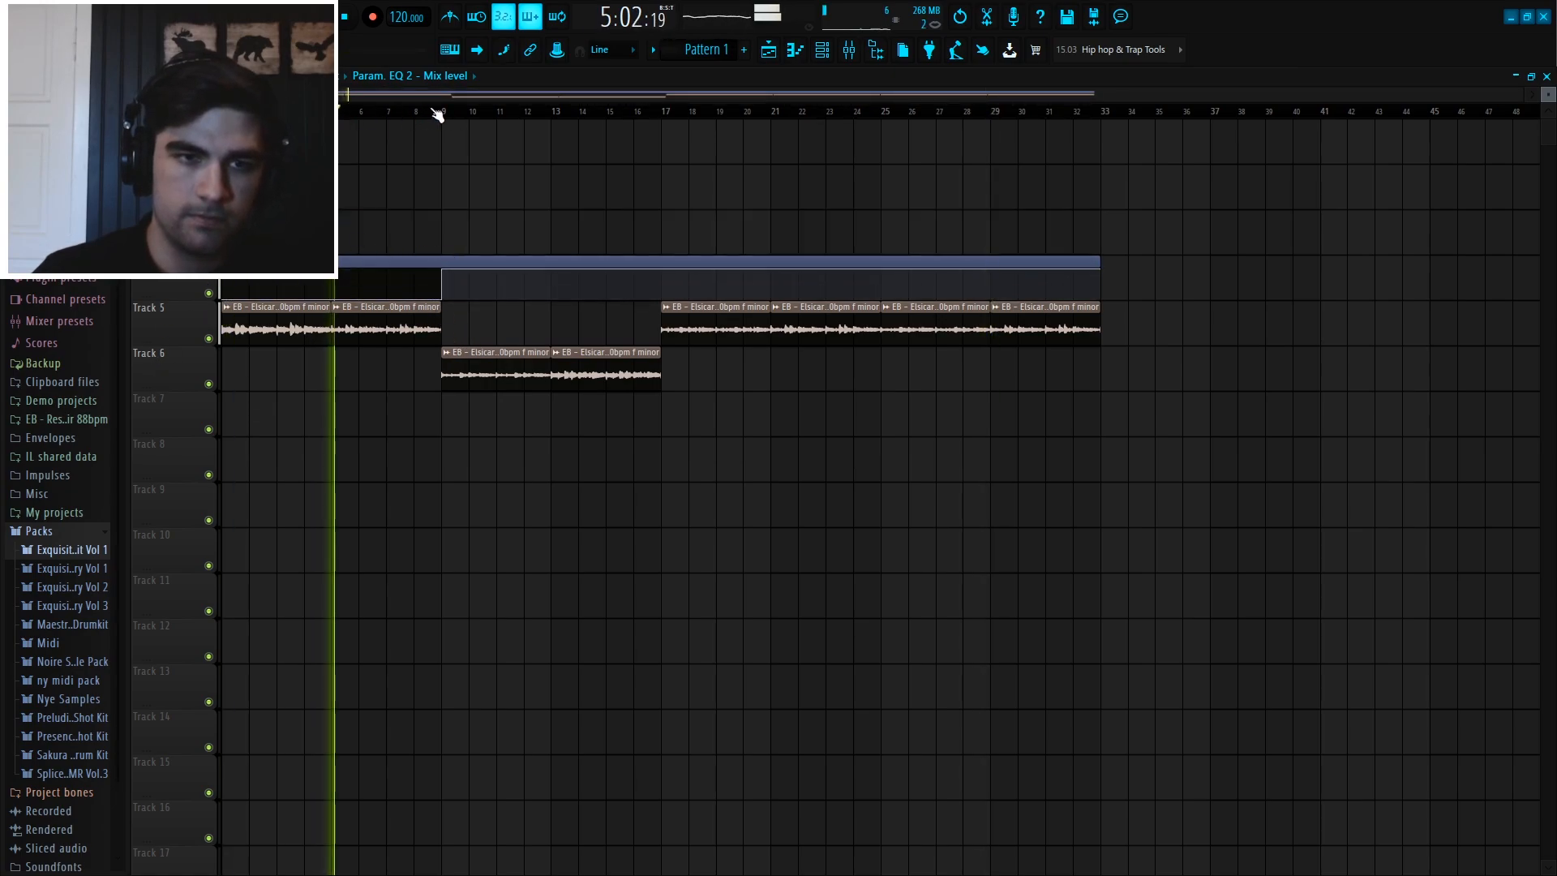
left_click(415, 113)
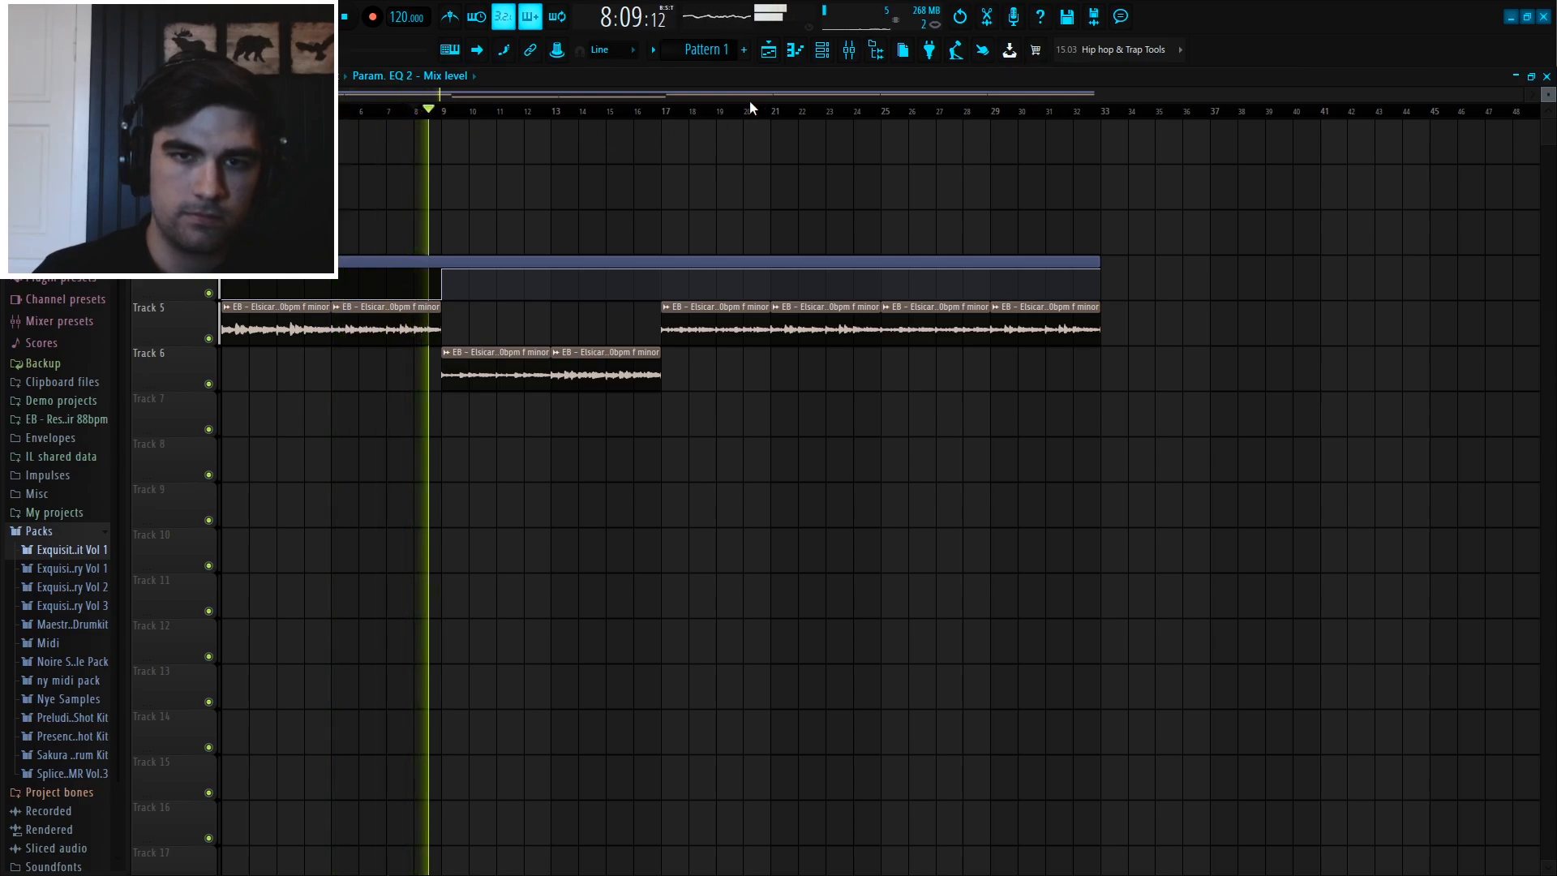
- Loop bars 9 to 17 and place Pattern 1 clips on Track 8 at bars 9 and 13
left_click_drag(663, 112, 442, 112)
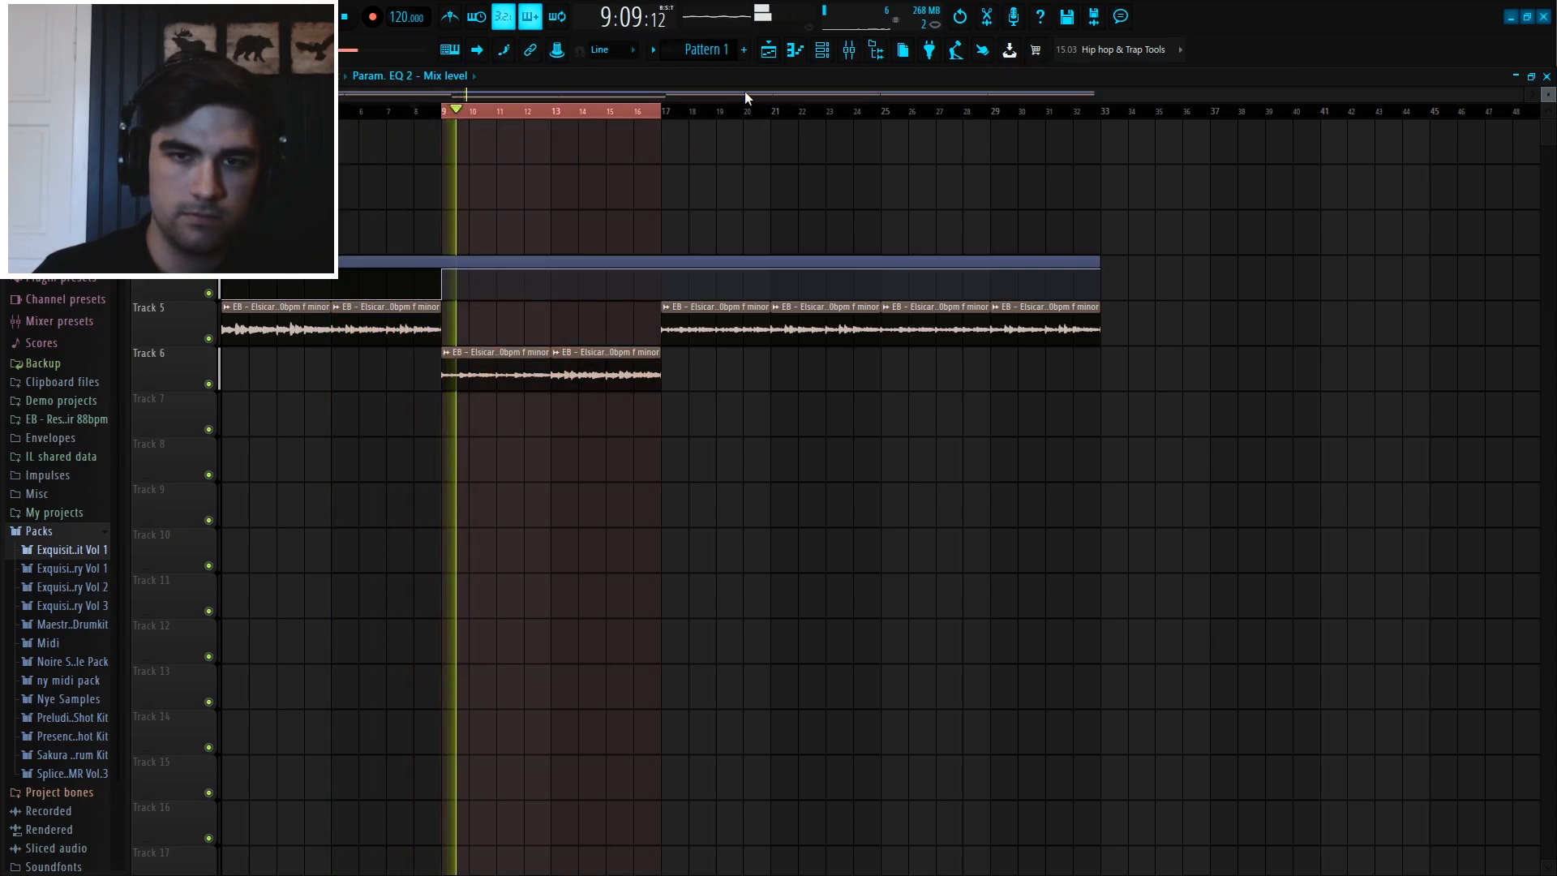
left_click(456, 461)
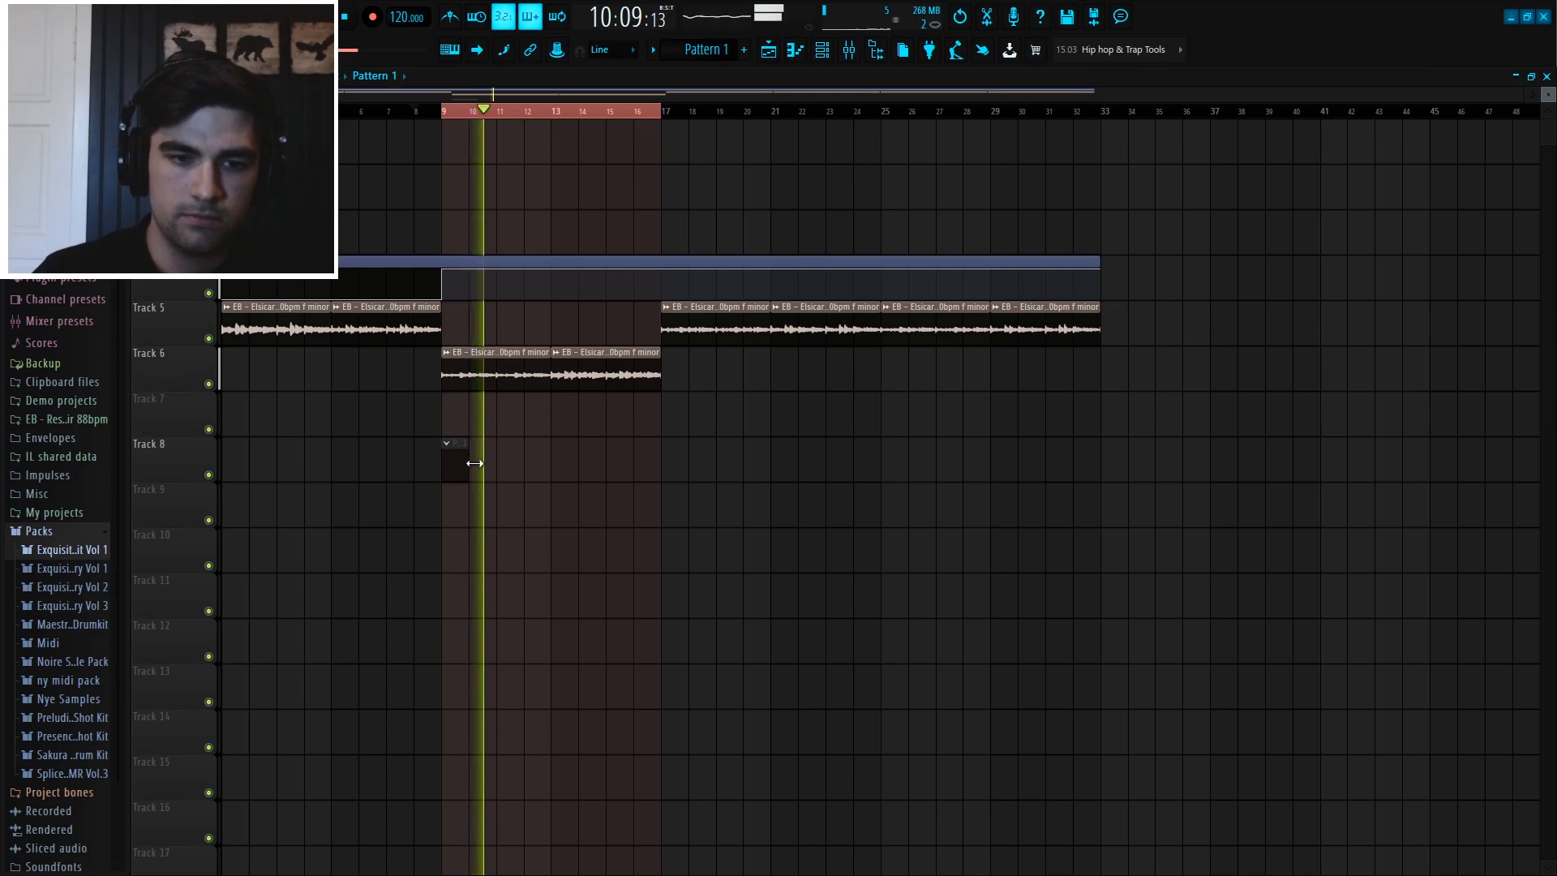
left_click(548, 464)
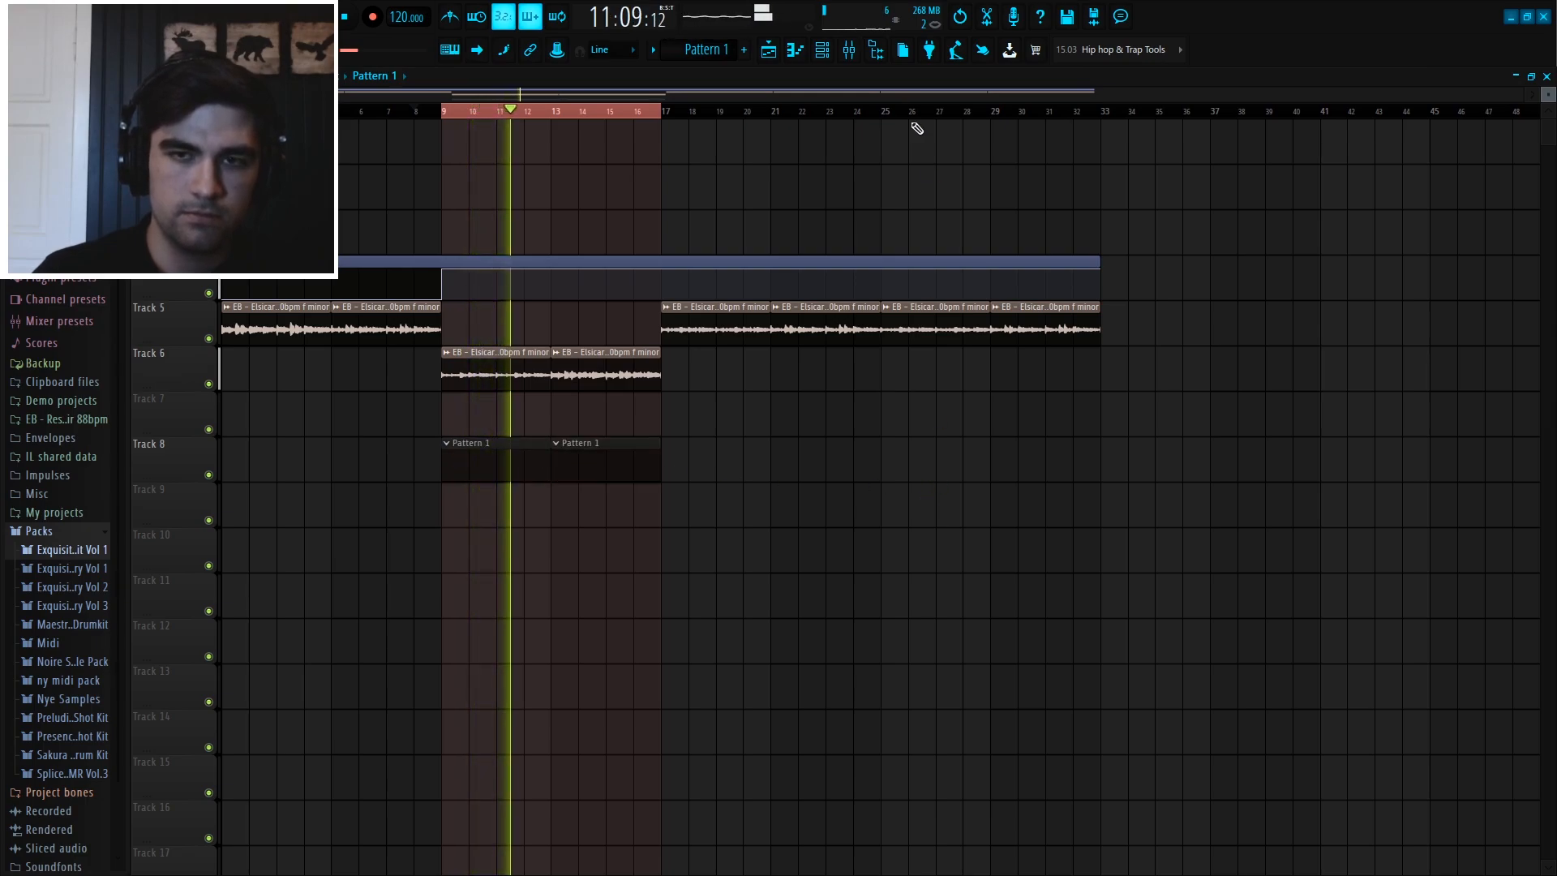
- Show all channels in the channel rack and delete the four unused ones, keeping the Elsicario loop and the EQ automation
left_click(847, 50)
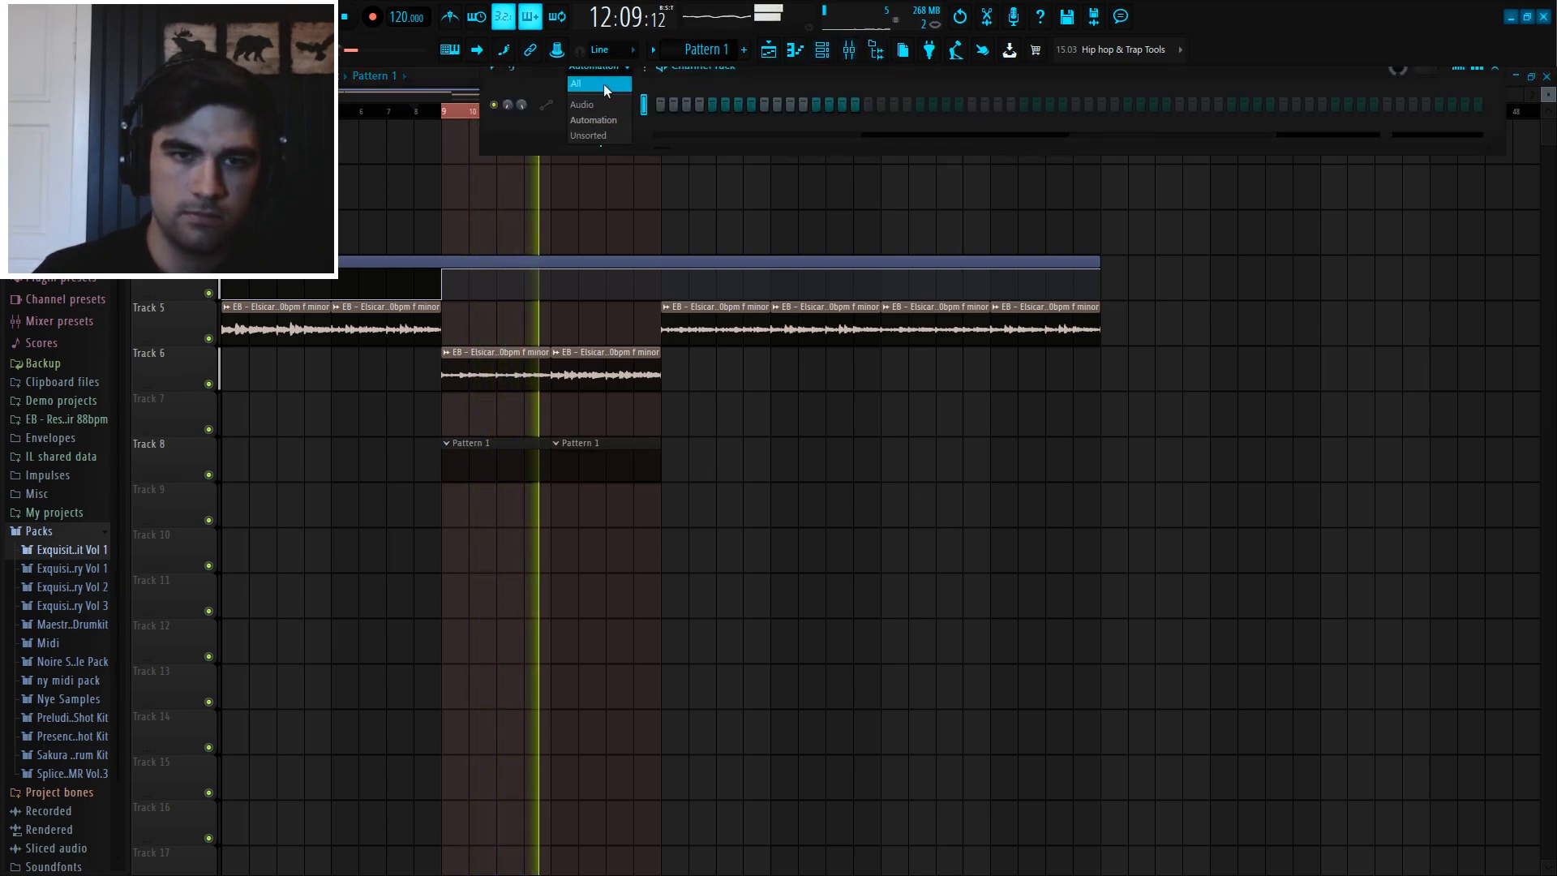
right_click(606, 114)
key("d")
right_click(610, 107)
key("d")
right_click(613, 107)
key("d")
right_click(616, 102)
key("d")
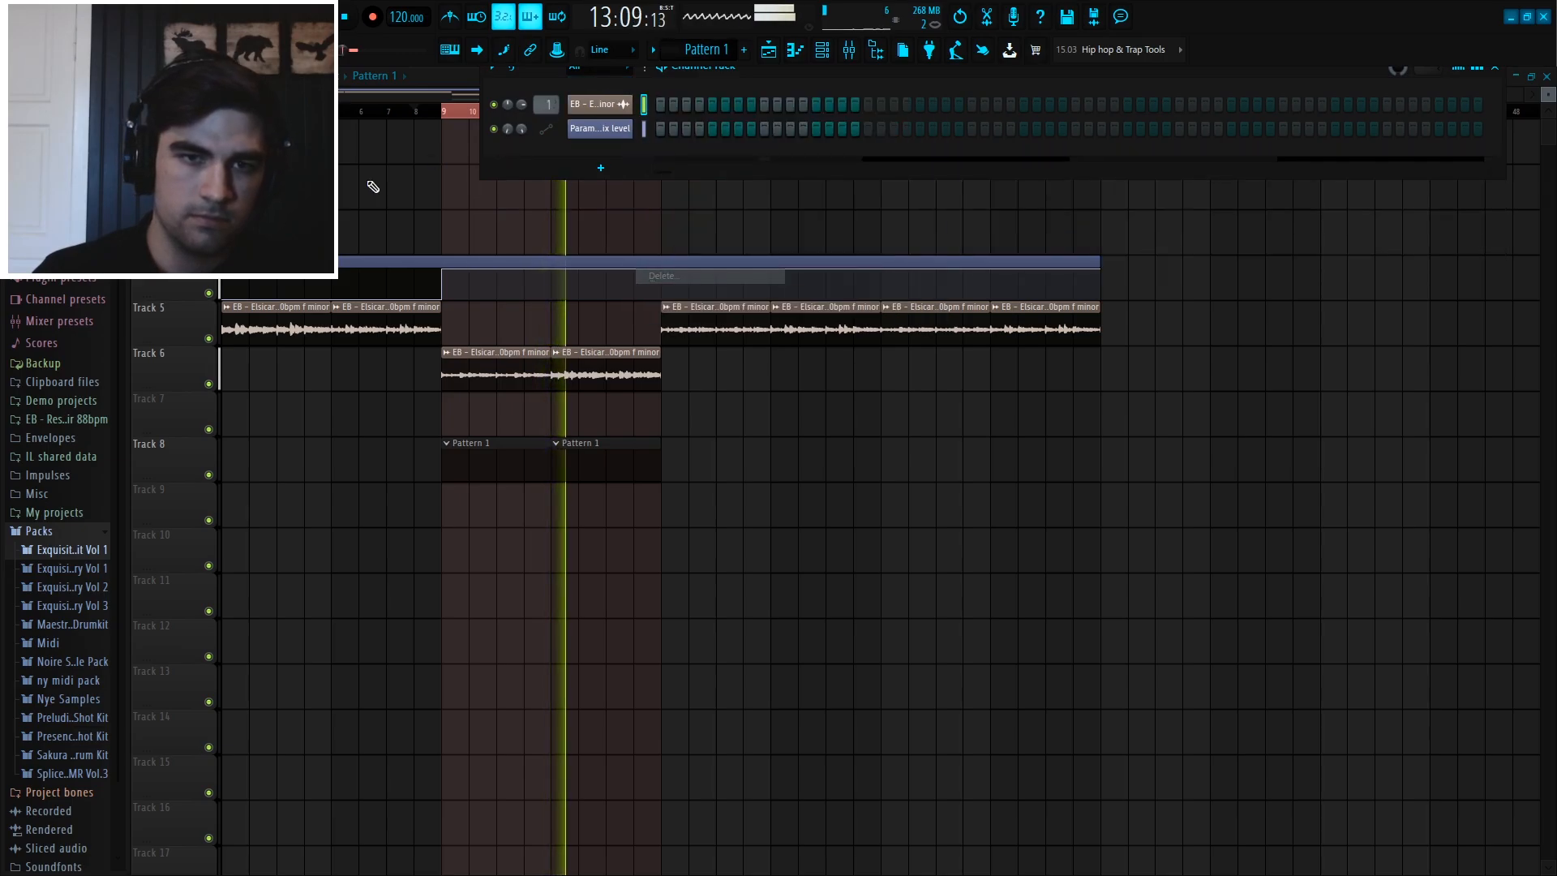
- Add Hi hat 1 from the drum kit's Hi hats folder as a new channel and fill it each 2 steps
left_click(104, 554)
left_click(91, 625)
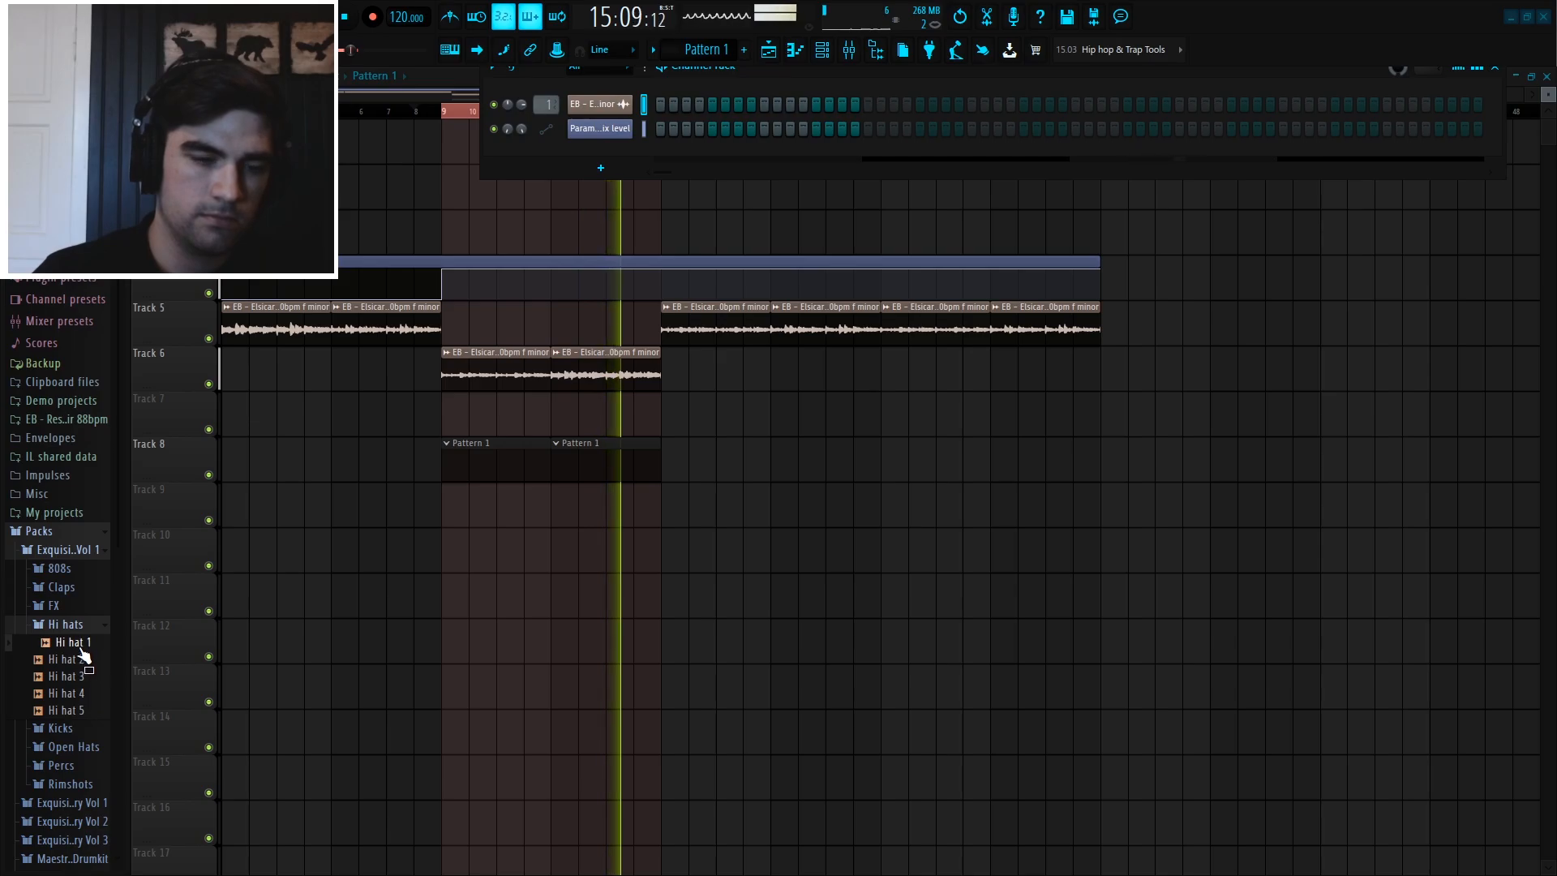
left_click_drag(128, 648, 601, 150)
right_click(601, 152)
left_click(889, 199)
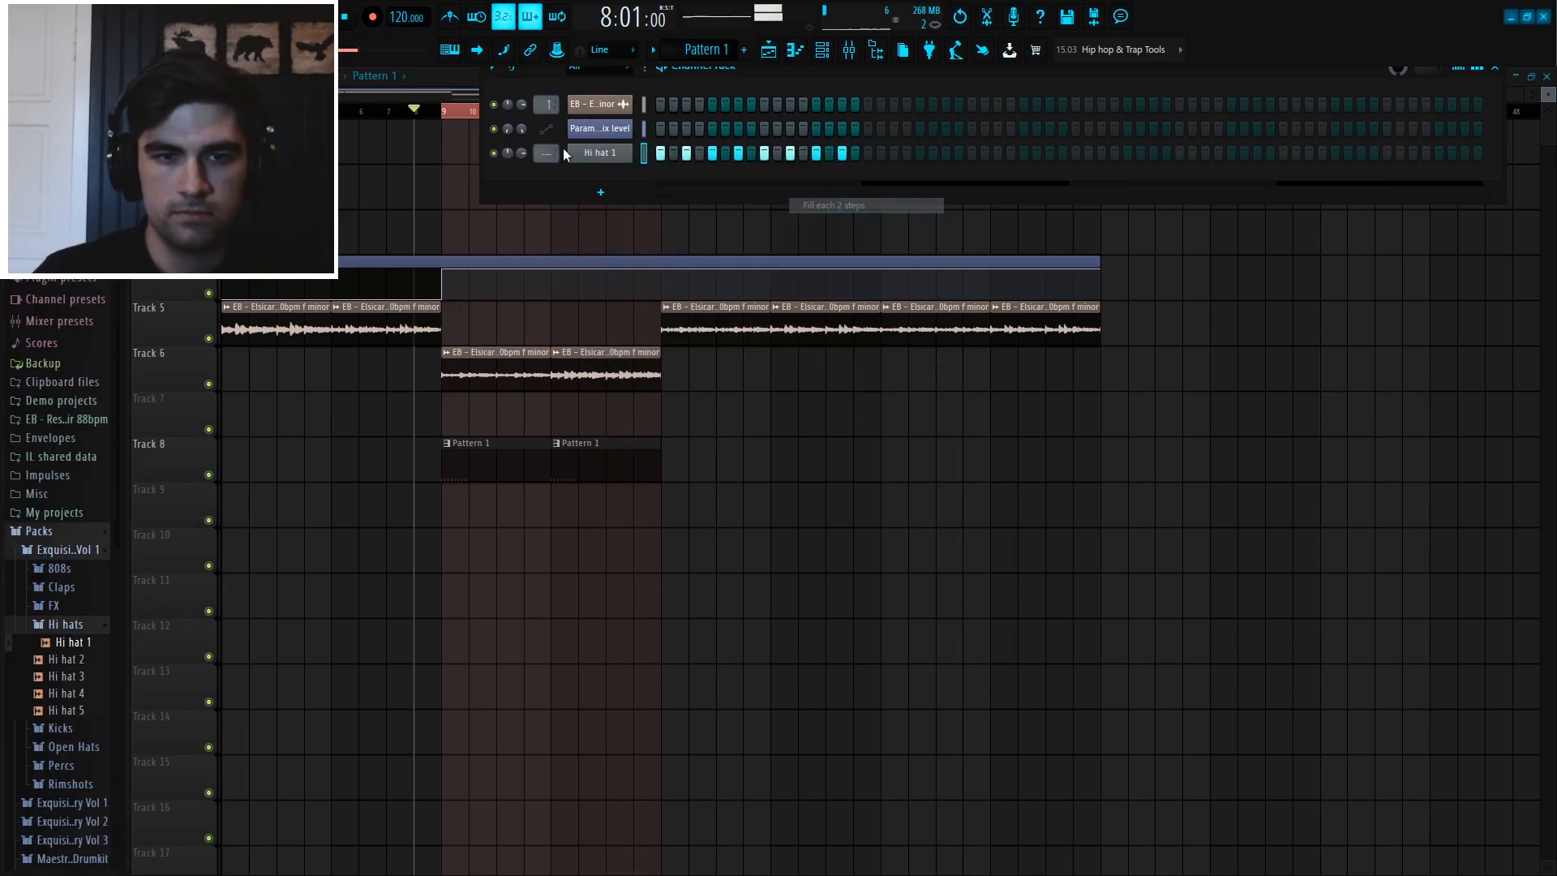
- Route Hi hat 1 to mixer track 2 and fill each 2 steps across the pattern's full 64 steps
left_click(824, 51)
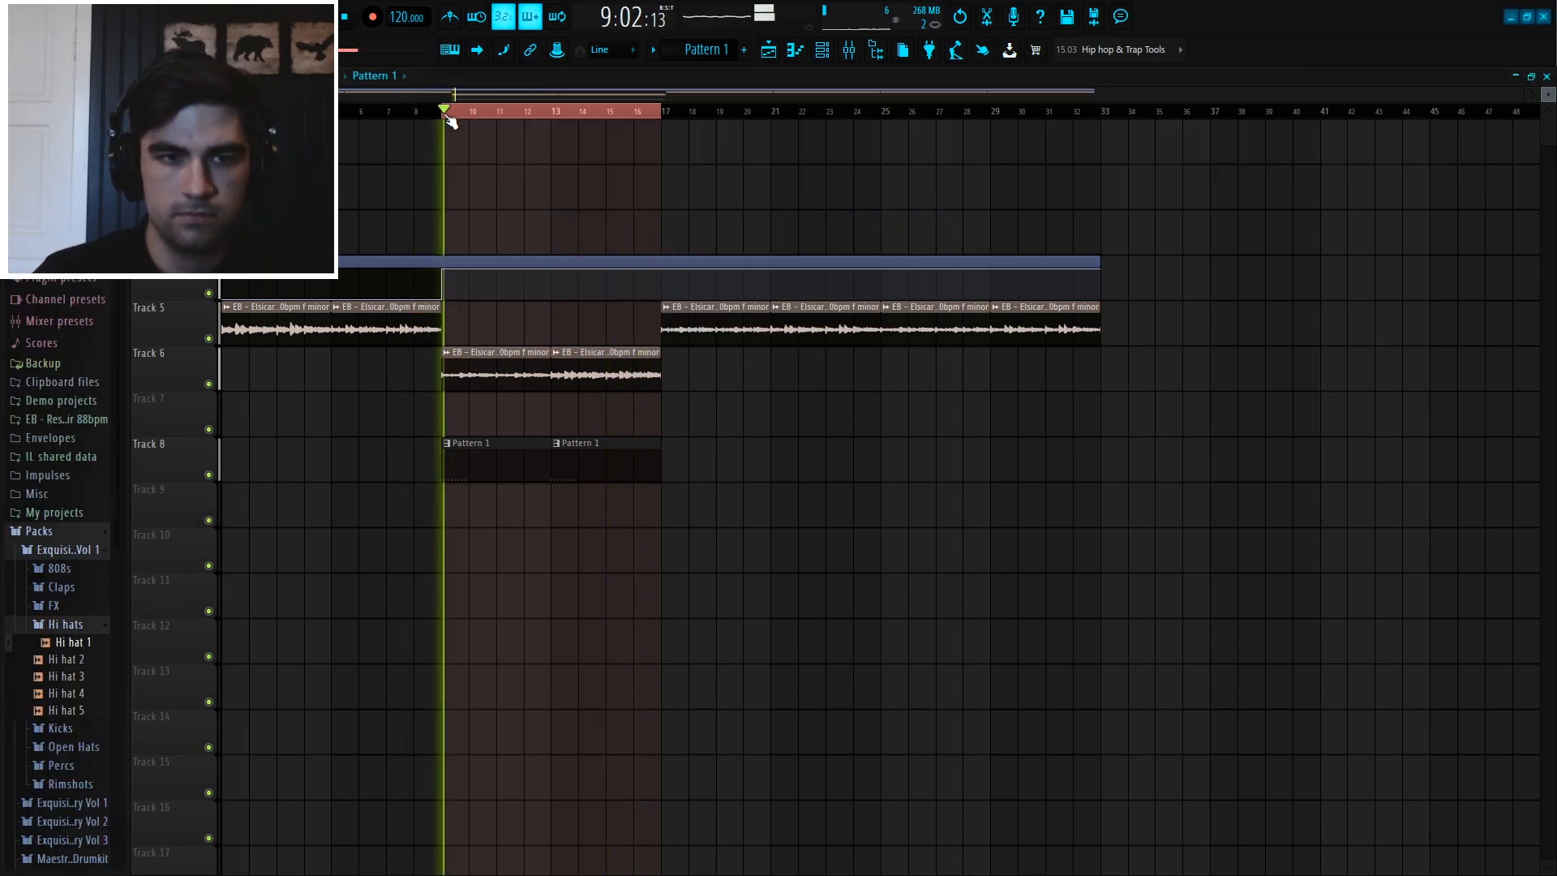
left_click(824, 51)
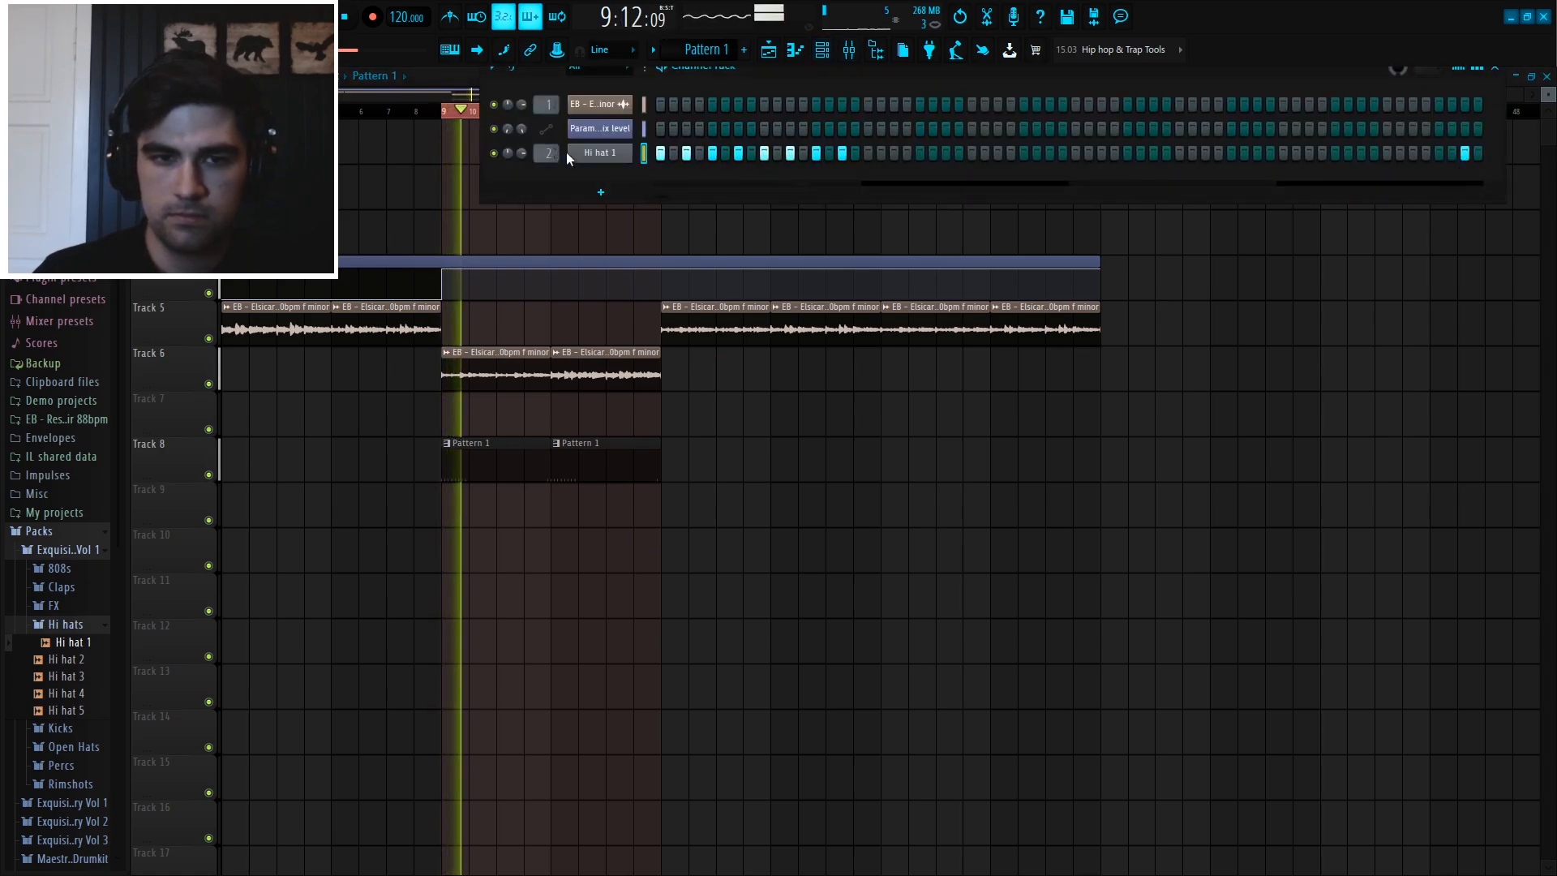
right_click(601, 153)
left_click(875, 207)
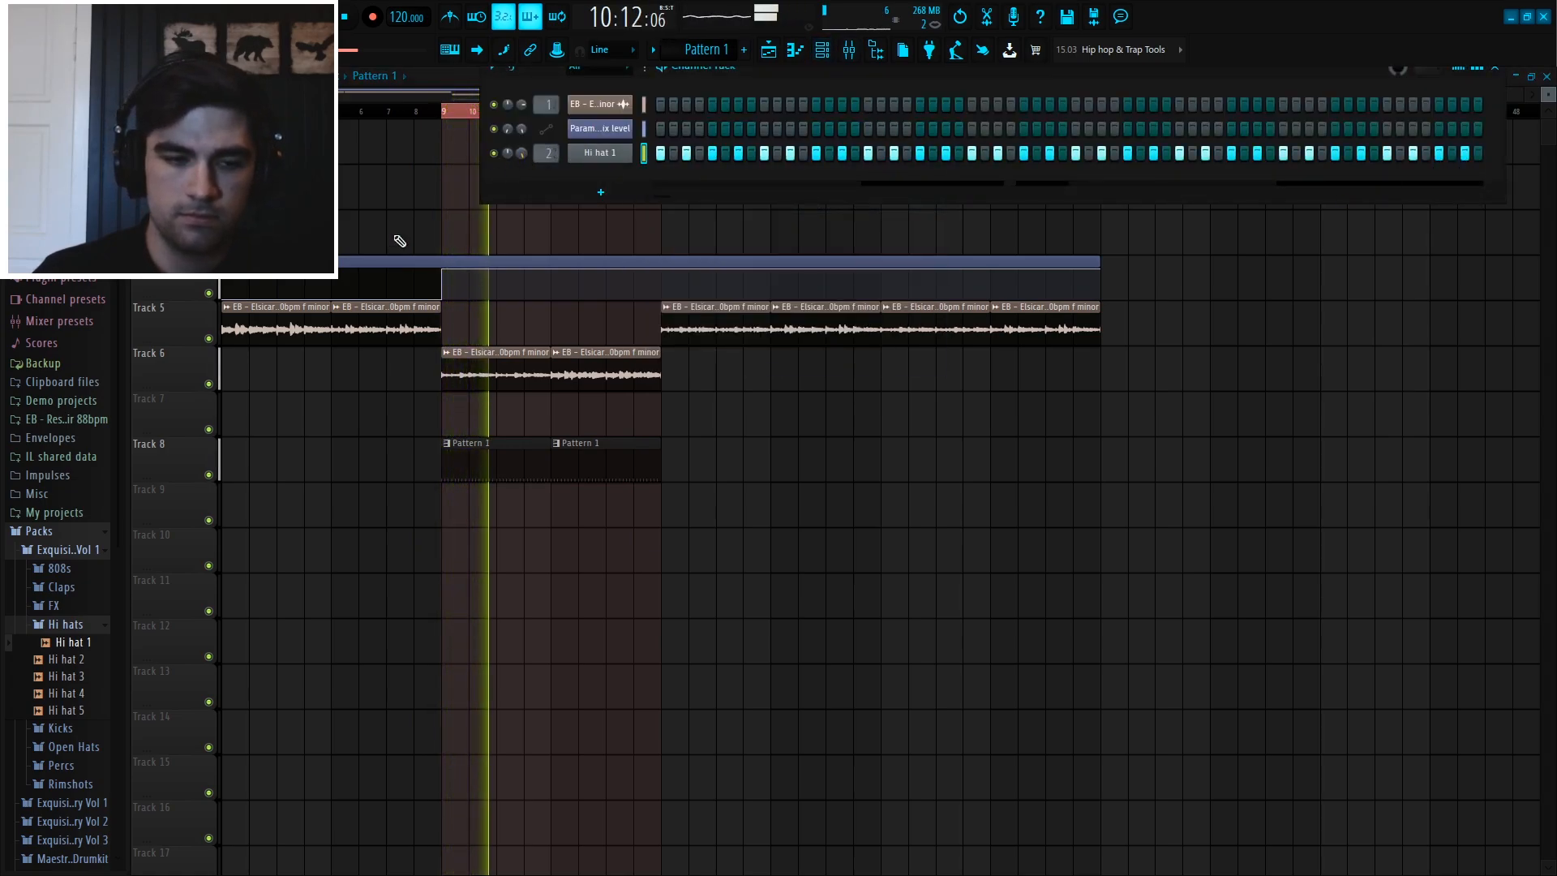
- Audition samples in the drum kit's Percs and Rimshots folders
left_click(61, 764)
left_click(66, 801)
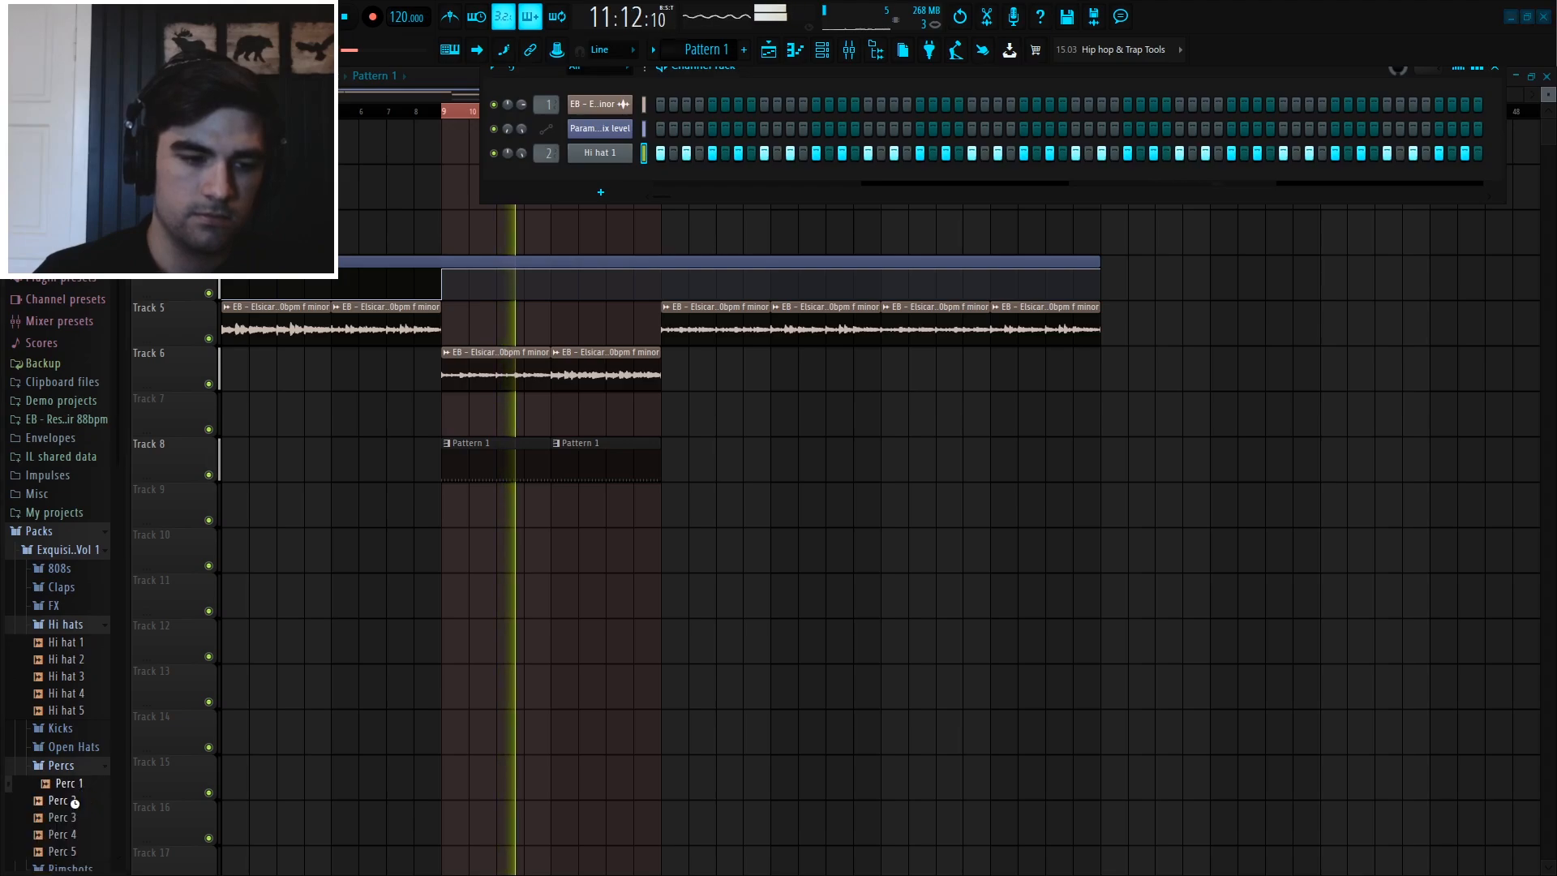
scroll(88, 711, "down", 5)
left_click(71, 581)
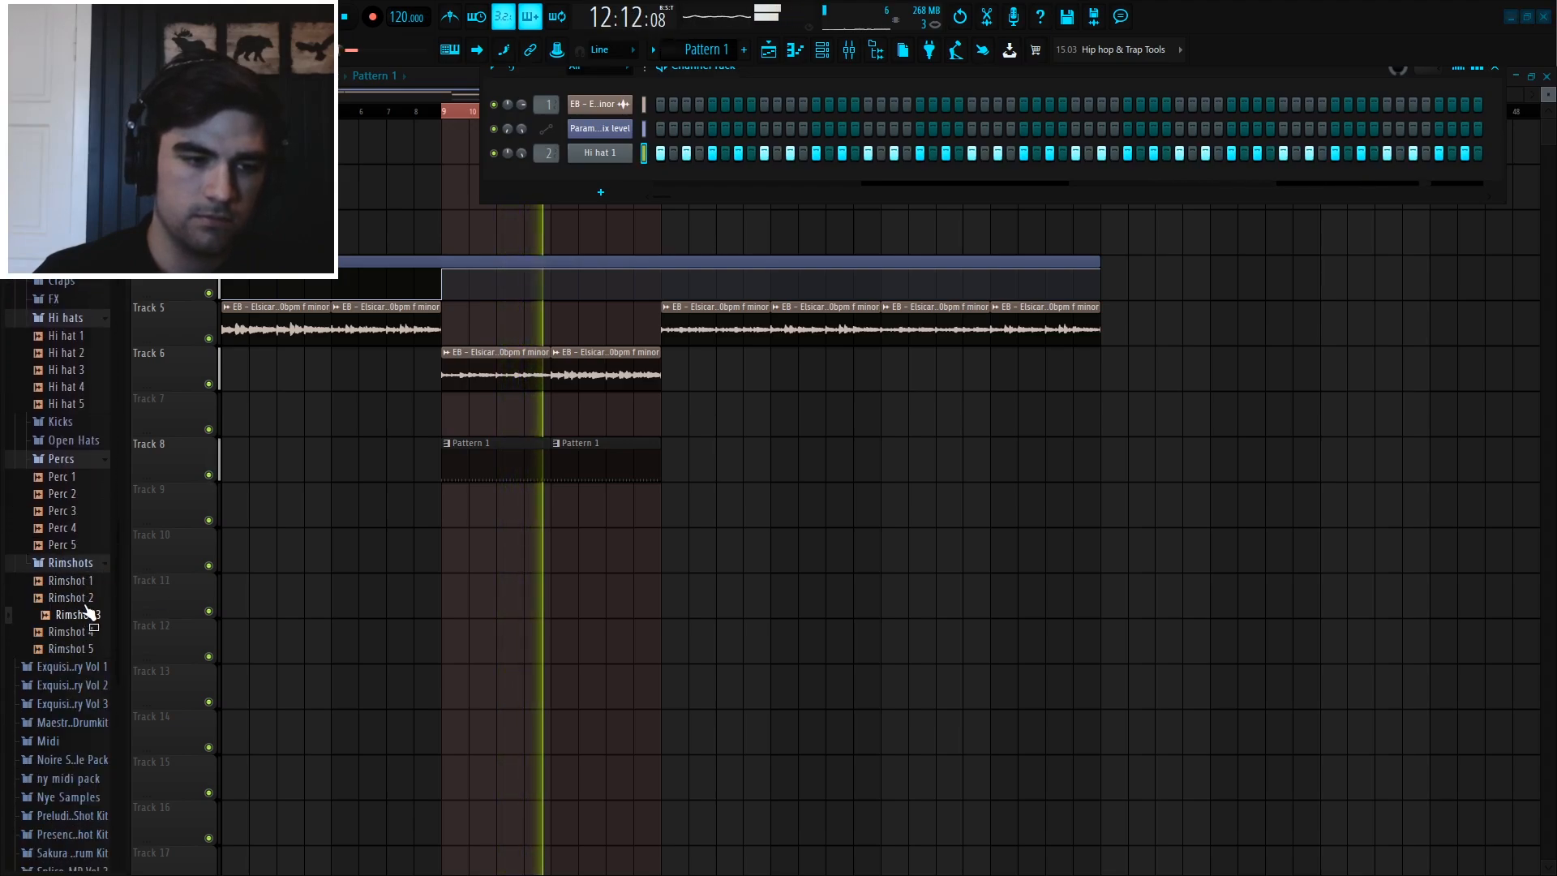
left_click(78, 597)
left_click(92, 616)
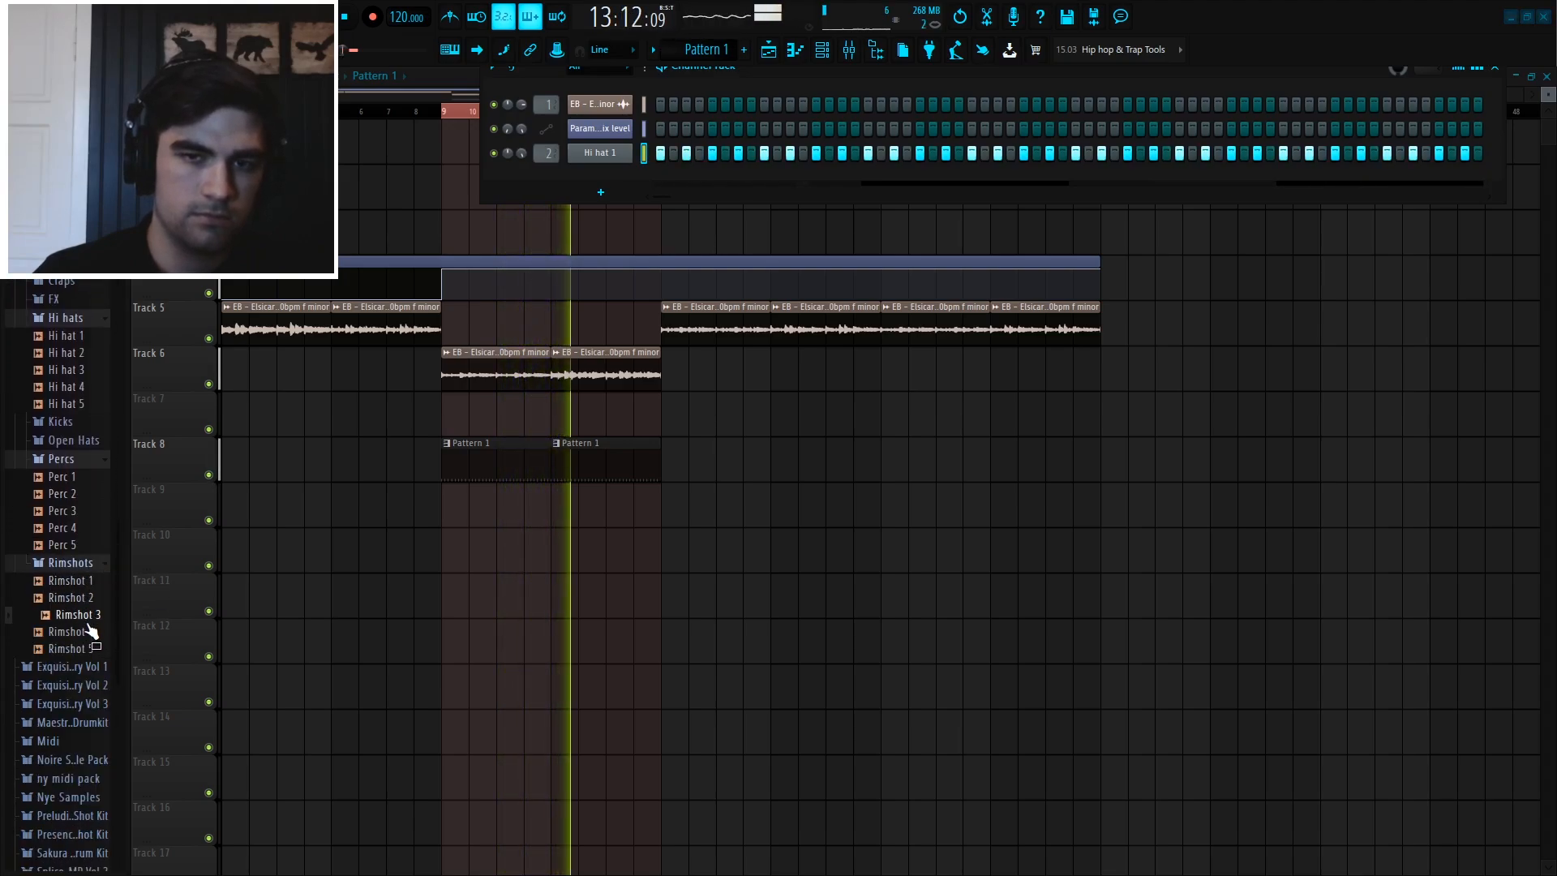
- Audition the kit's claps and add Clap 4 as a new channel routed to mixer track 3
left_click(81, 281)
left_click(86, 299)
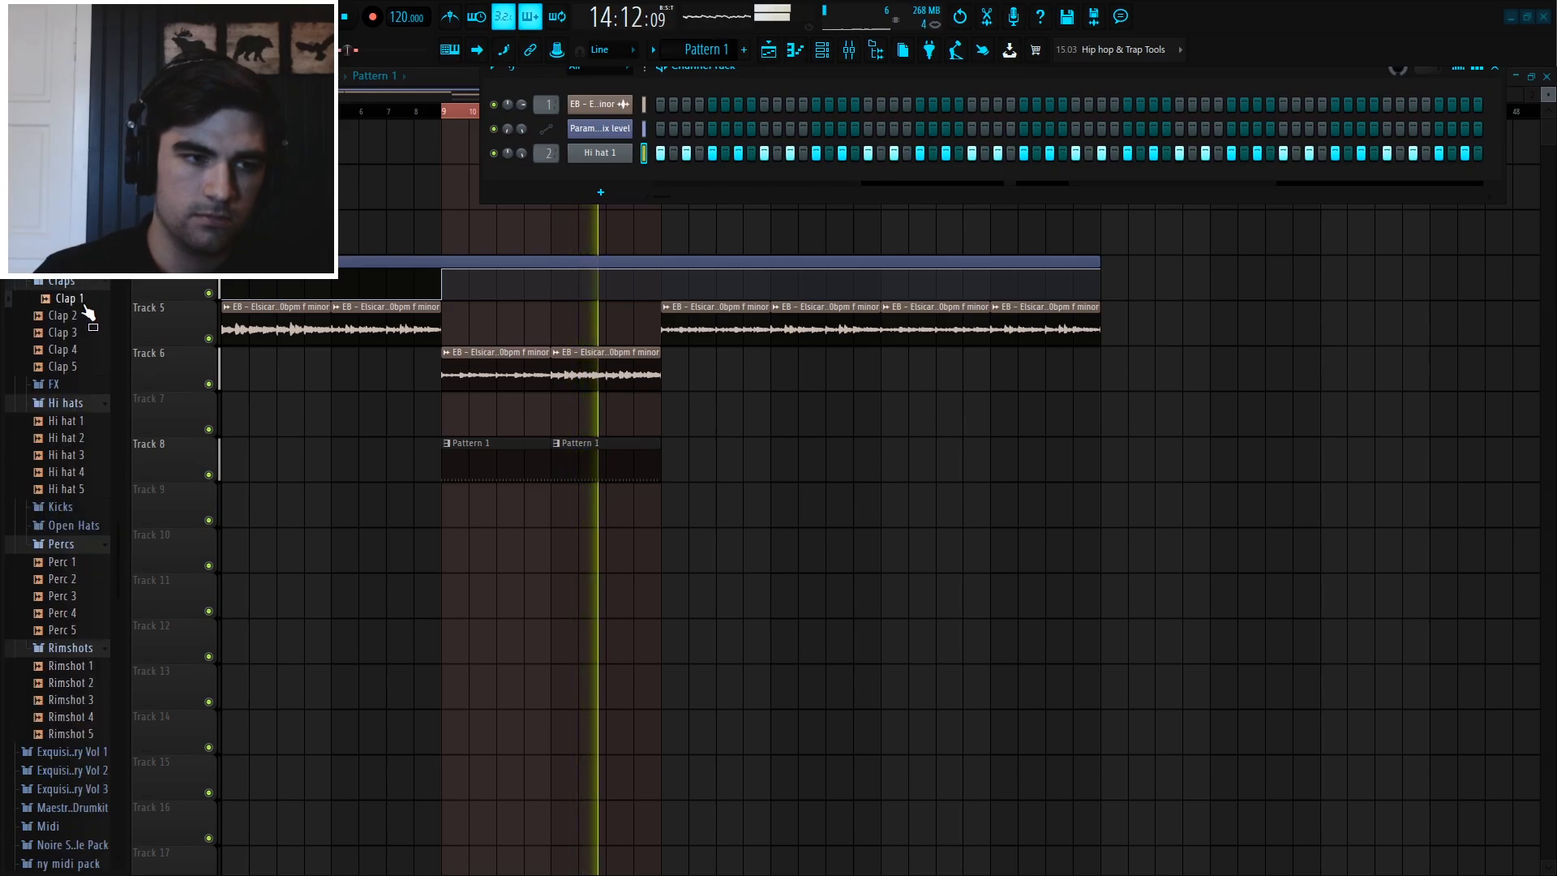
left_click(82, 336)
left_click(82, 370)
left_click(84, 349)
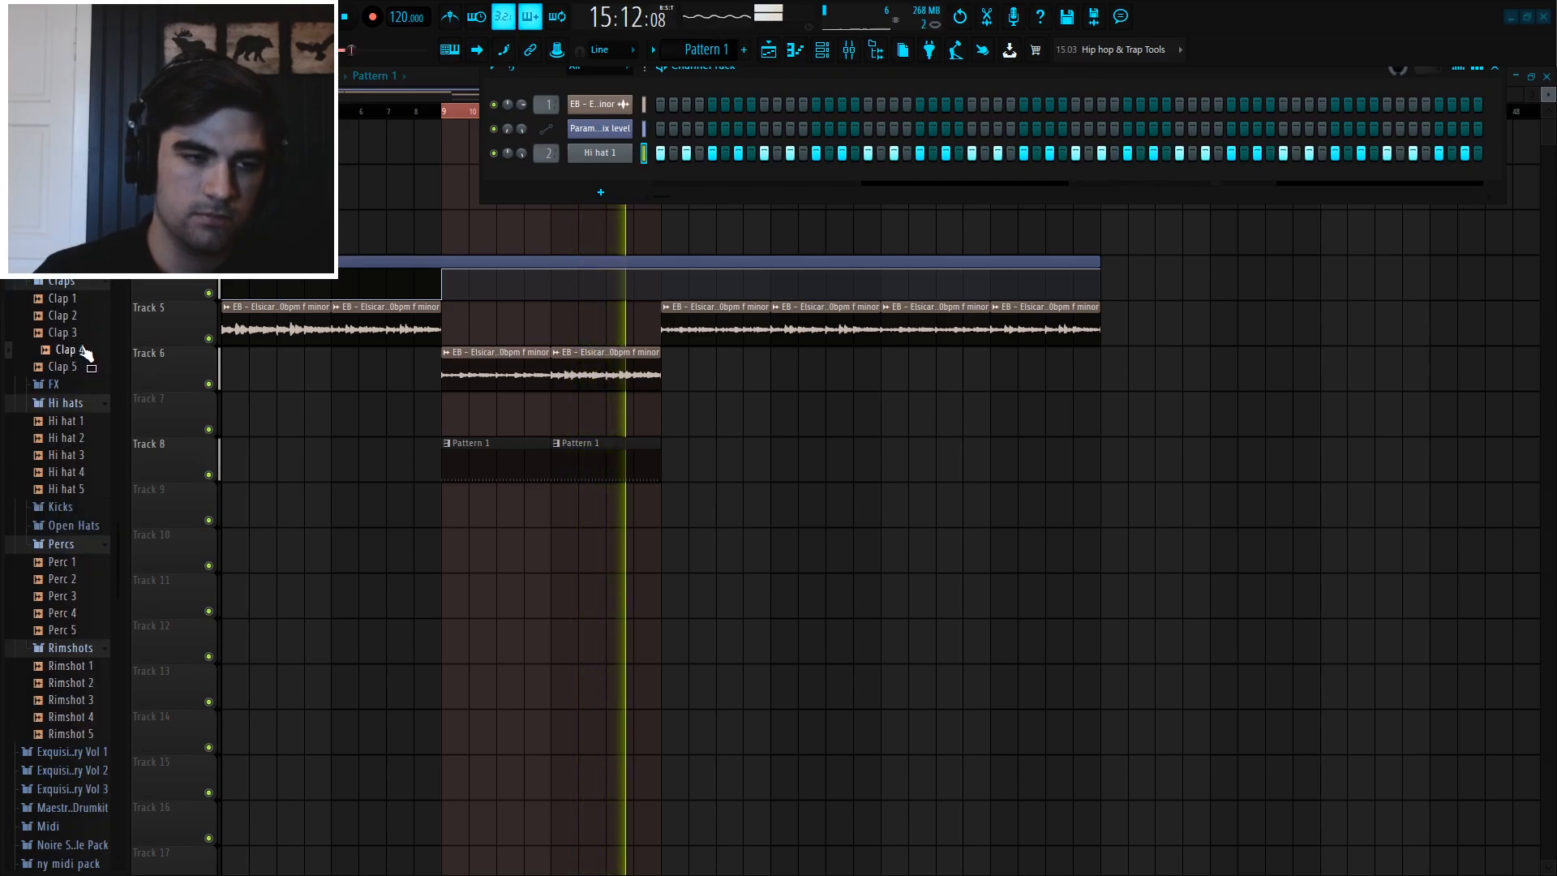
left_click_drag(85, 354, 572, 199)
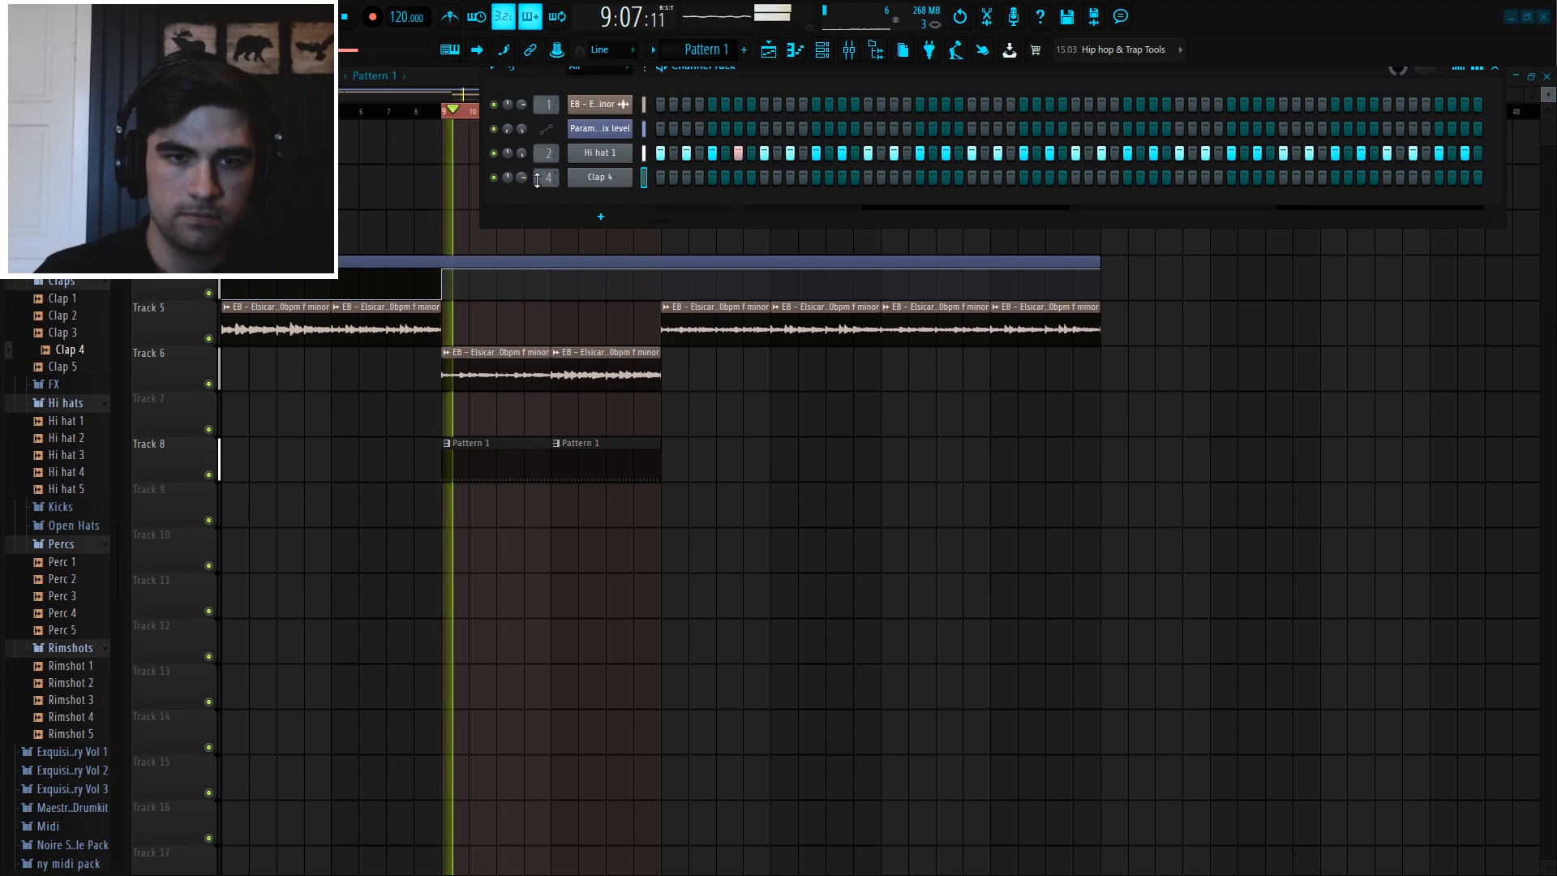
key("space")
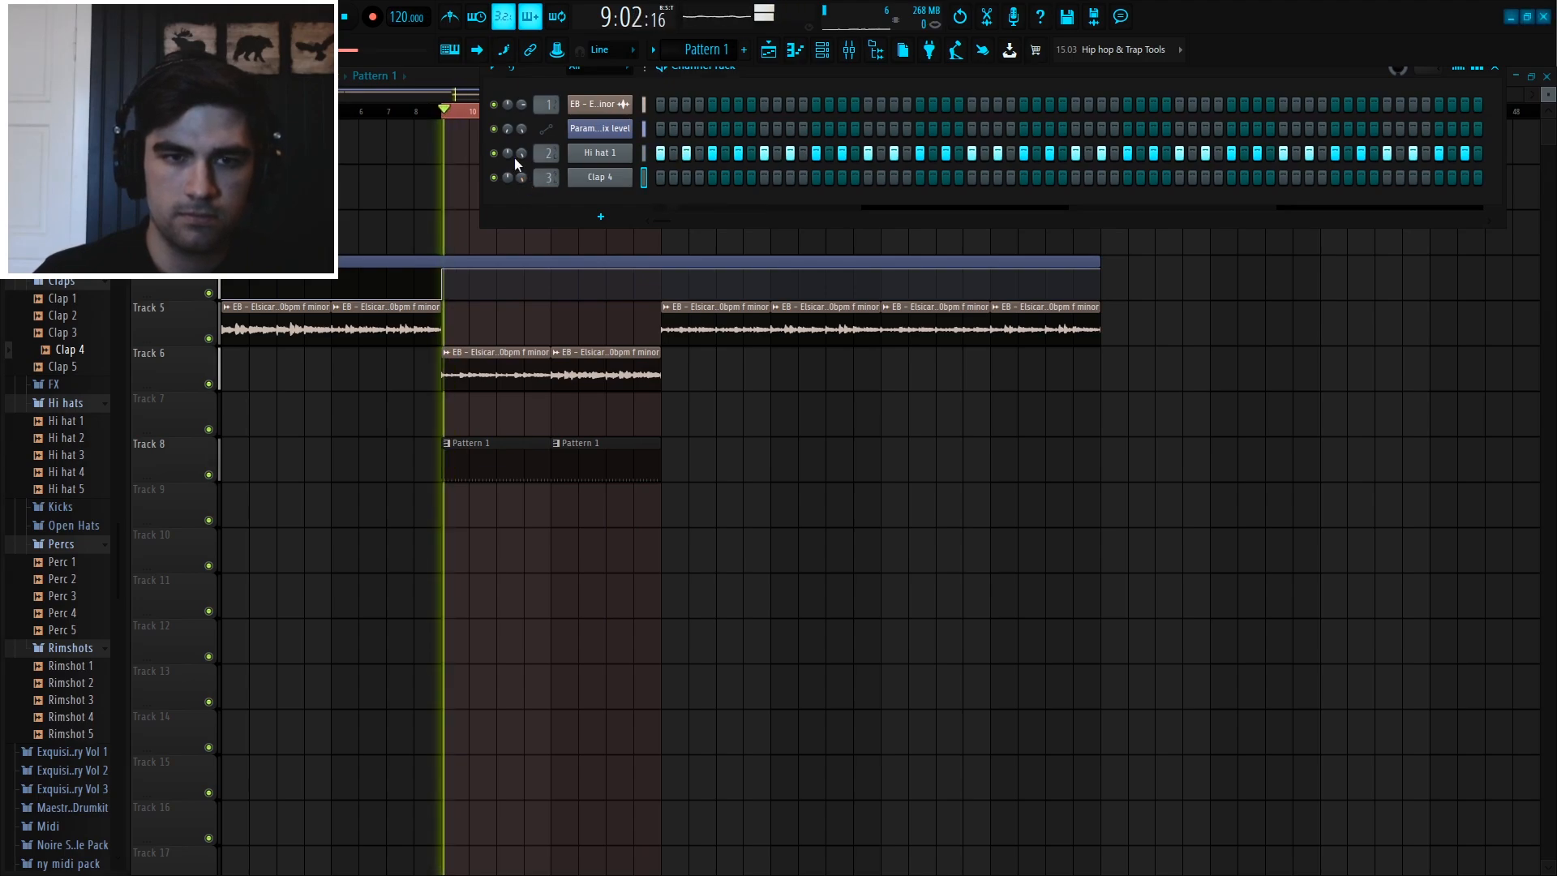
key("space")
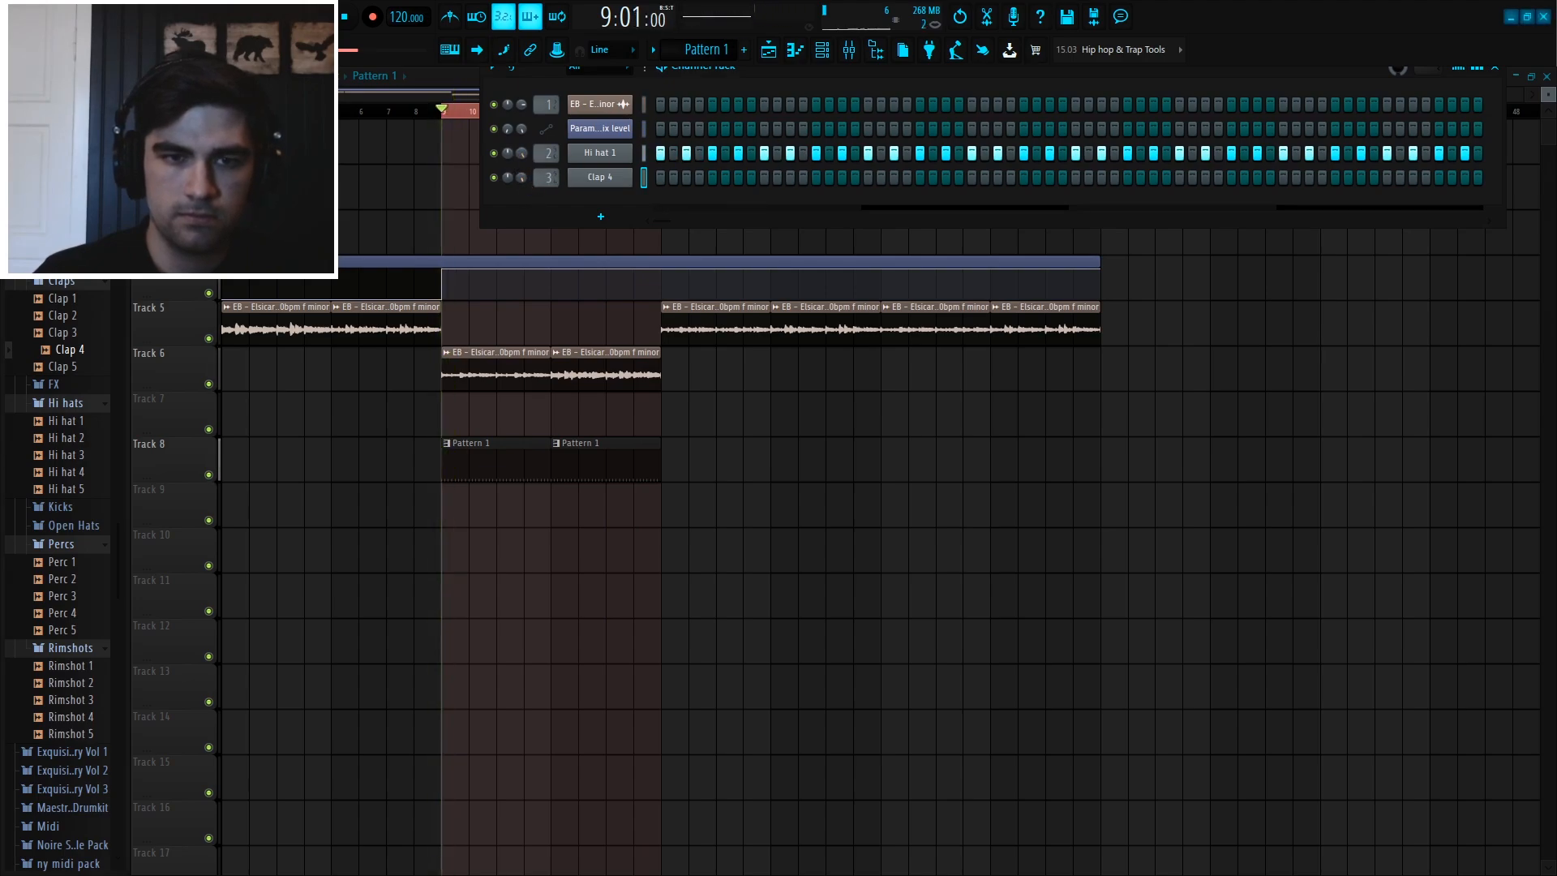
- Place Clap 4 hits on steps 9, 25, 41 and 57 while the loop plays
key("space")
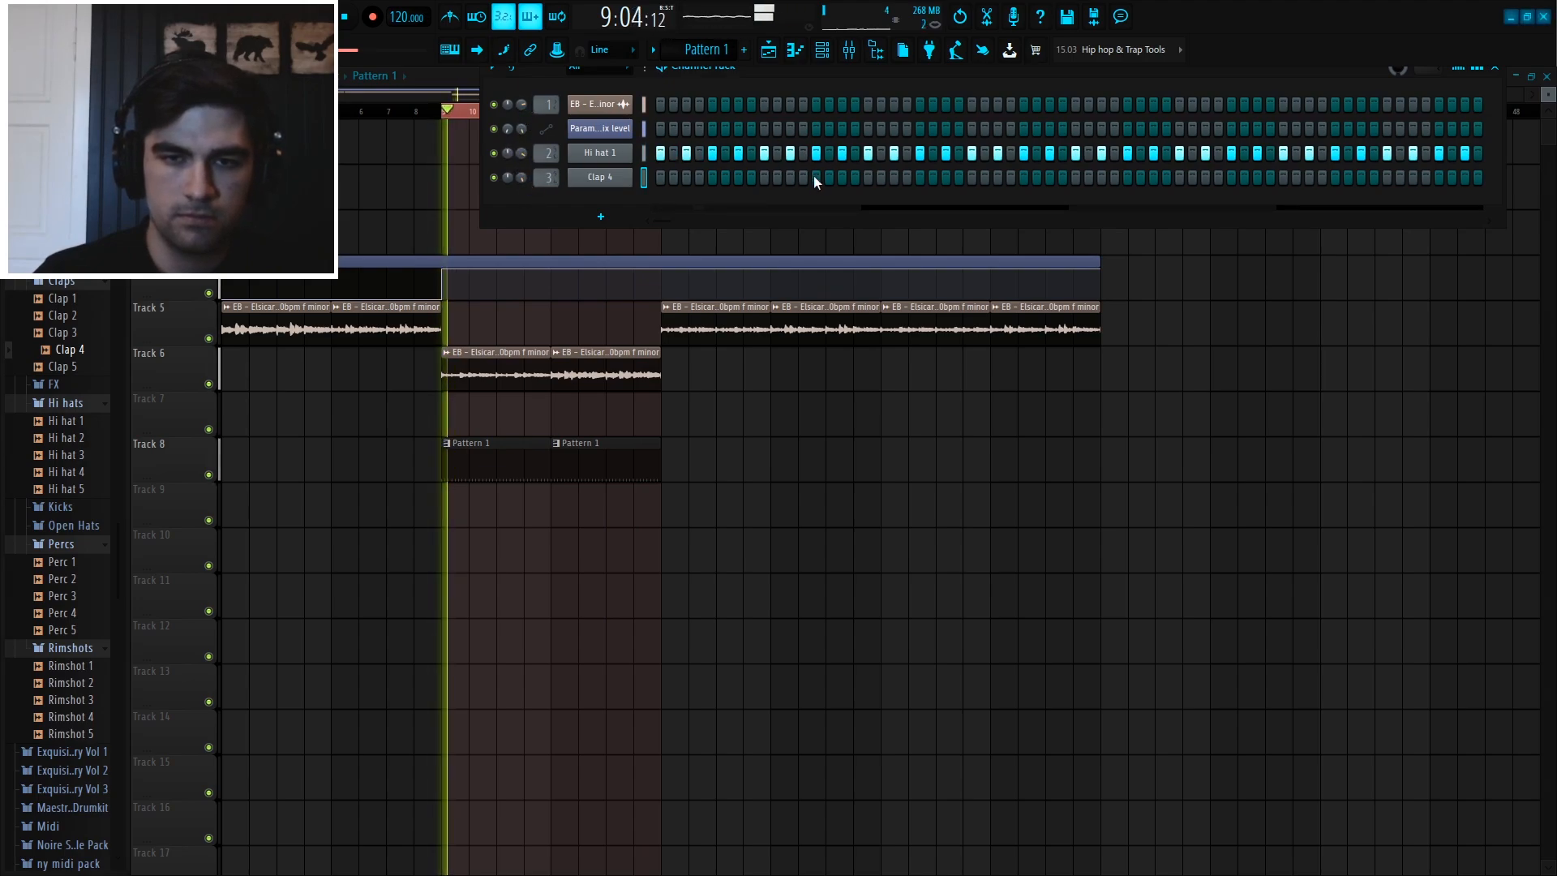
left_click(764, 177)
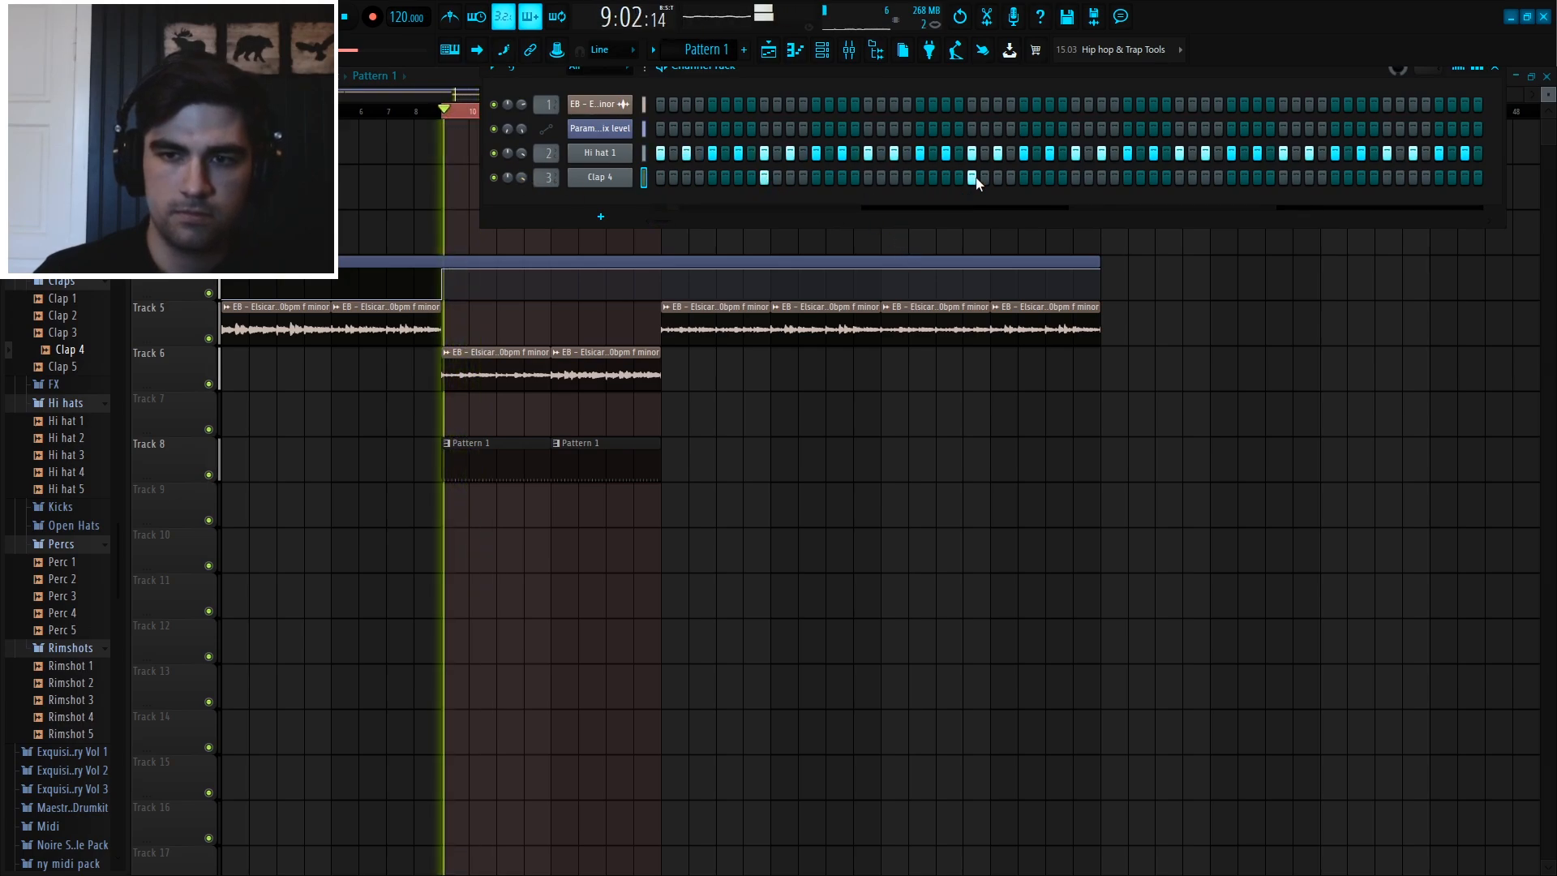
left_click(1177, 177)
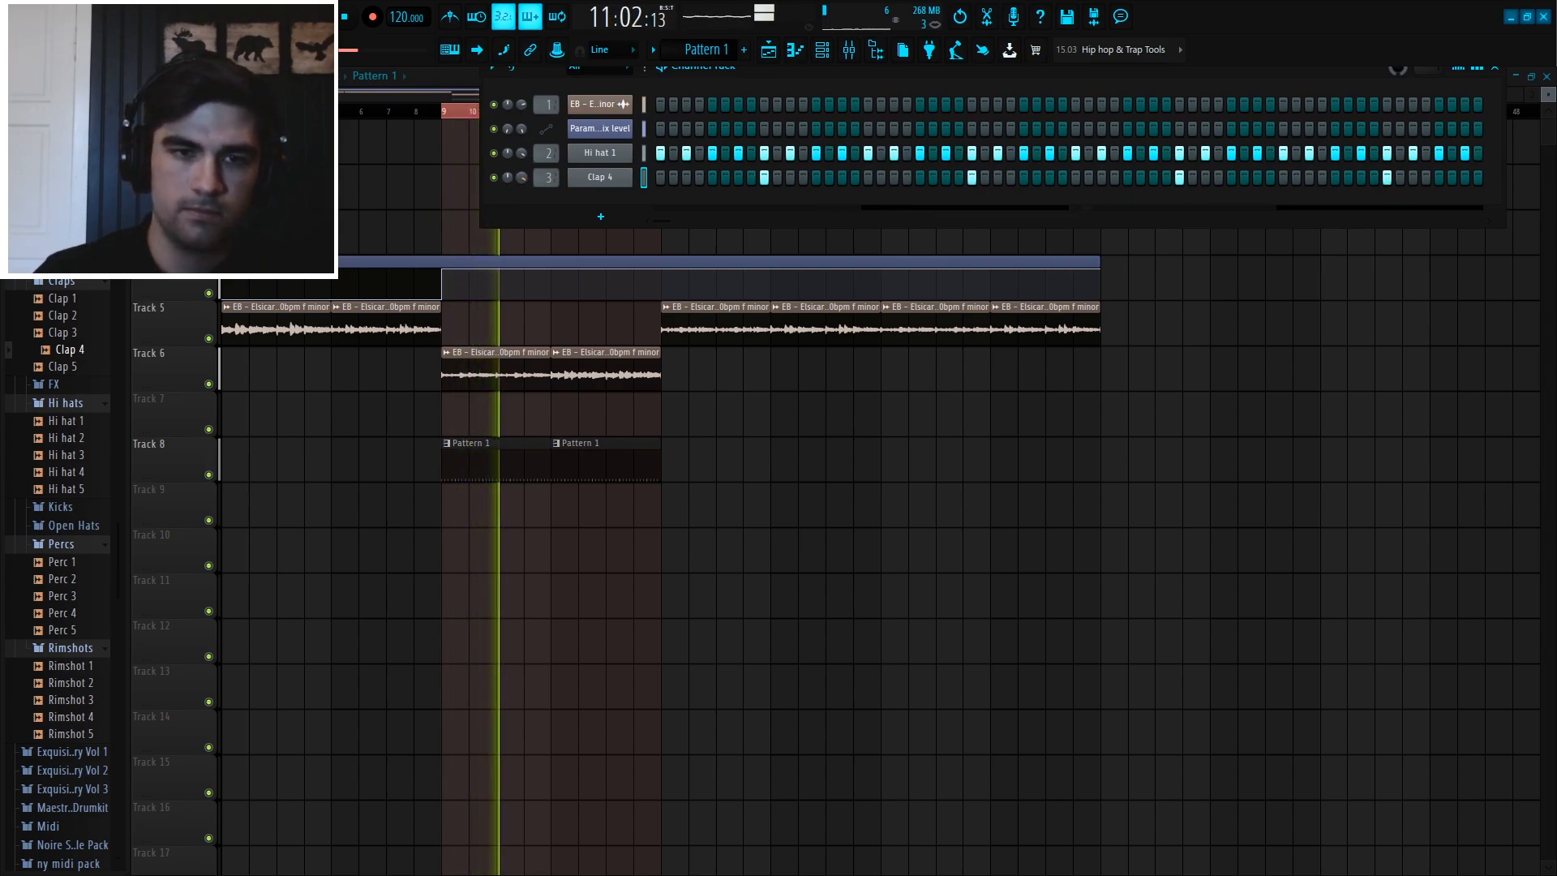
- Audition rimshot and percussion samples and add Perc 5 as a new channel routed to mixer track 4
scroll(104, 437, "down", 3)
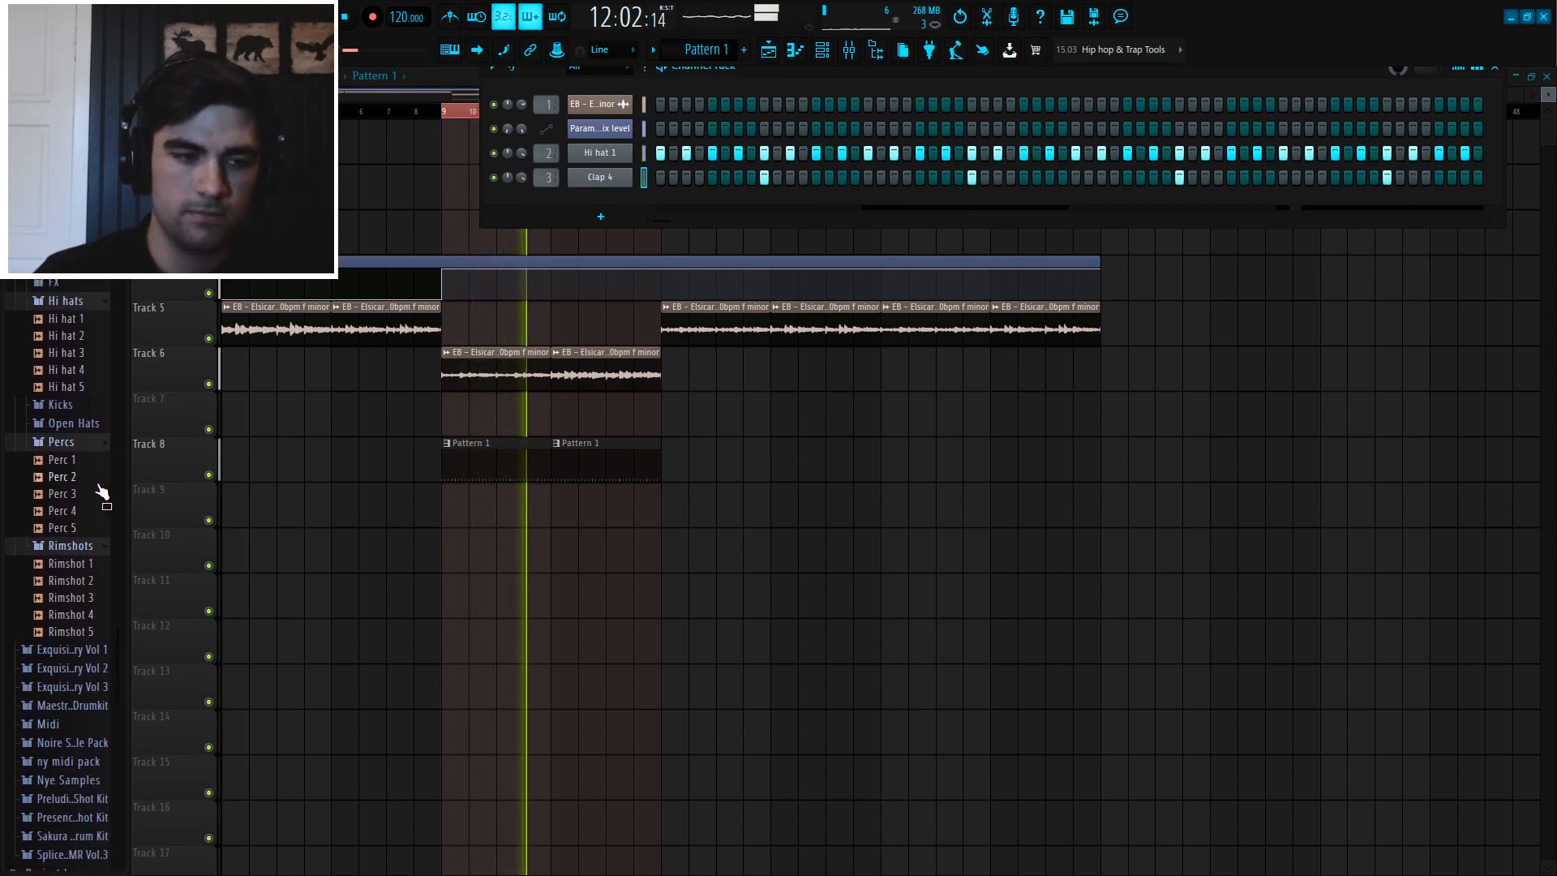
left_click(82, 564)
key("space")
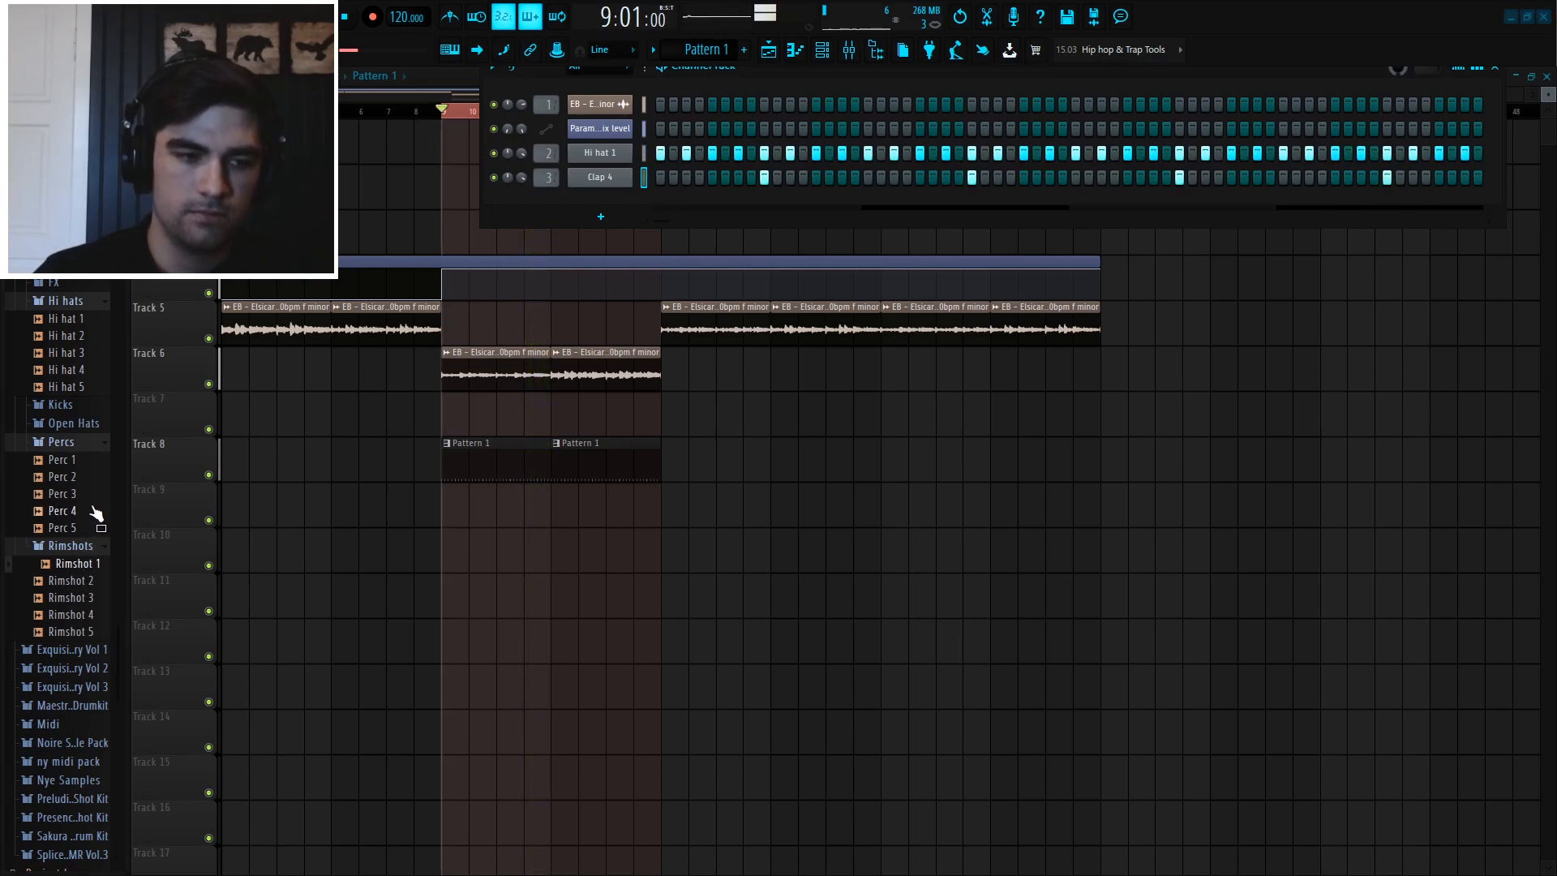
left_click(87, 497)
left_click(83, 511)
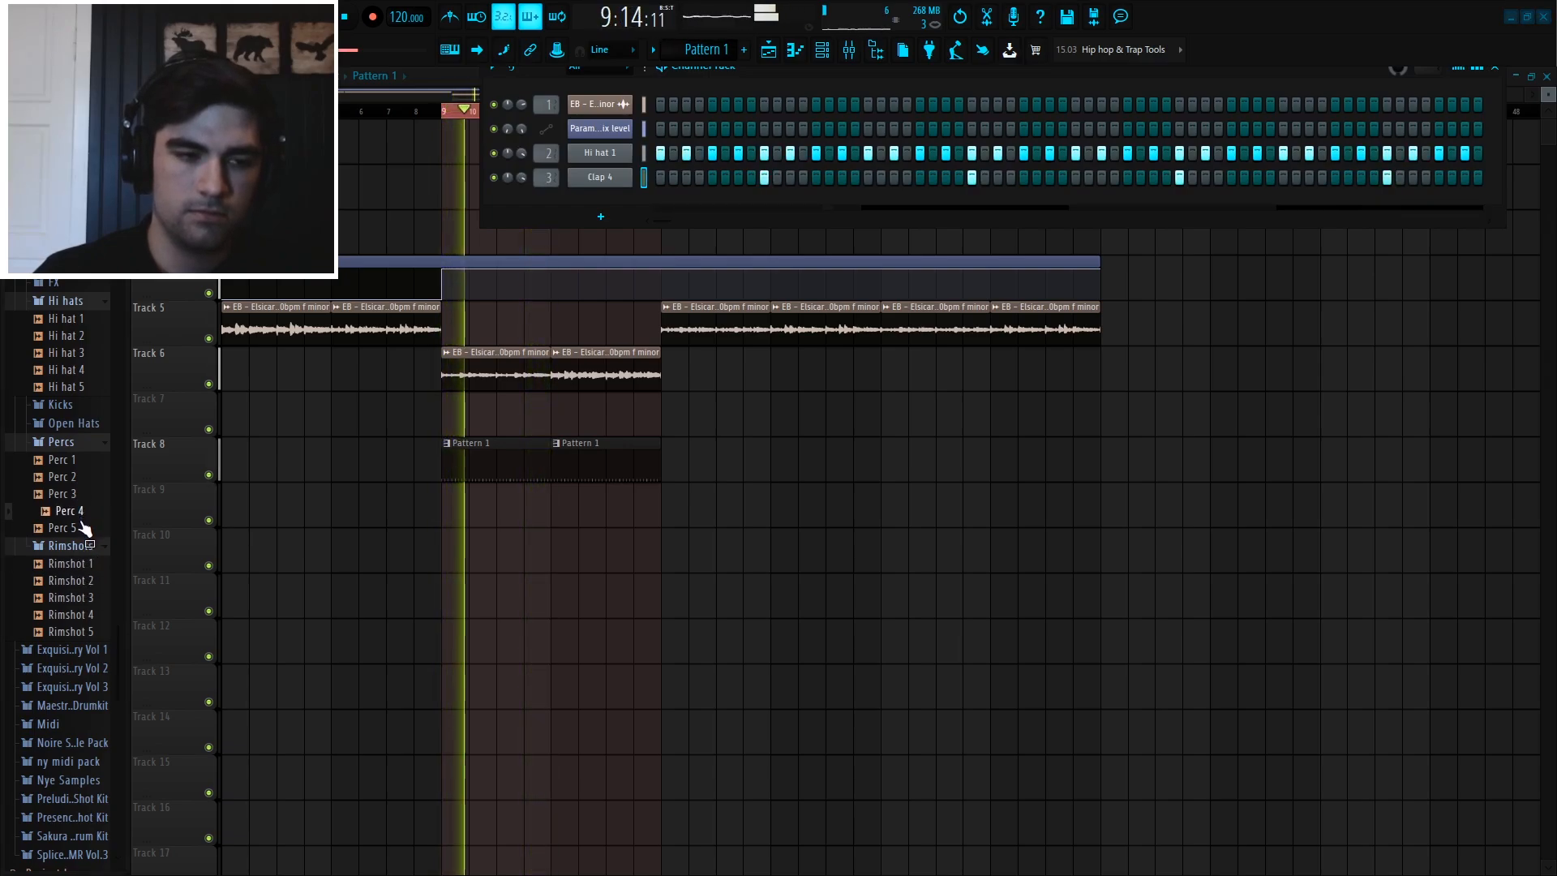
left_click(79, 524)
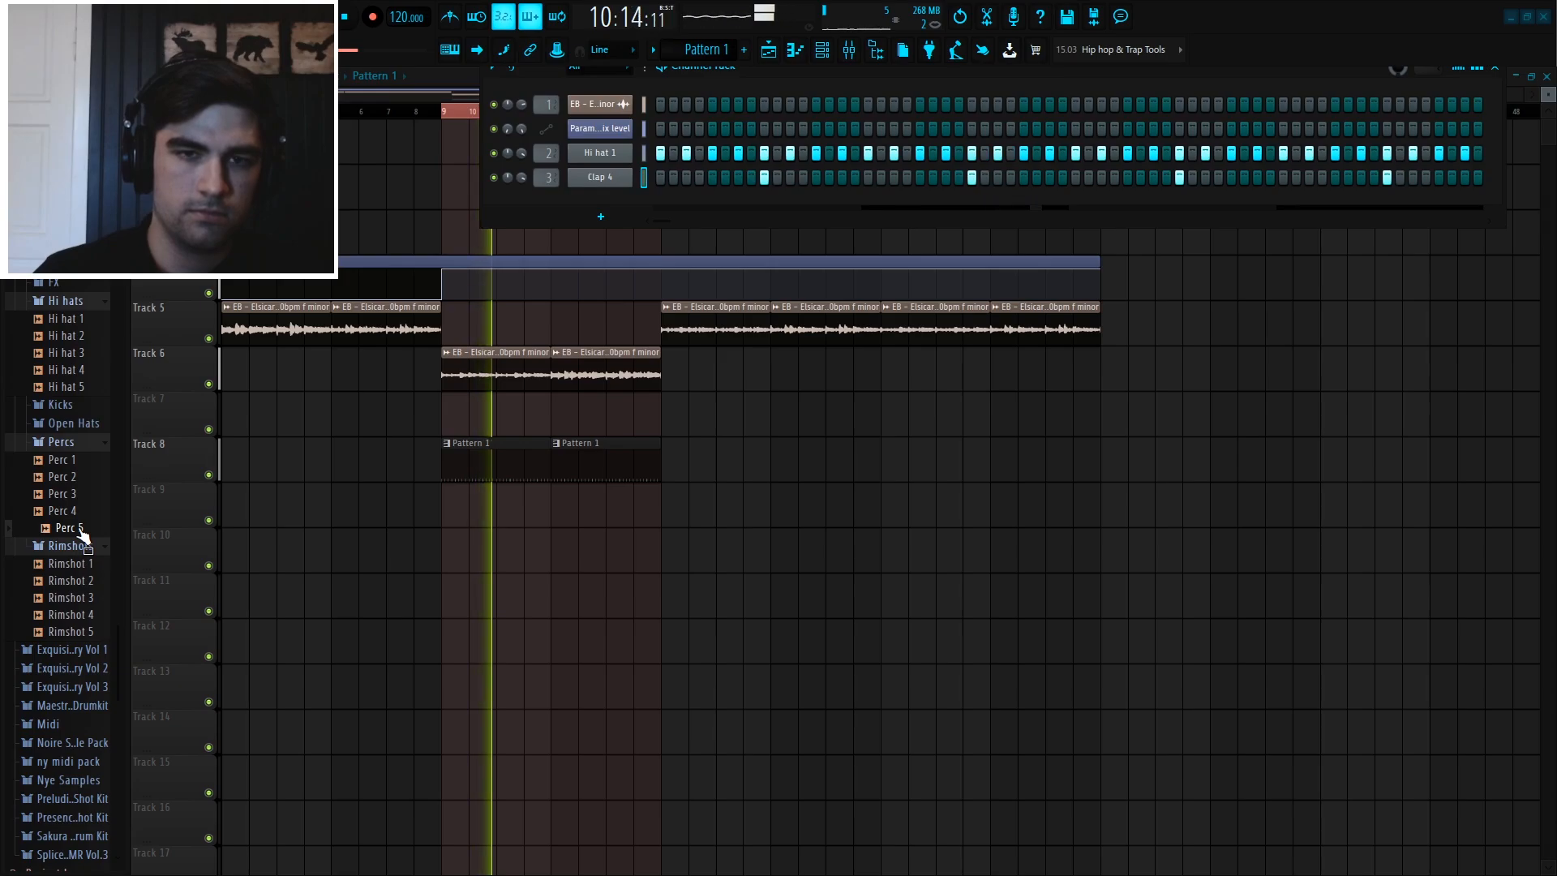
left_click_drag(84, 537, 580, 237)
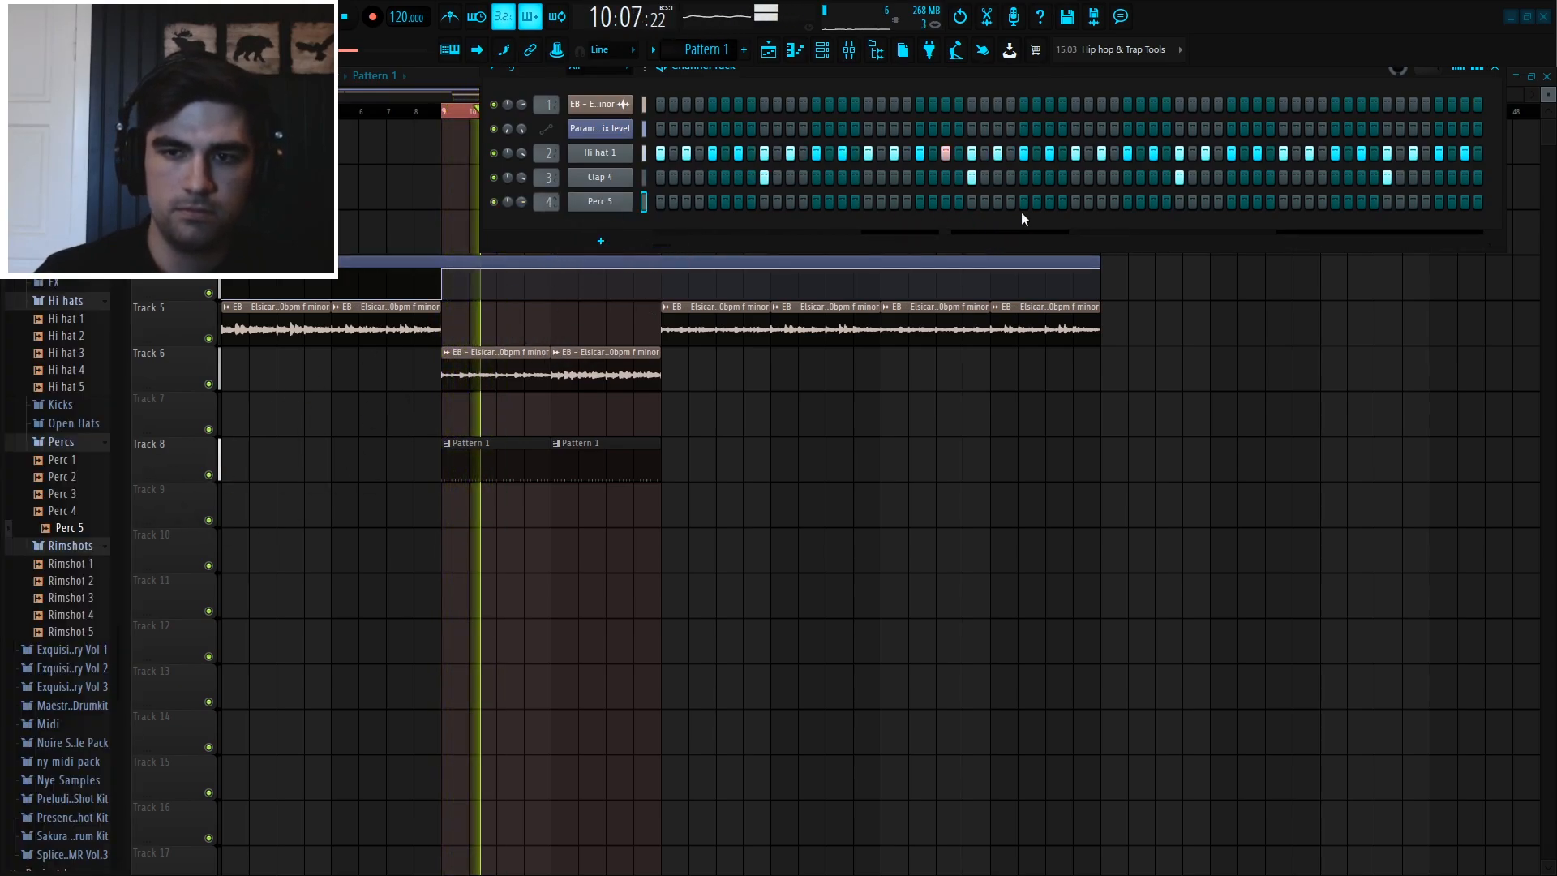
- Place Perc 5 hits on steps 27, 31 and 63 of the pattern
left_click(997, 201)
left_click(1049, 201)
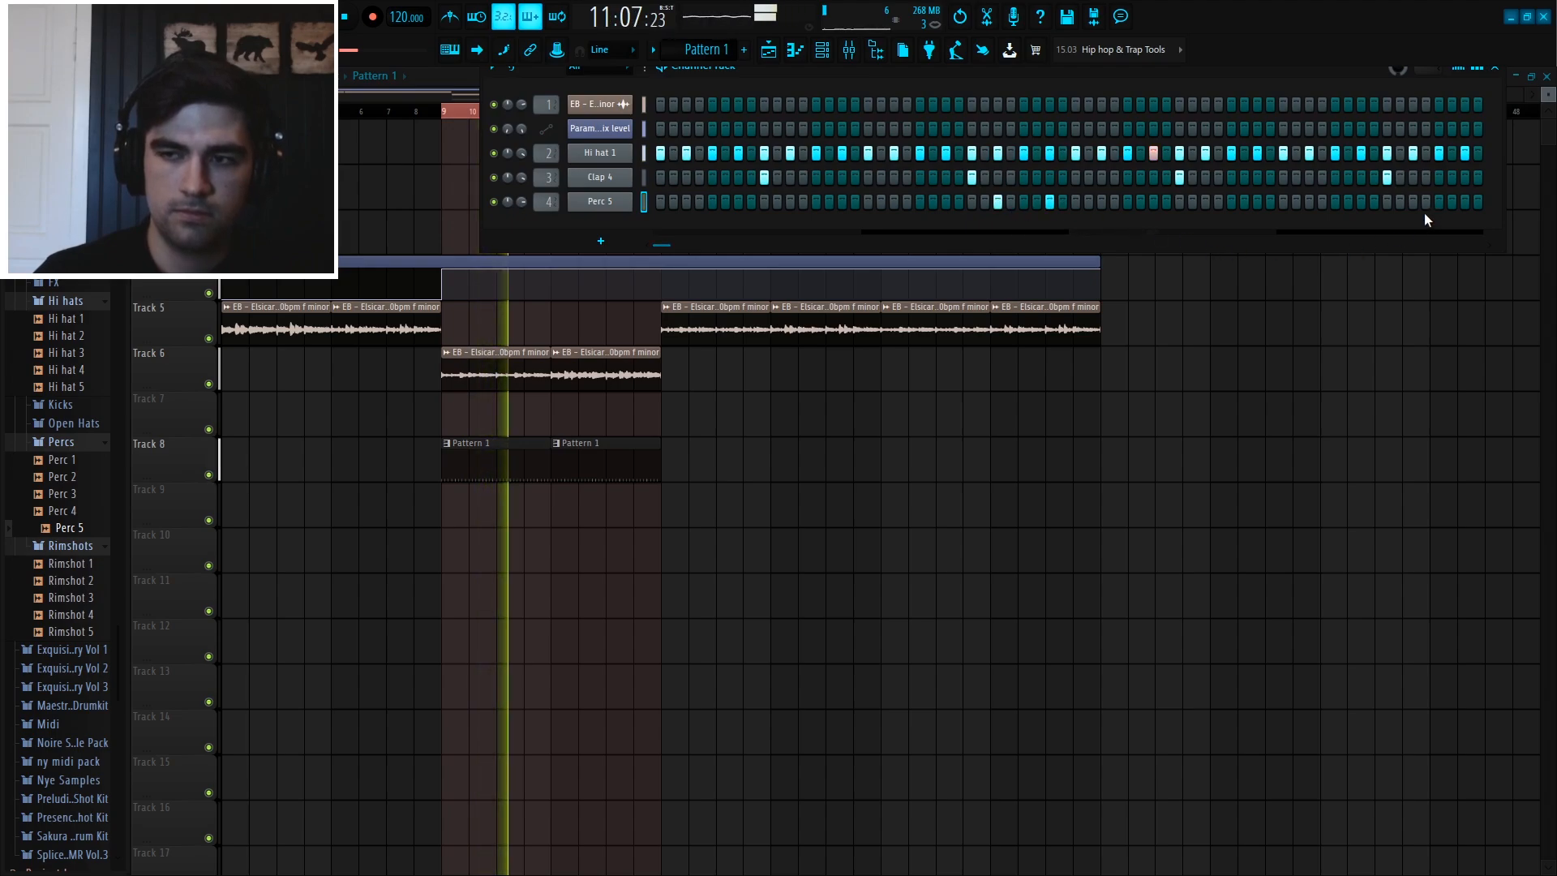
left_click(1465, 203)
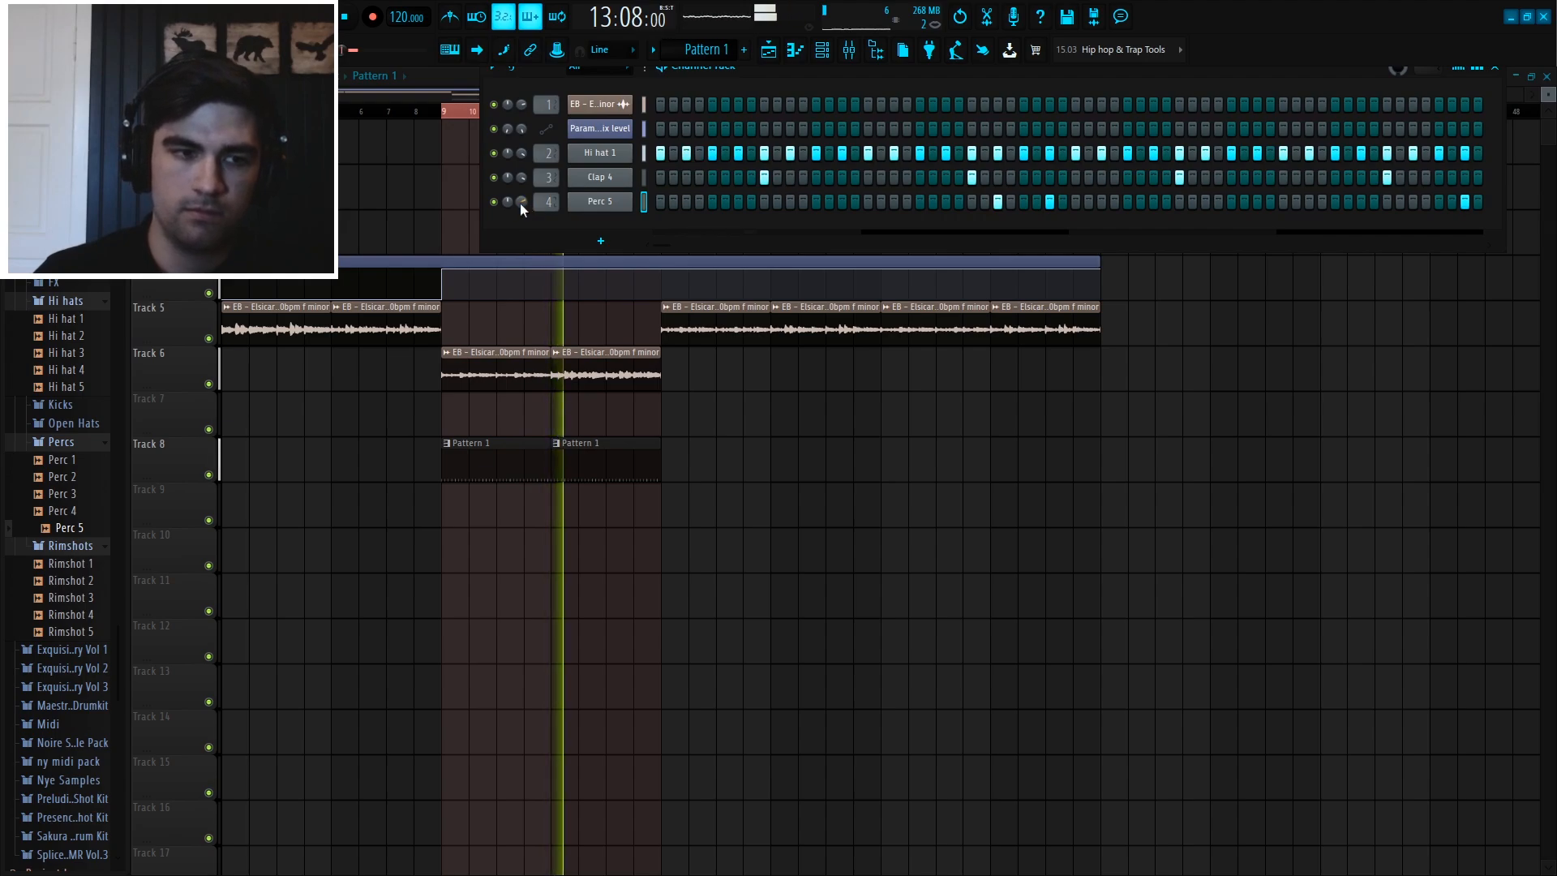
- Audition the kit's open hats and add Open hat 4 as a new channel routed to mixer track 5
left_click(73, 422)
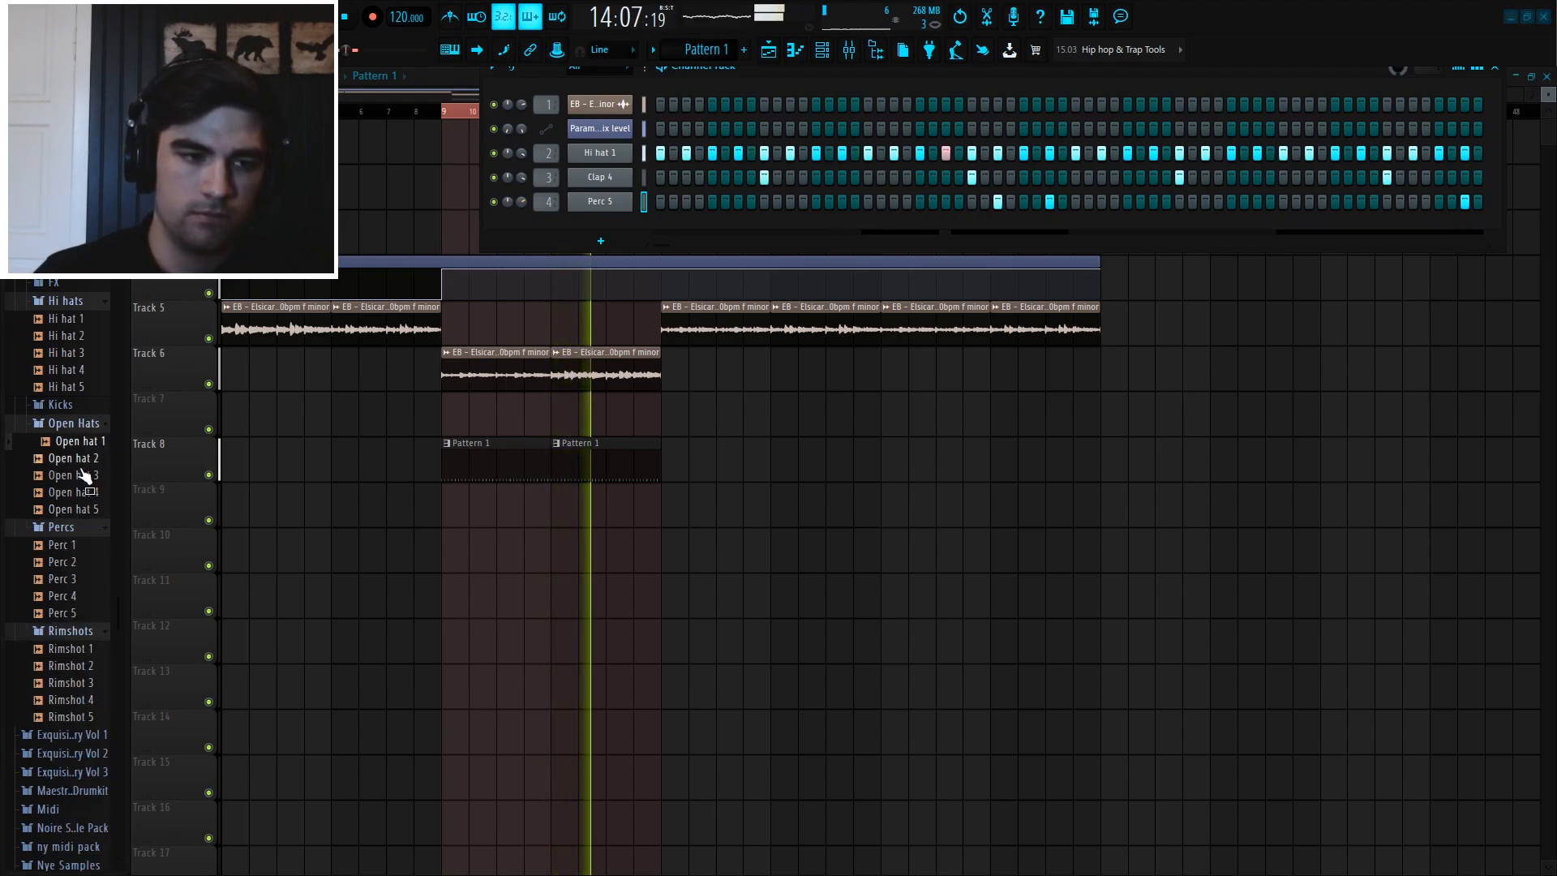
left_click(77, 492)
key("space")
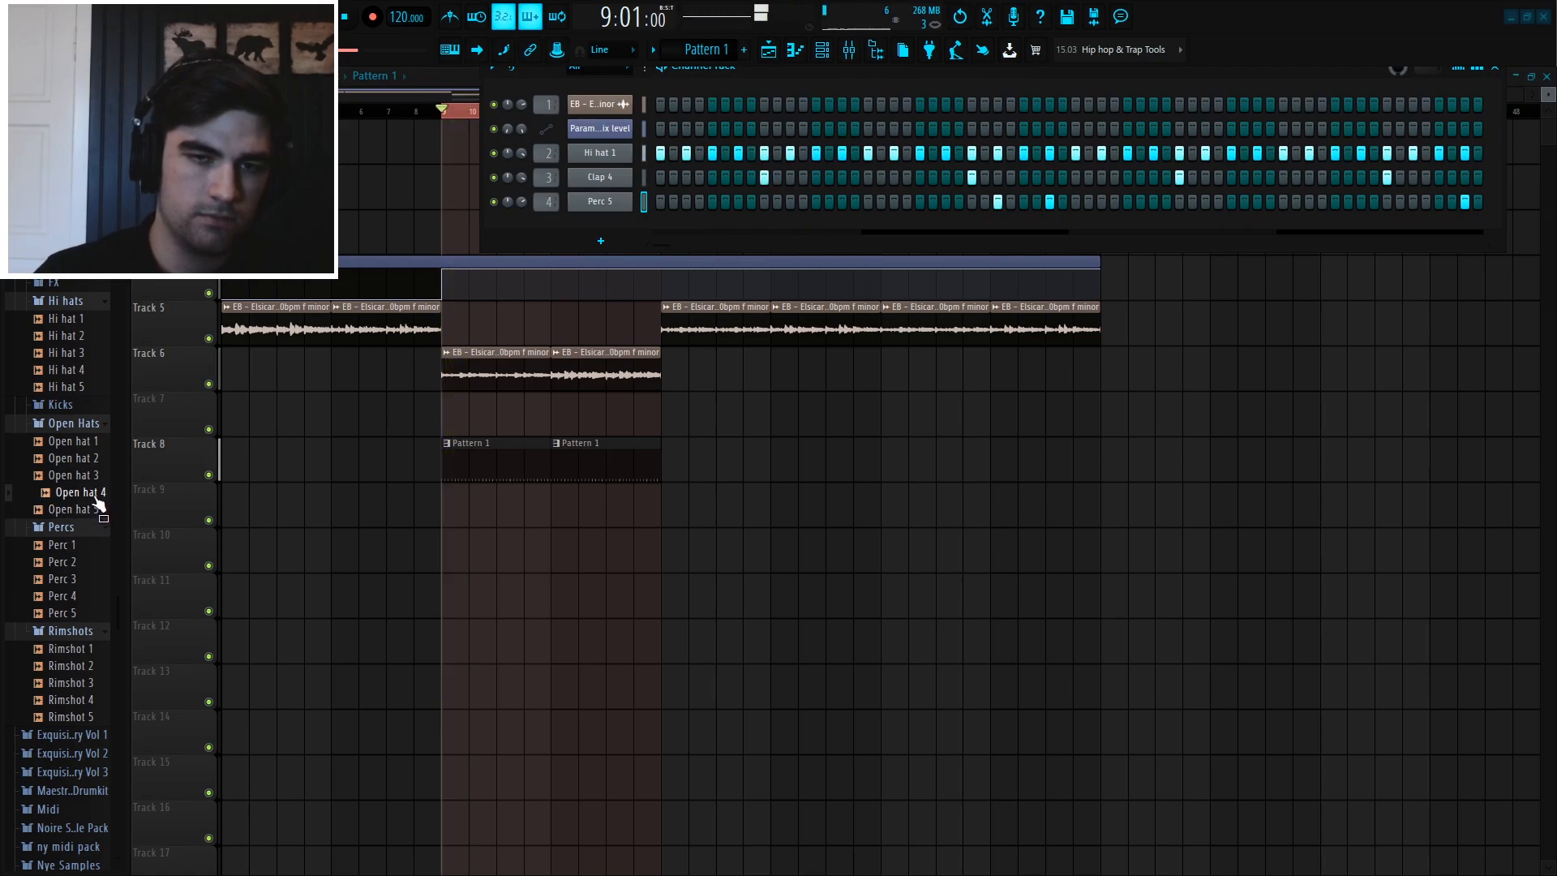
left_click_drag(97, 502, 600, 243)
key("space")
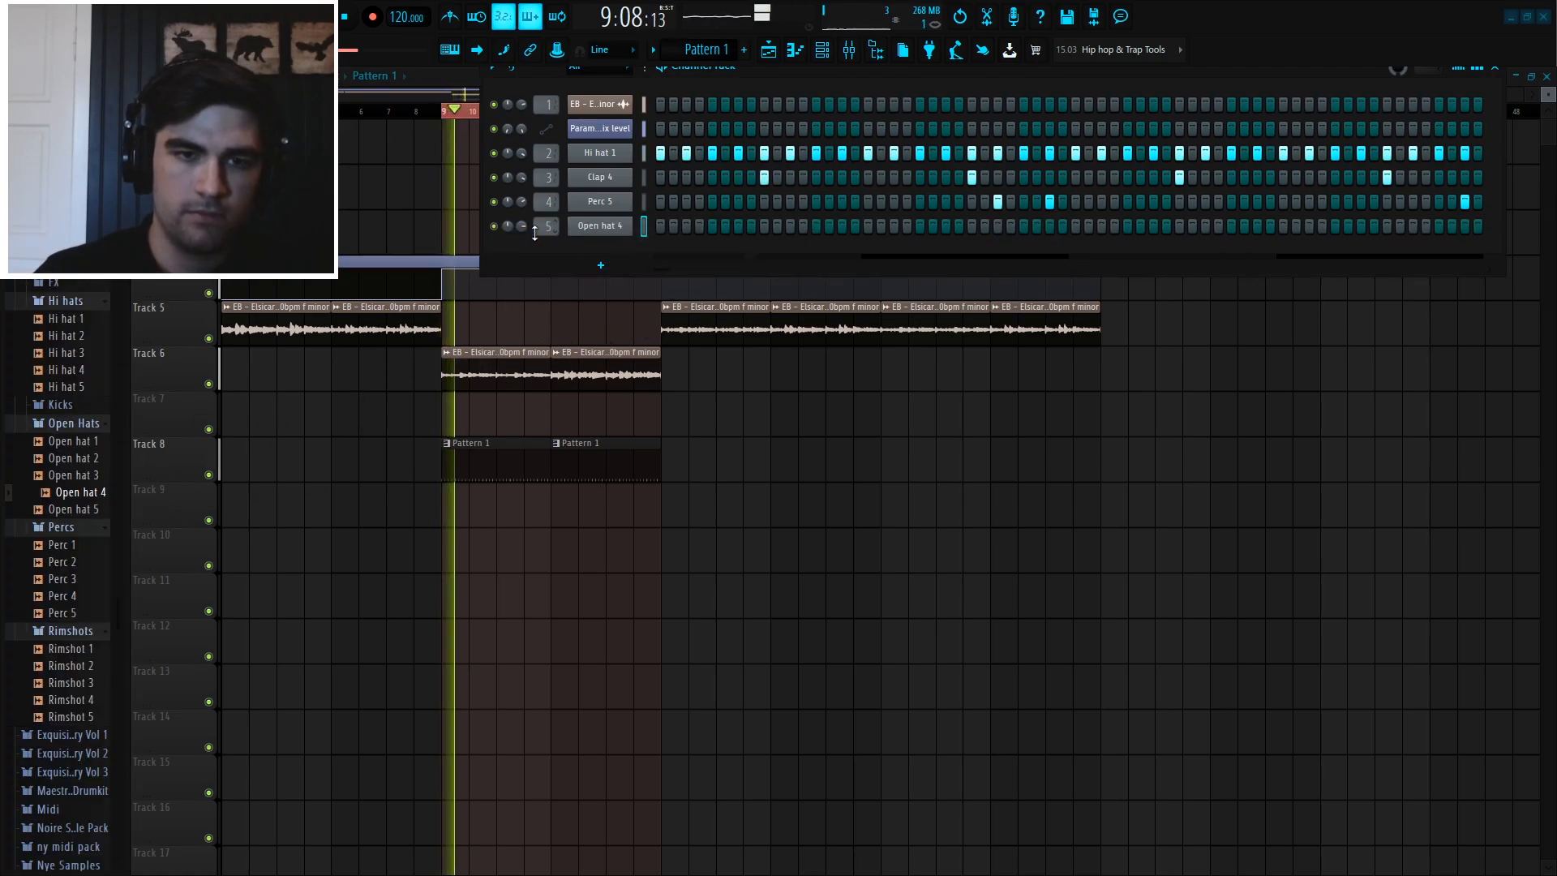
- Place an Open hat 4 hit on step 7 and trim the start of its sample in the channel settings
left_click(737, 226)
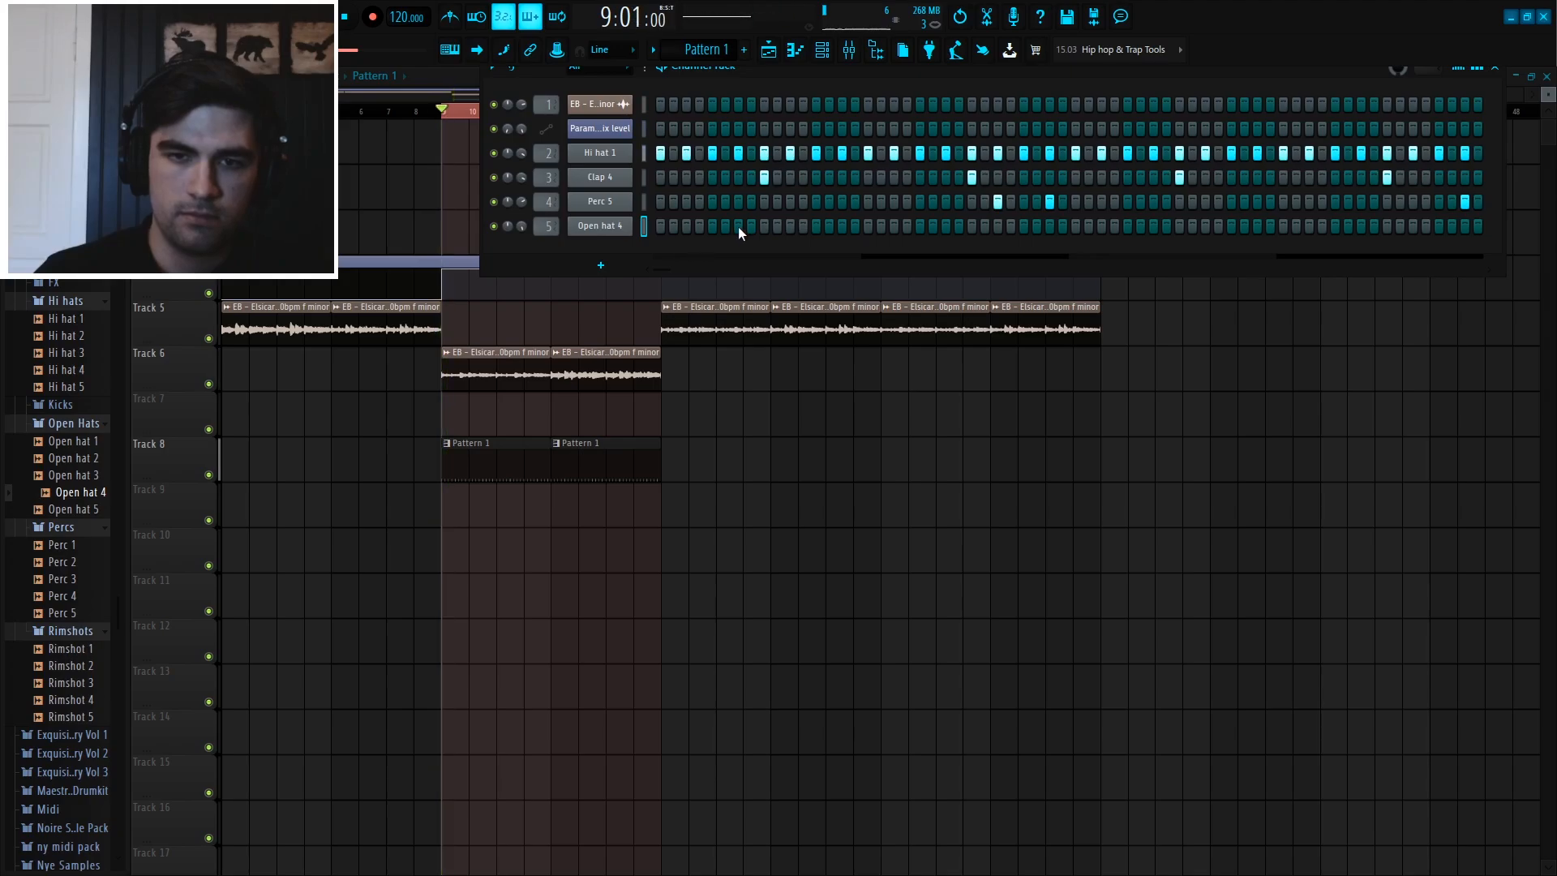
left_click(598, 227)
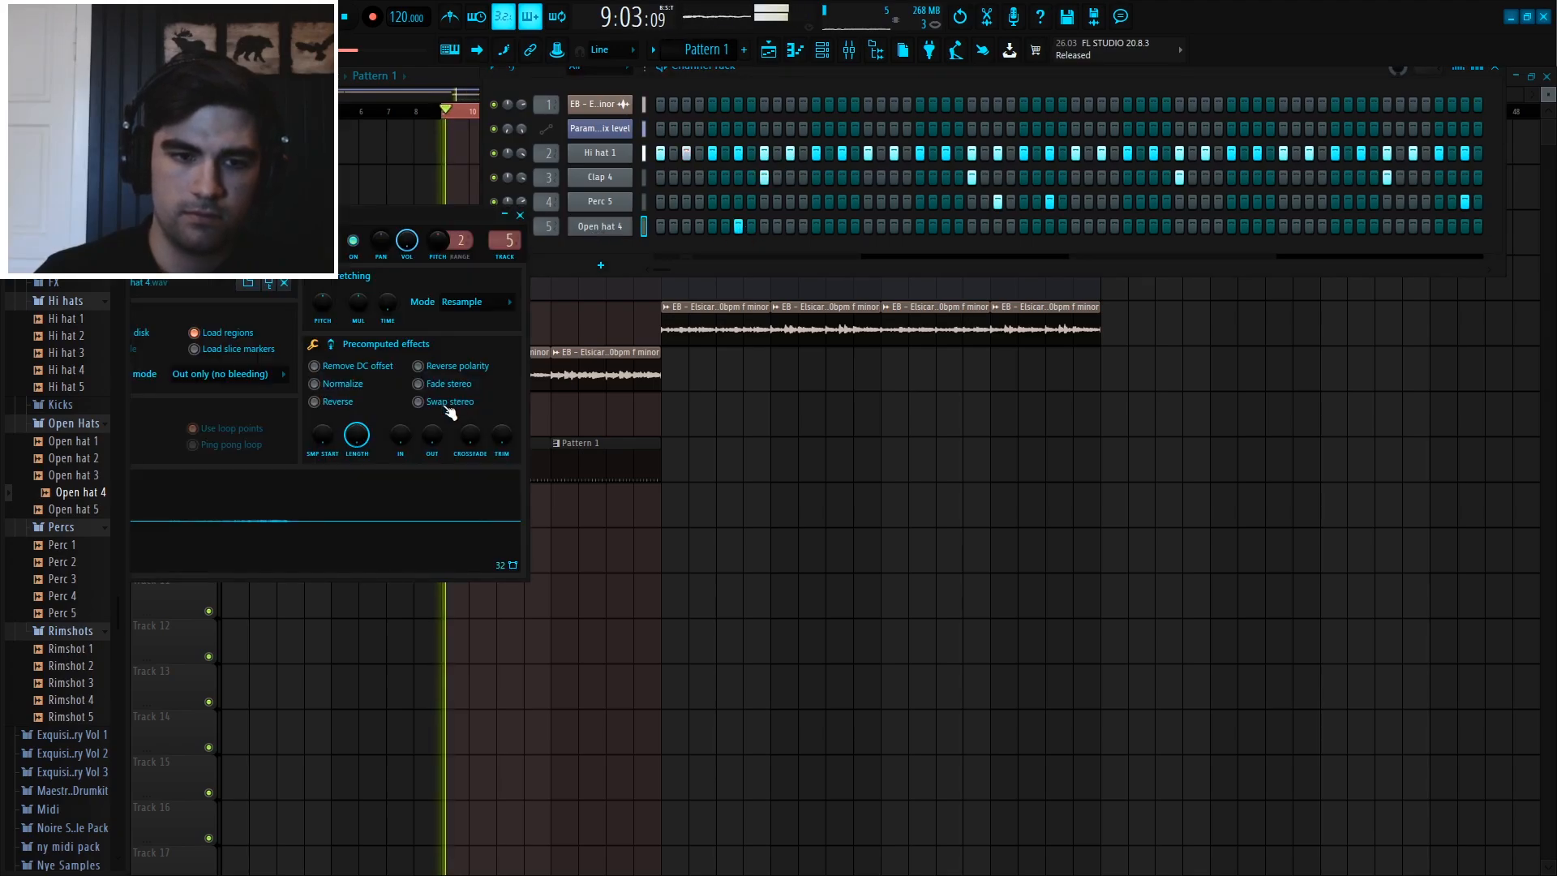
left_click_drag(386, 219, 574, 220)
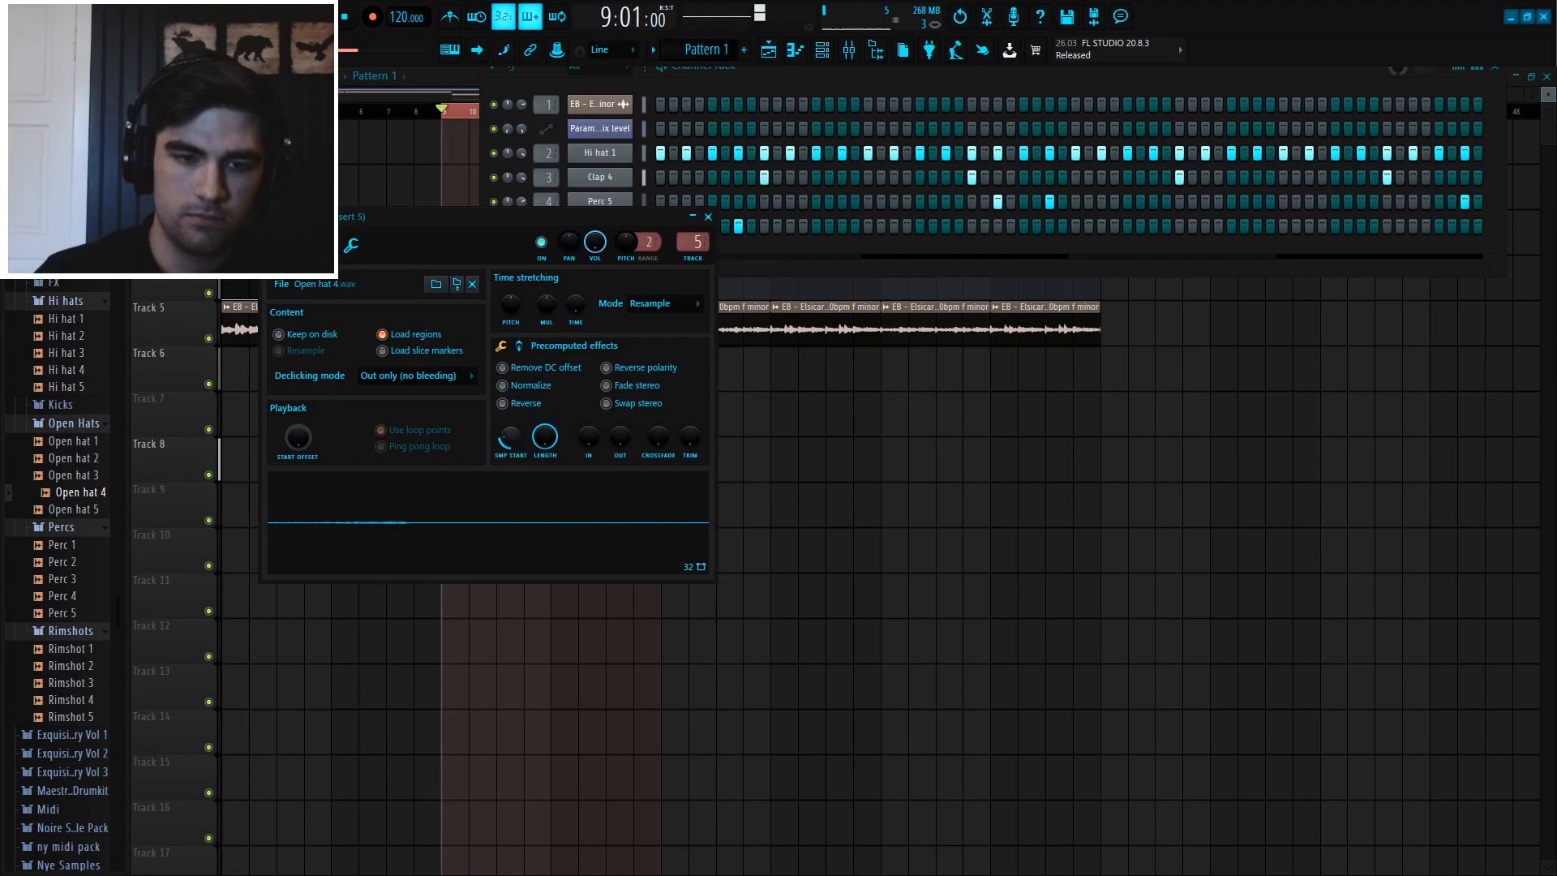
left_click(708, 217)
- Replace the Open hat 4 hit on step 7 with hits on steps 5 and 37
left_click(738, 227)
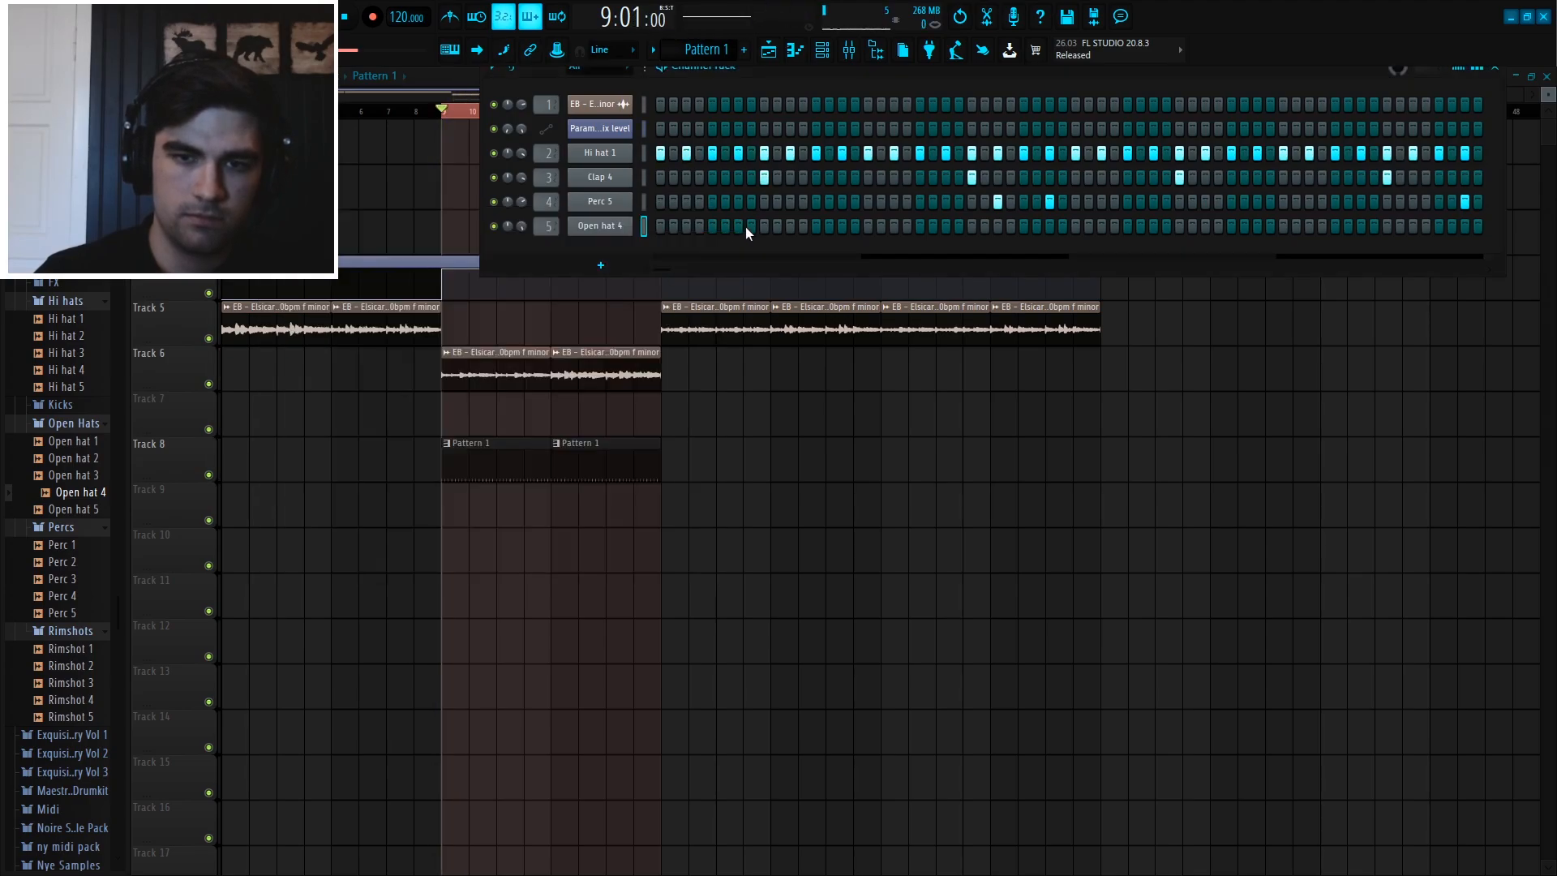
left_click(600, 226)
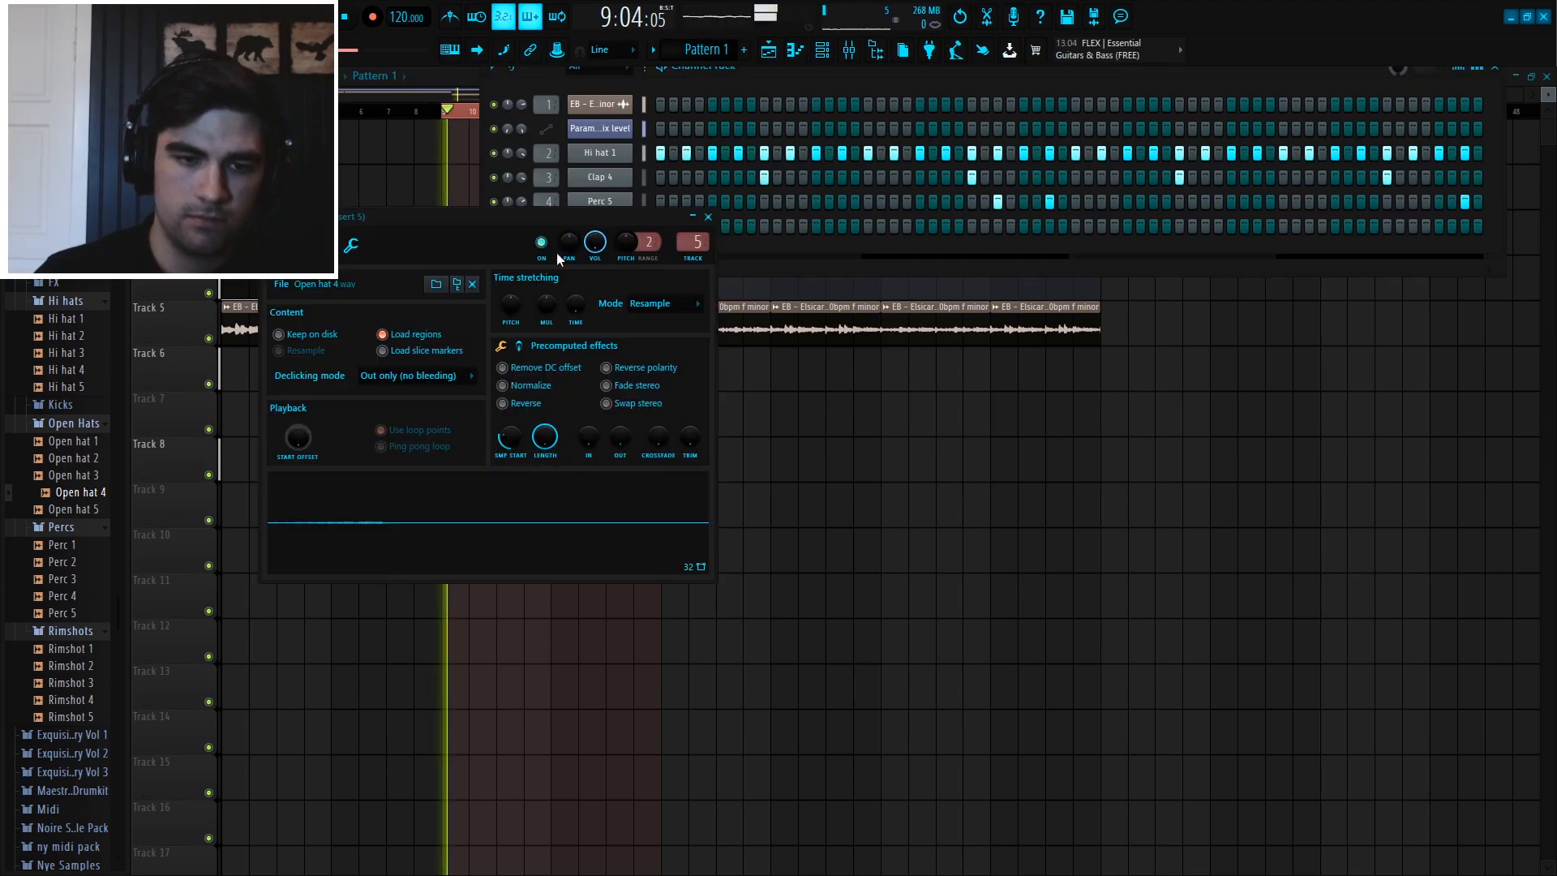
left_click(708, 218)
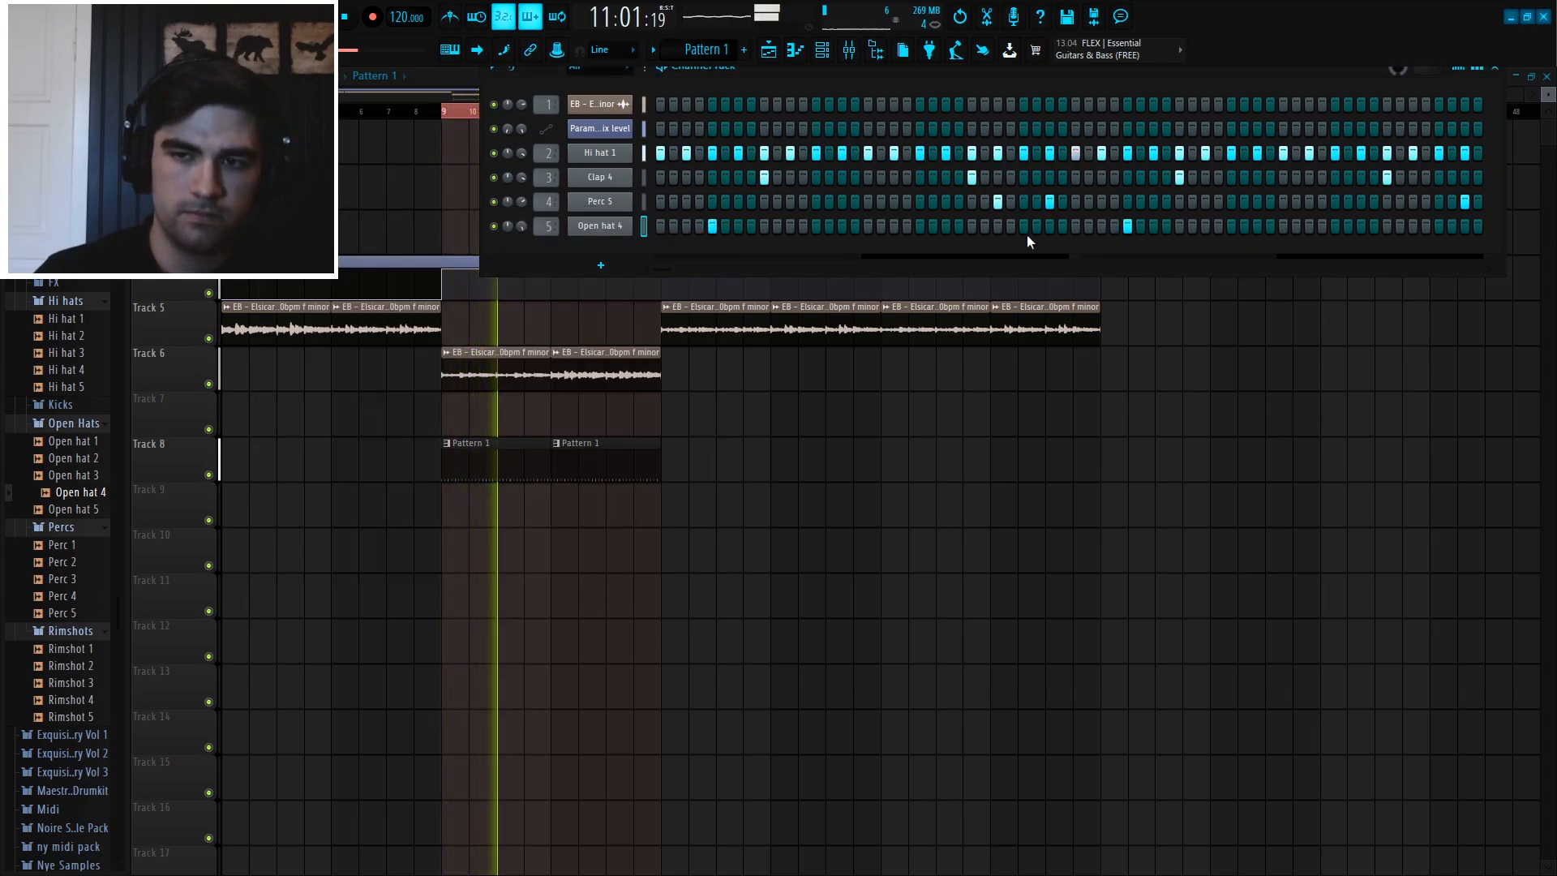
key("space")
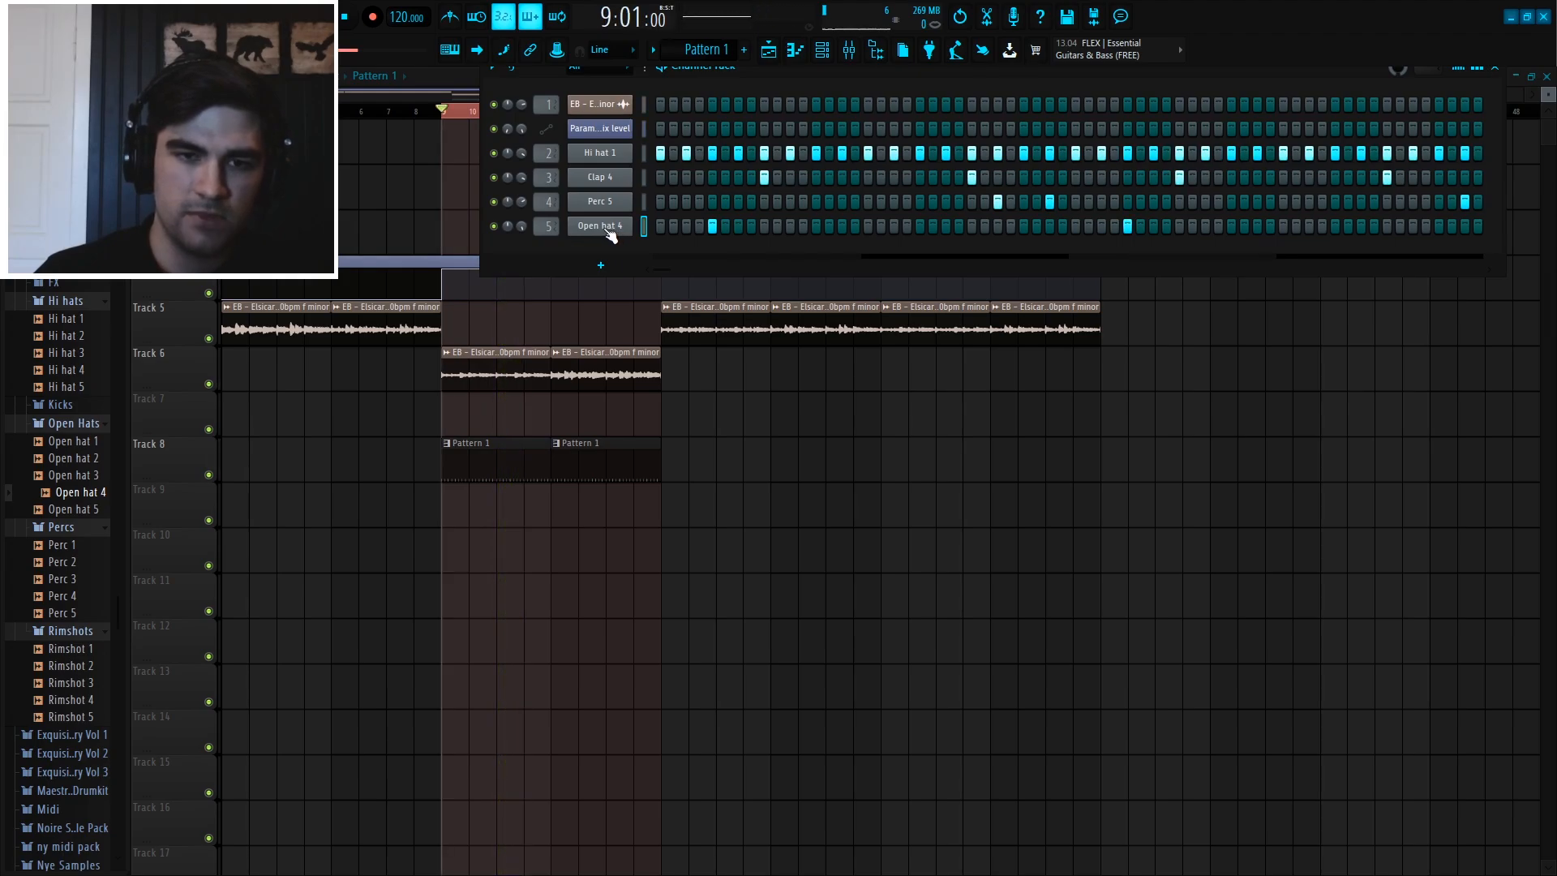
- Adjust the volume in Open hat 4's channel level adjustment settings while the loop plays
left_click(610, 226)
left_click_drag(388, 221, 431, 203)
left_click(396, 229)
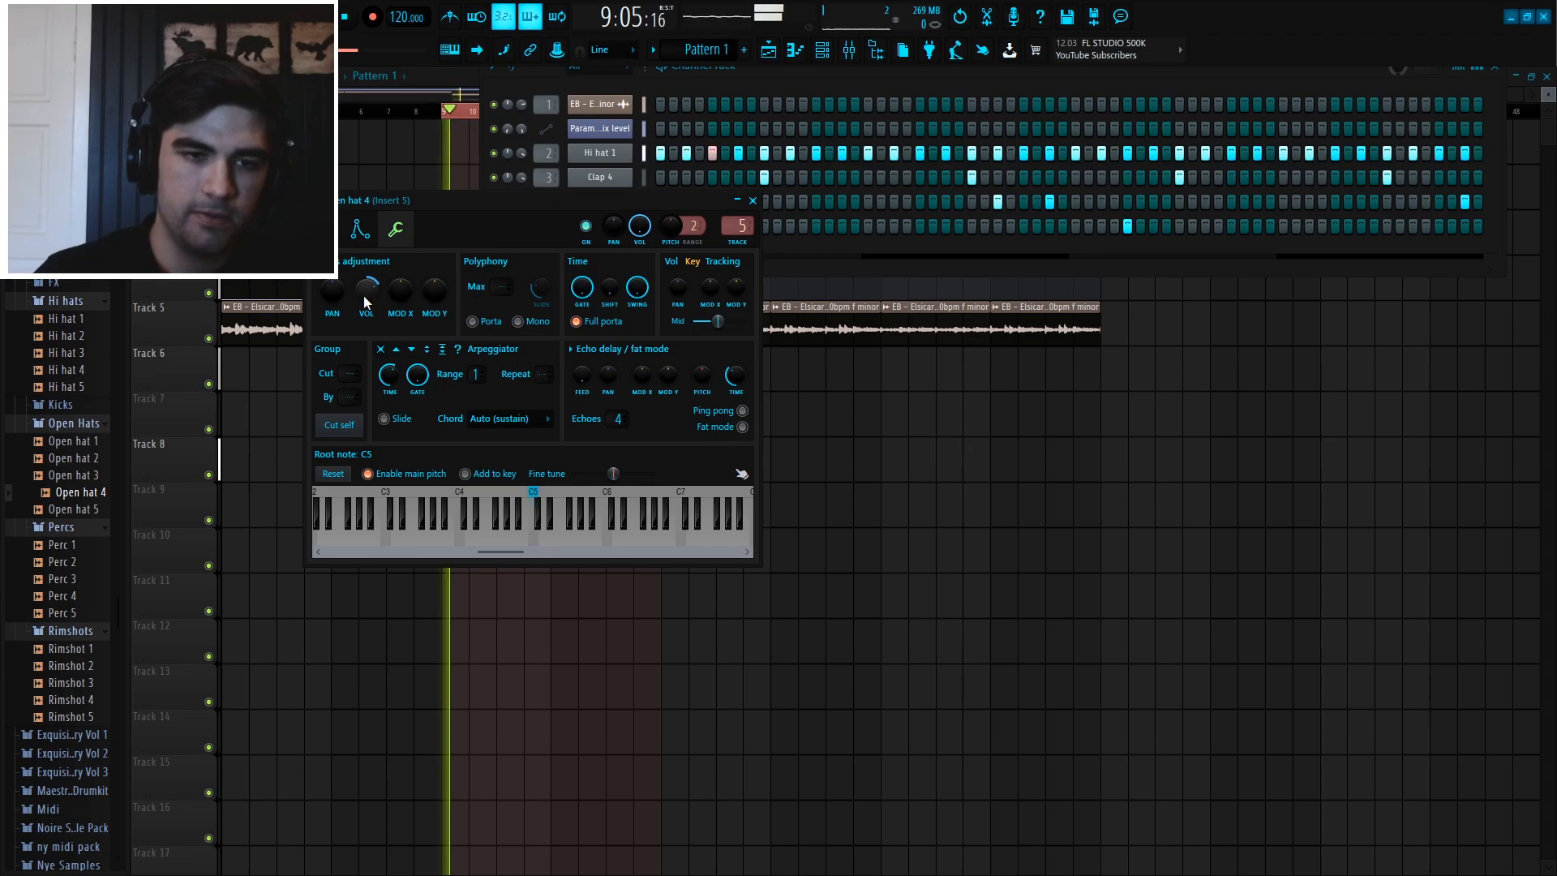
left_click(753, 200)
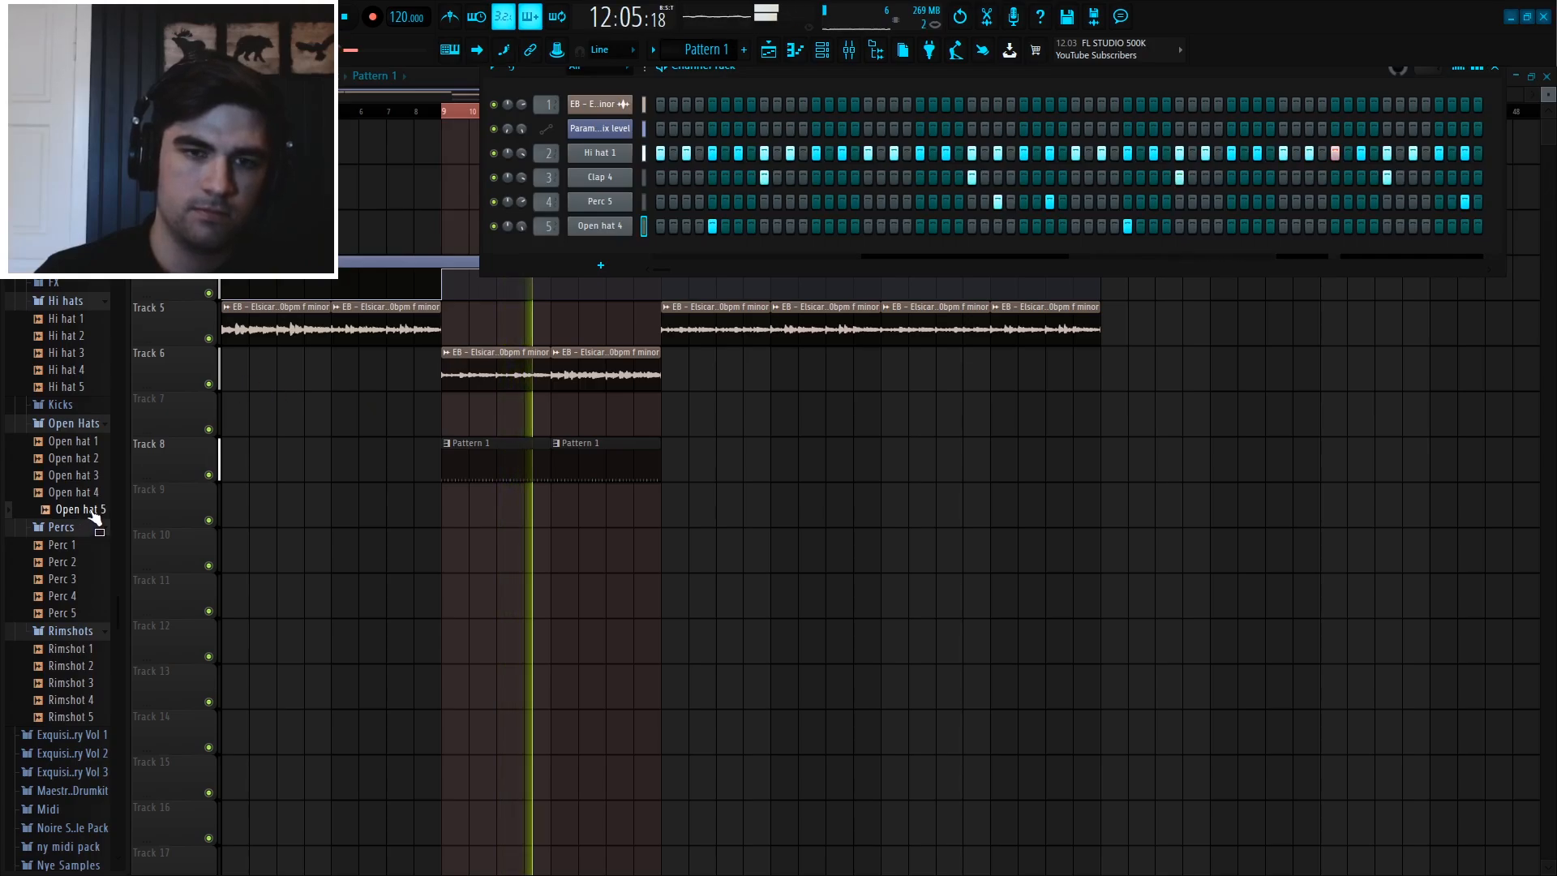
- Add Open hat 5 as a new channel routed to mixer track 6, with hits on steps 21 and 61
left_click_drag(89, 519, 597, 248)
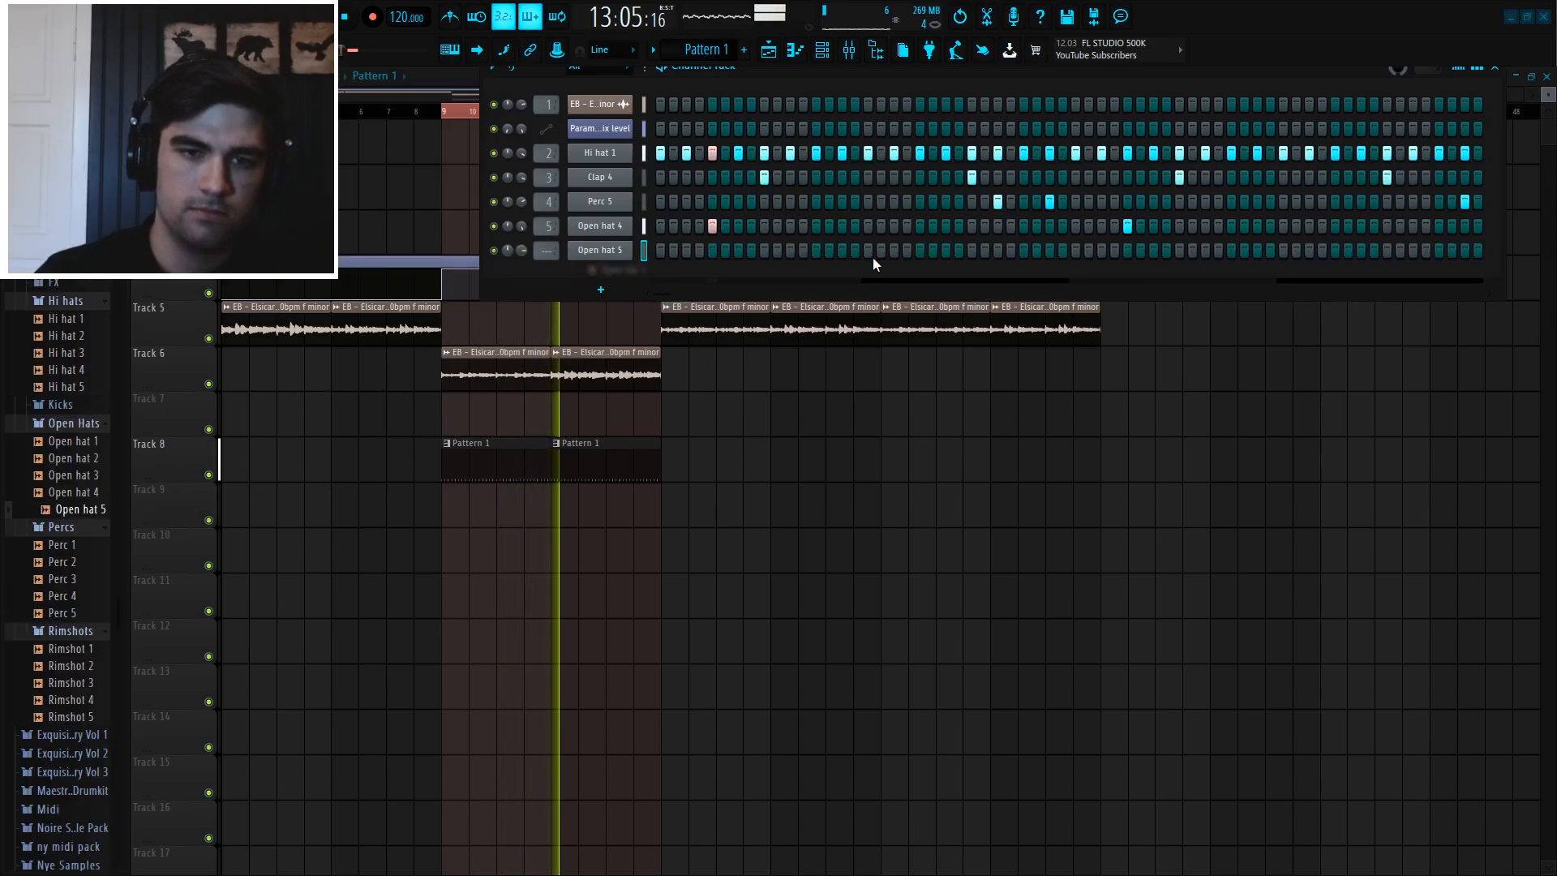
left_click(916, 250)
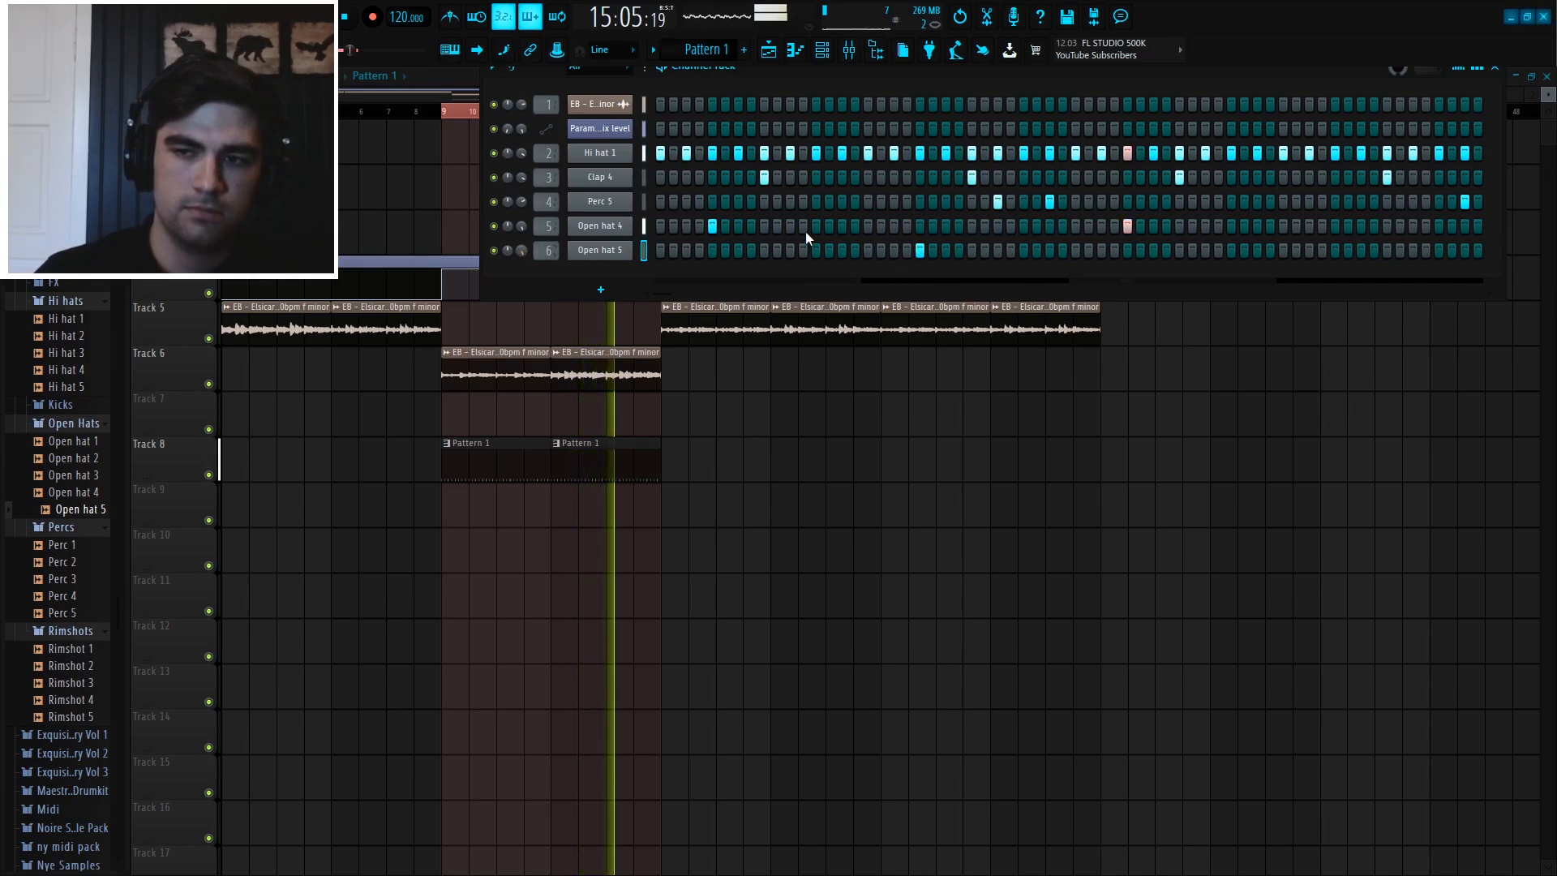
left_click(1437, 252)
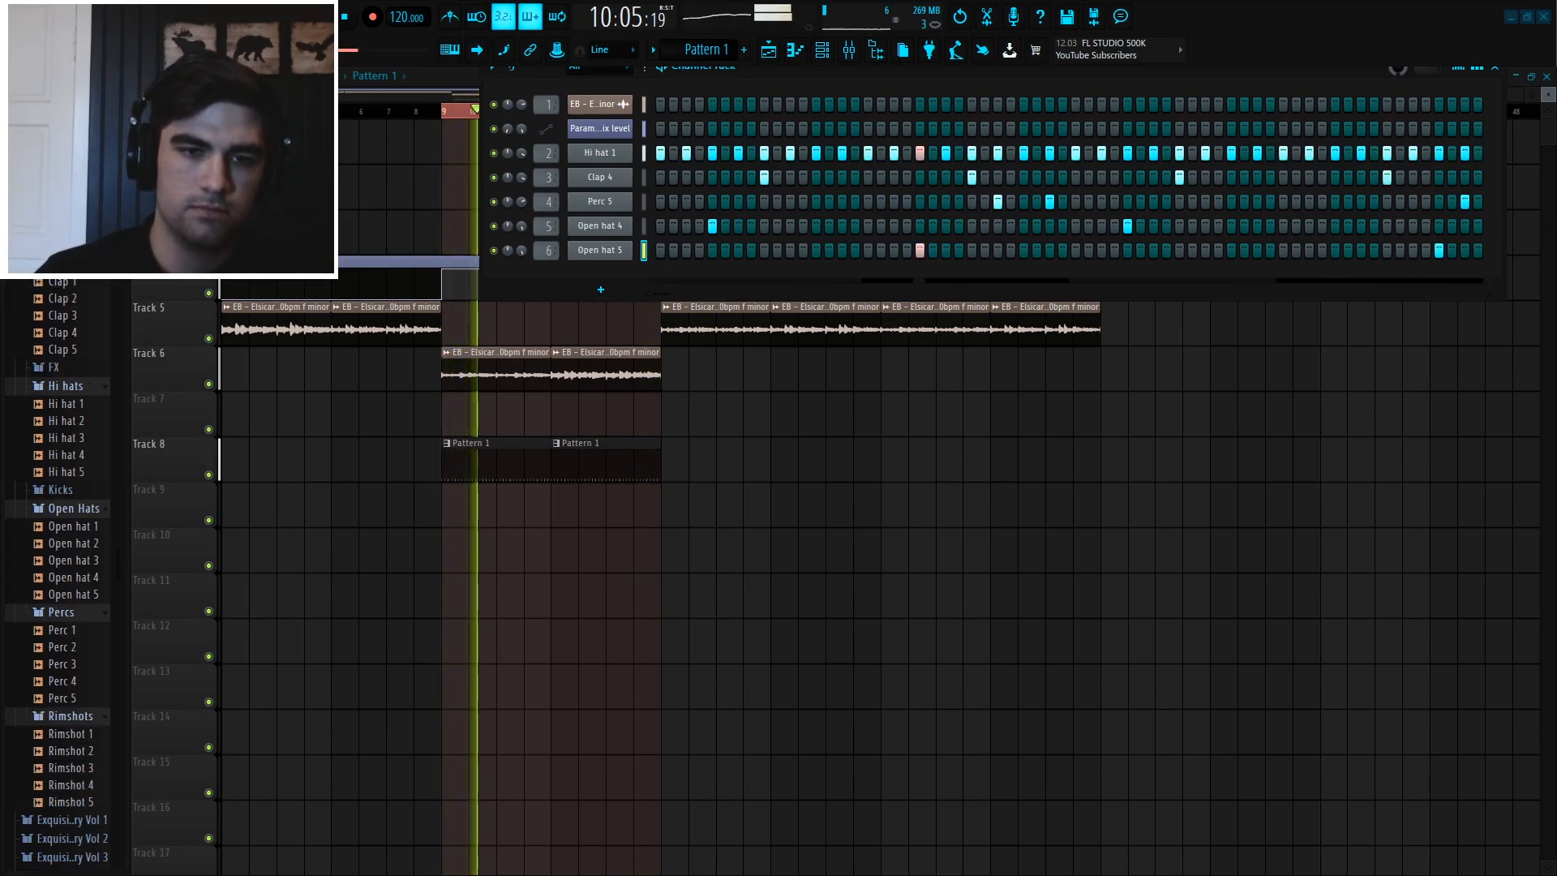
- Add 808 2 as a new channel routed to mixer track 7, set it to cut itself, and place a hit on step 1
left_click_drag(64, 195, 548, 278)
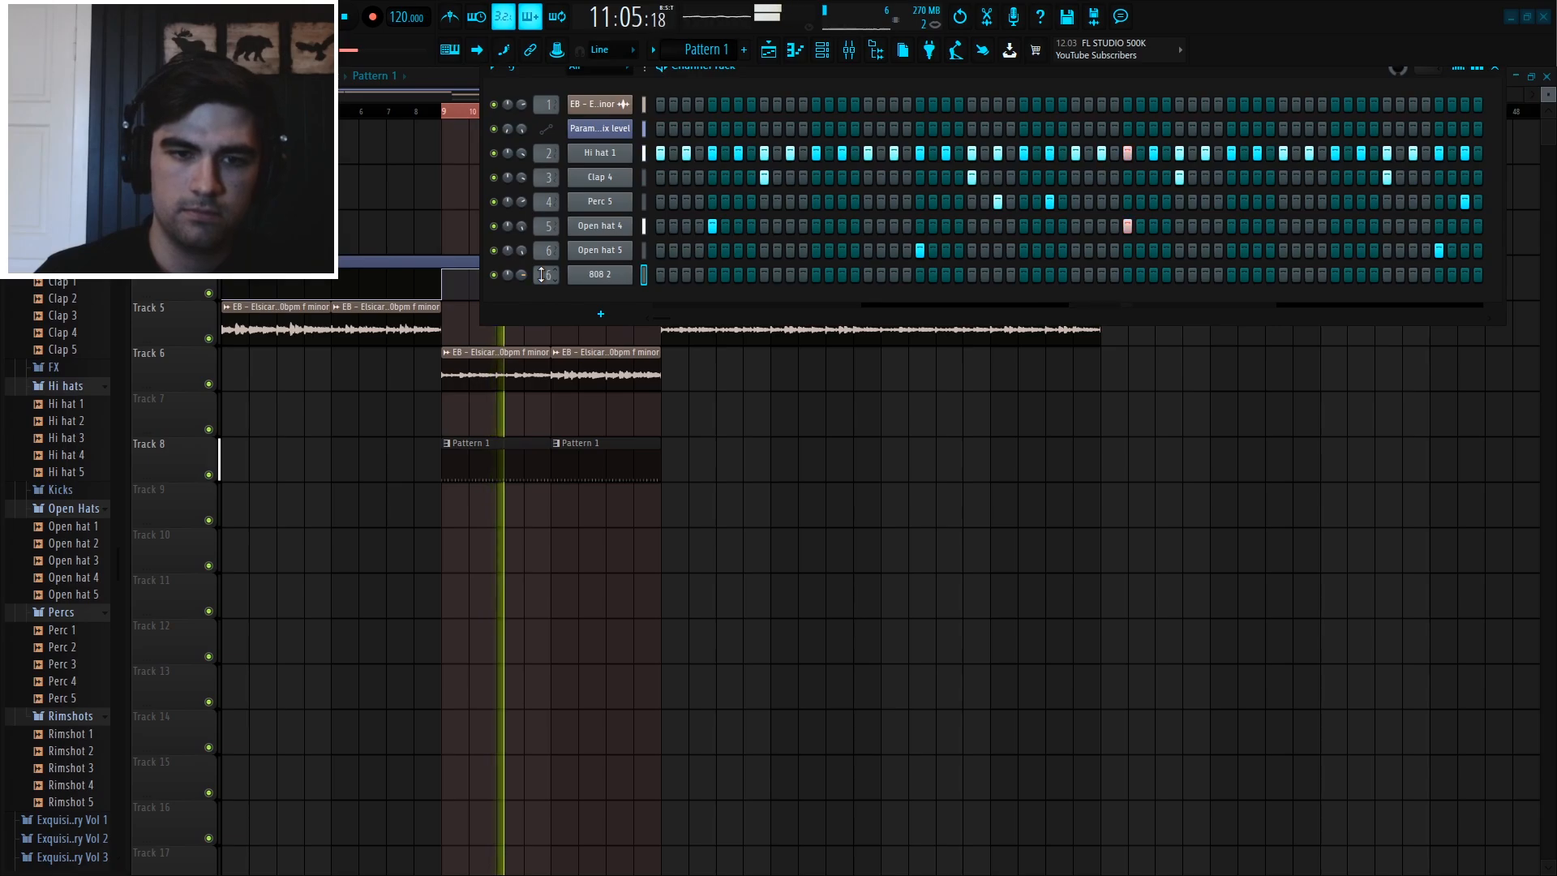
right_click(618, 277)
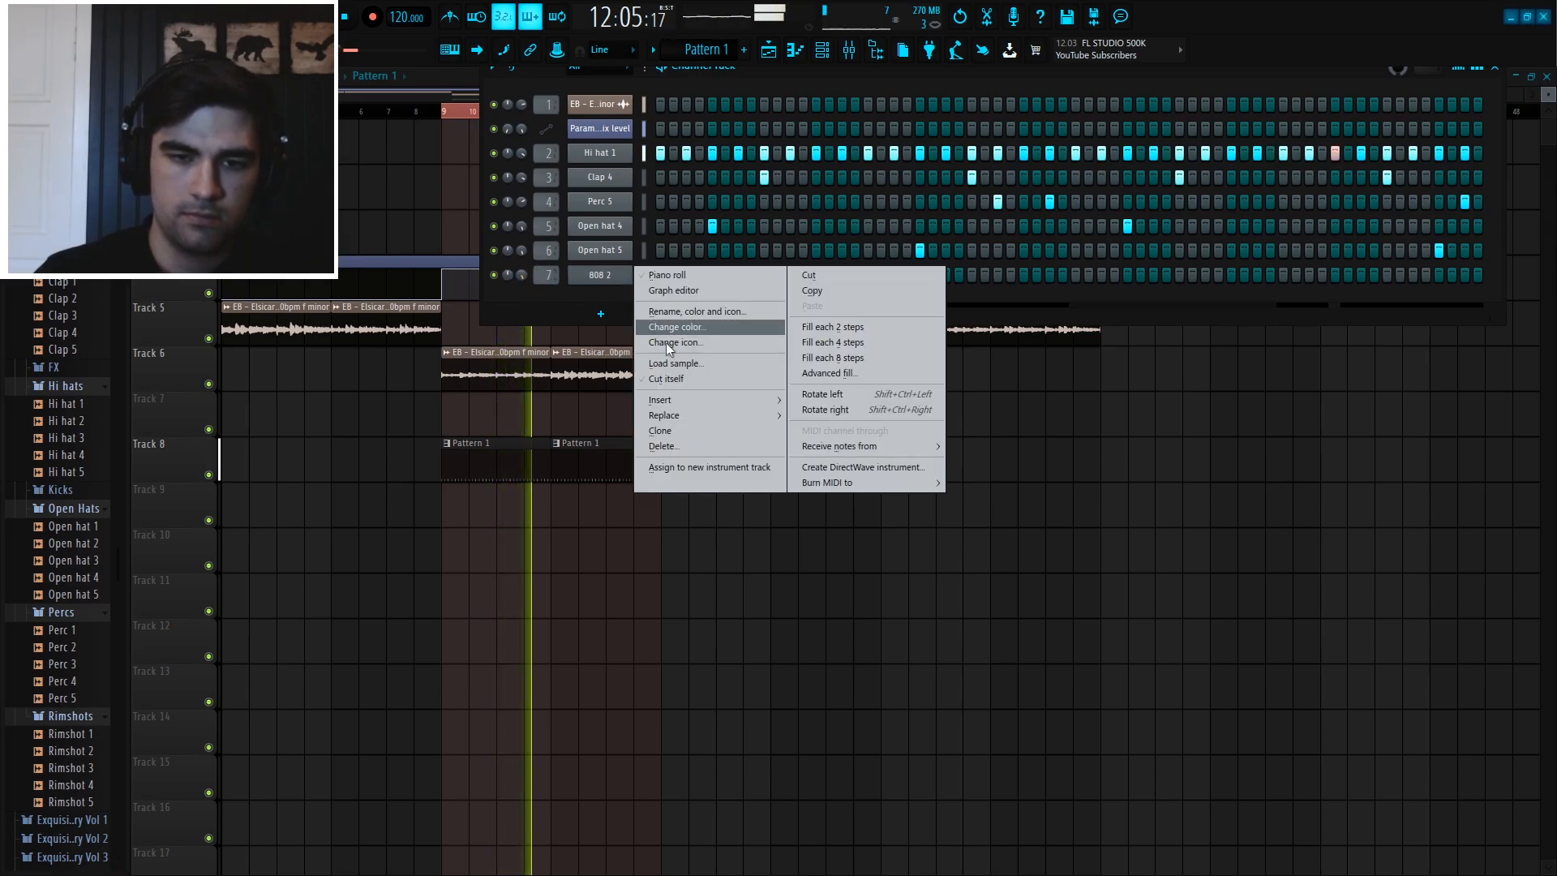
left_click(665, 378)
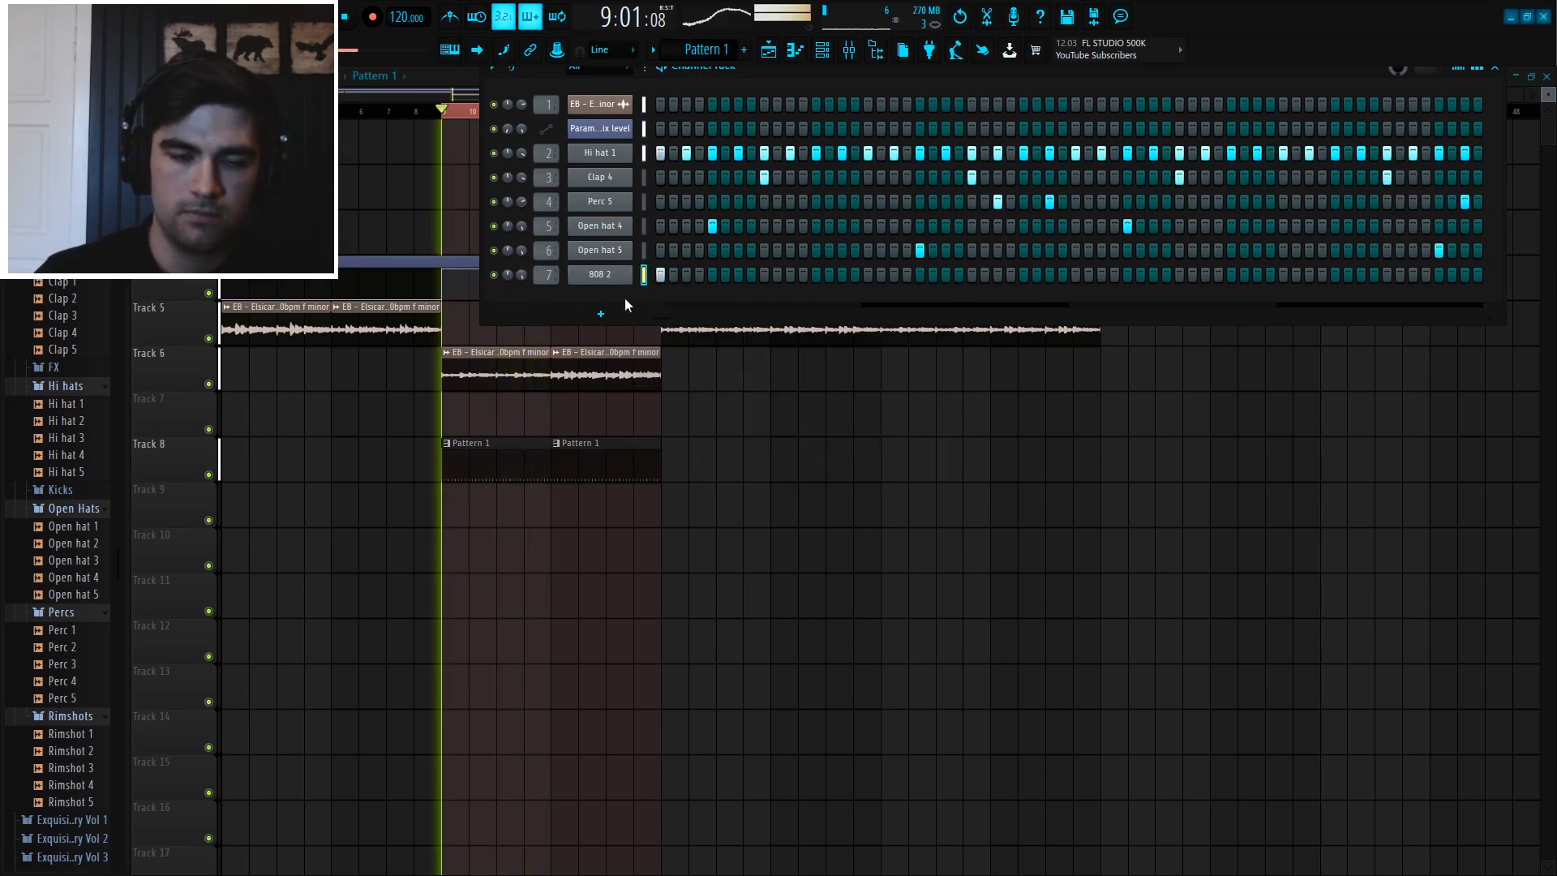
key("space")
- Load Fruity Soft Clipper into the first effect slot of the mixer's Master track
key("F9")
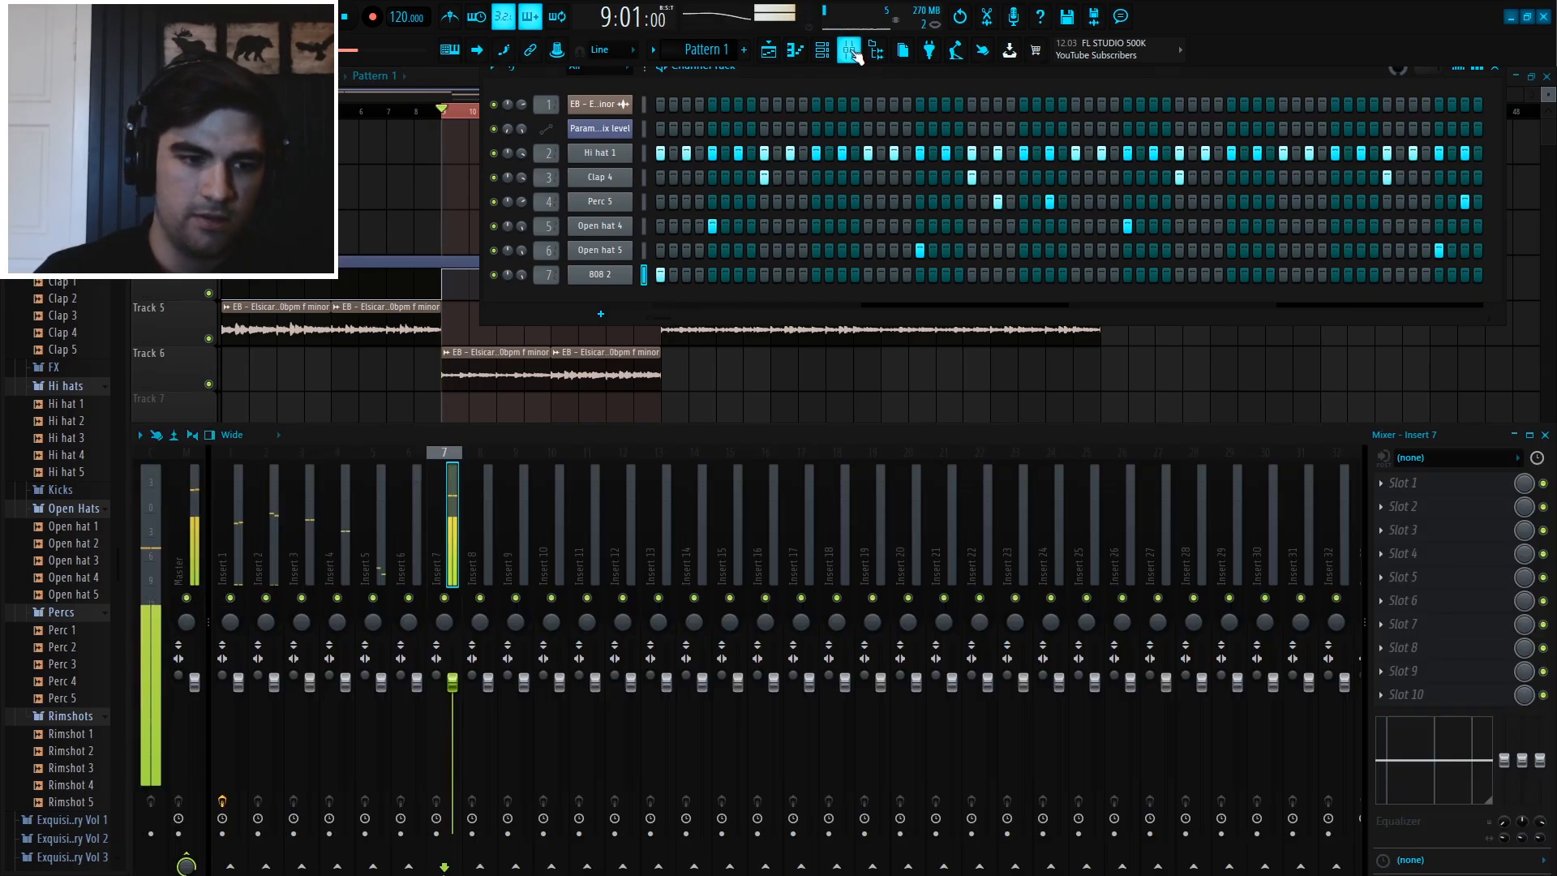
left_click(1408, 484)
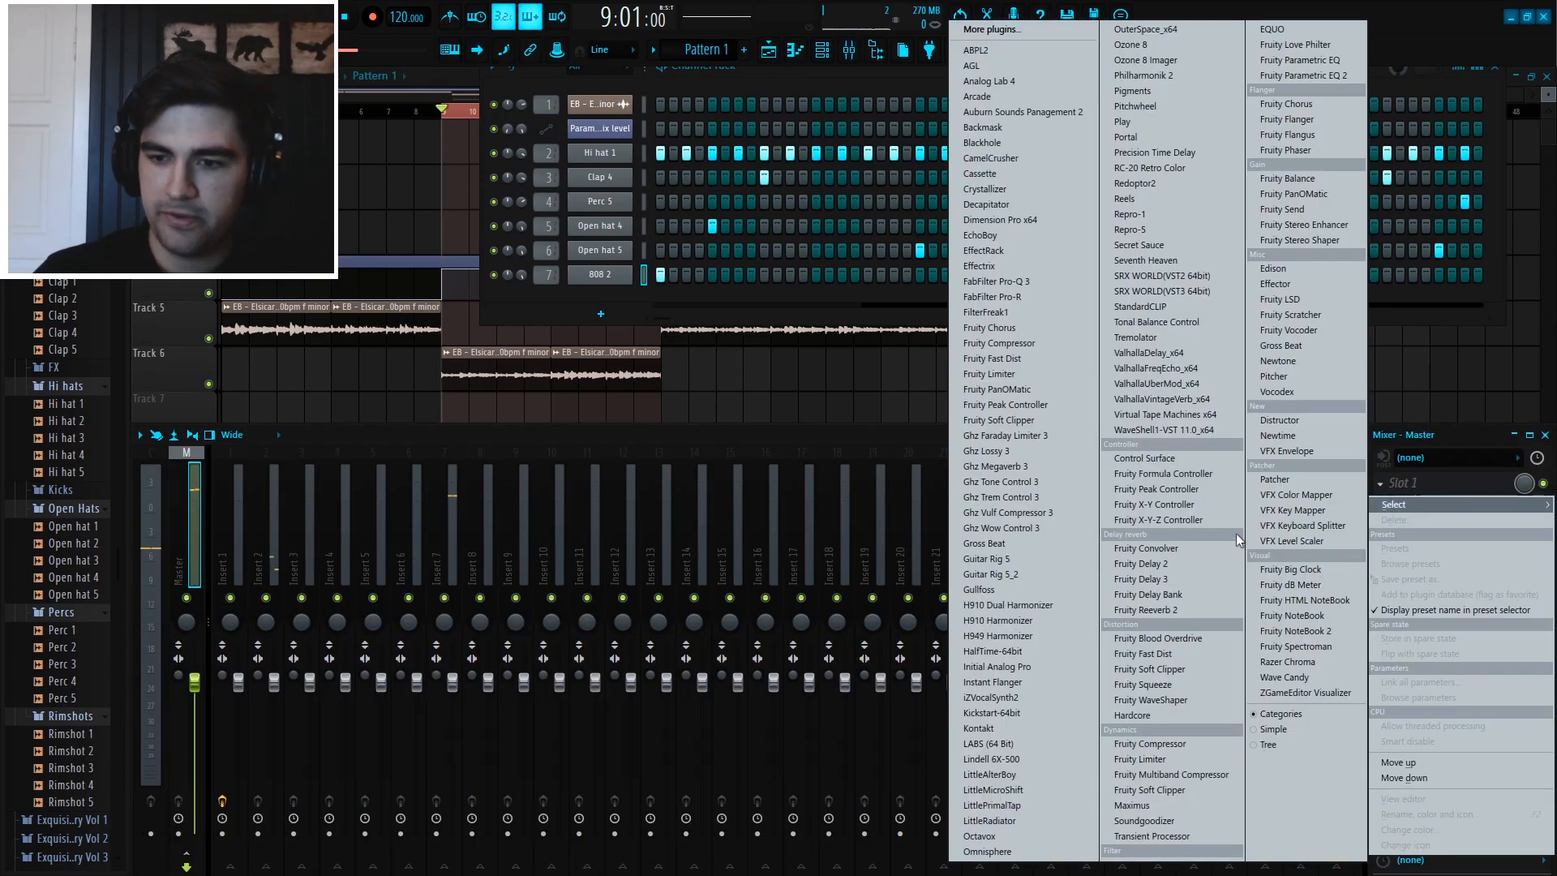
left_click(1221, 678)
key("space")
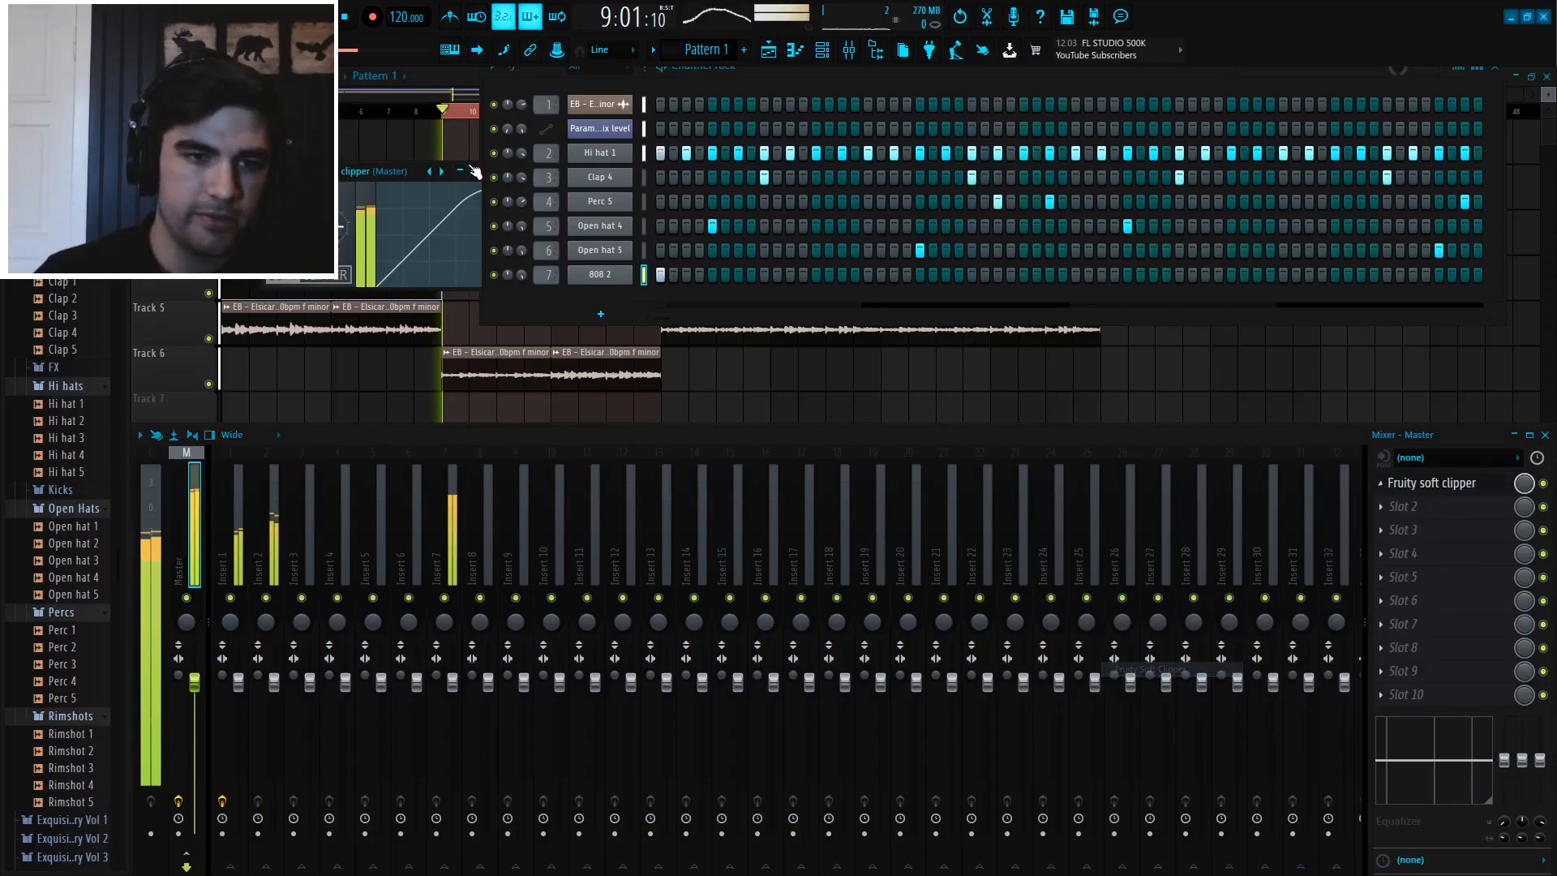
left_click(477, 171)
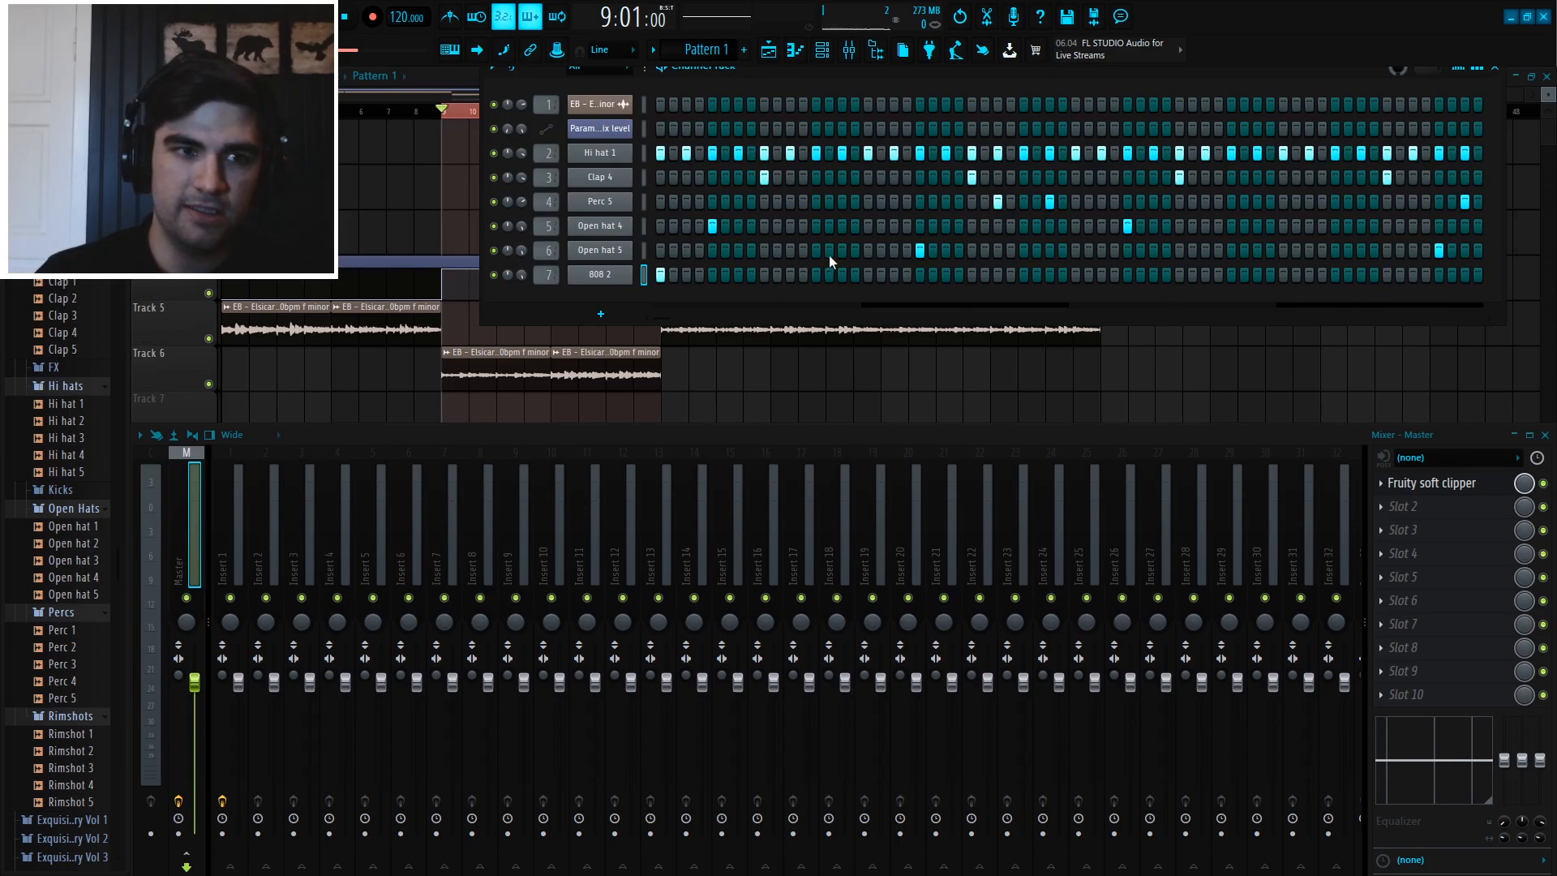
- Place further 808 2 hits on steps 19, 21, 27, 33, 39, 45, 51 and 53 during playback
key("space")
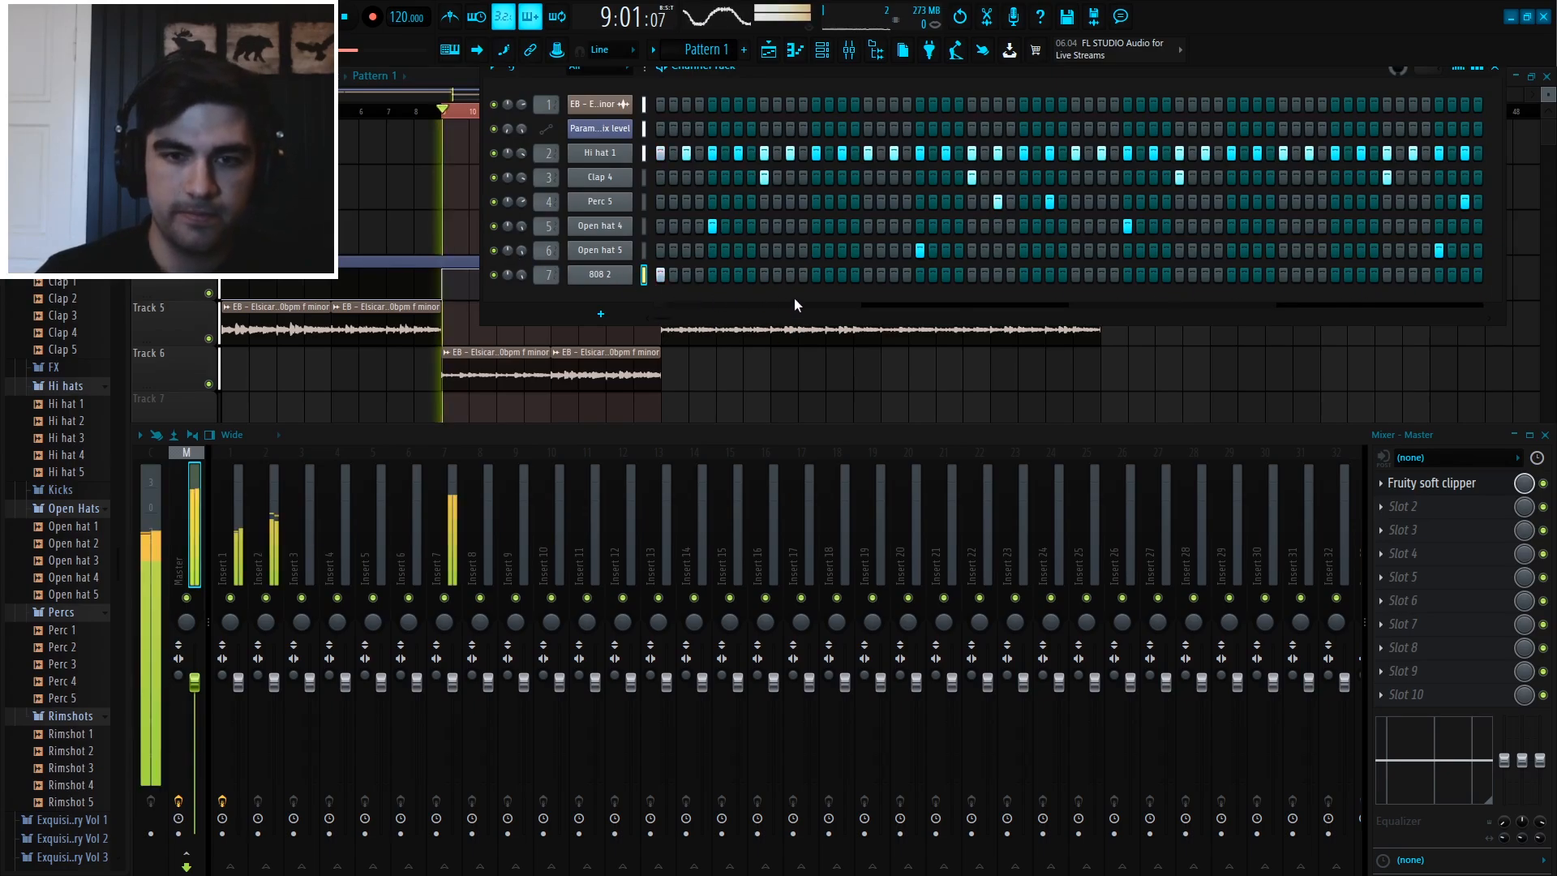
left_click(894, 274)
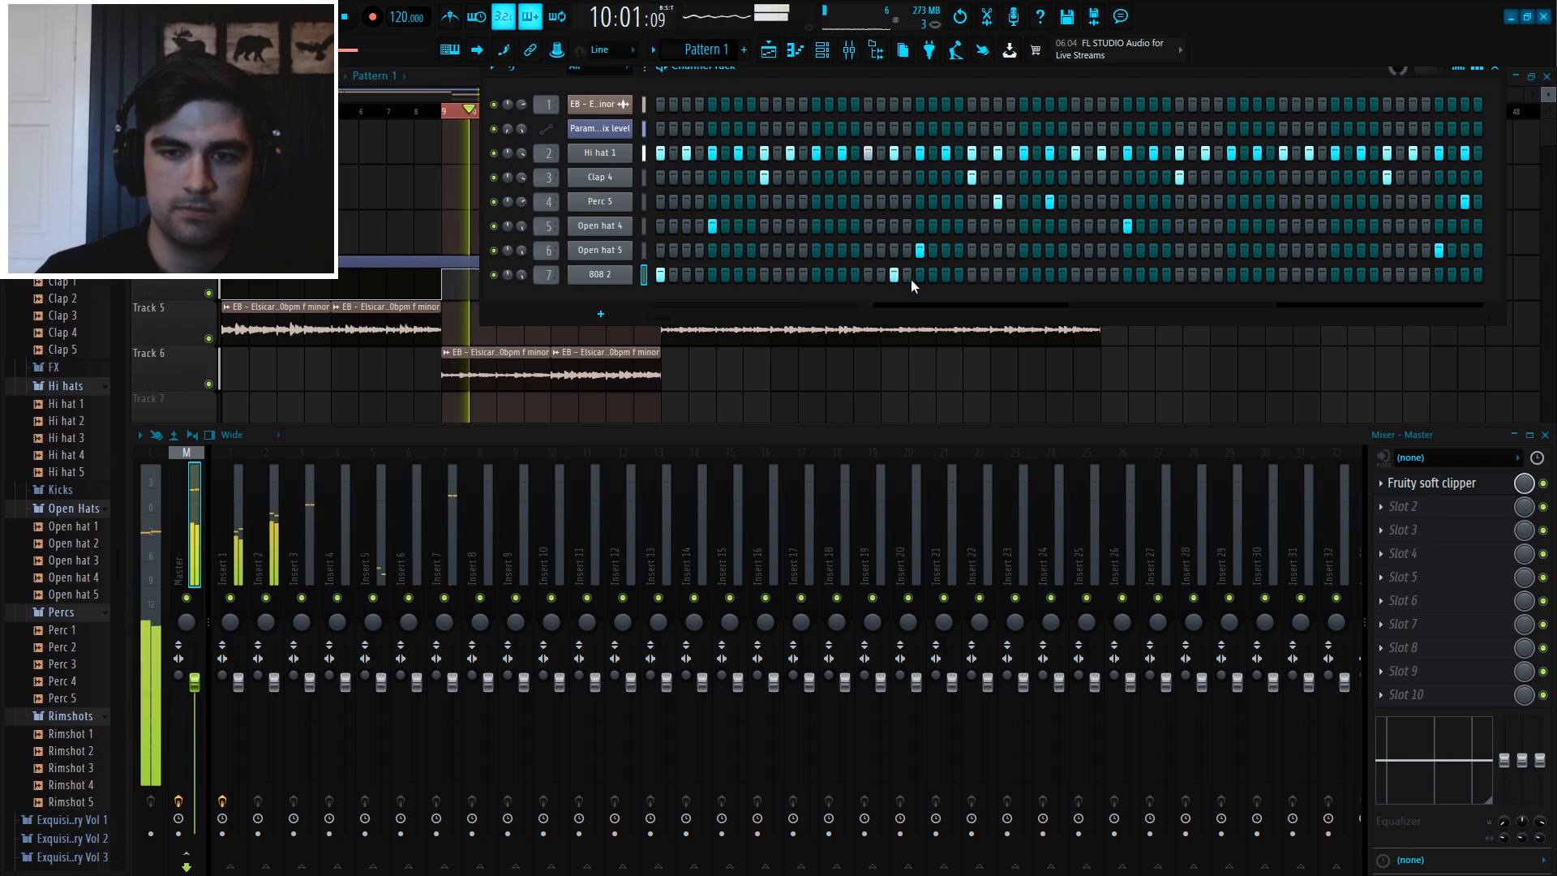
left_click(945, 274)
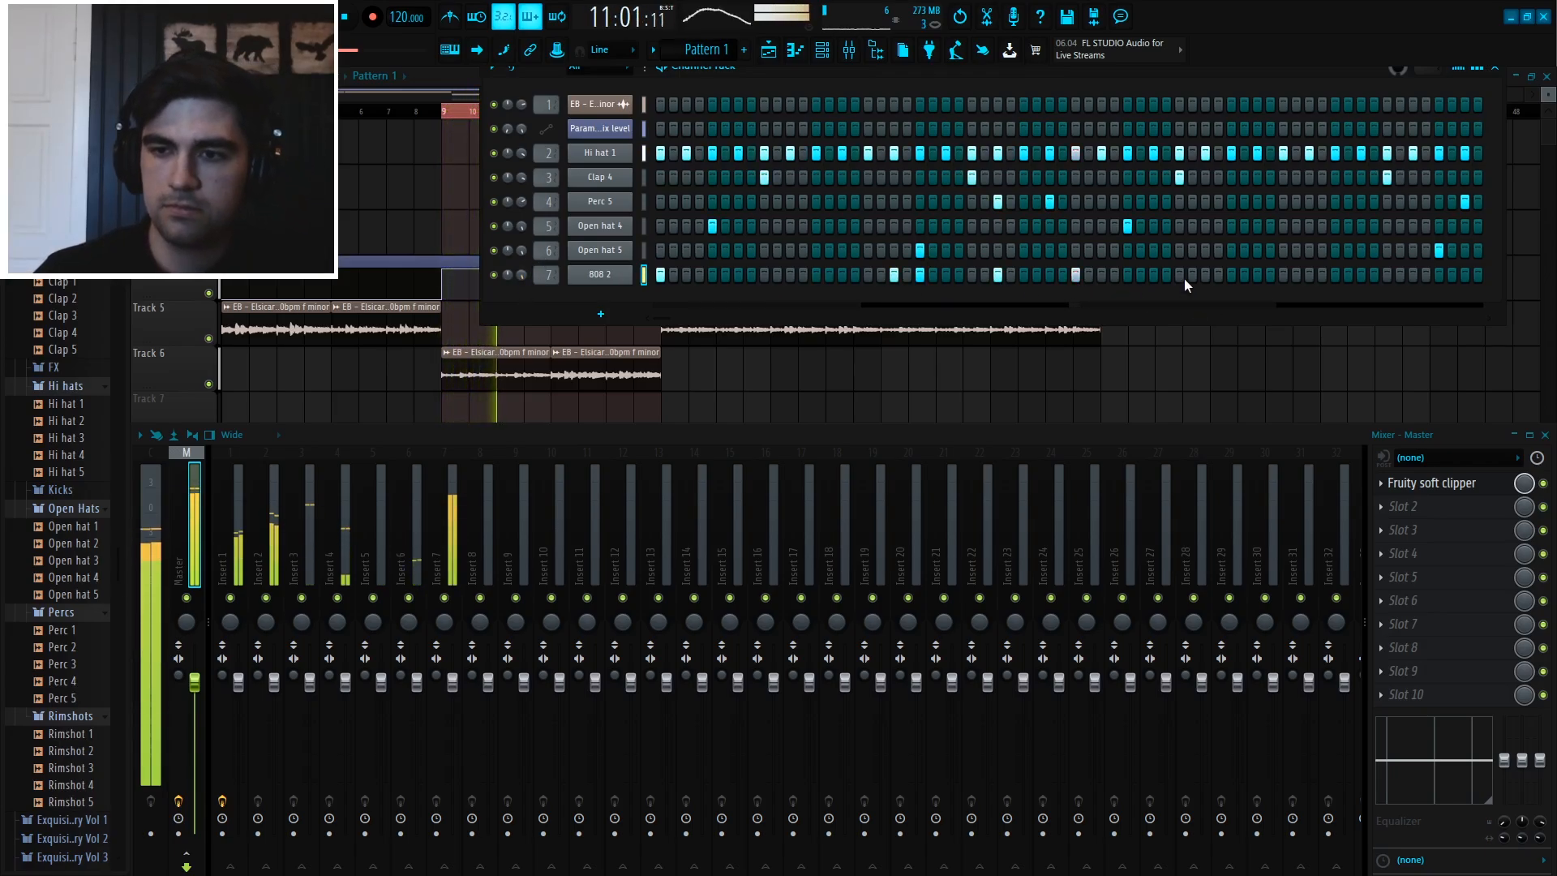
left_click(1151, 274)
left_click(1216, 276)
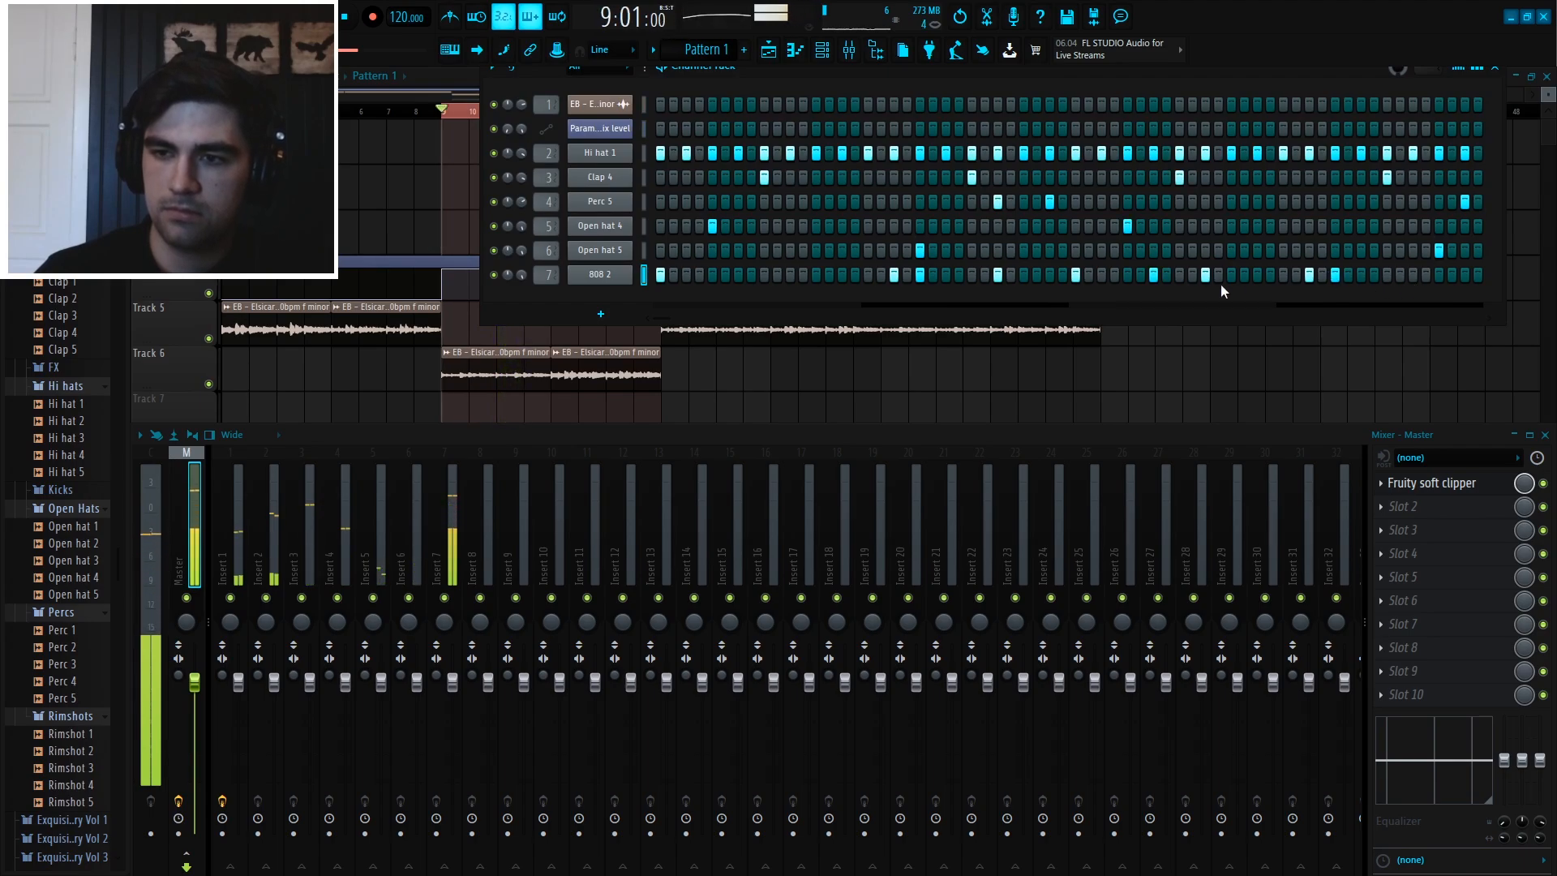
- Open the 808 2 piano roll and add a C5 note two steps long on step 59
right_click(630, 269)
left_click(660, 271)
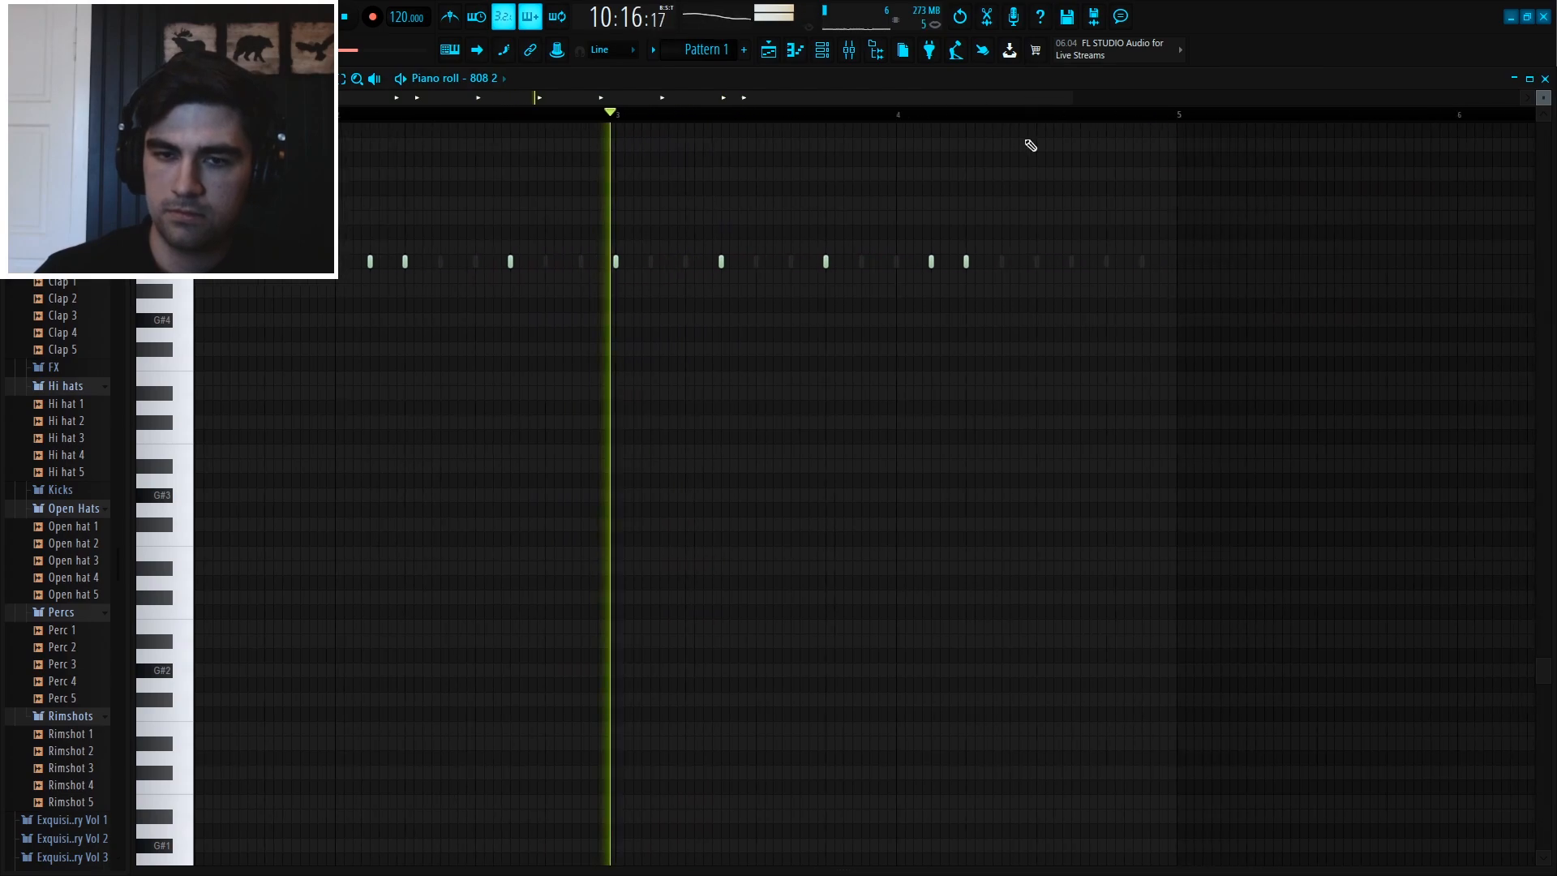
scroll(859, 121, "down", 3)
scroll(803, 324, "up", 3)
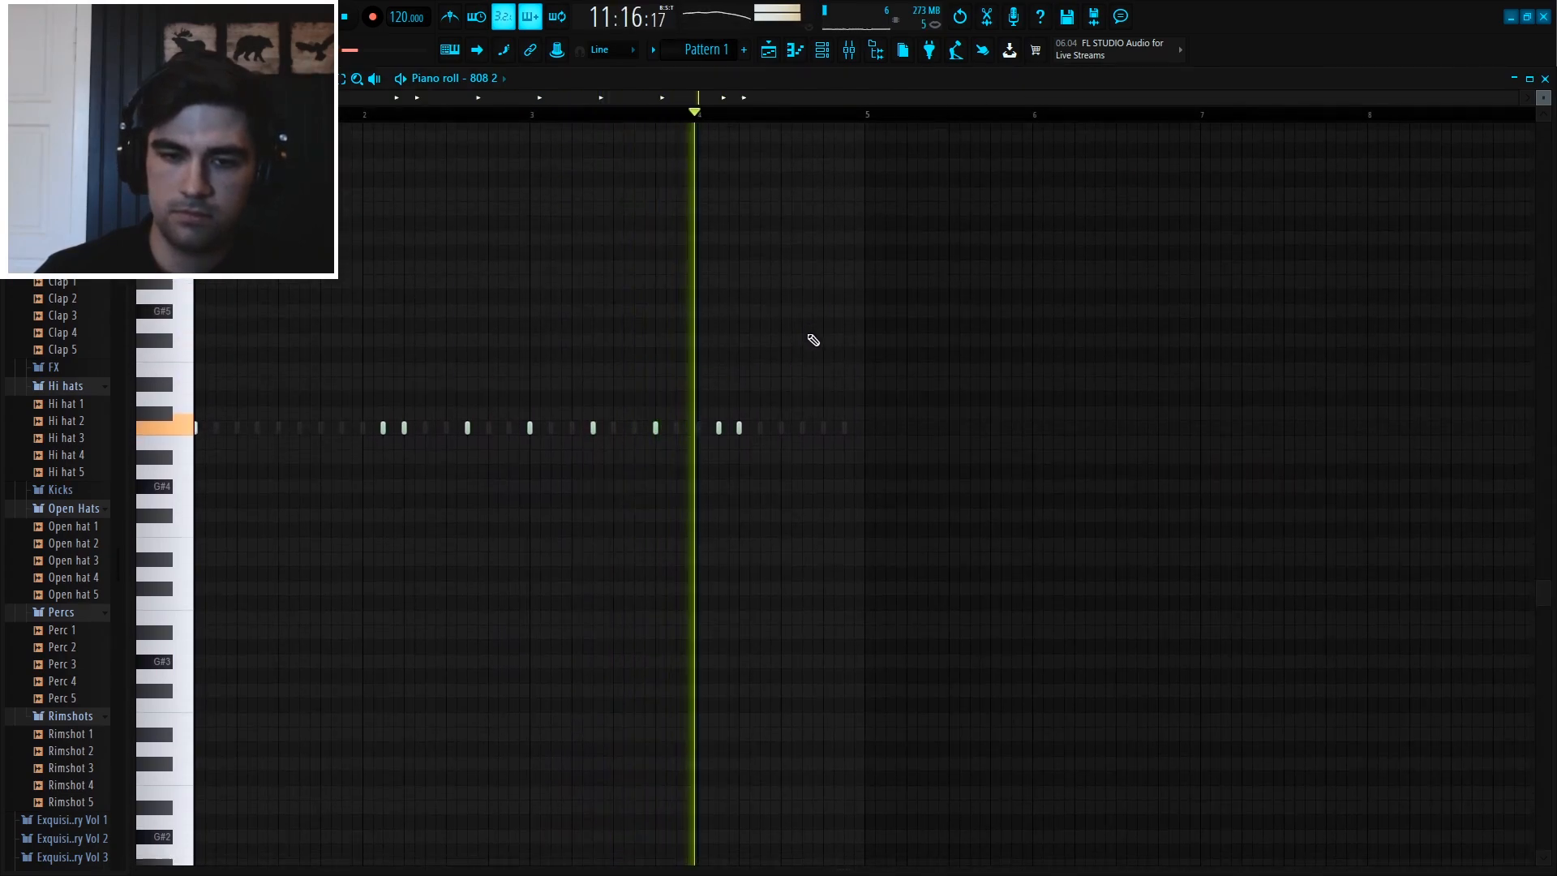
scroll(809, 338, "down", 1)
left_click(830, 393)
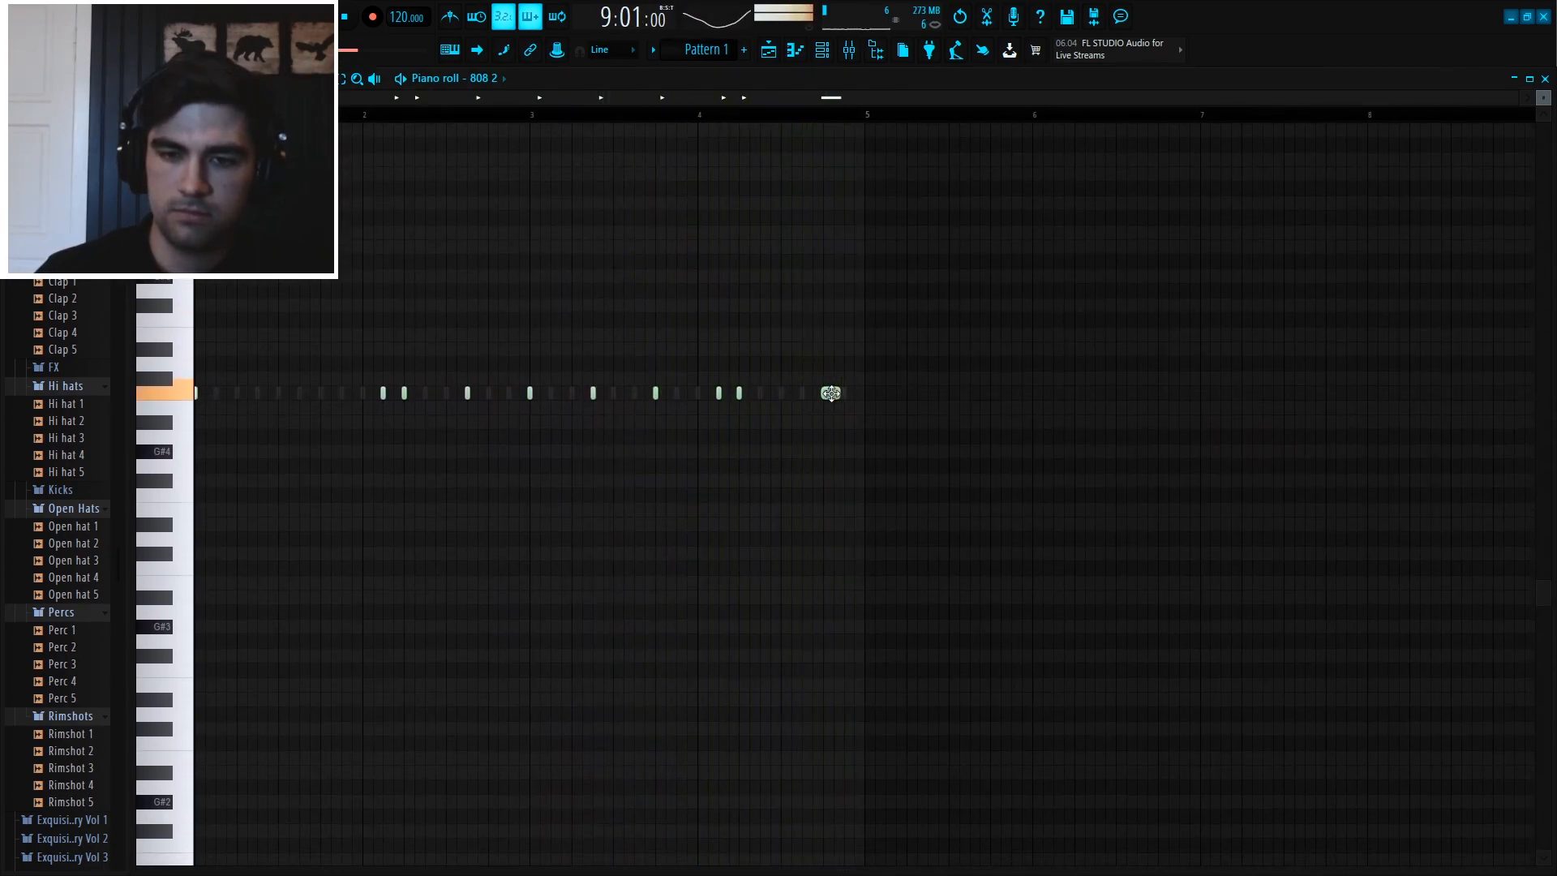
left_click_drag(830, 393, 813, 393)
left_click(702, 114)
scroll(746, 116, "up", 2)
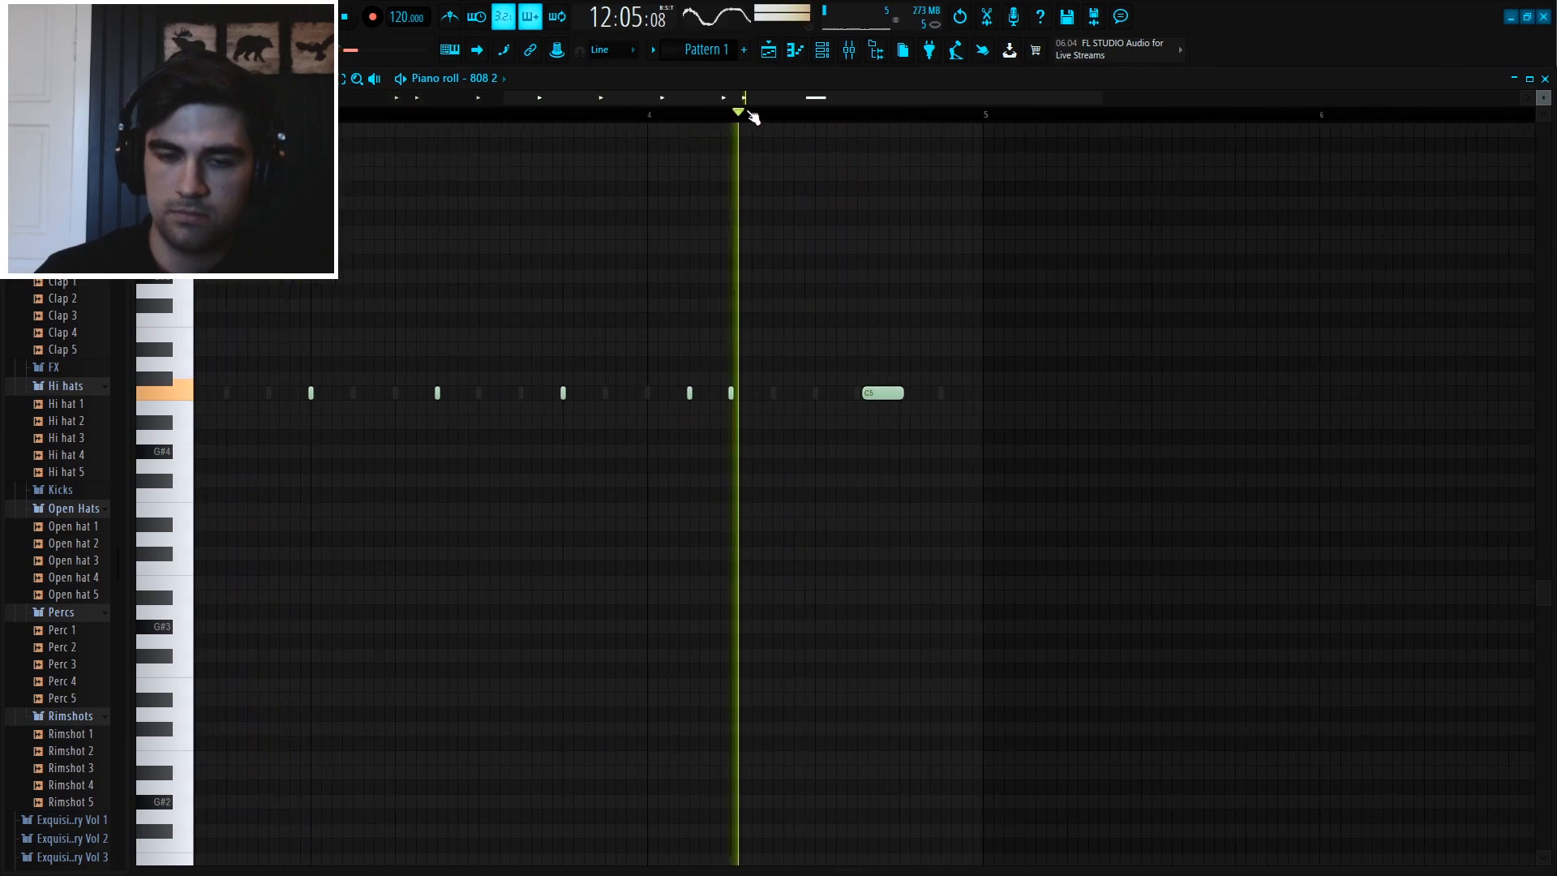
scroll(752, 116, "up", 1)
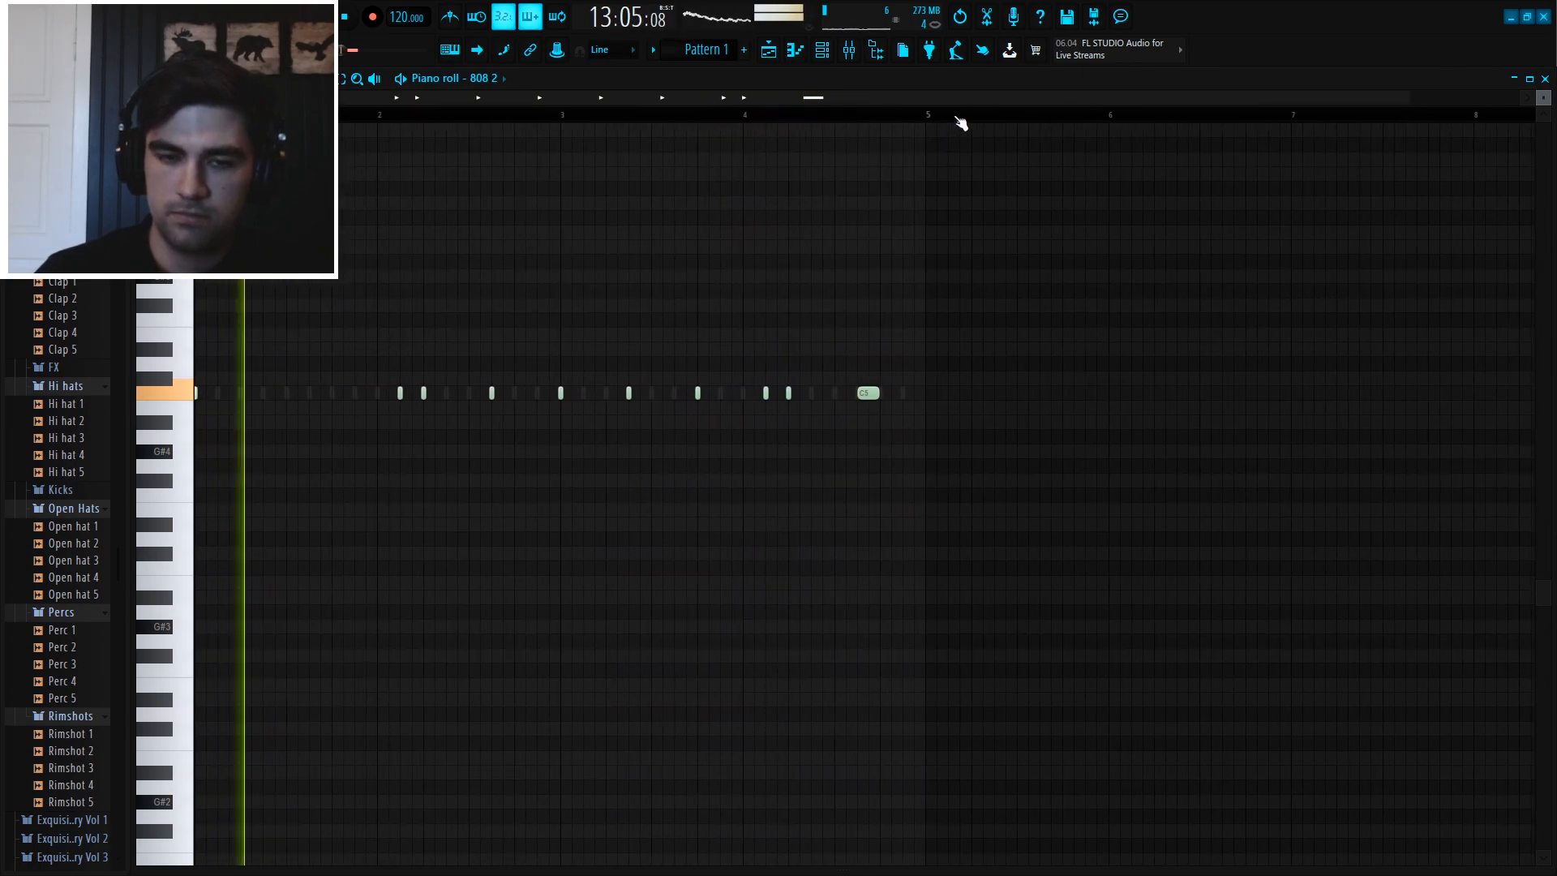
scroll(961, 121, "down", 1)
- Select all 808 2 notes, transpose them up one octave and listen to the result
left_click_drag(1053, 517, 203, 243)
key("space")
key("ctrl+Up")
key("space")
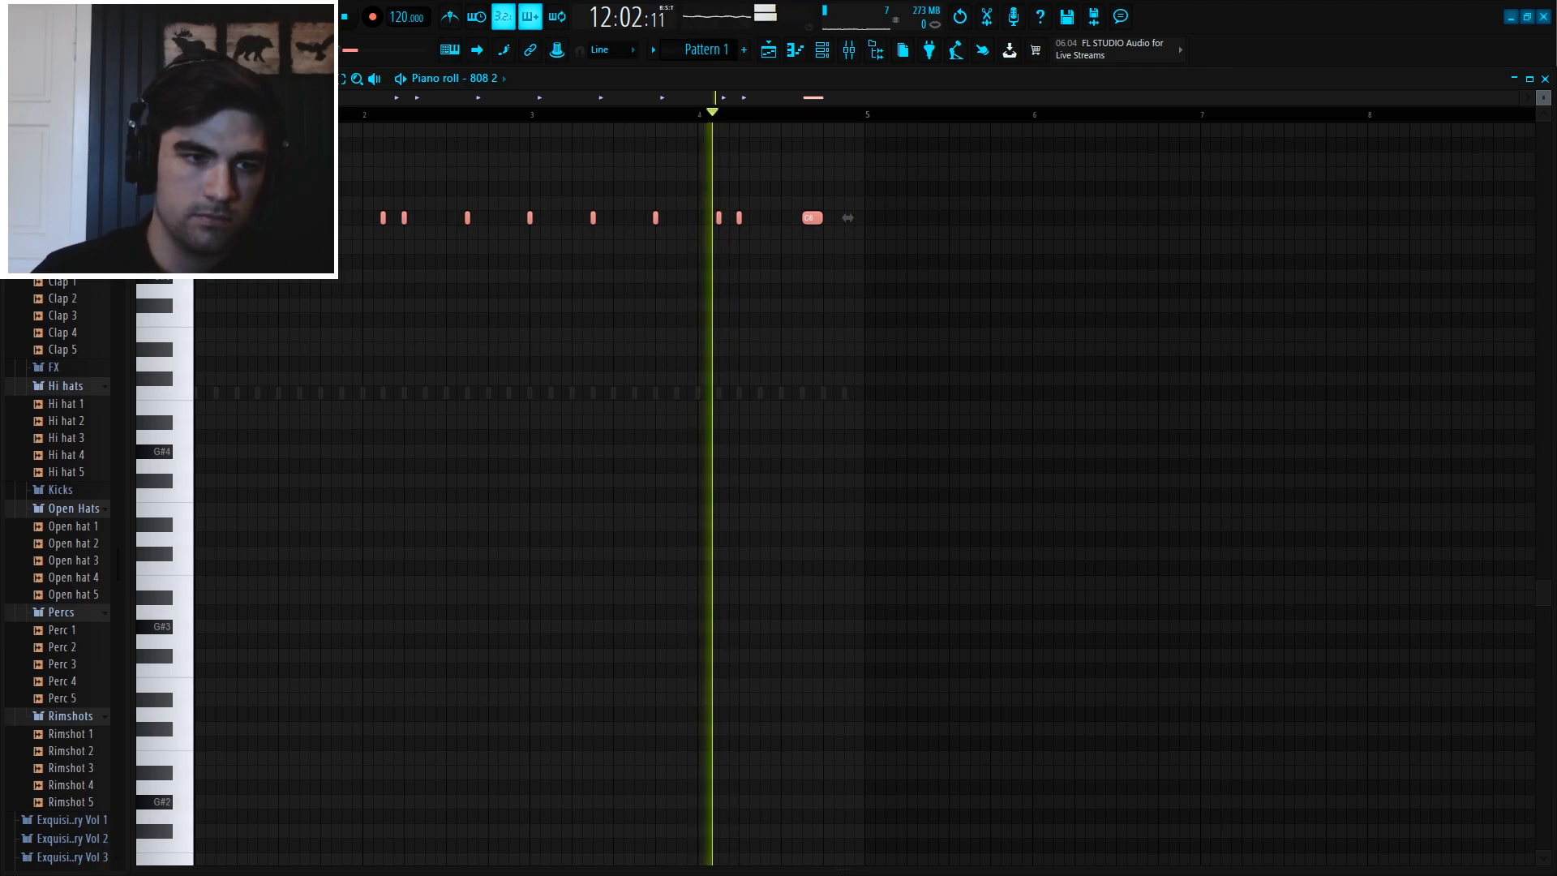
- Transpose the selected 808 2 notes down seven semitones to F5 and replay the loop
key("shift+Down")
key("shift+Down")
key("shift+Down")
key("shift+Down")
key("shift+Down")
key("shift+Down")
key("shift+Down")
key("space")
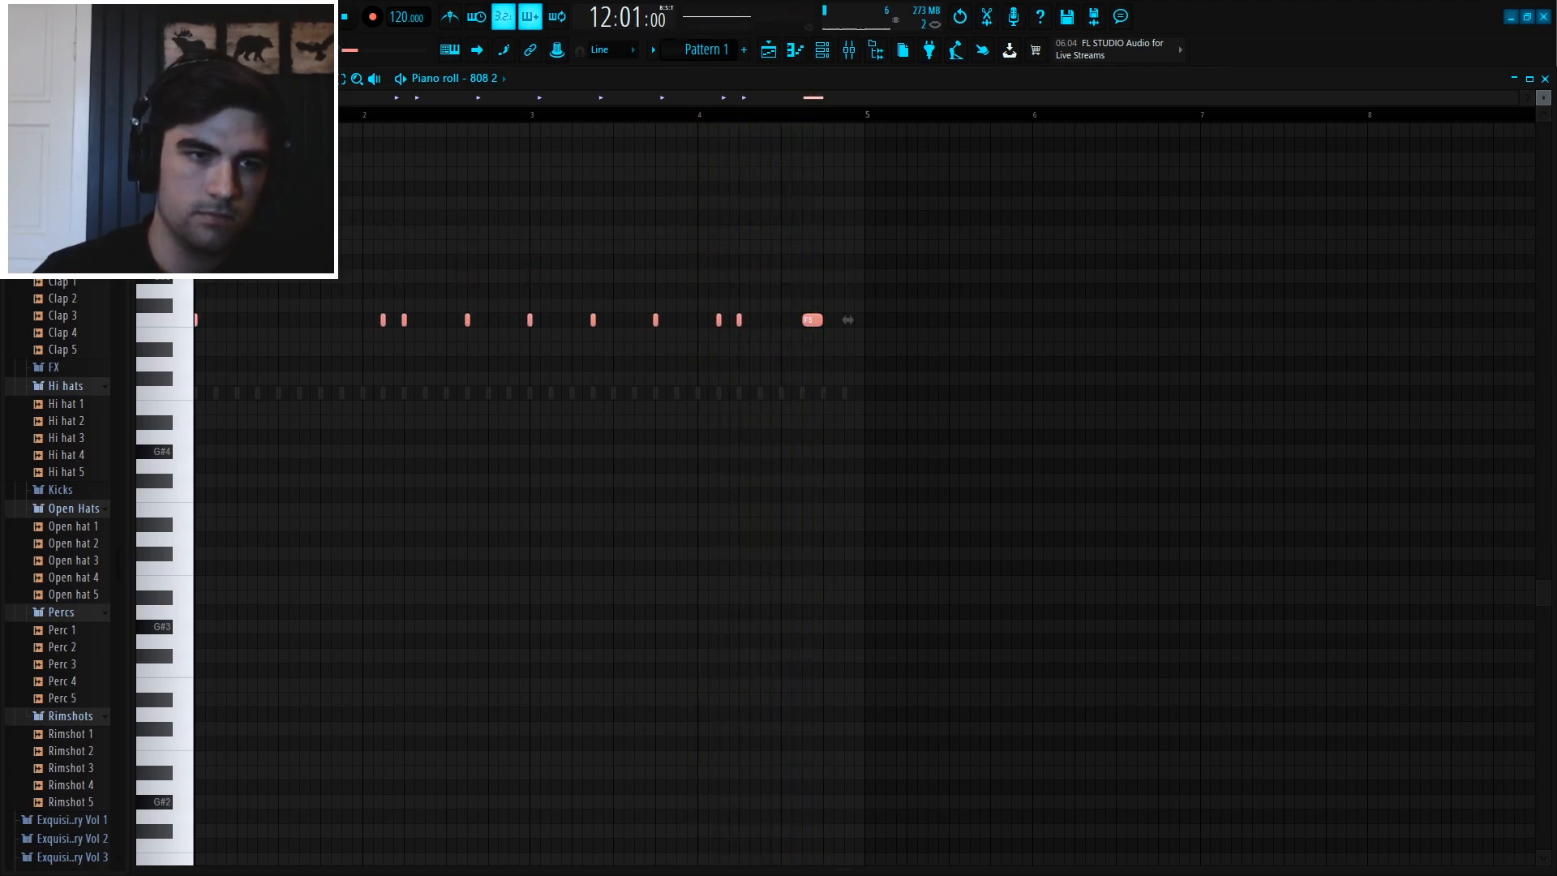
key("space")
- Move the two 808 2 notes on steps 19 and 21 down to C5
right_click(441, 190)
left_click_drag(480, 354, 375, 315)
key("space")
key("space")
left_click(400, 374, "ctrl")
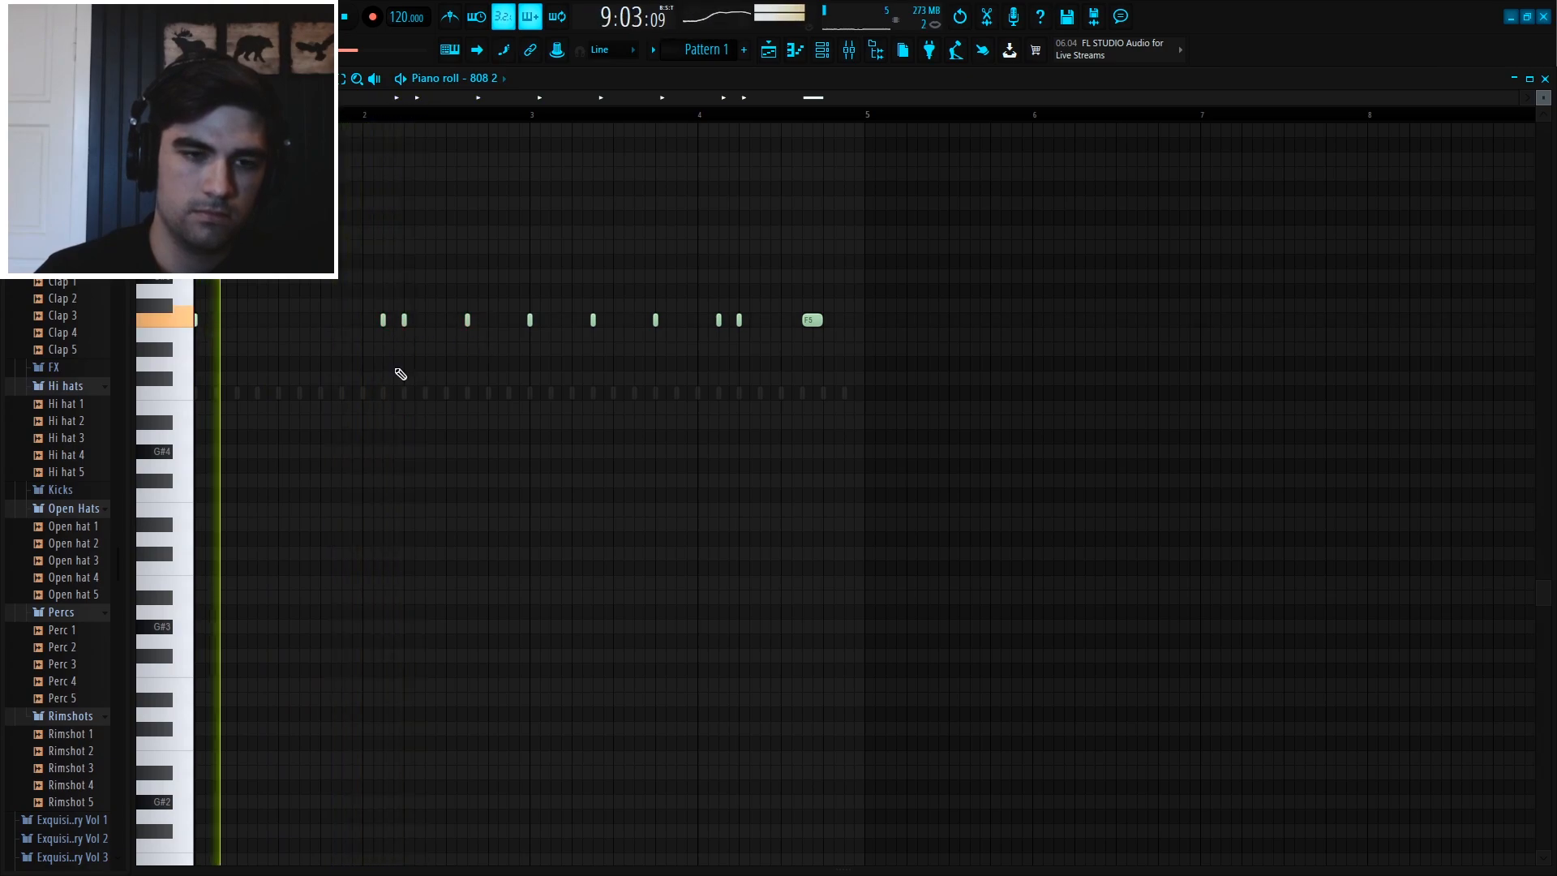
left_click_drag(406, 319, 404, 392)
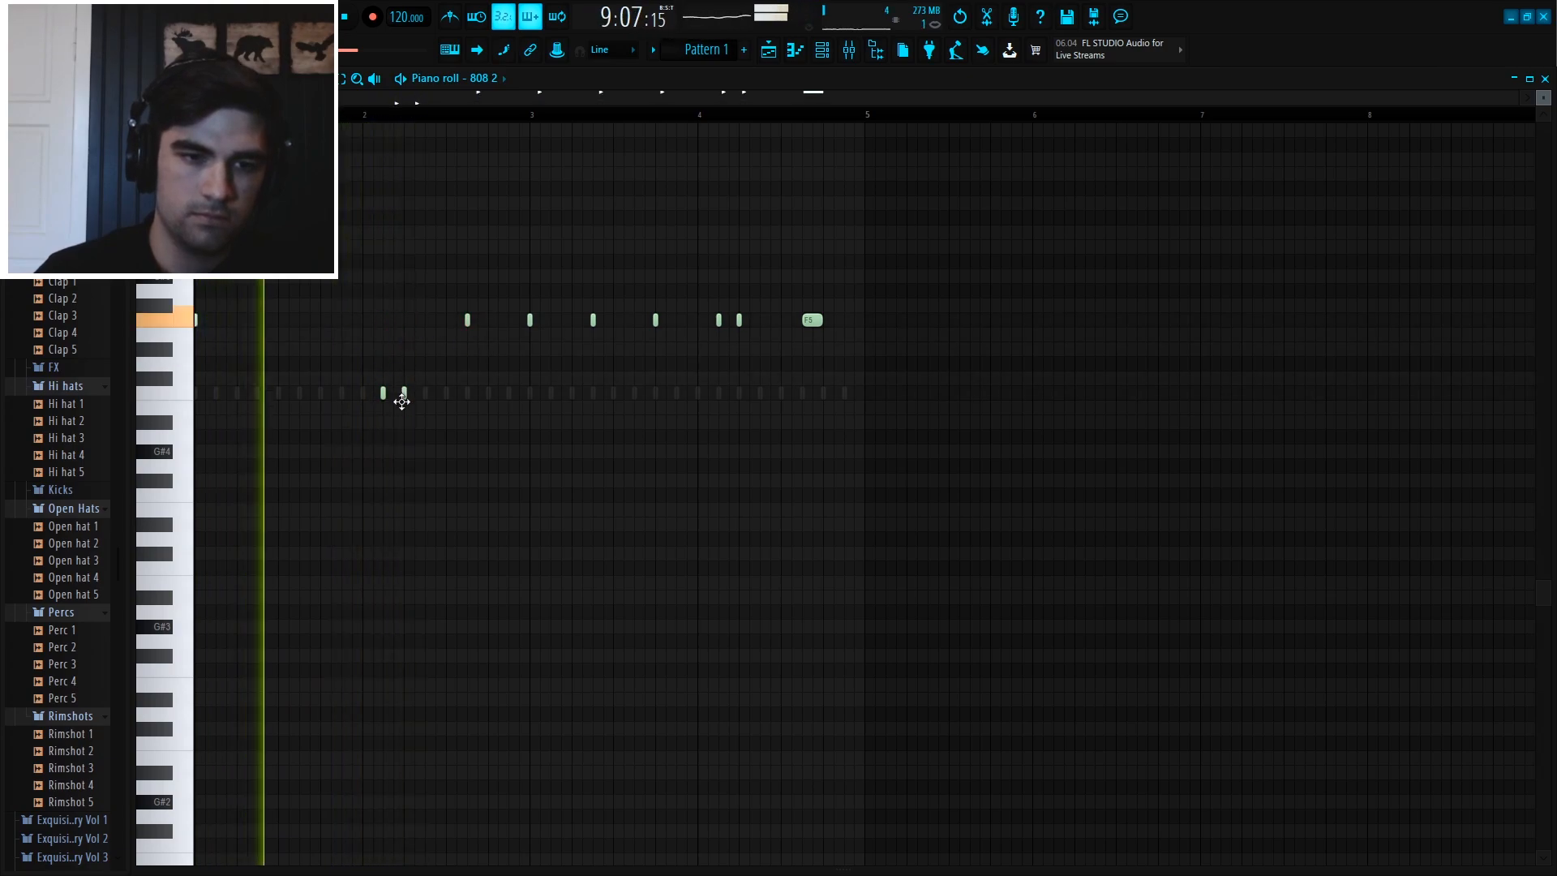
- Move the 808 2 note on step 19 back up to F5 and replay the loop
scroll(386, 122, "up", 4)
key("space")
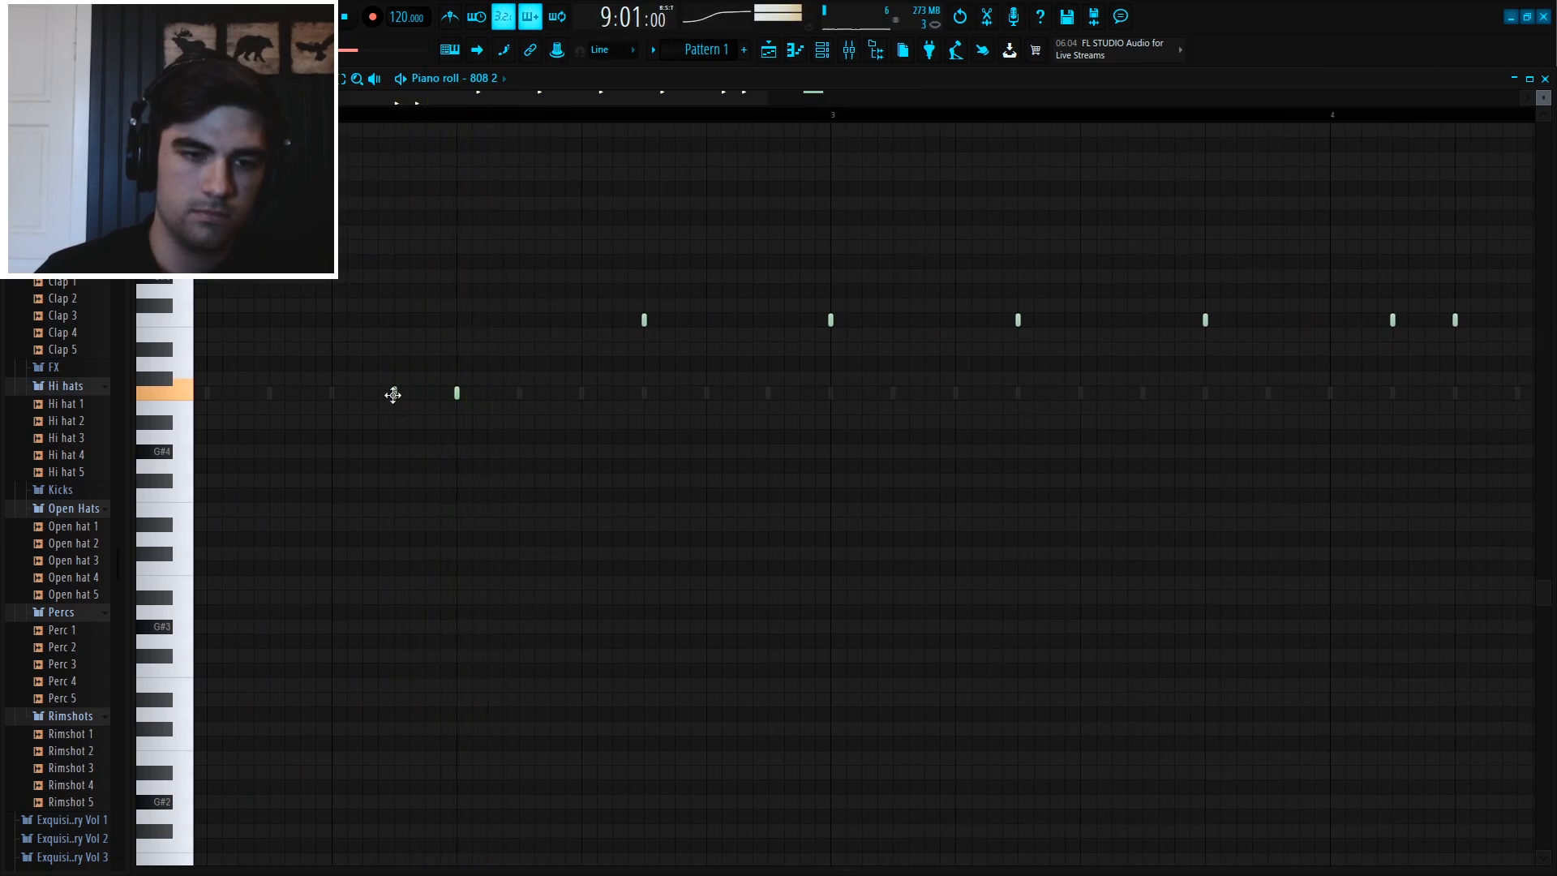
key("space")
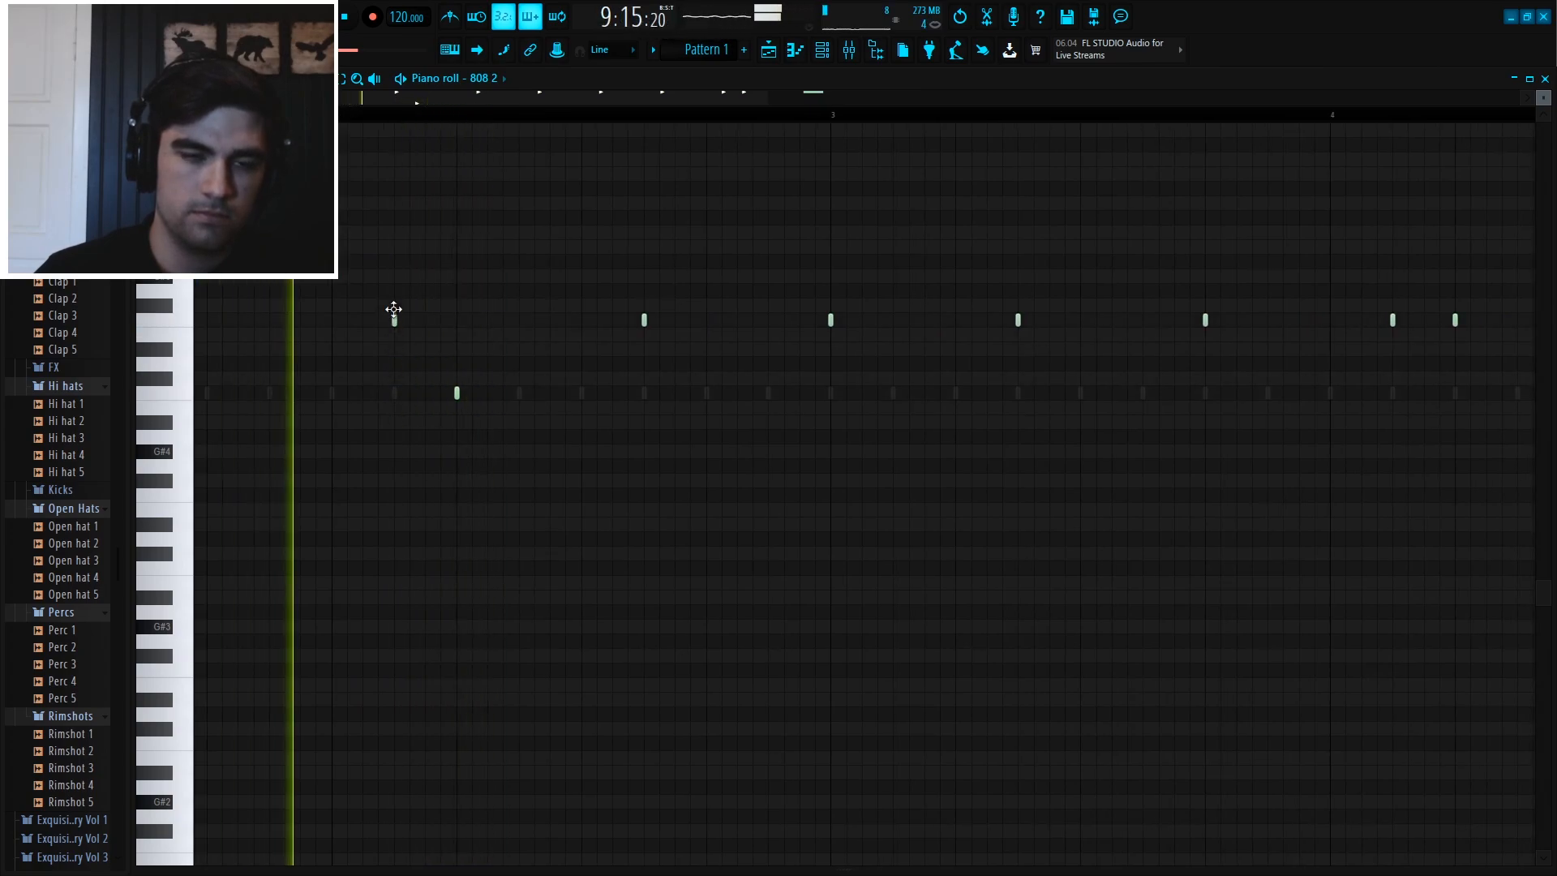
scroll(479, 126, "down", 4)
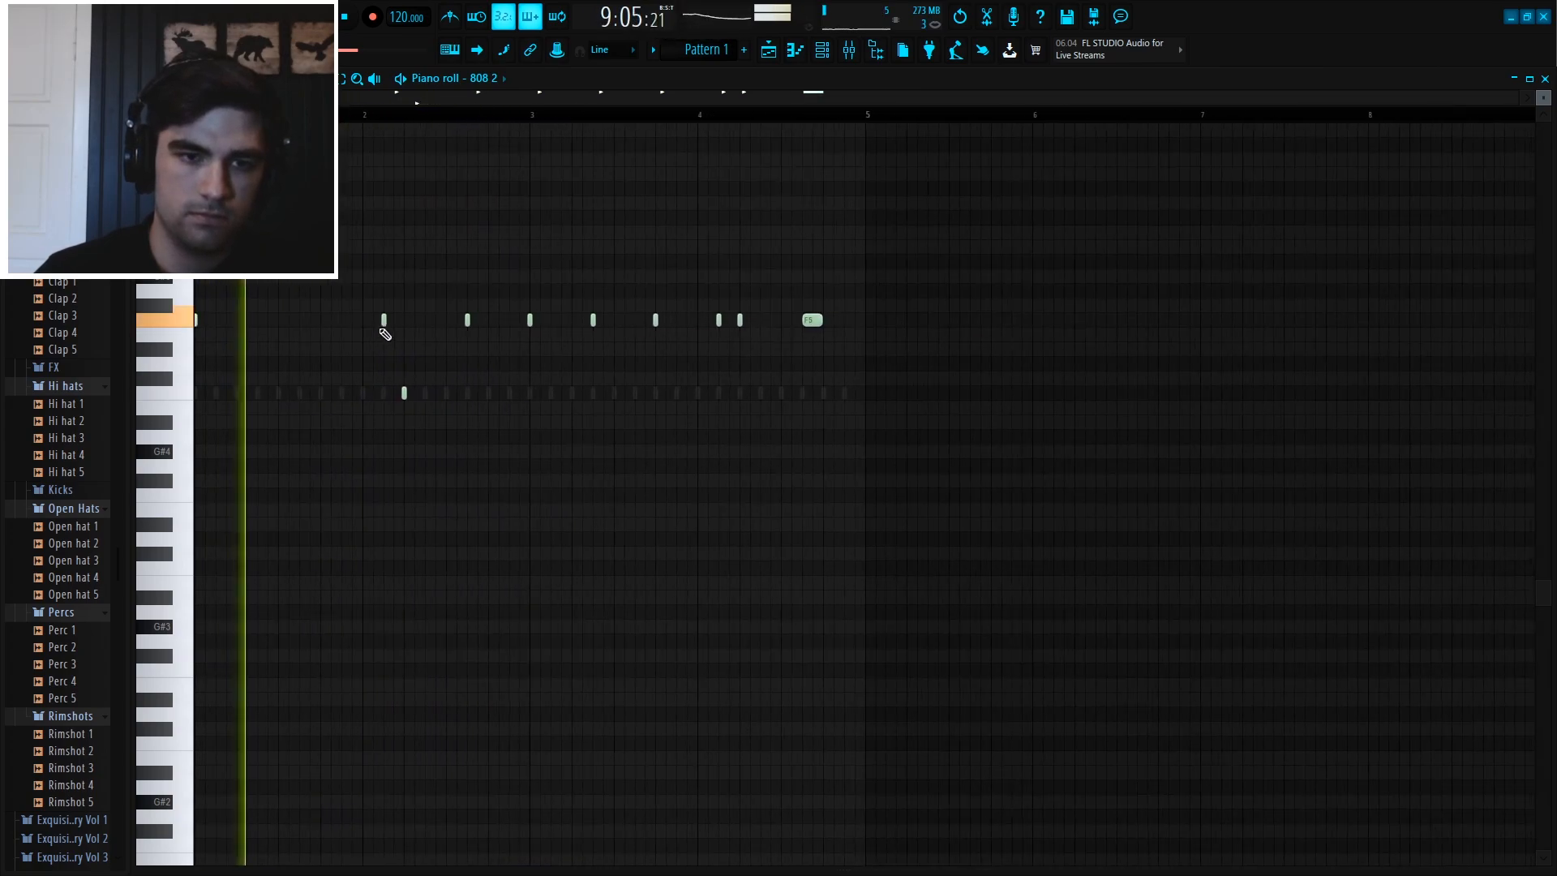
- Move the 808 2 note on step 19 up to C6 and replay the loop
left_click(385, 229)
key("space")
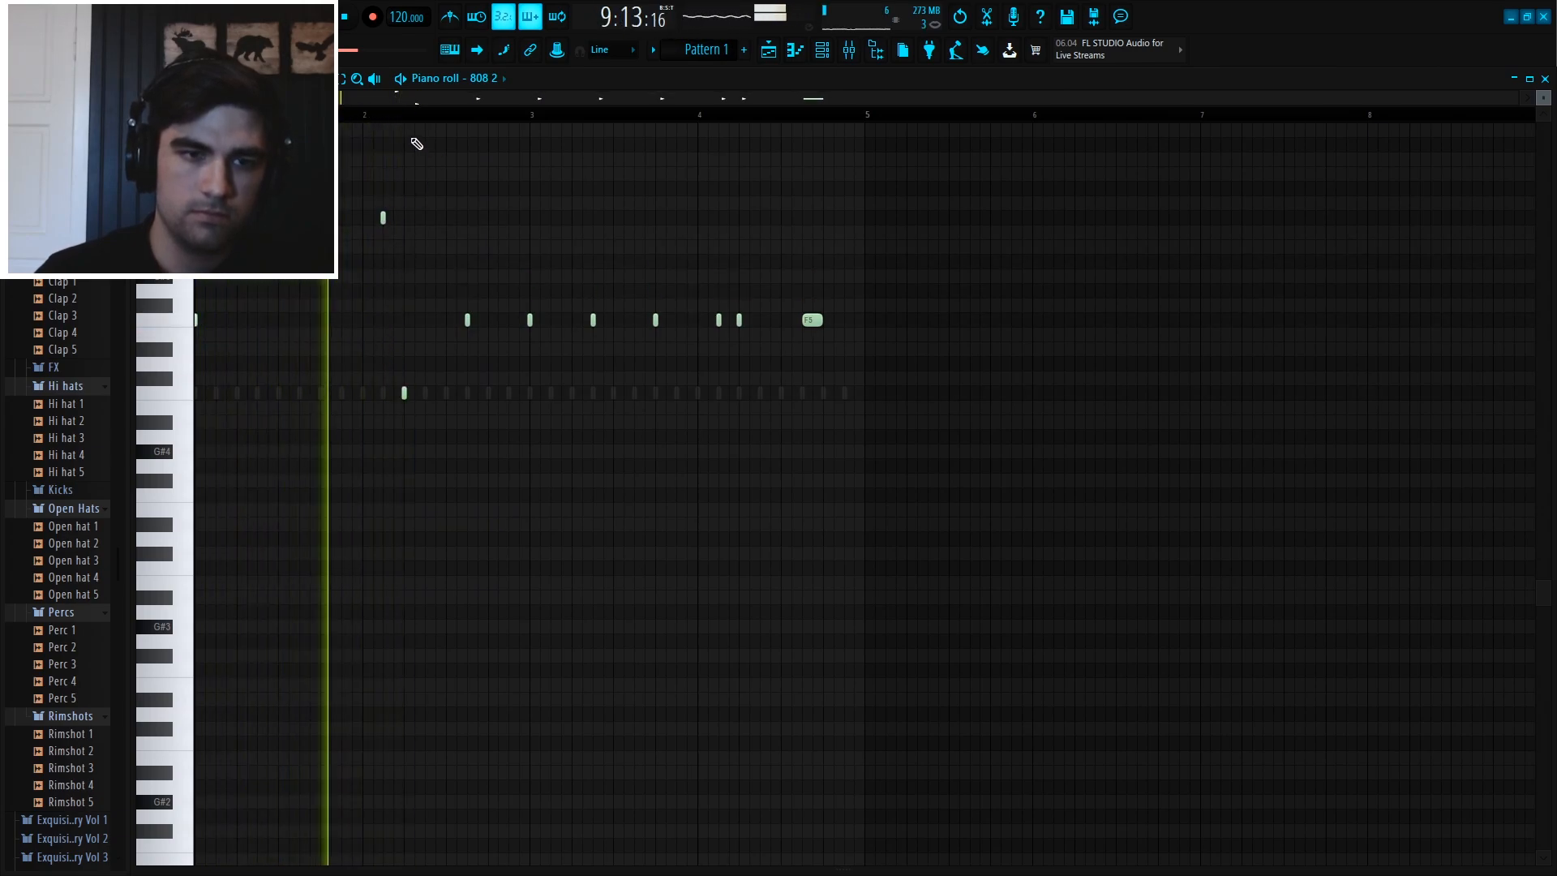
scroll(416, 125, "up", 2)
scroll(416, 121, "down", 2)
key("space")
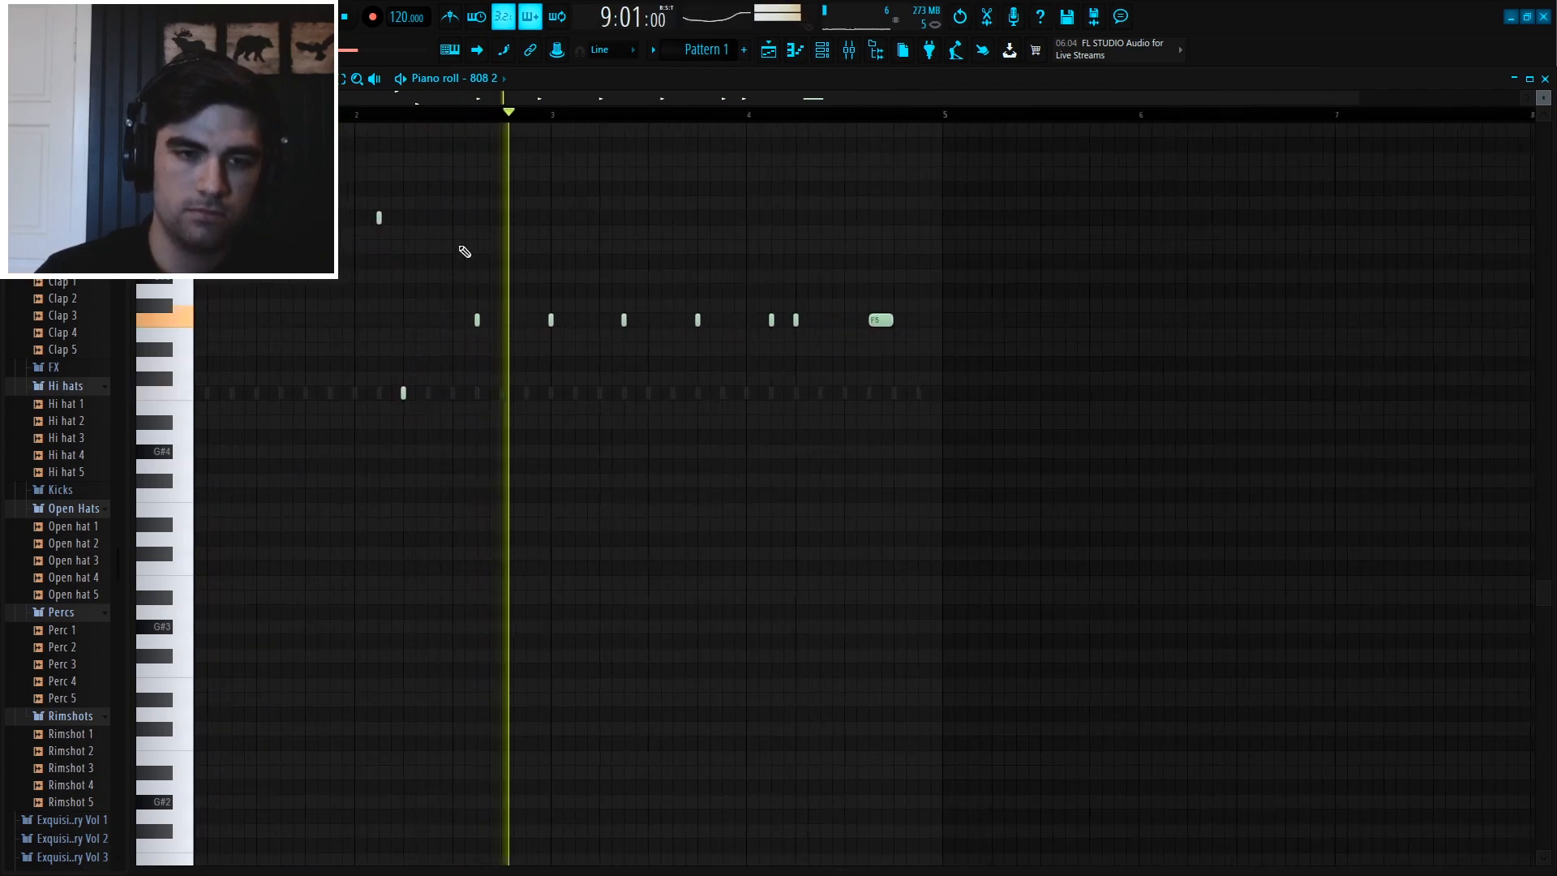
- Lower the 808 2 notes on steps 27 and 33 to C5 and raise the step 33 note back to F5
left_click_drag(459, 293, 460, 294)
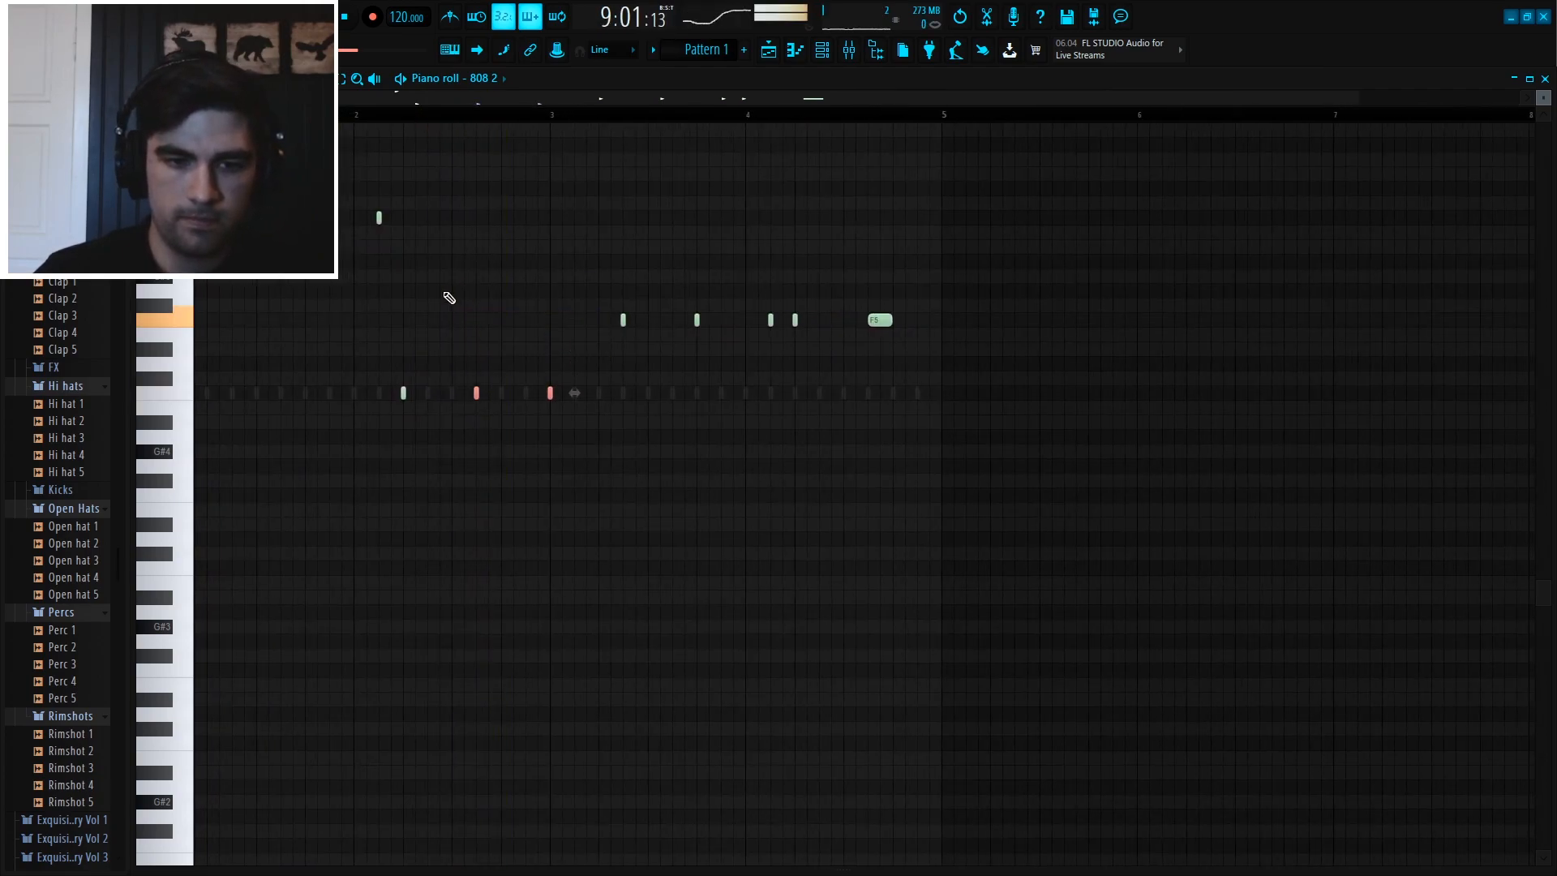
left_click(550, 393, "ctrl")
key("shift+Up")
key("shift+Up")
key("shift+Up")
key("shift+Up")
key("shift+Up")
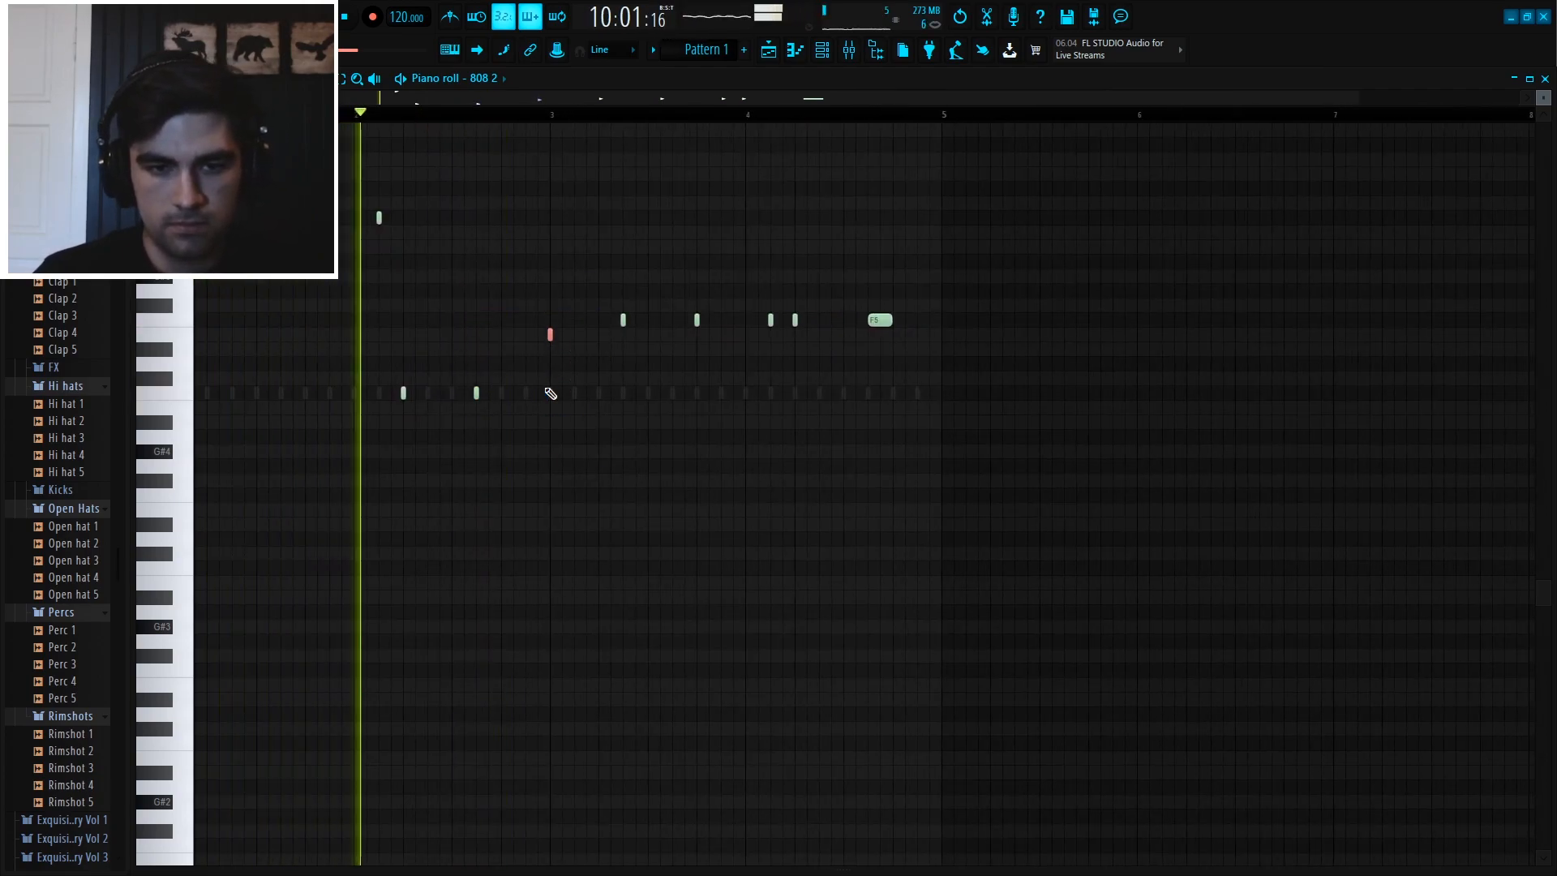
scroll(641, 118, "down", 1)
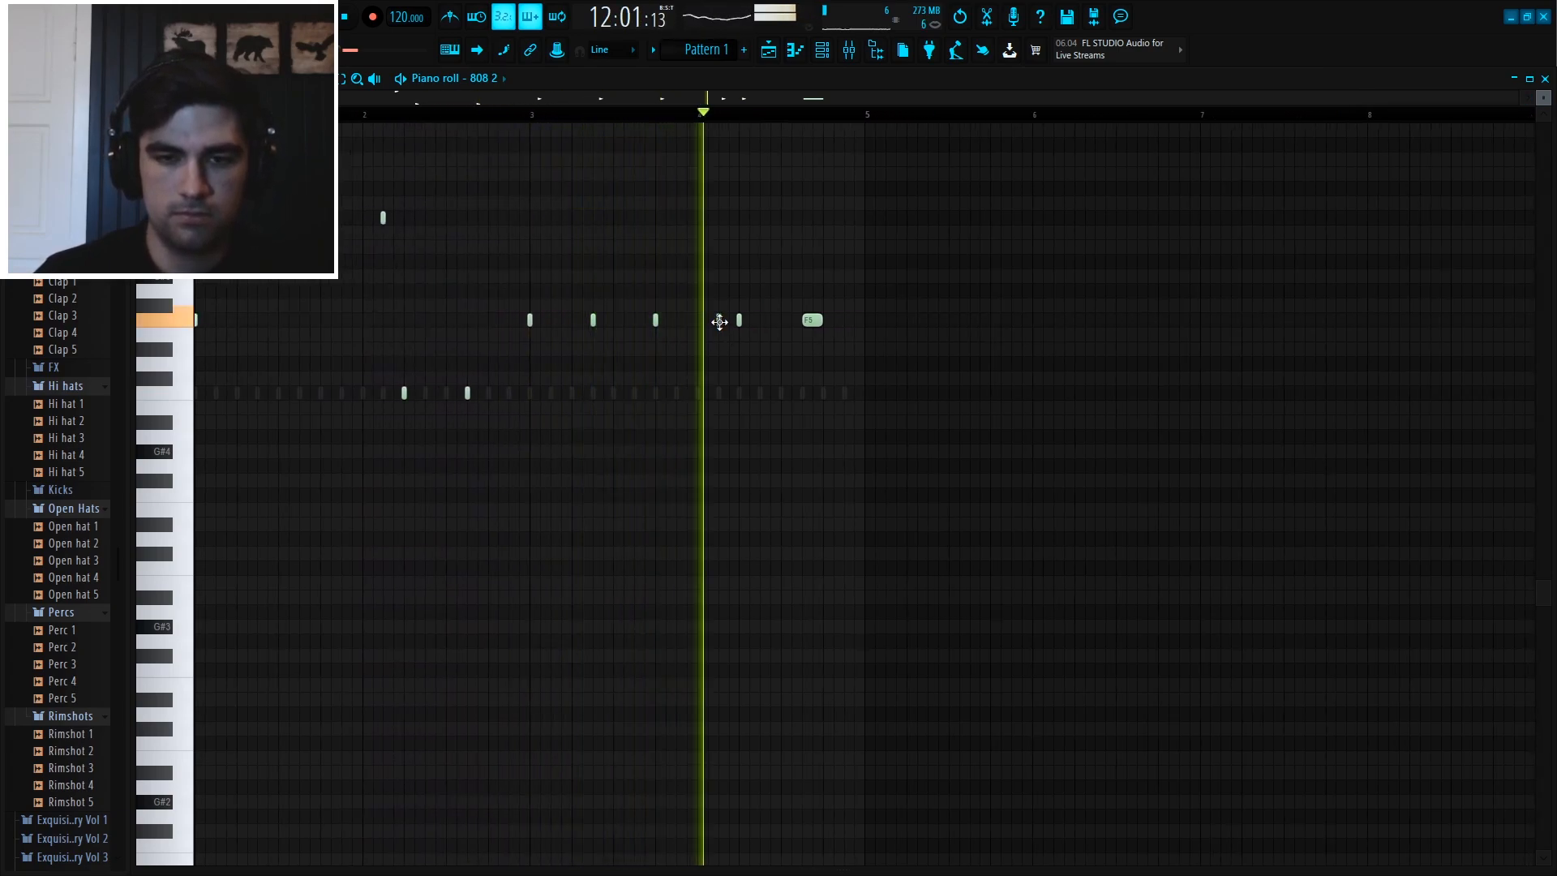
- Move the 808 2 note on step 51 up to C6 and replay the loop
key("space")
scroll(697, 351, "up", 2)
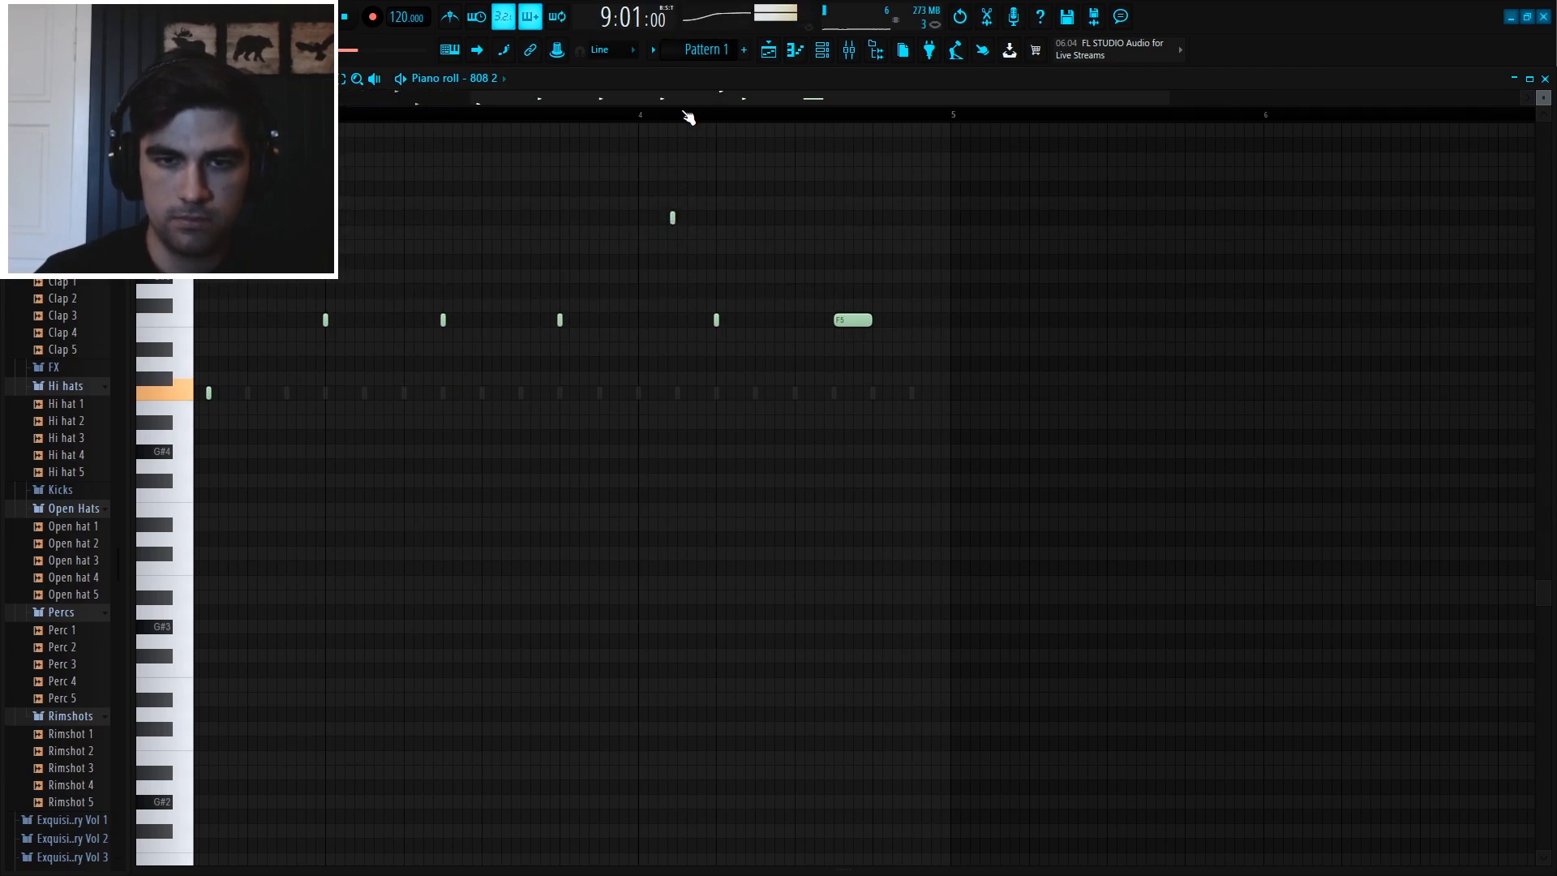
scroll(688, 118, "down", 2)
key("space")
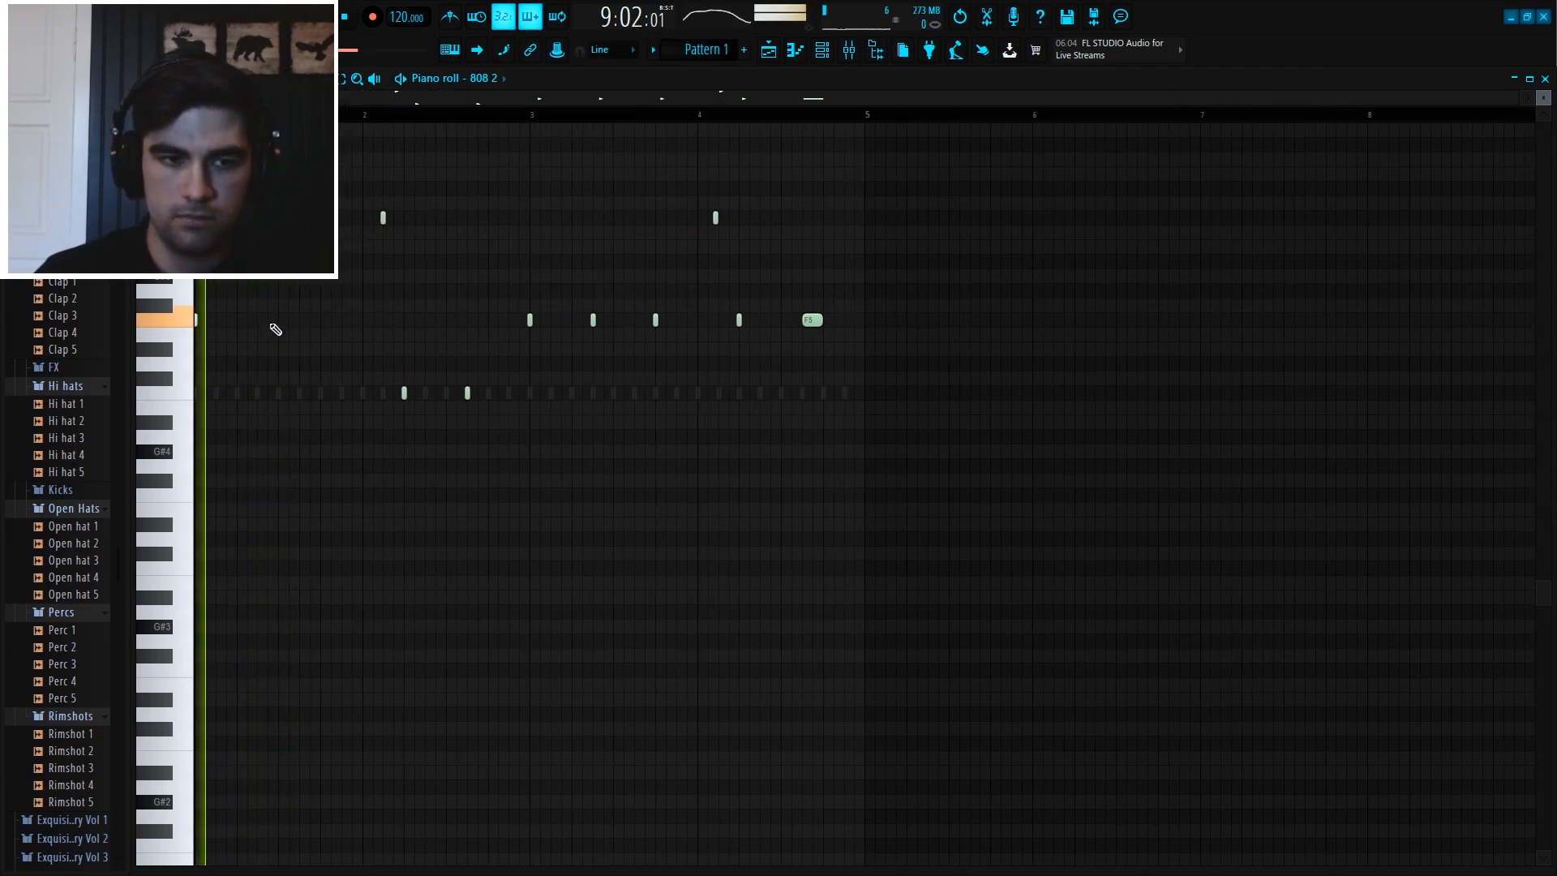
- Add an F5 note to 808 2 late in bar 1, shift it to step 13 and replay the loop
left_click(339, 319)
key("space")
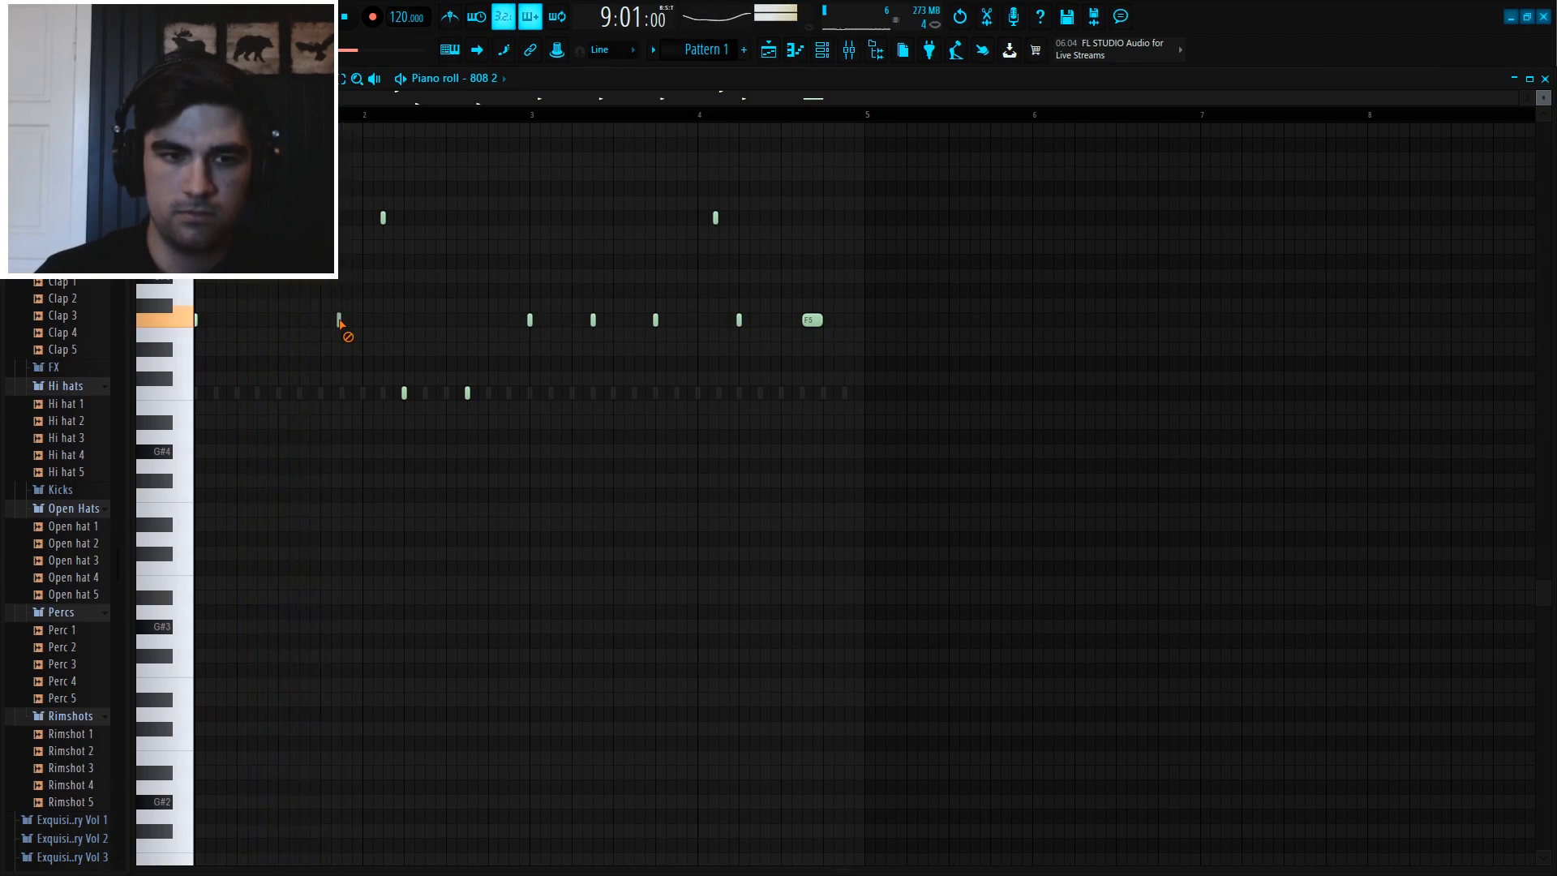
key("space")
left_click_drag(339, 321, 318, 321)
key("space")
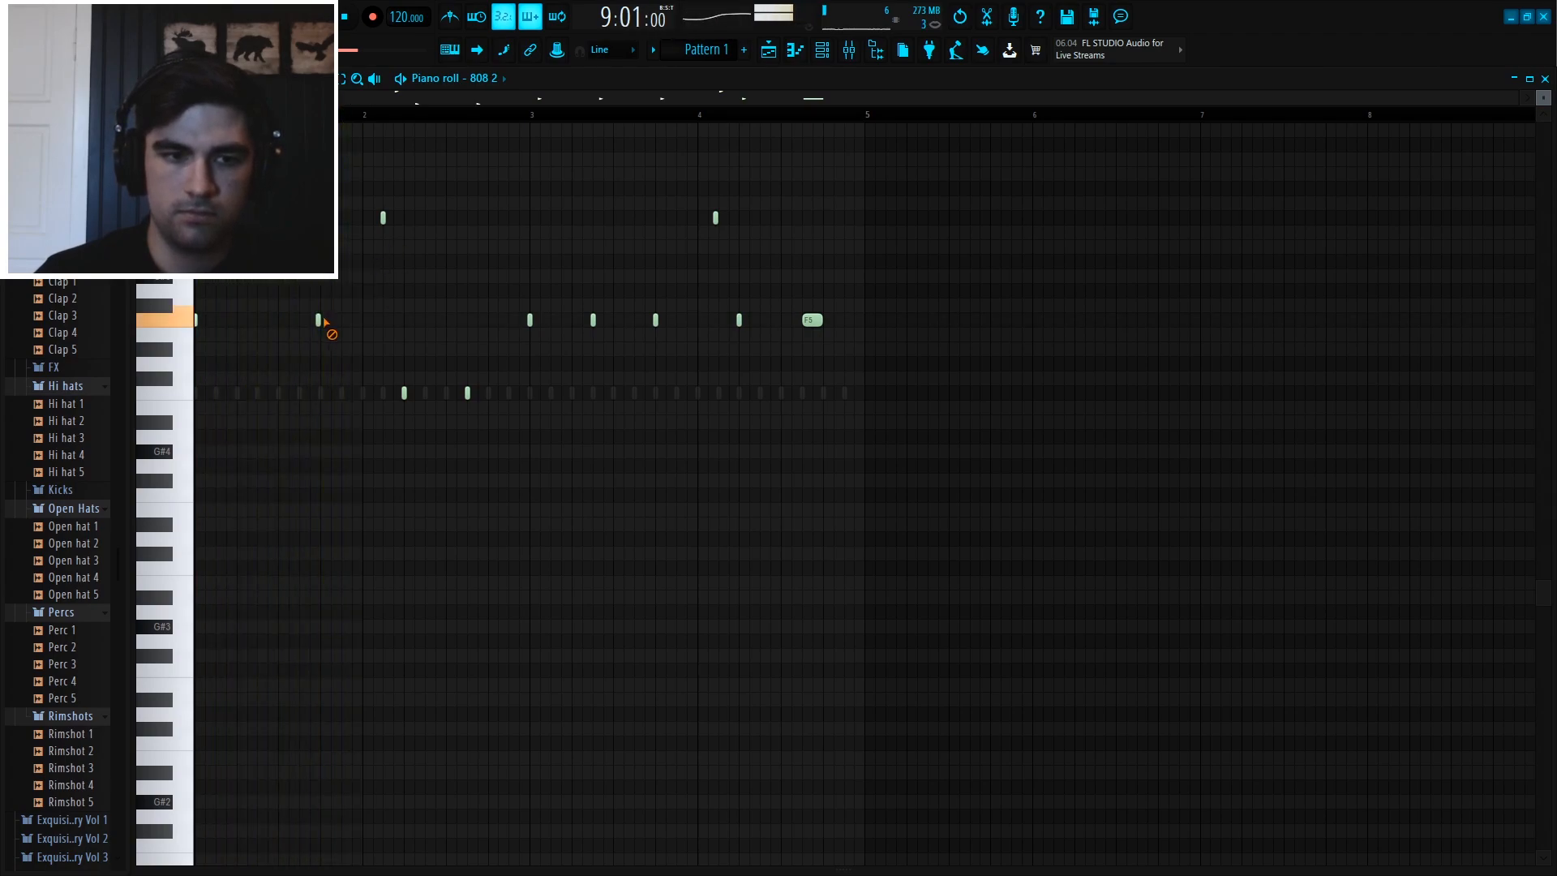
key("space")
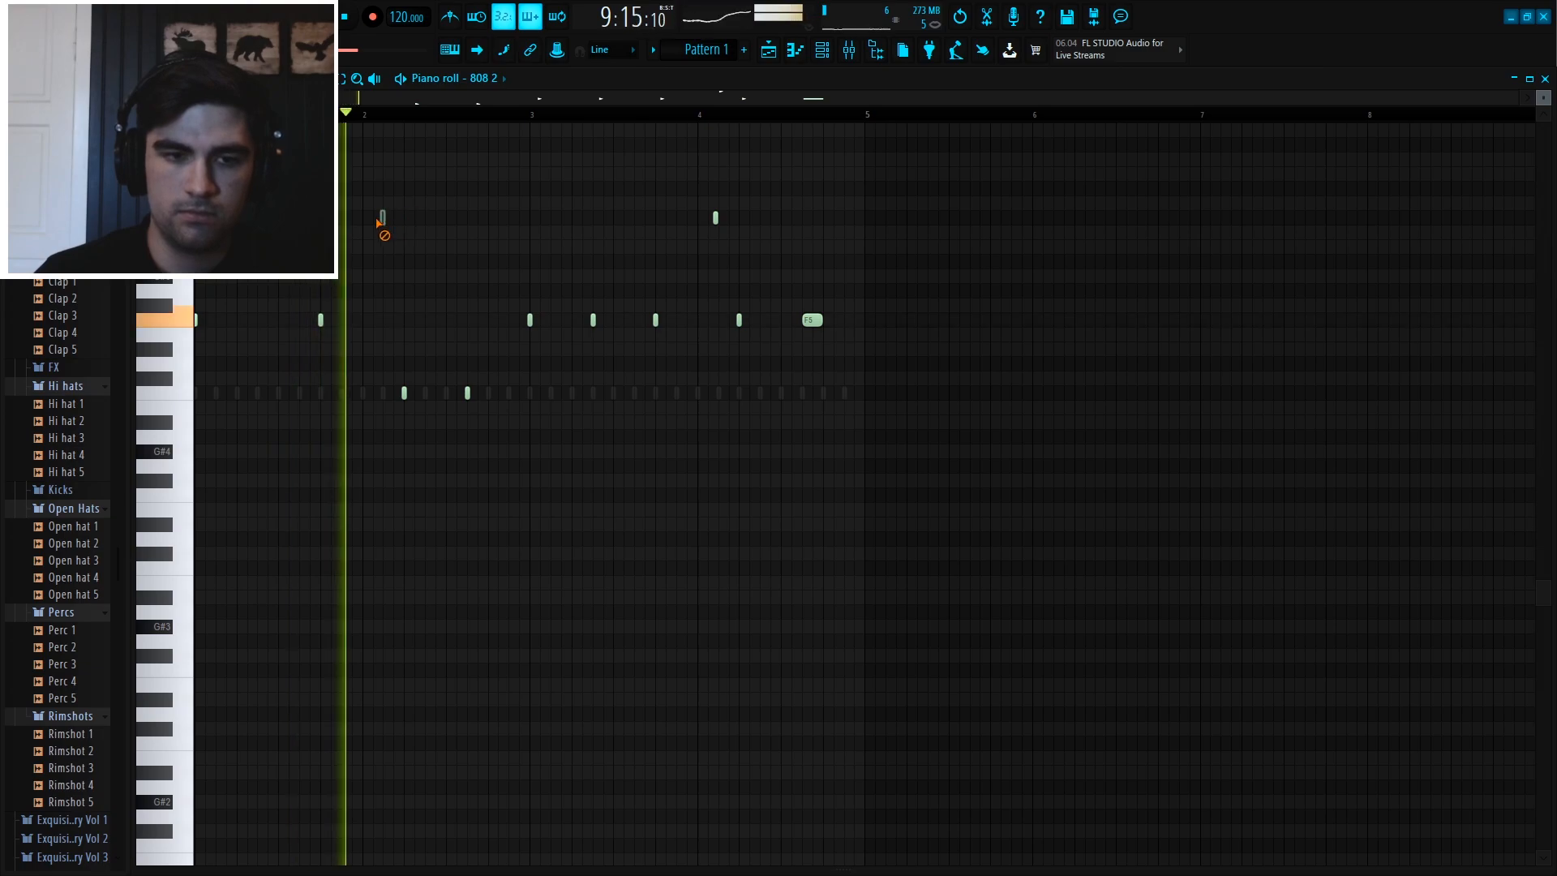
- Delete the C6 note on step 19 and move the 808 2 note on step 53 down to C5, replaying from bar 4
right_click(383, 218)
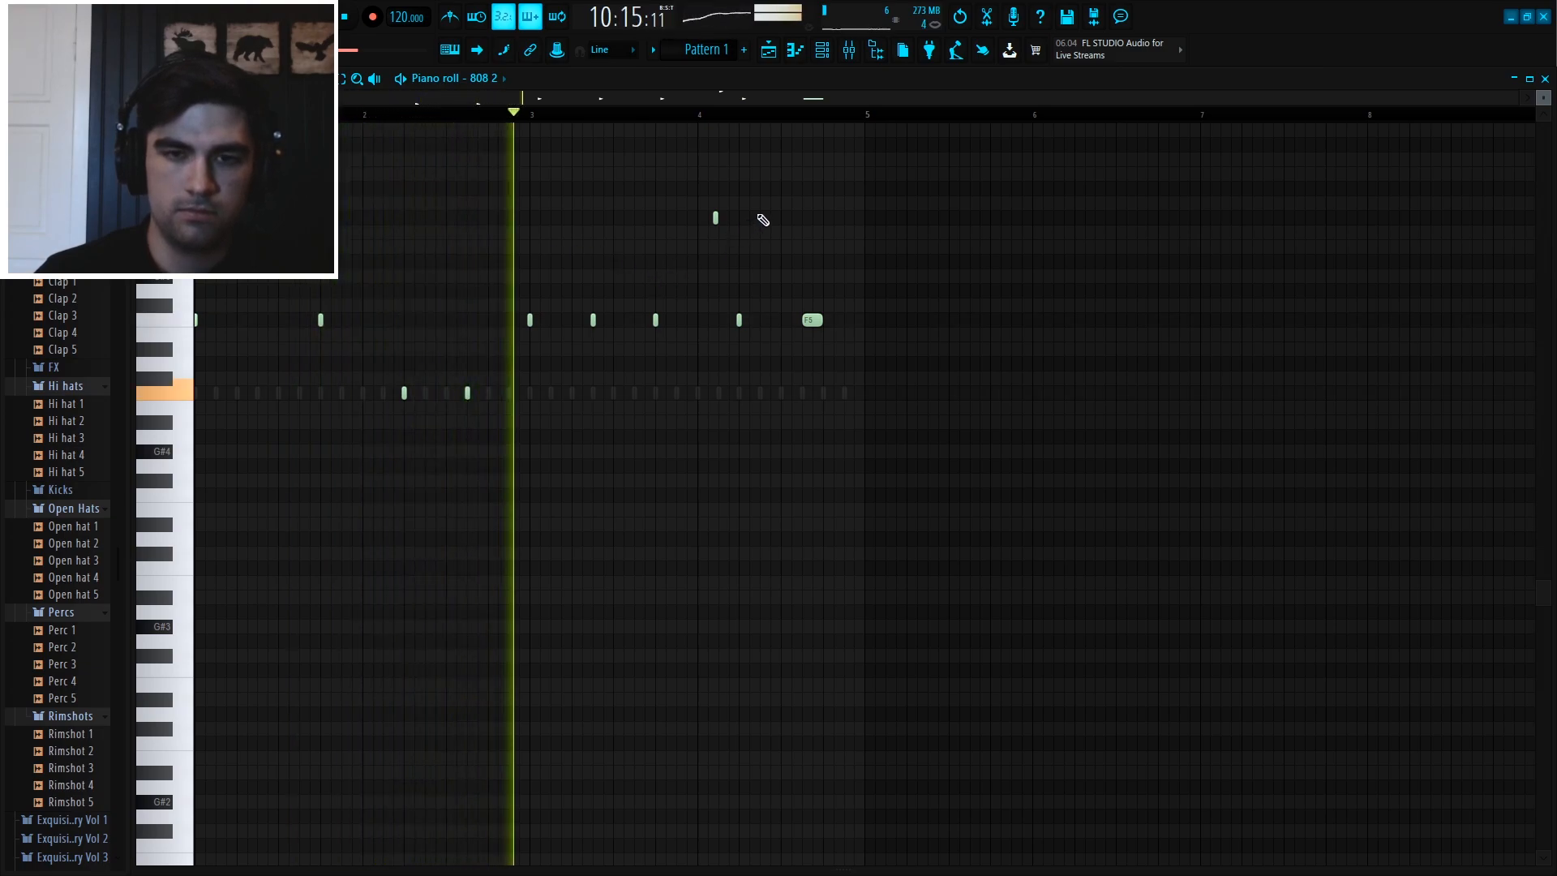
right_click(738, 319)
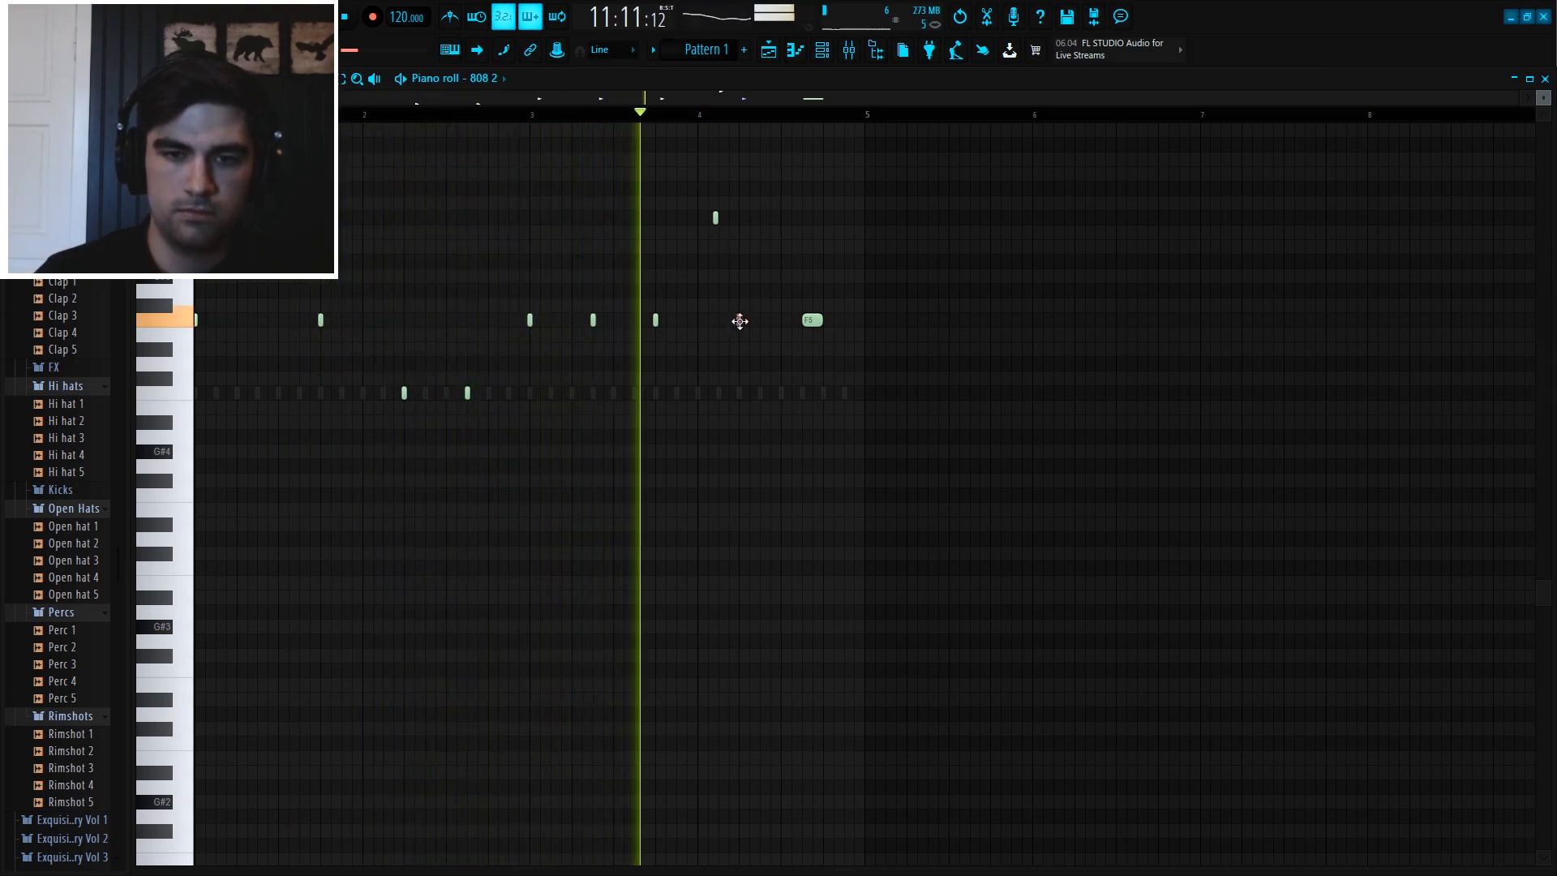
left_click(738, 393)
left_click(697, 114)
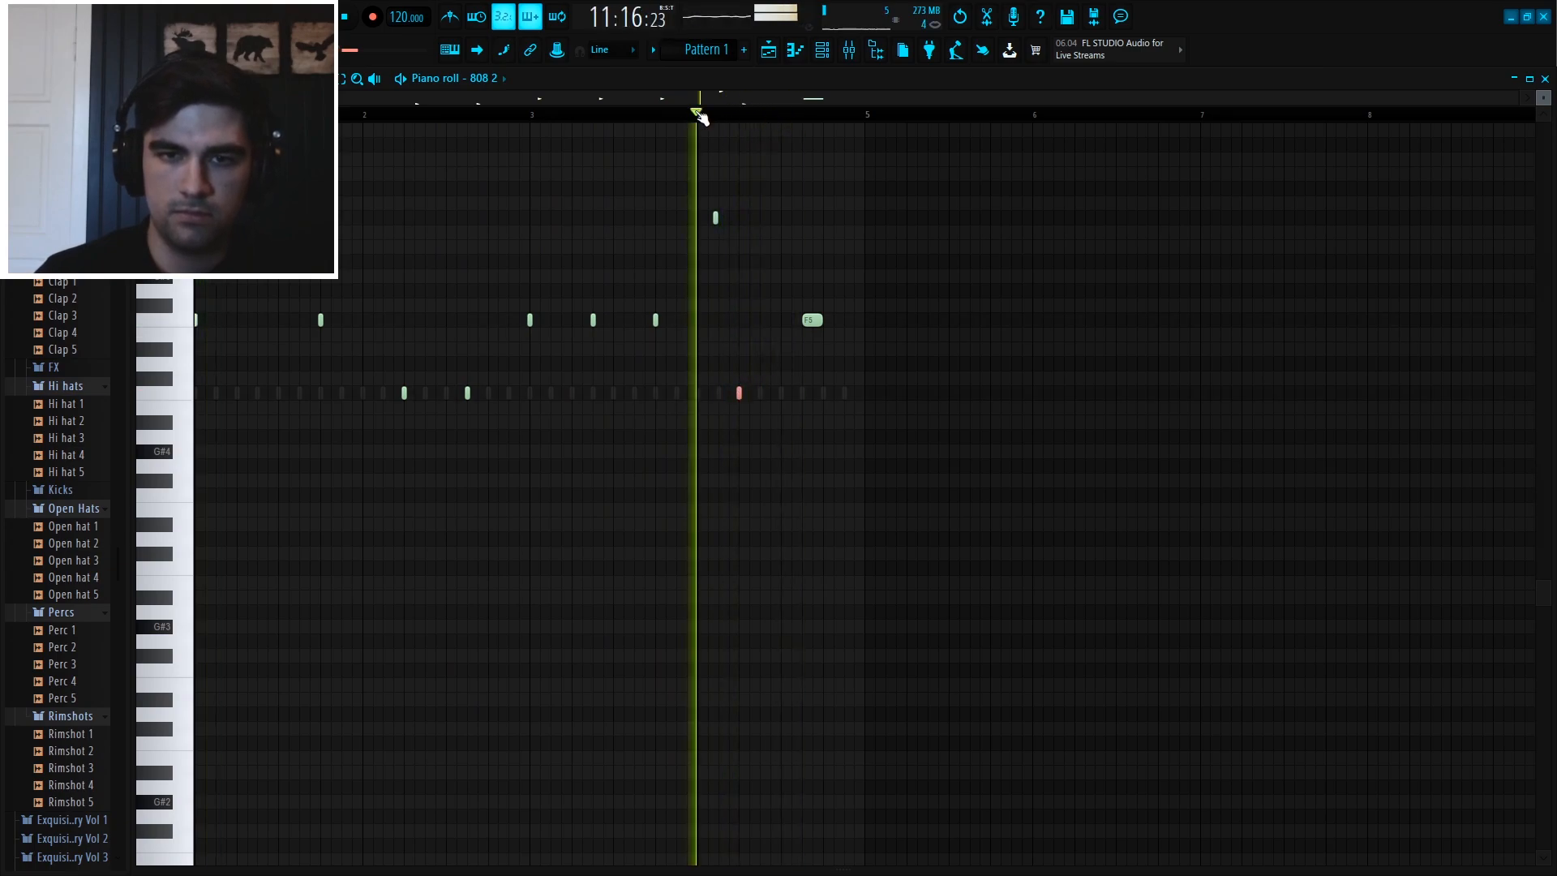
scroll(744, 119, "up", 2)
key("space")
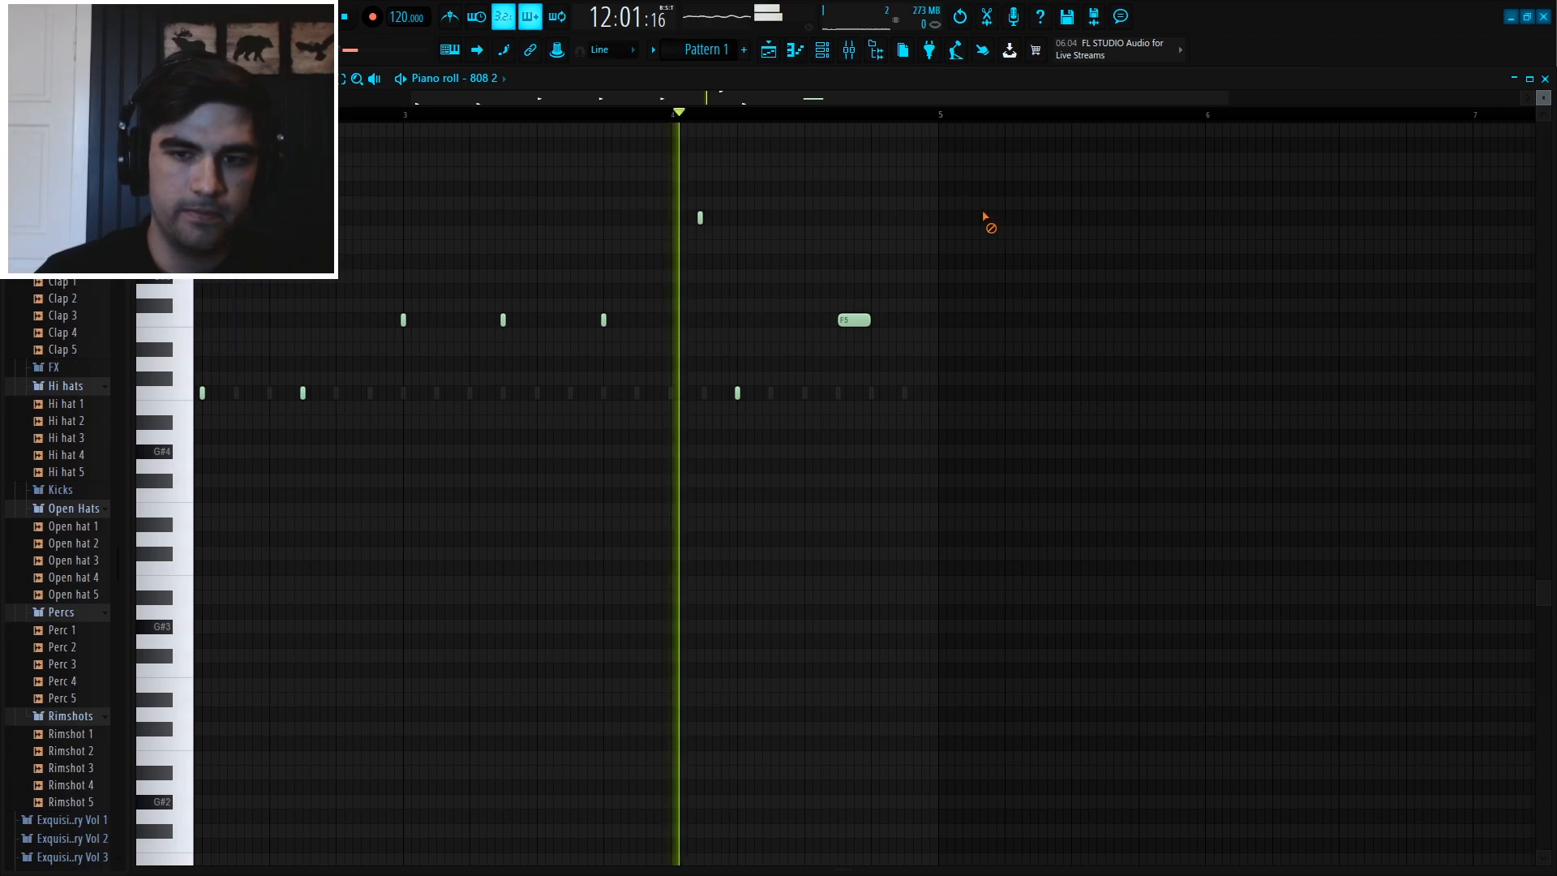
- Replace the long F5 note in bar 4 with a roll of four quarter-step C5 notes starting on step 57
key("space")
scroll(895, 116, "up", 3)
key("space")
left_click_drag(745, 318, 591, 395)
key("space")
key("space")
key("space")
left_click(633, 377)
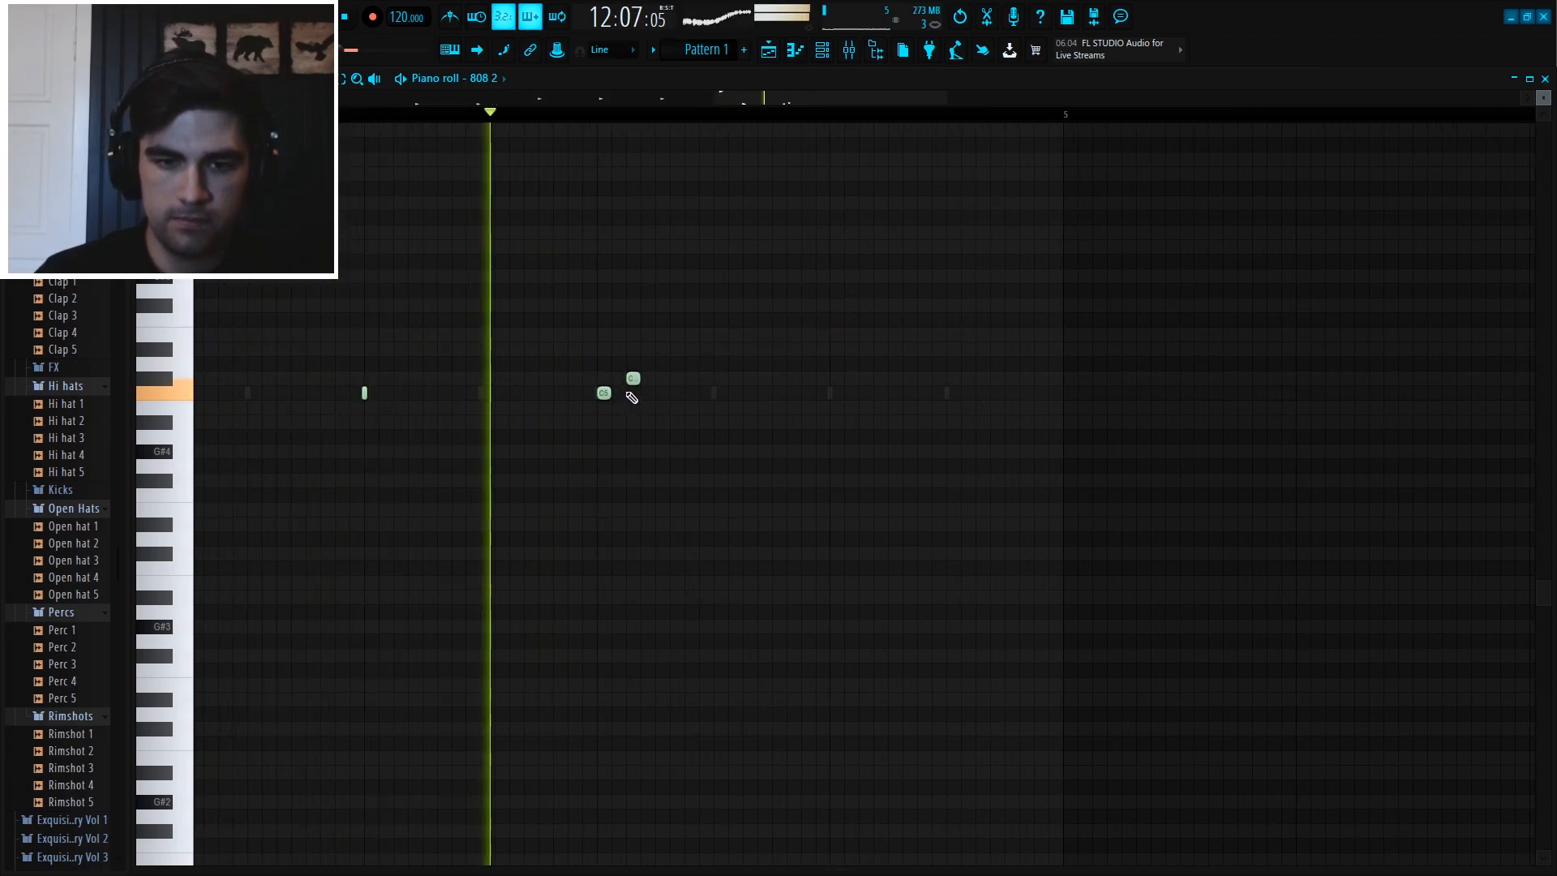
key("space")
- Add short C5 notes to 808 2 on steps 59, 61 and 63
left_click(720, 394)
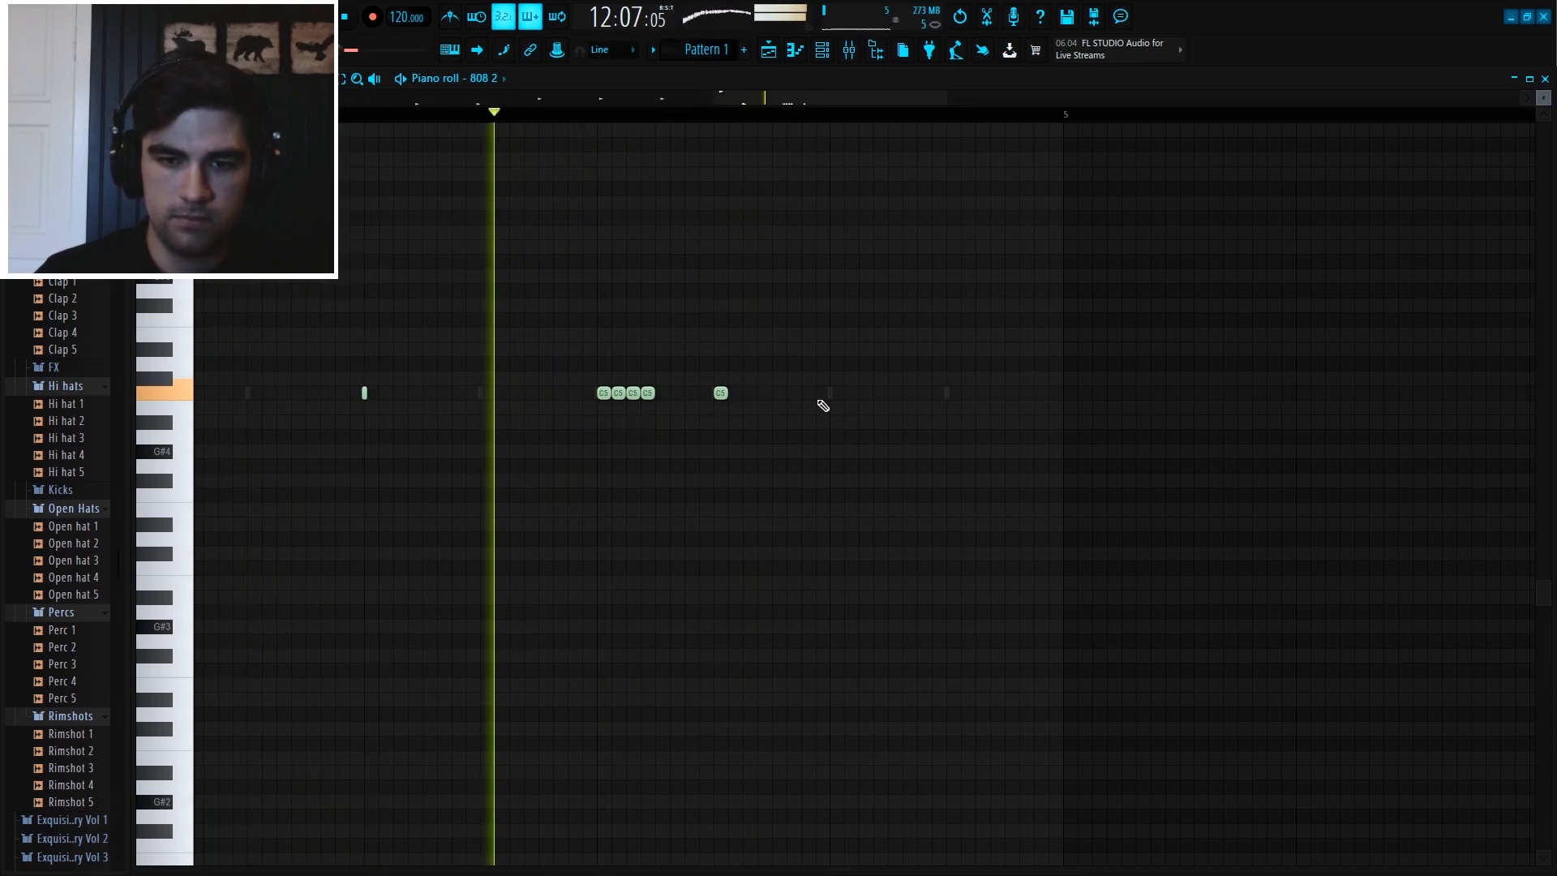
left_click(835, 393)
key("space")
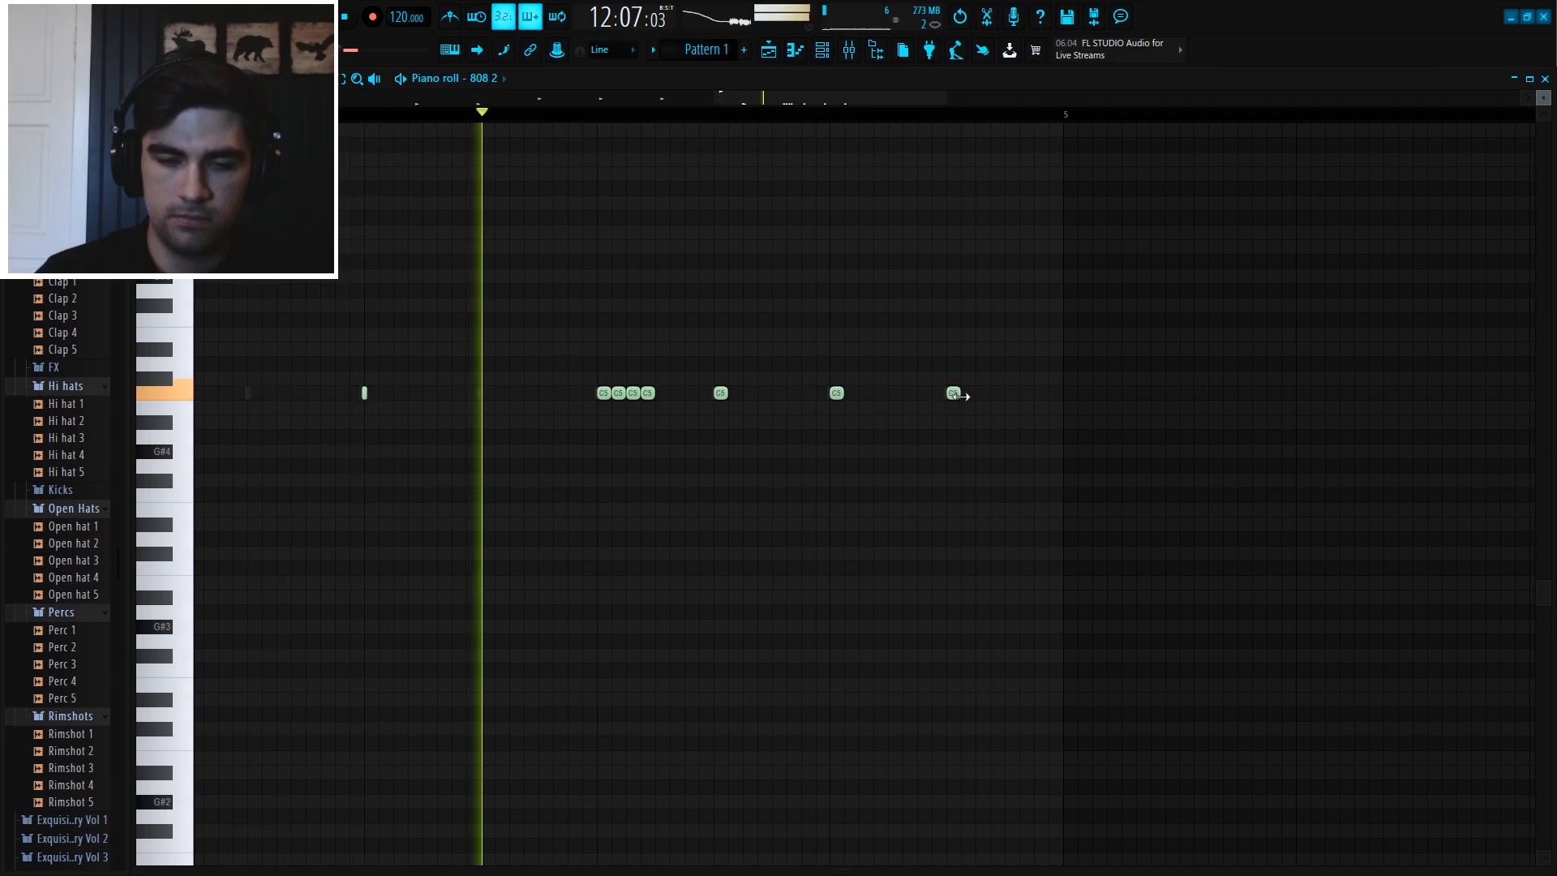
- Lower the velocities of the last three notes in the step 57 roll progressively and replay the loop
scroll(1048, 128, "down", 5)
scroll(1054, 120, "down", 2)
scroll(1054, 123, "down", 2)
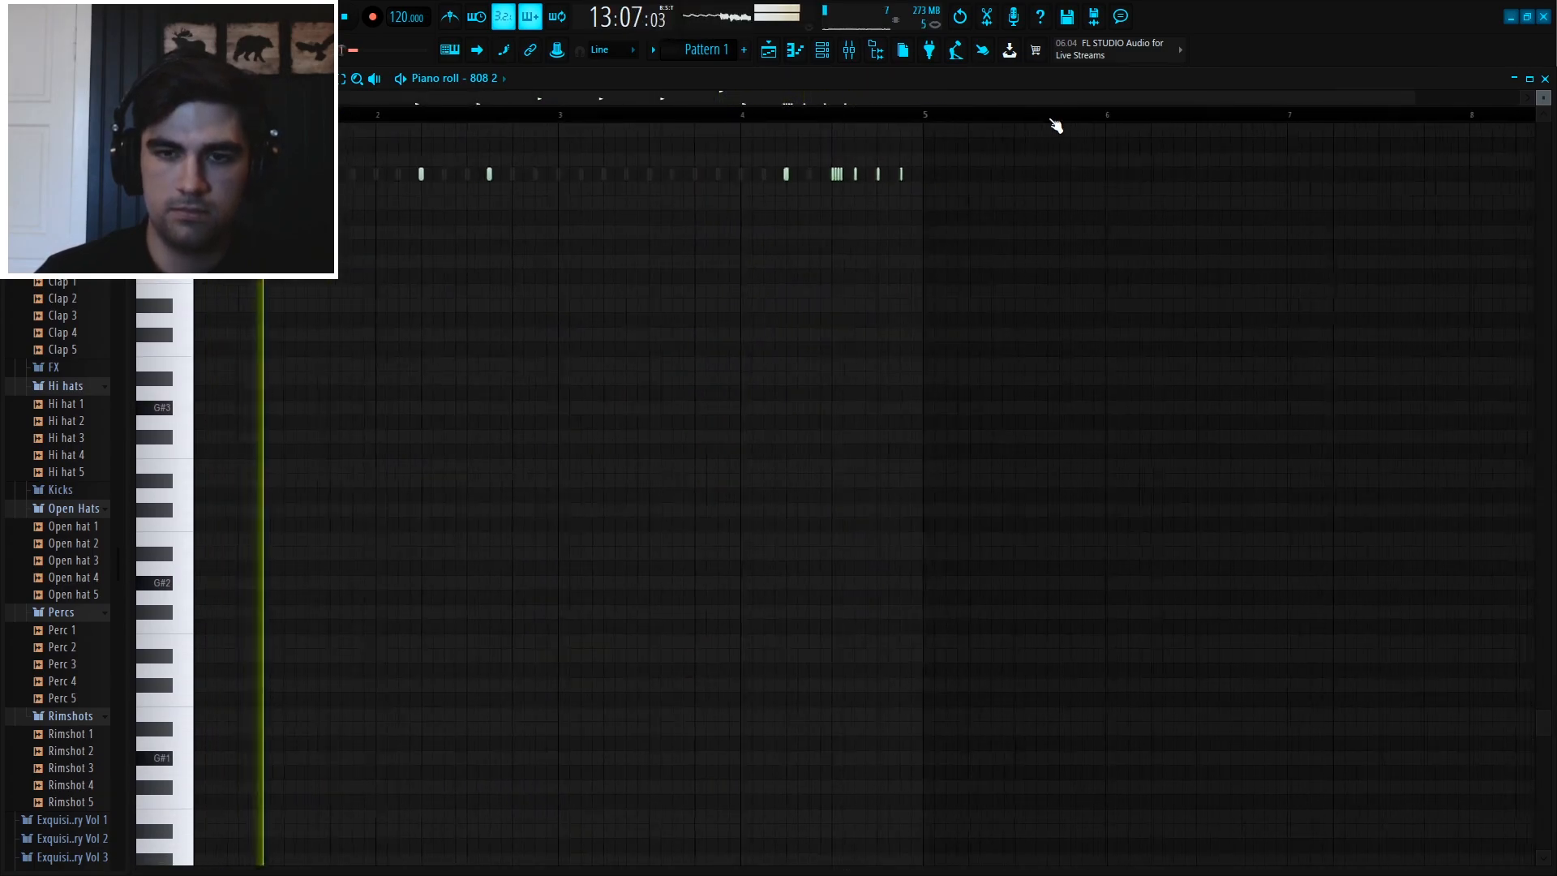
scroll(902, 341, "up", 4)
scroll(884, 116, "up", 4)
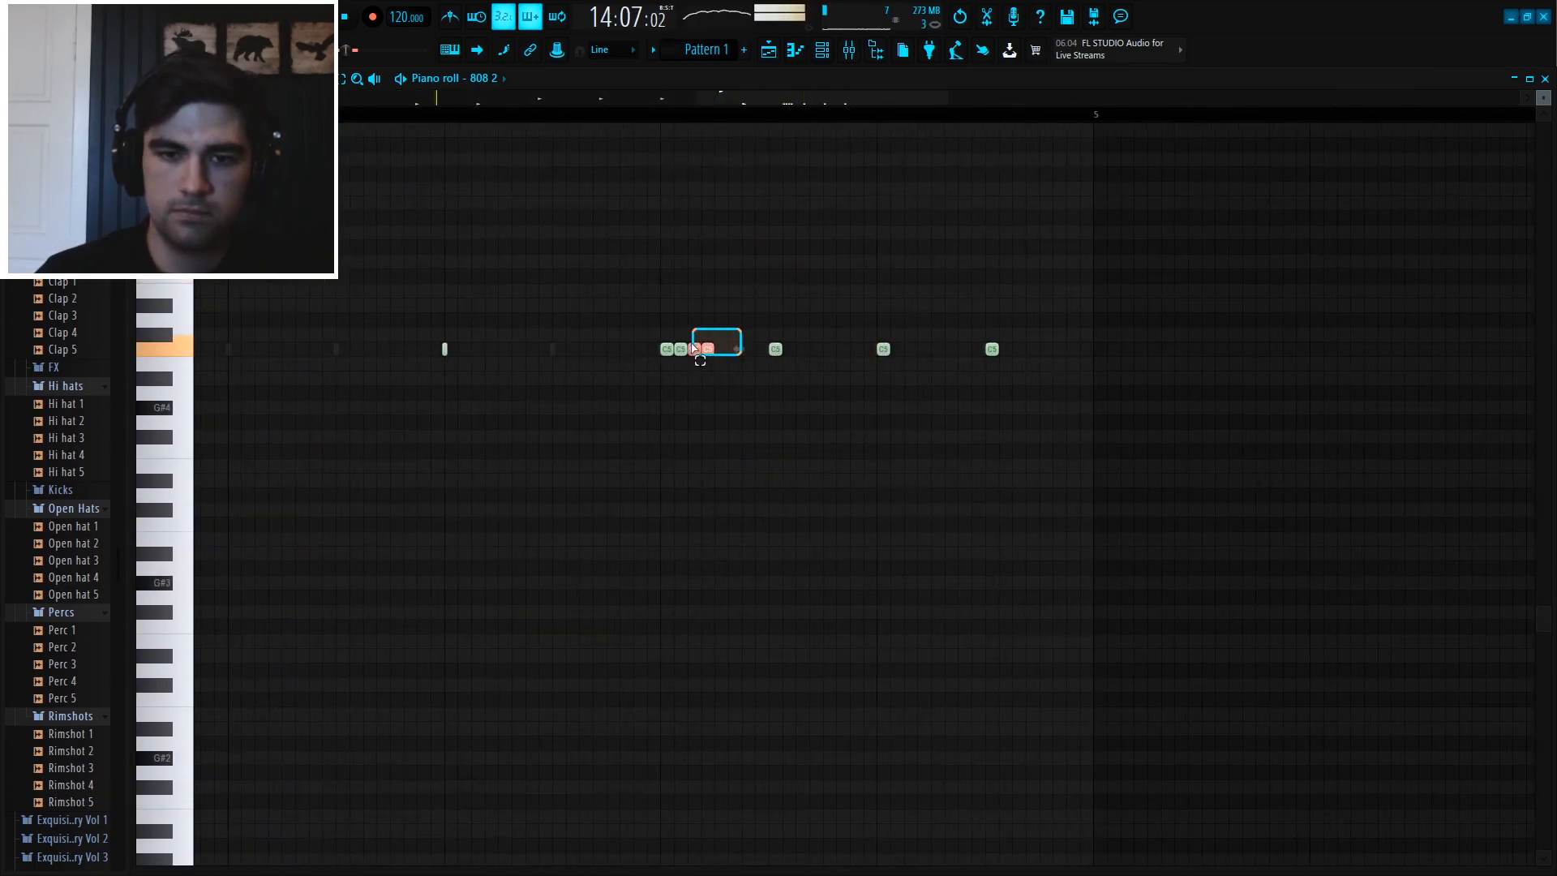
left_click_drag(750, 866, 706, 313)
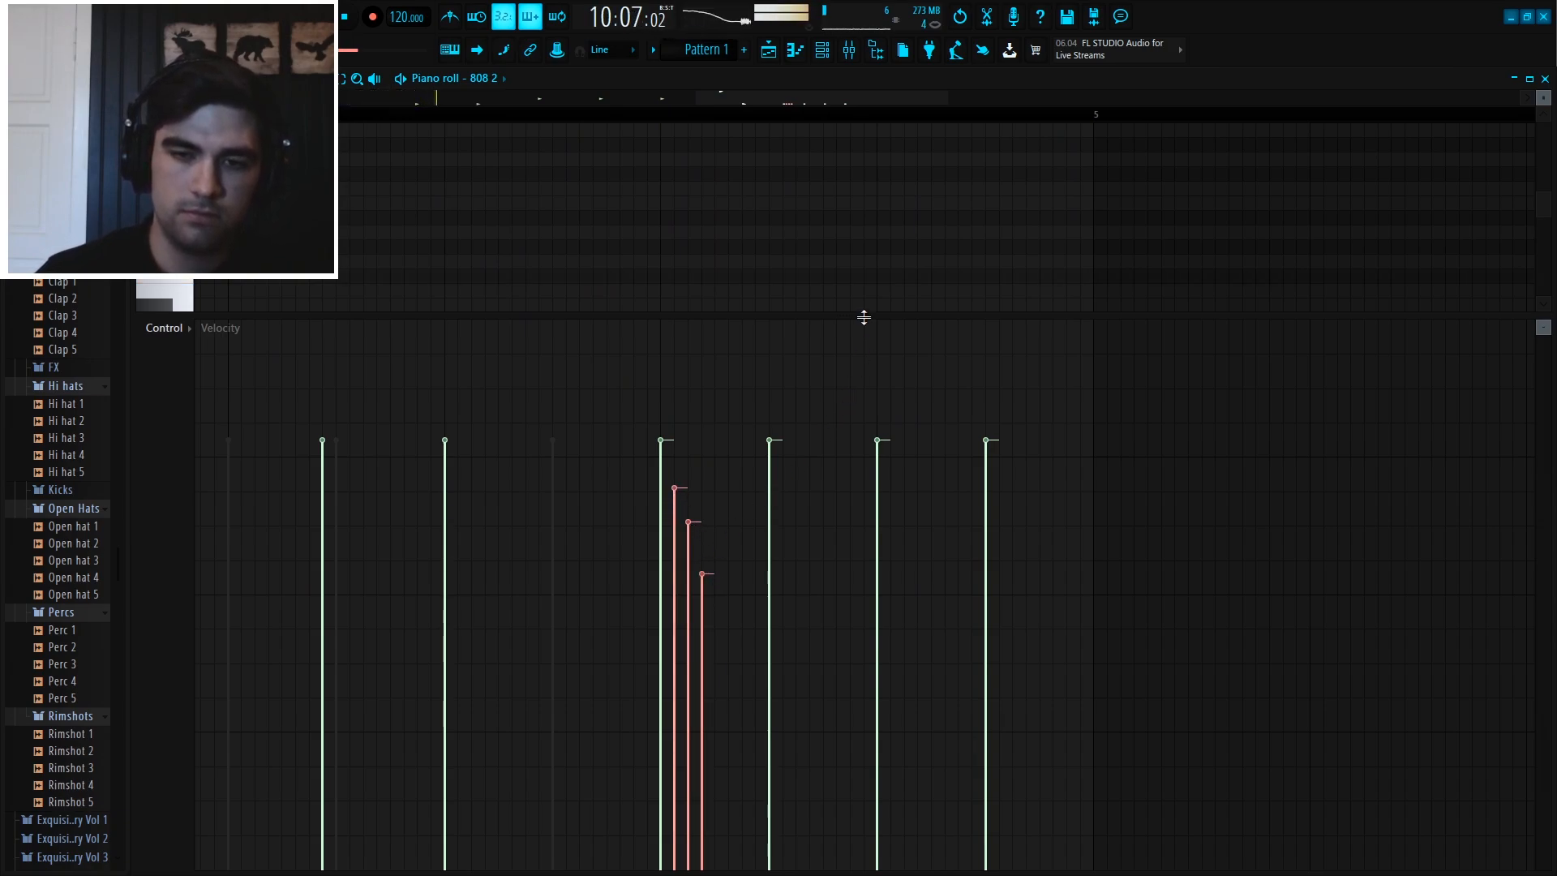
left_click_drag(866, 318, 799, 848)
scroll(763, 117, "down", 3)
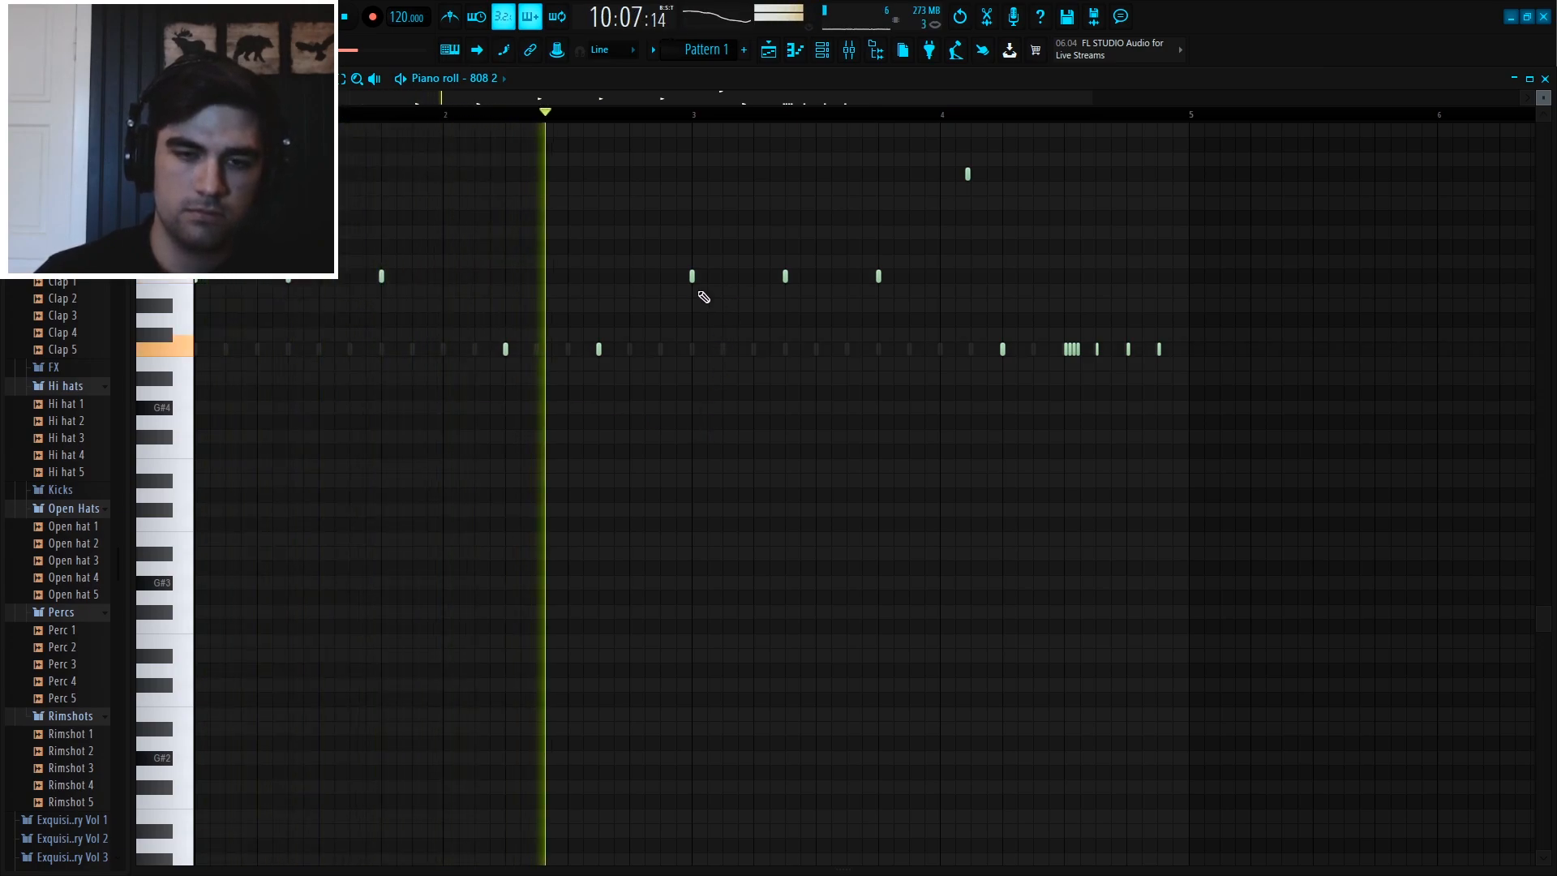
scroll(998, 126, "down", 2)
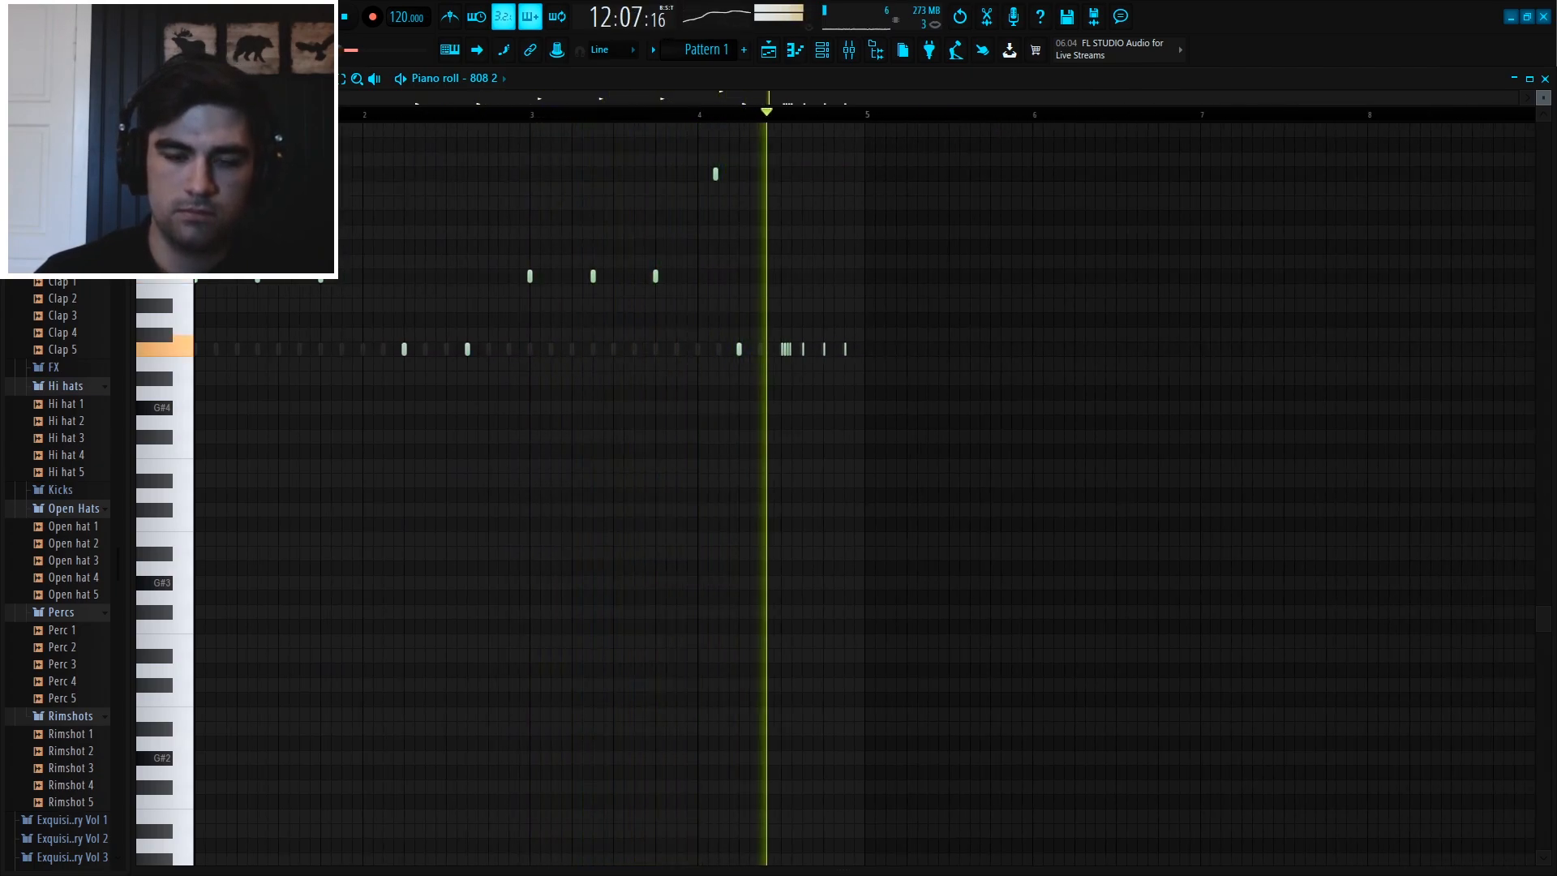
- Show the channel rack and open the Hi hat 1 channel in the piano roll
left_click(821, 50)
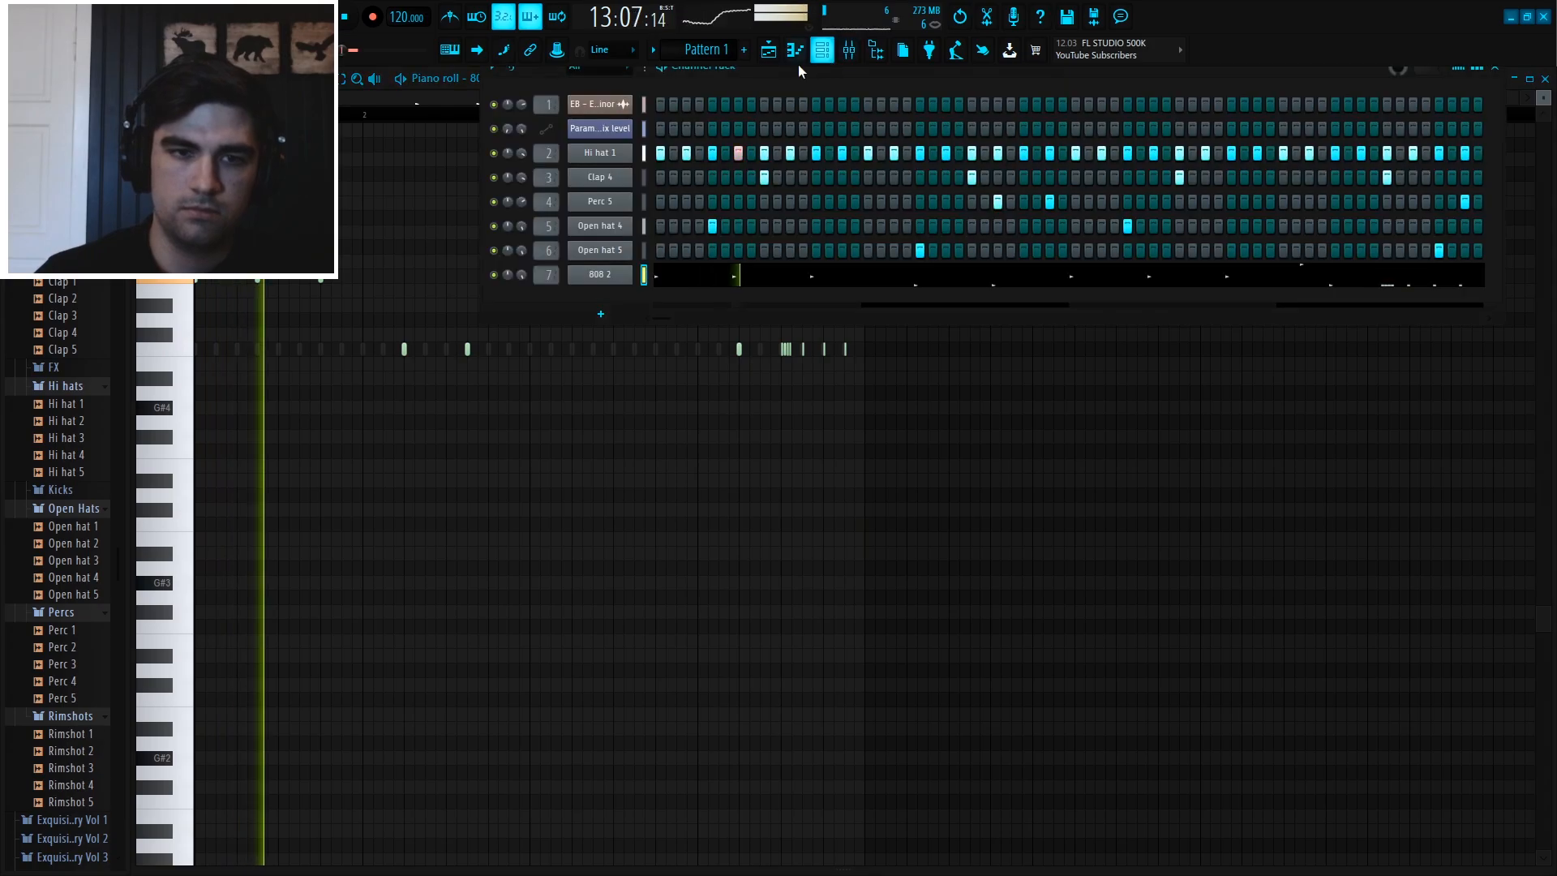
scroll(118, 418, "down", 4)
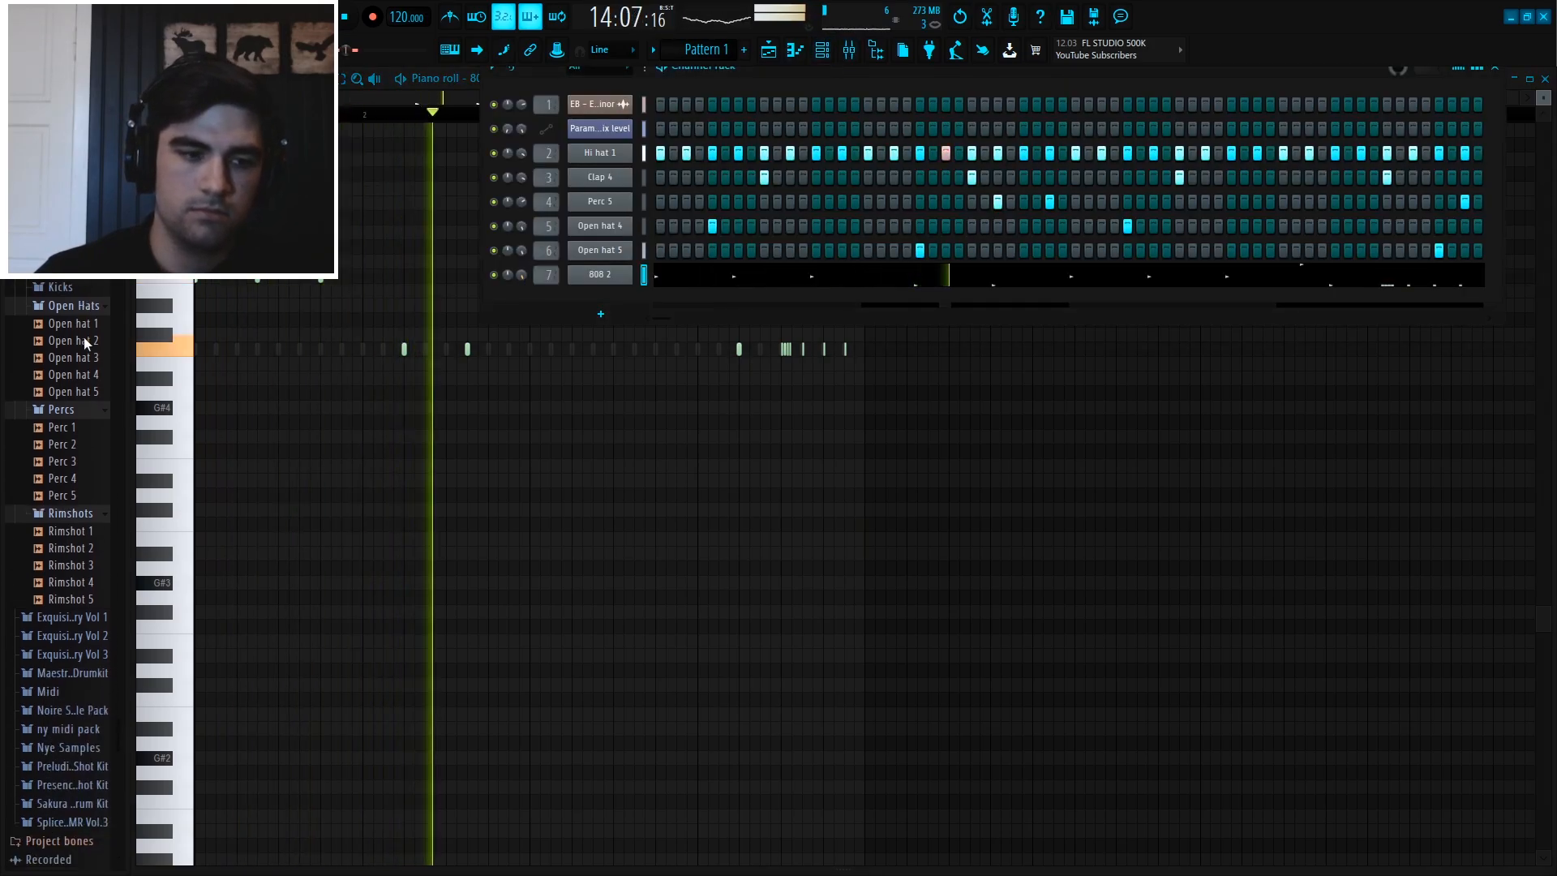
scroll(106, 454, "up", 6)
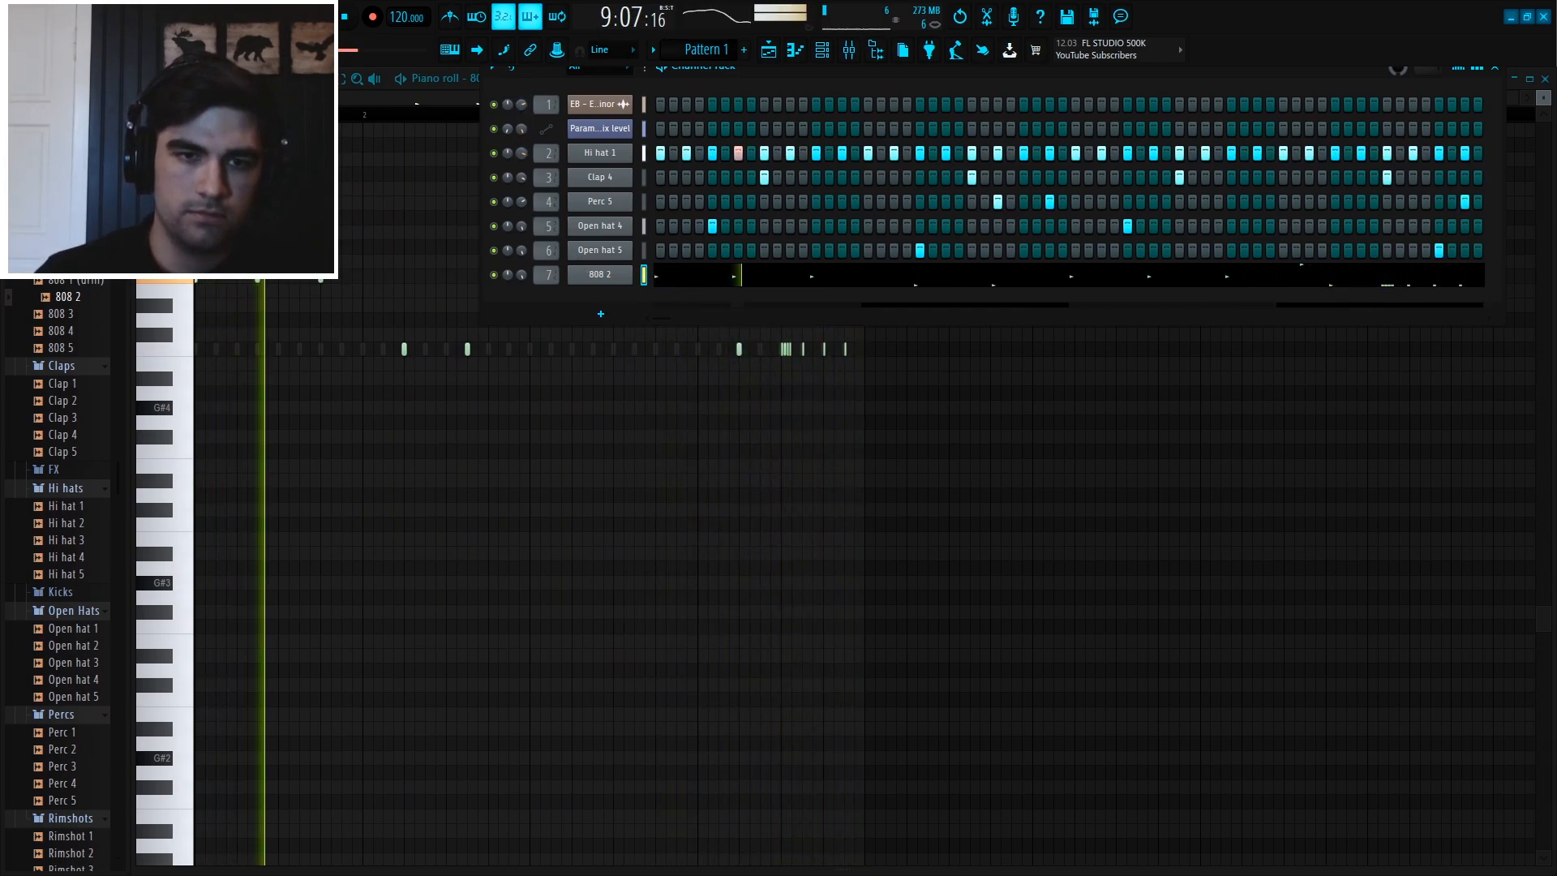
right_click(621, 161)
left_click(649, 154)
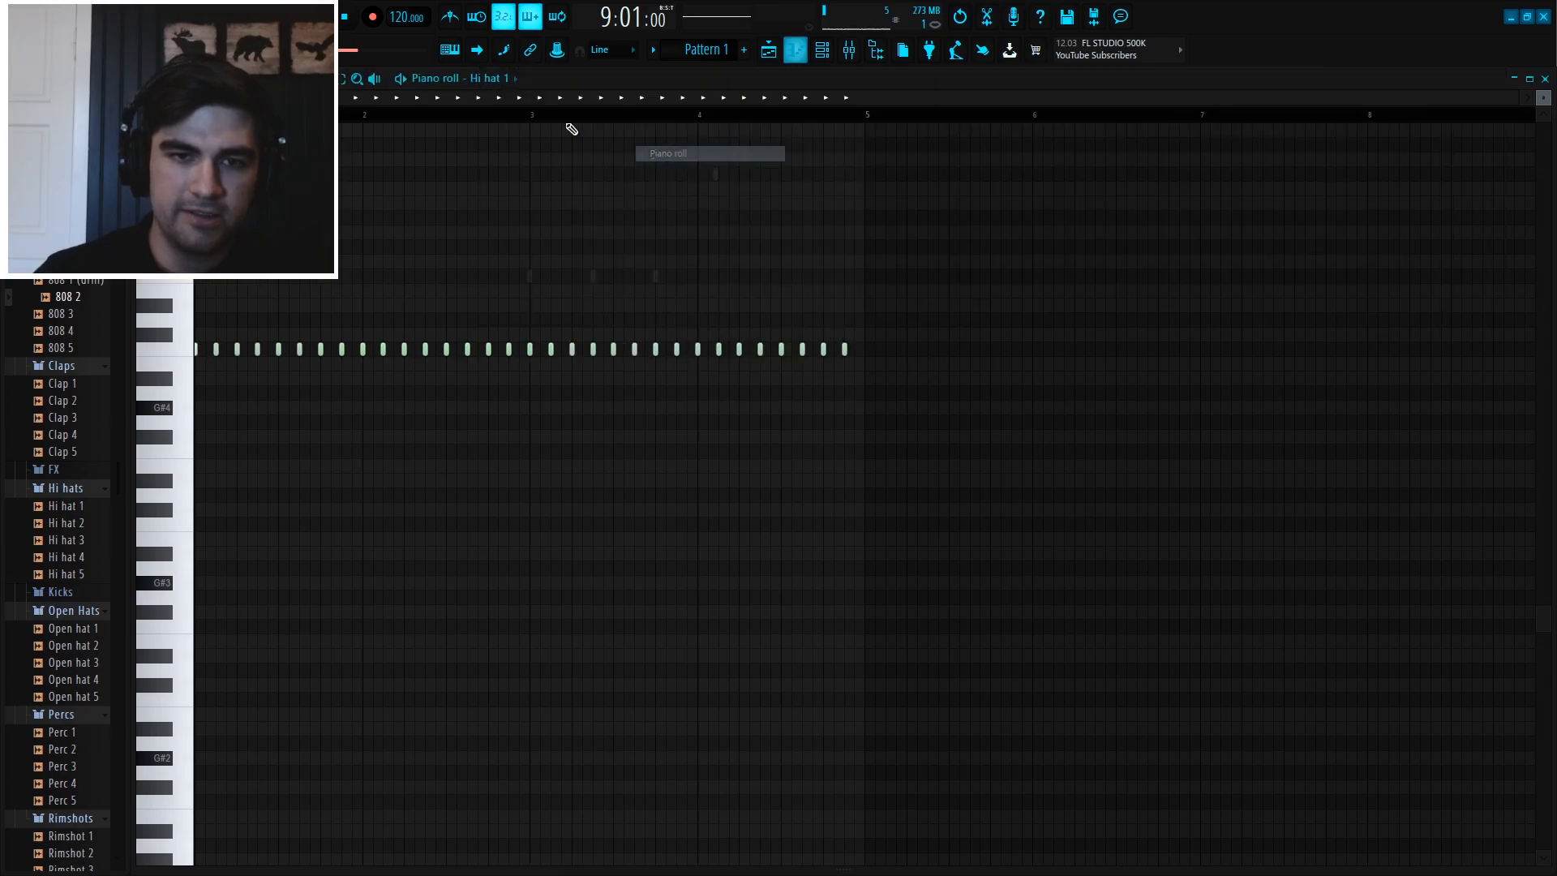
- Select all Hi hat 1 notes across the four bars and lengthen each to reach the next note
scroll(563, 120, "up", 3)
left_click_drag(198, 229, 1449, 367)
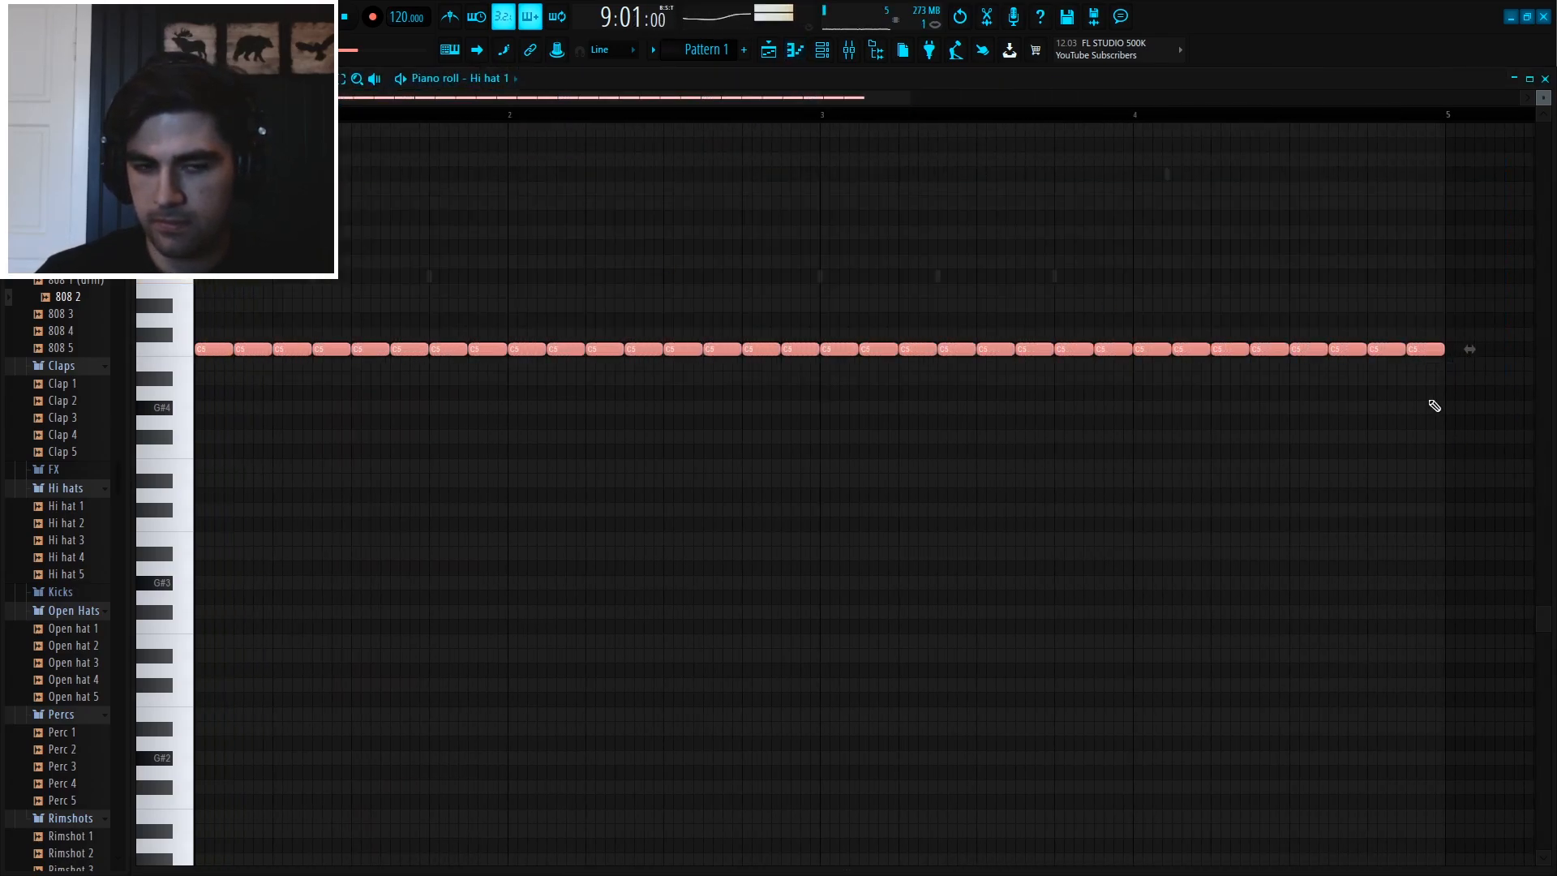
left_click(1429, 404)
key("space")
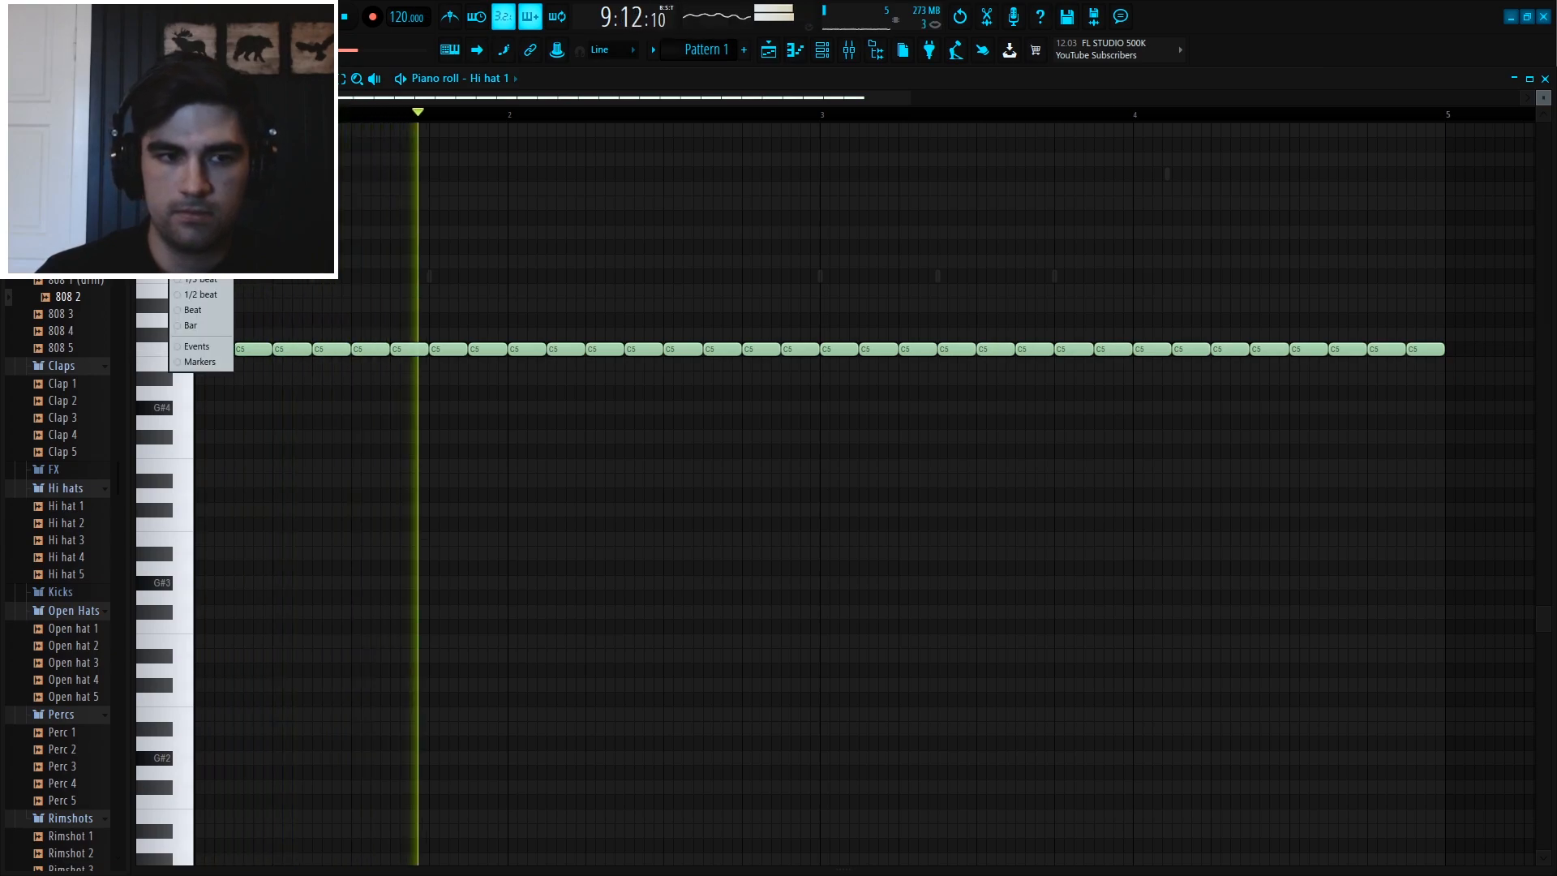
key("space")
key("space")
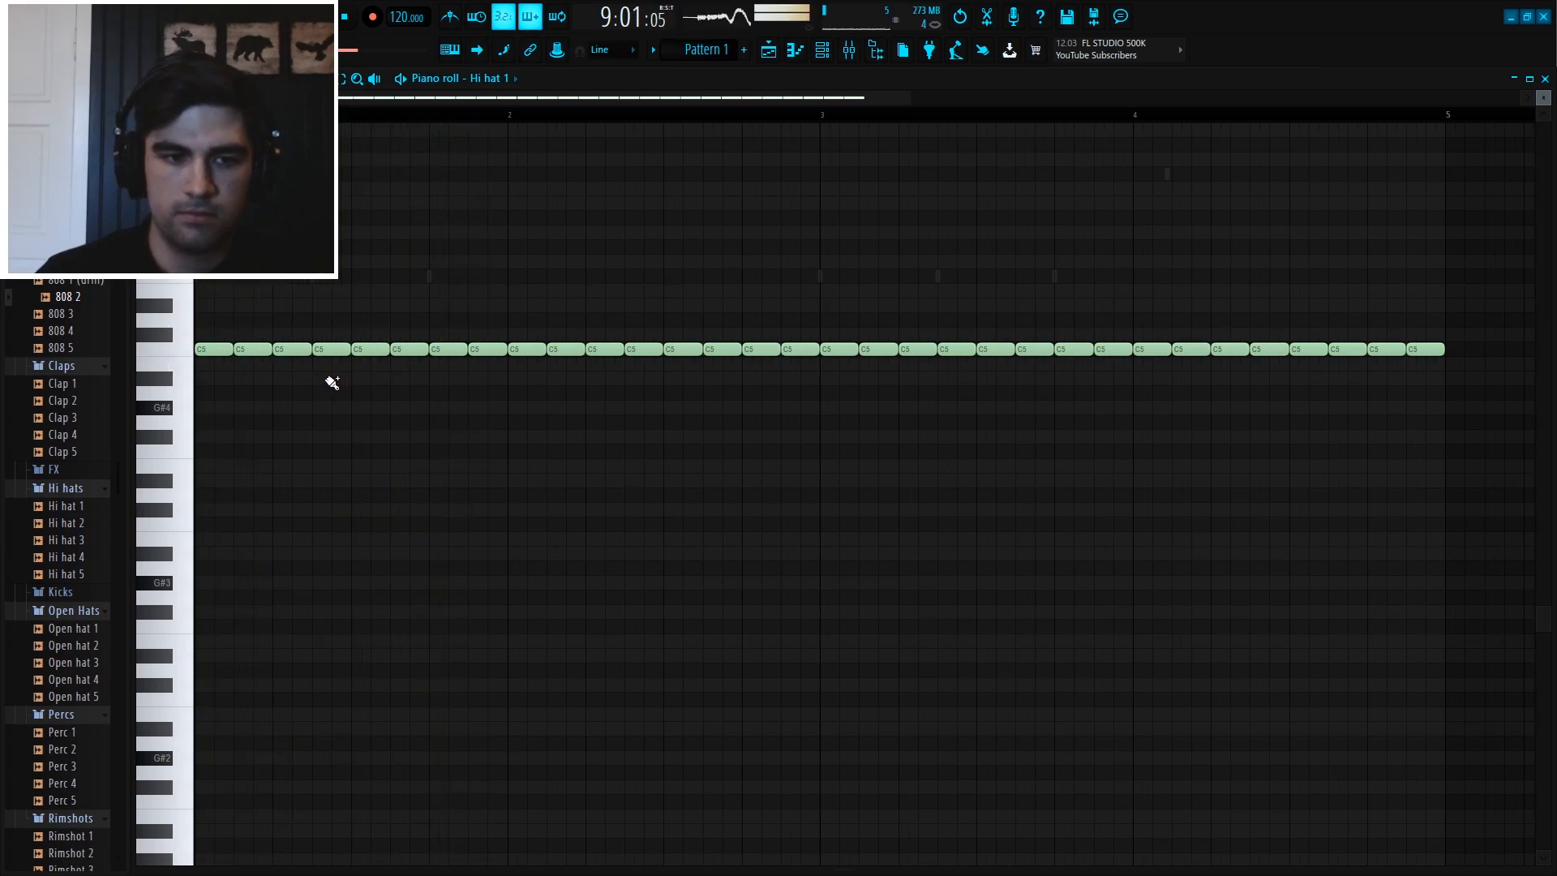
left_click_drag(327, 381, 345, 385)
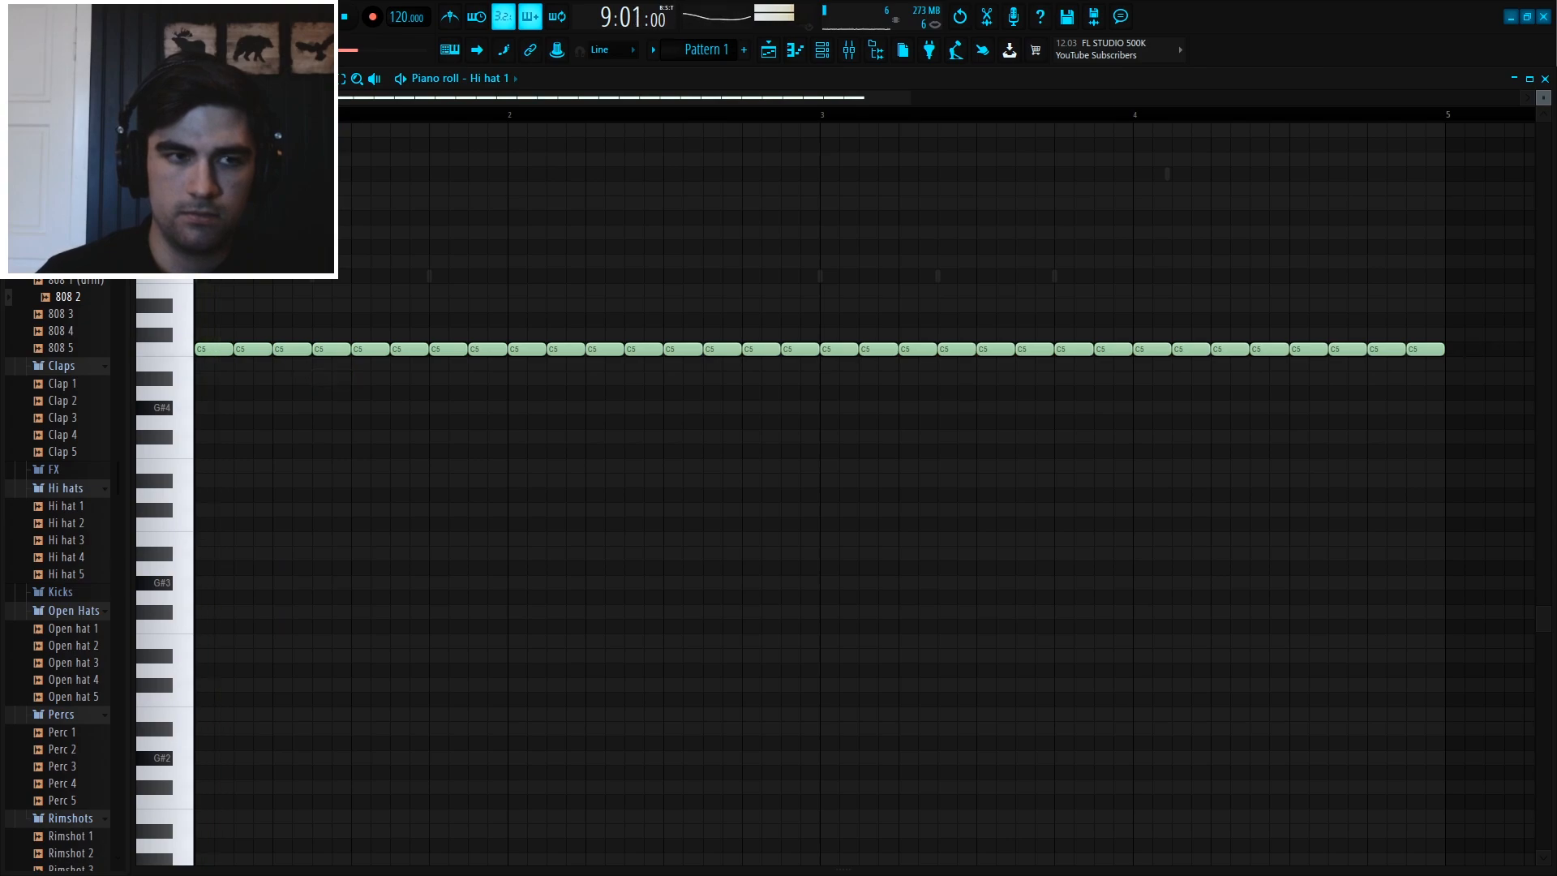
key("space")
- Change the snap setting and paint a roll of four third-step A#4 notes on Hi hat 1 starting at step 7
left_click(175, 78)
left_click(198, 195)
key("space")
key("space")
mouse_move(355, 381)
left_mouse_down()
mouse_move(376, 384)
mouse_move(337, 383)
left_mouse_up()
key("space")
right_click(379, 380)
key("space")
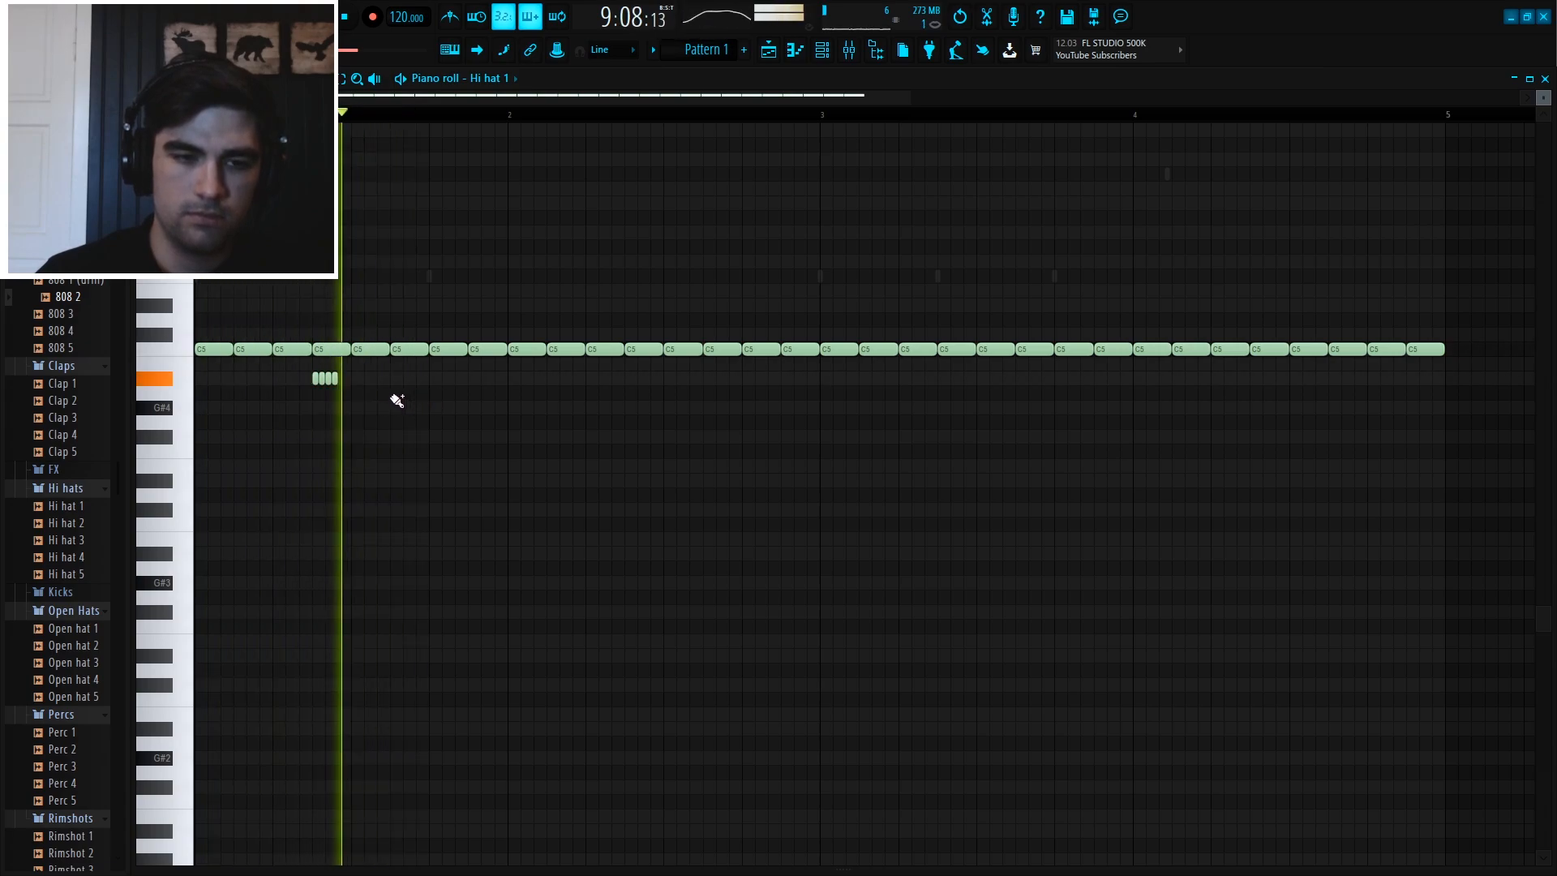
- Add short Hi hat 1 notes at A4 on step 13 and at G4 on step 17
left_click(433, 392)
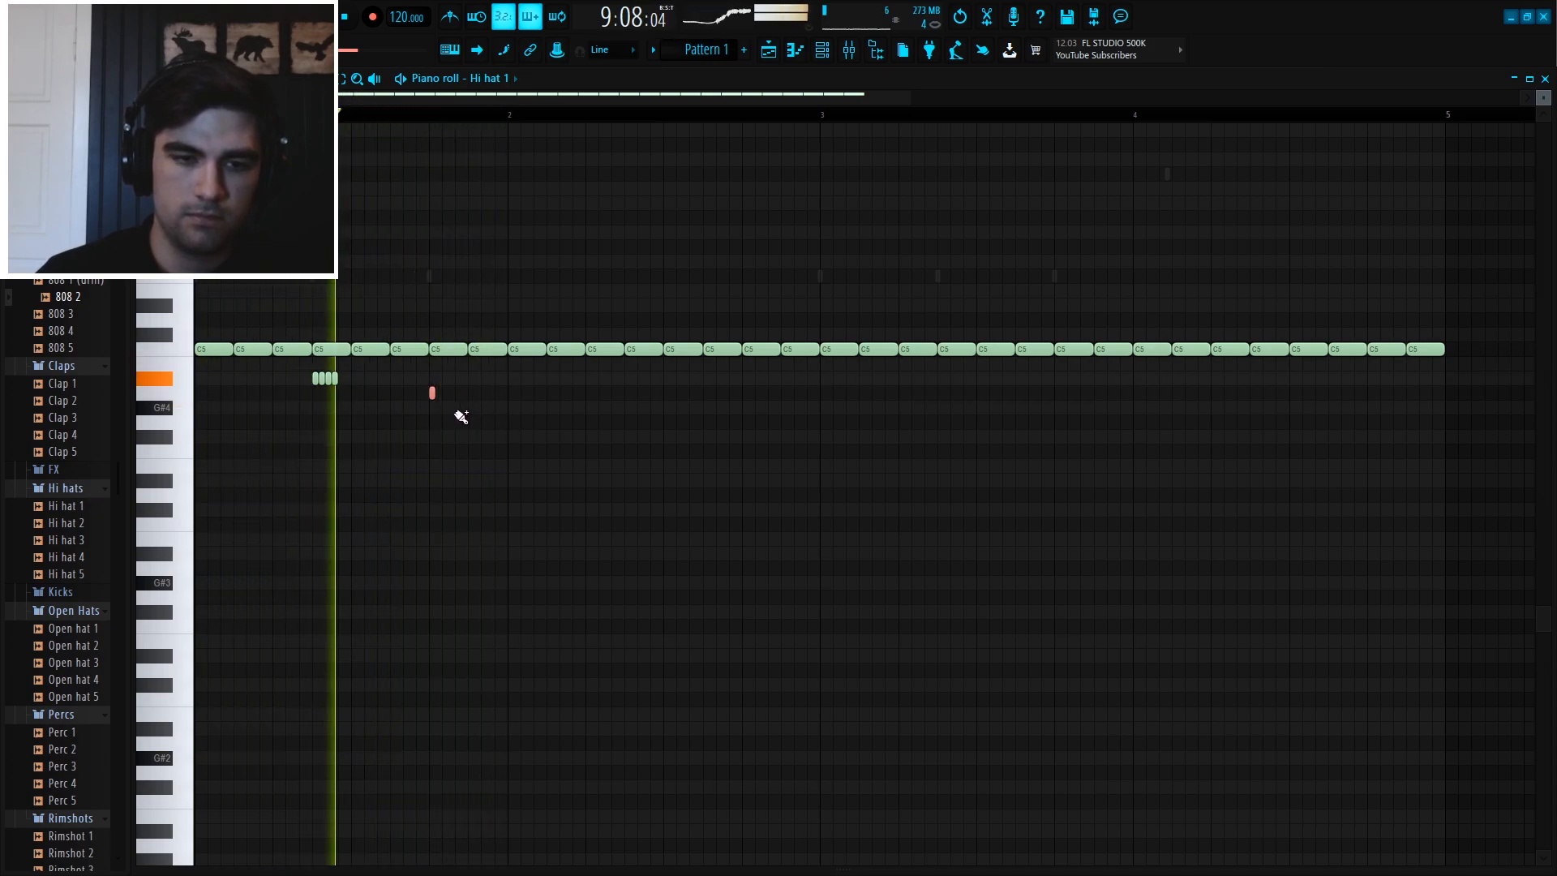
left_click(471, 407)
left_click_drag(471, 411, 511, 426)
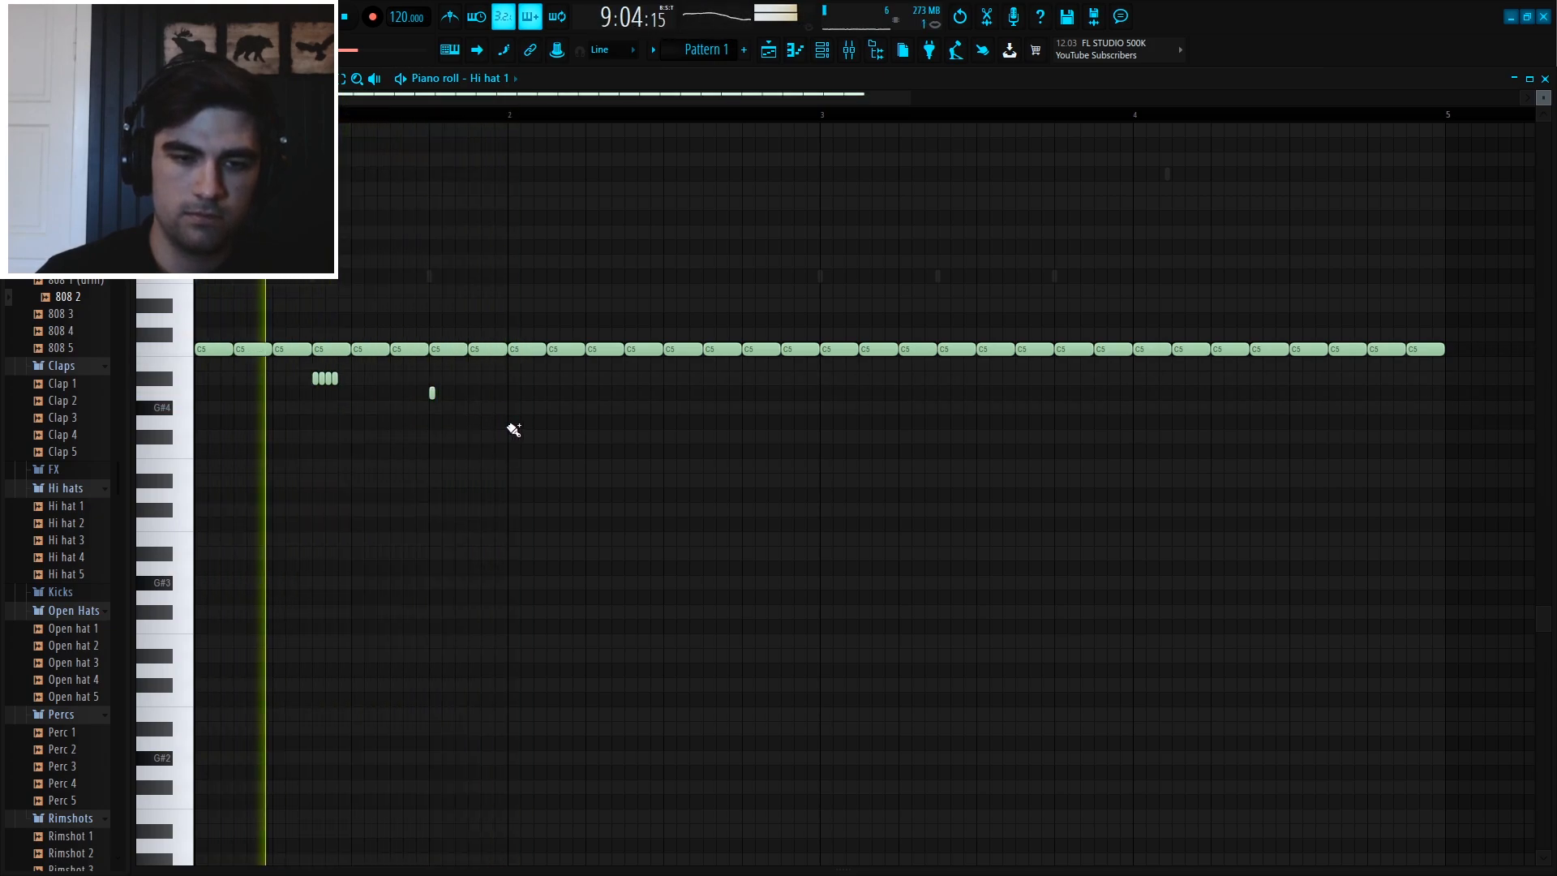
- Add a short G#4 note on Hi hat 1 at step 29 and an A#4–B4–A#4 third-step roll from step 31
scroll(542, 125, "down", 5)
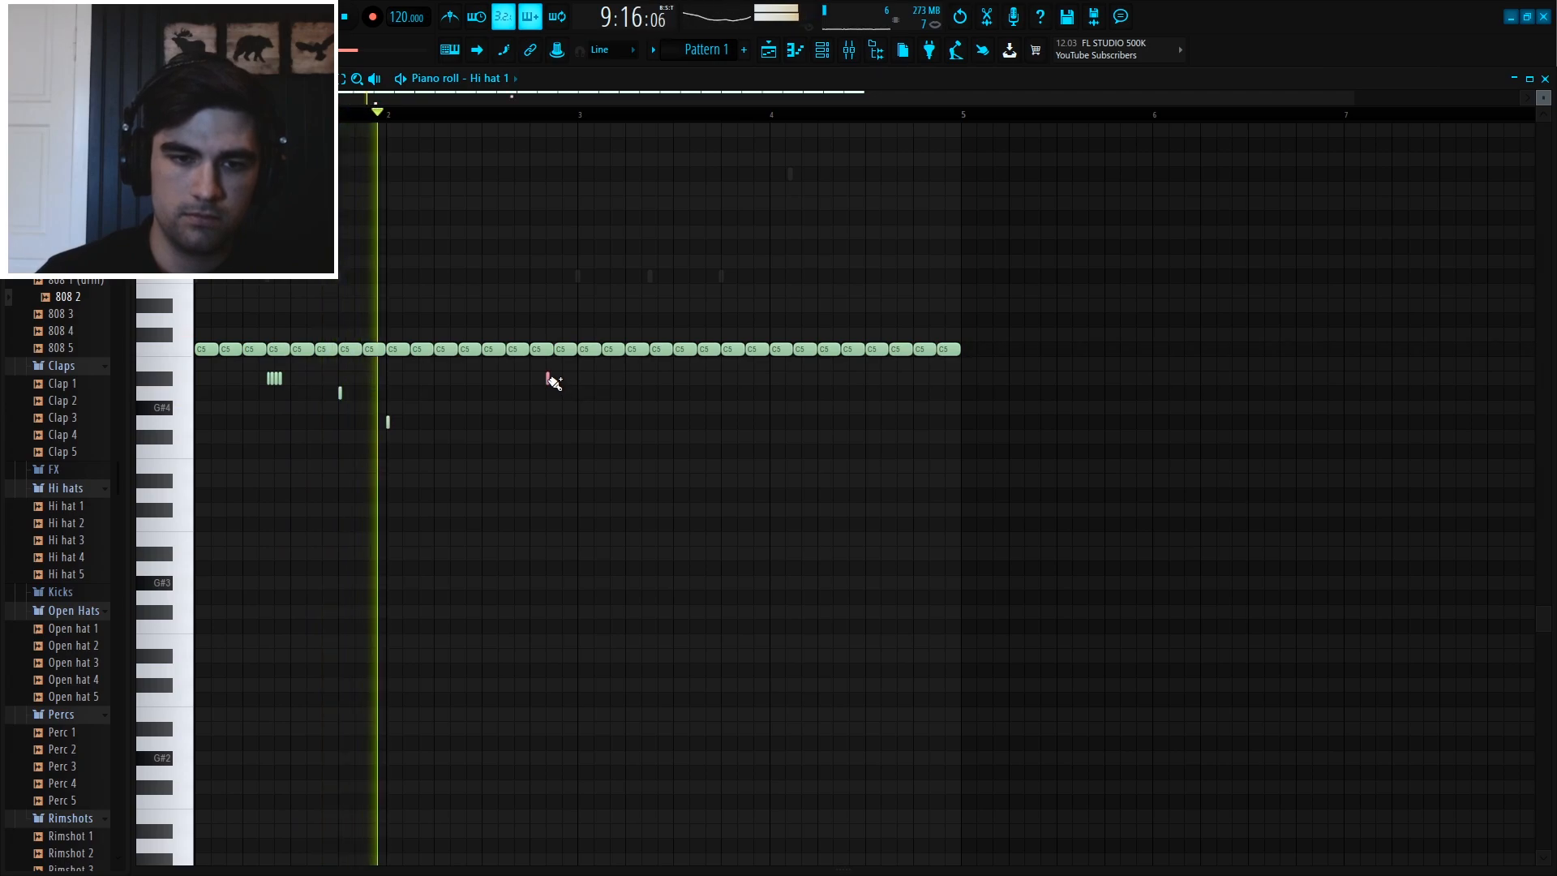
left_click(550, 378)
scroll(572, 122, "up", 6)
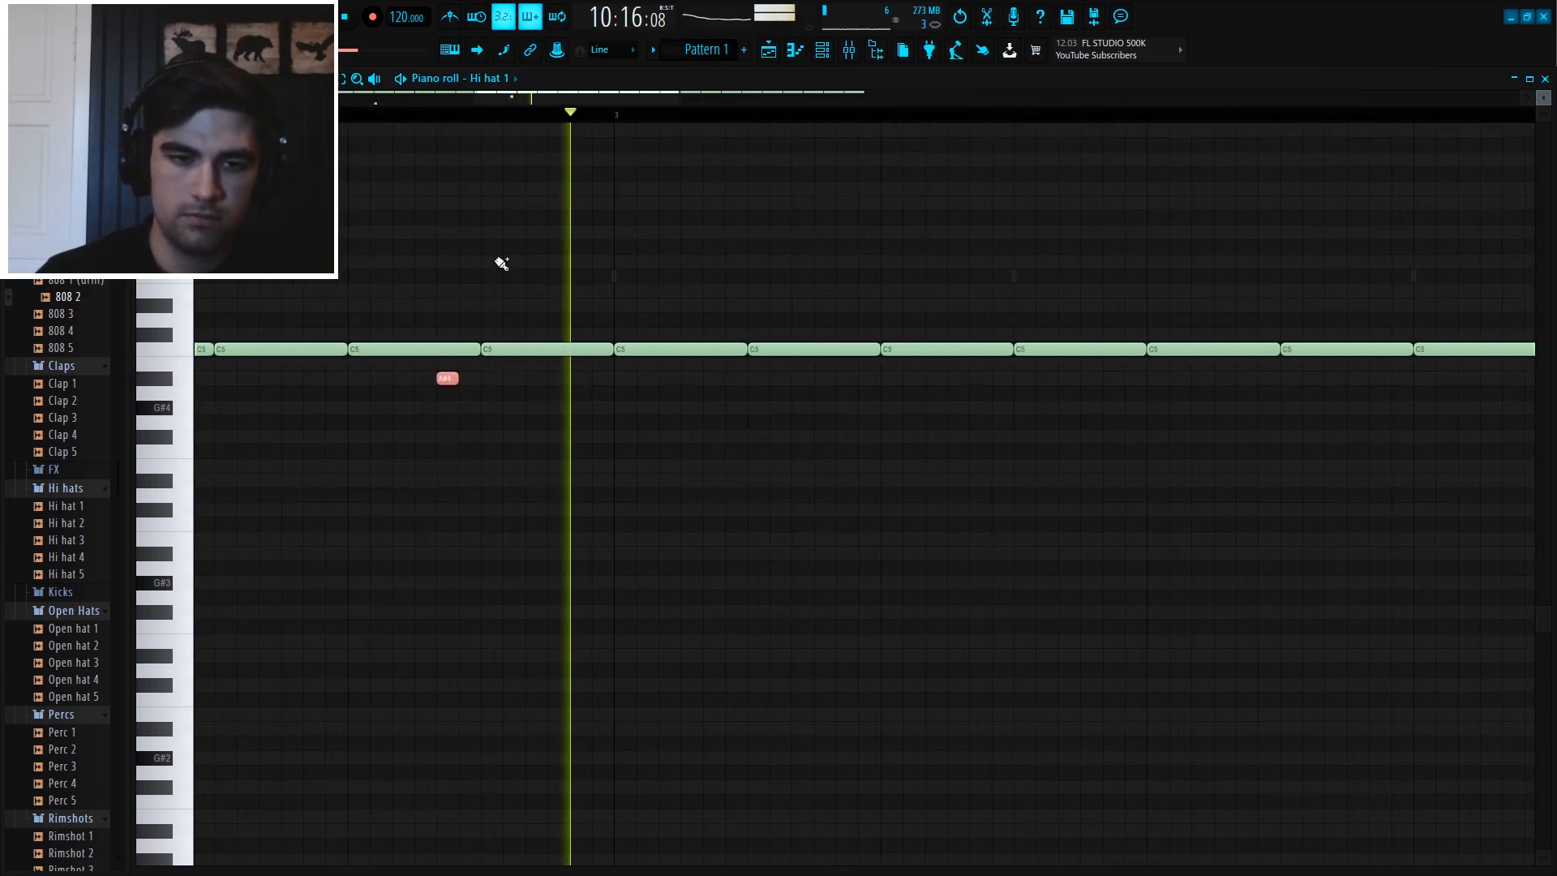
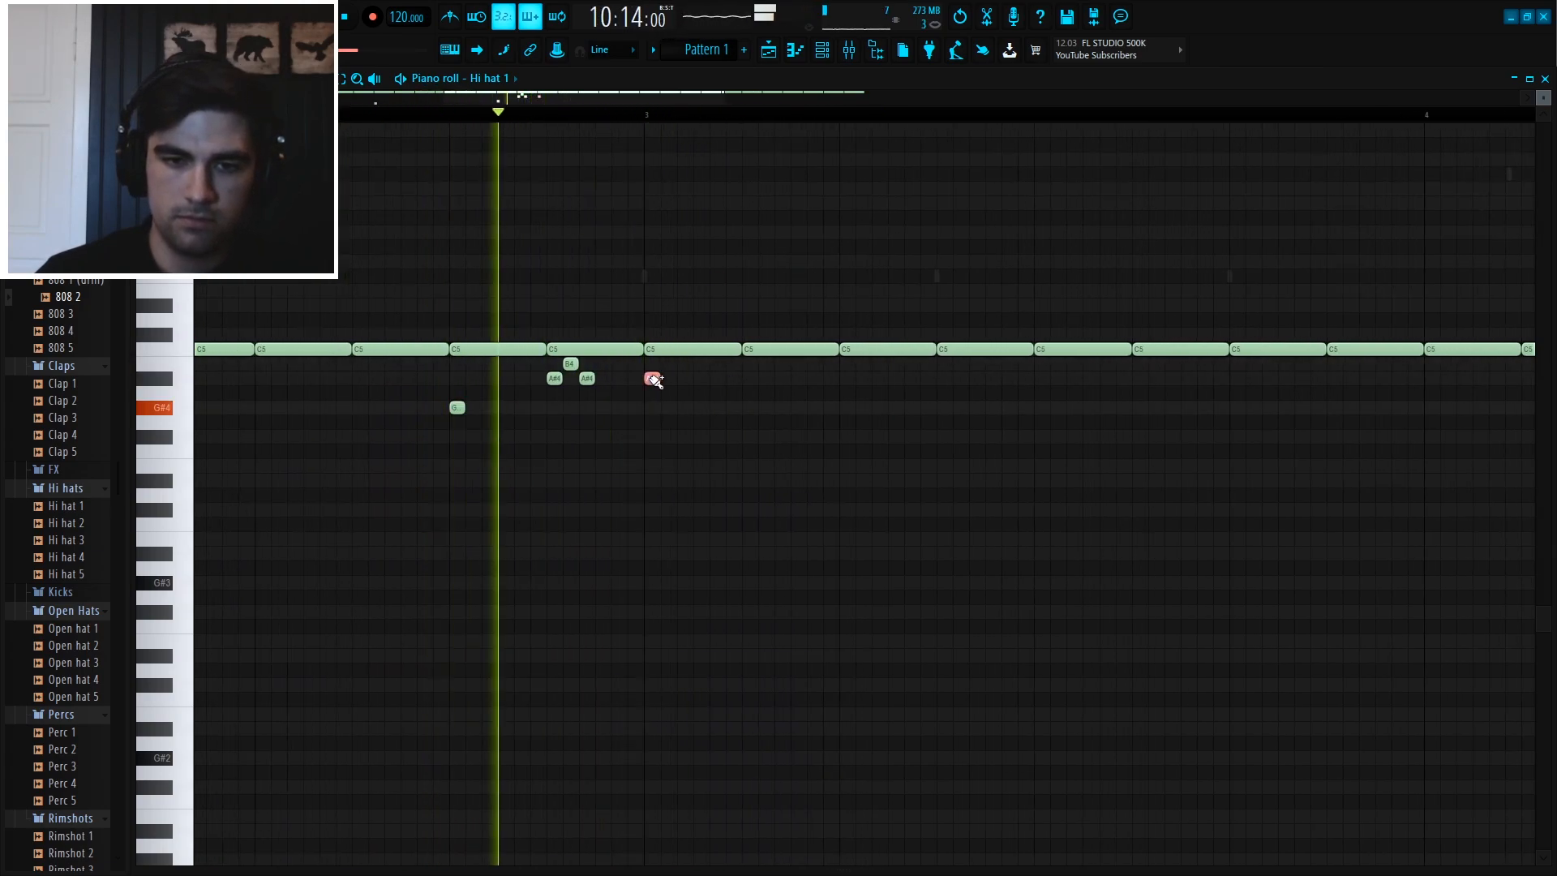
- Complete the descending Hi hat 1 run from bar 3 with A#4, G#4 and F#4 spaced two third-steps apart
left_click(669, 379)
left_click(670, 393)
left_click(686, 423)
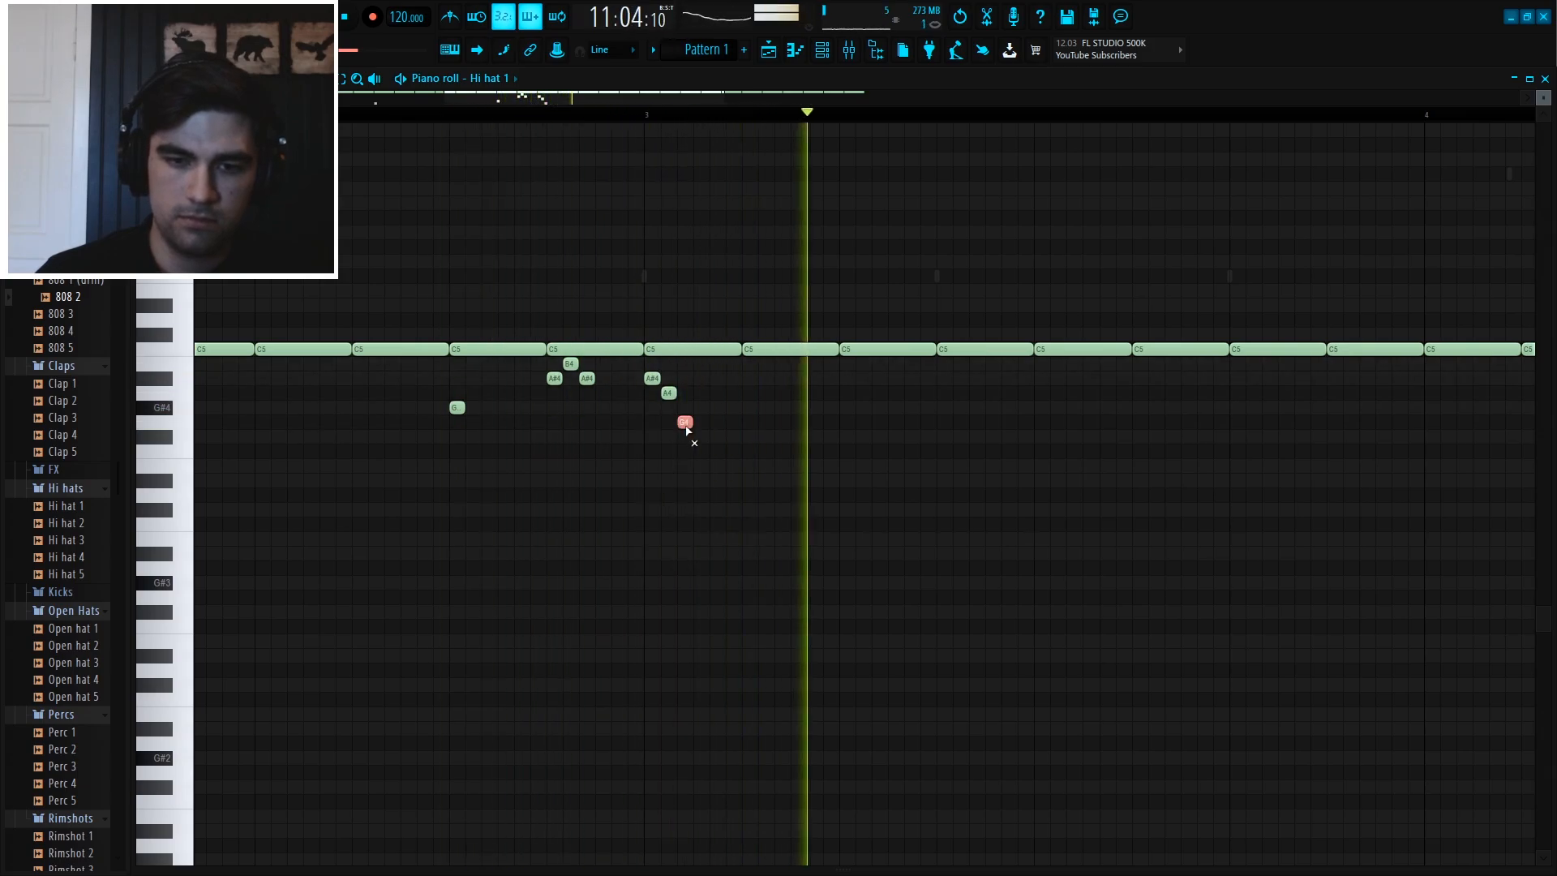
right_click(670, 392)
left_click(669, 393)
right_click(670, 393)
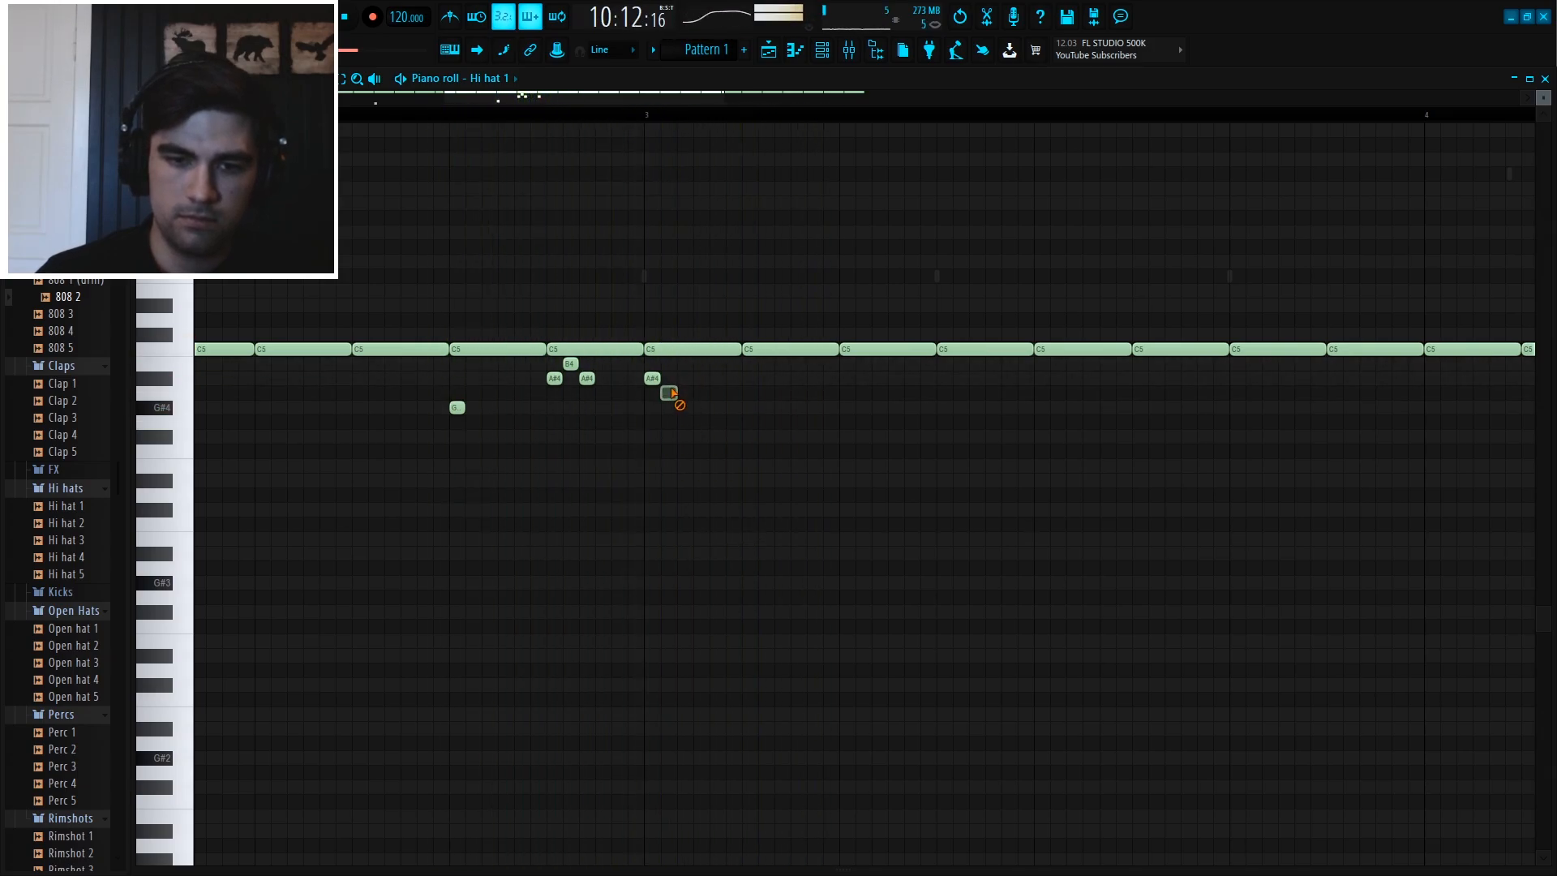
left_click(686, 409)
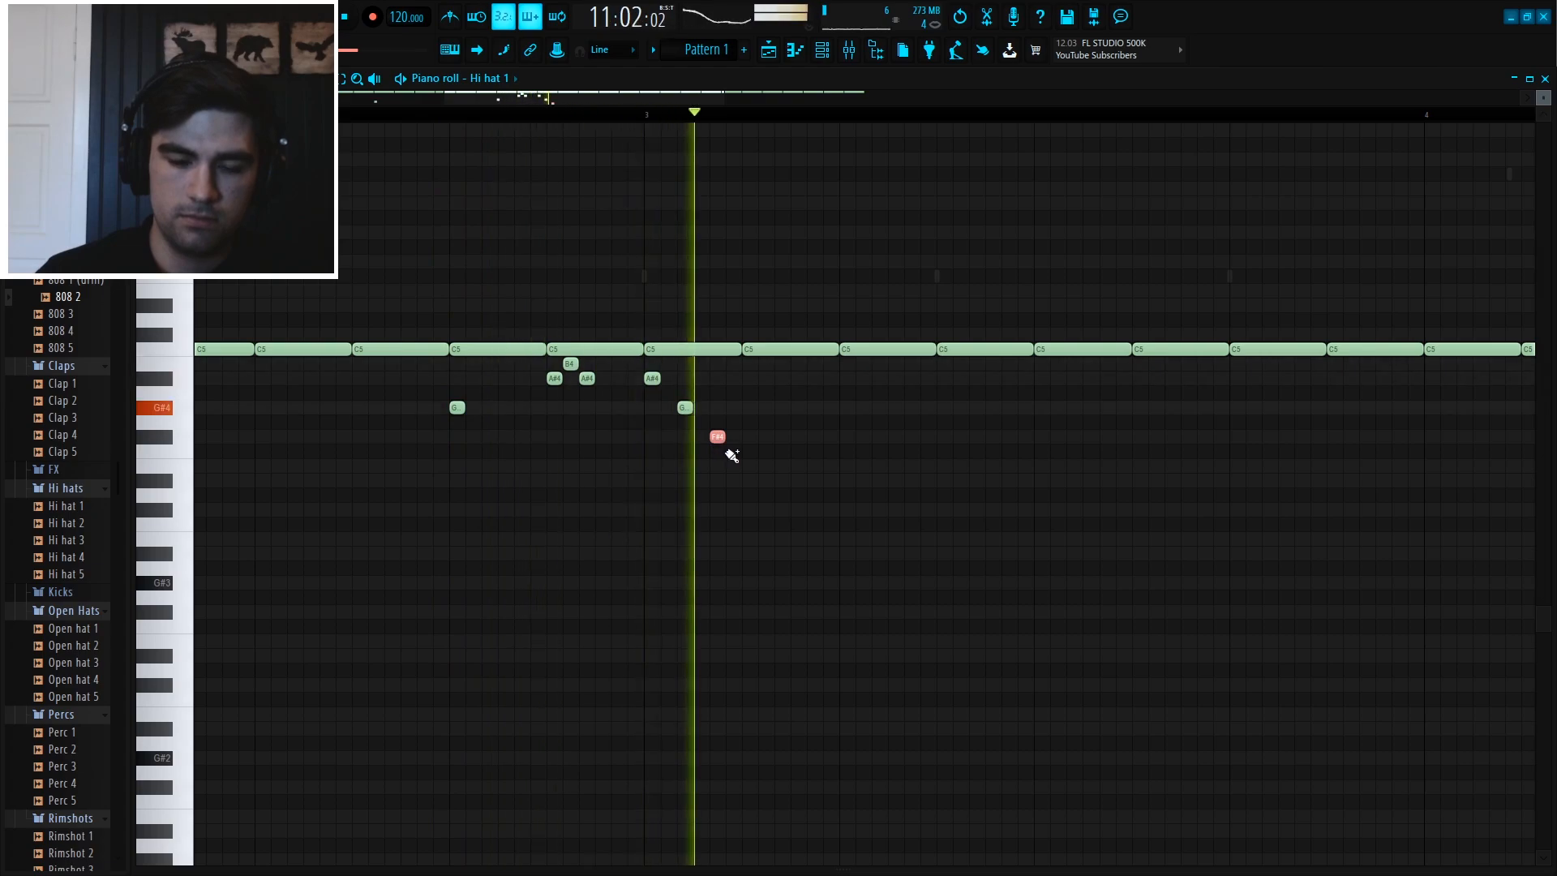
scroll(918, 123, "down", 6)
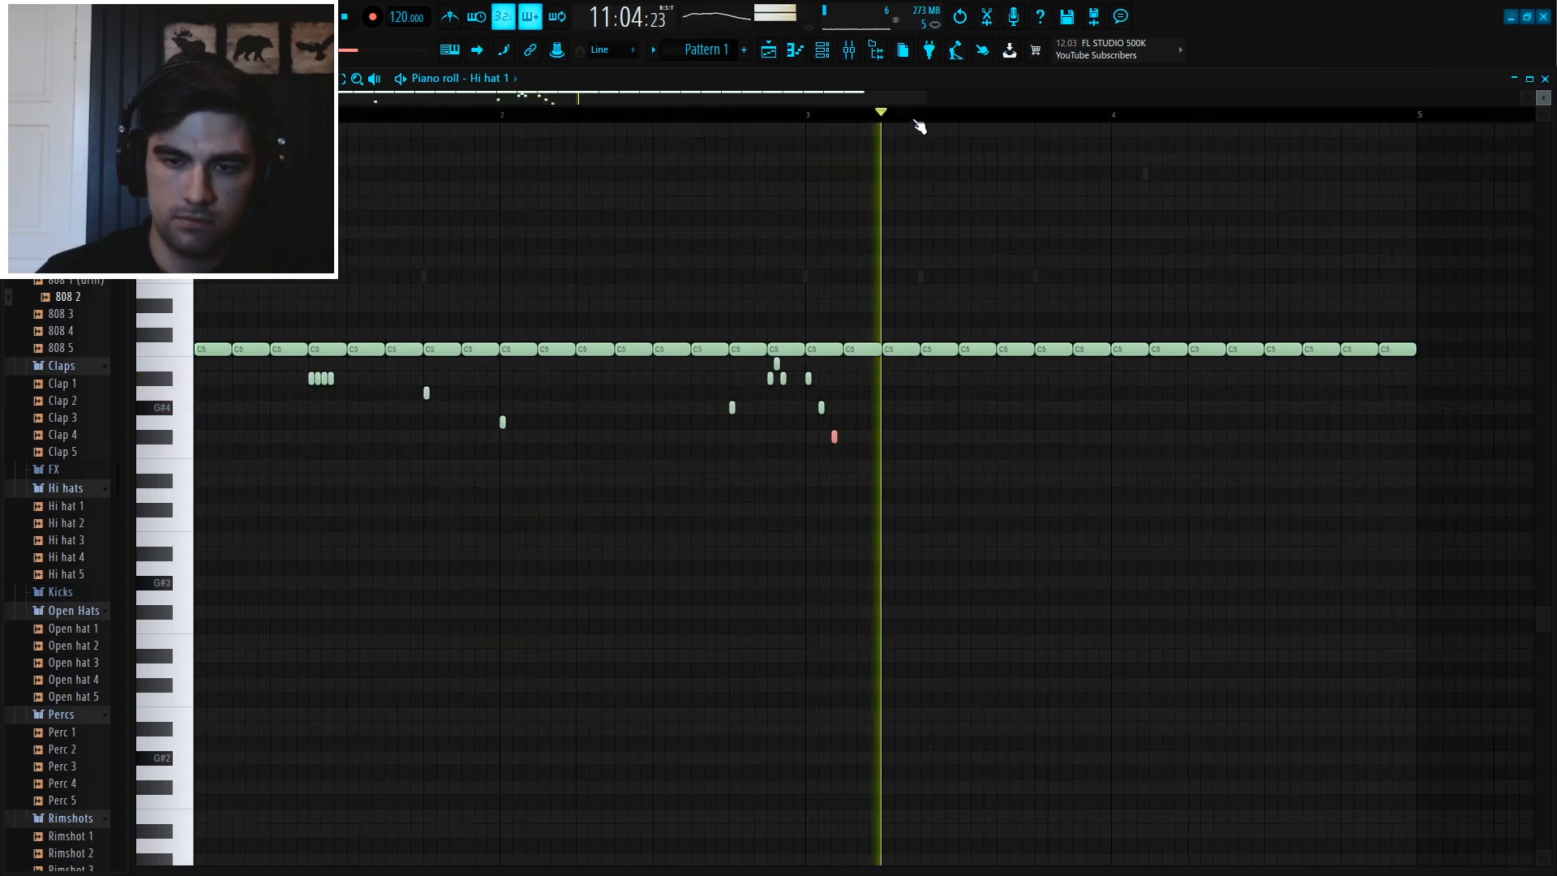
- Draw a six-note third-step roll on Hi hat 1 from step 43, descending in semitones from B4 to F#4
scroll(918, 123, "up", 3)
key("space")
key("space")
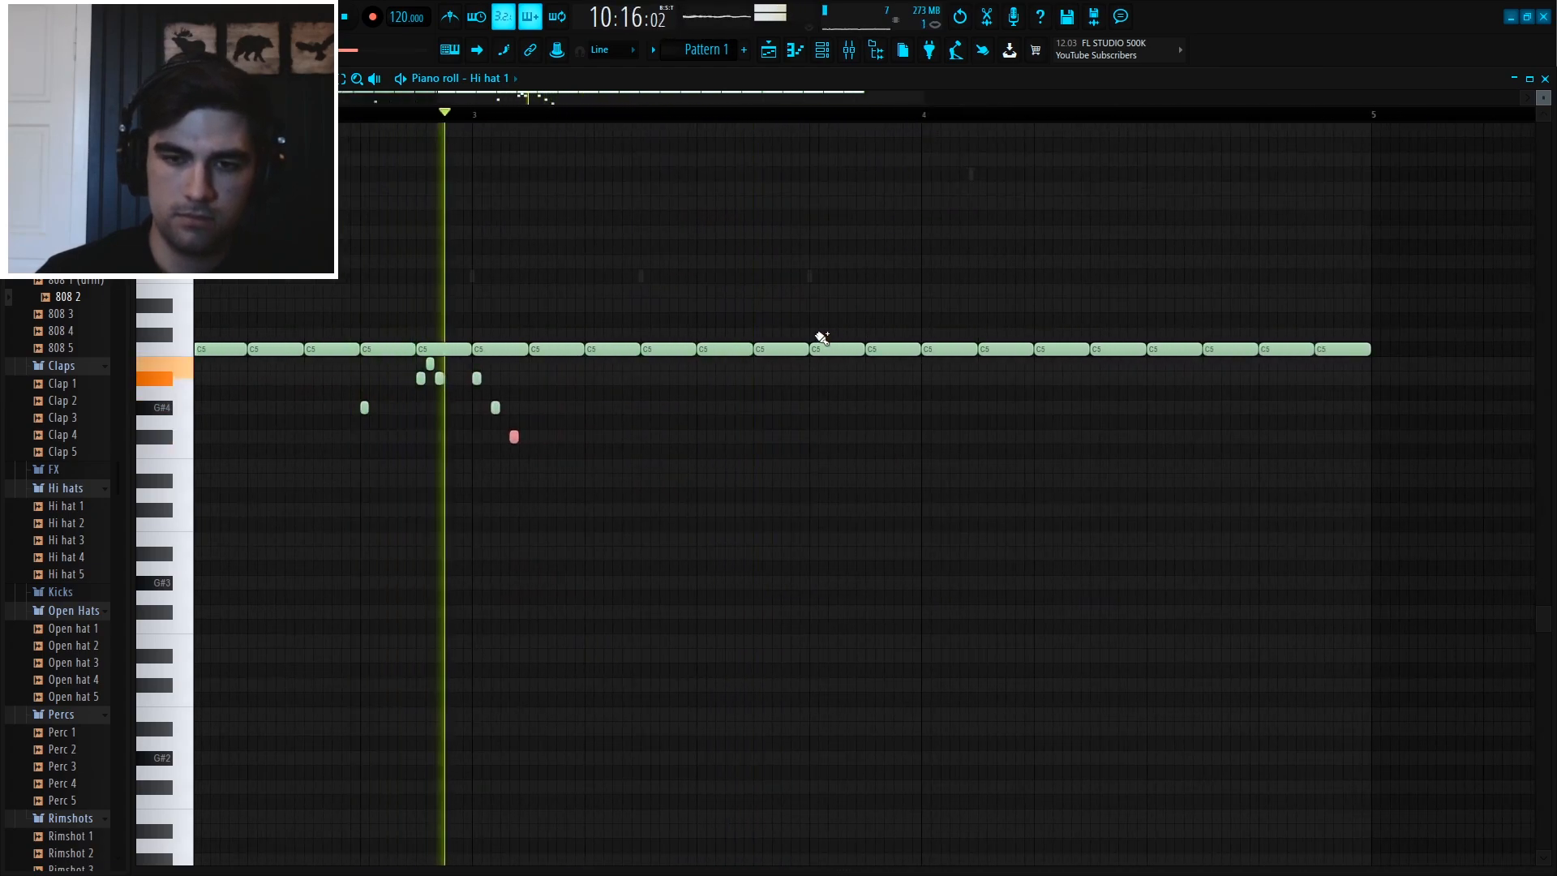
left_click(759, 364)
left_click(769, 378)
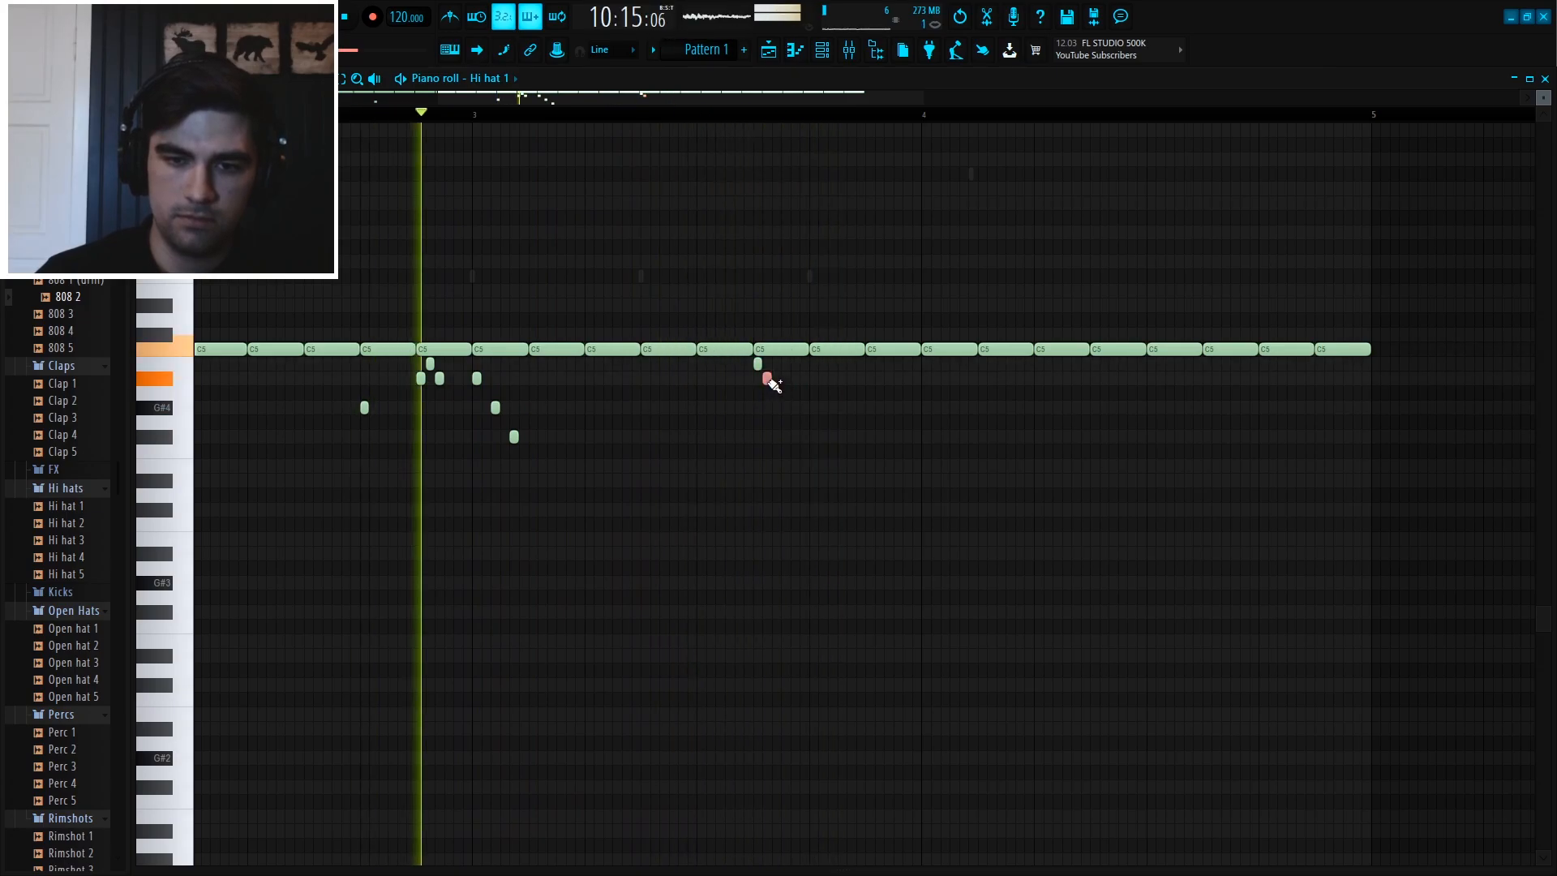
left_click(777, 394)
left_click(787, 408)
left_click(797, 423)
left_click(806, 437)
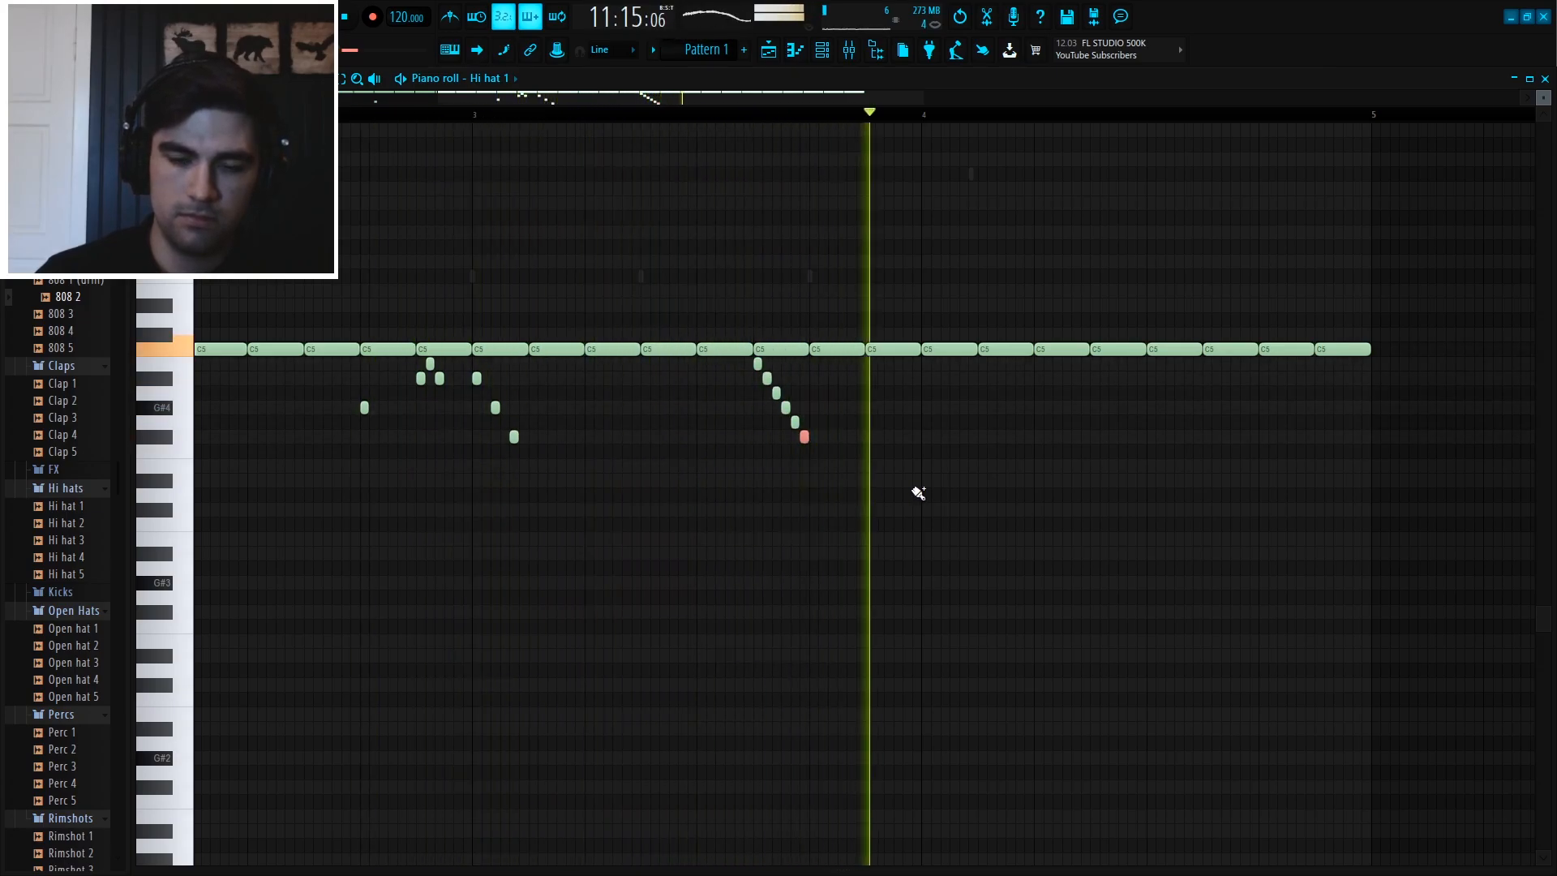
- Replay the pattern and add a short E4 note on Hi hat 1 at step 51
key("space")
key("space")
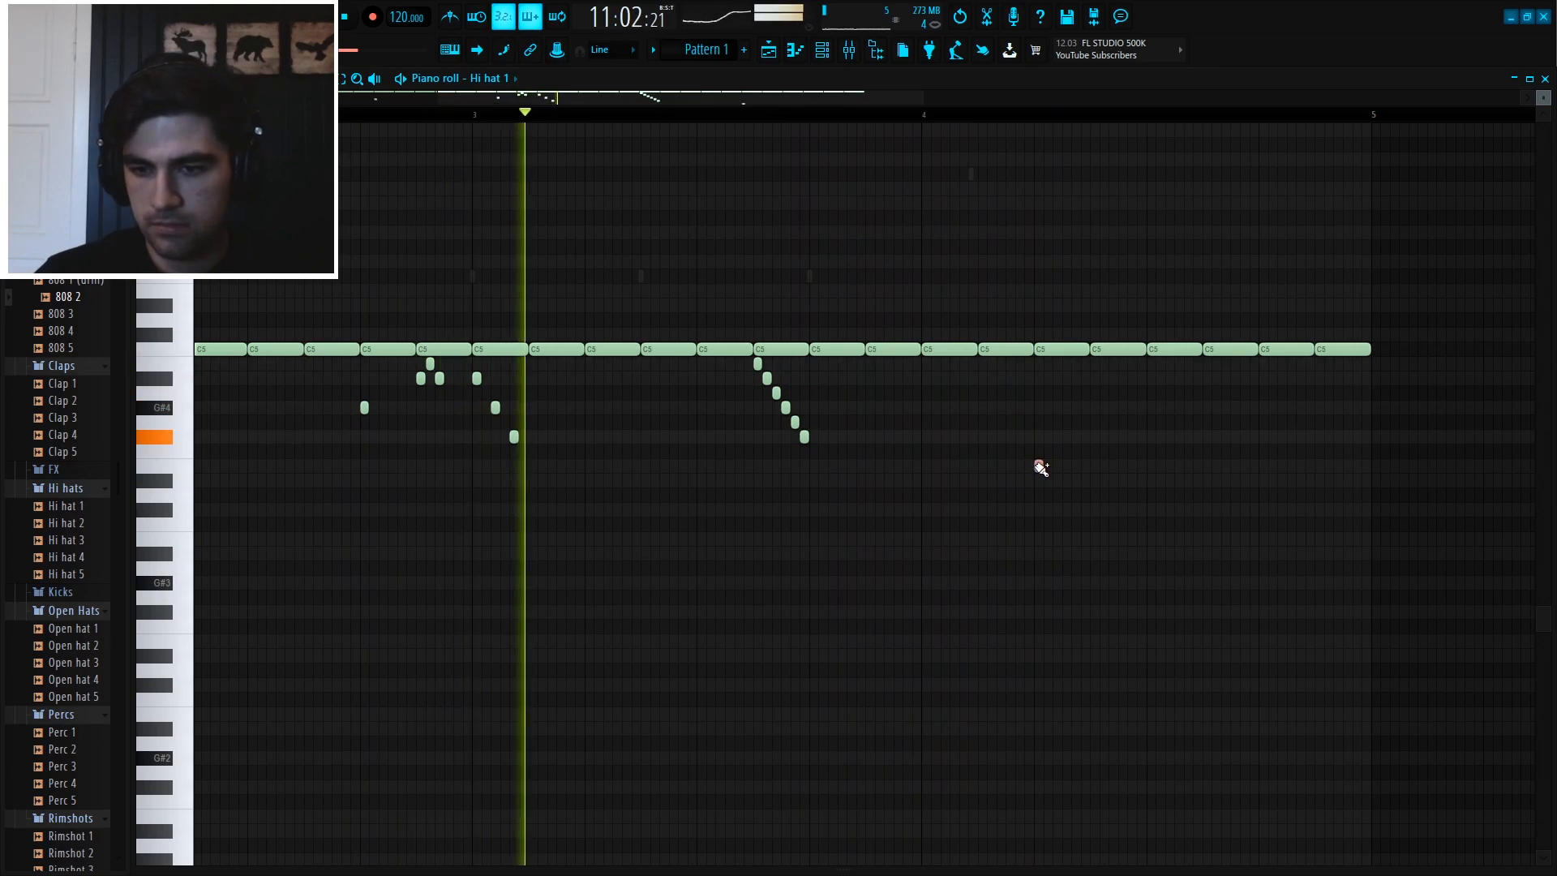
left_click(1037, 465)
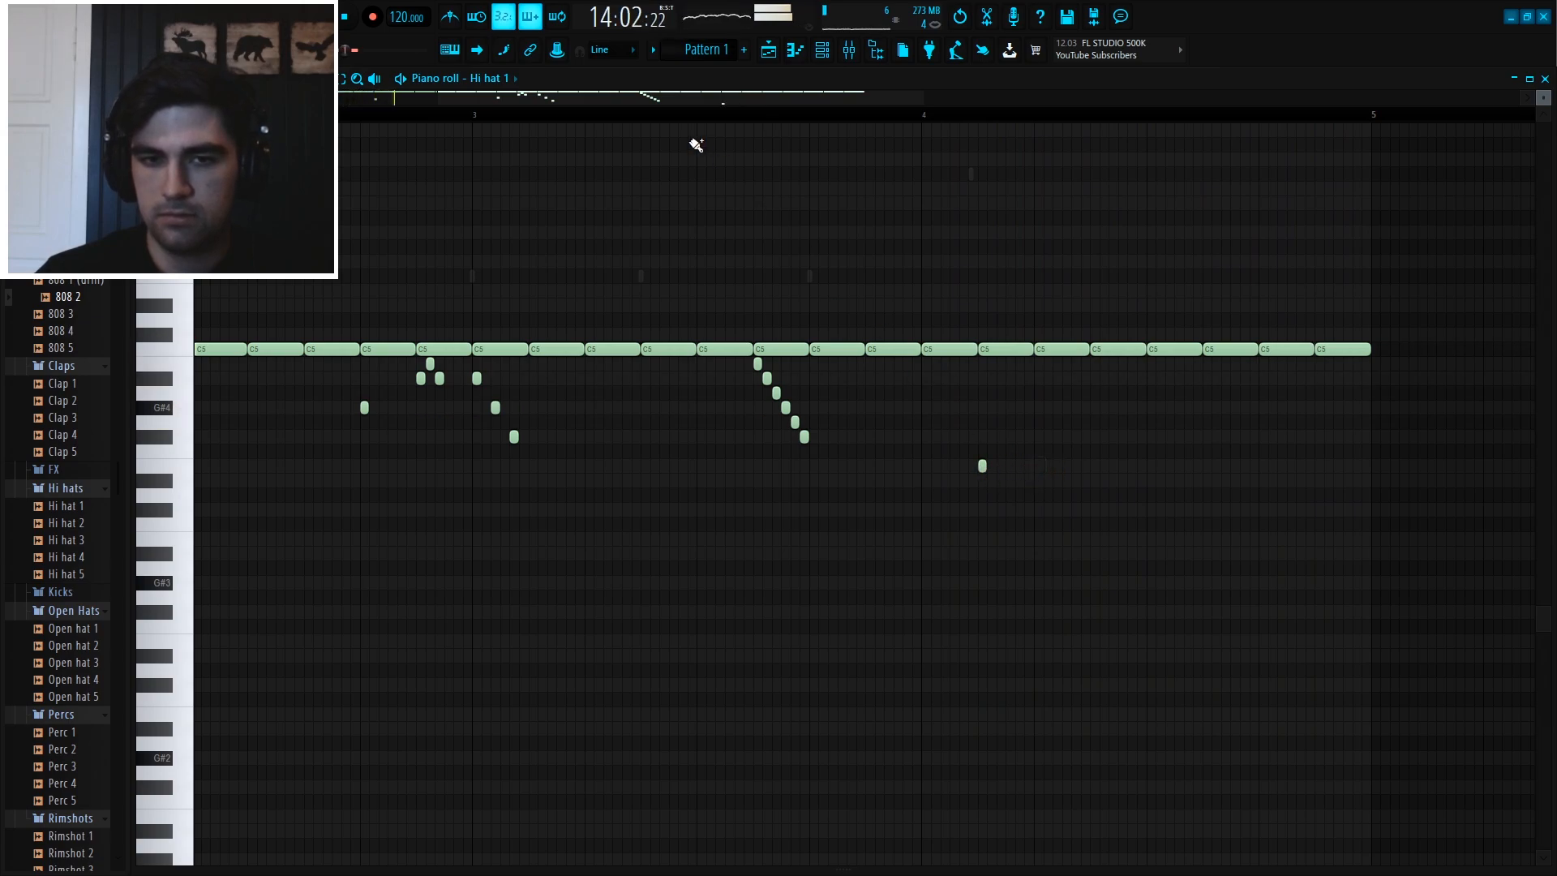
scroll(497, 129, "down", 3)
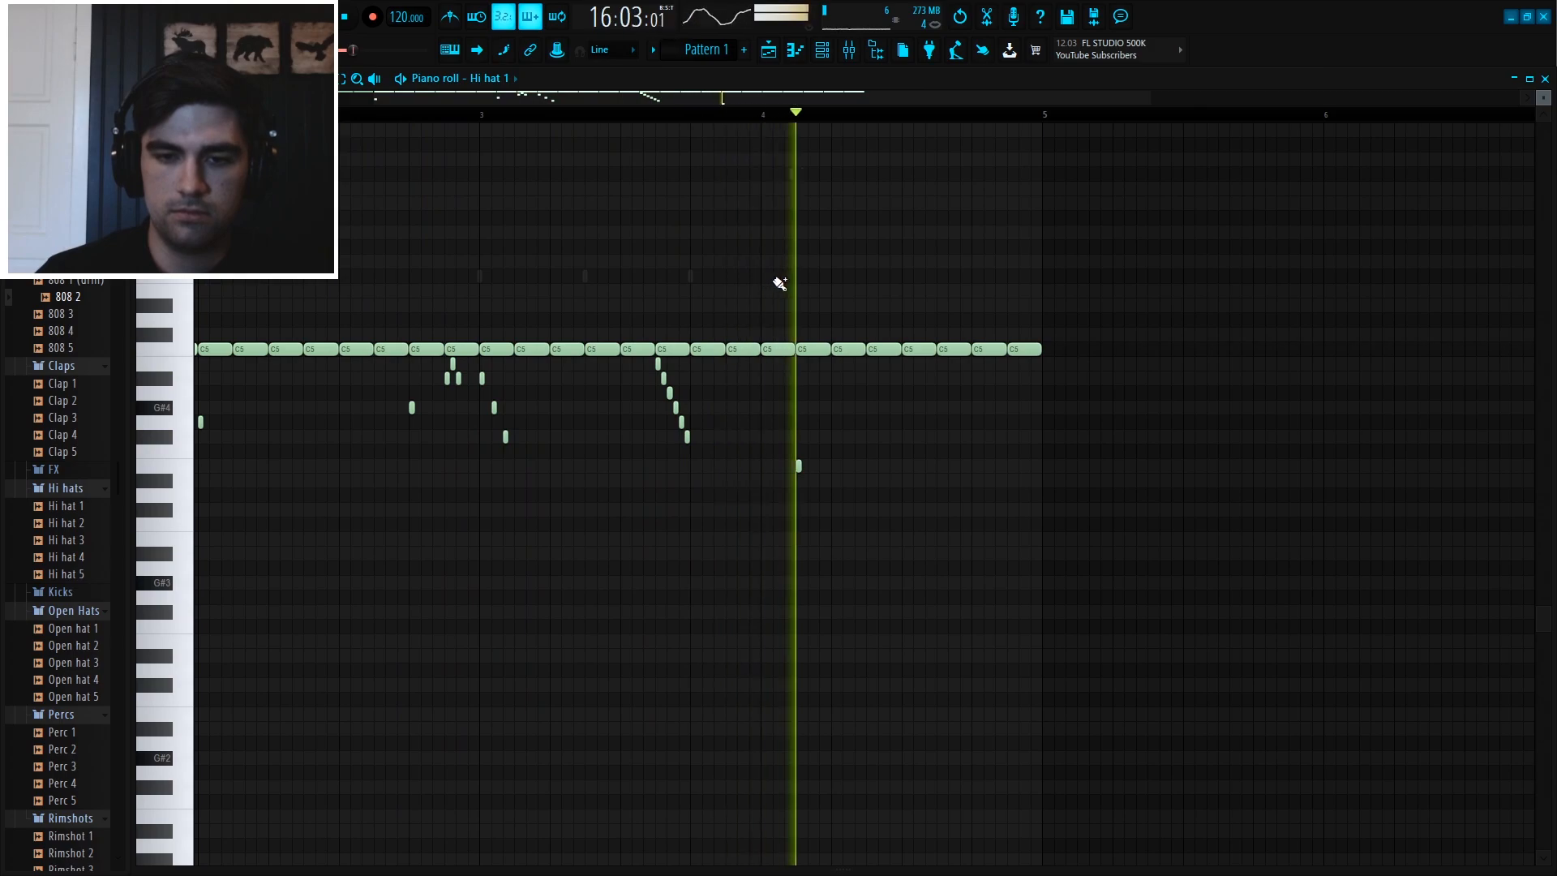
- Select all the pitched notes below C5, enlarge the velocity lane and give the step 7 roll progressively lower velocities
left_click_drag(914, 514, 130, 384)
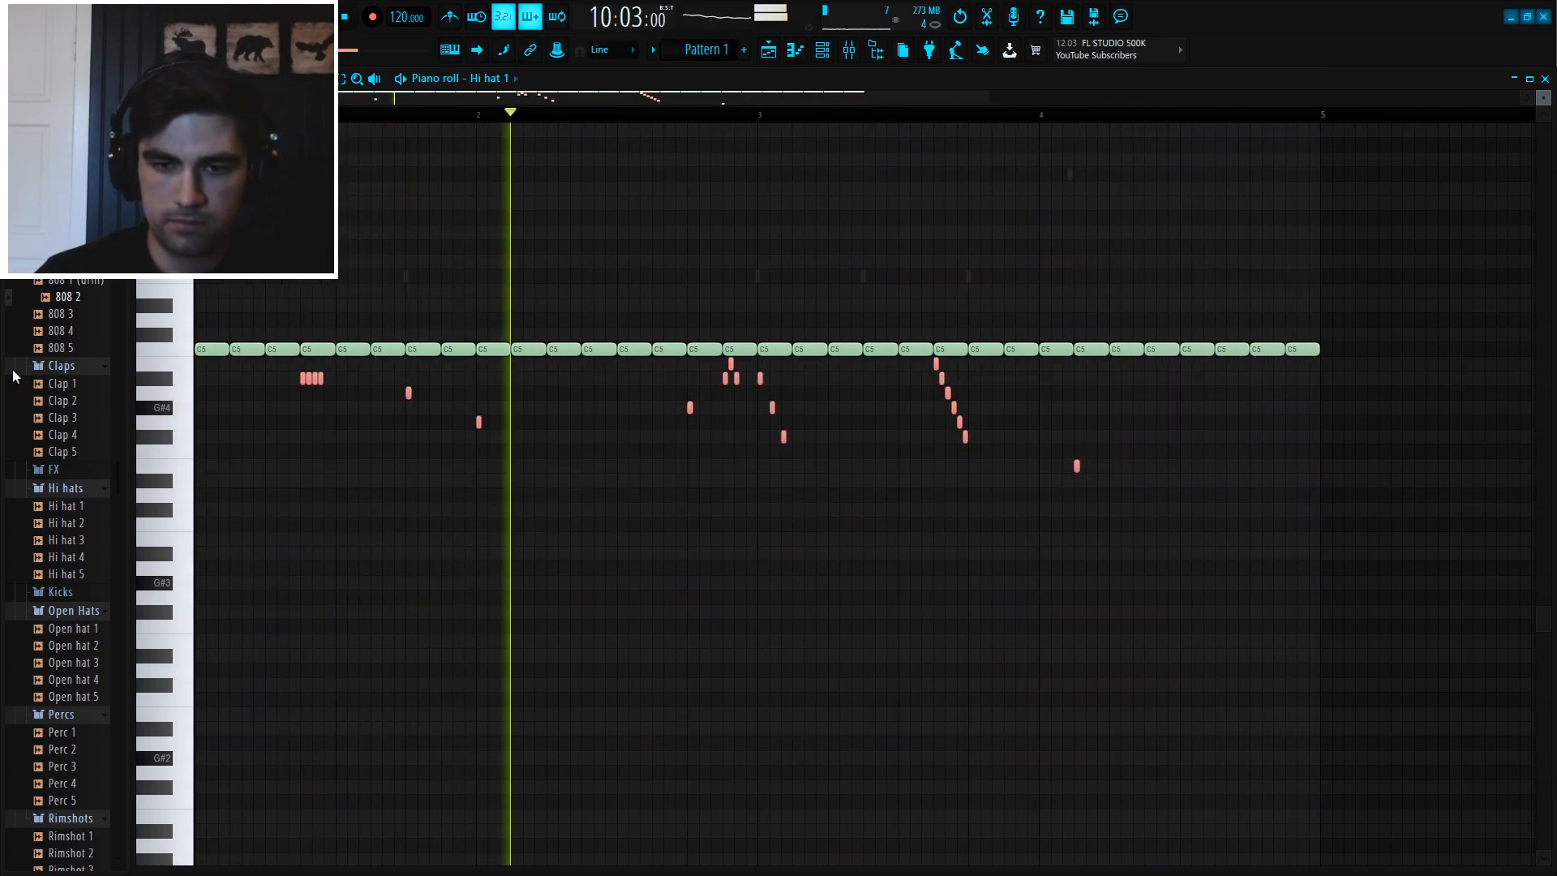
left_click_drag(430, 869, 389, 231)
left_click_drag(285, 408, 339, 590)
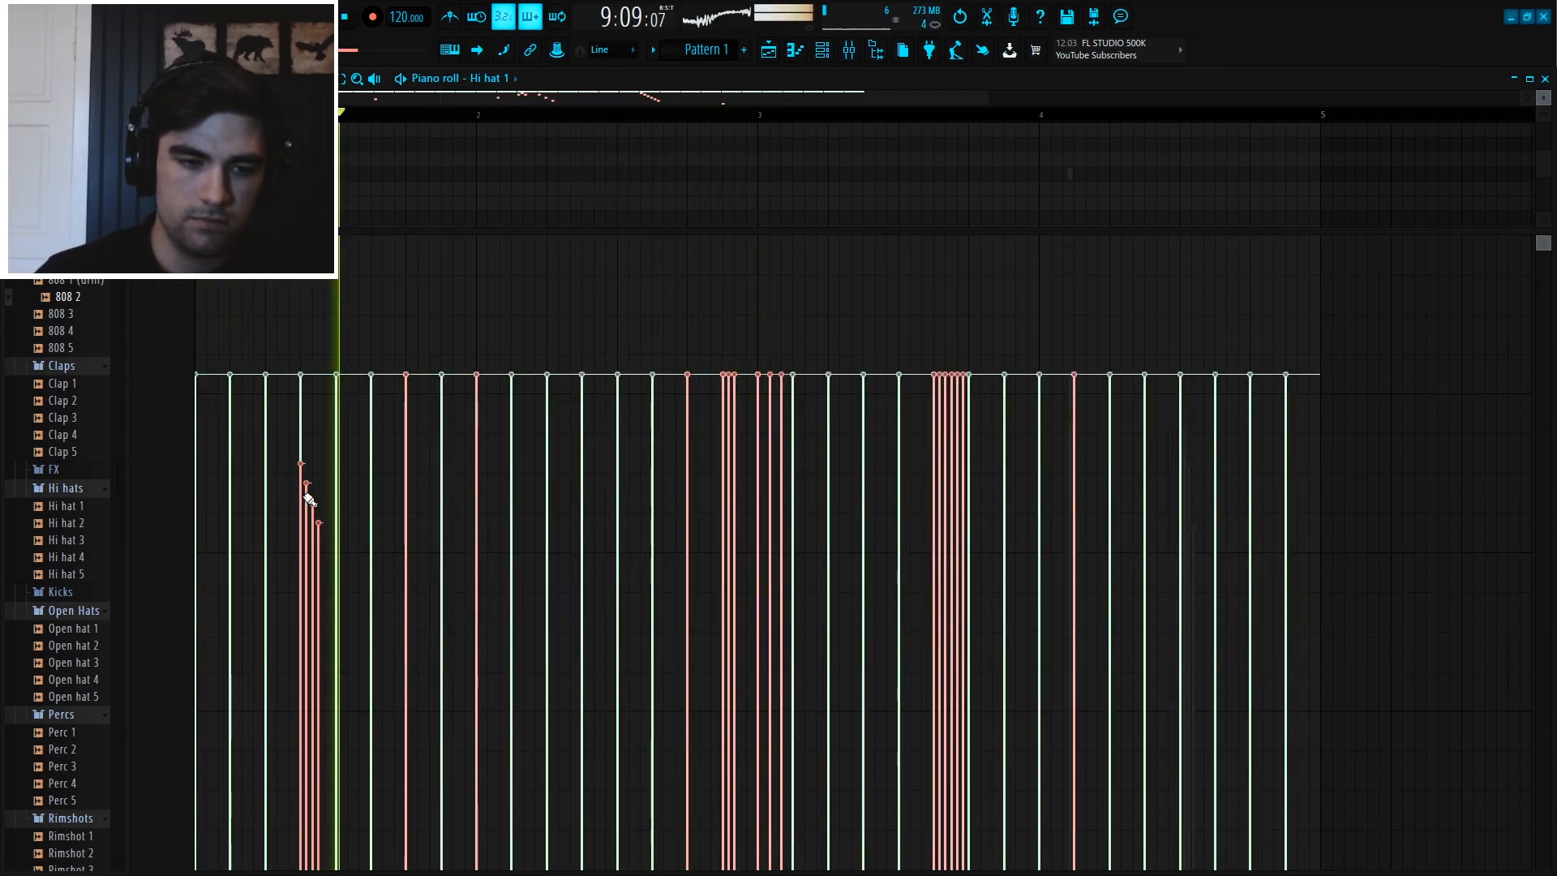
left_click_drag(318, 527, 319, 613)
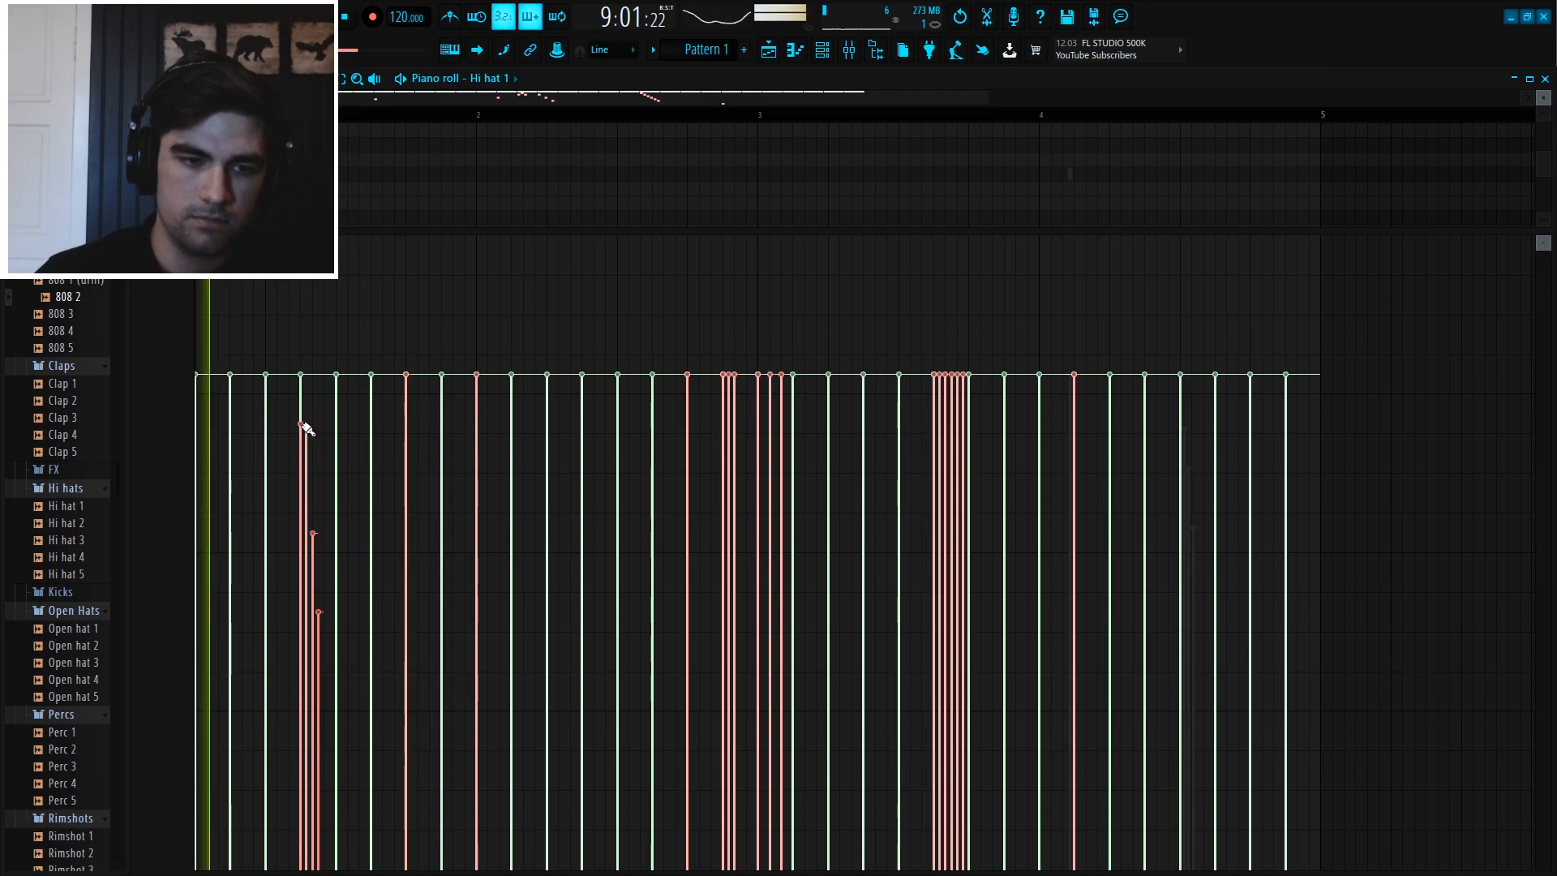
left_click_drag(306, 428, 306, 483)
- Lower the velocities of the single pitched notes at steps 13, 17 and 29
left_click(405, 458)
left_click(477, 527)
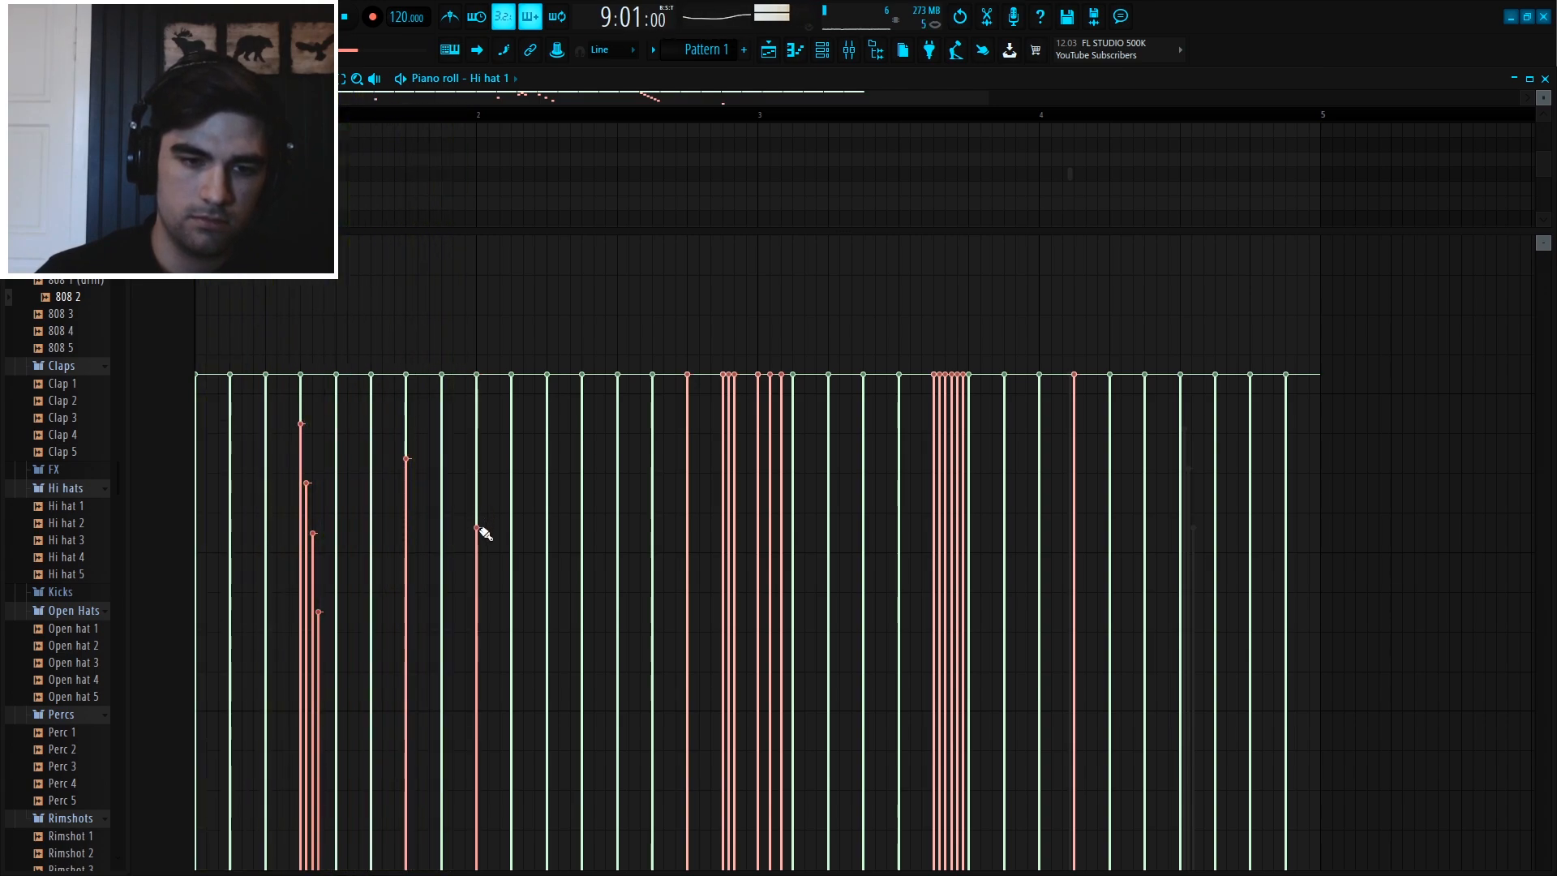
left_click(686, 472)
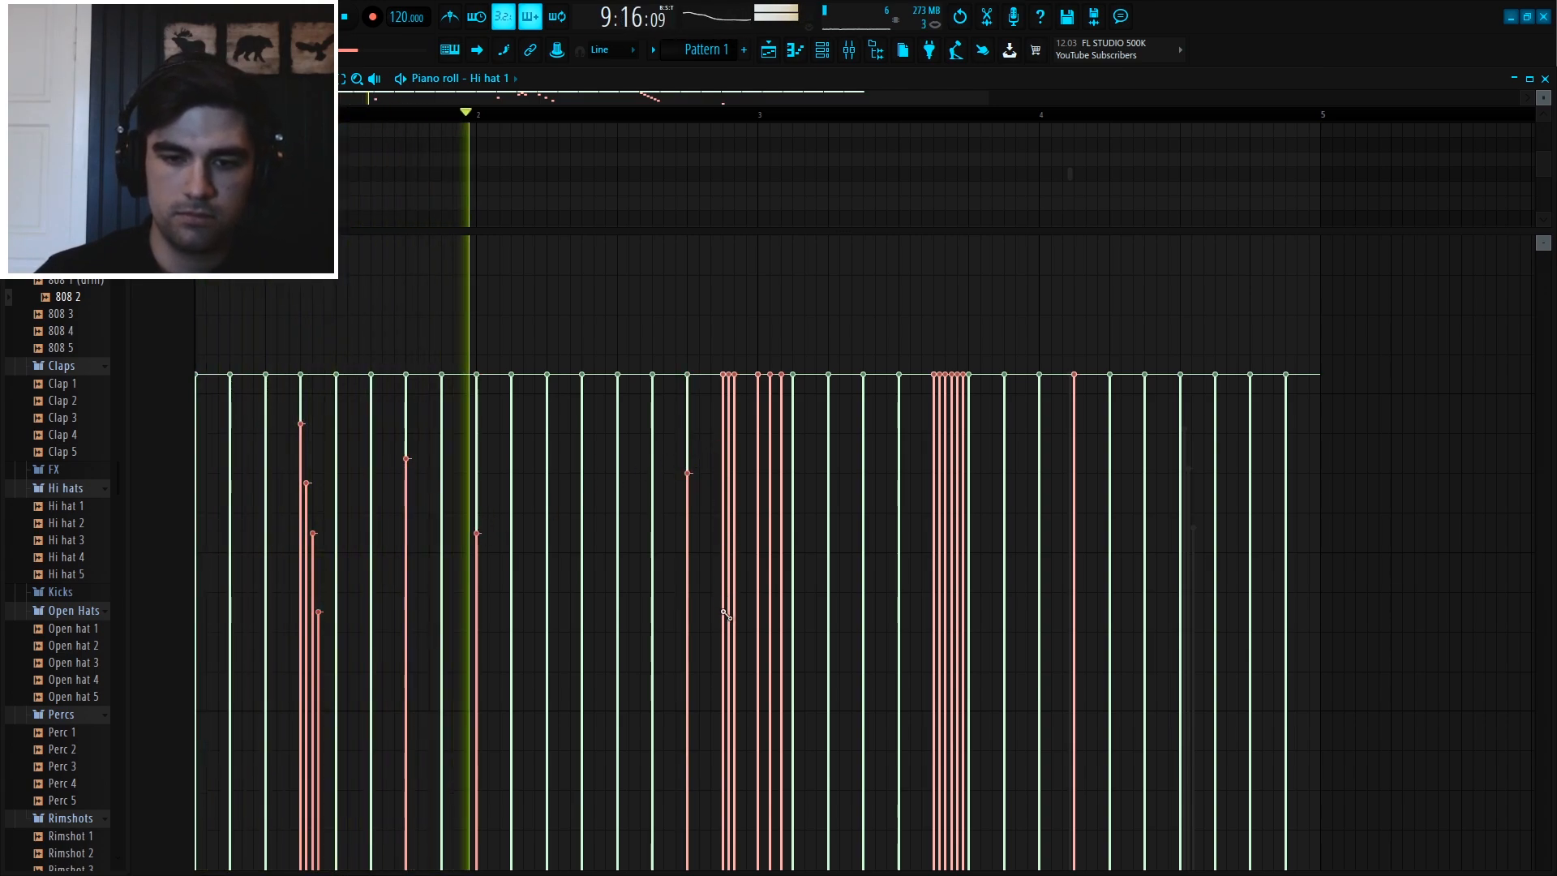
- Shape the velocities to rise across the three-note roll at step 31 and fall across the run starting at bar 3
left_click_drag(723, 611, 733, 514)
left_click(722, 636)
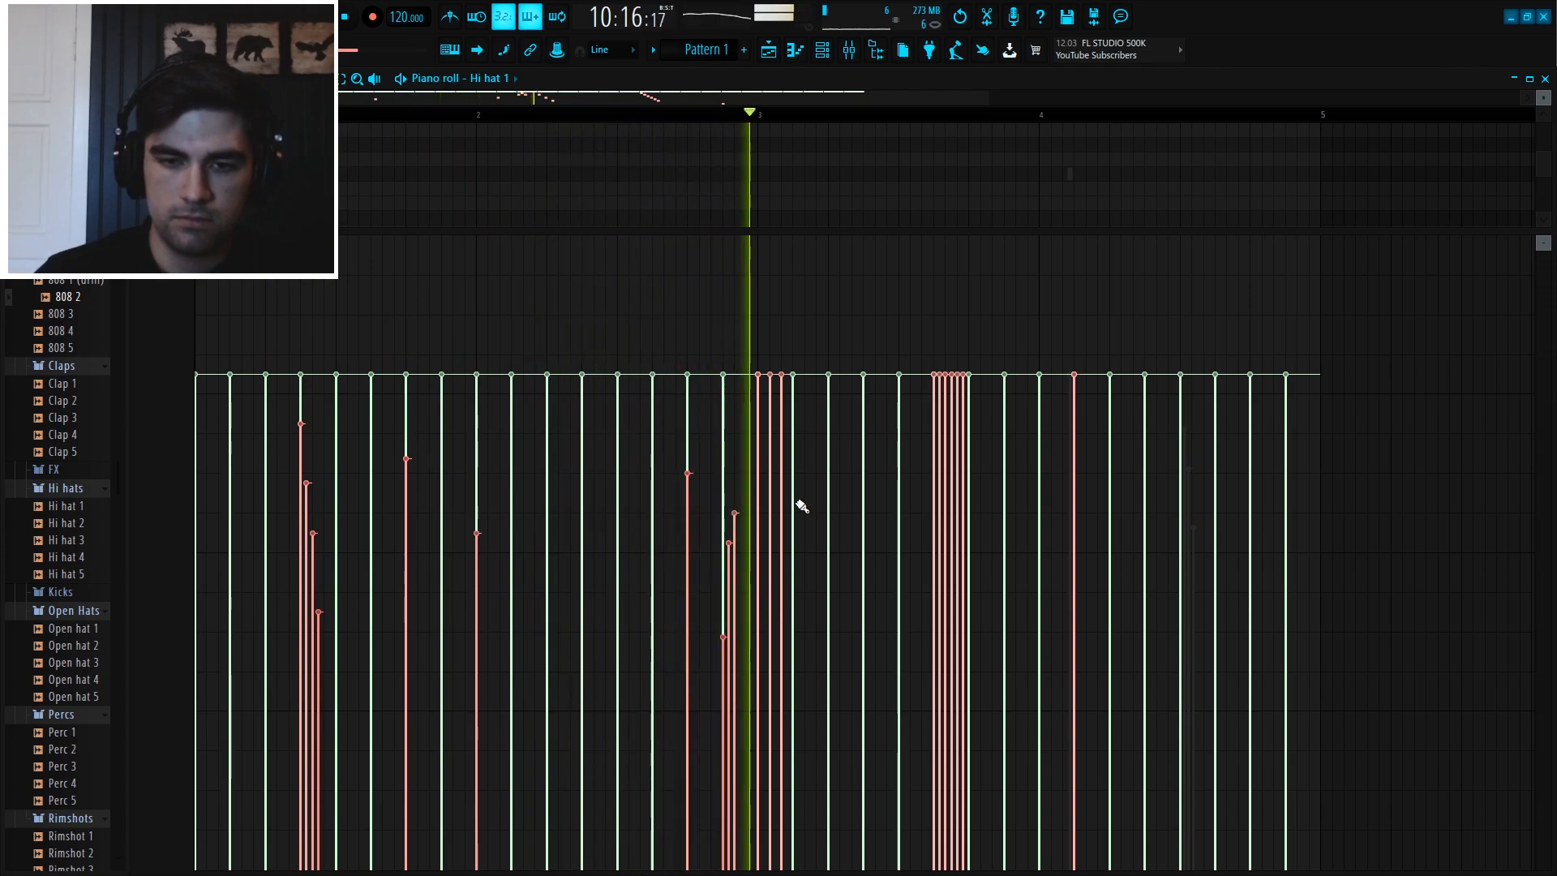
left_click(758, 438)
left_click(769, 548)
left_click(781, 636)
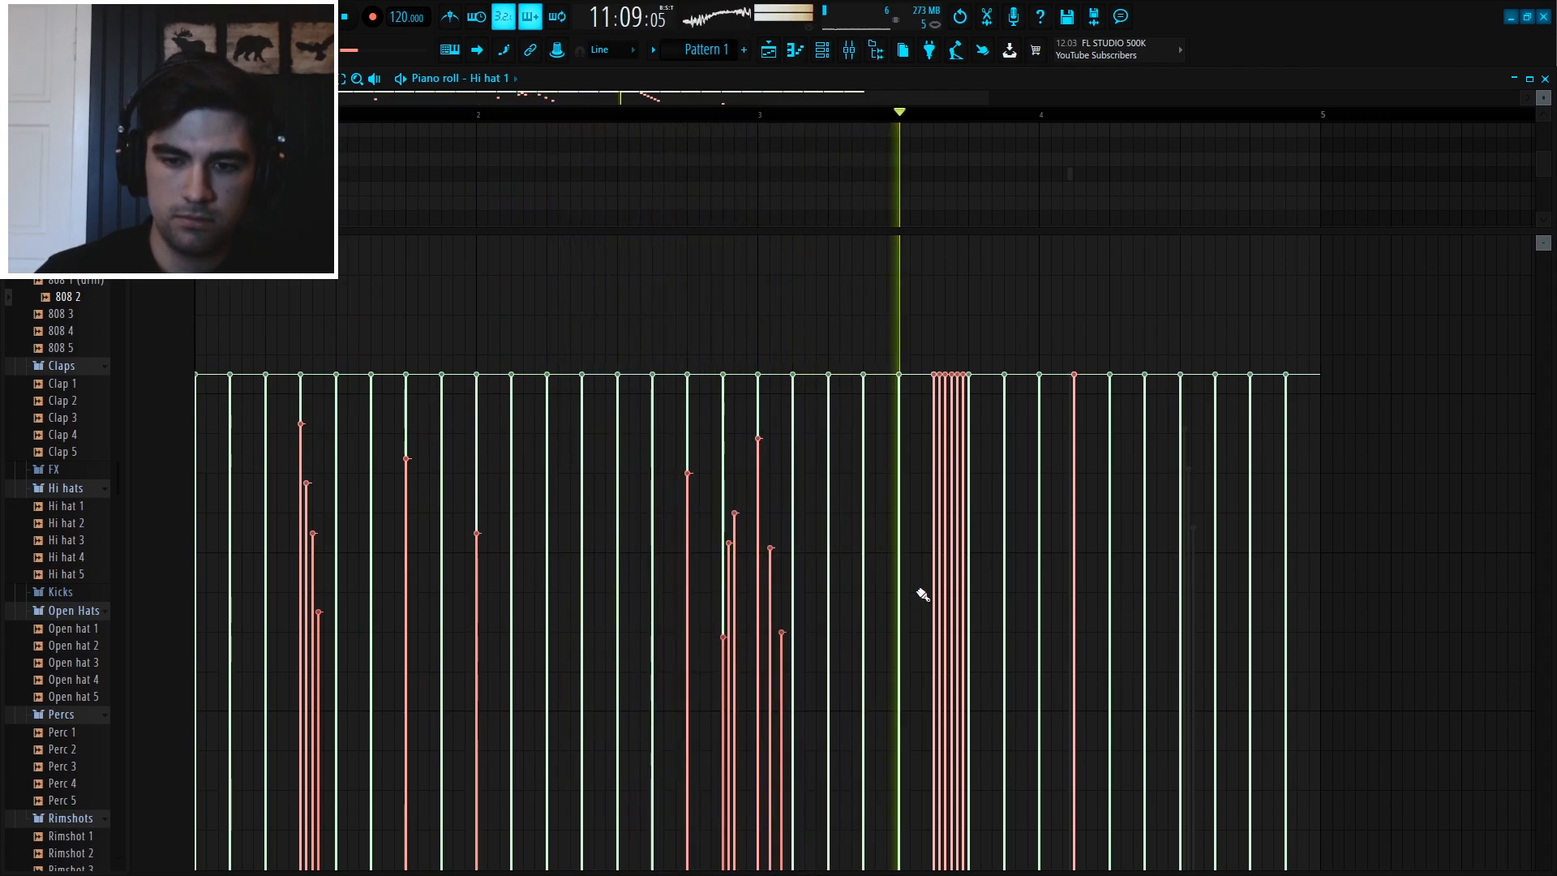
- Slope the velocities of the six-note roll at step 43 steadily downward and lower the E4 note's velocity at step 51
left_click_drag(932, 624, 963, 577)
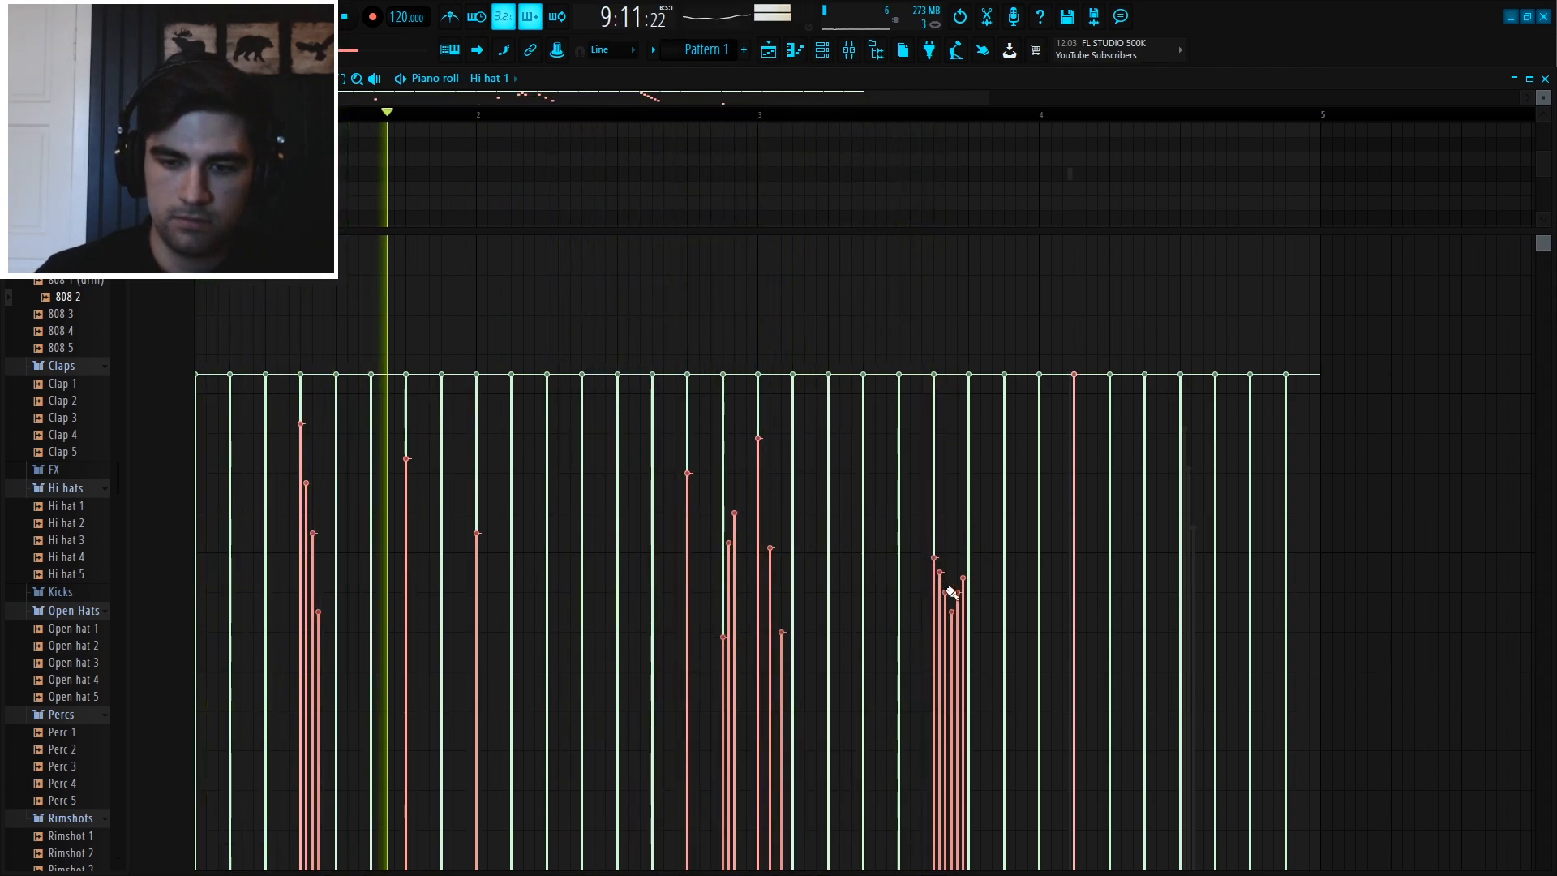
mouse_move(932, 499)
left_mouse_down()
mouse_move(982, 766)
mouse_move(971, 795)
left_mouse_up()
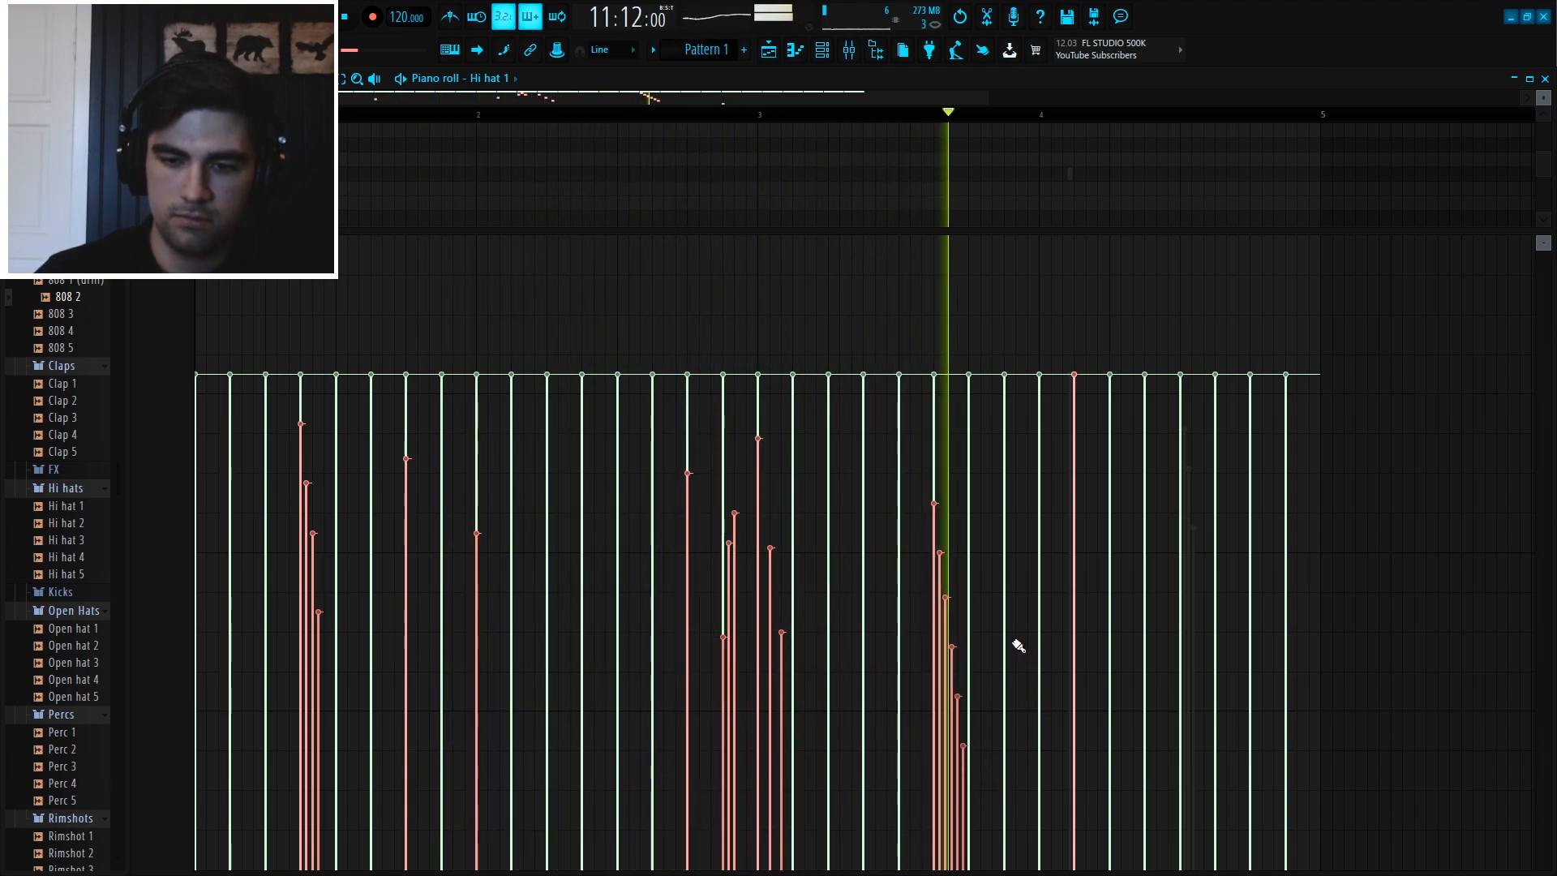
left_click(1074, 541)
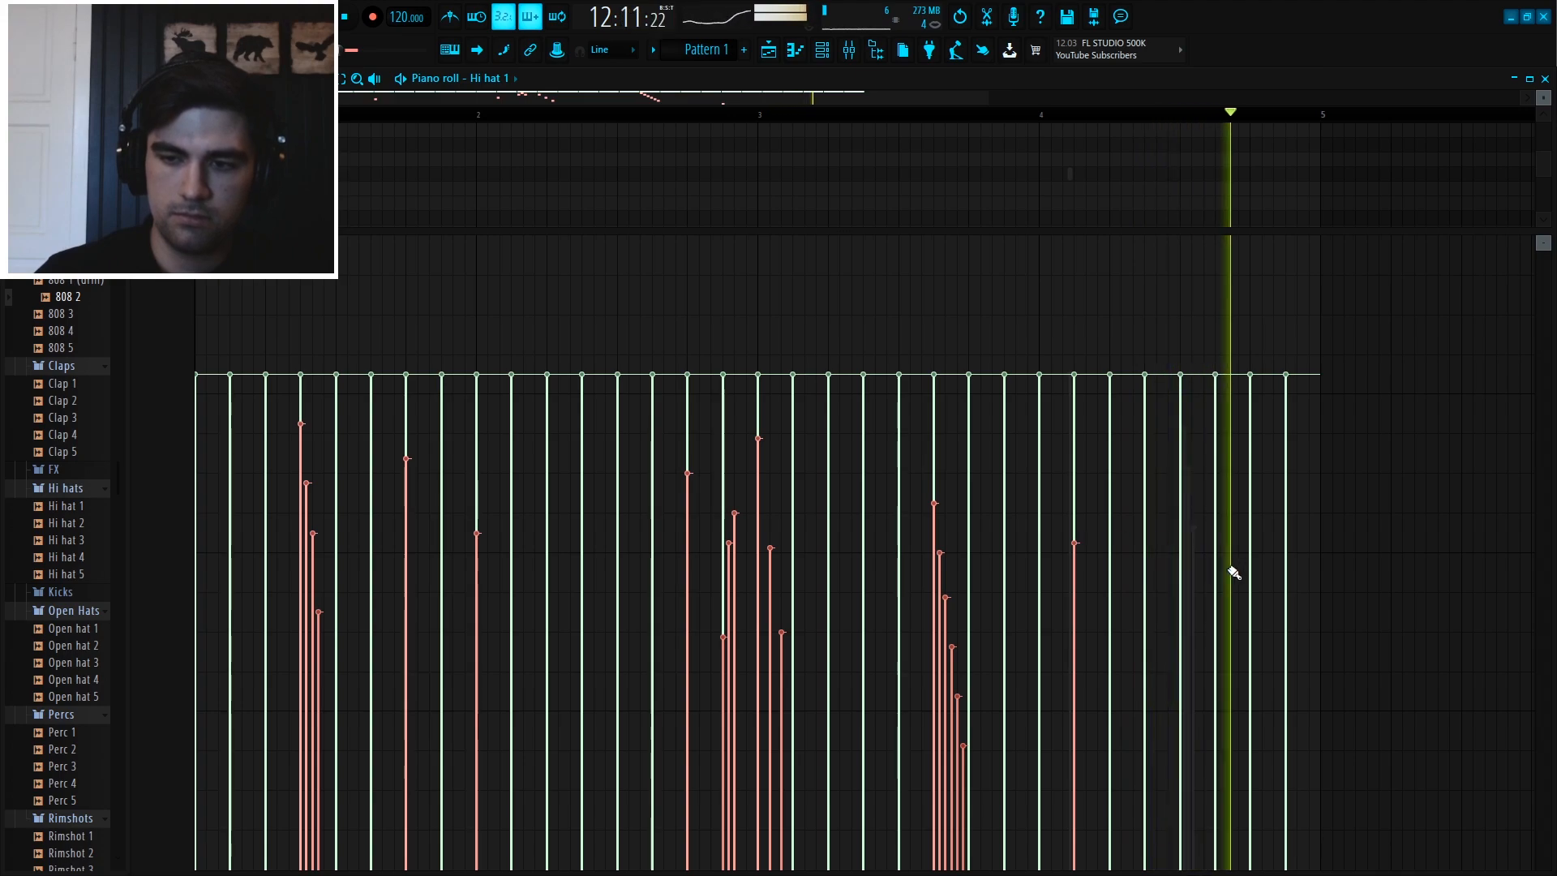
- Shrink the velocity lane, select all C5 notes and slightly randomize their velocities with the bipolar randomizer
left_click_drag(1362, 236, 1159, 624)
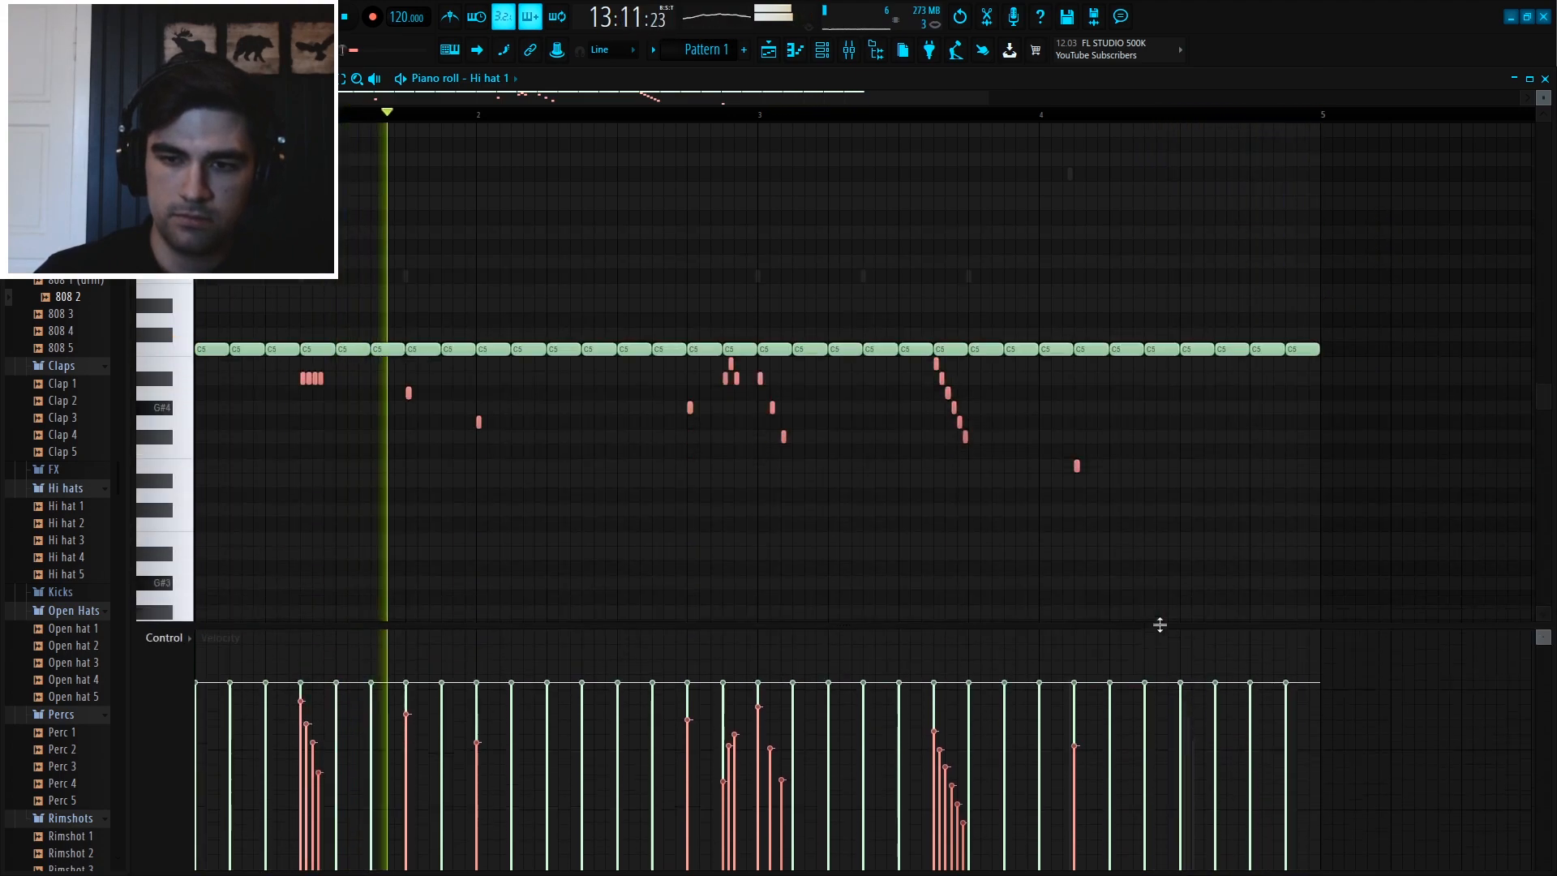
left_click_drag(1334, 361, 192, 254)
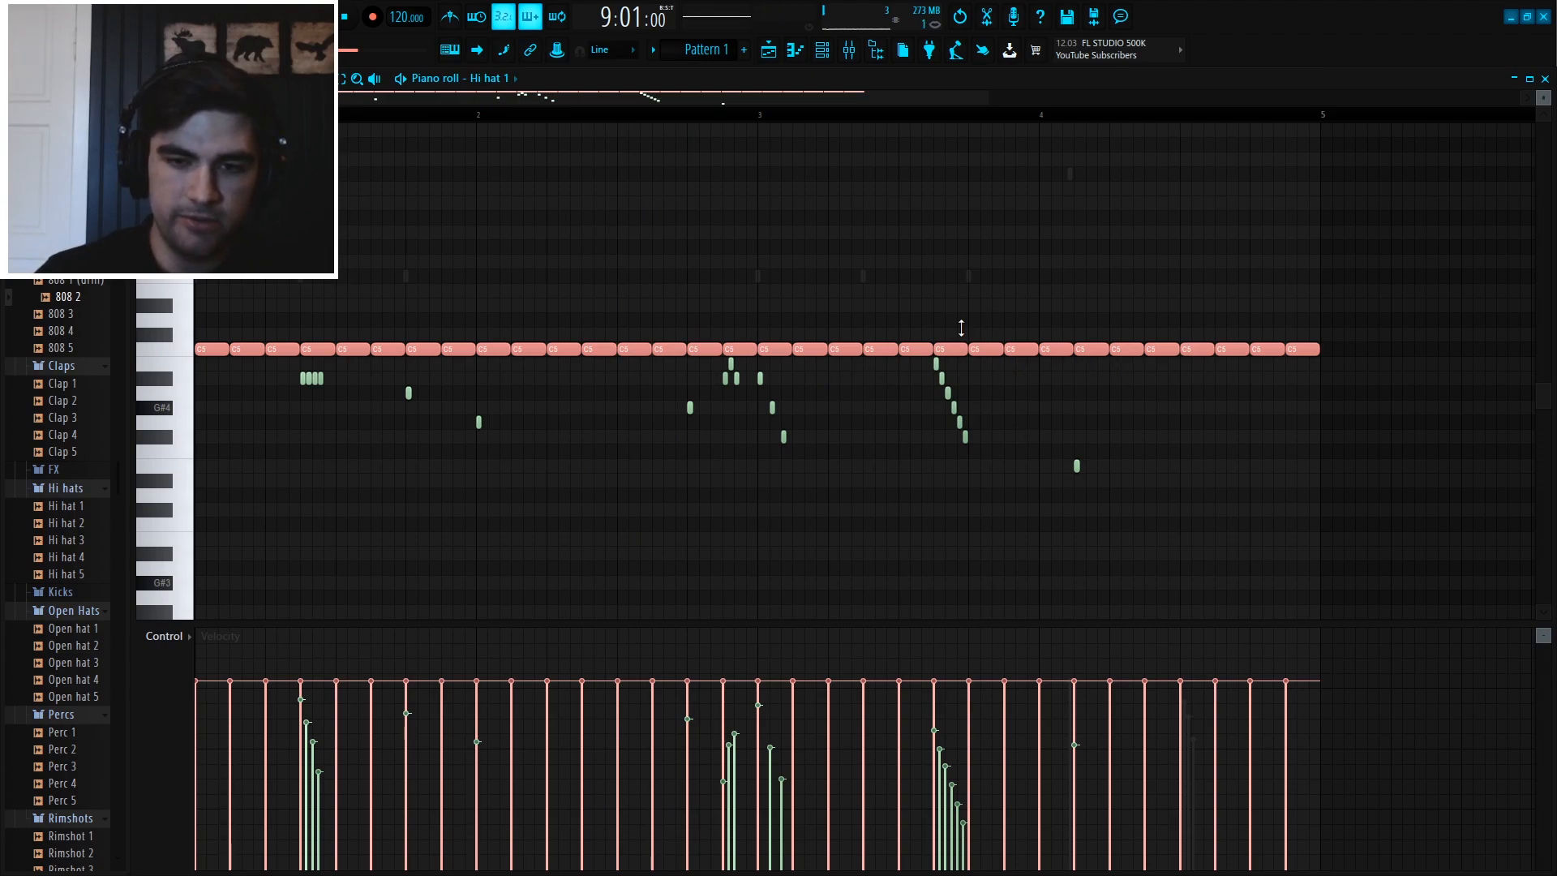
key("alt+r")
left_click_drag(609, 420, 609, 409)
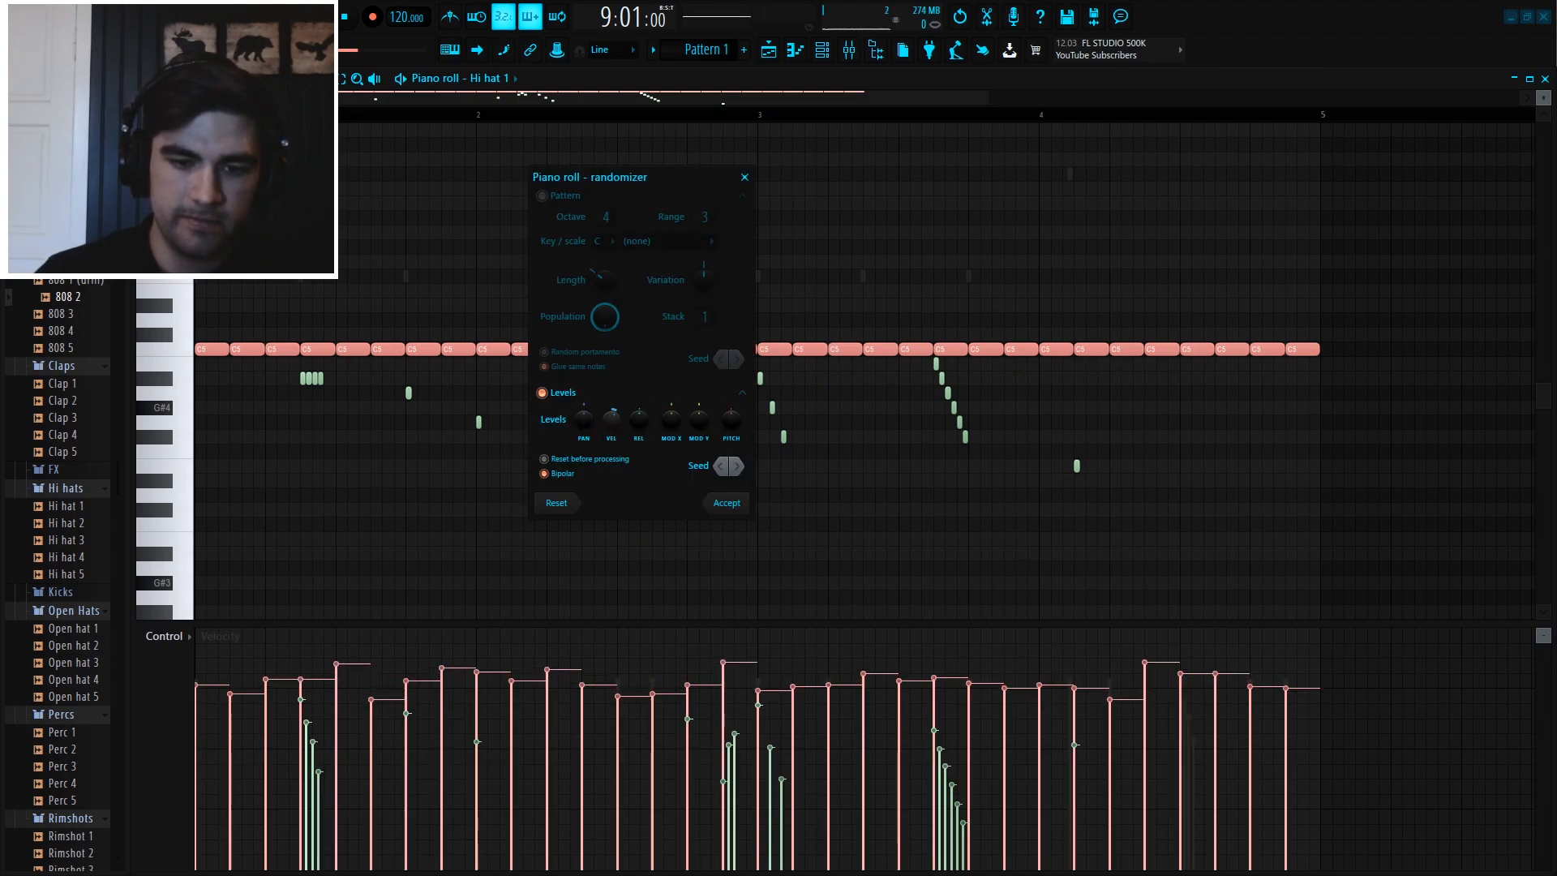
left_click(740, 494)
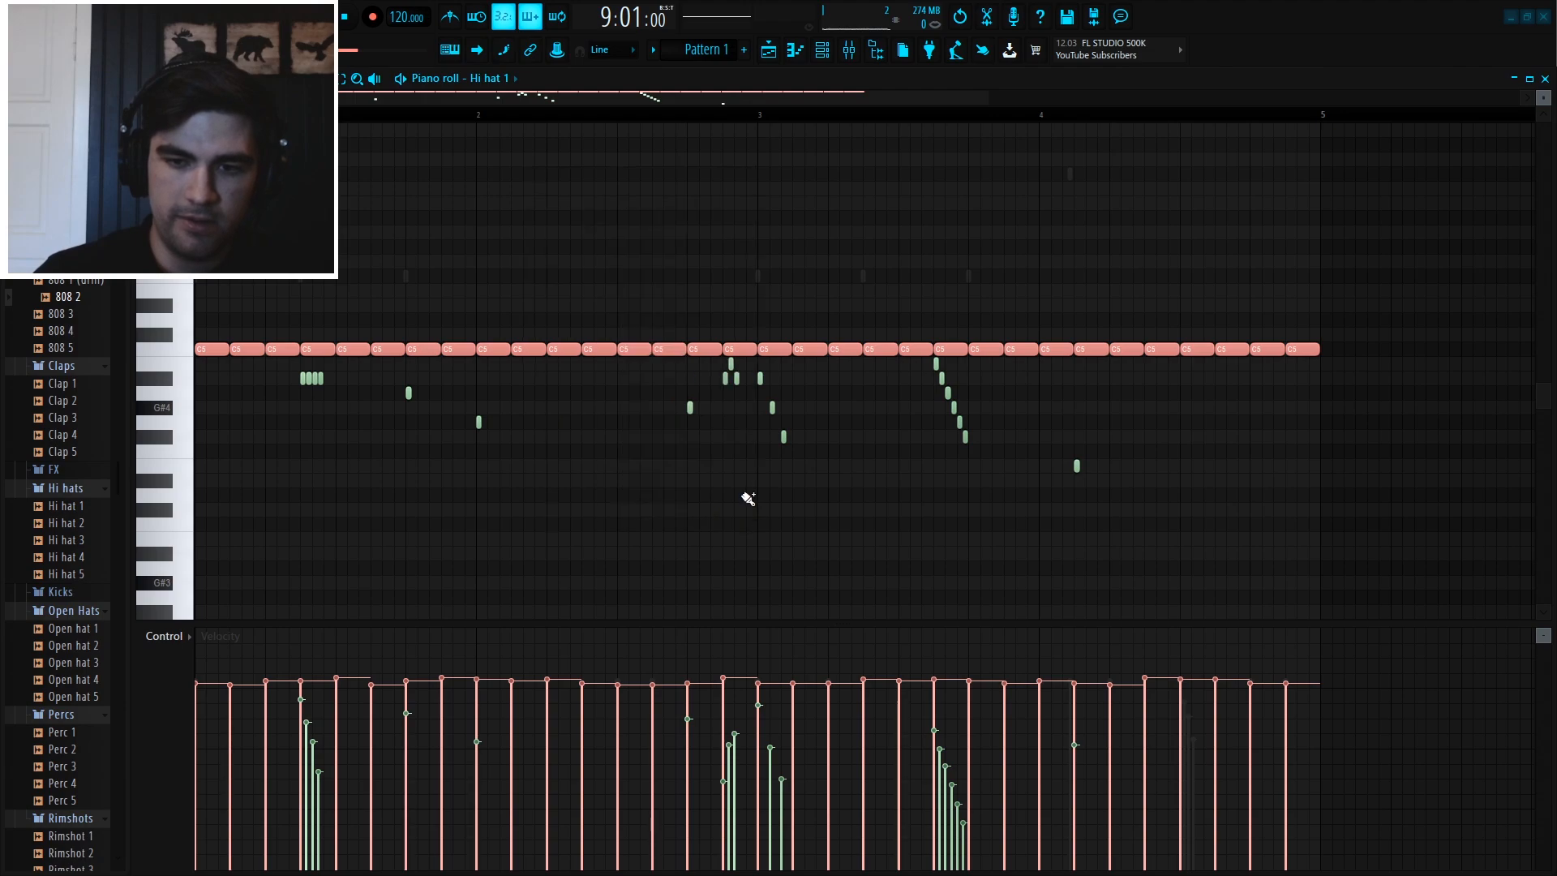
- Select every Hi hat 1 note and apply a slight bipolar randomization of pan and velocity
left_click_drag(1361, 502, 191, 210)
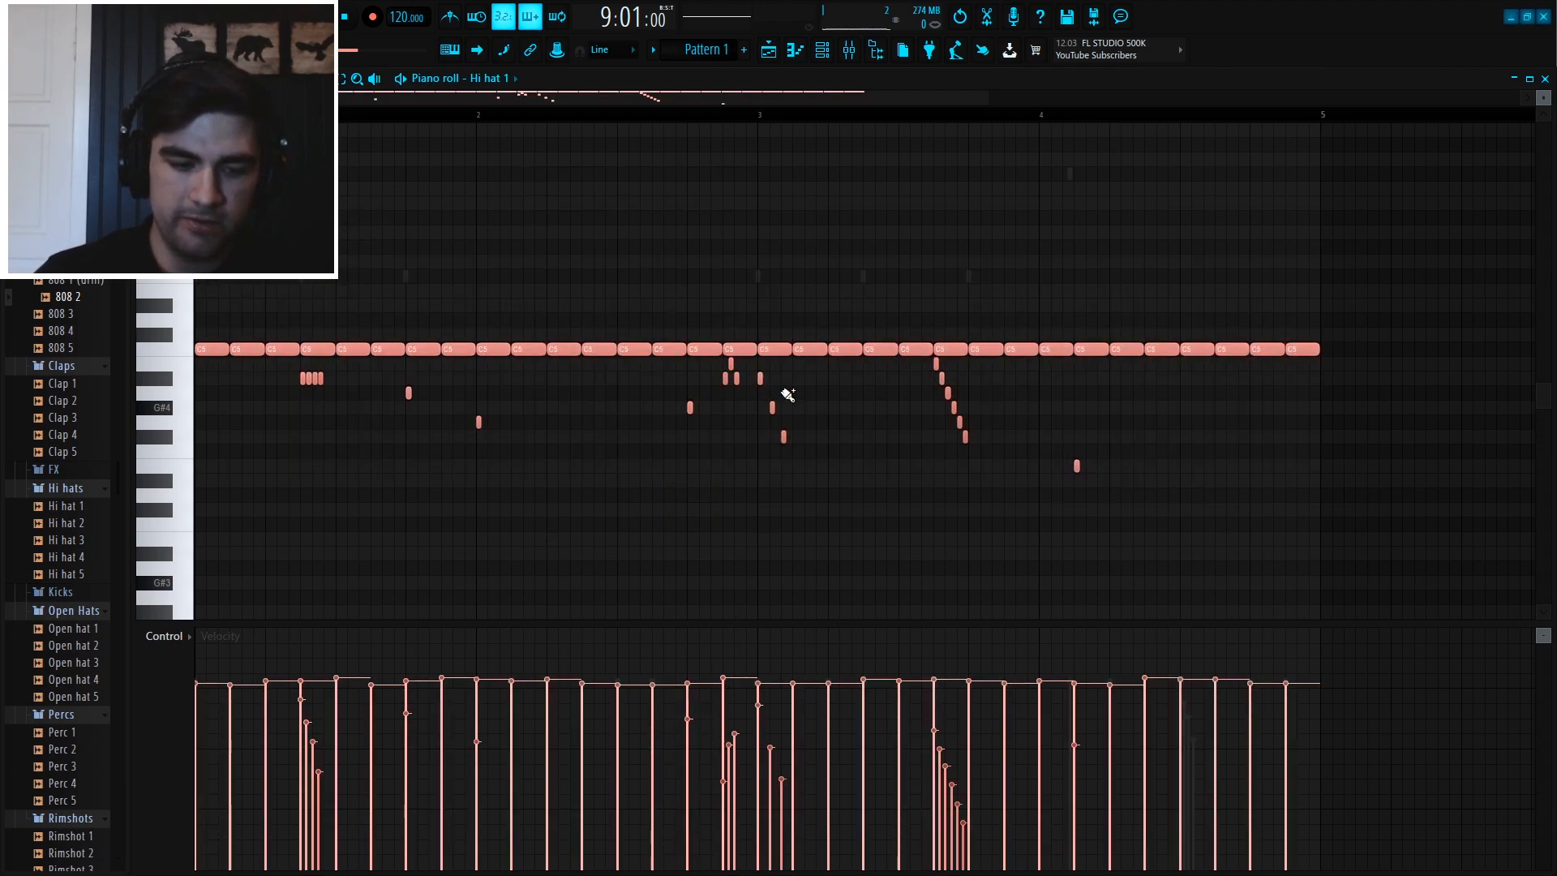
key("alt+r")
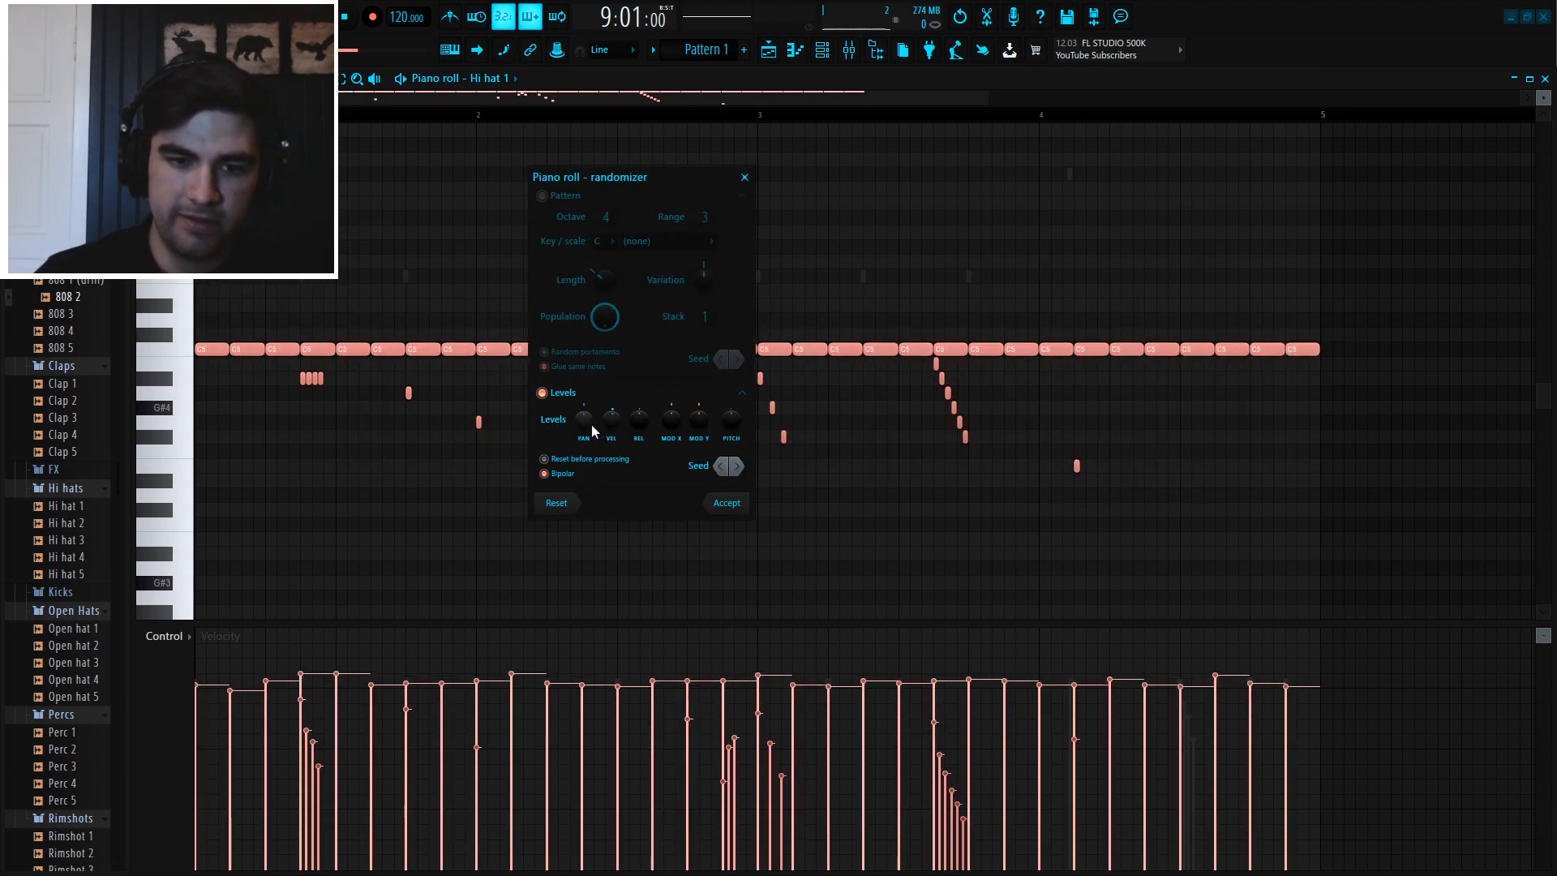
left_click_drag(591, 425, 584, 430)
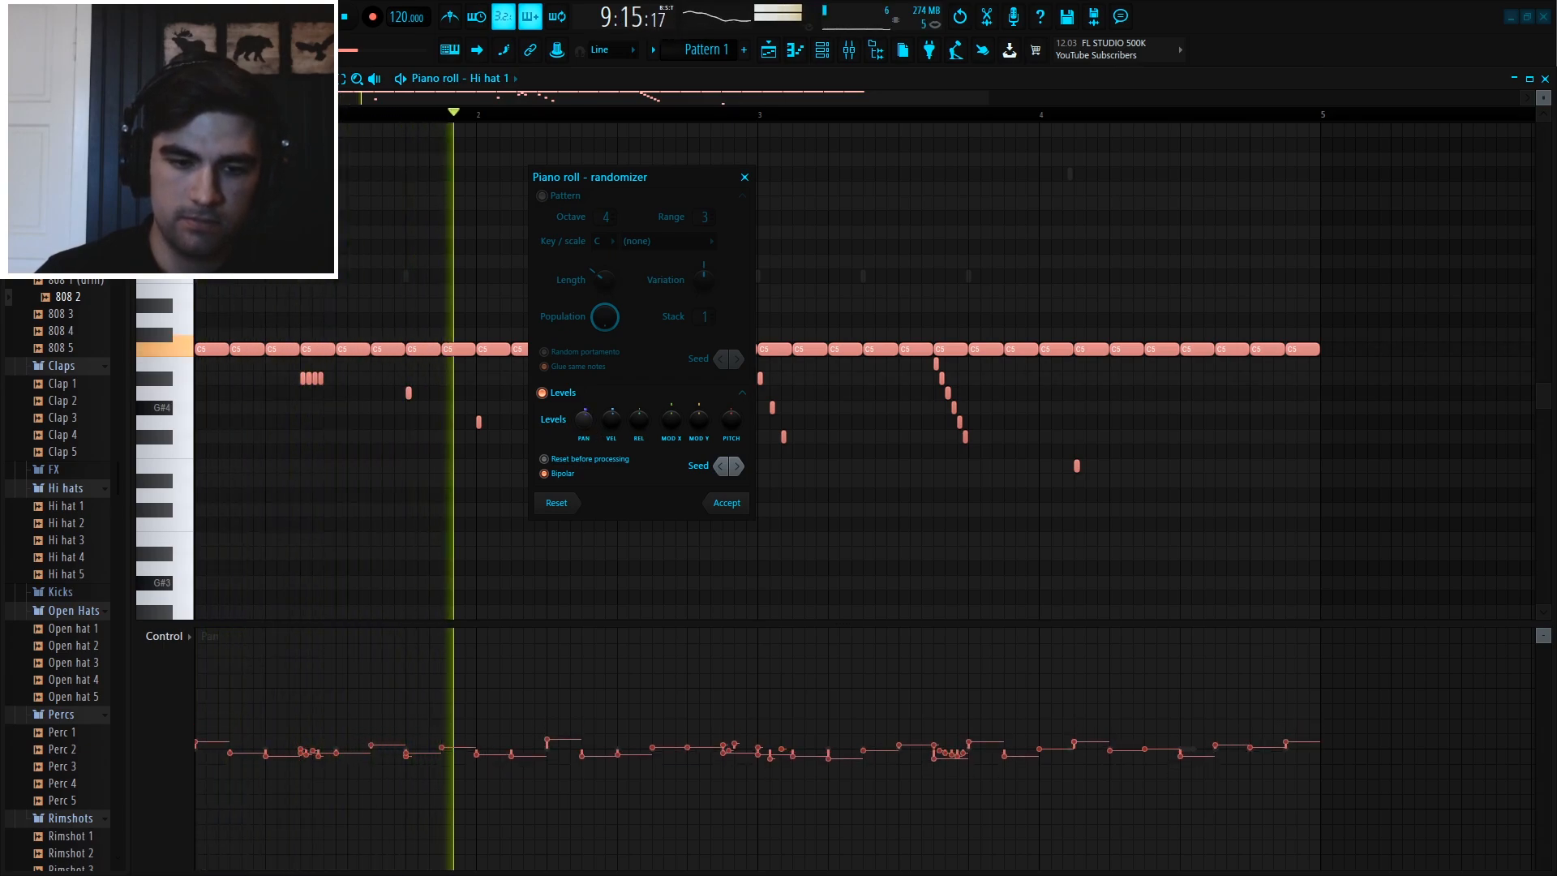
left_click(727, 503)
- Switch the control lane to Velocity and scale all Hi hat 1 velocities by raising the level scaling Multiply amount slightly
key("alt+x")
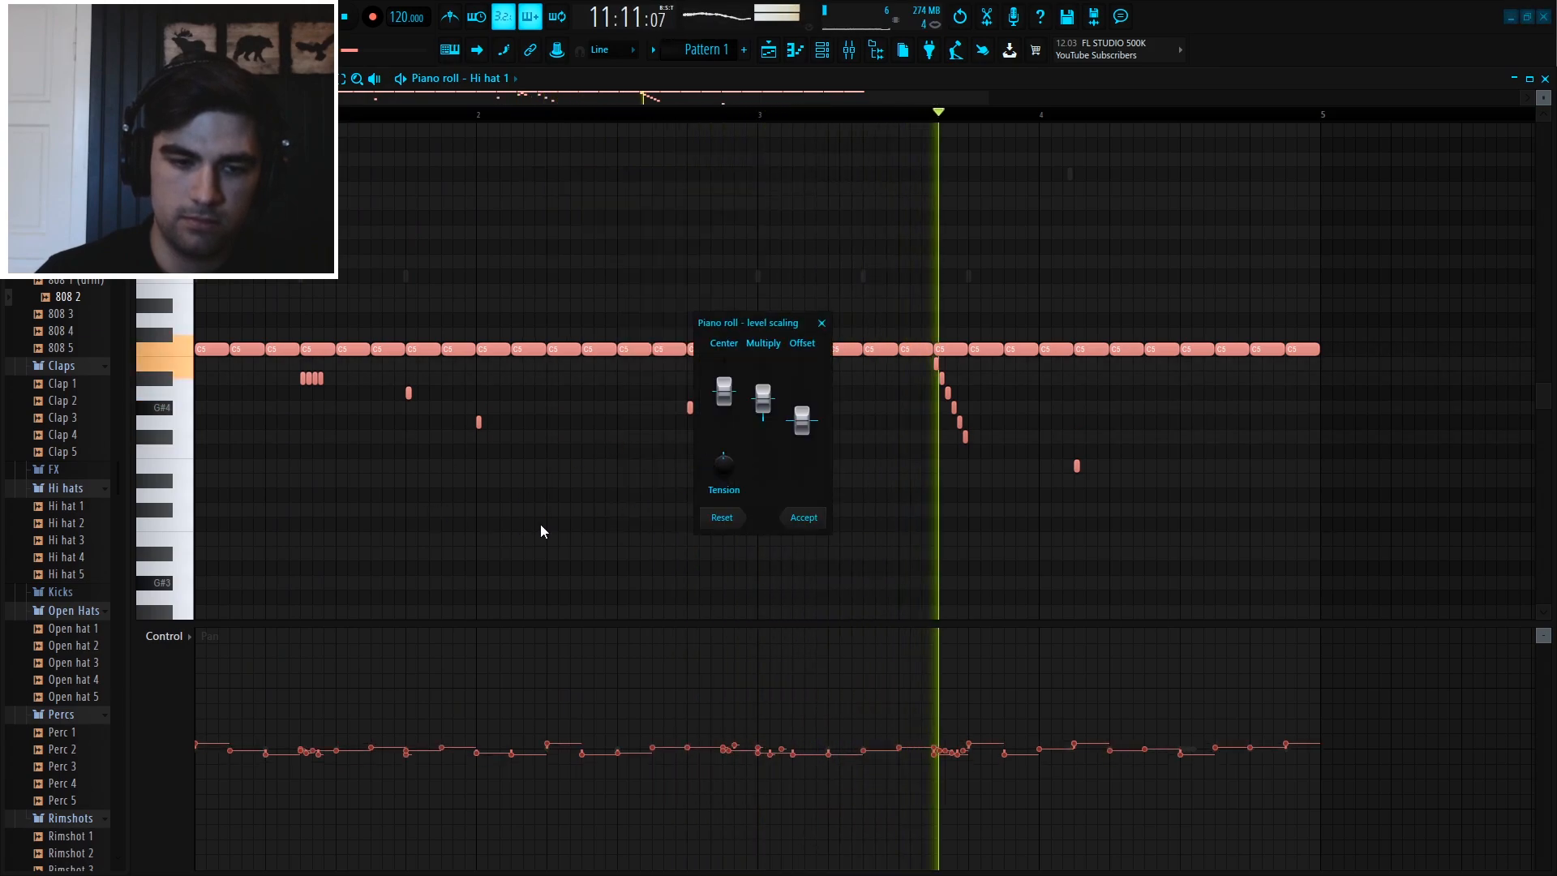
left_click(824, 322)
left_click(182, 636)
left_click(198, 680)
key("alt+x")
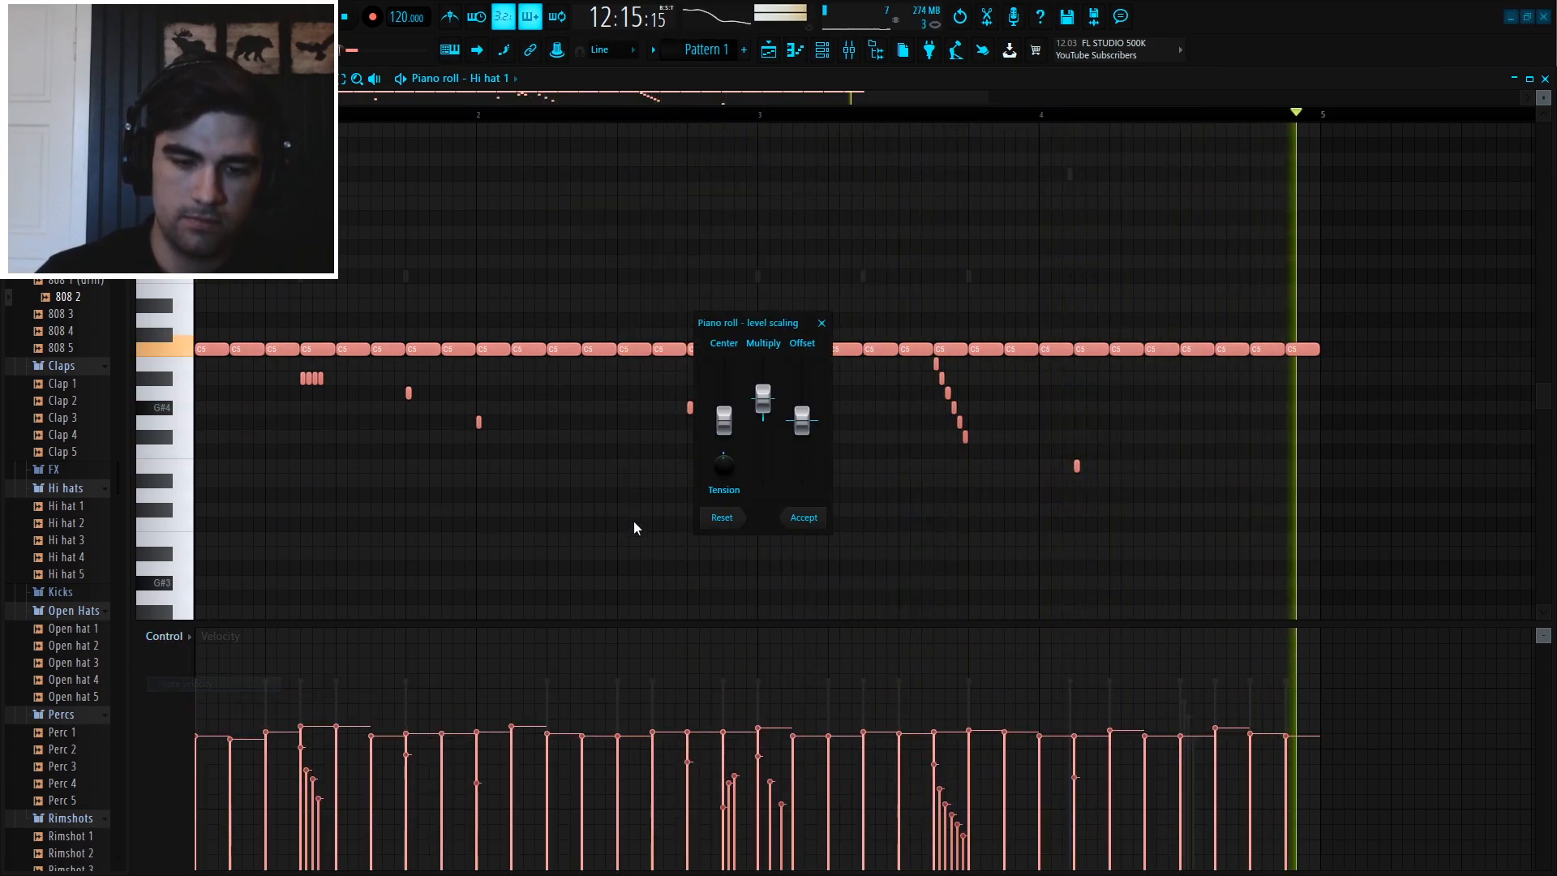
left_click_drag(762, 398, 762, 390)
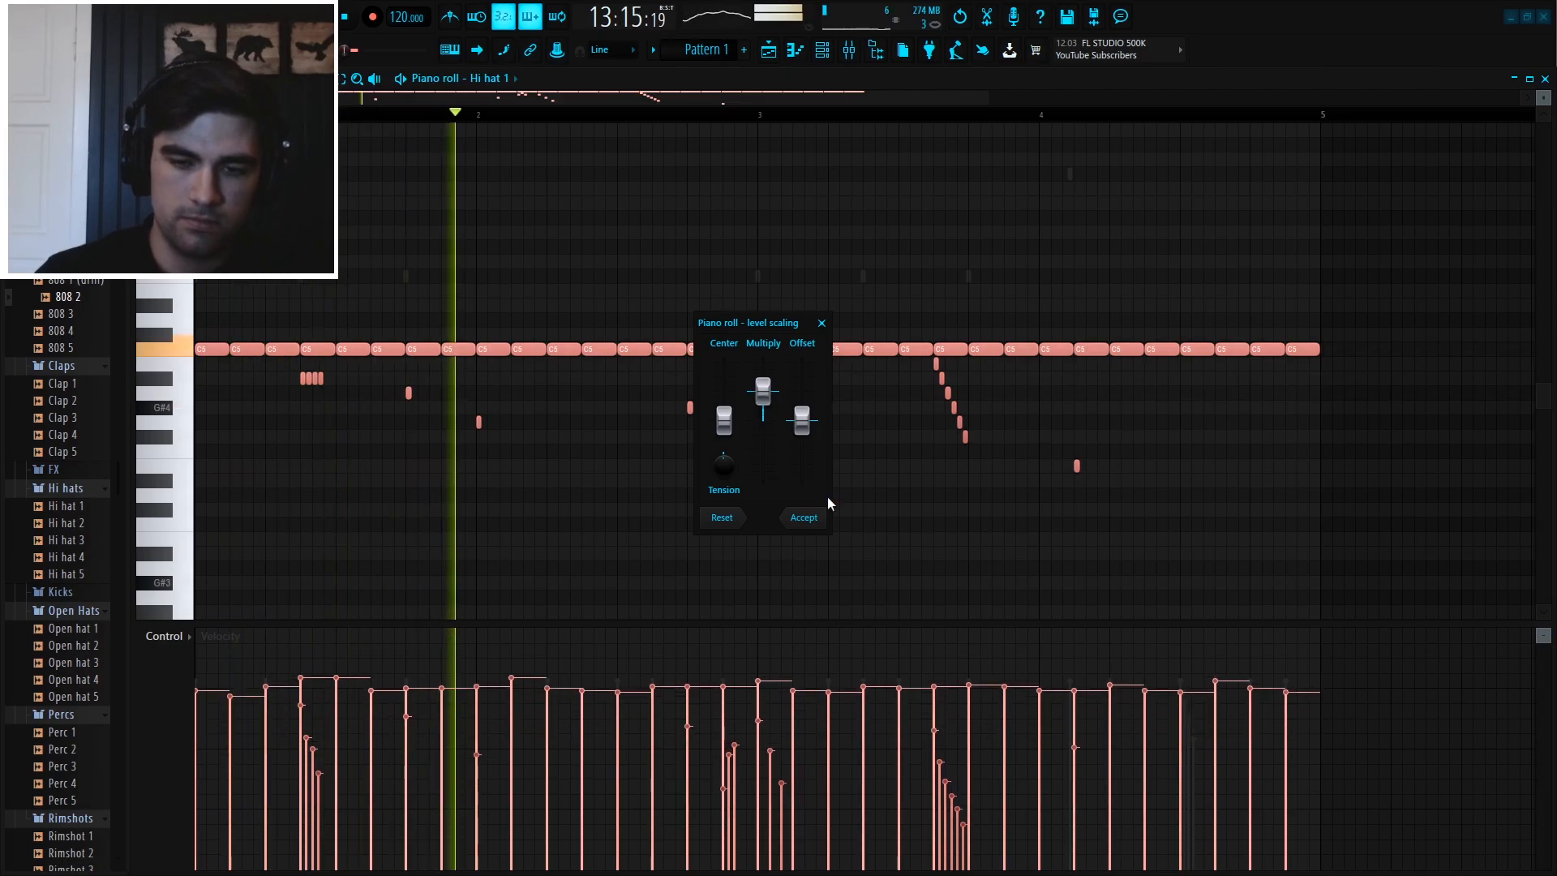
left_click(807, 517)
- Collapse the velocity lane, clear the note selection and show the channel rack
left_click_drag(814, 624, 746, 869)
left_click(1122, 435, "ctrl")
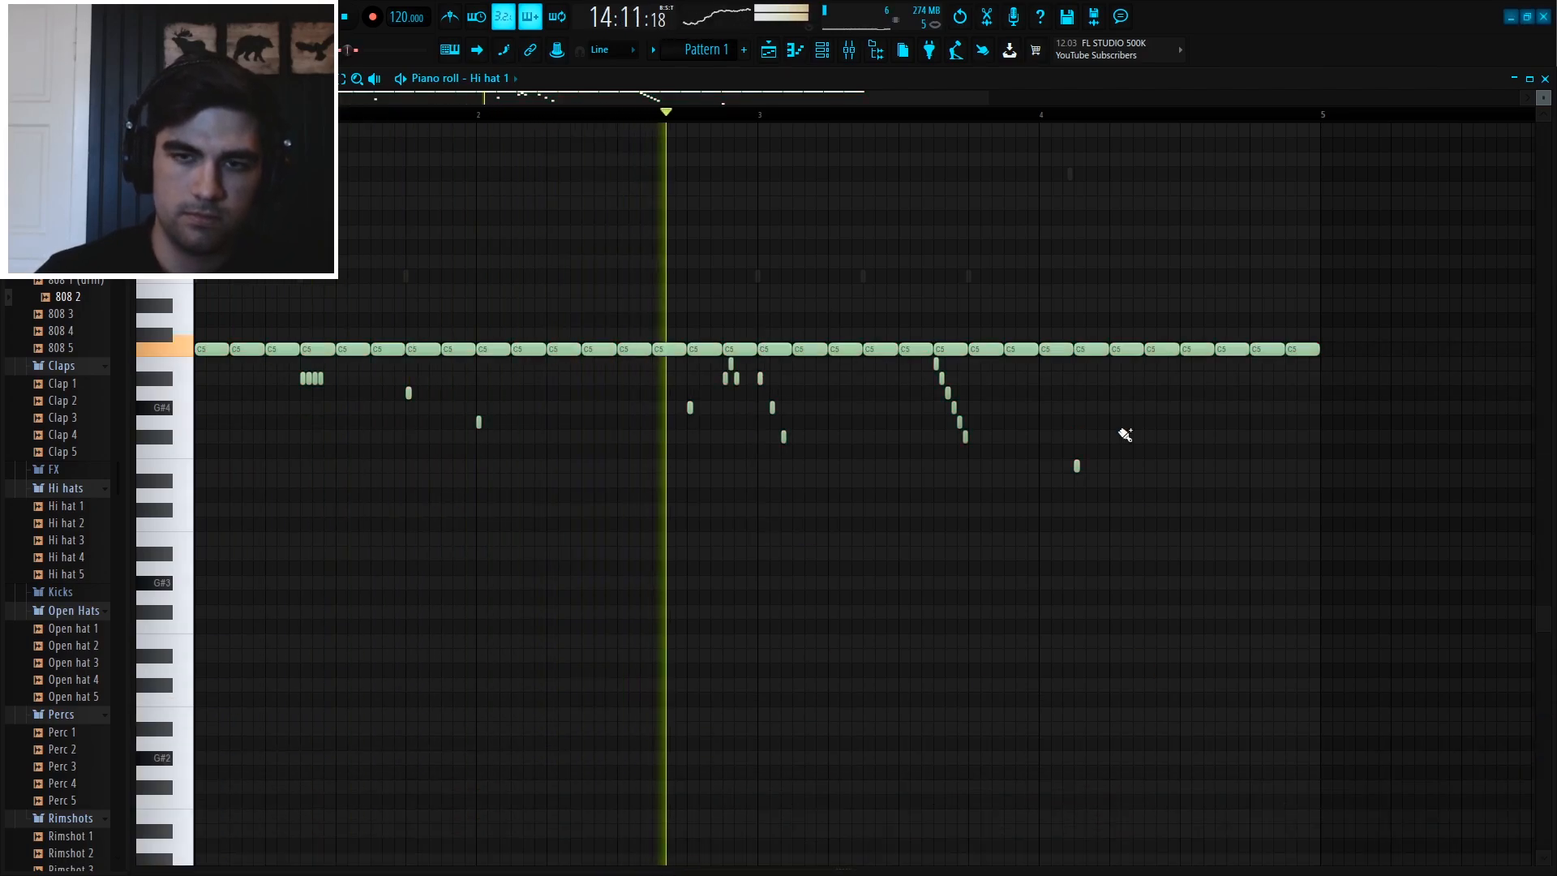
left_click(823, 51)
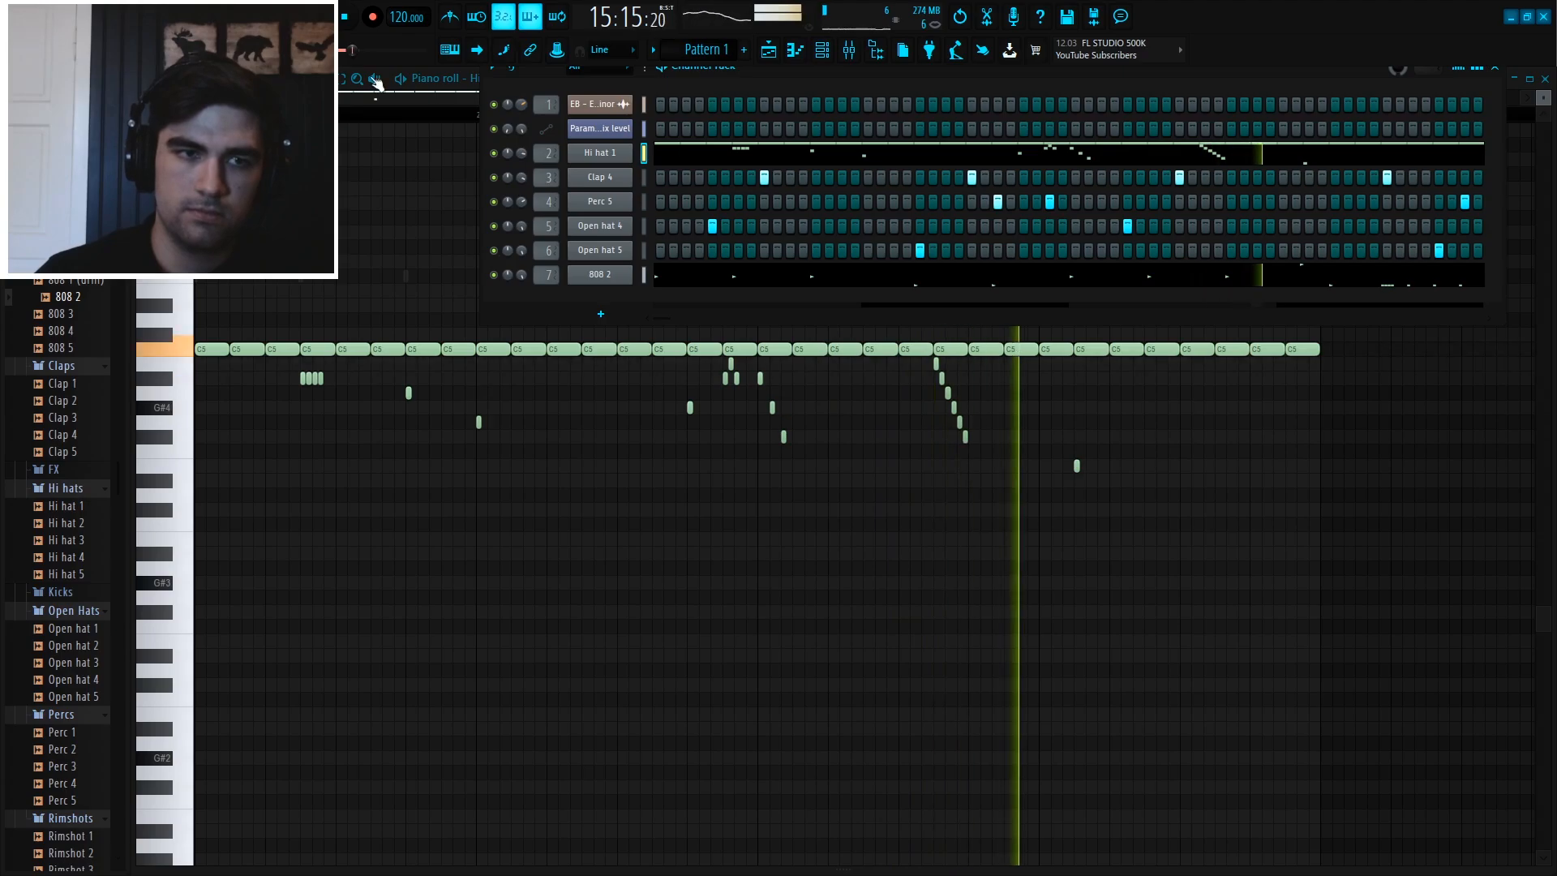
- Find the Kick 6 sample in the drum kit's Kicks folder and add it as a new channel below 808 2
left_click(375, 82)
left_click(823, 51)
scroll(91, 416, "down", 1)
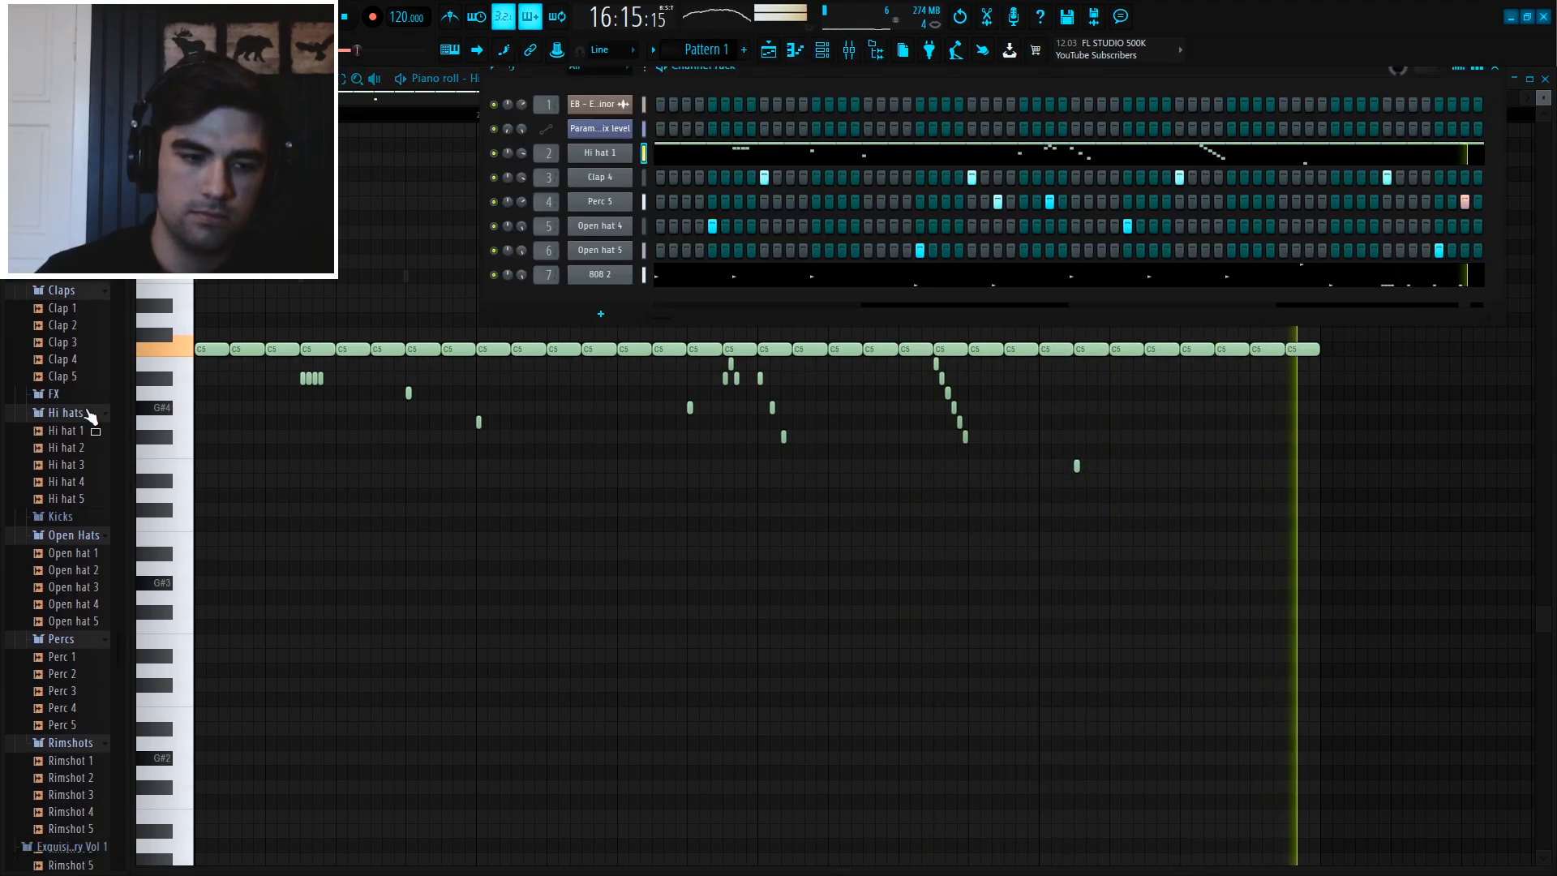
scroll(90, 430, "down", 3)
scroll(94, 480, "up", 4)
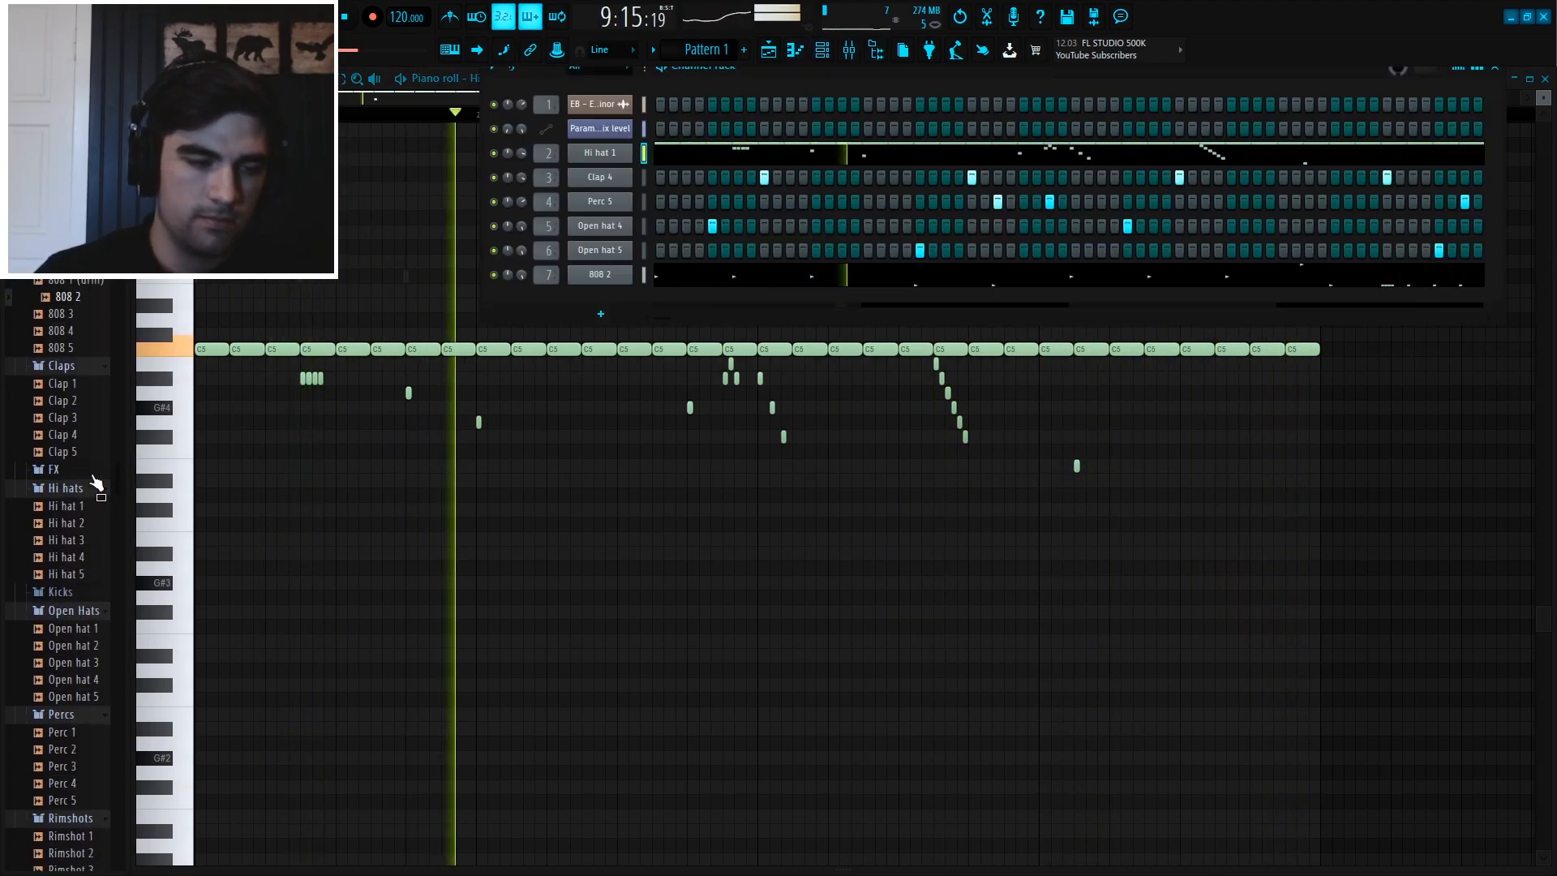
key("space")
scroll(96, 483, "down", 4)
scroll(82, 607, "up", 4)
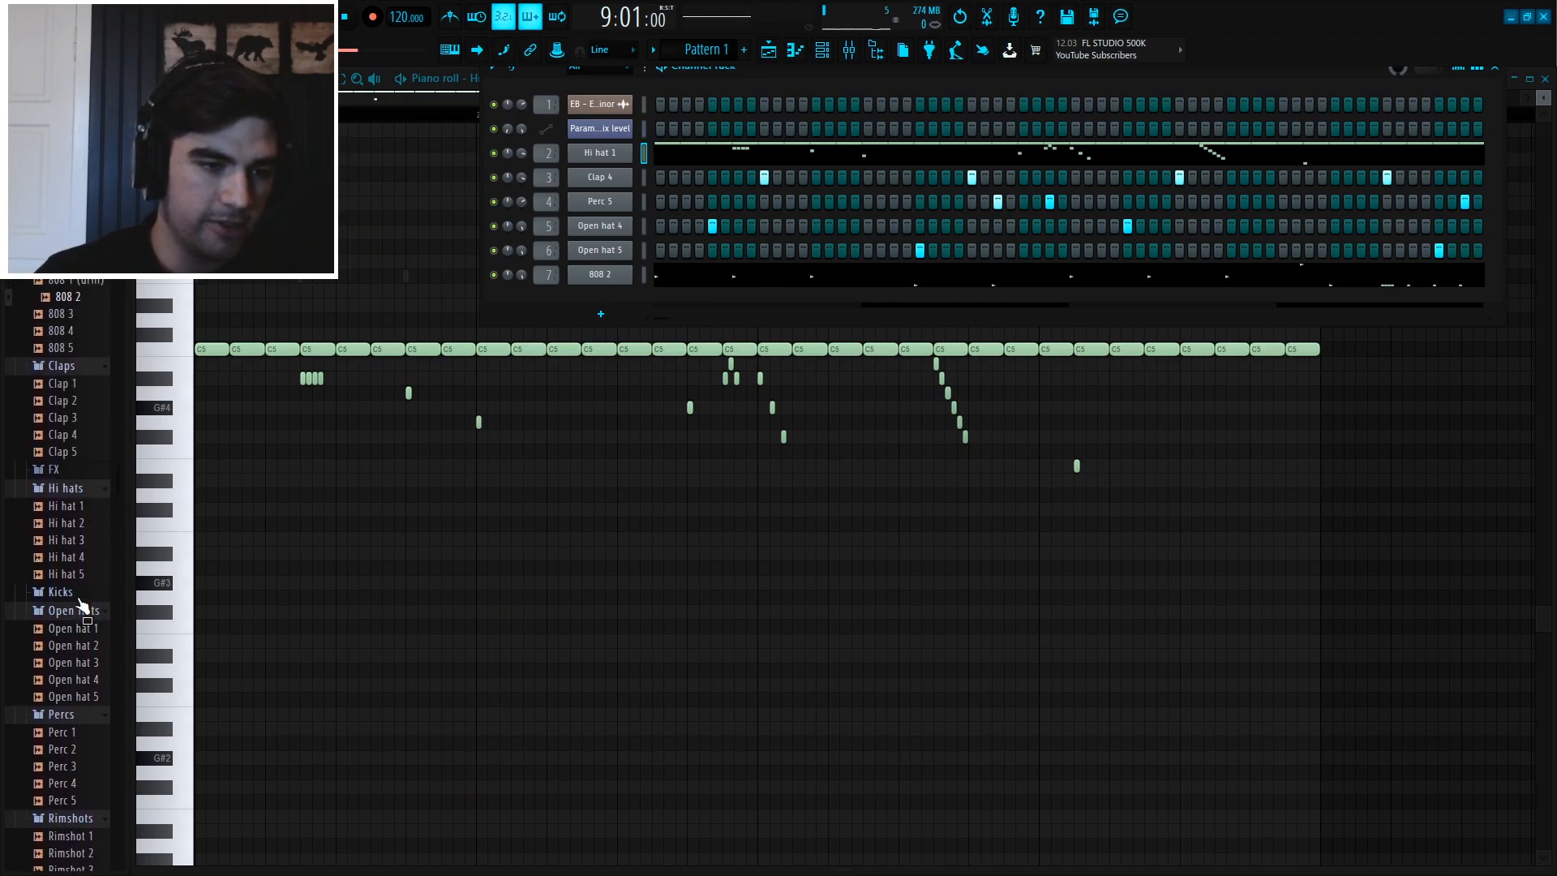
scroll(77, 460, "down", 4)
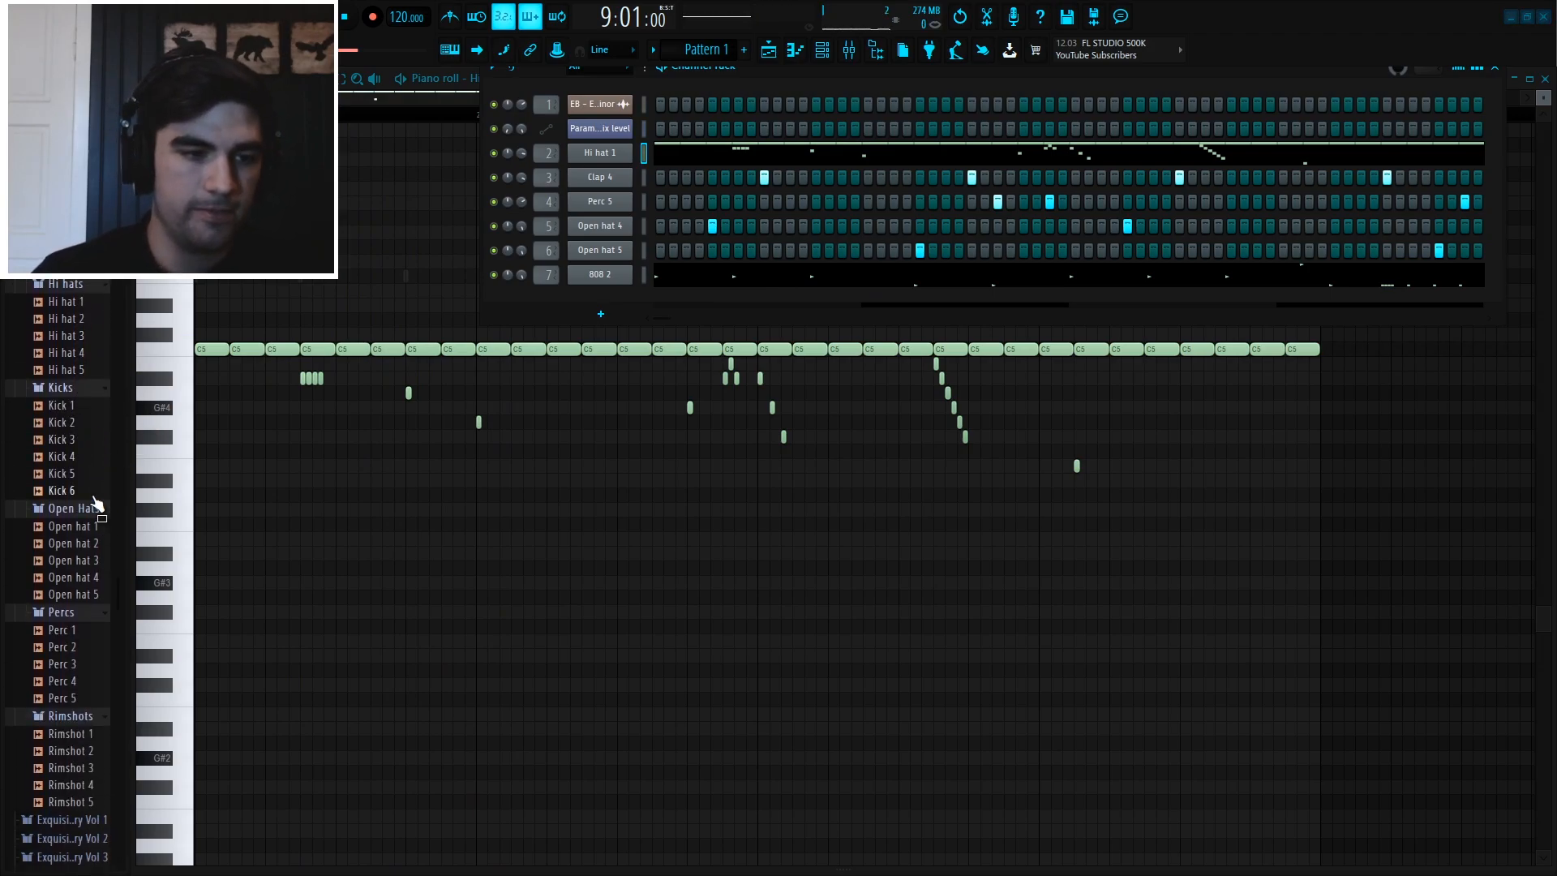
left_click_drag(69, 495, 359, 429)
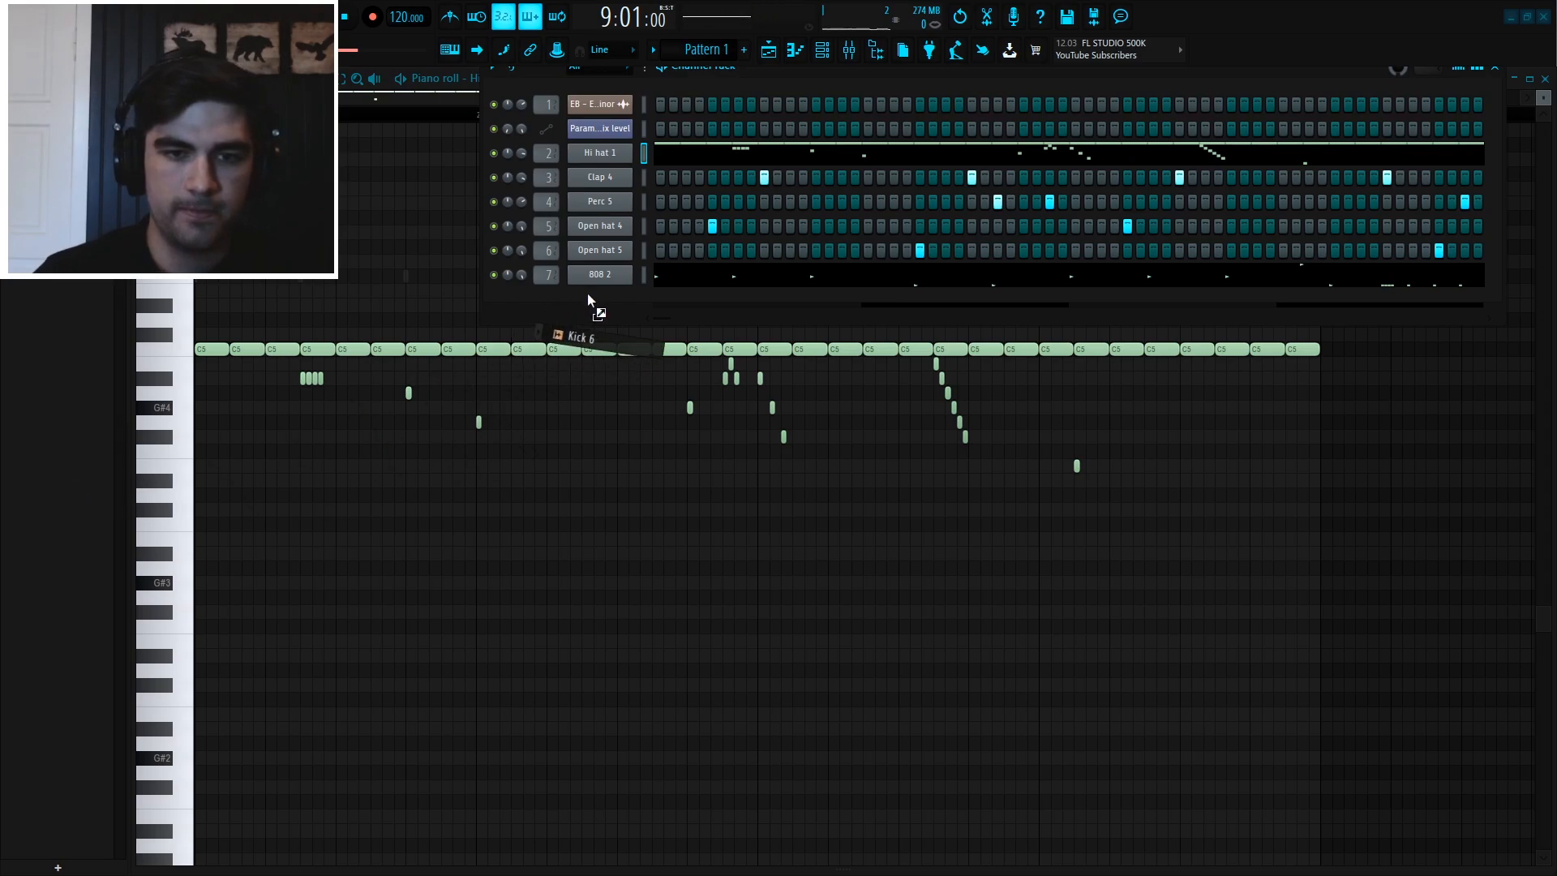
left_click_drag(587, 294, 545, 300)
- Play the pattern and place Kick 6 hits on steps 1, 7, 13, 21 and 27, in line with the 808 notes
key("space")
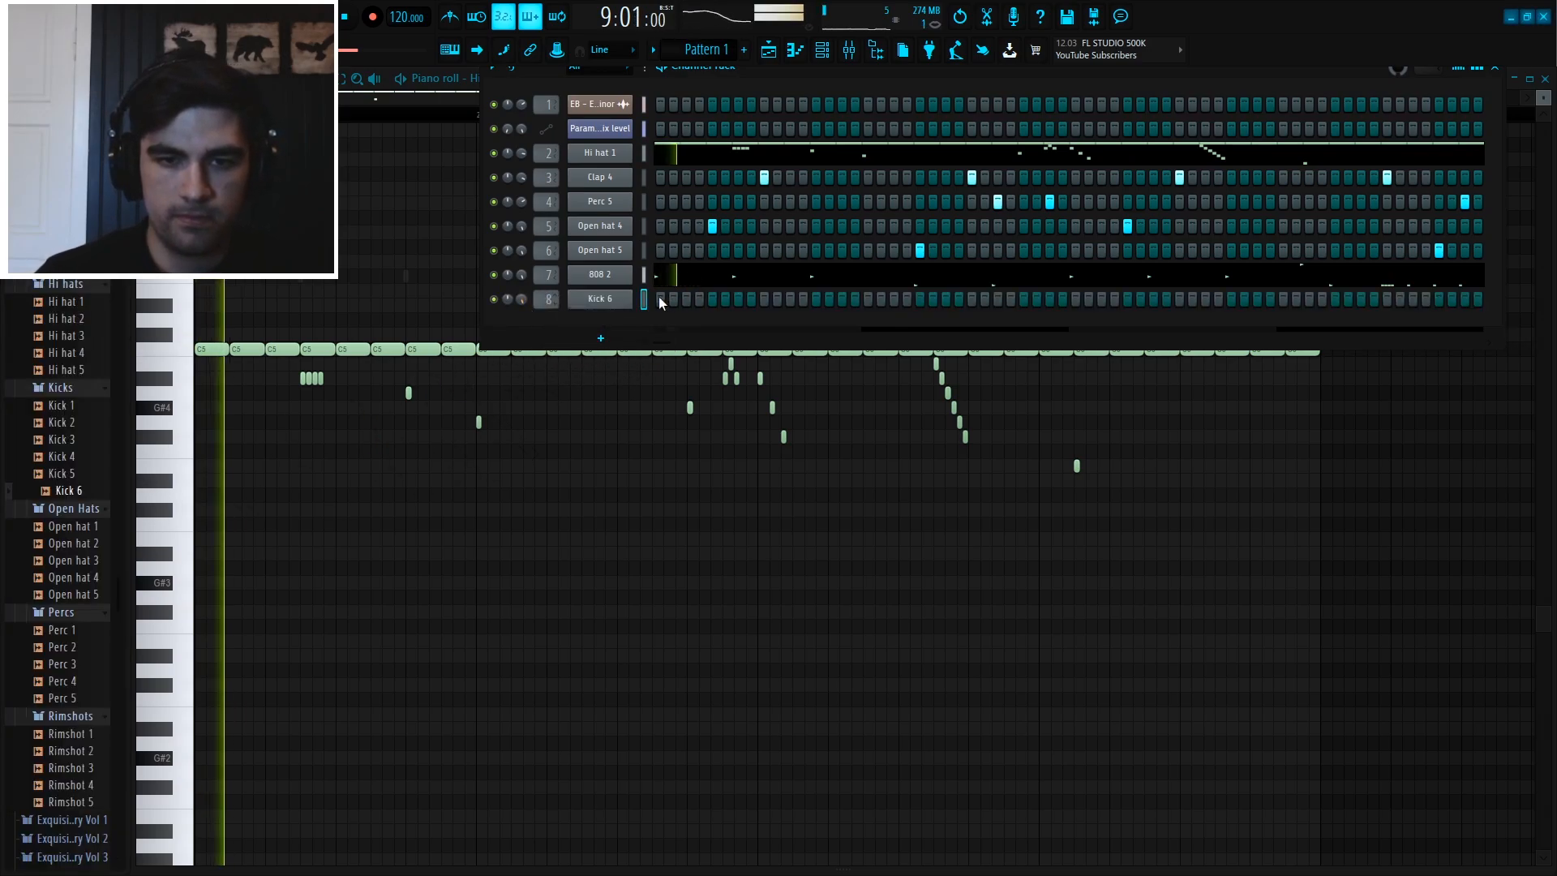
left_click(737, 299)
left_click(816, 299)
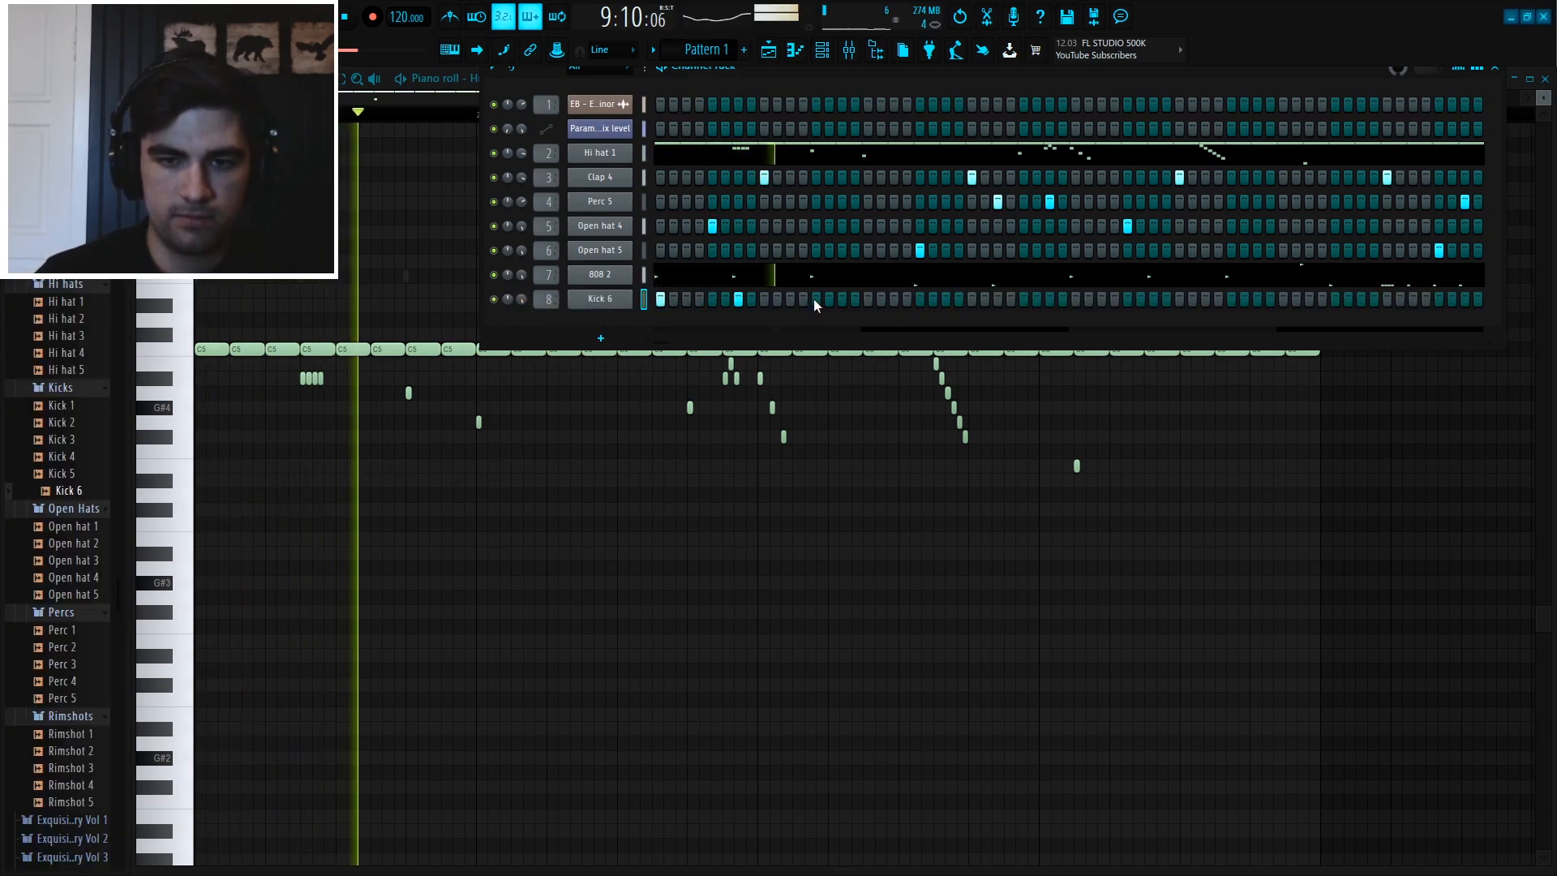
left_click(920, 299)
left_click(919, 298)
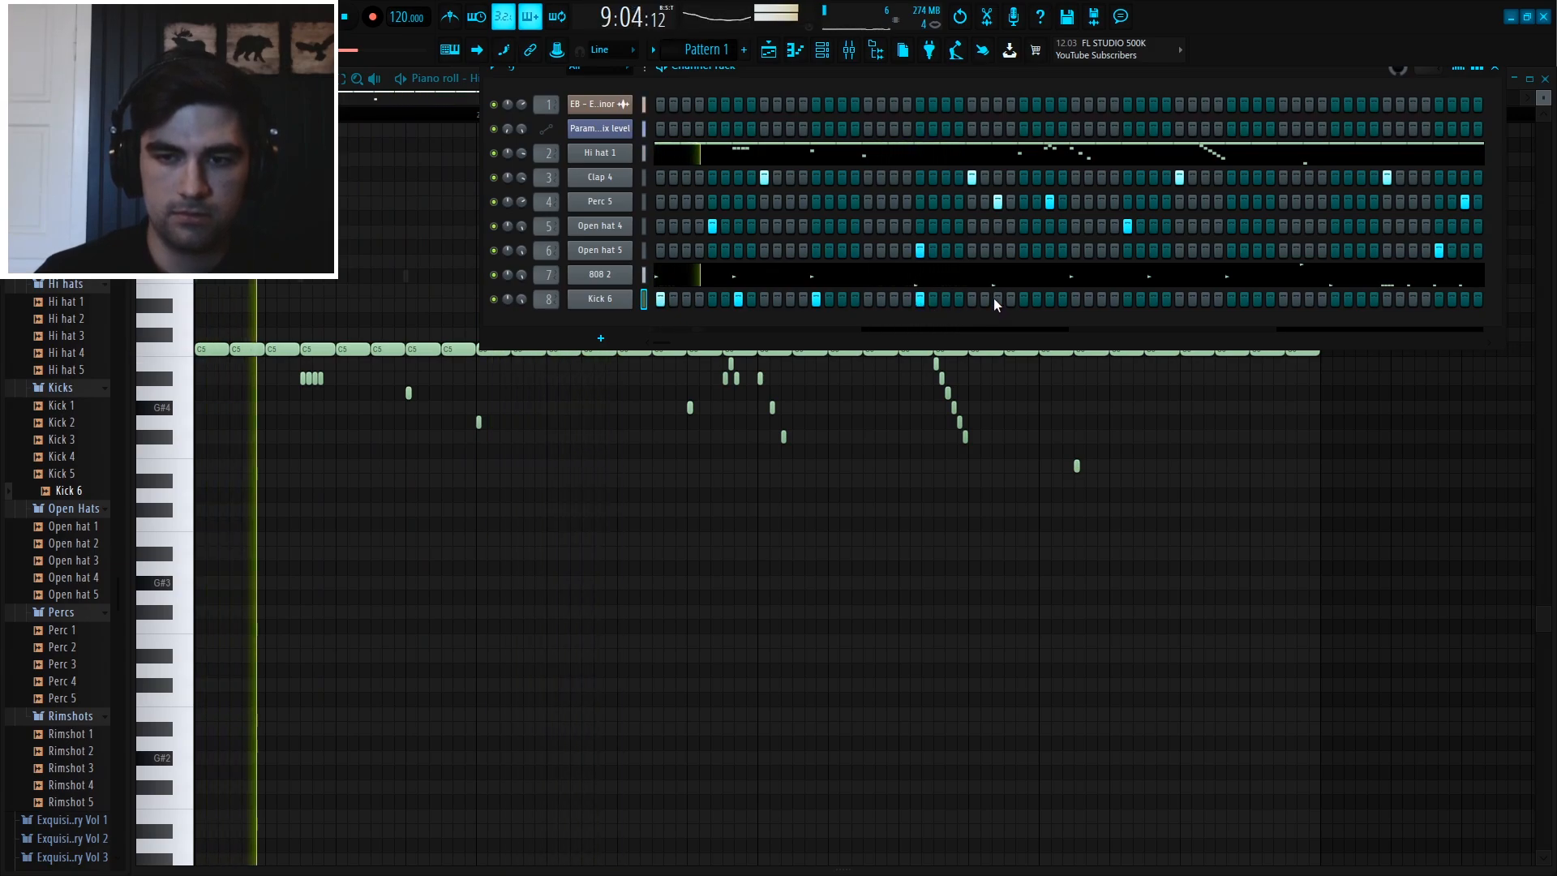
left_click(996, 299)
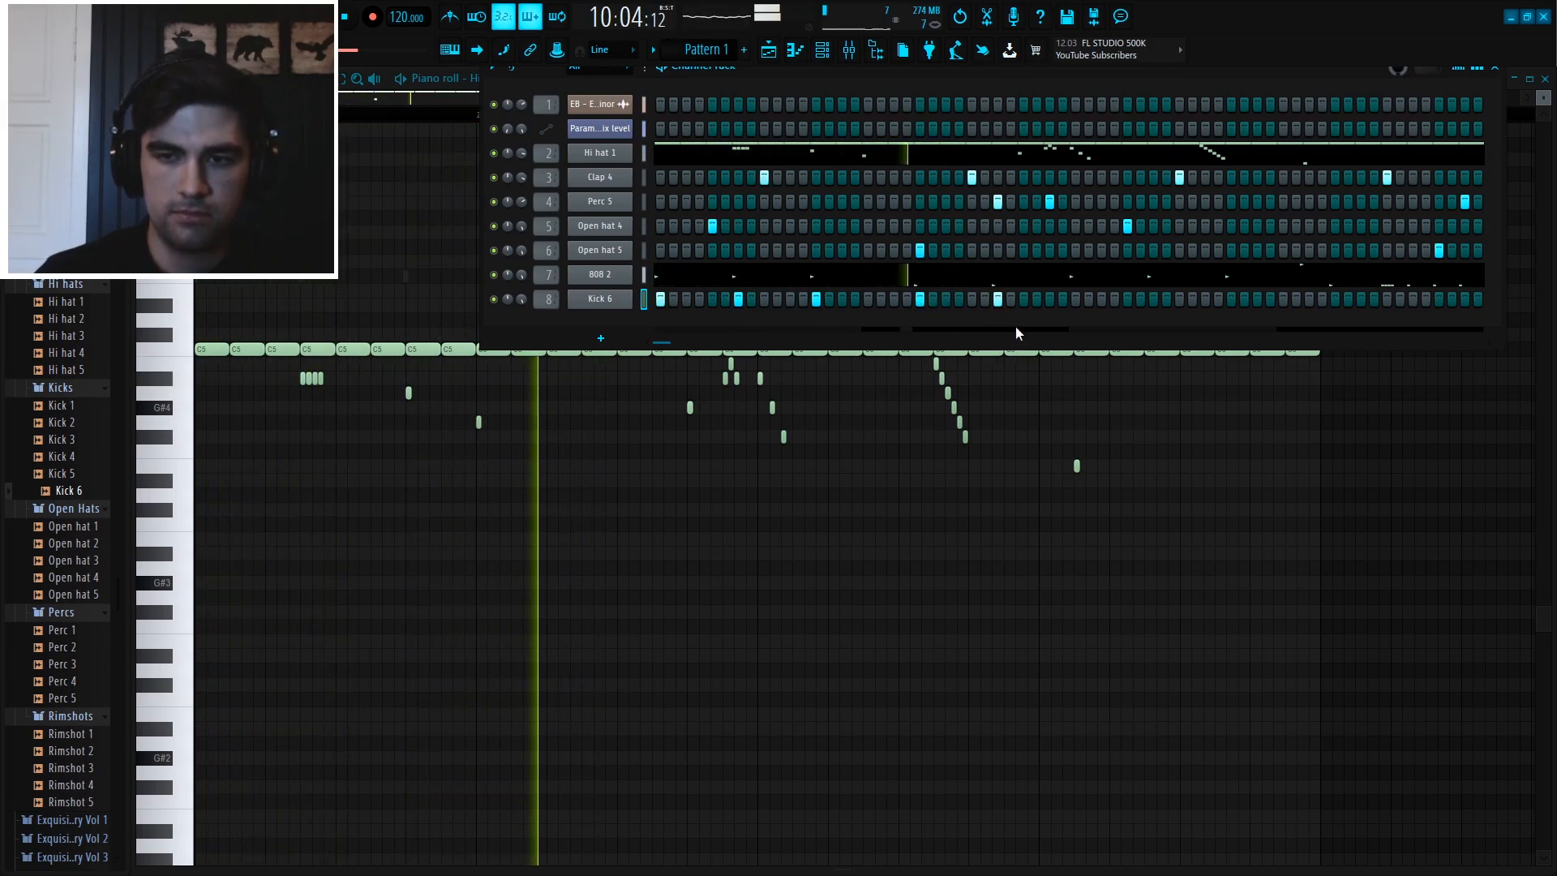
- Continue the Kick 6 pattern with hits on steps 33, 39, 45, 53, 57 and 61
left_click(1075, 299)
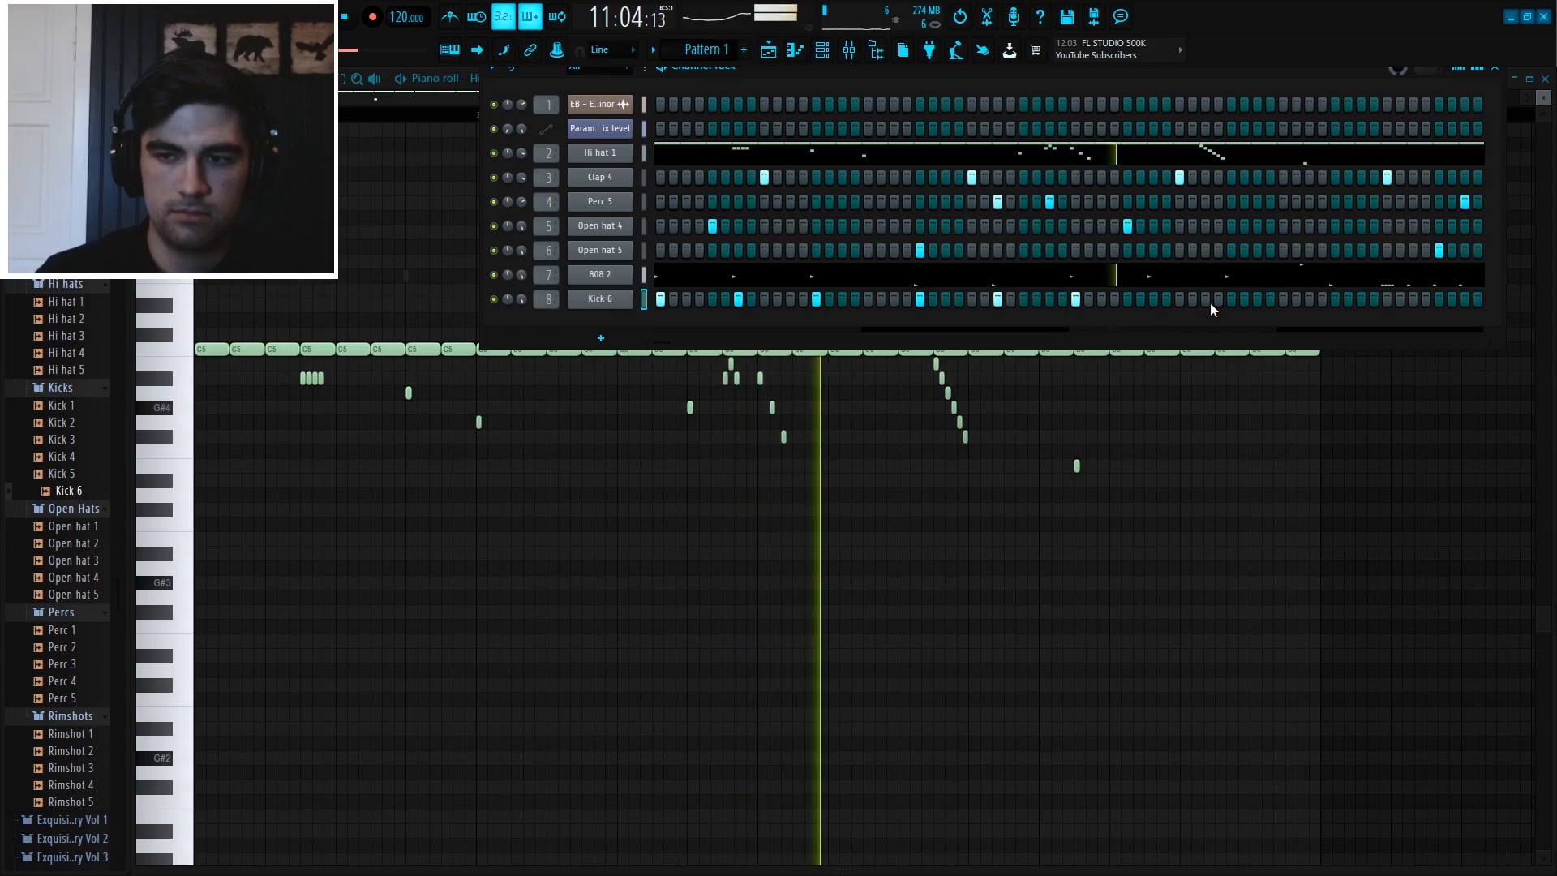
key("space")
left_click(1231, 299)
left_click(1334, 298)
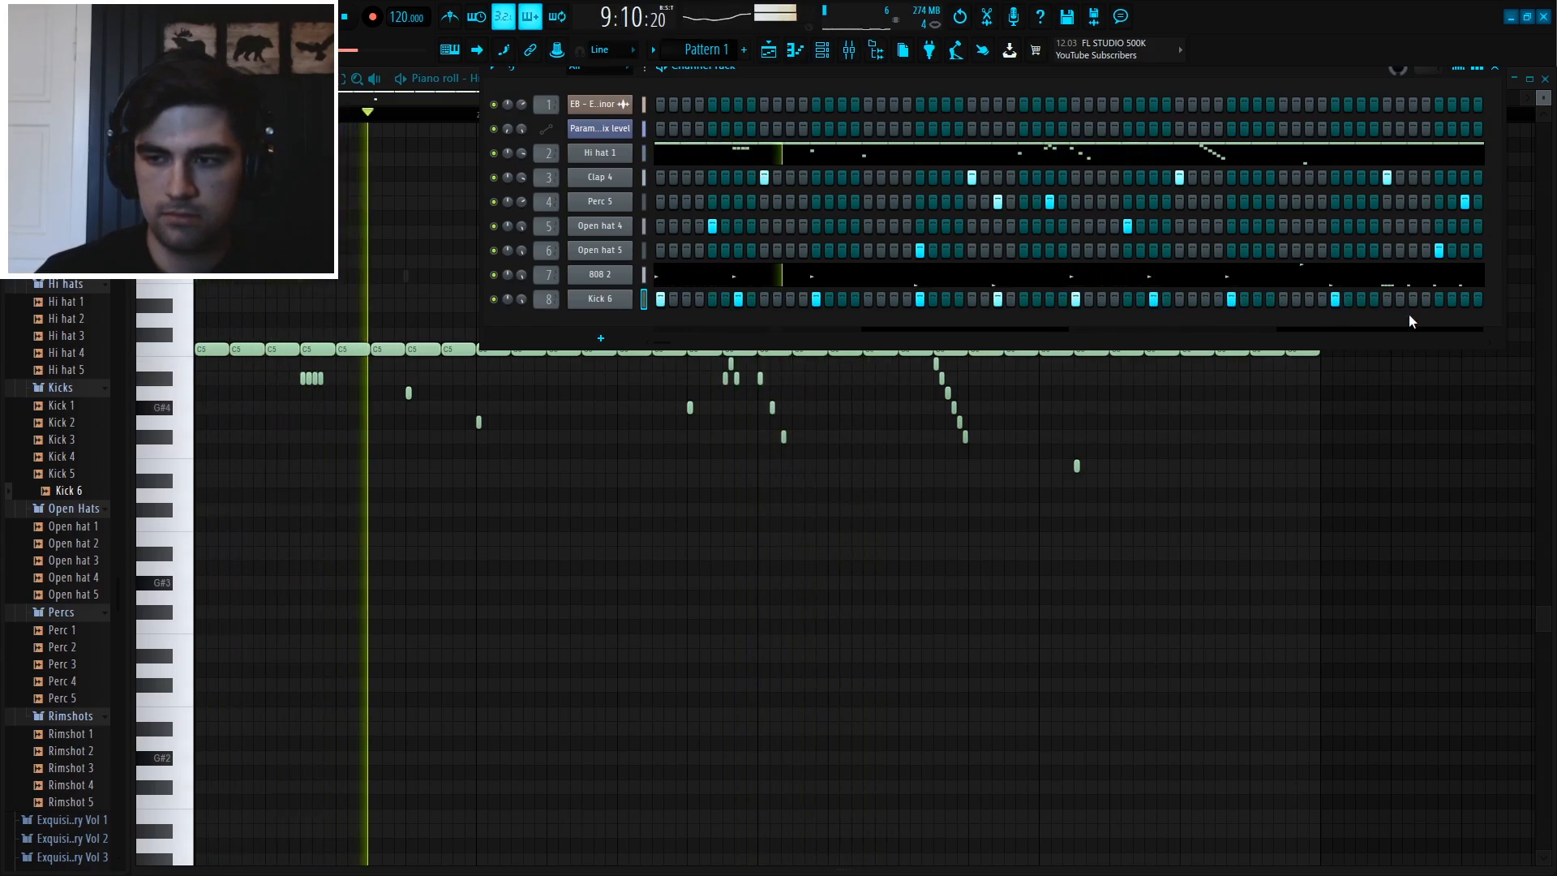
left_click(1386, 298)
left_click(1438, 298)
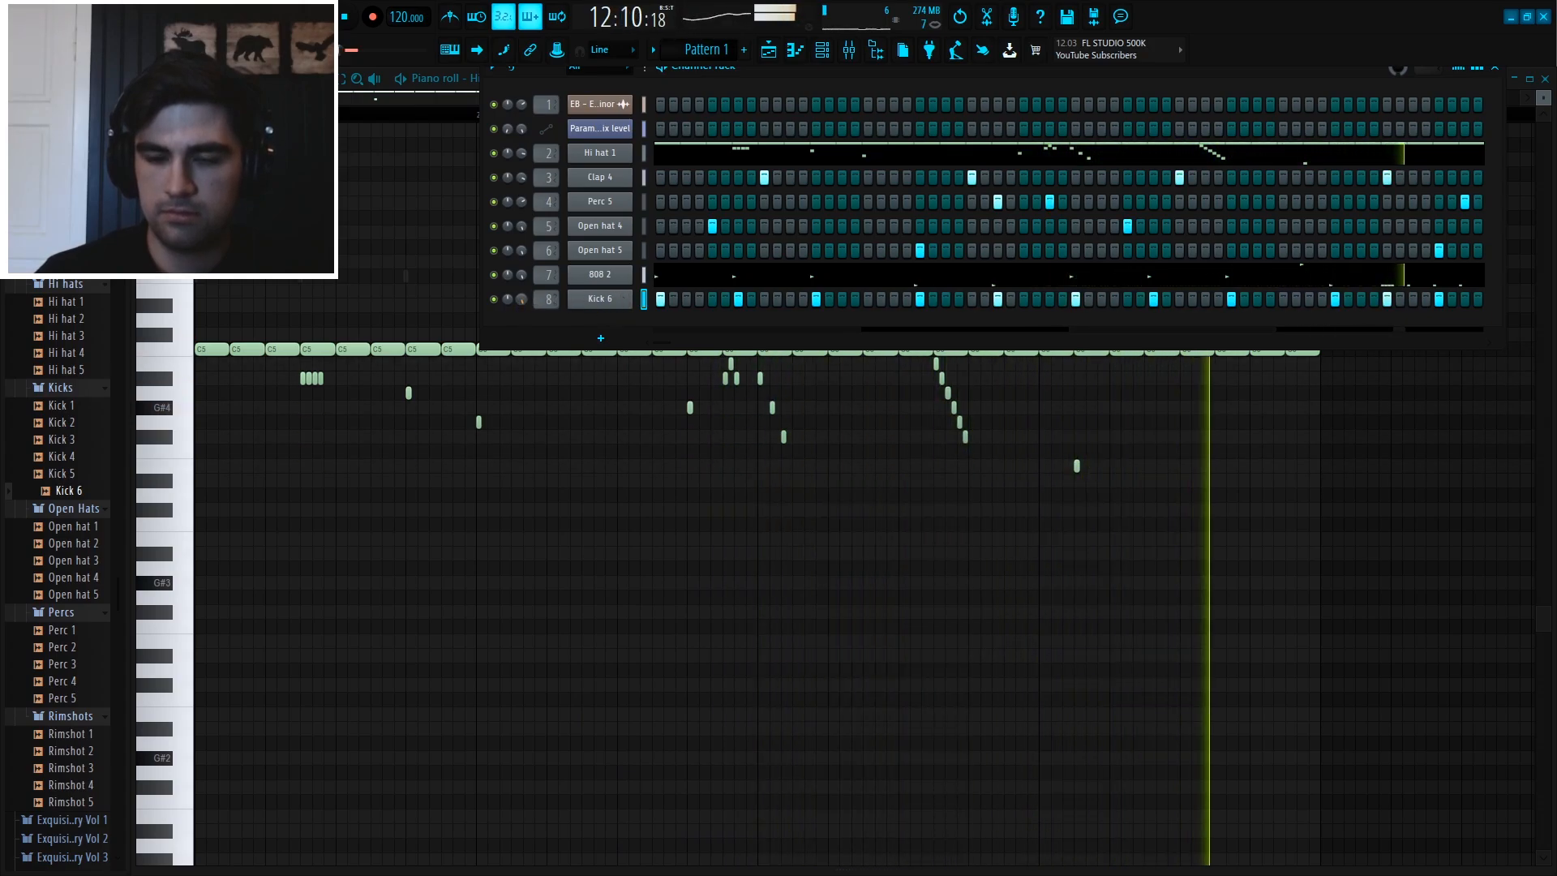
right_click(587, 298)
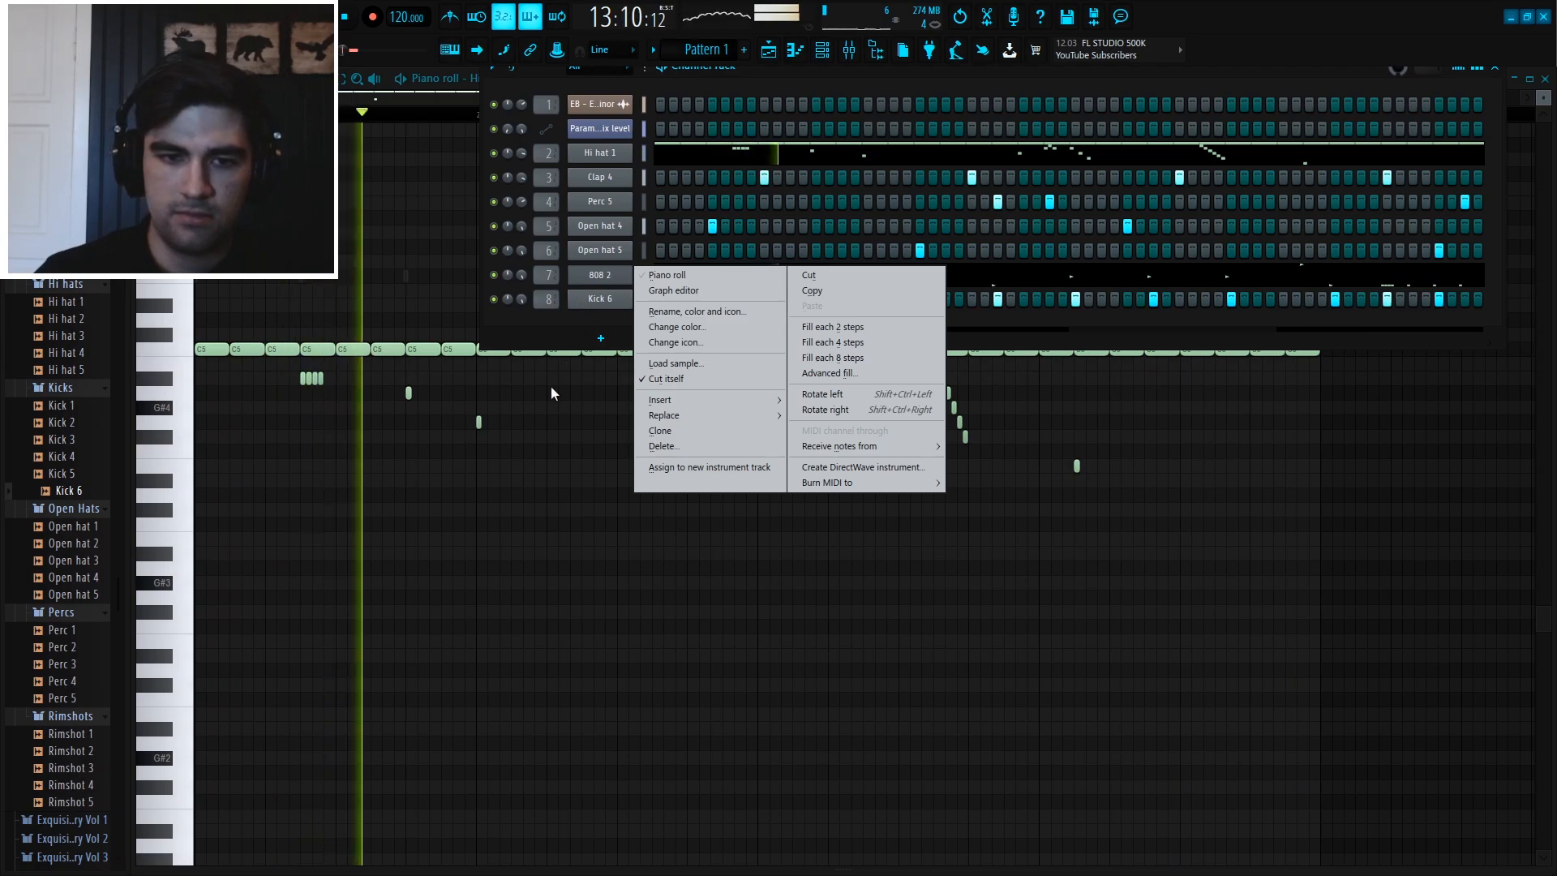
left_click(565, 557)
key("space")
- Open the 808 2 channel in the piano roll, select all its notes and transpose them down a semitone
left_click(835, 54)
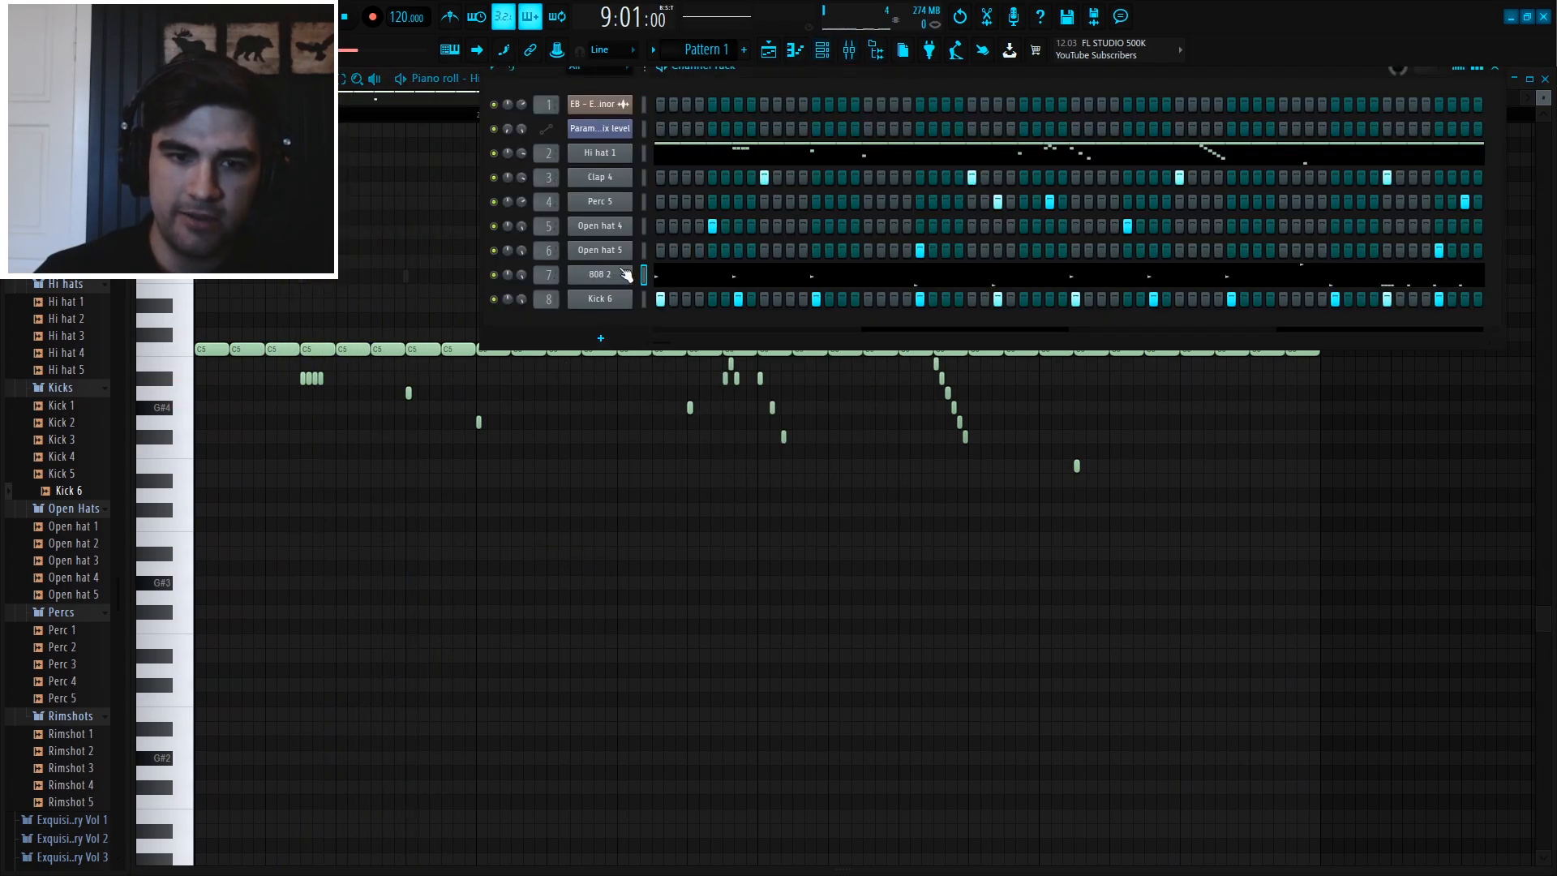
right_click(627, 270)
left_click(668, 275)
left_click_drag(1378, 529, 199, 120)
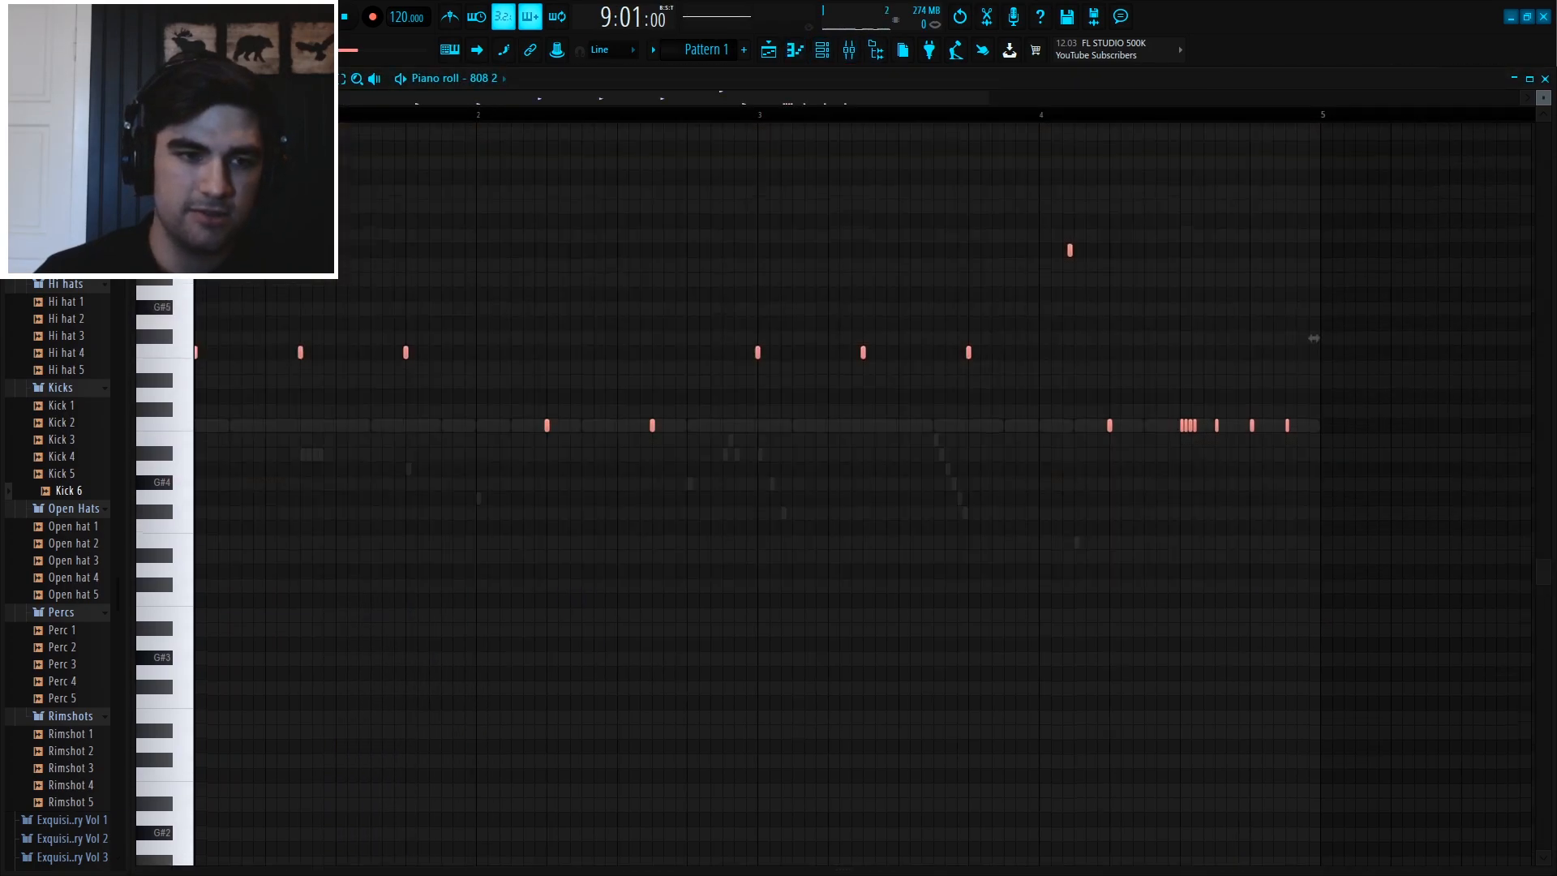
left_click_drag(1314, 342, 1314, 356)
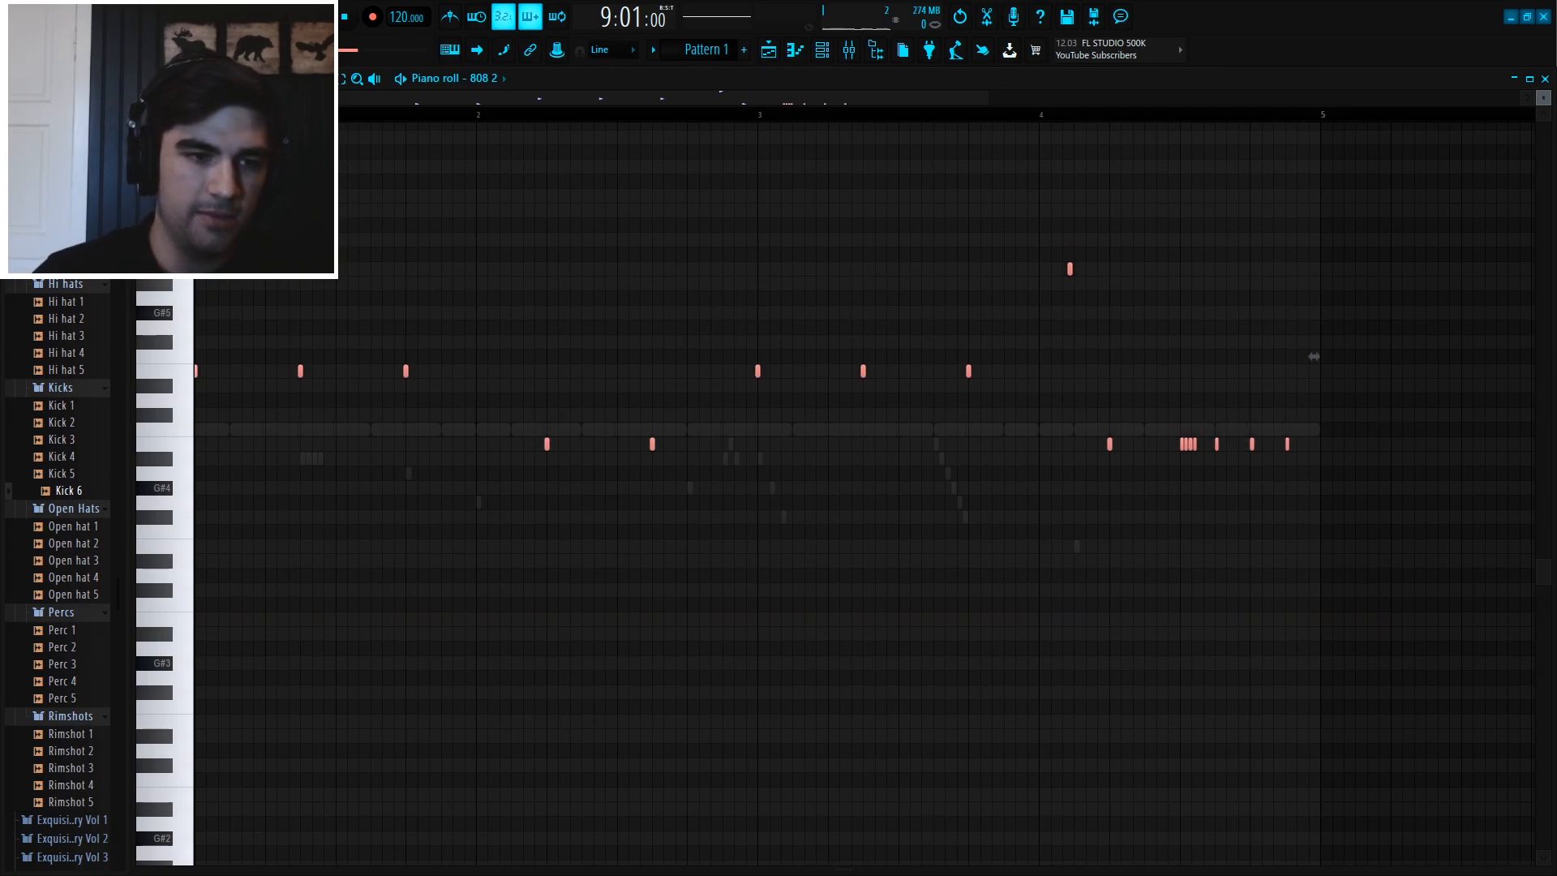
- Check the EB - Elsicario loop's sampler pitch settings during playback, then return to the 808 2 piano roll
left_click(838, 47)
left_click(606, 104)
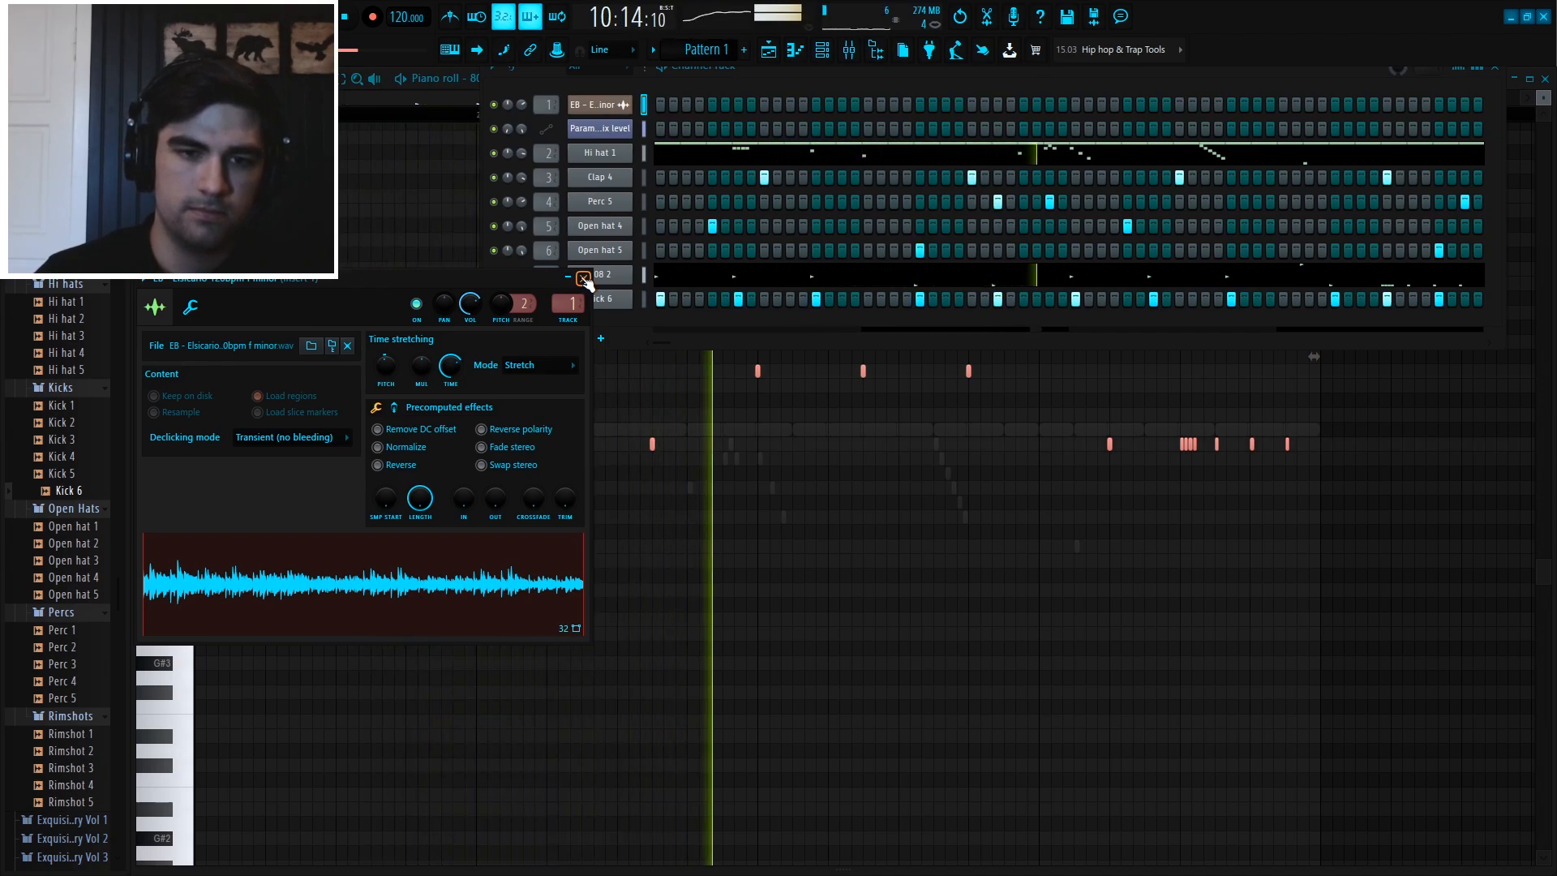
left_click(634, 323)
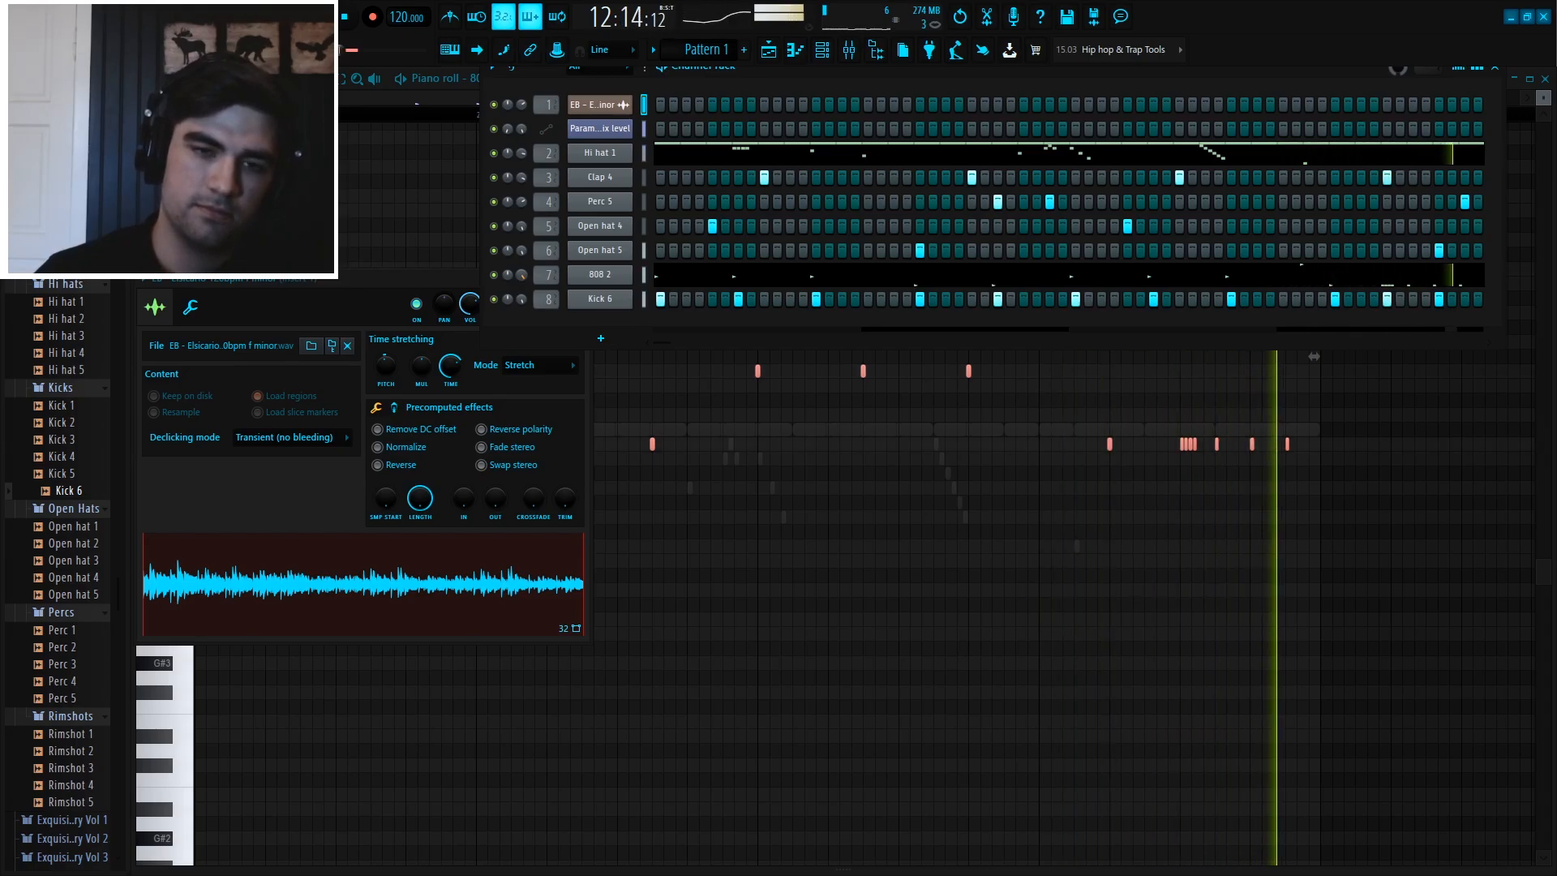
left_click(383, 367)
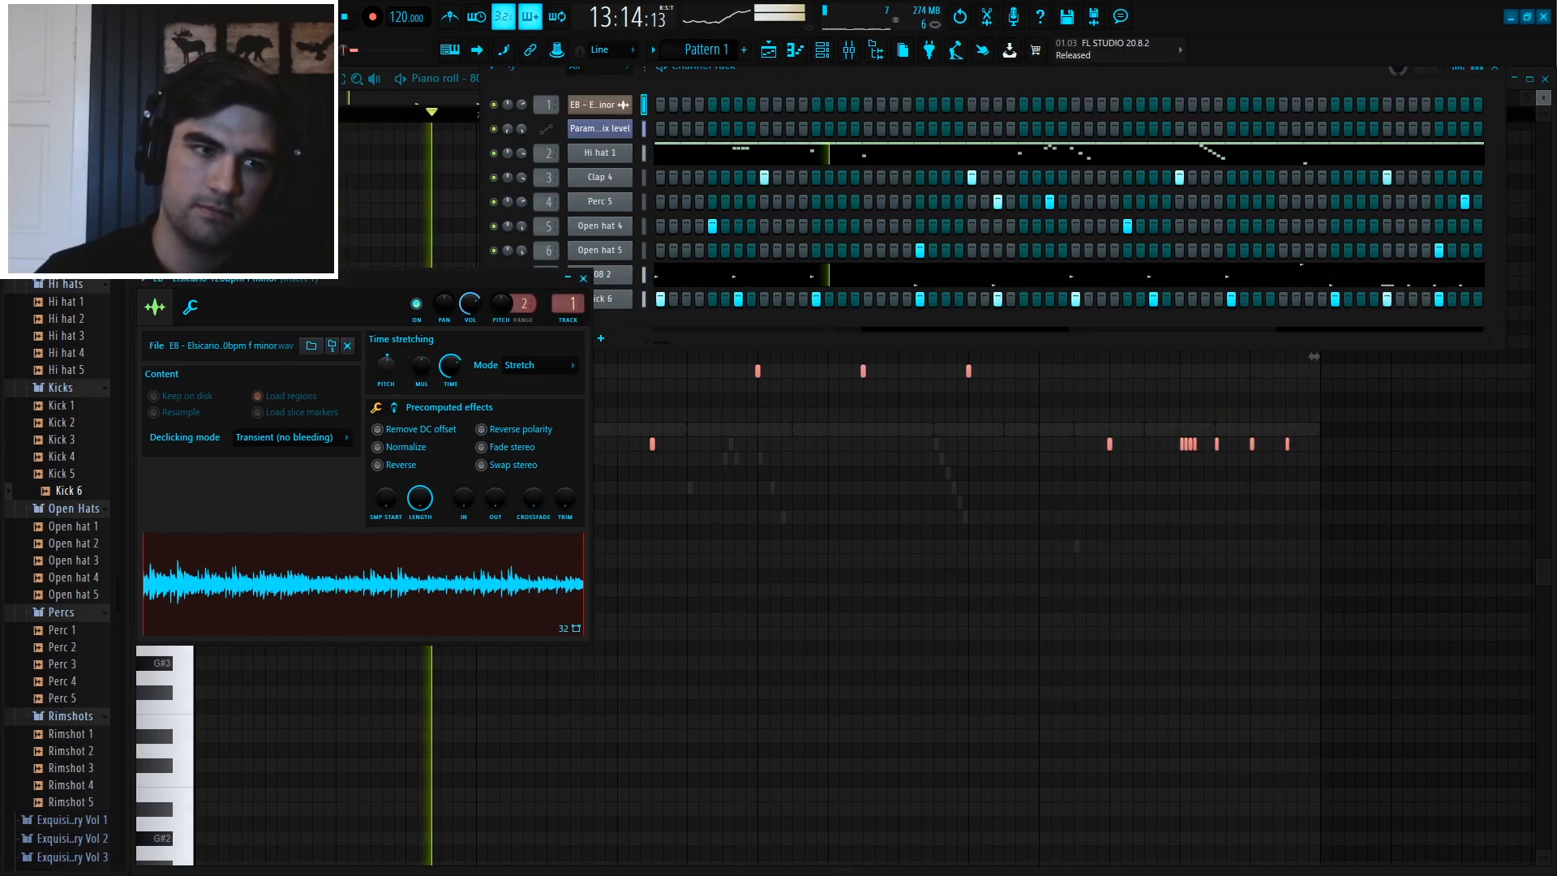
left_click(1403, 625)
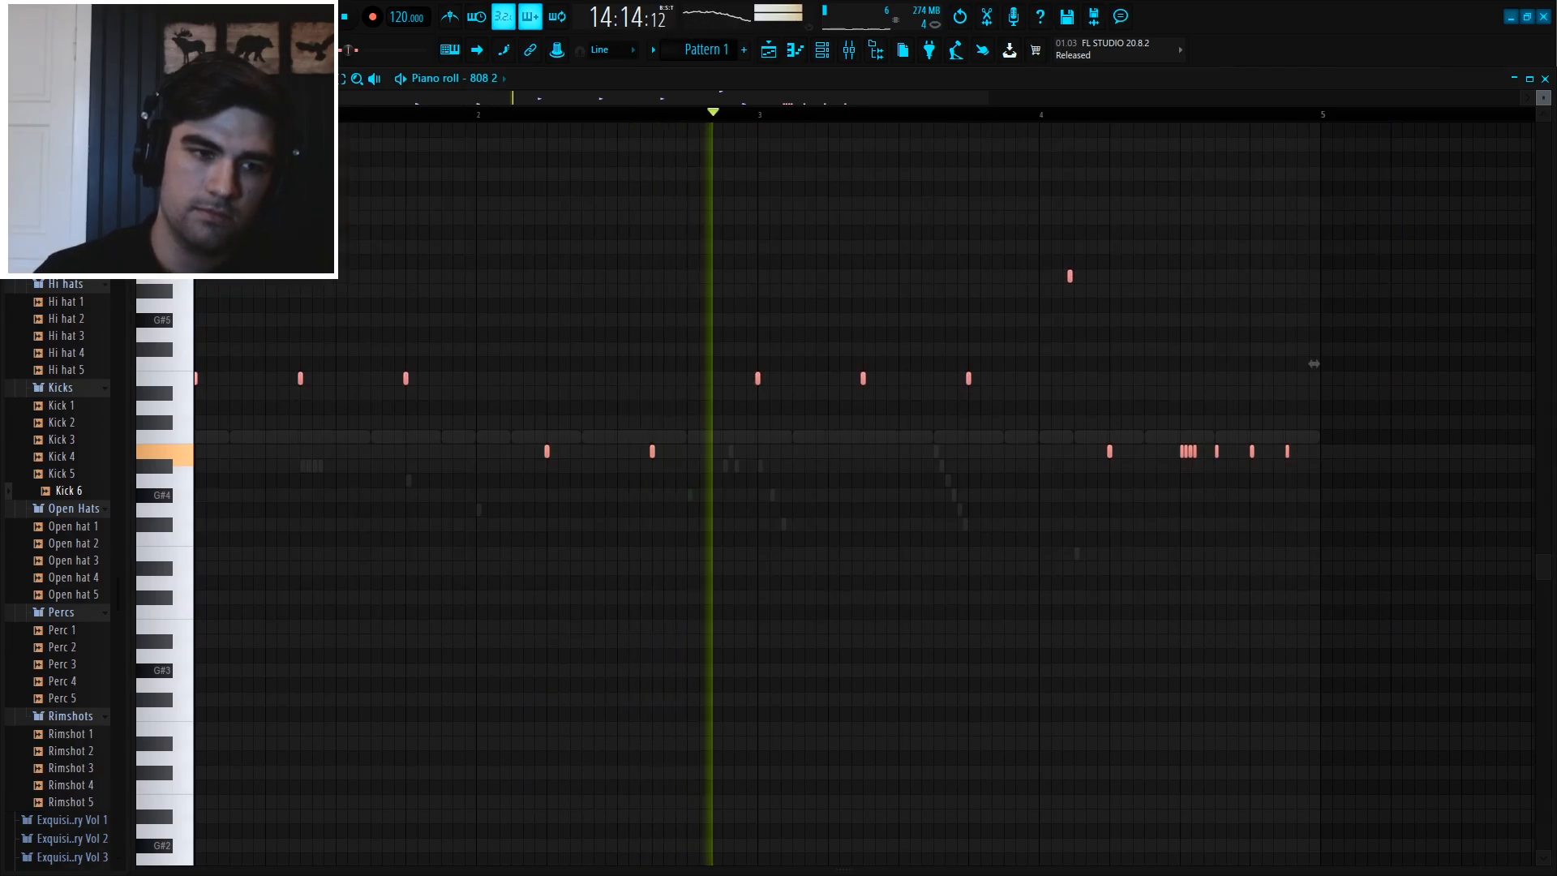
- Transpose the selected 808 2 notes up two semitones
key("shift+Up")
key("shift+Up")
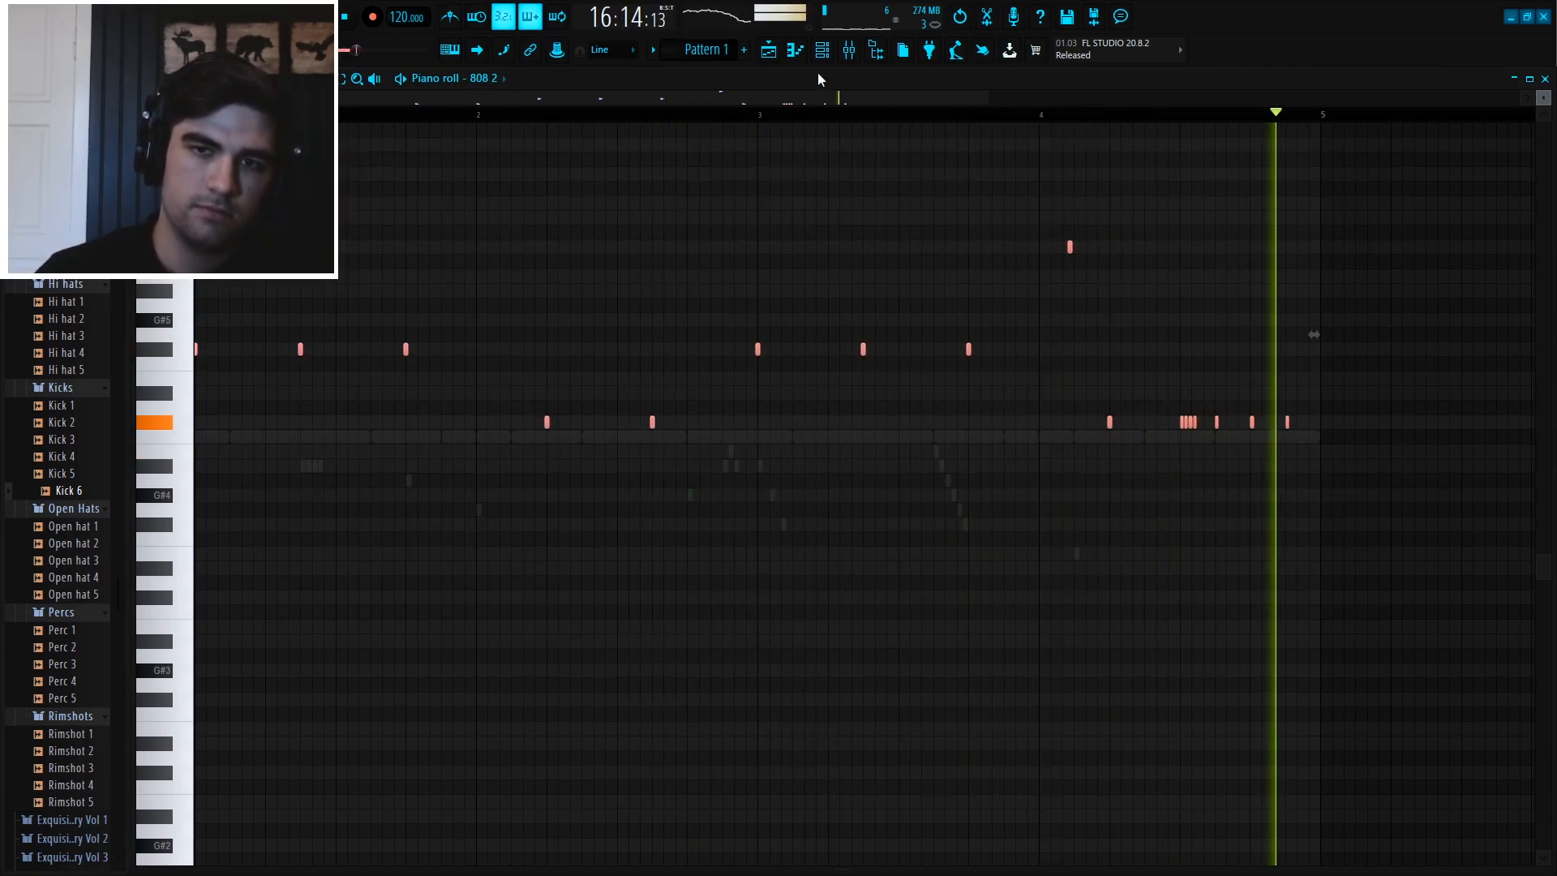
key("F6")
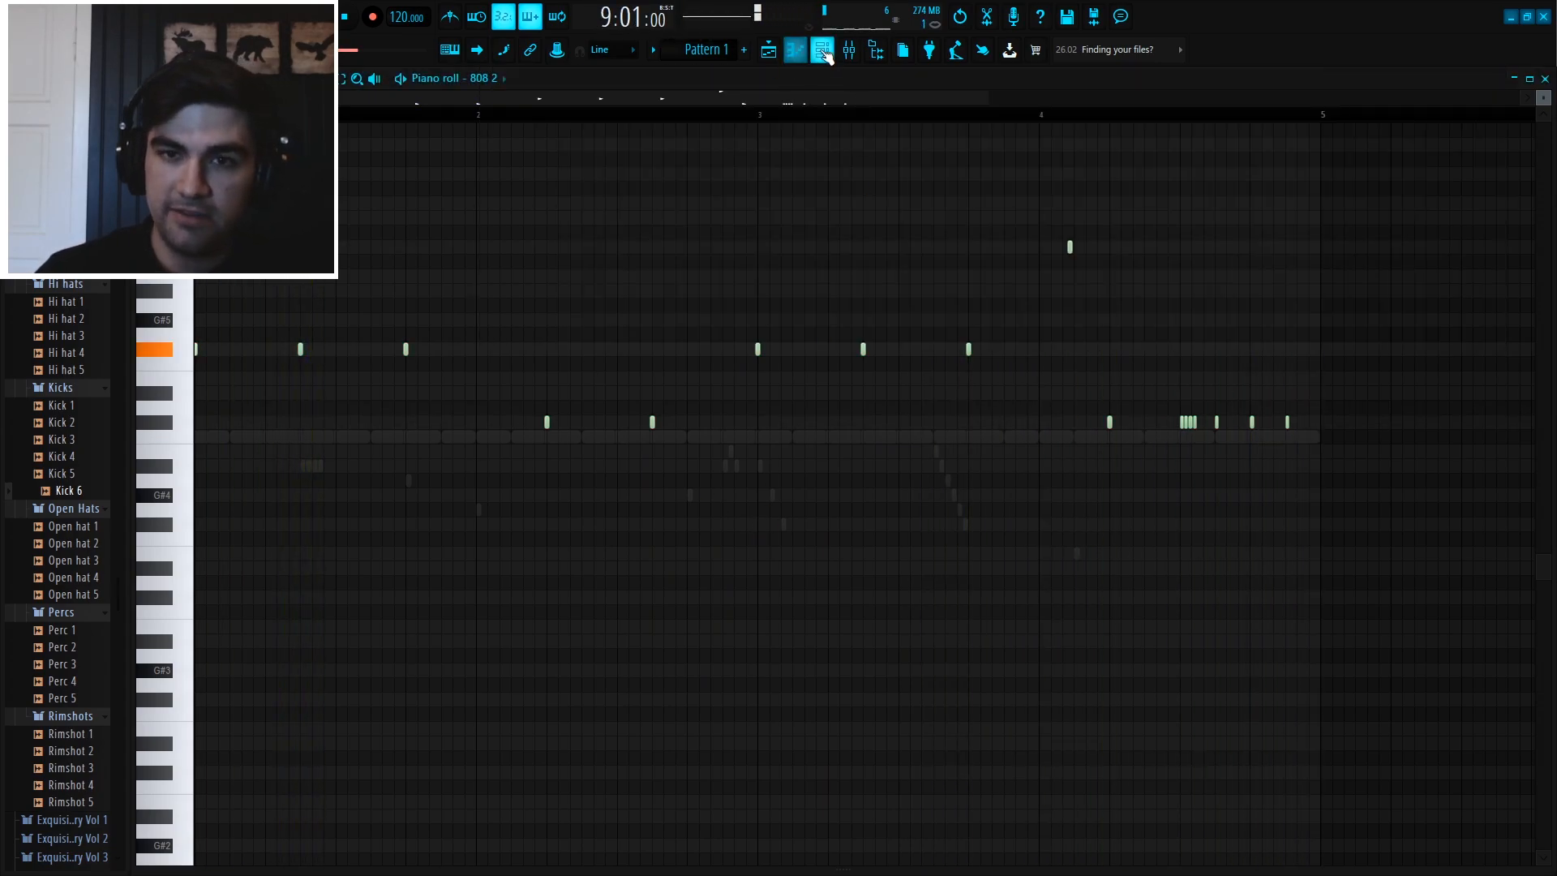
- Audition the Perc 1 to Perc 5 samples from the drum kit against the playing pattern
left_click(823, 51)
scroll(73, 339, "down", 3)
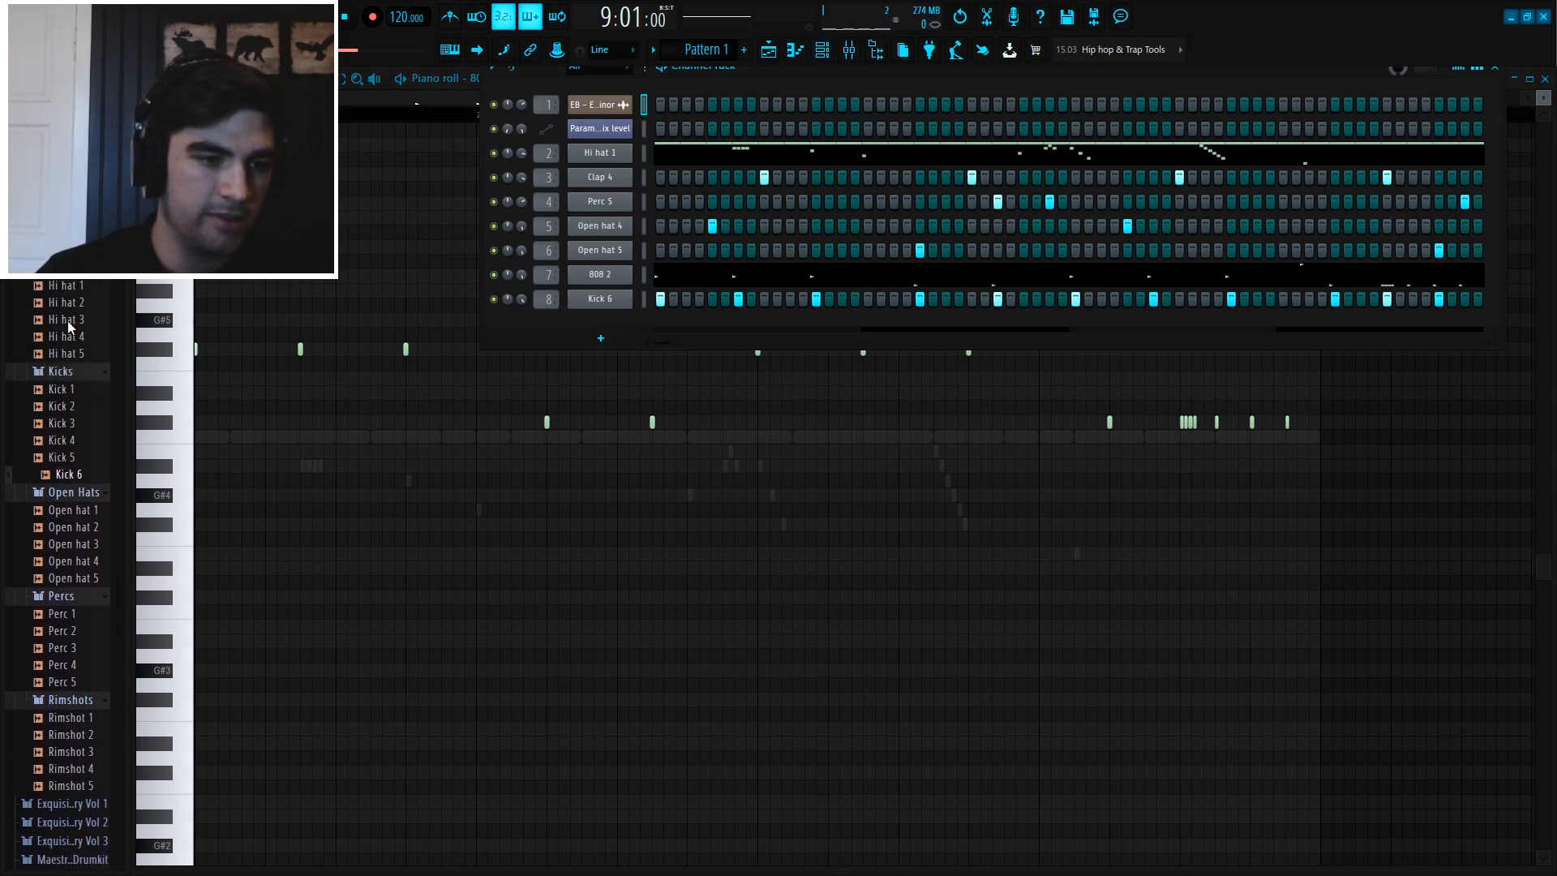
key("space")
left_click(96, 578)
left_click(86, 548)
left_click(87, 562)
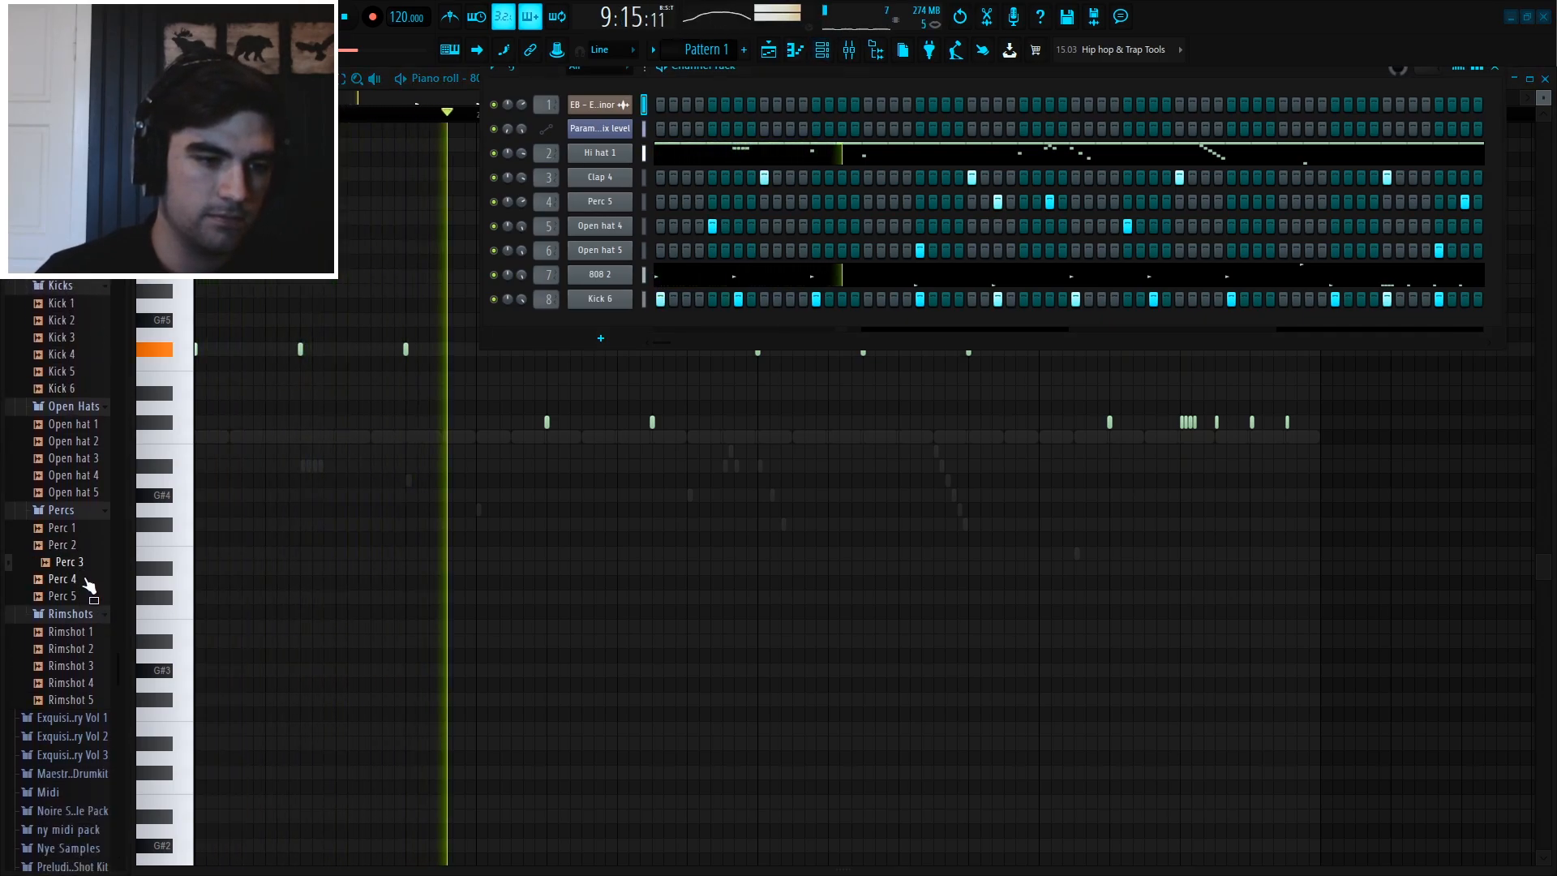
left_click(91, 529)
left_click(89, 592)
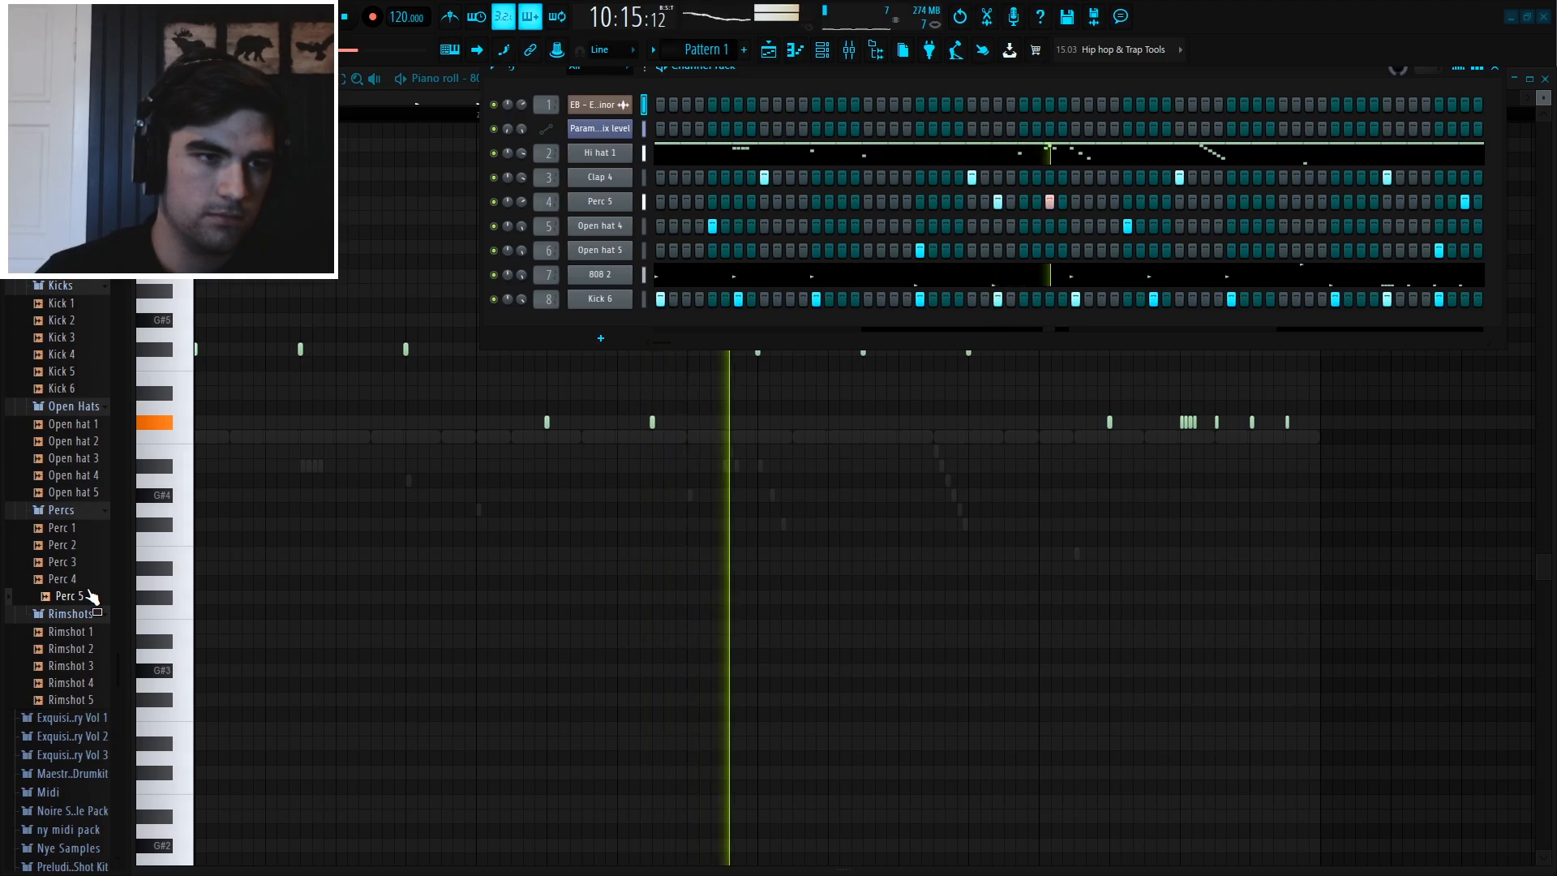
left_click(86, 579)
scroll(86, 559, "down", 3)
scroll(87, 542, "up", 8)
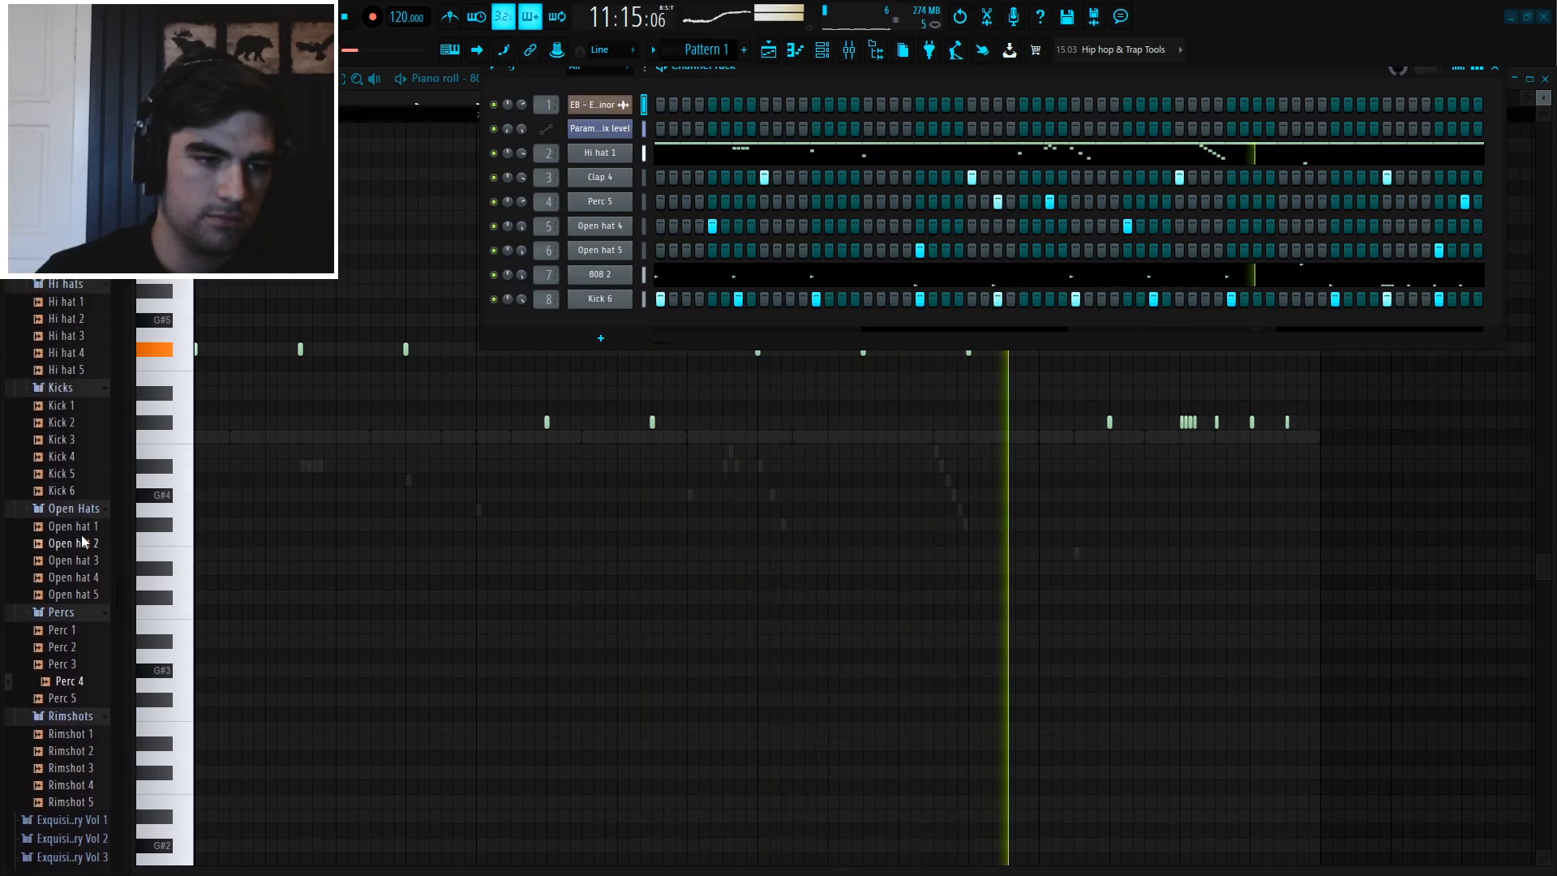
- Hide the channel rack, stop playback and show the playlist arrangement
key("F6")
key("space")
key("F5")
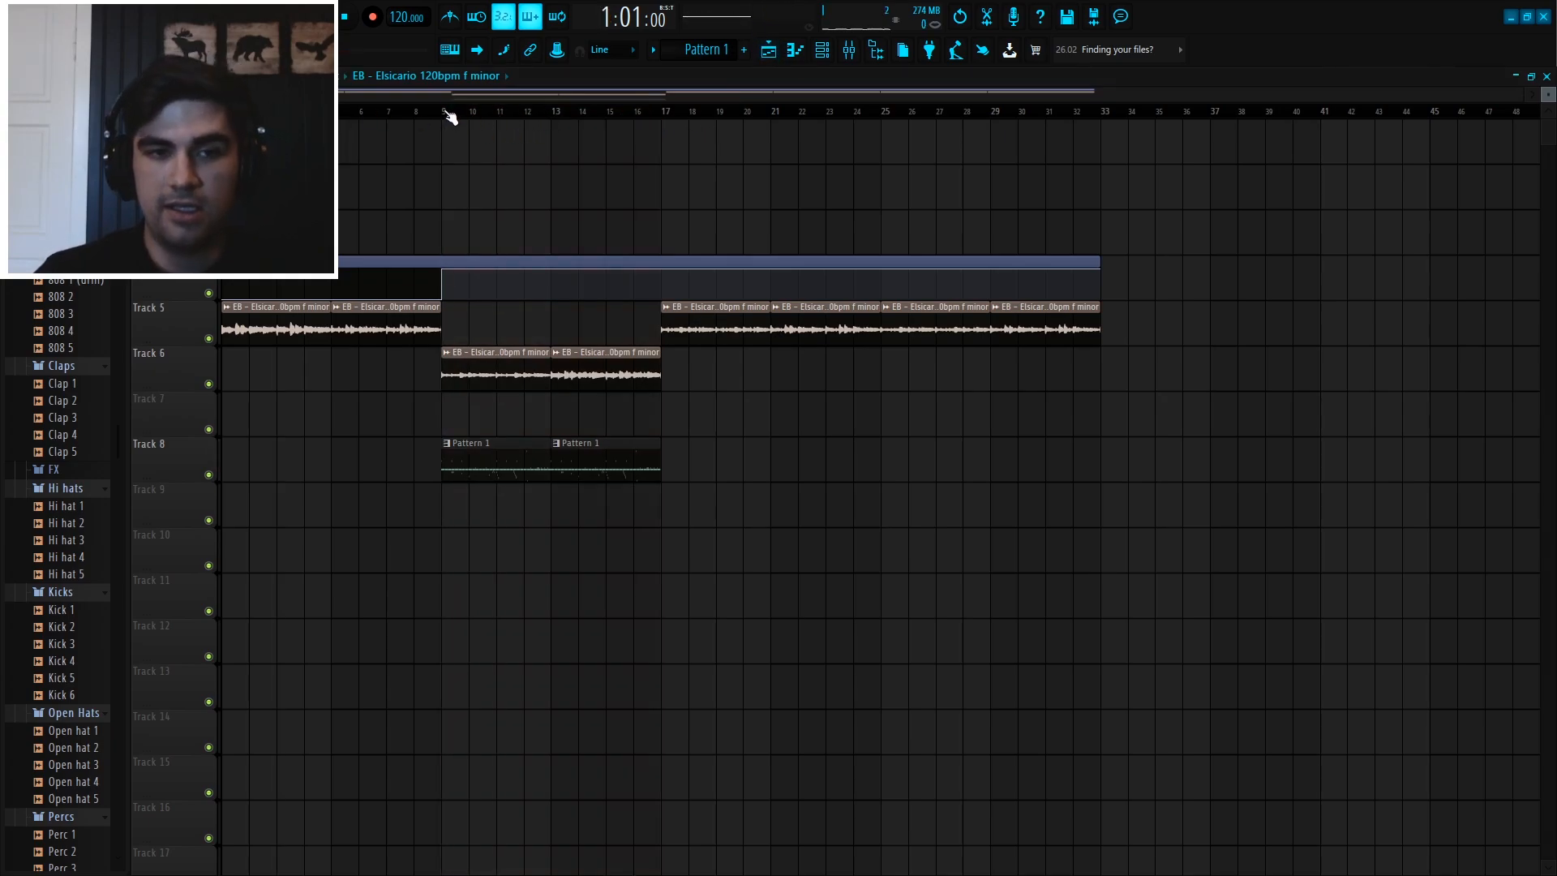
scroll(443, 110, "up", 3)
left_click_drag(617, 94, 528, 141)
scroll(454, 115, "down", 3)
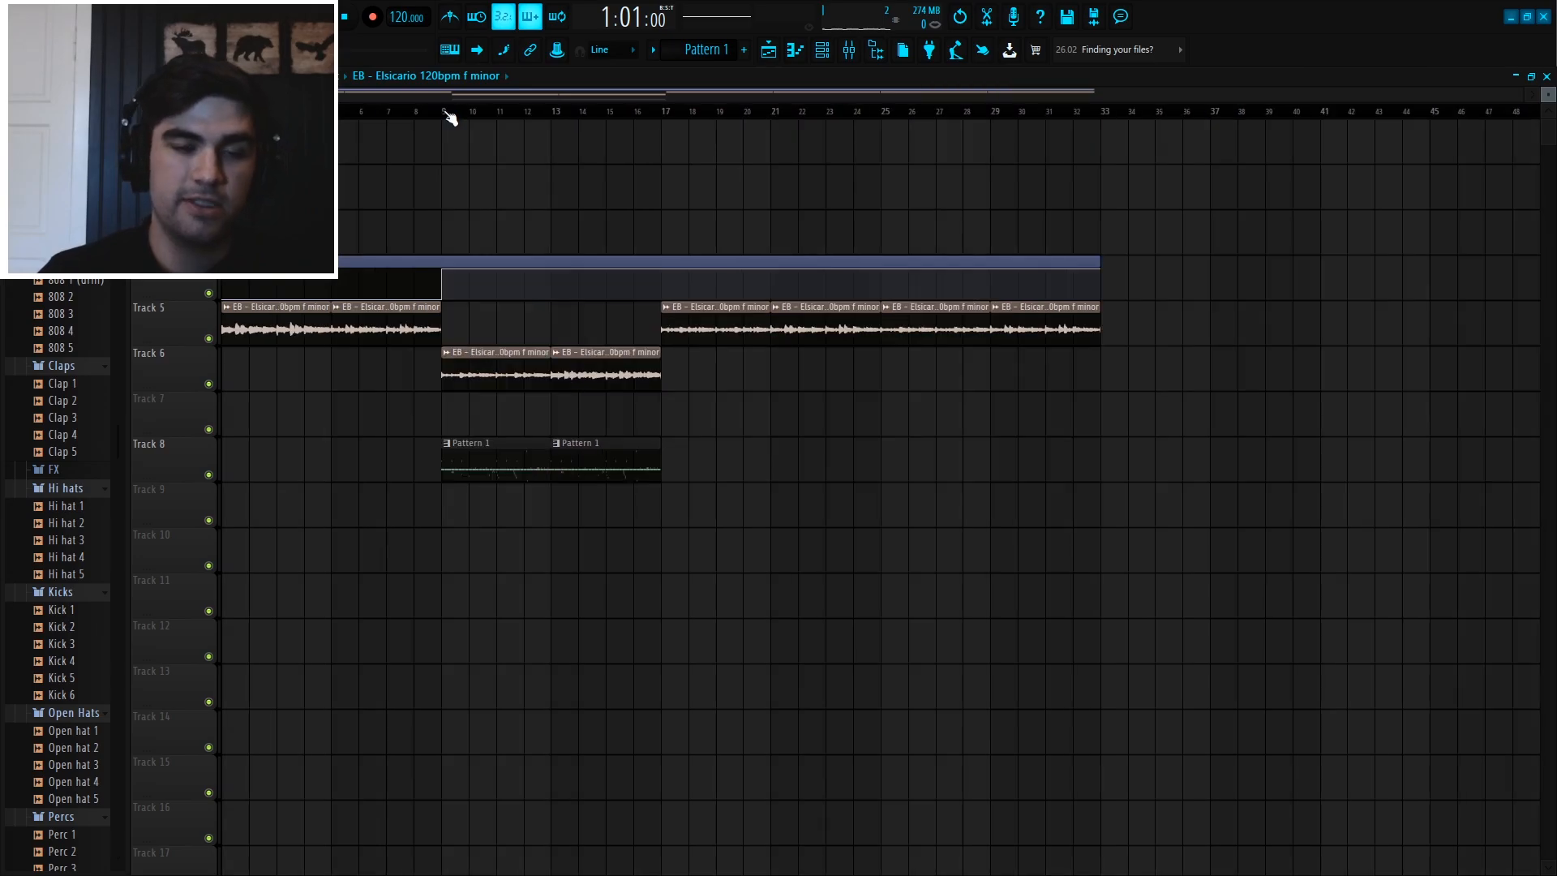